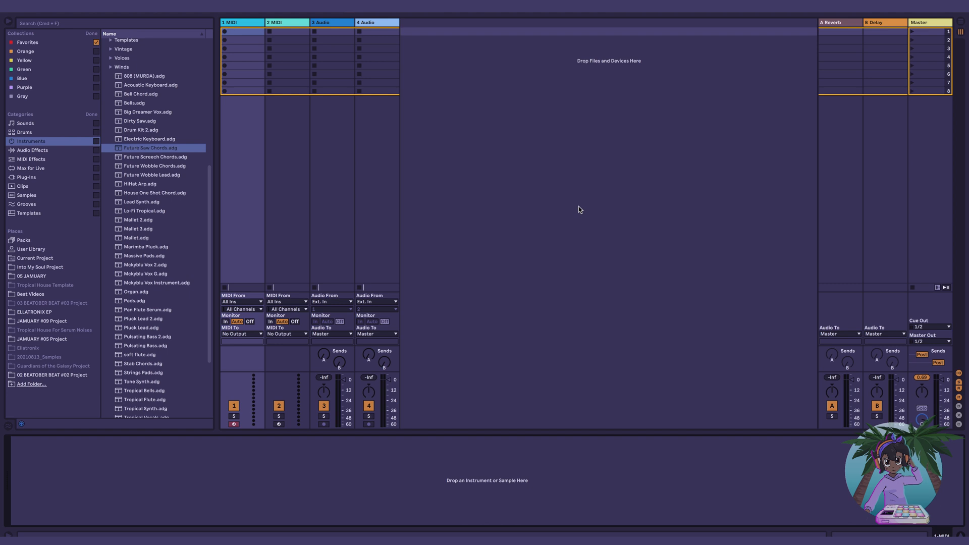
# Step: Rename the first two MIDI tracks as CHORDS and DRUMS
pyautogui.rightClick(255, 25)
pyautogui.click(271, 63)
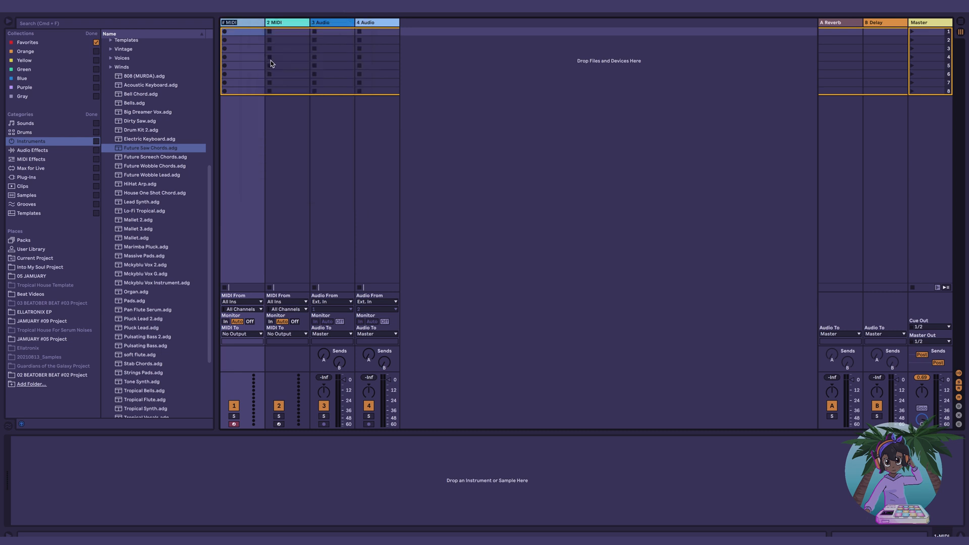
pyautogui.press('BackSpace')
pyautogui.write('CHORDS')
pyautogui.press('Tab')
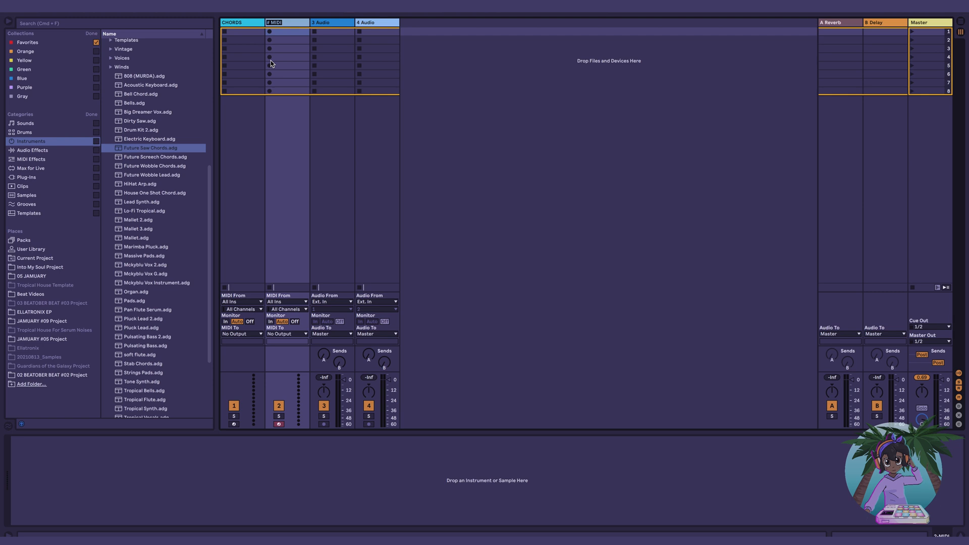
pyautogui.write('DRUMS')
pyautogui.press('Tab')
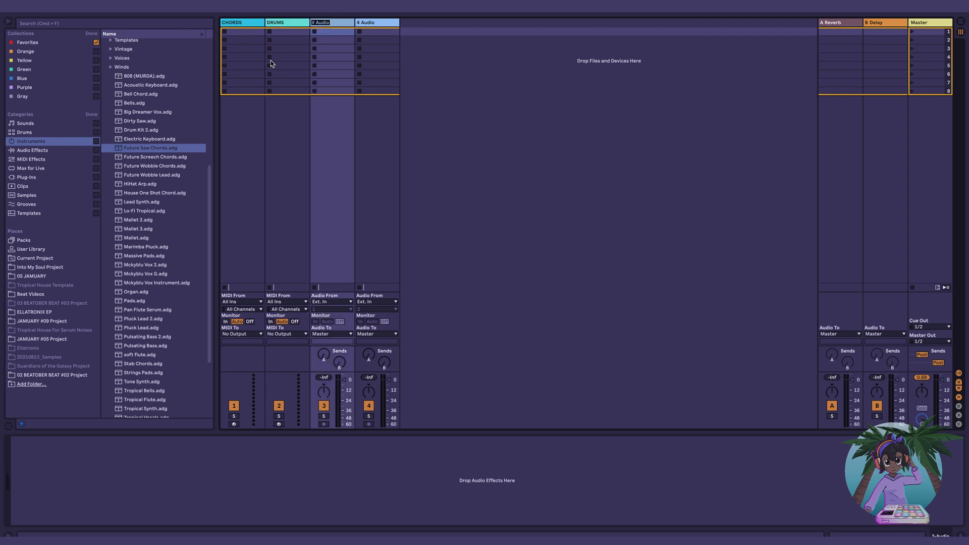
# Step: Undo the MELODY name on the third track and insert two MIDI tracks after DRUMS
pyautogui.write('MELODY')
pyautogui.press('super+z')
pyautogui.click(285, 22)
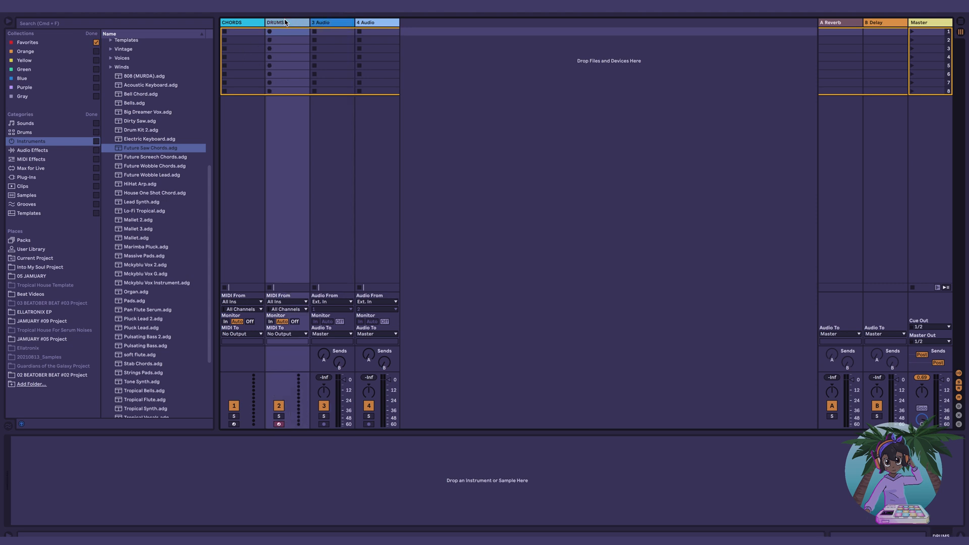
pyautogui.press('super+shift+t')
pyautogui.press('super+shift+t')
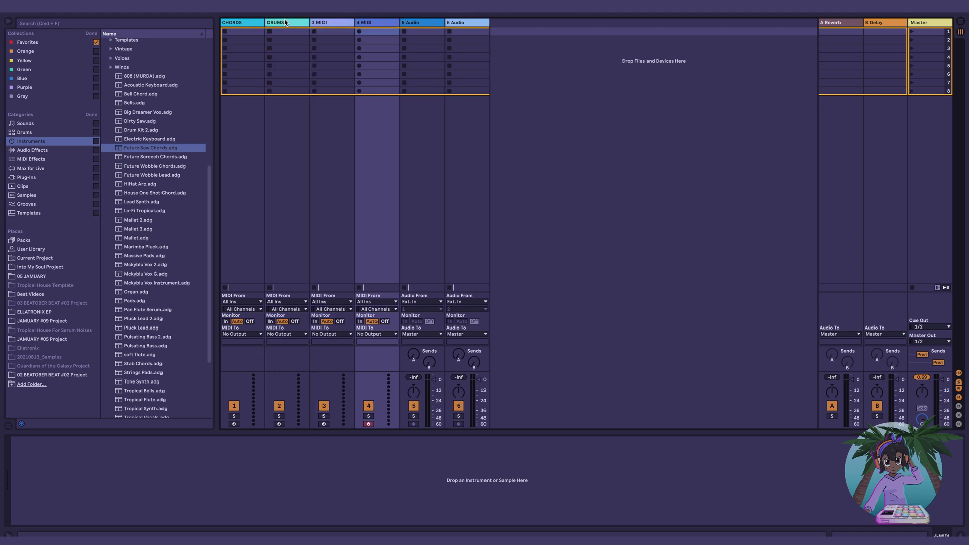
# Step: Delete the two audio tracks, 5 Audio and 6 Audio
pyautogui.click(430, 30)
pyautogui.keyDown('shift'); pyautogui.click(469, 26); pyautogui.keyUp('shift')
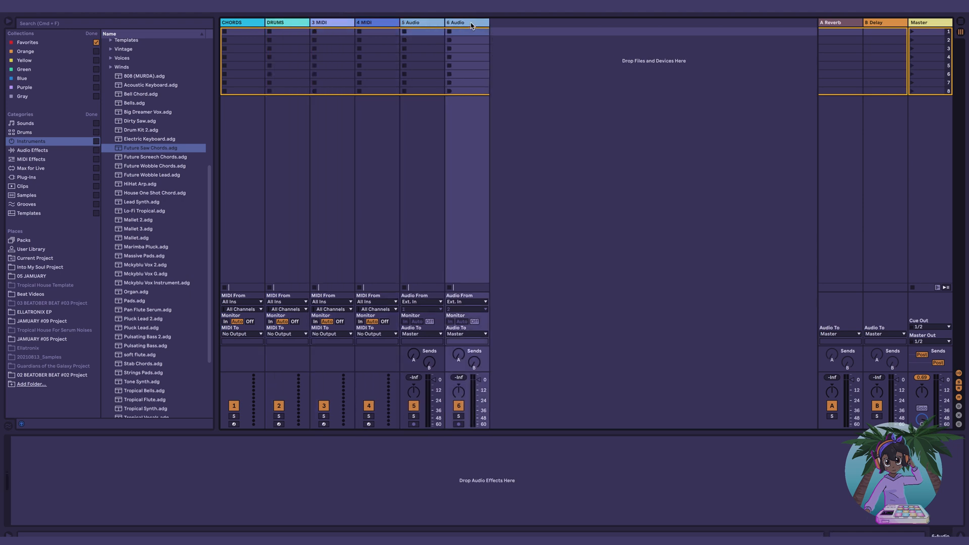
pyautogui.press('Delete')
# Step: Rename the two new MIDI tracks as MELODY and BASS
pyautogui.click(333, 24)
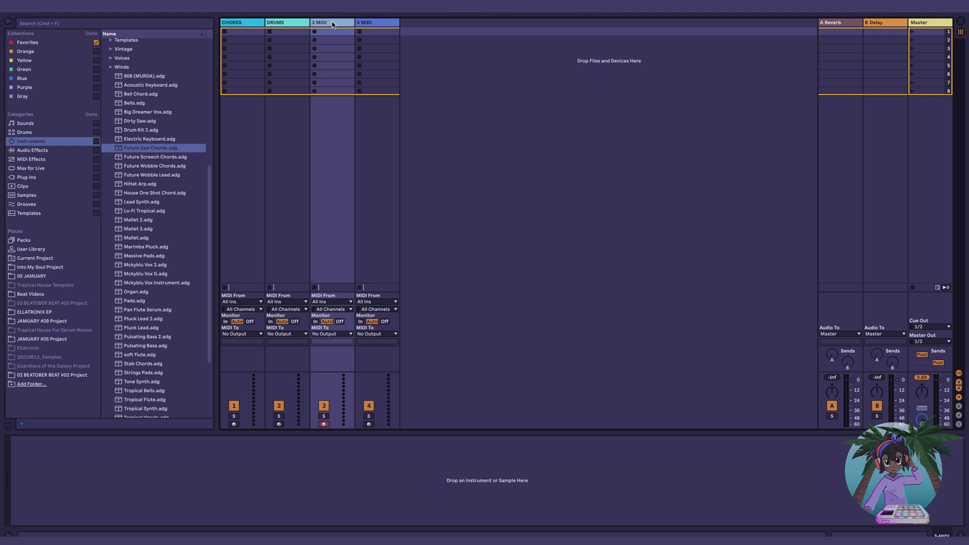
pyautogui.rightClick(332, 24)
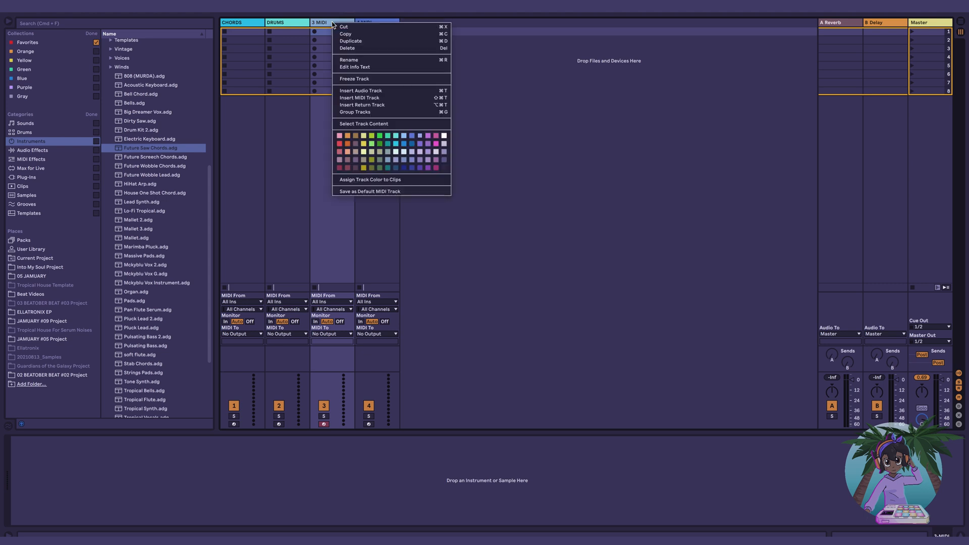
pyautogui.click(355, 56)
pyautogui.write('M')
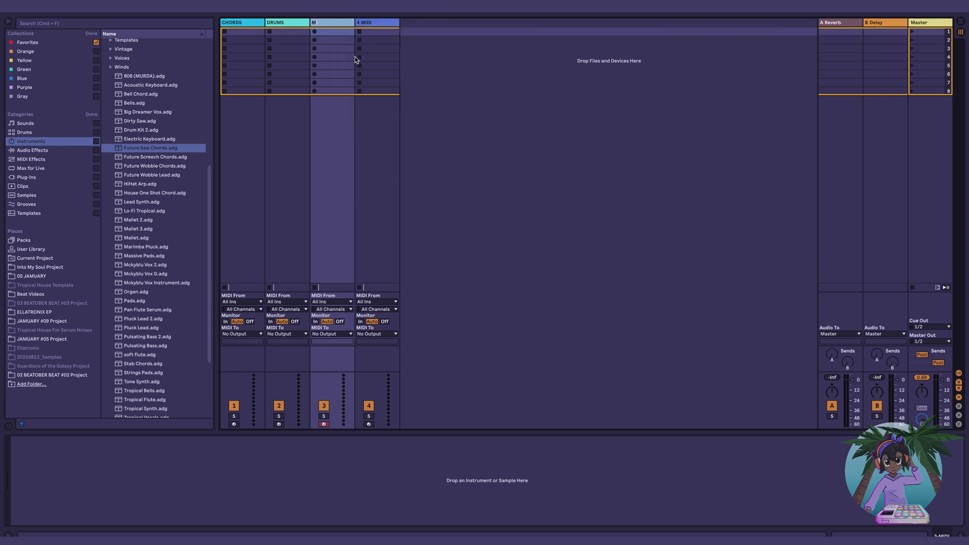
pyautogui.write('ELODY')
pyautogui.press('Tab')
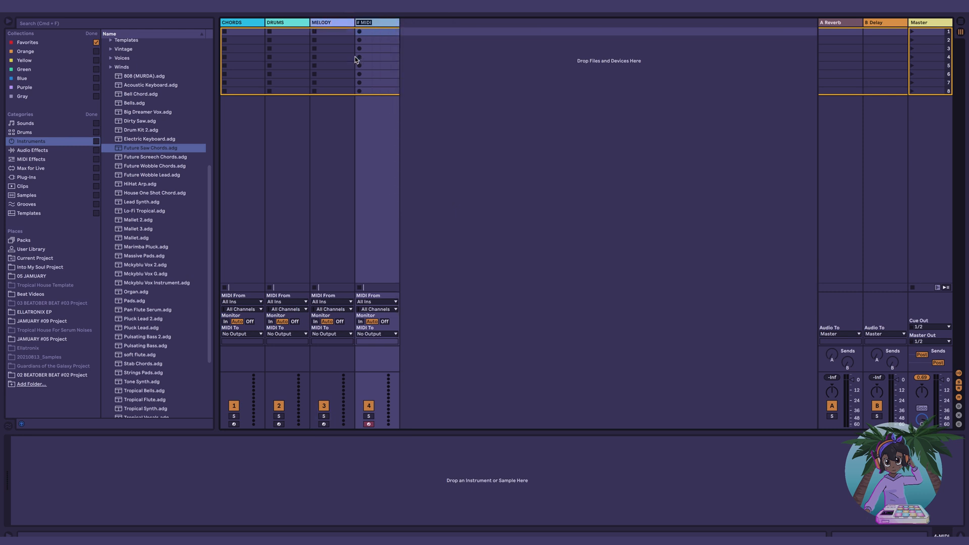
pyautogui.write('BASS')
pyautogui.press('Tab')
# Step: Load the Future Saw Chords.adg instrument onto the CHORDS track
pyautogui.click(241, 23)
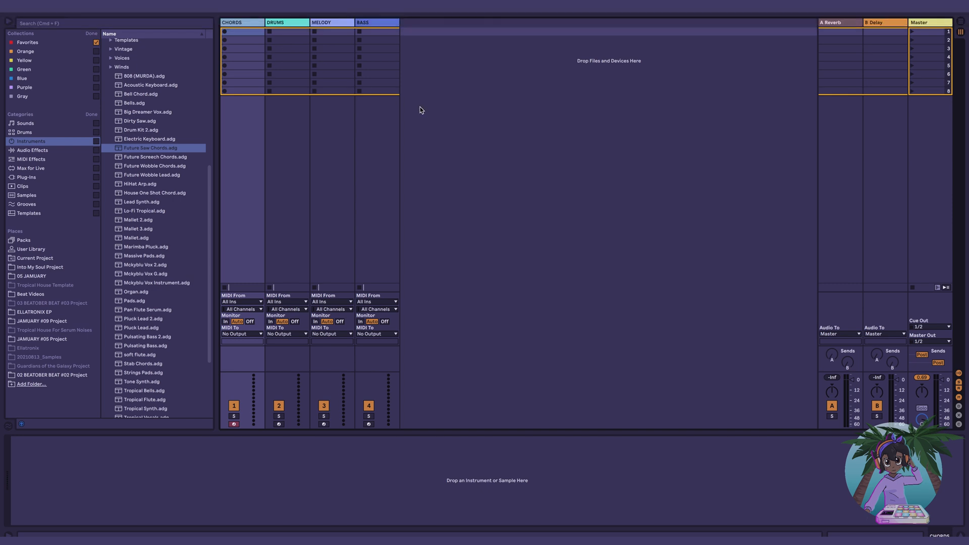
pyautogui.click(176, 149)
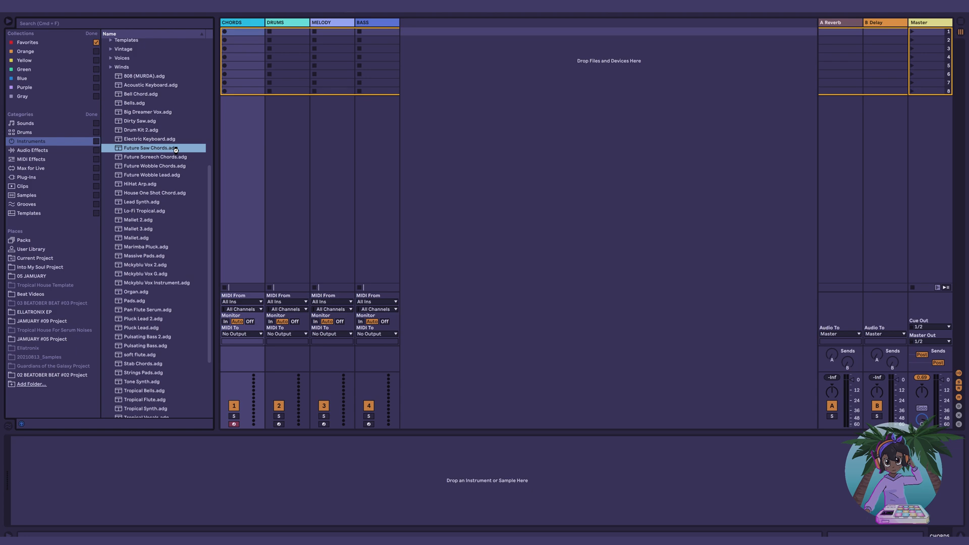
pyautogui.doubleClick(176, 149)
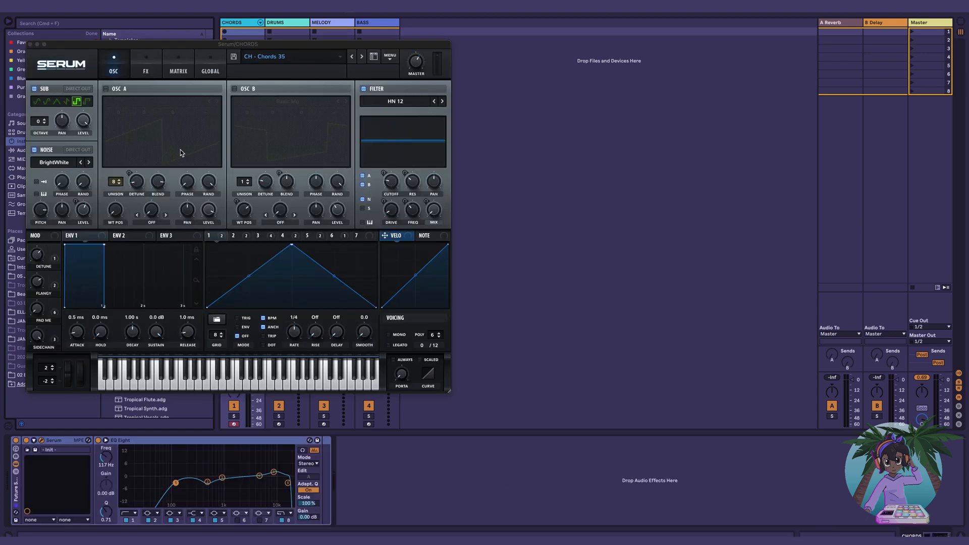
# Step: Look over the preset categories in the CHORDS track's Serum window and close the window
pyautogui.moveTo(91, 45); pyautogui.dragTo(412, 77)
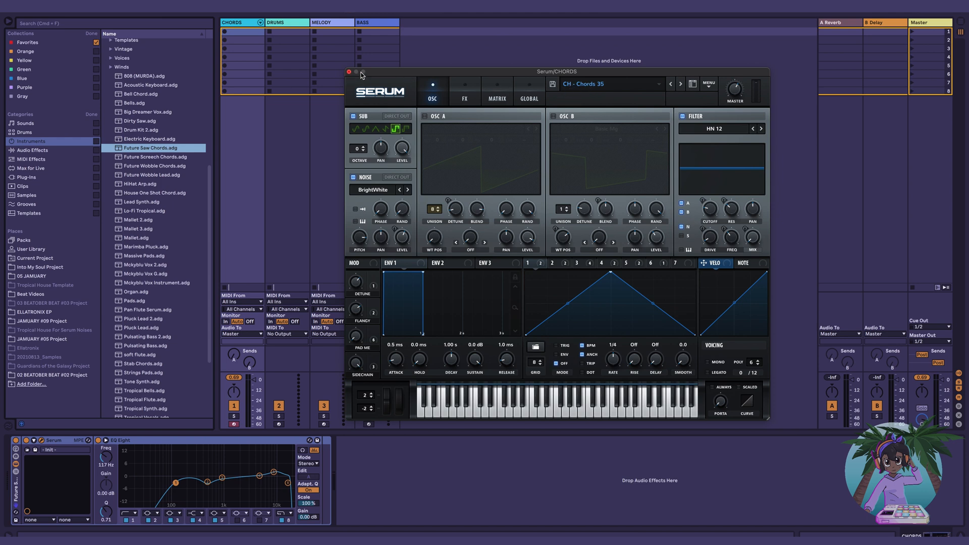
pyautogui.click(634, 87)
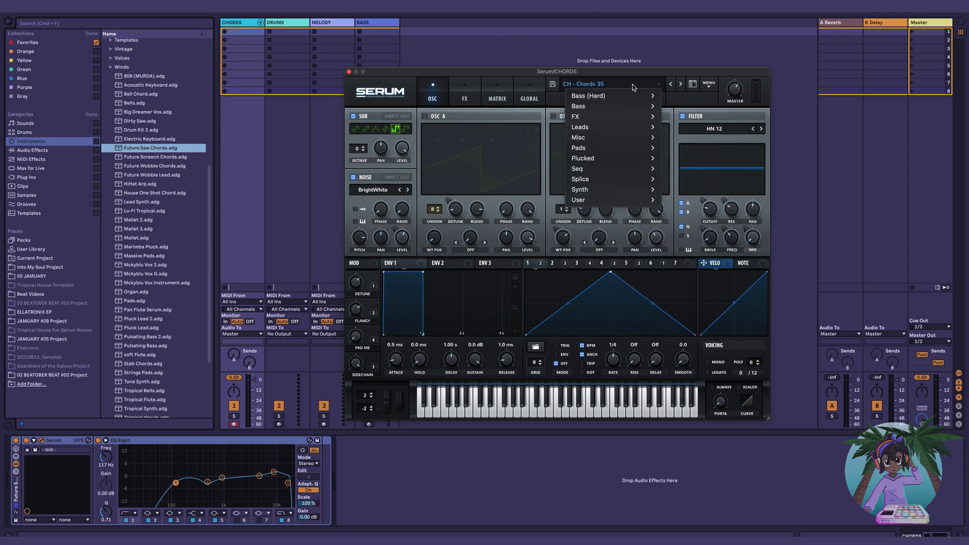
pyautogui.click(361, 78)
pyautogui.click(349, 72)
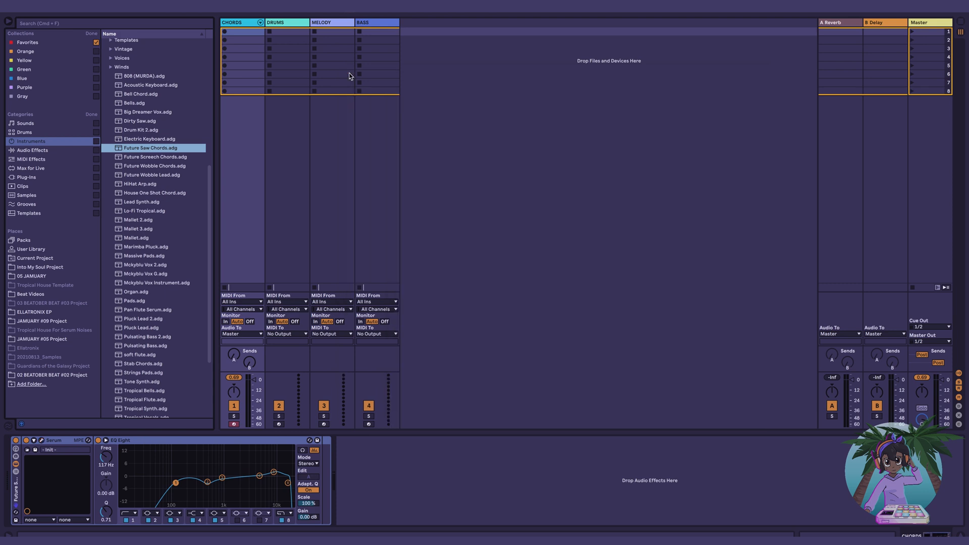
# Step: Insert an empty MIDI clip in the first slot of the CHORDS track and set its loop length to 4 bars
pyautogui.click(240, 30)
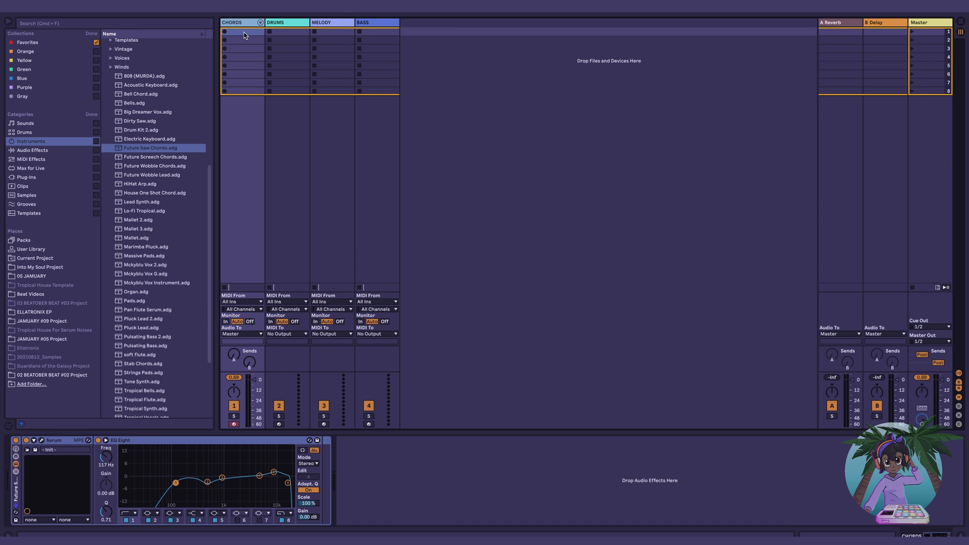
pyautogui.rightClick(244, 35)
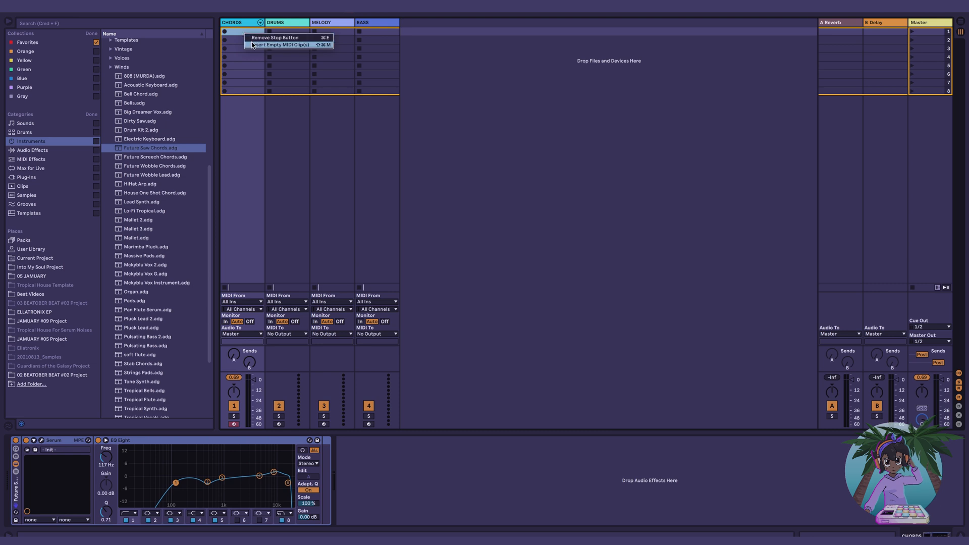
pyautogui.click(252, 45)
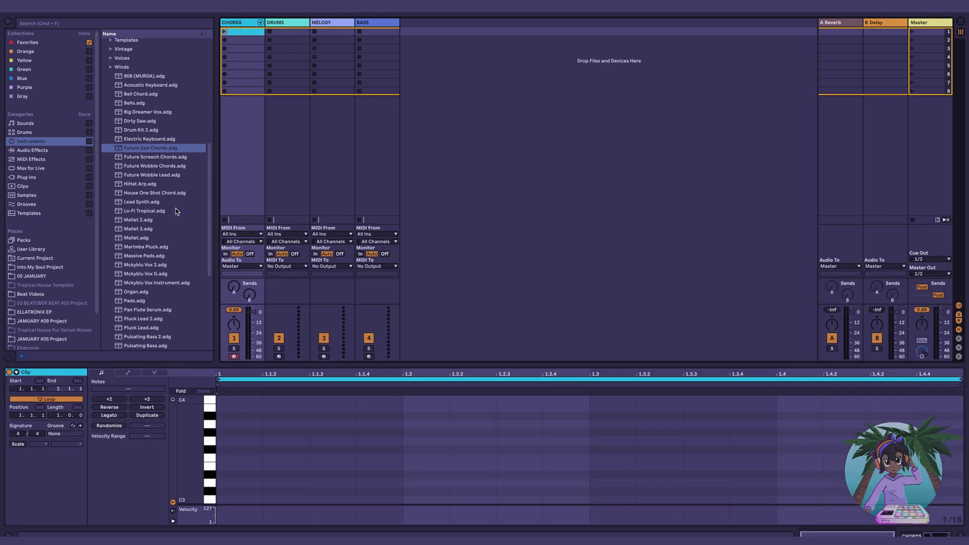
pyautogui.click(58, 418)
pyautogui.write('4')
pyautogui.press('Return')
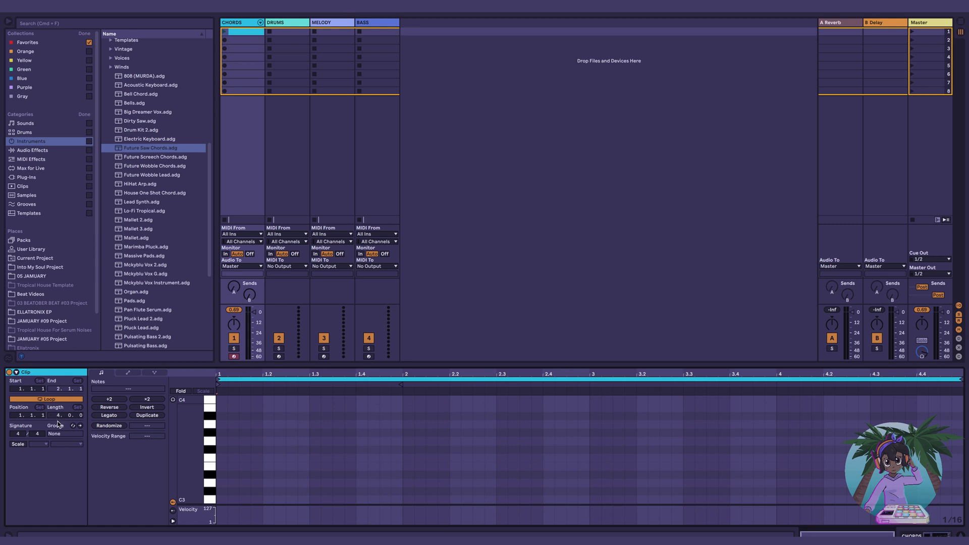
# Step: Insert an empty MIDI clip with a 4-bar loop length in the first slot of the DRUMS, MELODY and BASS tracks
pyautogui.click(302, 33)
pyautogui.hotkey('ctrl', 'shift', 'm')
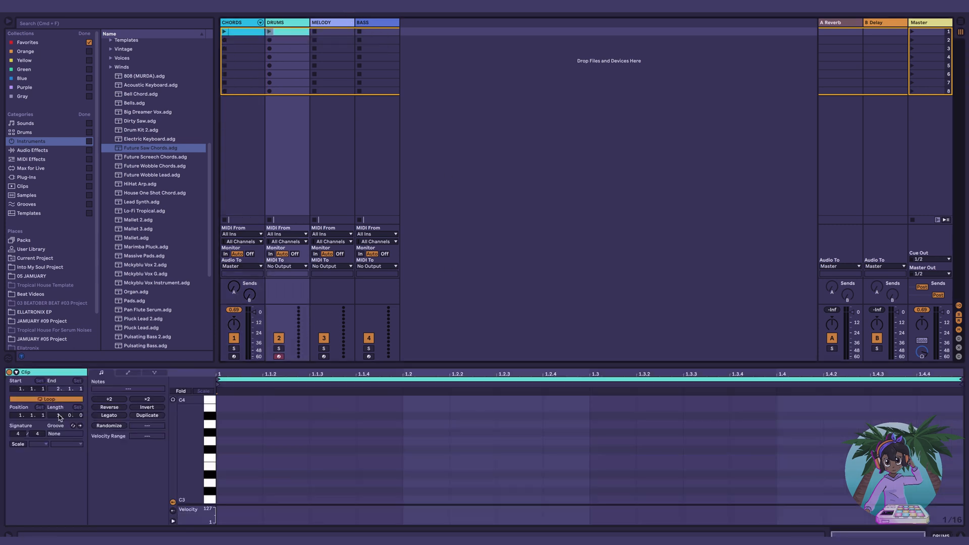
pyautogui.rightClick(338, 33)
pyautogui.click(369, 43)
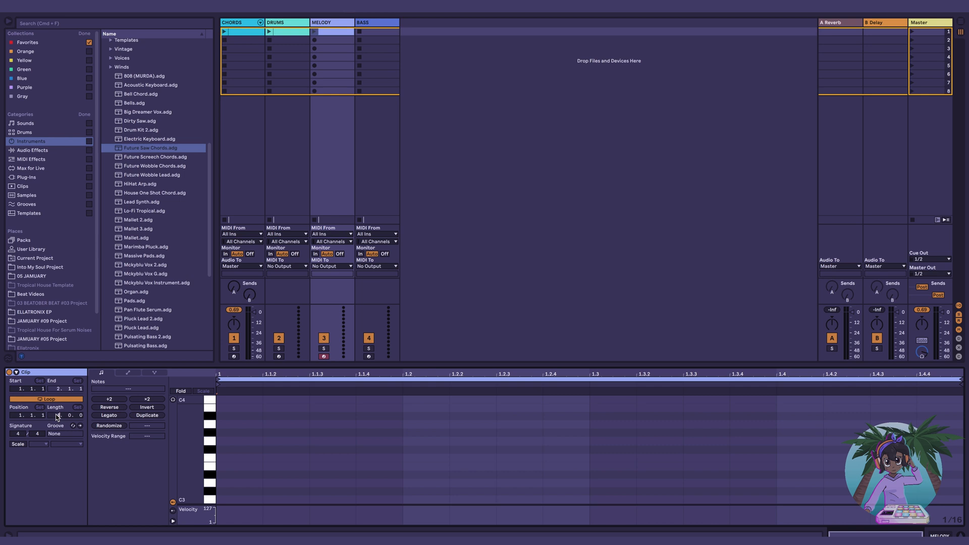
pyautogui.rightClick(382, 33)
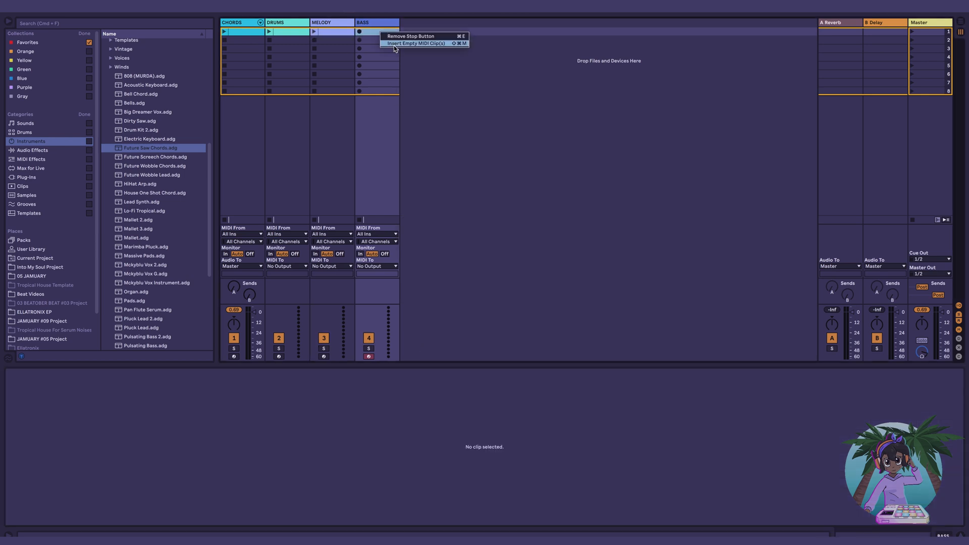
pyautogui.click(395, 46)
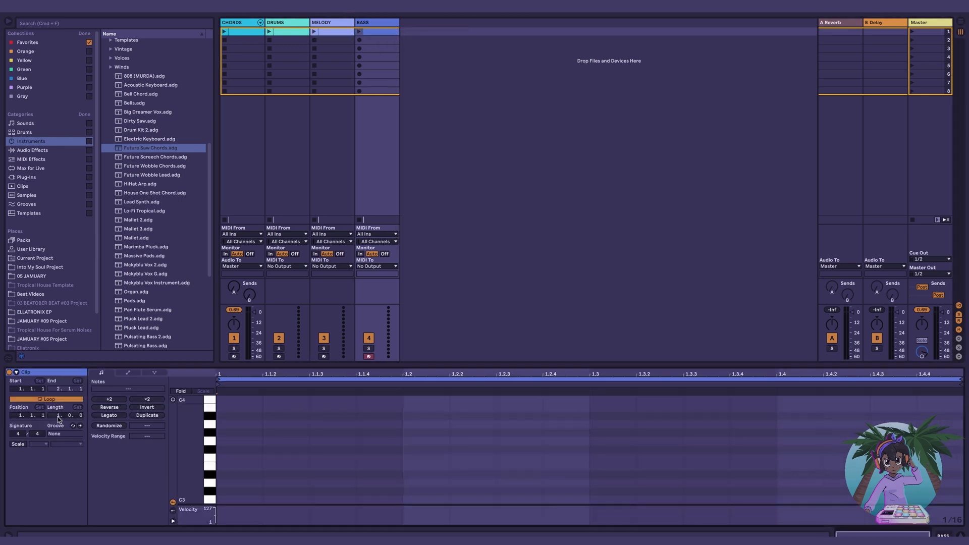
pyautogui.press('Return')
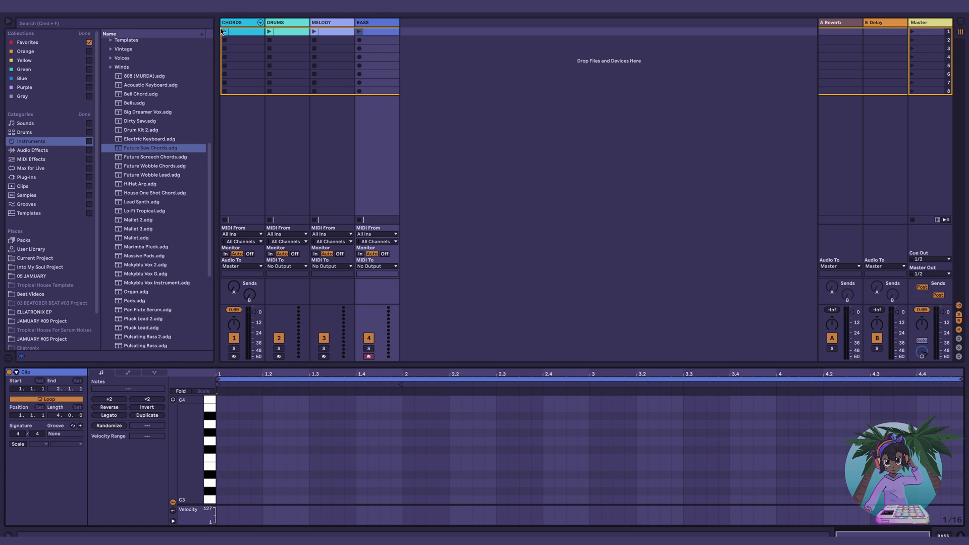
# Step: Record a 4-bar chord progression into the CHORDS clip, discarding unwanted takes and playing it again
pyautogui.click(242, 23)
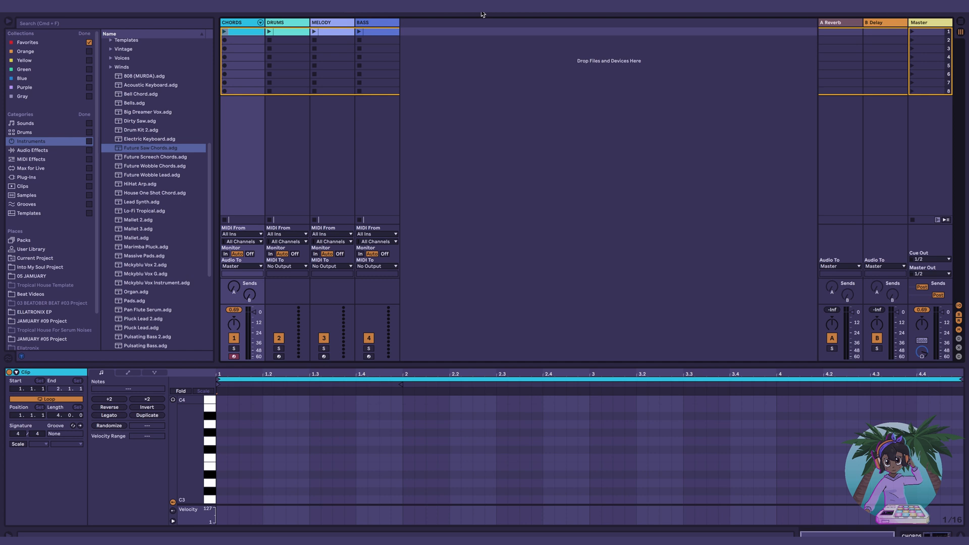
pyautogui.press('space')
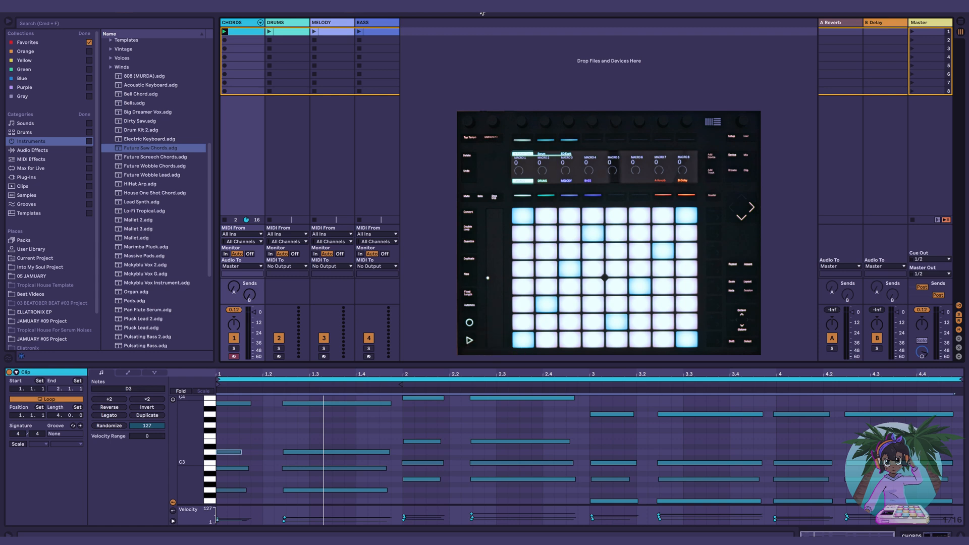
pyautogui.press('super+z')
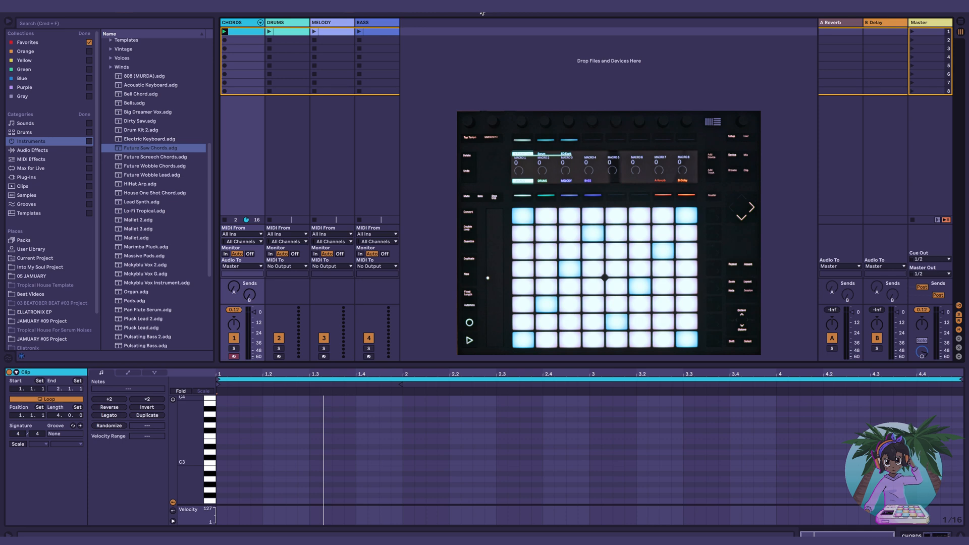
pyautogui.moveTo(482, 13)
pyautogui.press('super+shift+F9')
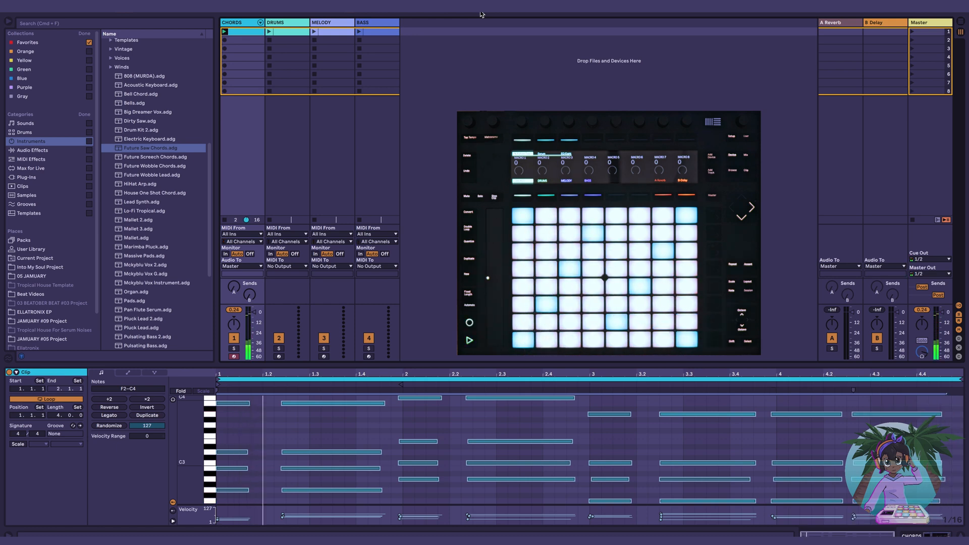
pyautogui.press('Delete')
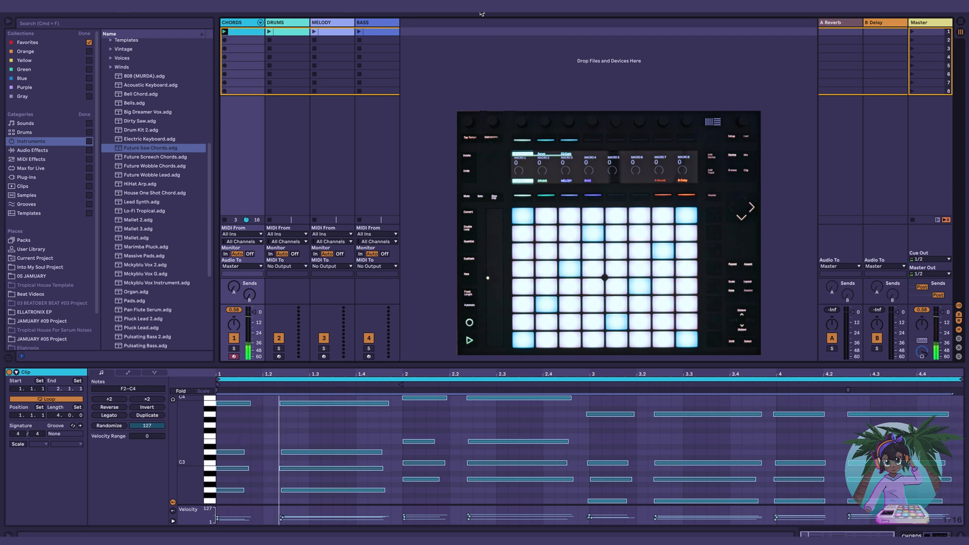
# Step: Lengthen the first chord's shorter notes so all its notes end together, and quantize every note in the CHORDS clip
pyautogui.click(261, 434)
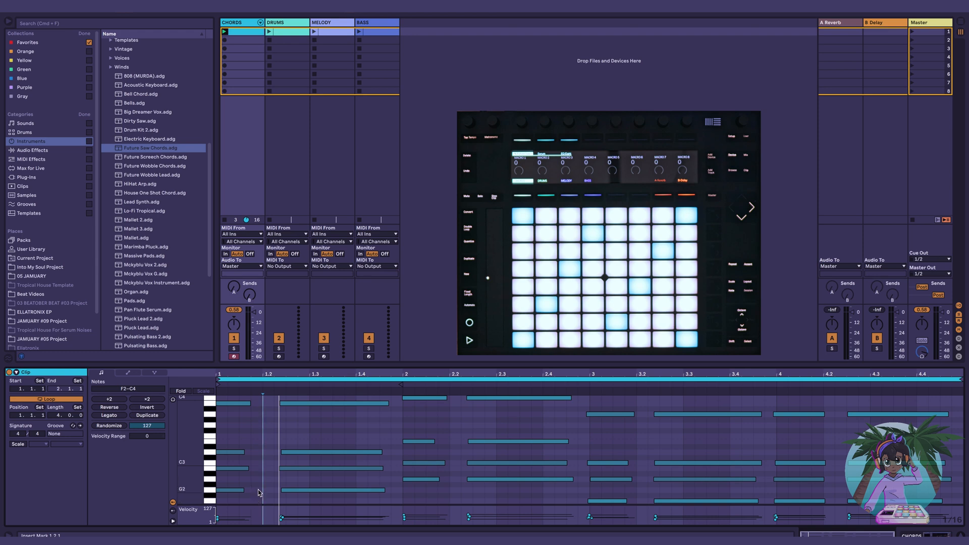
pyautogui.moveTo(245, 451); pyautogui.dragTo(252, 489)
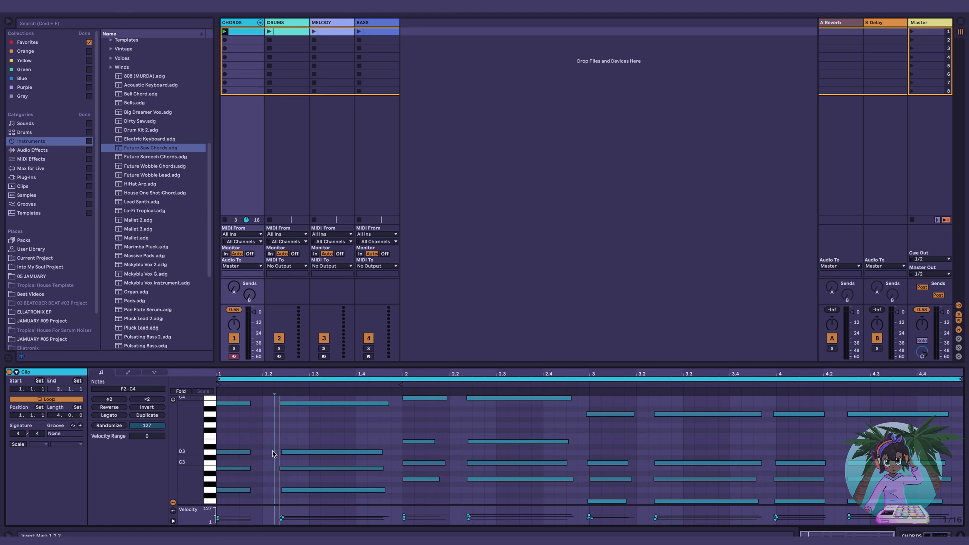
pyautogui.press('super+a')
pyautogui.press('super+u')
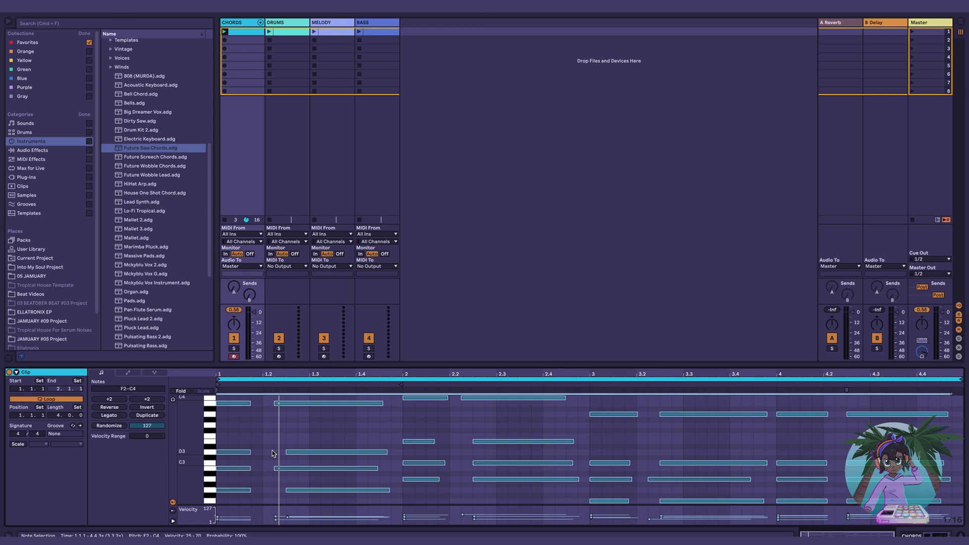
# Step: Move the late D3 and G2 notes of bar 1's second chord earlier so they start together with its other notes
pyautogui.click(311, 437)
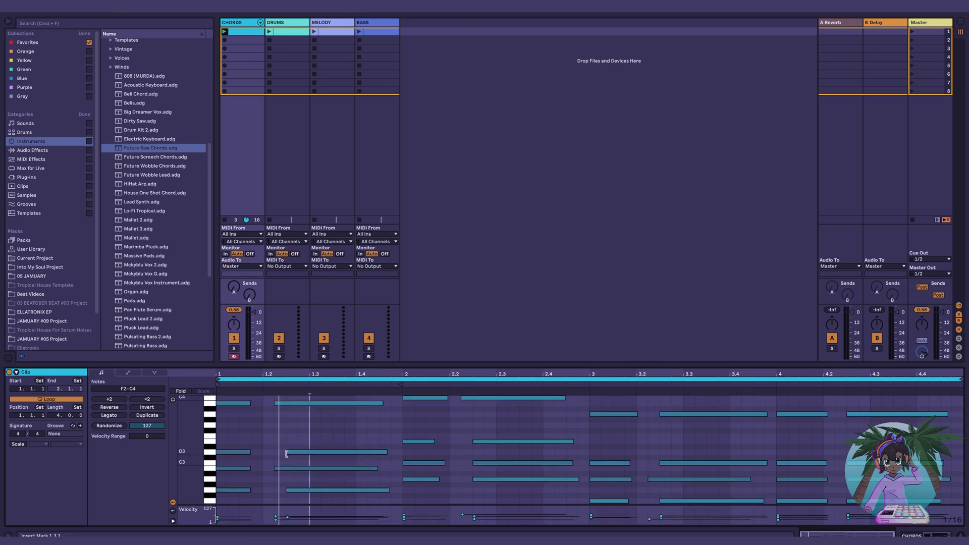
pyautogui.click(295, 452)
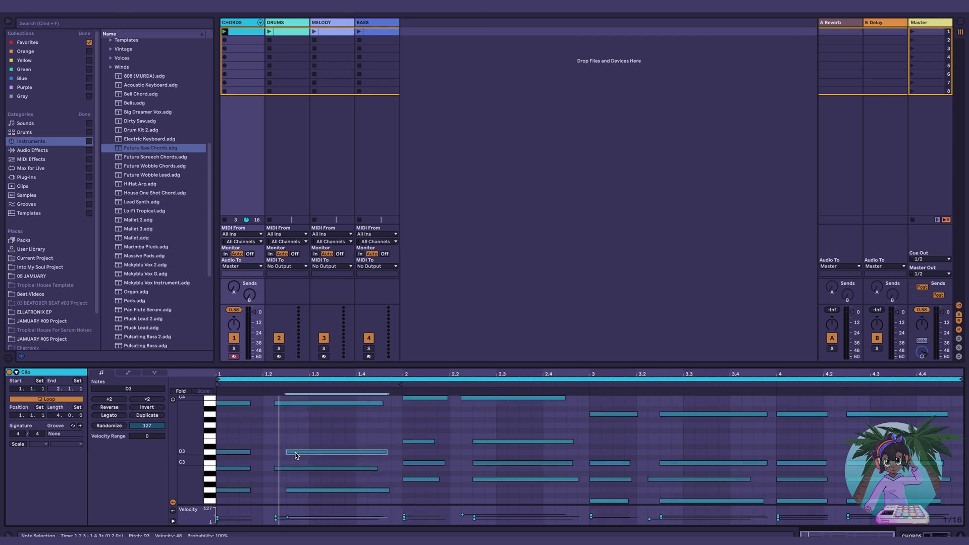
pyautogui.click(302, 491)
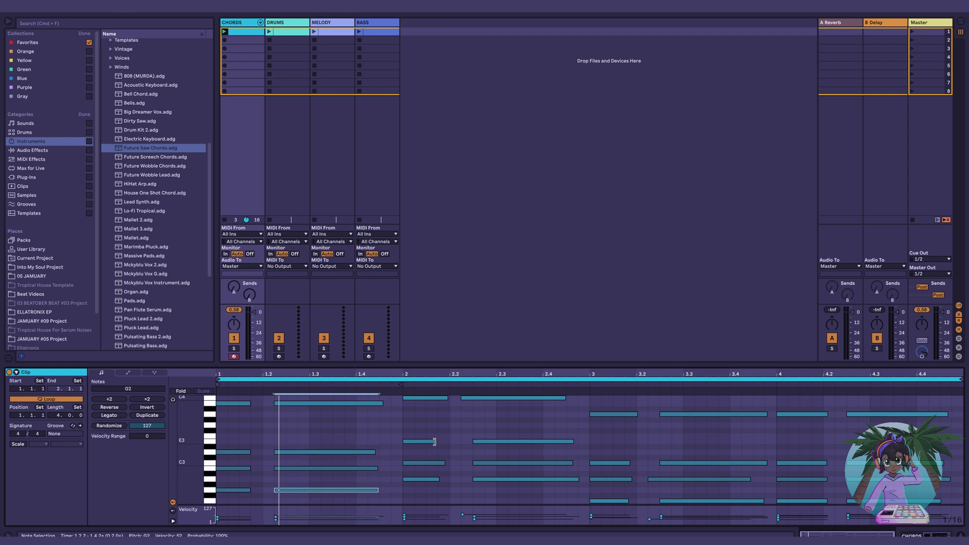
# Step: Extend the notes of bar 2's first chord so that C4, E3, C3 and A2 end together
pyautogui.moveTo(434, 442); pyautogui.dragTo(450, 442)
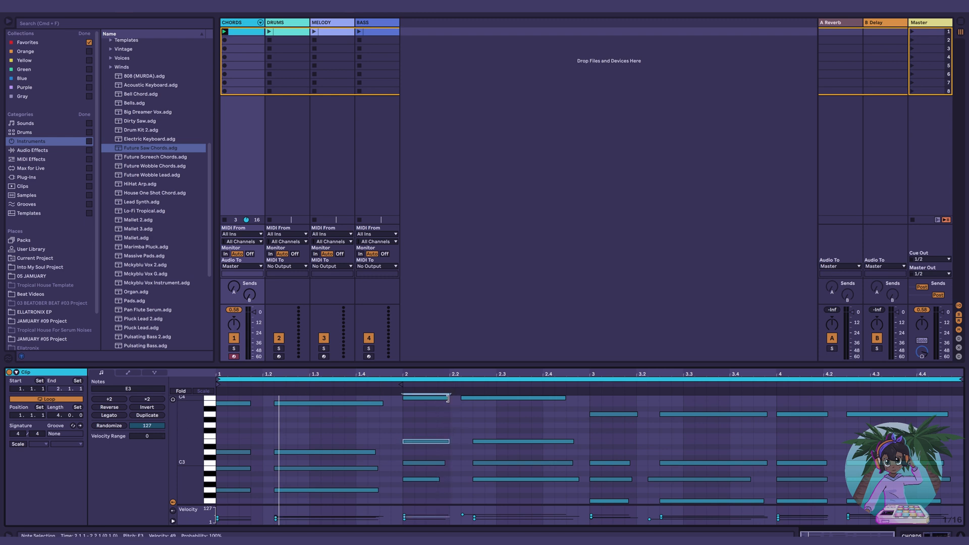
pyautogui.click(447, 399)
pyautogui.moveTo(444, 463); pyautogui.dragTo(451, 480)
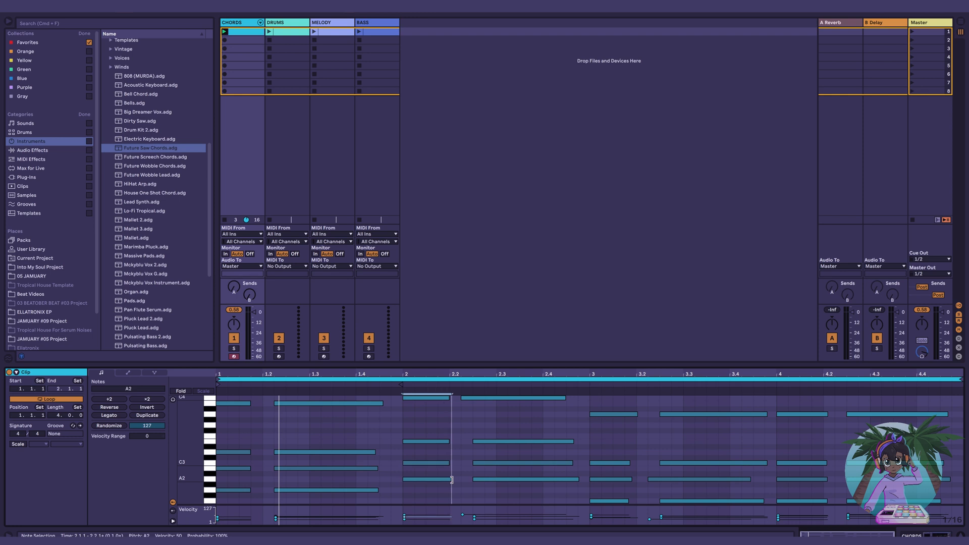
# Step: Move the early C4 of bar 2's second chord to 2.2.3 and adjust the chord's note ends to match
pyautogui.click(554, 398)
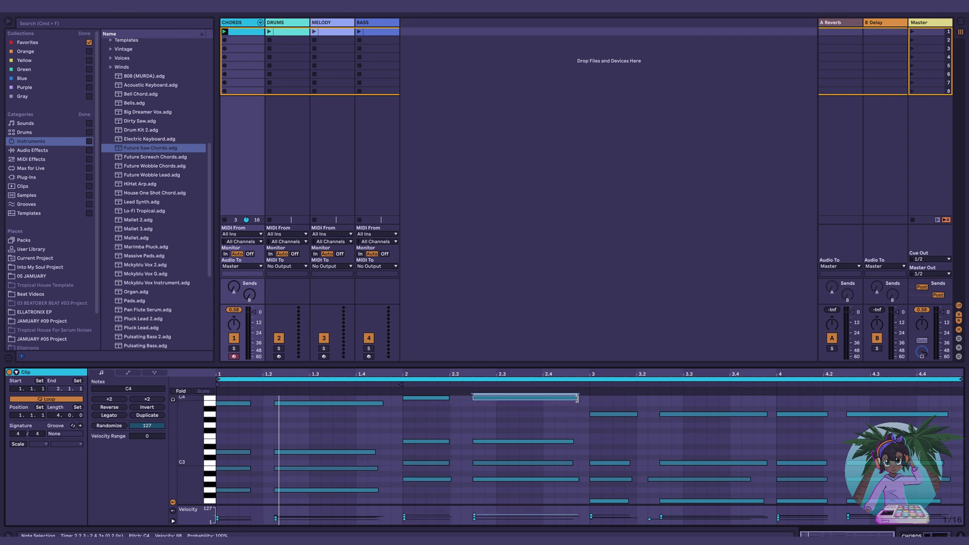
pyautogui.moveTo(577, 398)
pyautogui.mouseDown()
pyautogui.moveTo(590, 398)
pyautogui.moveTo(577, 398)
pyautogui.mouseUp()
pyautogui.moveTo(573, 442); pyautogui.dragTo(577, 463)
pyautogui.click(577, 480)
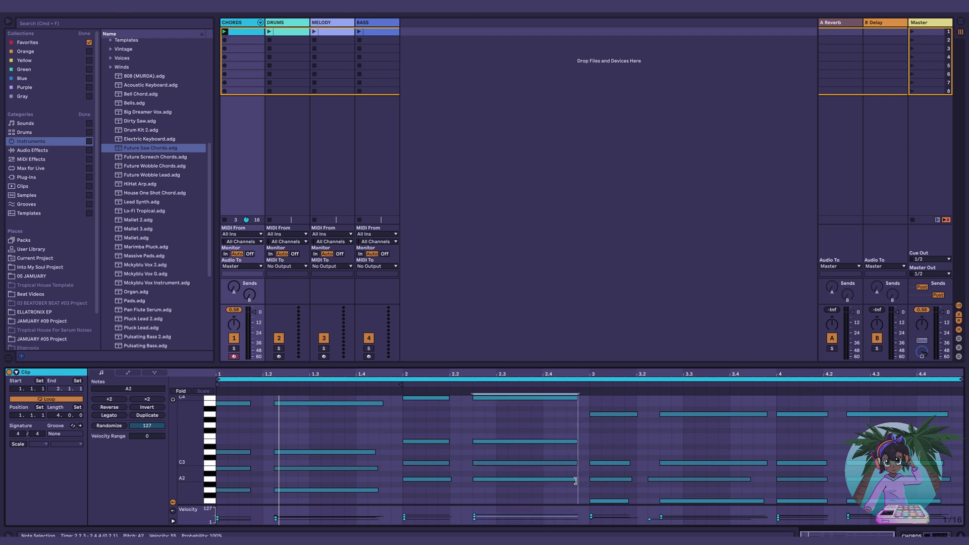
# Step: Lengthen all four notes of bar 1's second chord so they end together near the end of the bar
pyautogui.scroll(3, 592, 478)
pyautogui.scroll(-3, 594, 478)
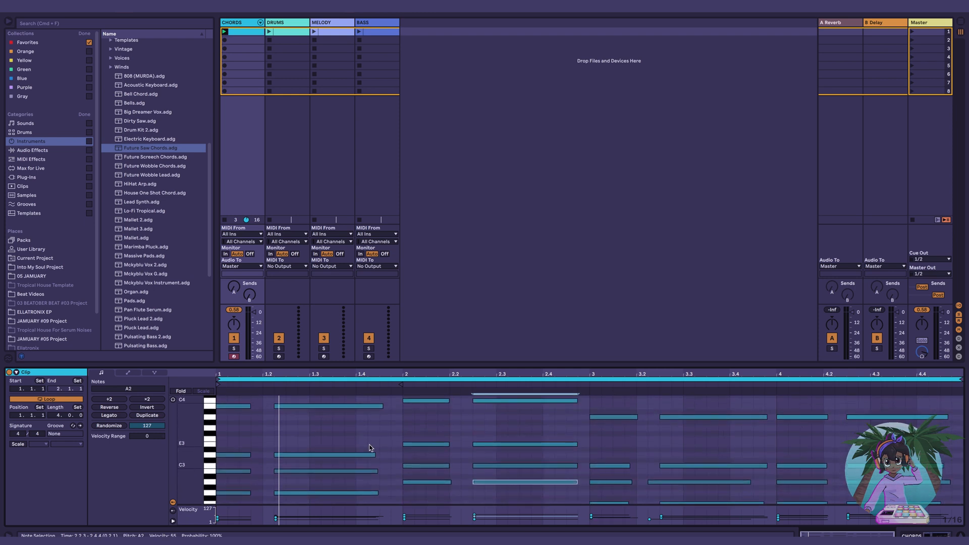
pyautogui.moveTo(380, 408); pyautogui.dragTo(390, 413)
pyautogui.moveTo(375, 456); pyautogui.dragTo(384, 495)
# Step: In bar 3, extend the first chord's lower notes to a common end and align the second chord's A2 start and lower note ends
pyautogui.scroll(-3, 656, 440)
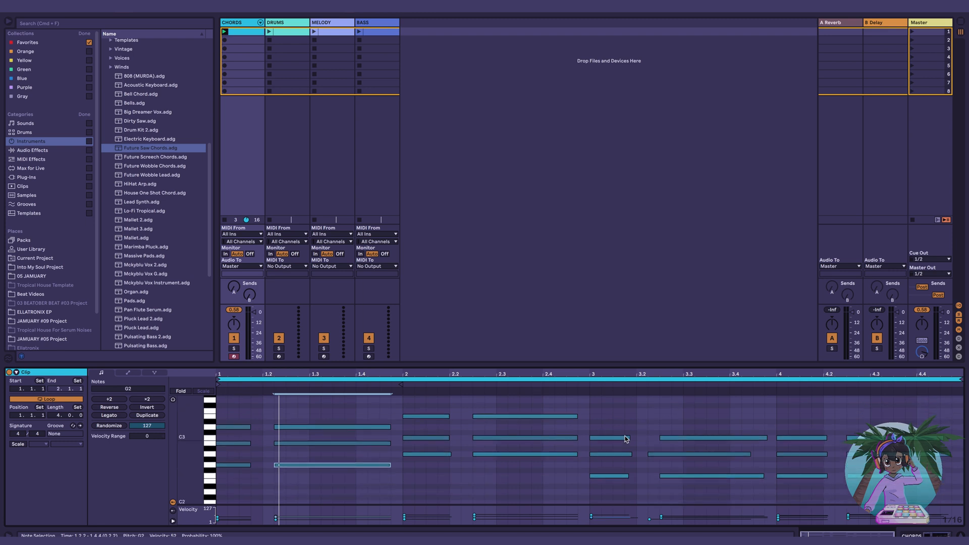
pyautogui.moveTo(629, 437)
pyautogui.mouseDown()
pyautogui.moveTo(635, 455)
pyautogui.moveTo(636, 438)
pyautogui.mouseUp()
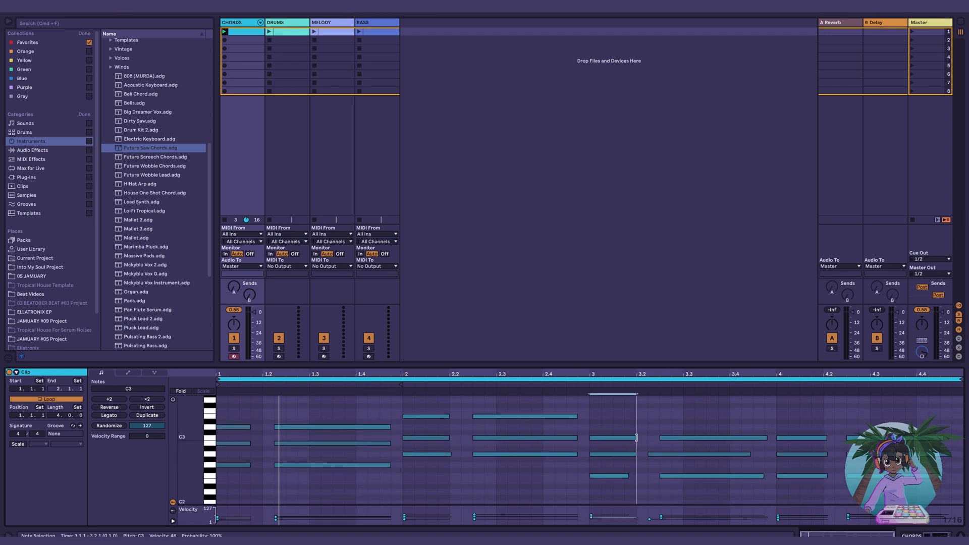
pyautogui.moveTo(627, 476); pyautogui.dragTo(686, 454)
pyautogui.click(674, 455)
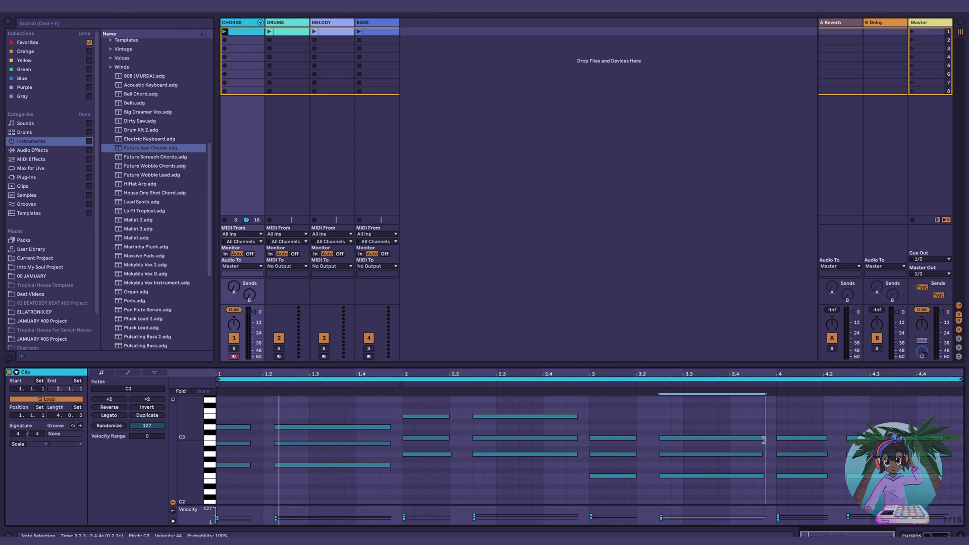
pyautogui.moveTo(762, 454); pyautogui.dragTo(764, 475)
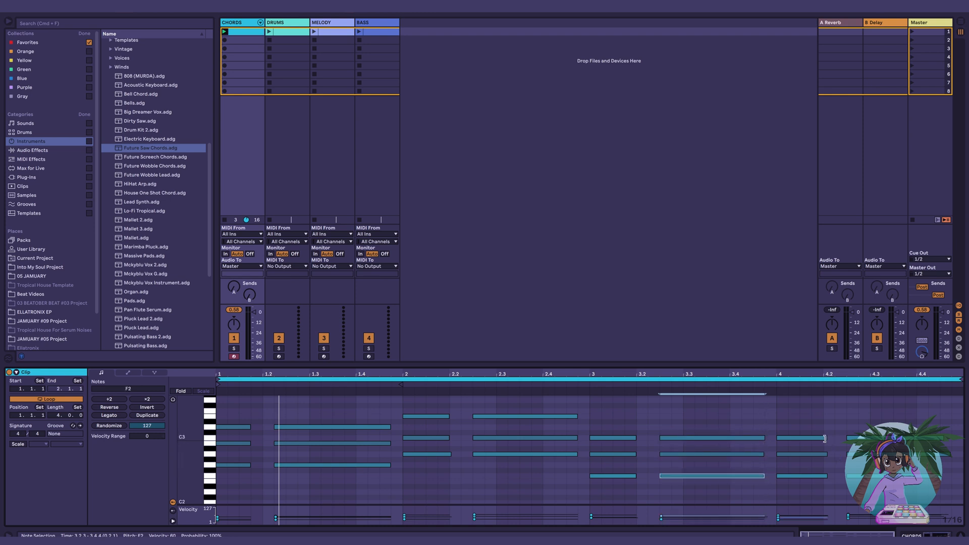
# Step: Adjust the C3, A2 and F2 note ends in both bar 4 chords so each chord's lower notes stop together
pyautogui.moveTo(824, 438); pyautogui.dragTo(823, 475)
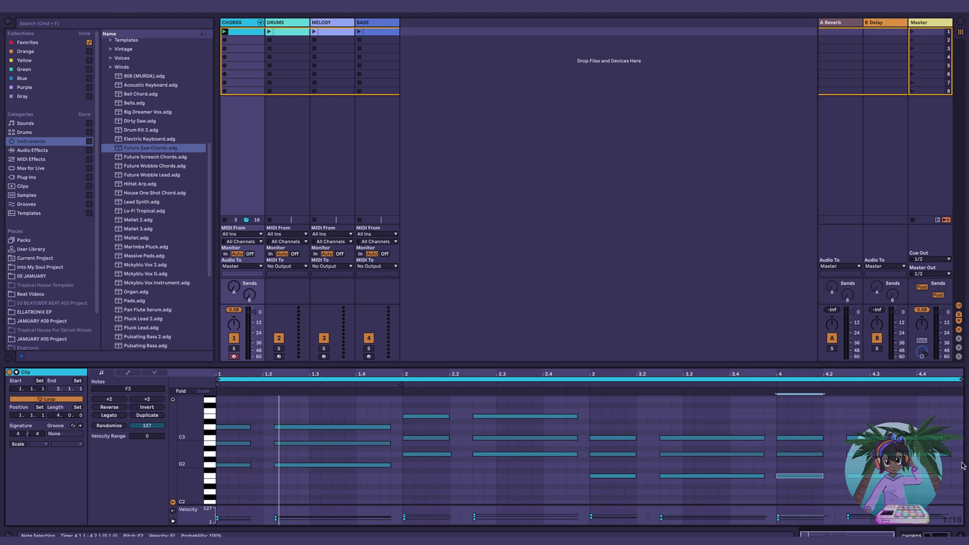
pyautogui.click(944, 439)
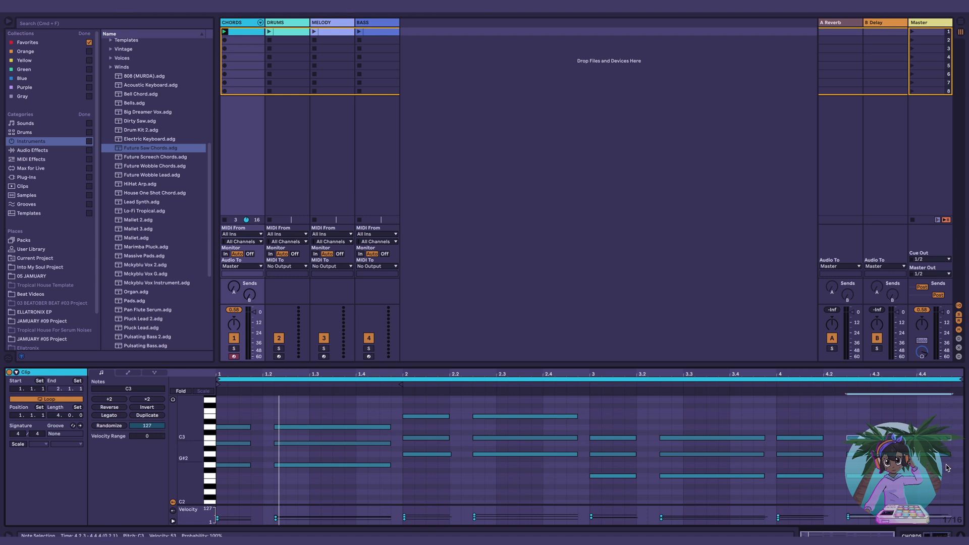
pyautogui.click(950, 455)
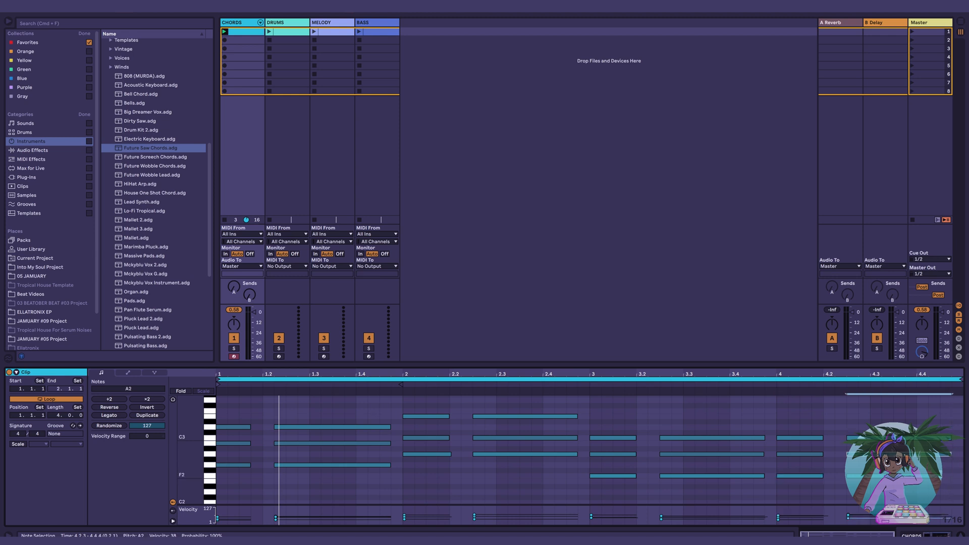
pyautogui.click(948, 476)
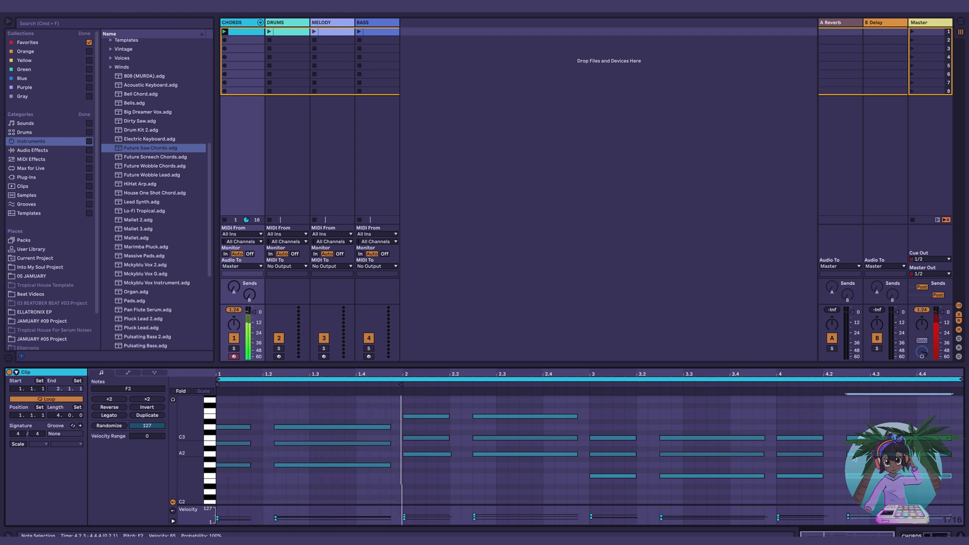
# Step: Shift all four notes of bar 1's second chord one grid step later to 1.2.3 and play the clip
pyautogui.moveTo(331, 418); pyautogui.dragTo(336, 461)
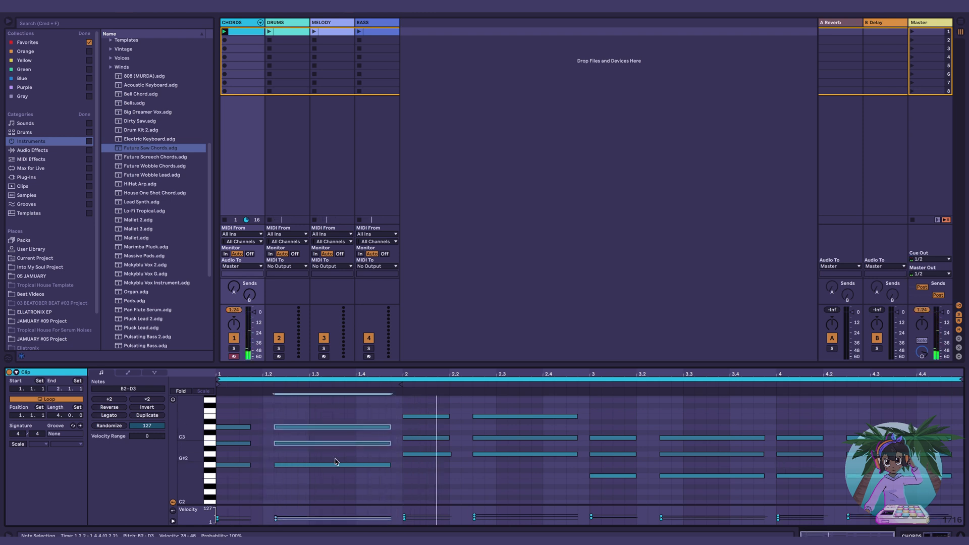
pyautogui.moveTo(342, 415); pyautogui.dragTo(343, 477)
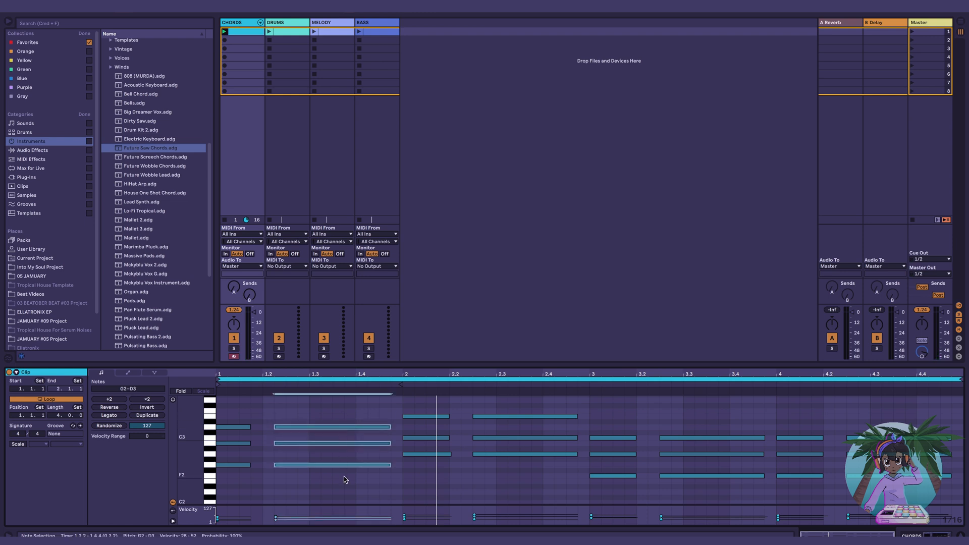
pyautogui.press('Right')
pyautogui.press('space')
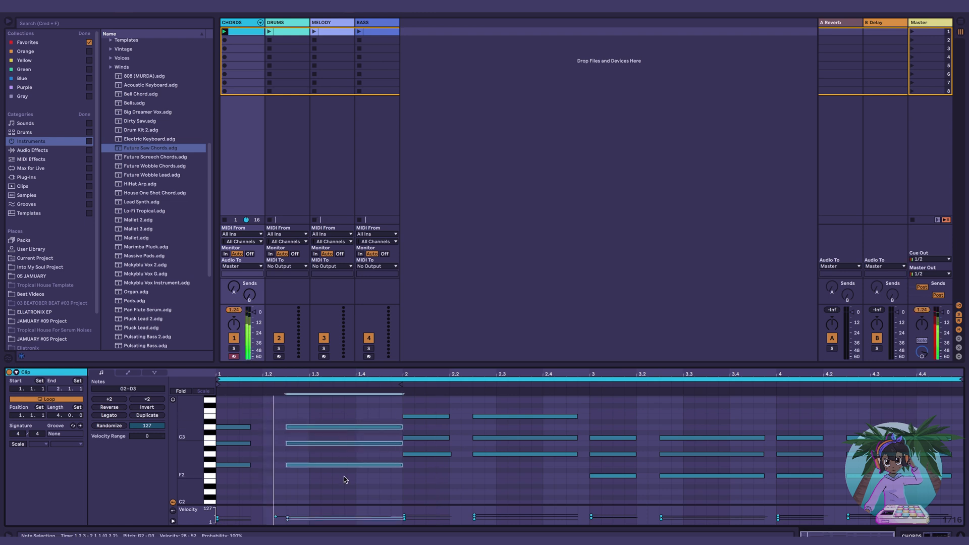
pyautogui.scroll(5, 355, 493)
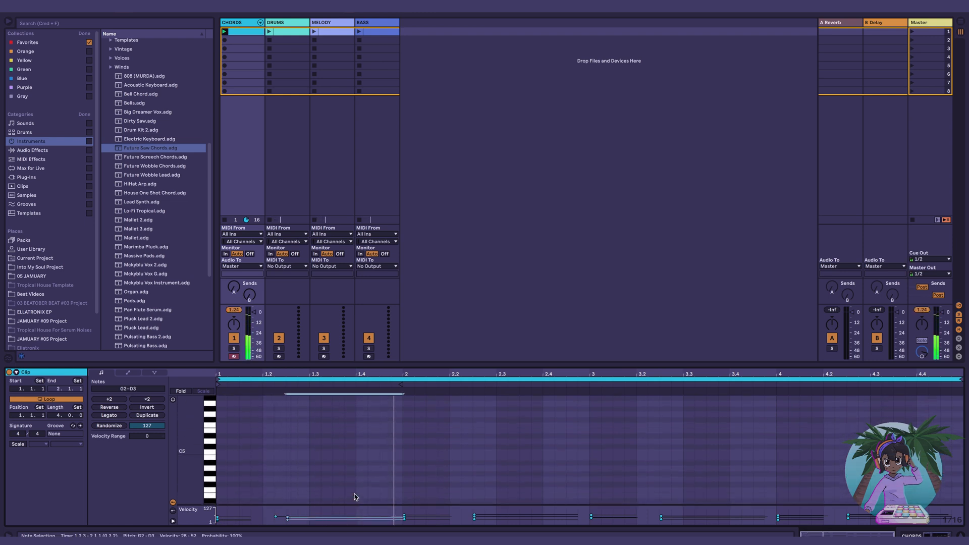
pyautogui.scroll(-3, 355, 494)
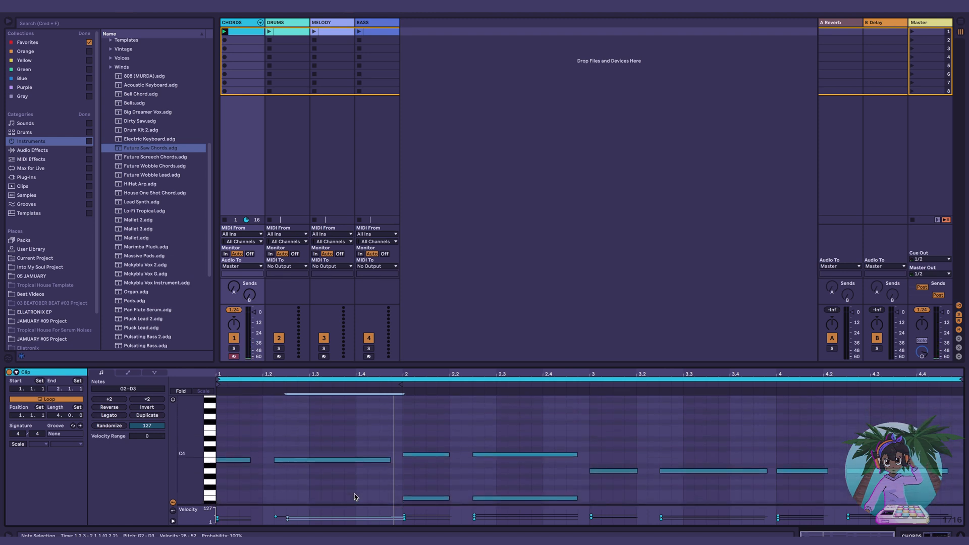
pyautogui.scroll(8, 354, 493)
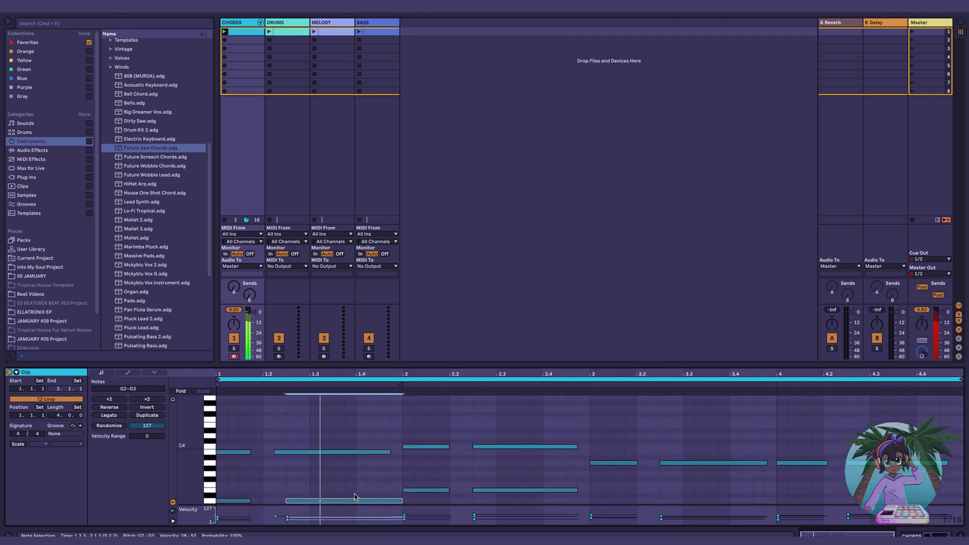
pyautogui.moveTo(337, 437); pyautogui.dragTo(336, 475)
pyautogui.press('Right')
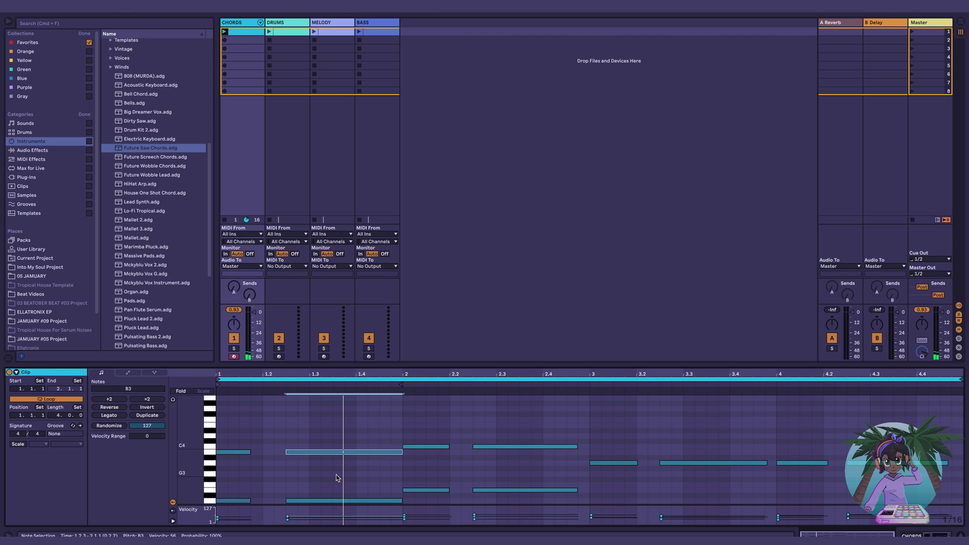
# Step: Shorten bar 1's second chord to end just before bar 2, and lengthen the last chord's A3 to match its other notes
pyautogui.scroll(-3, 348, 474)
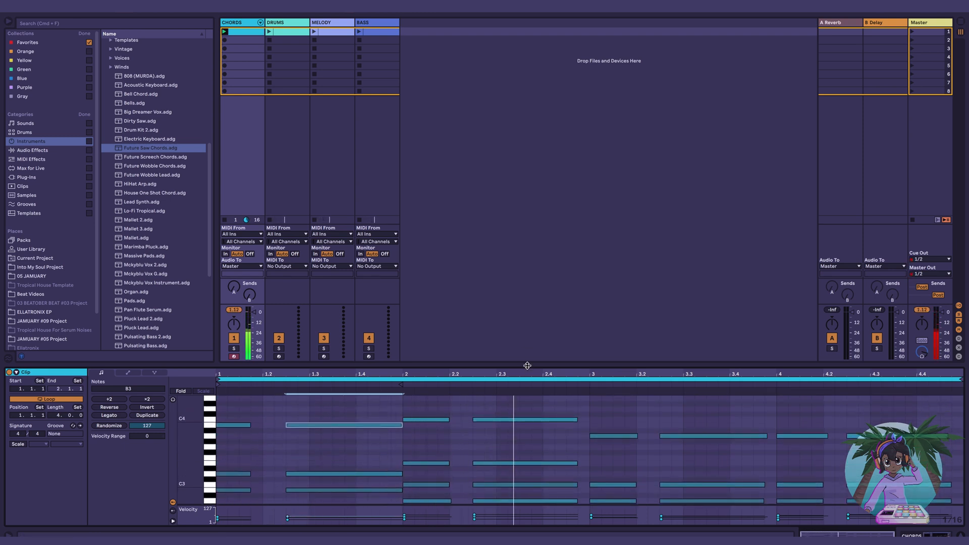
pyautogui.moveTo(528, 365); pyautogui.dragTo(528, 315)
pyautogui.moveTo(362, 366); pyautogui.dragTo(386, 463)
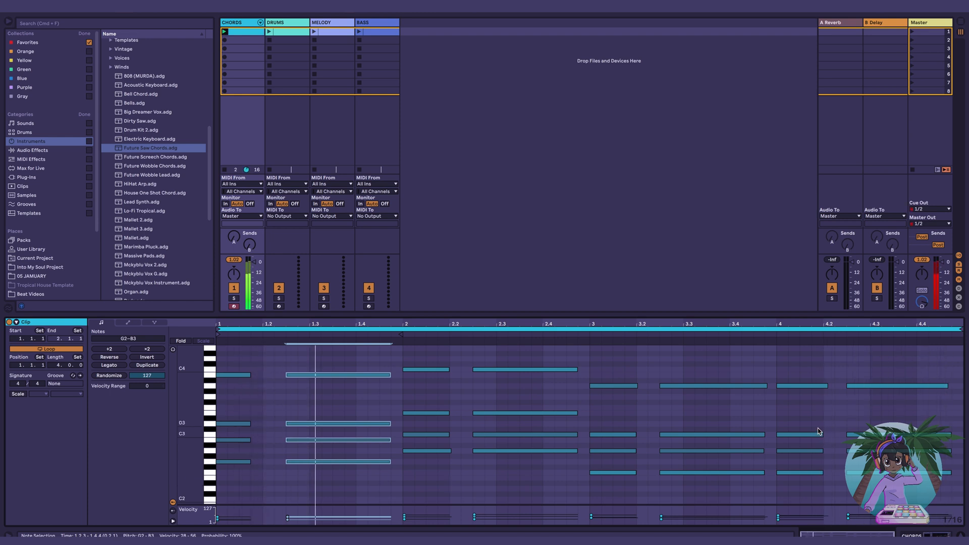
pyautogui.click(943, 387)
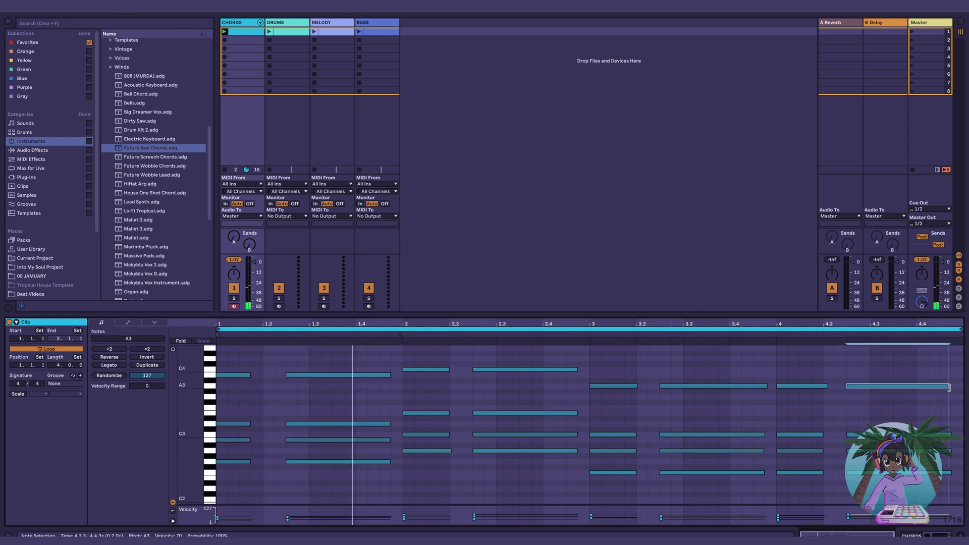
pyautogui.moveTo(949, 387); pyautogui.dragTo(952, 387)
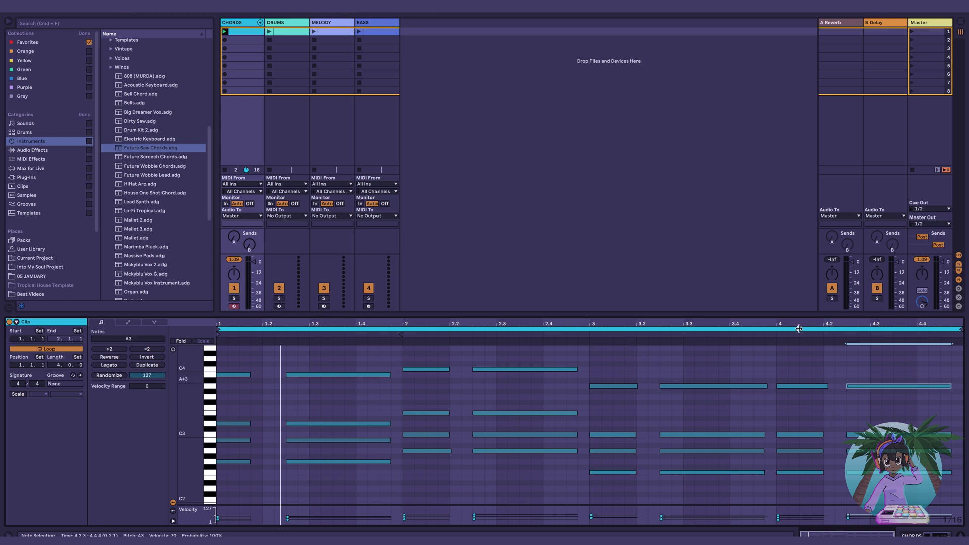
# Step: Load an empty Drum Rack onto the DRUMS track
pyautogui.click(299, 24)
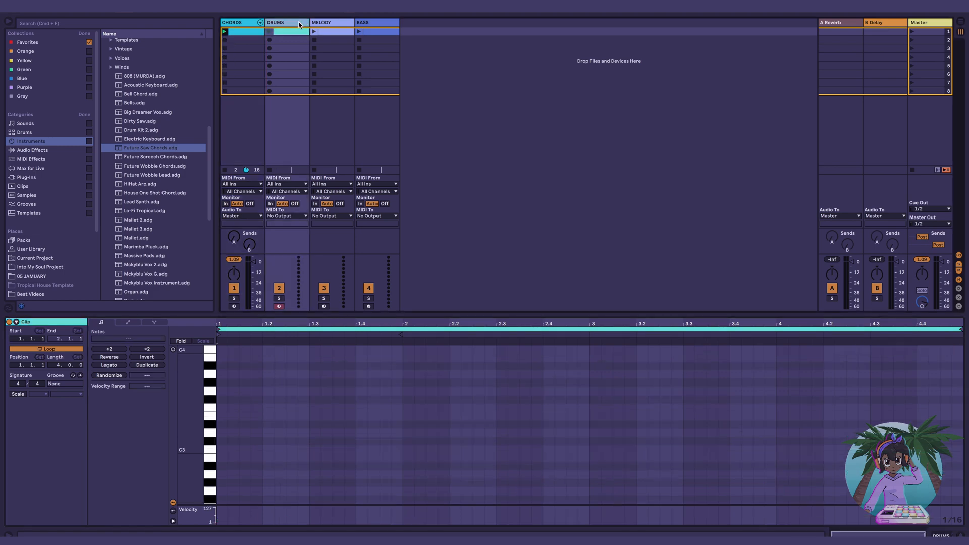
pyautogui.doubleClick(299, 25)
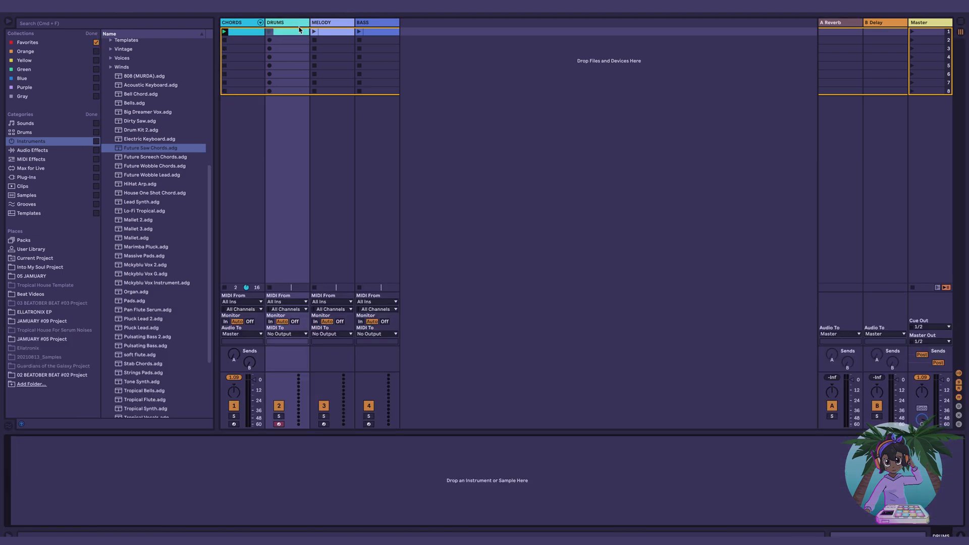
pyautogui.scroll(9, 190, 104)
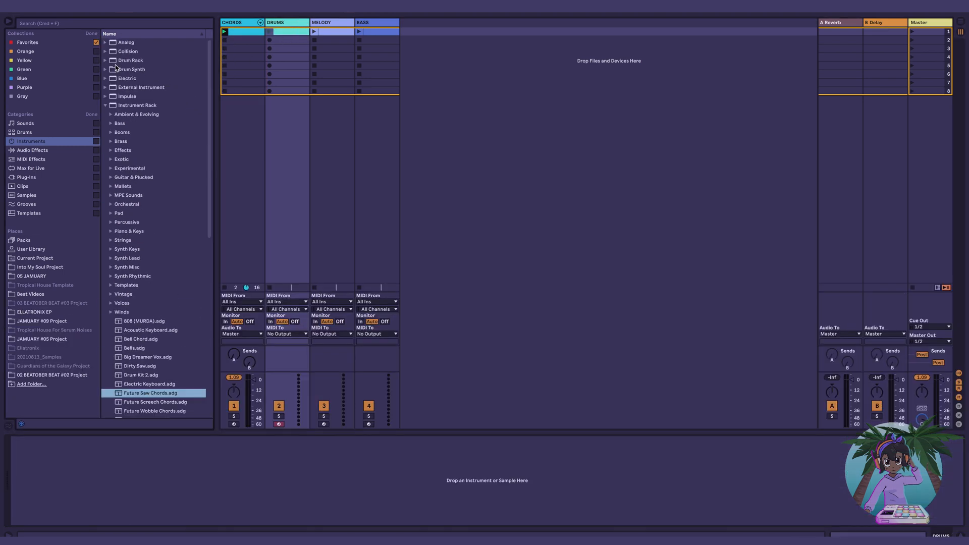
pyautogui.click(38, 133)
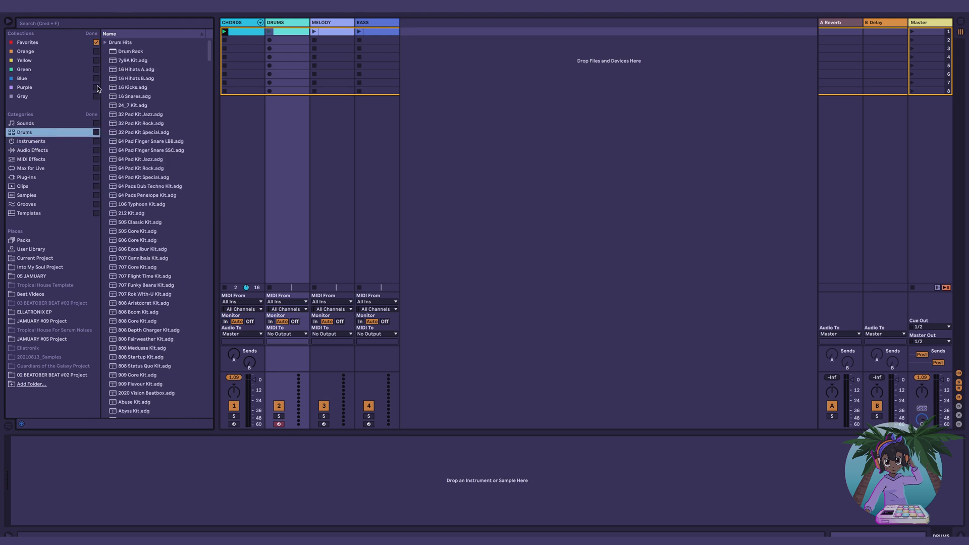
pyautogui.click(144, 51)
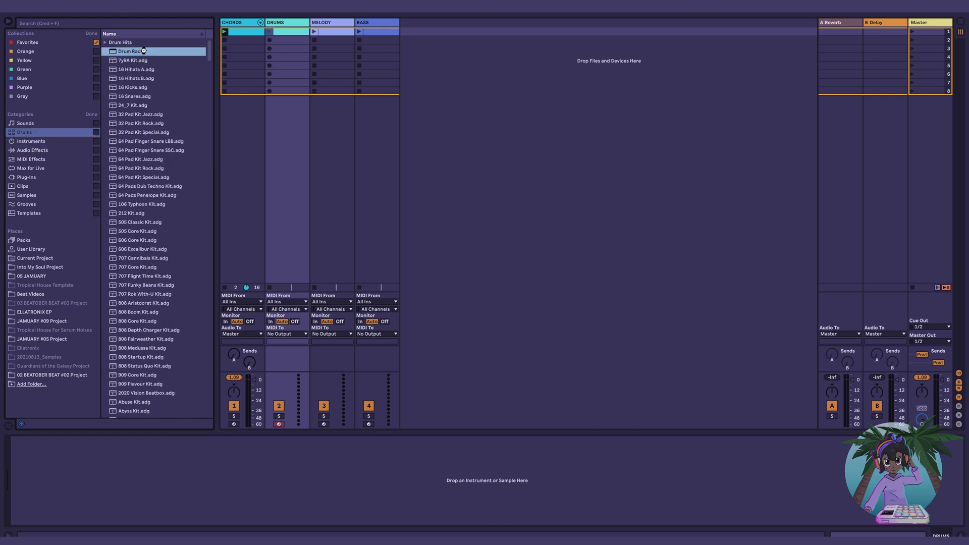
pyautogui.doubleClick(144, 51)
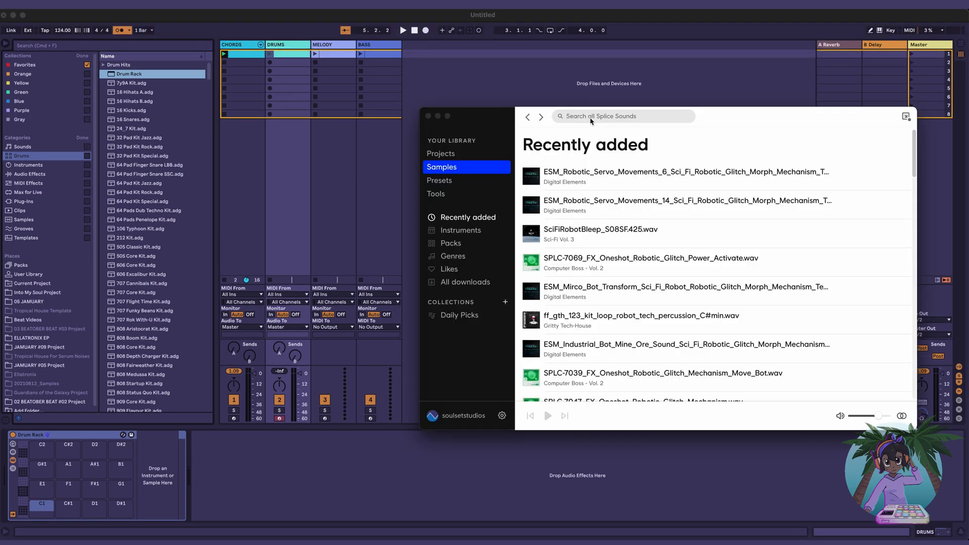
# Step: Switch to the Splice app and search the sample library for DRUM, replacing that query with KICK
pyautogui.click(591, 117)
pyautogui.write('DRUM')
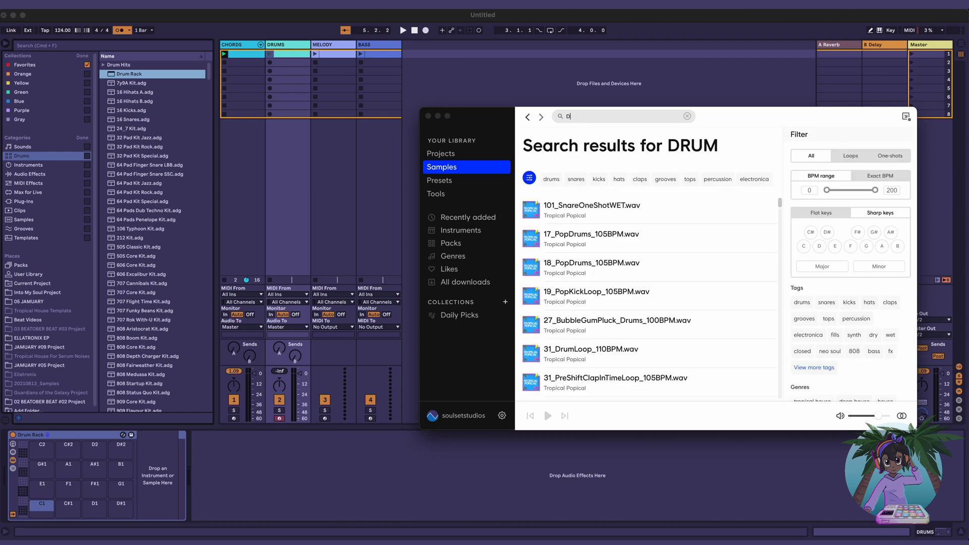
pyautogui.press('BackSpace')
pyautogui.write('KICK')
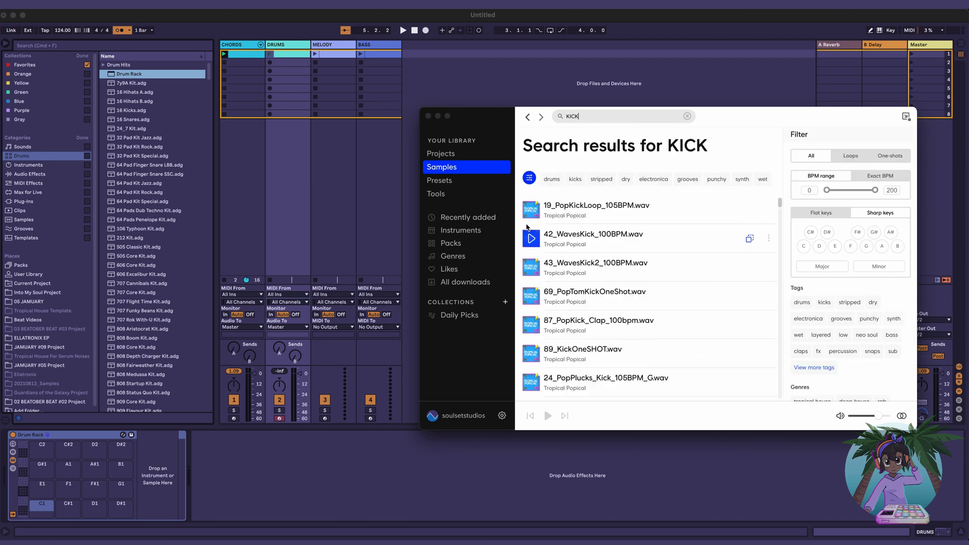
# Step: Audition the Tropical Popical kick samples, from 42_WavesKick_100BPM through 49_WaveKickShot
pyautogui.click(533, 239)
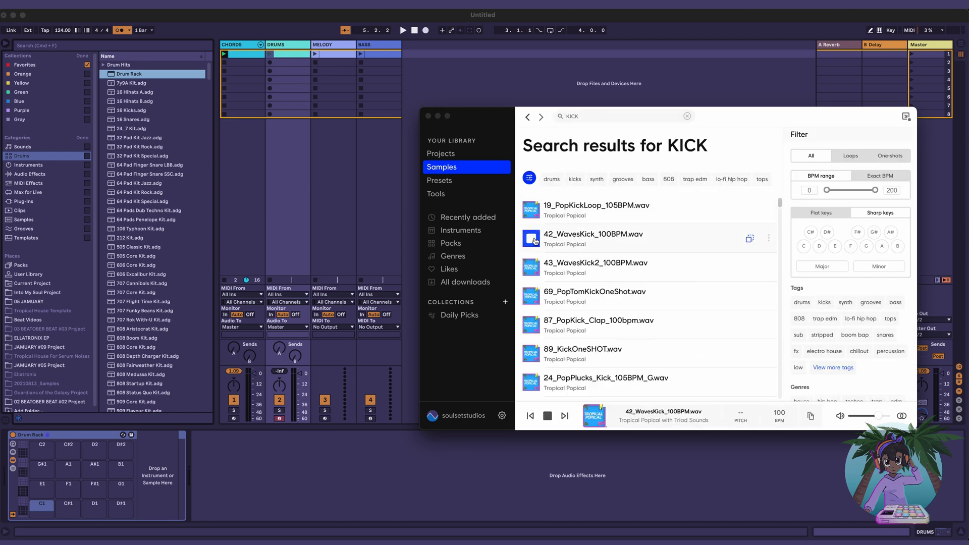
pyautogui.click(531, 268)
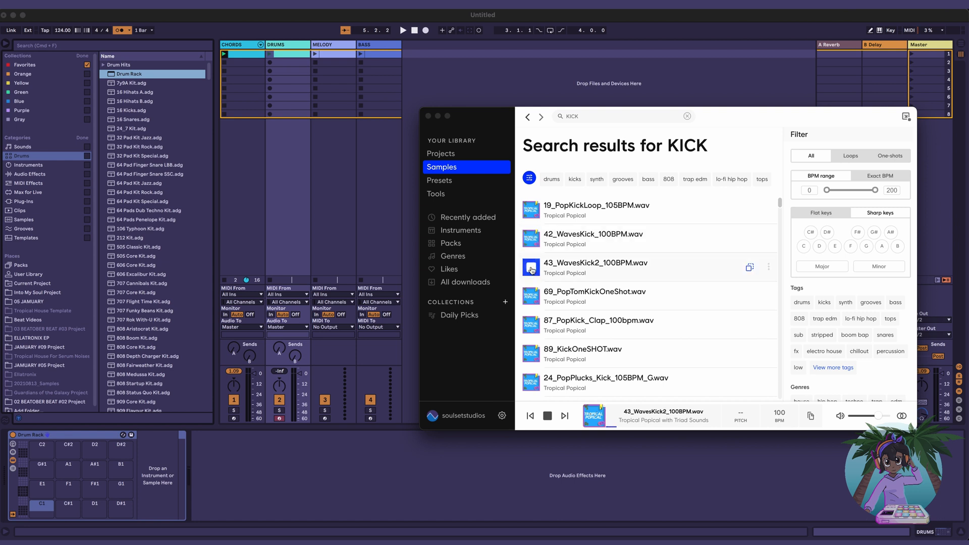
pyautogui.click(532, 298)
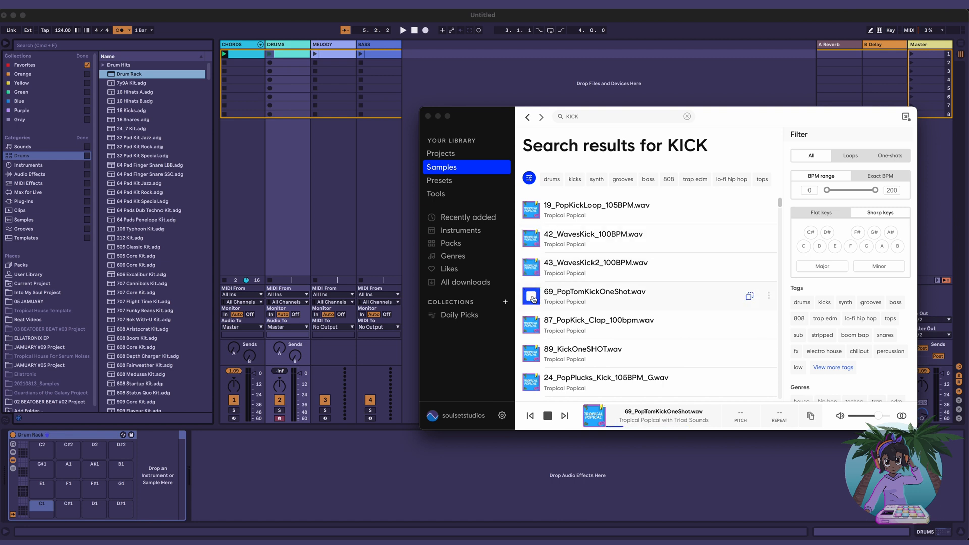
pyautogui.click(531, 349)
pyautogui.scroll(-3, 530, 350)
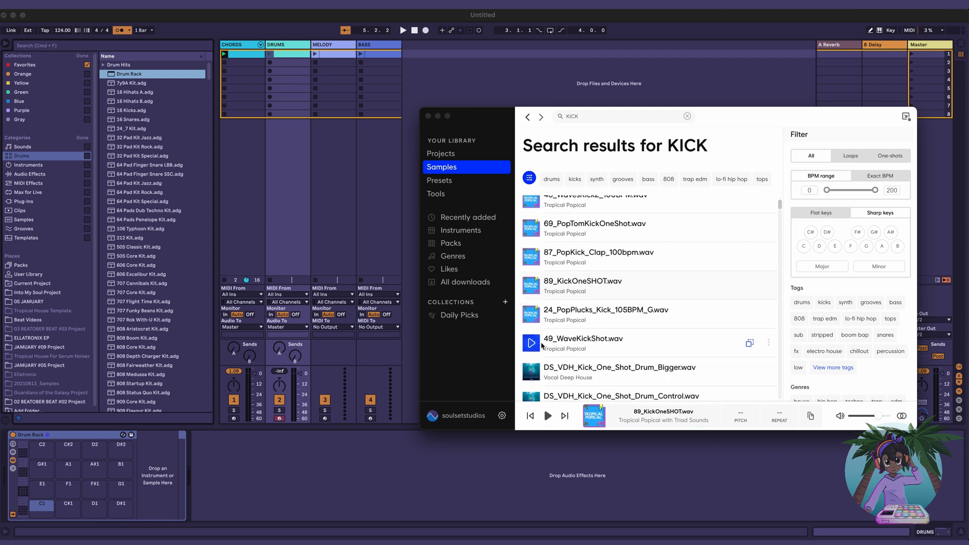
pyautogui.click(533, 302)
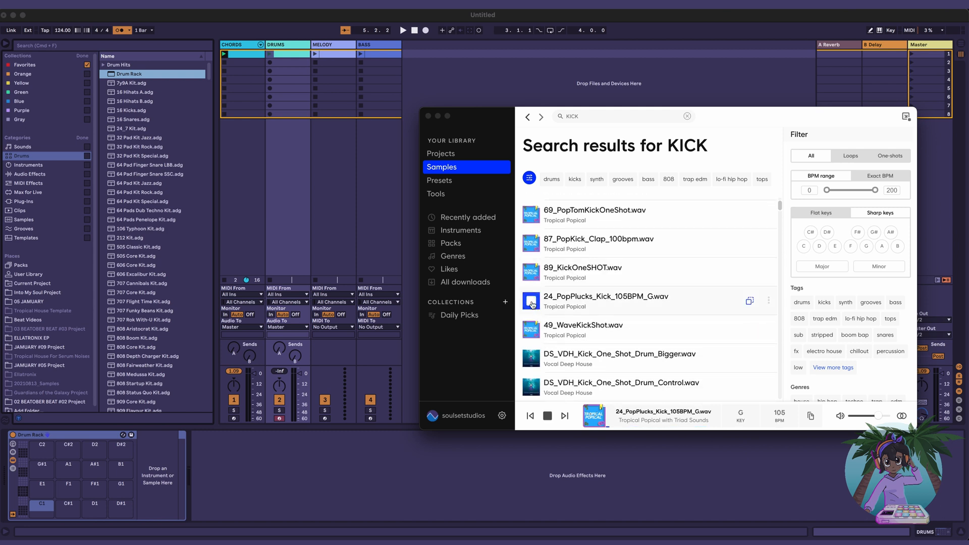
pyautogui.click(533, 328)
# Step: Audition the Vocal Deep House one-shot kicks from DS_VDH_Kick_One_Shot_Drum_Bigger through DS_VDH_Kick_One_Shot_Drum_Old
pyautogui.scroll(-2, 535, 326)
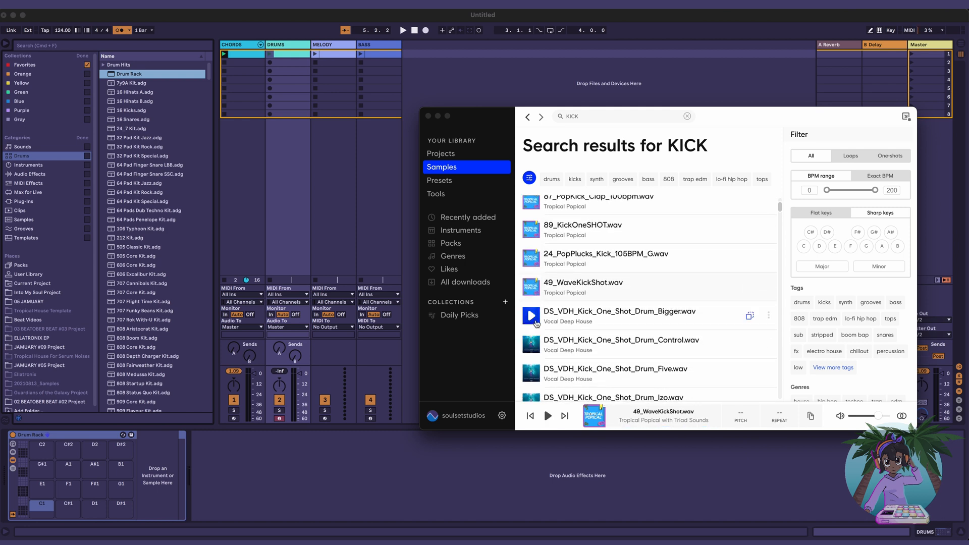
pyautogui.click(533, 316)
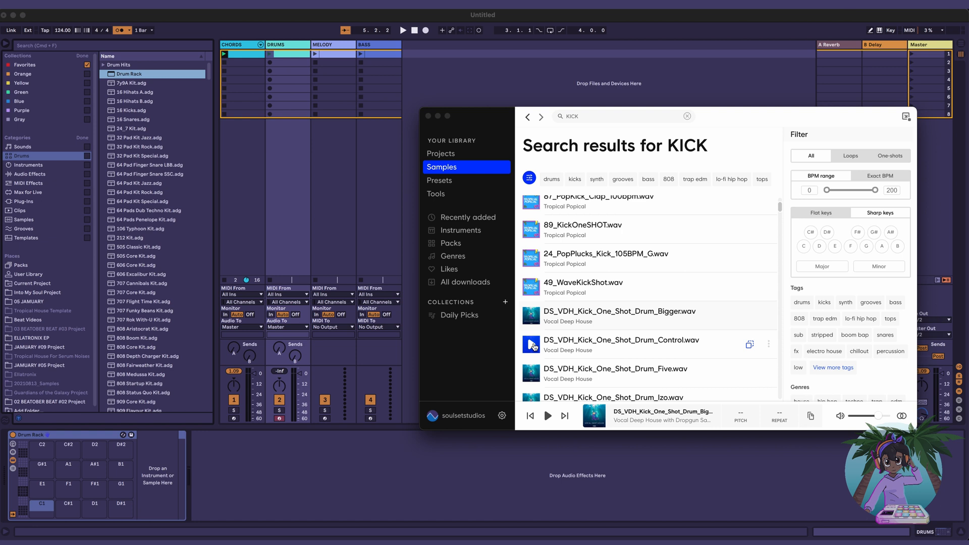
pyautogui.click(534, 345)
pyautogui.click(533, 375)
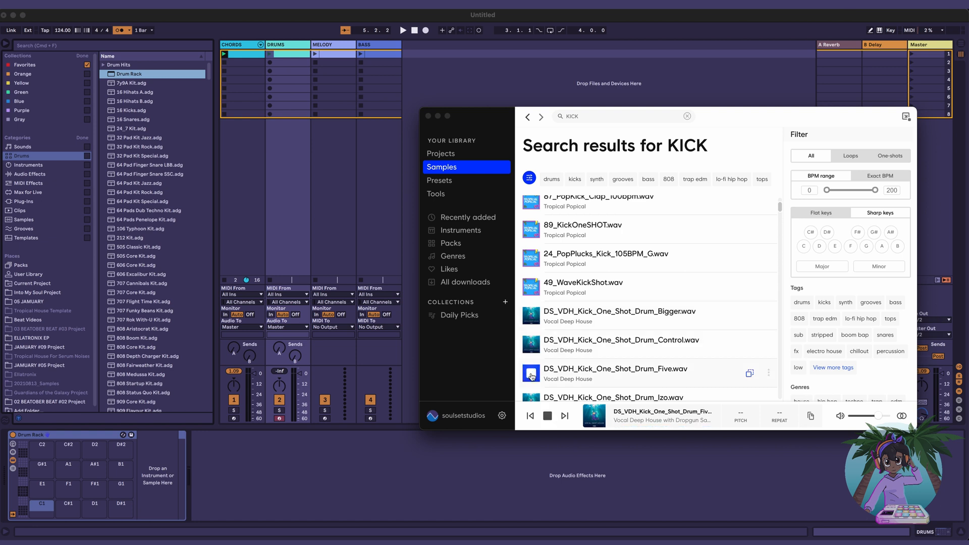
pyautogui.scroll(-2, 532, 377)
pyautogui.scroll(-1, 532, 376)
pyautogui.click(533, 369)
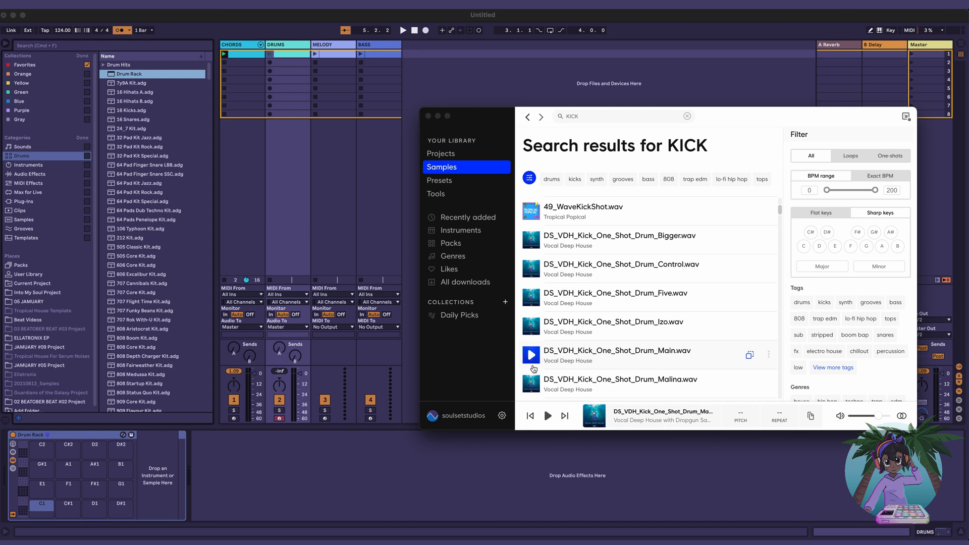
pyautogui.scroll(-2, 533, 372)
pyautogui.click(534, 342)
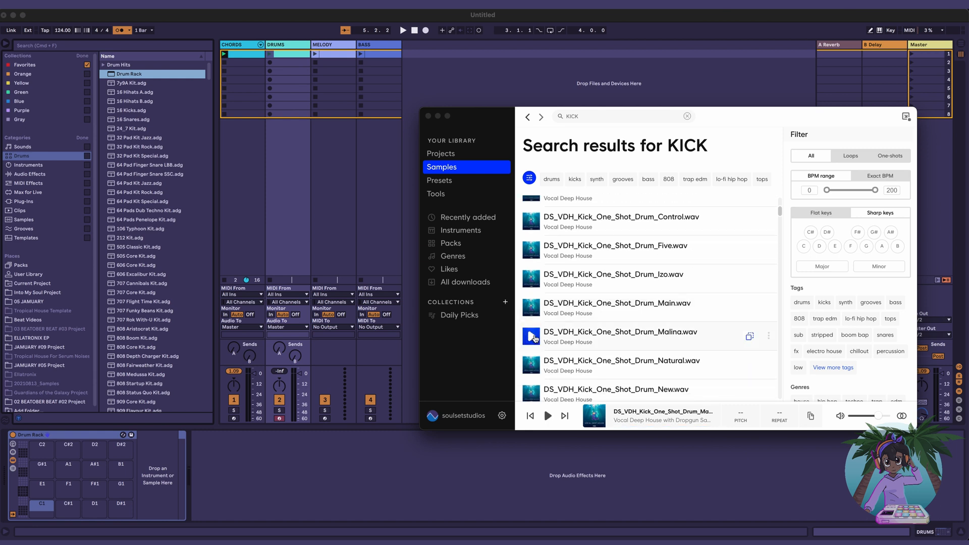
pyautogui.scroll(-2, 537, 366)
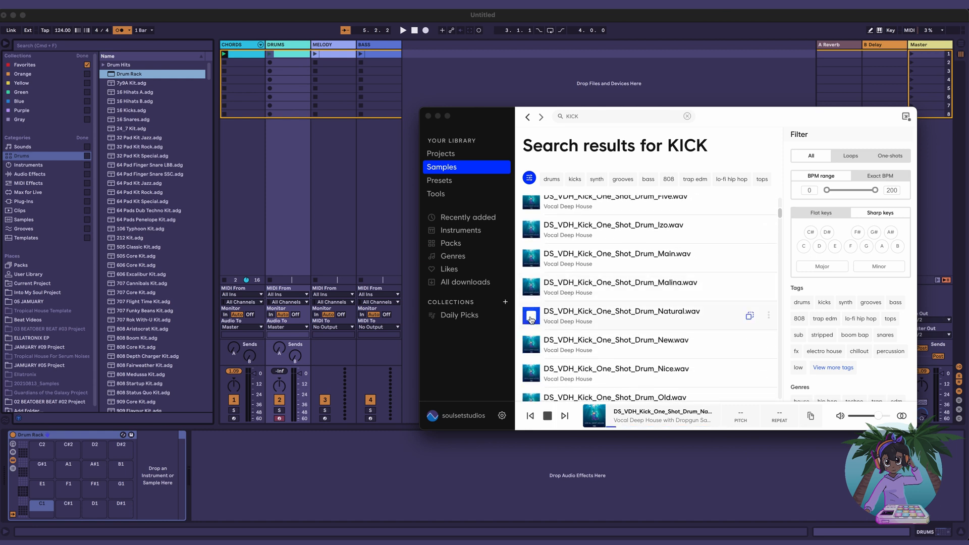
pyautogui.click(531, 314)
pyautogui.scroll(-2, 533, 348)
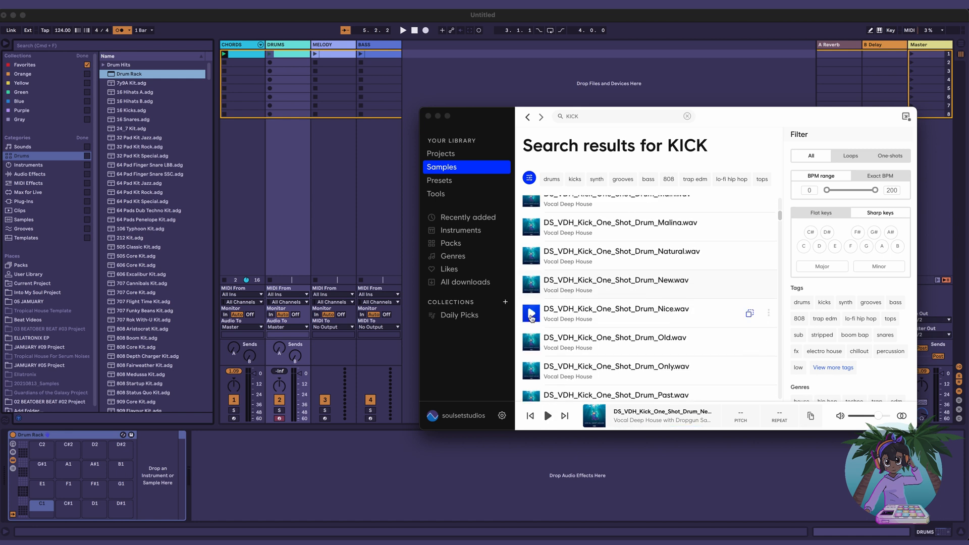
pyautogui.click(531, 314)
pyautogui.click(531, 343)
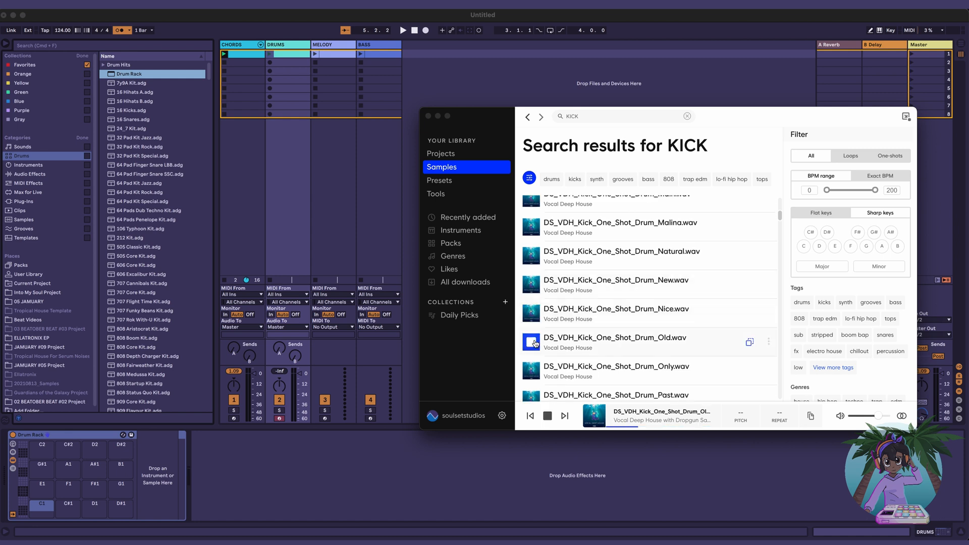
# Step: Audition the remaining Vocal Deep House one-shot kicks, from DS_VDH_Kick_One_Shot_Drum_Past through DS_VDH_Kick_One_Shot_Drum_Young
pyautogui.scroll(-2, 536, 343)
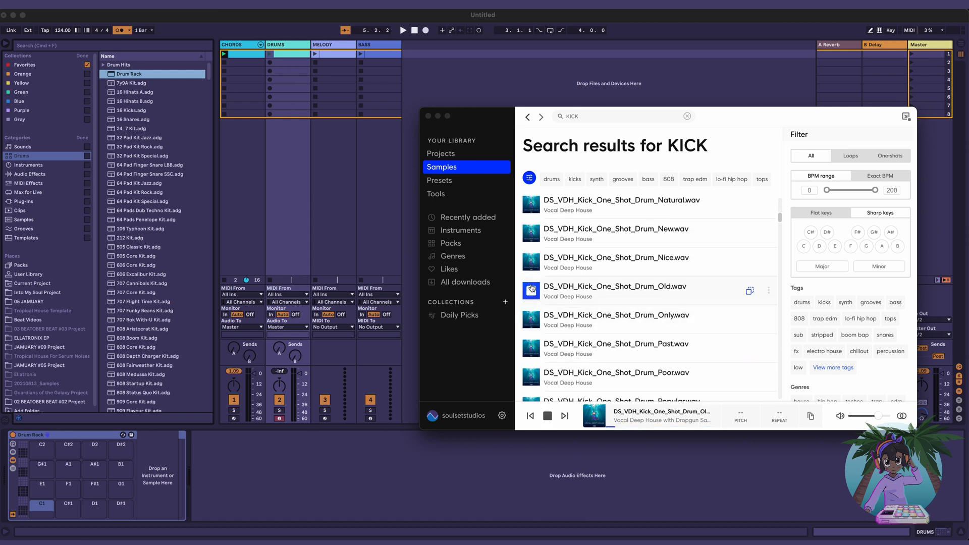
pyautogui.click(535, 348)
pyautogui.scroll(-2, 537, 350)
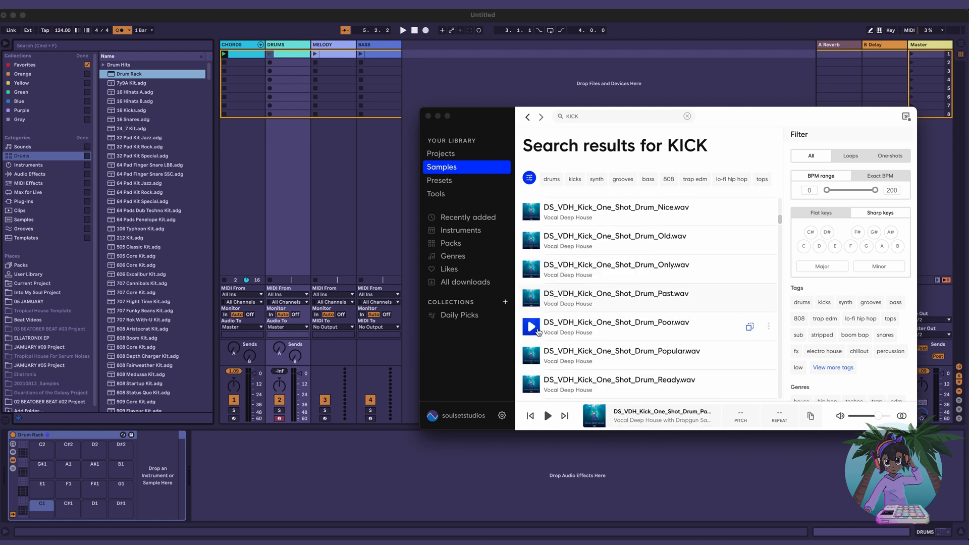
pyautogui.click(532, 358)
pyautogui.scroll(-1, 534, 357)
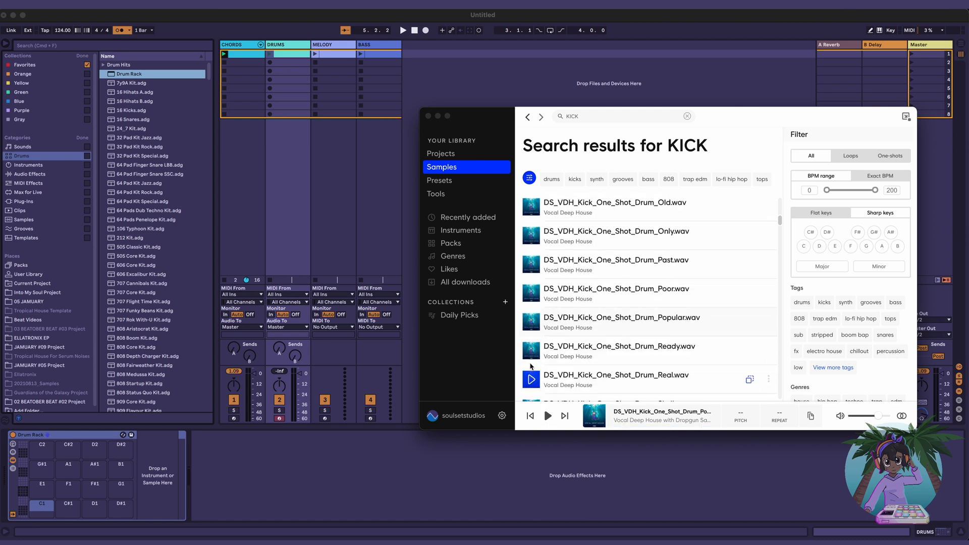
pyautogui.click(535, 352)
pyautogui.scroll(-1, 535, 351)
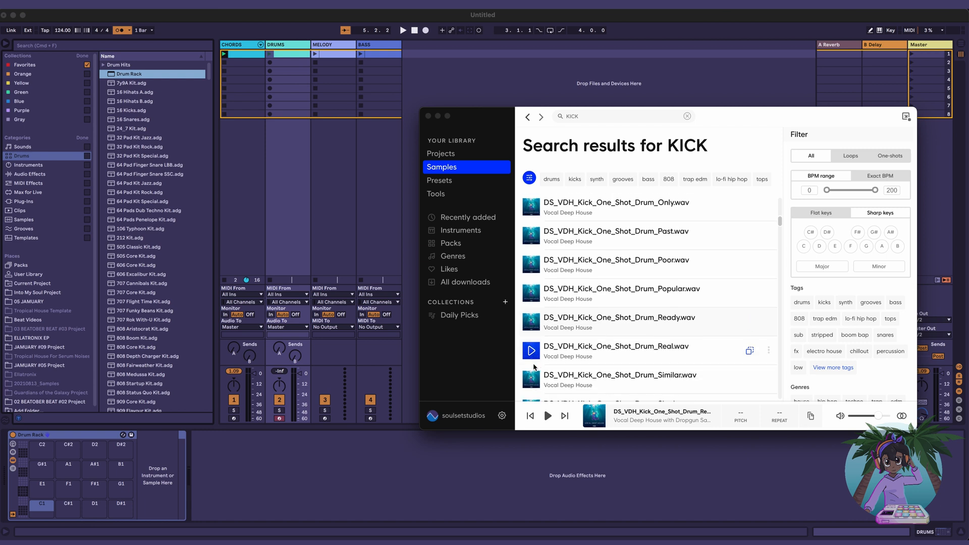
pyautogui.click(535, 348)
pyautogui.scroll(-1, 535, 352)
pyautogui.scroll(-1, 535, 352)
pyautogui.click(533, 332)
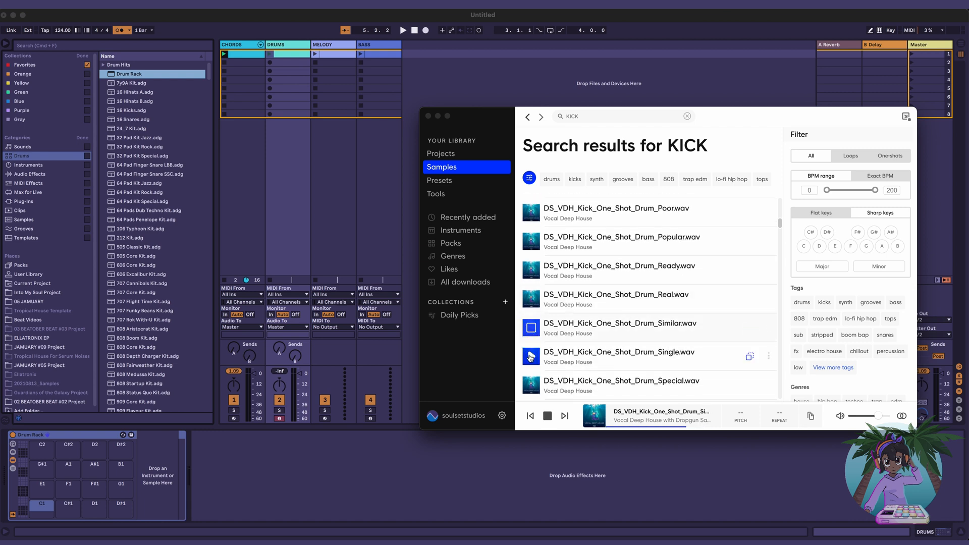
pyautogui.click(534, 352)
pyautogui.scroll(-2, 534, 348)
pyautogui.click(532, 336)
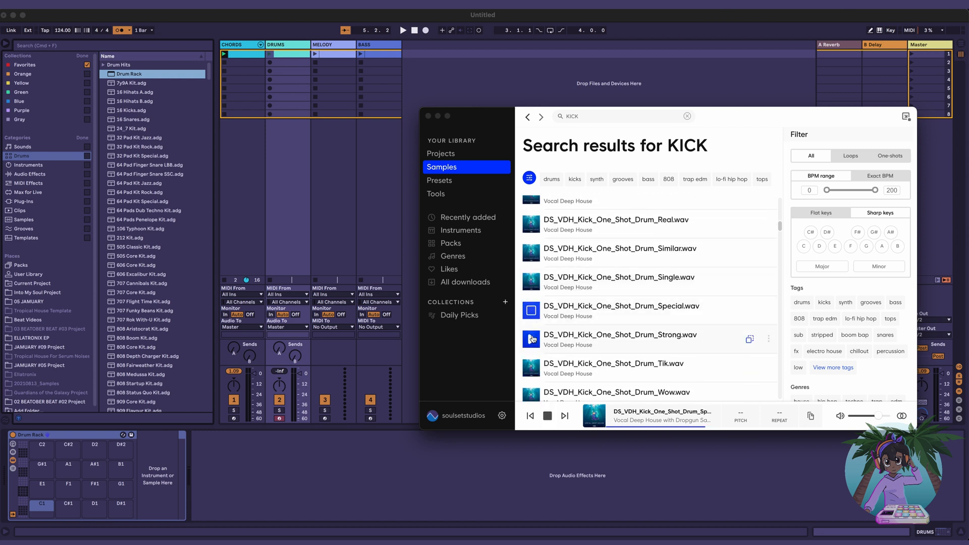
pyautogui.scroll(-2, 532, 333)
pyautogui.click(532, 335)
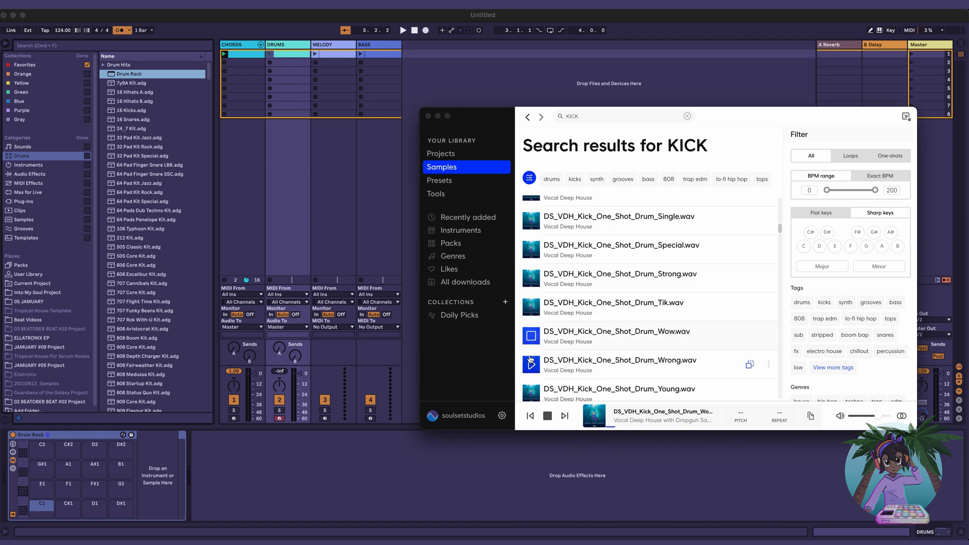
pyautogui.click(531, 365)
pyautogui.scroll(-1, 531, 364)
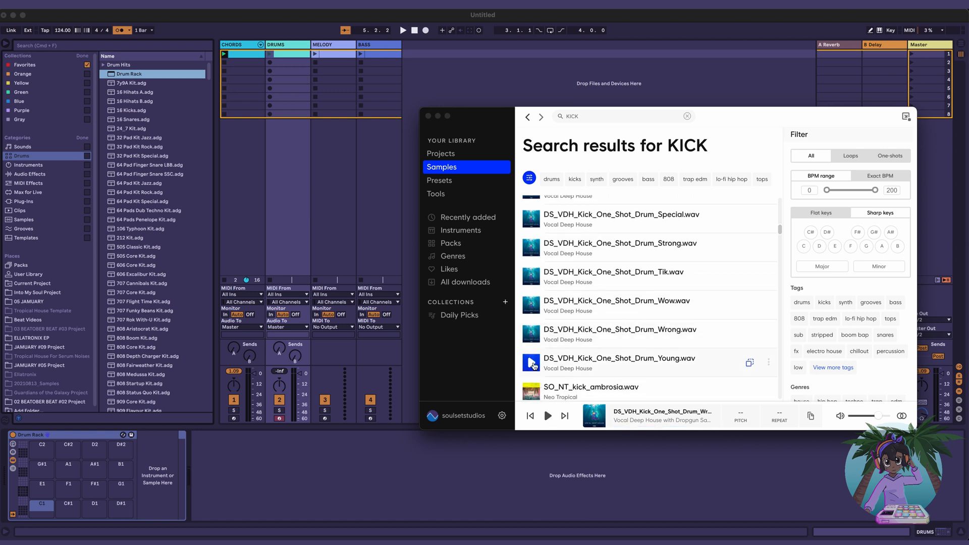
pyautogui.click(531, 365)
# Step: Audition several Neo Tropical kicks, from SO_NT_kick_ambrosia through SO_NT_kick_ash
pyautogui.scroll(-2, 532, 348)
pyautogui.click(533, 332)
pyautogui.click(533, 360)
pyautogui.scroll(-2, 533, 361)
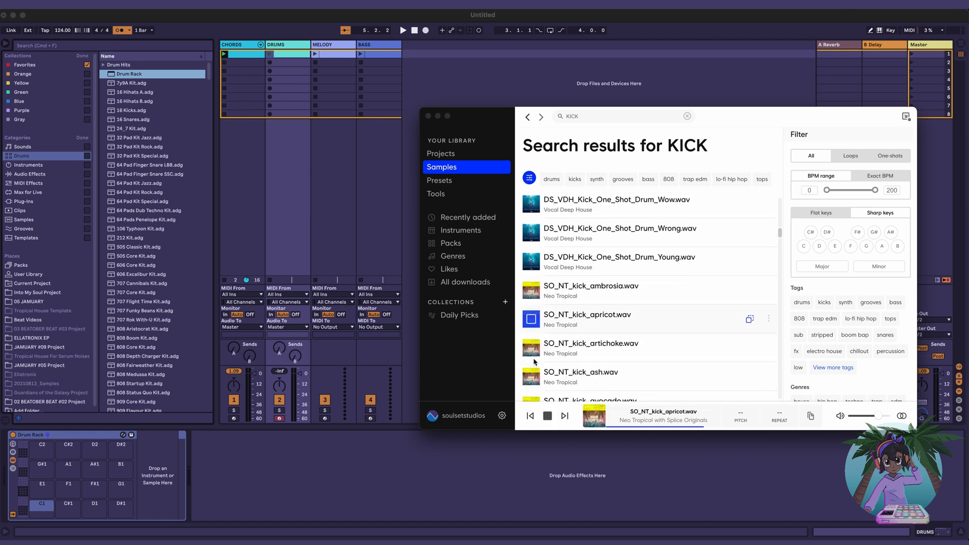
pyautogui.click(534, 318)
pyautogui.click(533, 340)
# Step: Compare the first Tropical Popical kicks again, including 42_WavesKick_100BPM, 19_PopKickLoop_105BPM and 69_PopTomKickOneShot
pyautogui.scroll(-5, 533, 340)
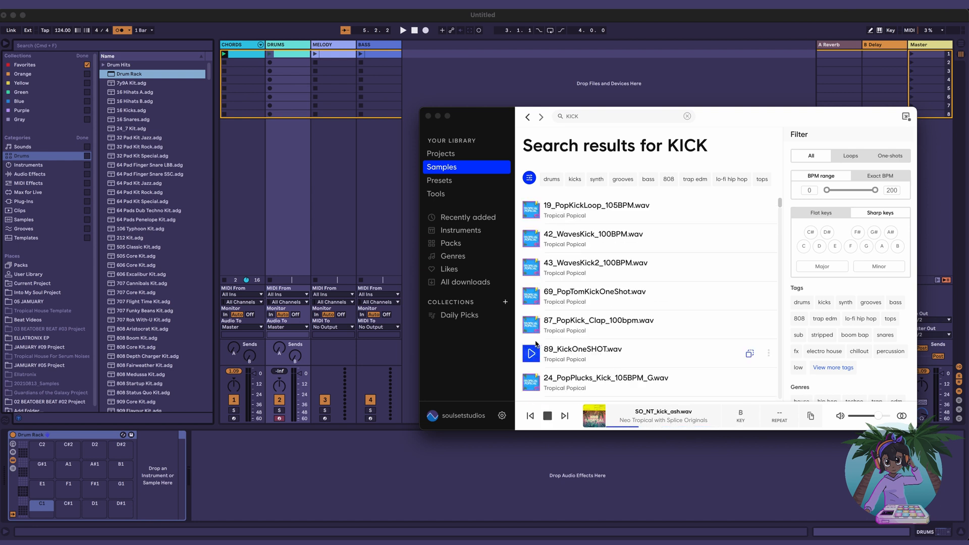
pyautogui.click(534, 242)
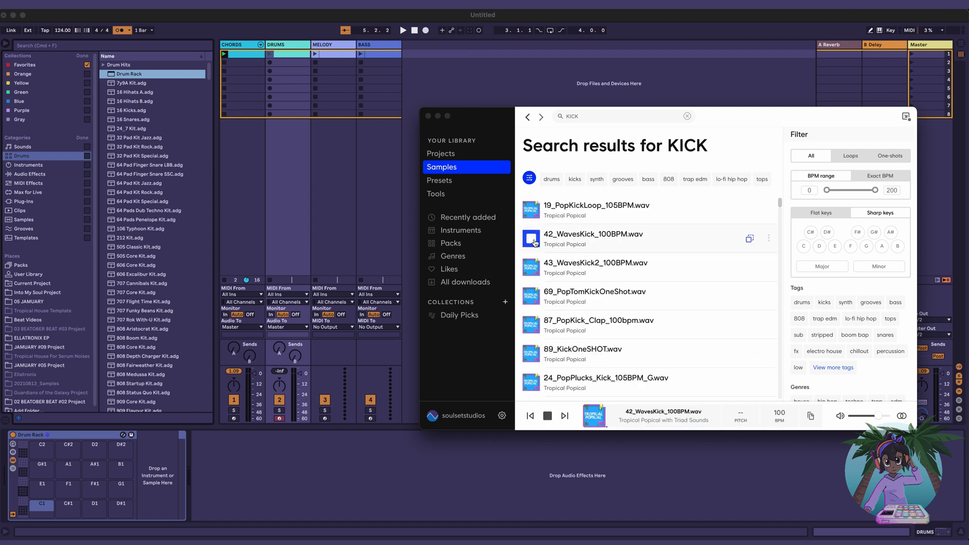
pyautogui.click(534, 241)
pyautogui.click(533, 212)
pyautogui.click(533, 212)
pyautogui.click(531, 267)
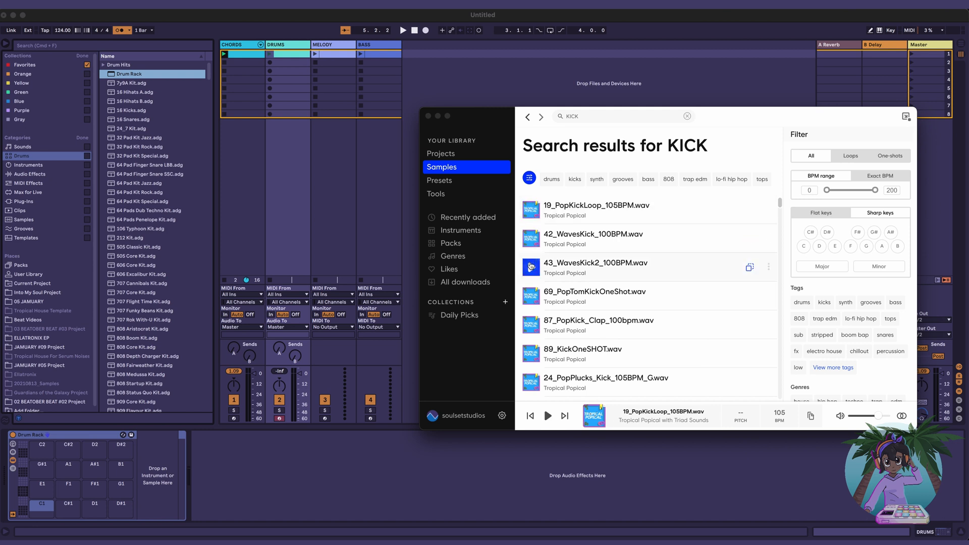
pyautogui.click(531, 296)
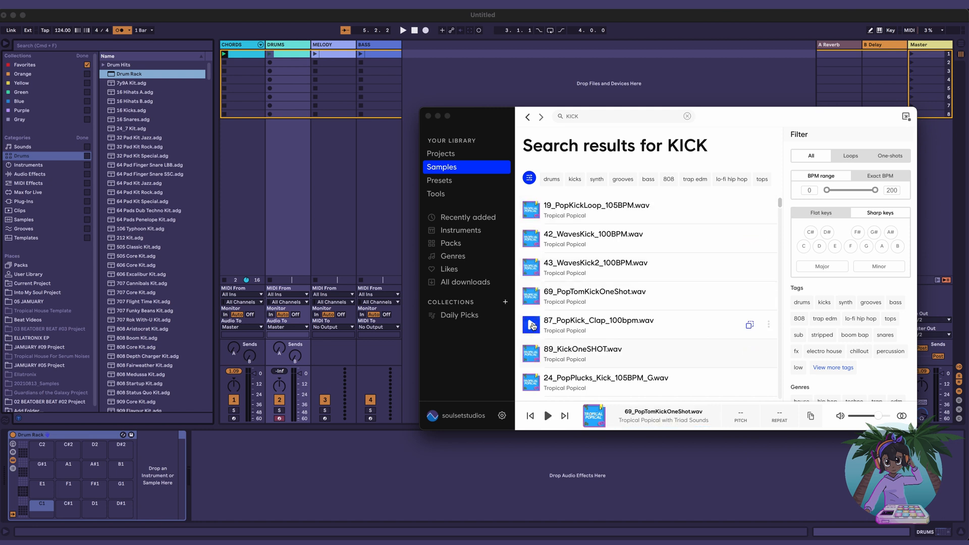
# Step: Search the sample library for HOUSE KICK, and return the query to KICK
pyautogui.click(585, 119)
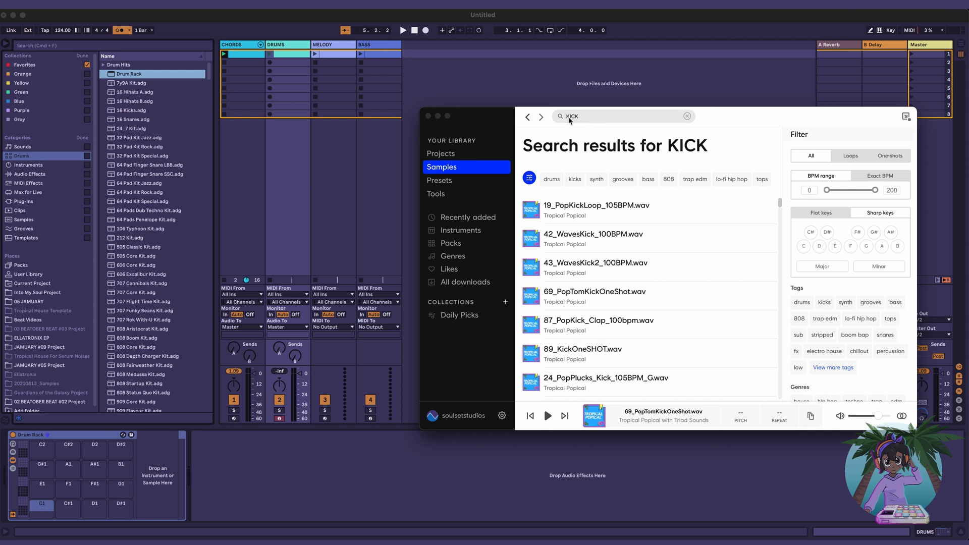
pyautogui.write('HOUSE')
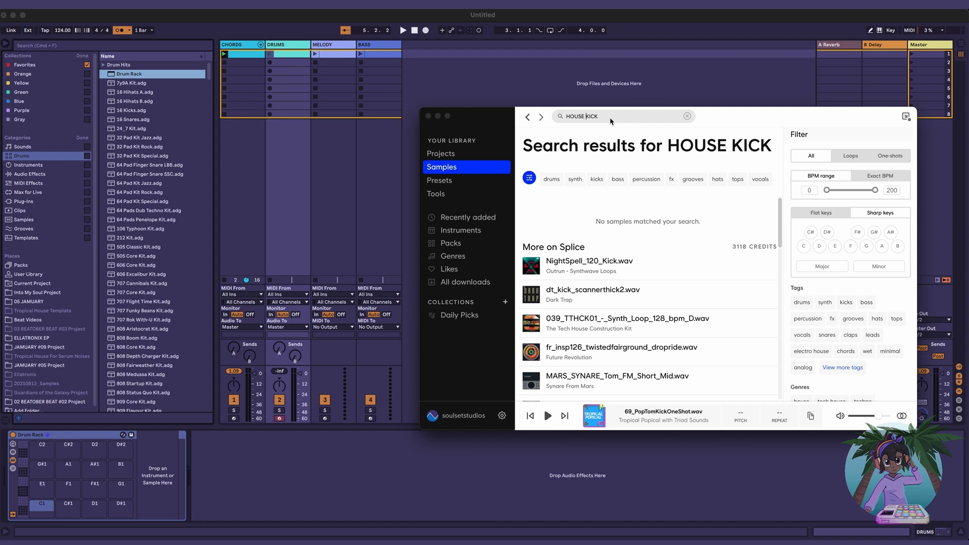
pyautogui.moveTo(611, 120); pyautogui.dragTo(528, 115)
pyautogui.write('KICK')
pyautogui.press('Return')
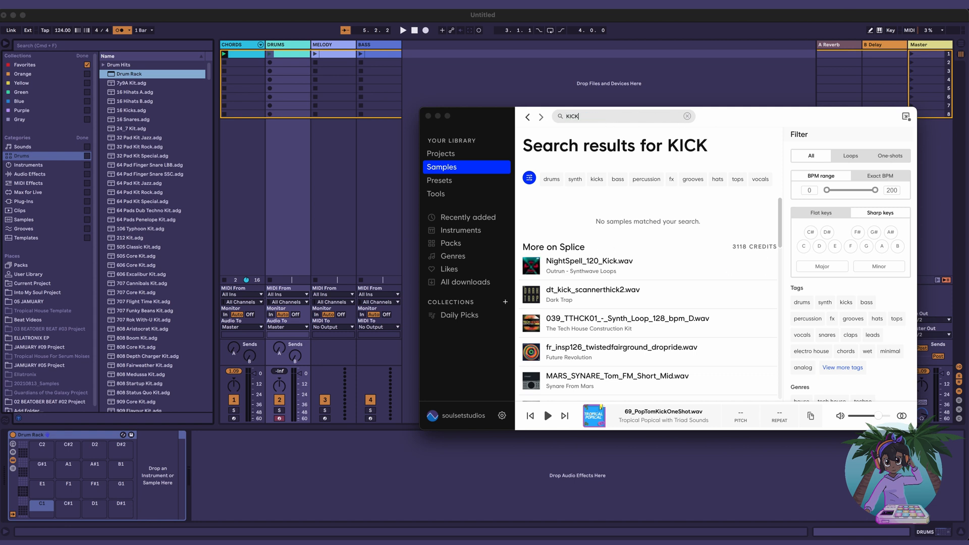
# Step: Audition the first Tropical Trap one-shot kicks, including PL_Kick_03 and PL_Kick_01
pyautogui.scroll(-5, 596, 304)
pyautogui.scroll(-20, 596, 305)
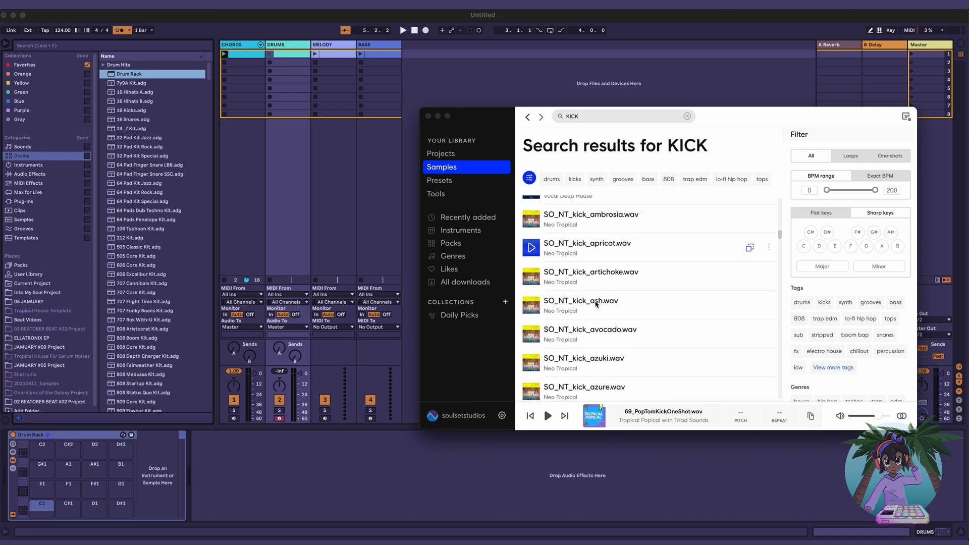
pyautogui.scroll(-1, 595, 304)
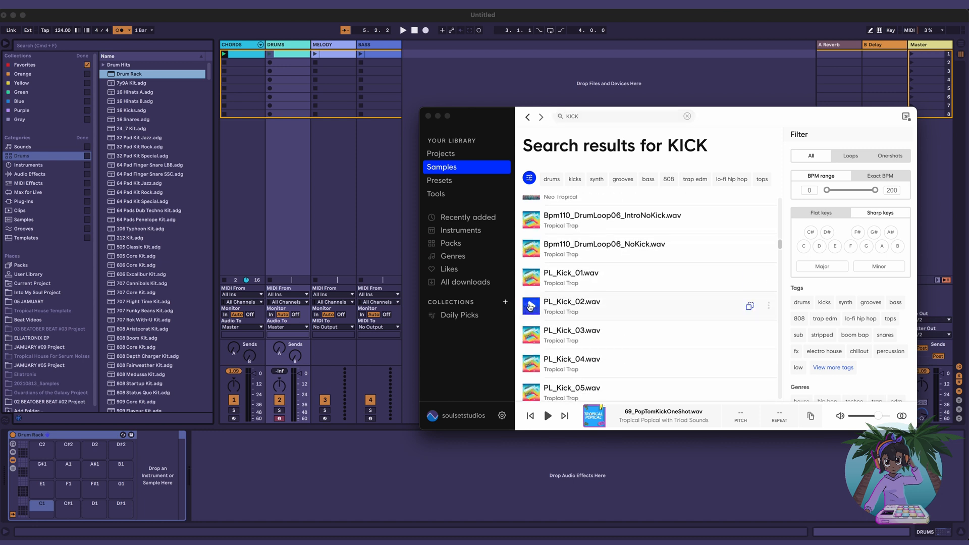
pyautogui.click(531, 277)
pyautogui.click(531, 340)
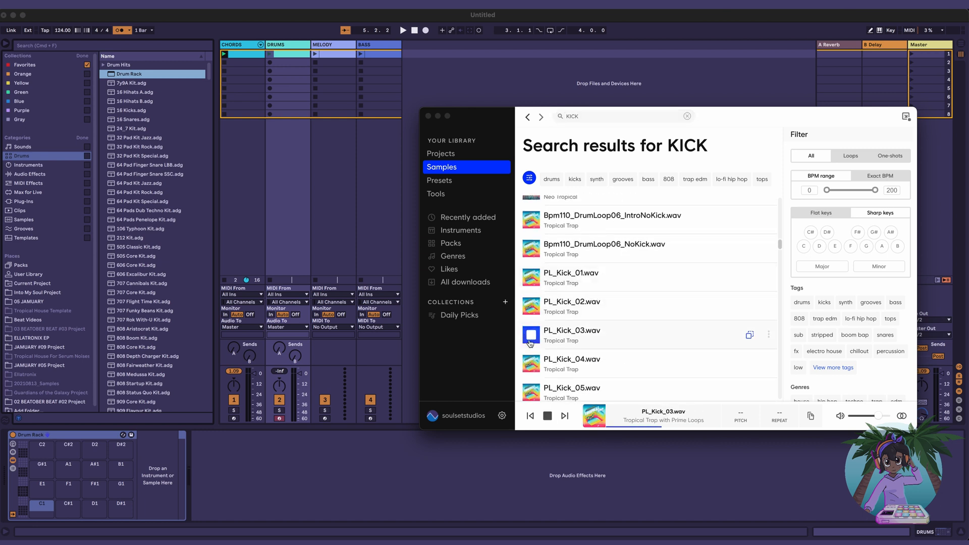
pyautogui.click(531, 282)
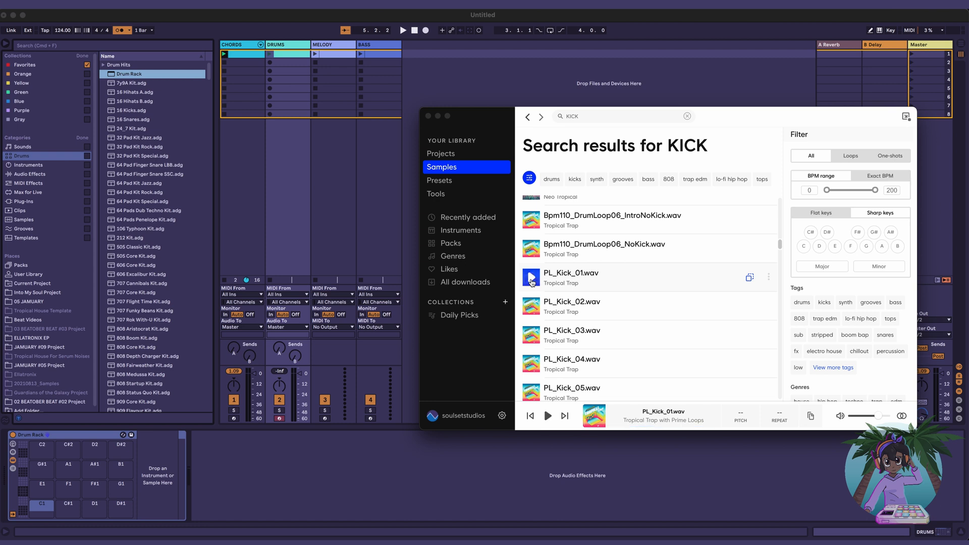
# Step: Audition more Tropical Trap kicks further down the results, including PL_Kick_08 and PL_Kick_11
pyautogui.scroll(-2, 531, 282)
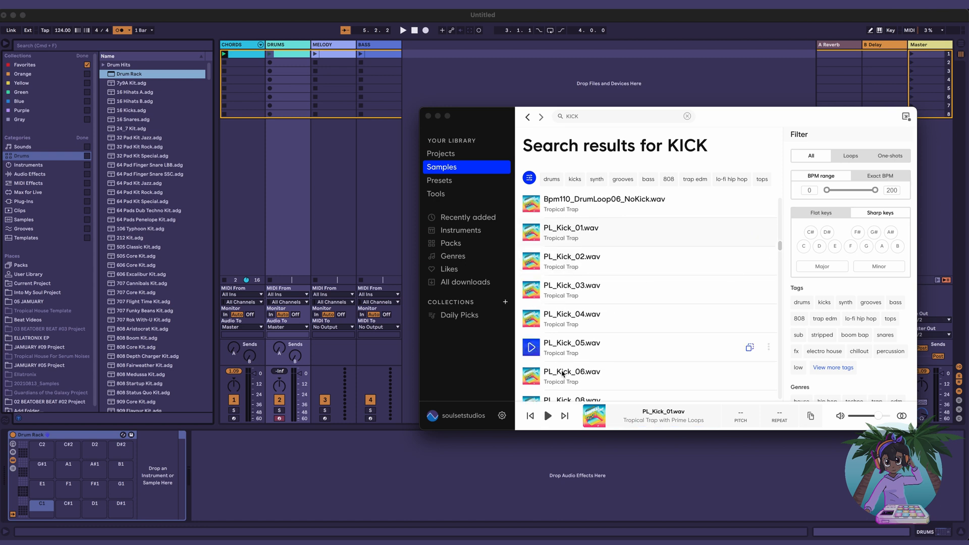
pyautogui.click(531, 318)
pyautogui.scroll(-3, 530, 347)
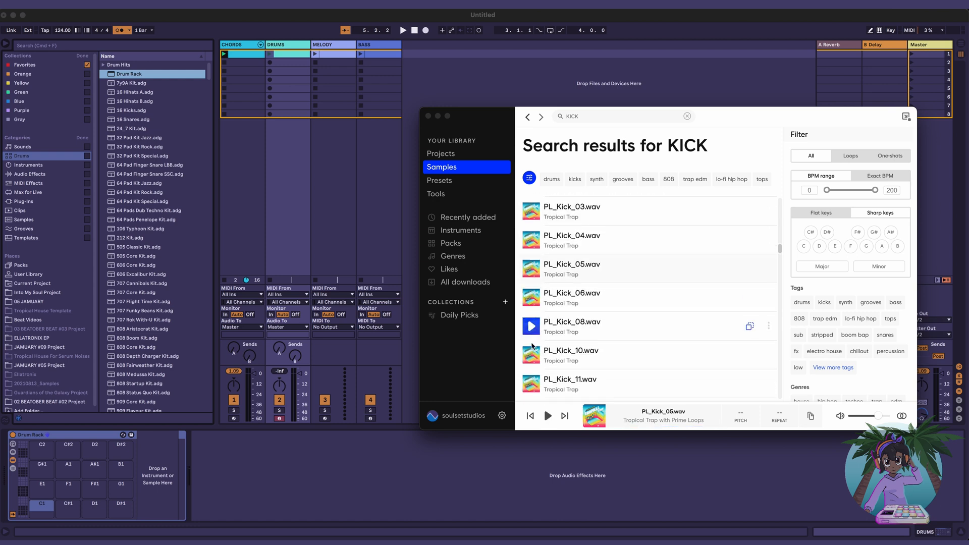
pyautogui.click(532, 326)
pyautogui.scroll(-1, 534, 329)
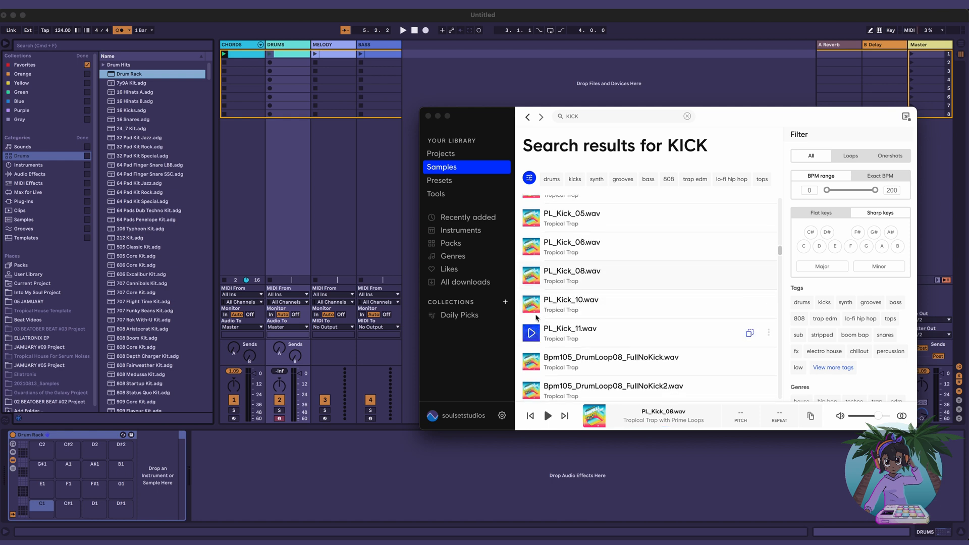
pyautogui.click(532, 324)
pyautogui.scroll(-2, 533, 313)
pyautogui.click(532, 287)
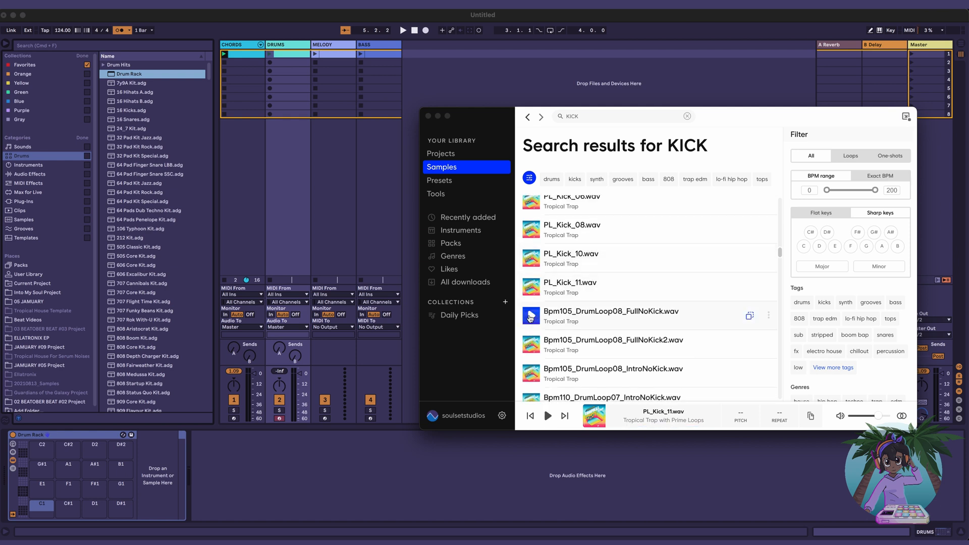
# Step: Audition the Tropical Trap 105 BPM drum loops, including Bpm105_DrumLoop08_FullNoKick and Bpm105_DrumLoop08_IntroNoKick
pyautogui.scroll(-3, 534, 280)
pyautogui.click(534, 271)
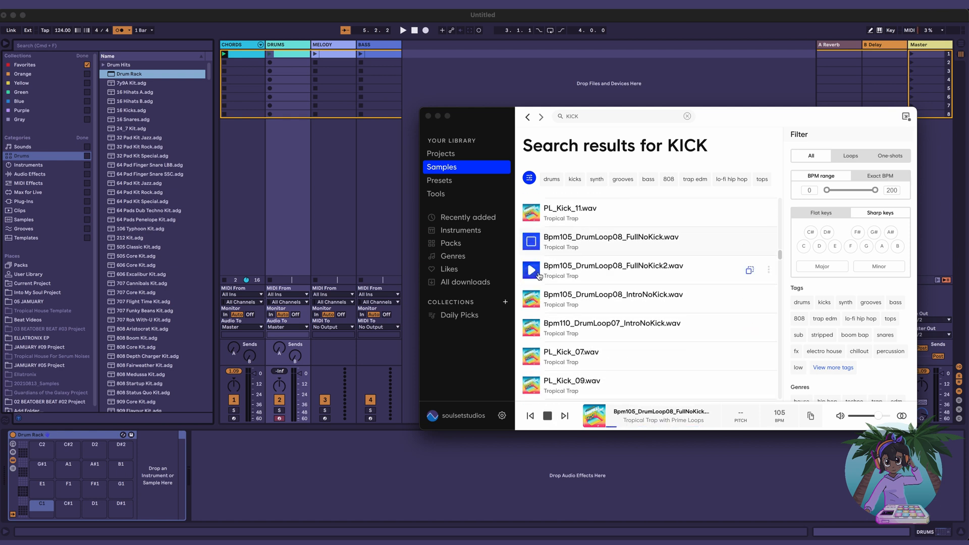
pyautogui.click(533, 305)
pyautogui.scroll(-1, 535, 292)
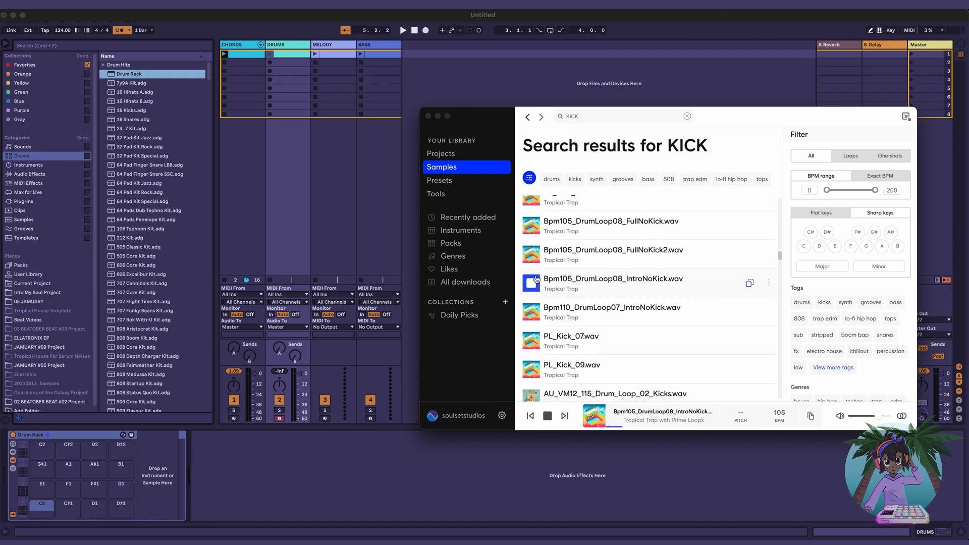
# Step: Audition Vocal Megapack 12 kicks, including AU_VM12_Kick_One_Shot_06, AU_VM12_115_Drum_Loop_02_Kicks and AU_VM12_115_Drum_Loop_03_Kicks
pyautogui.scroll(-4, 536, 303)
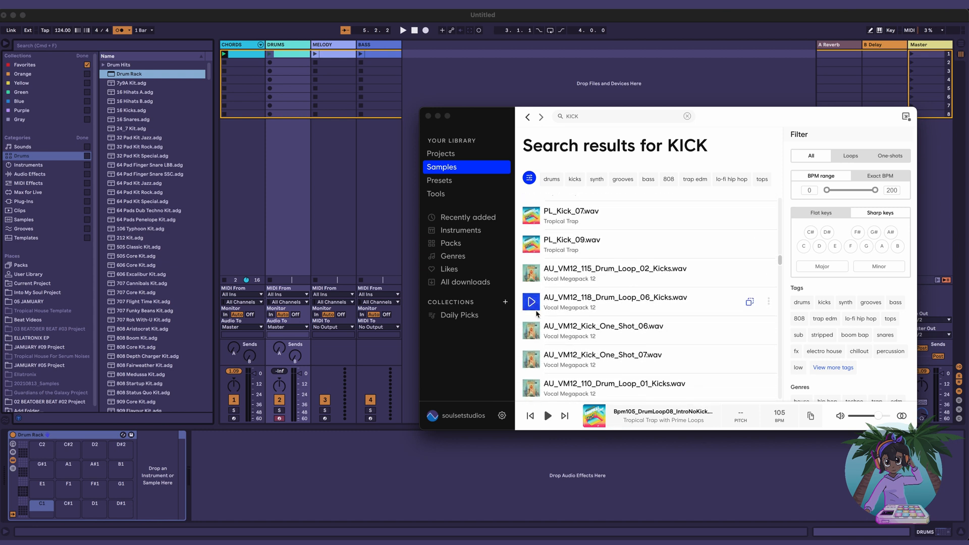
pyautogui.click(532, 300)
pyautogui.click(532, 329)
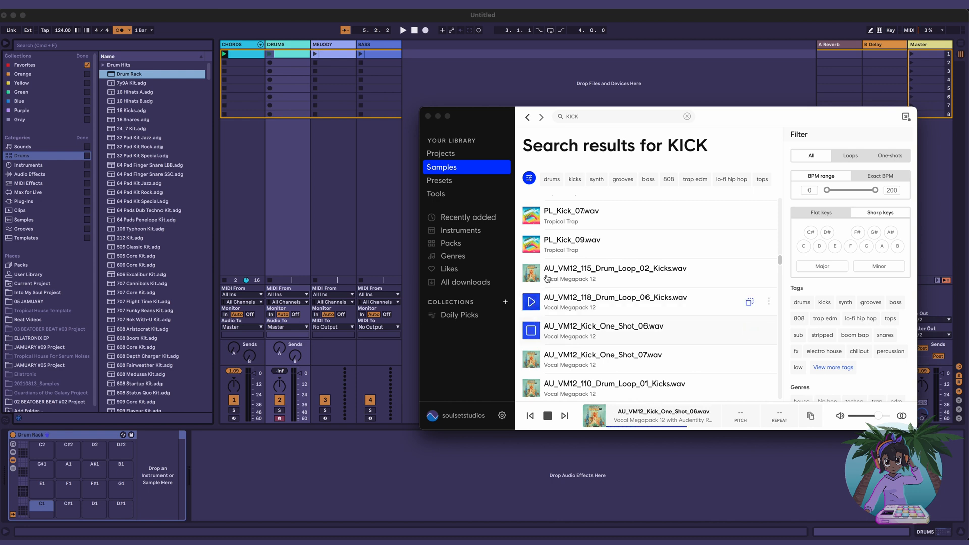
pyautogui.click(534, 274)
pyautogui.scroll(-2, 536, 303)
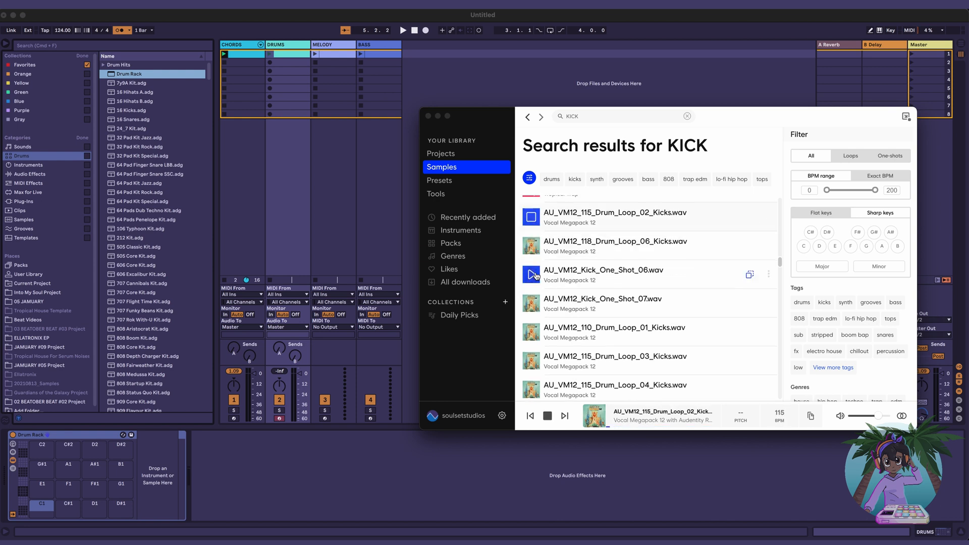
pyautogui.click(531, 323)
pyautogui.scroll(-2, 534, 313)
# Step: Audition the 106 and 110 BPM Heart Anthems kicks, from HA_Kick_106_Bmin_Dry_028 through HA_Kick_110_Emin_Wet_265
pyautogui.scroll(-7, 536, 308)
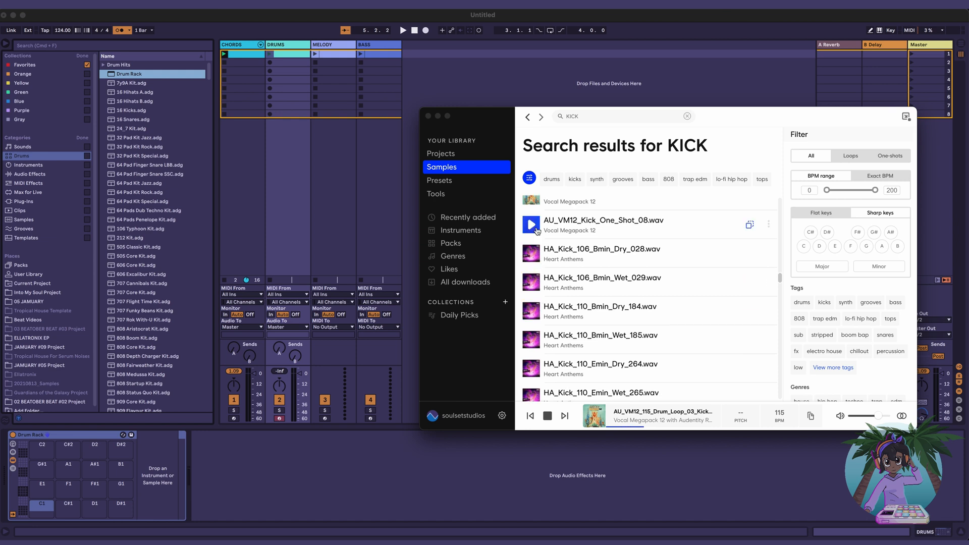
pyautogui.click(533, 255)
pyautogui.click(531, 282)
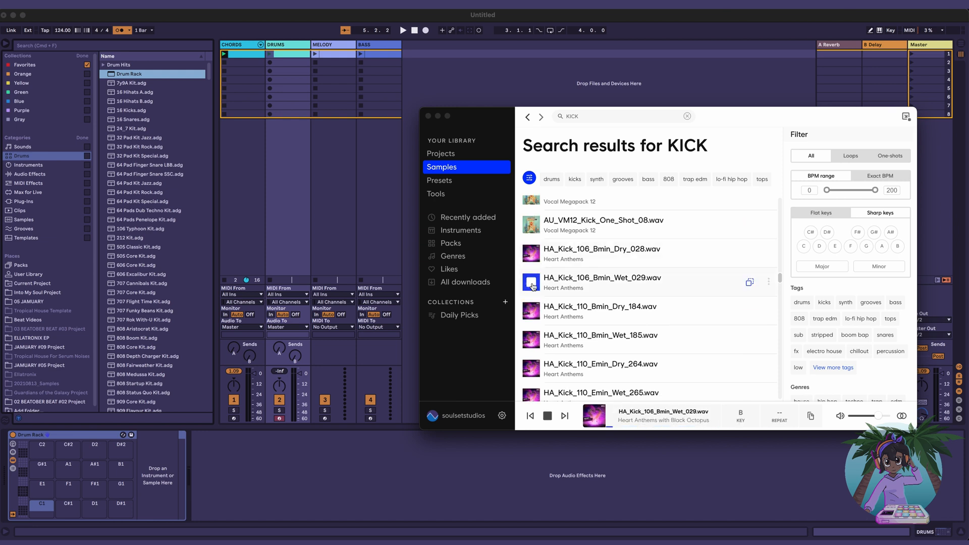
pyautogui.click(534, 310)
pyautogui.scroll(-1, 534, 310)
pyautogui.click(533, 310)
pyautogui.scroll(-1, 534, 310)
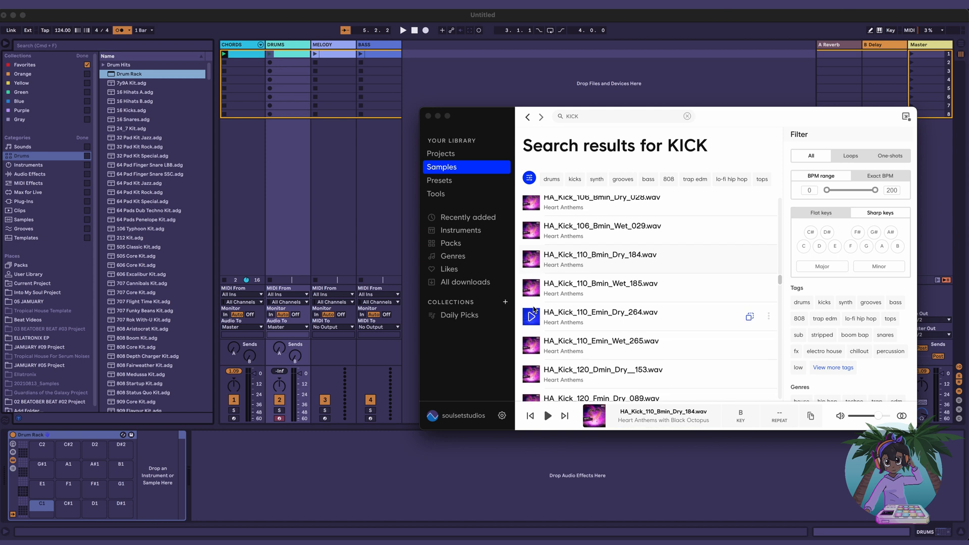
pyautogui.click(534, 309)
pyautogui.scroll(-1, 534, 309)
pyautogui.click(534, 310)
pyautogui.scroll(-1, 534, 309)
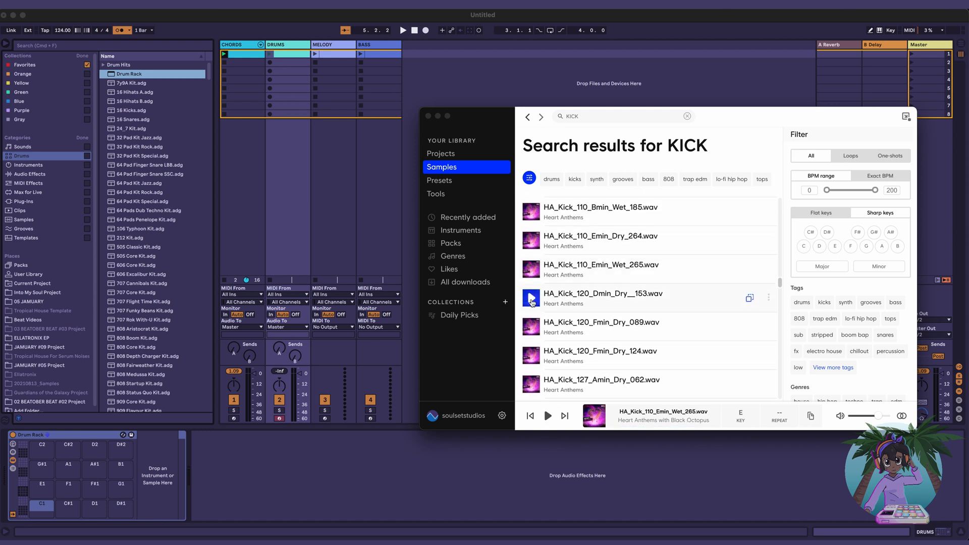
# Step: Audition further Heart Anthems kicks, including HA_Kick_120_Fmin_Dry_089, HA_Offbeat_Kick_106_Emin_Dry_223 and HA_Kick_120_Fmin_Dry_124, plus VRB2_Bass_Loop_04_Eb
pyautogui.click(533, 303)
pyautogui.scroll(-2, 533, 303)
pyautogui.scroll(-1, 532, 302)
pyautogui.click(532, 303)
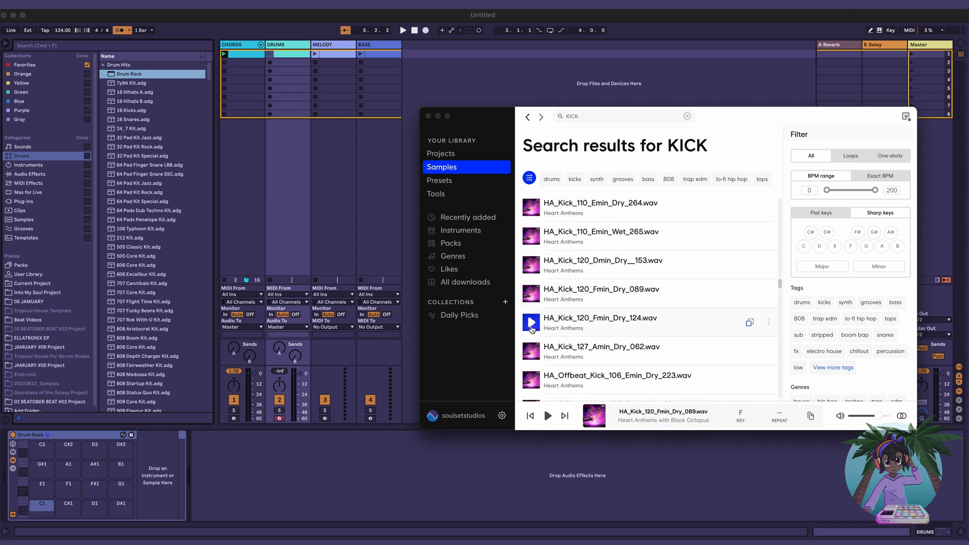
pyautogui.scroll(-1, 532, 313)
pyautogui.click(532, 328)
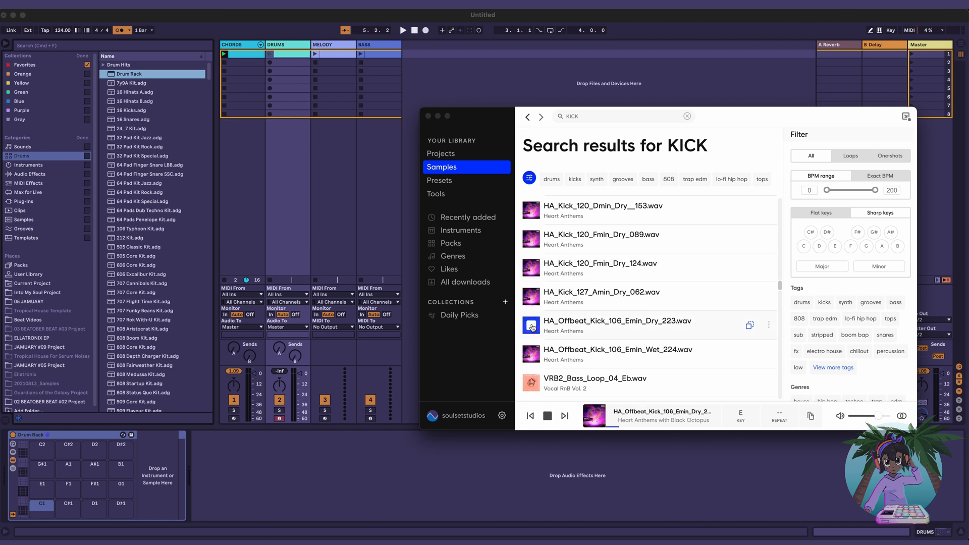
pyautogui.click(531, 268)
pyautogui.scroll(-2, 539, 308)
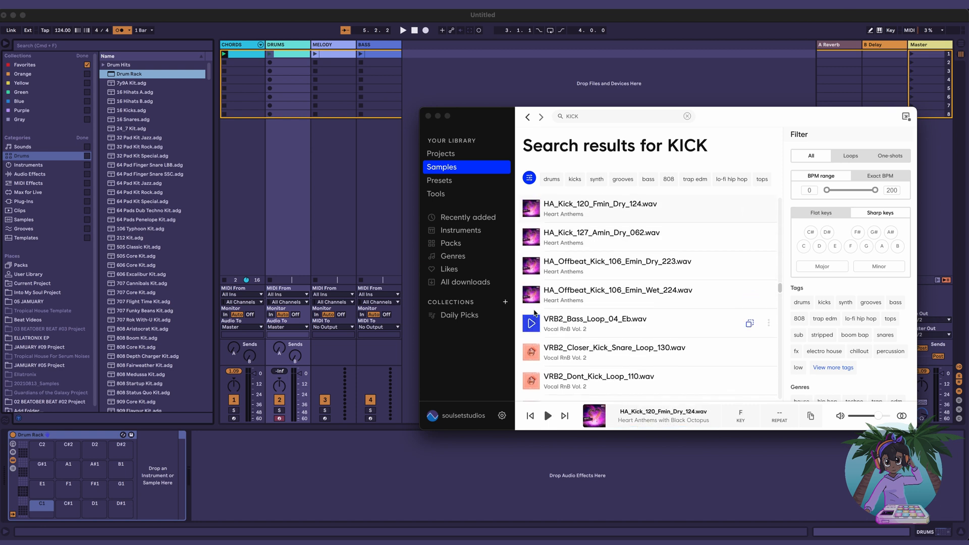
pyautogui.click(532, 324)
# Step: Compare the Vocal Deep House one-shot kicks again, from DS_VDH_Kick_One_Shot_Drum_Bigger through DS_VDH_Kick_One_Shot_Drum_Main
pyautogui.scroll(-3, 579, 318)
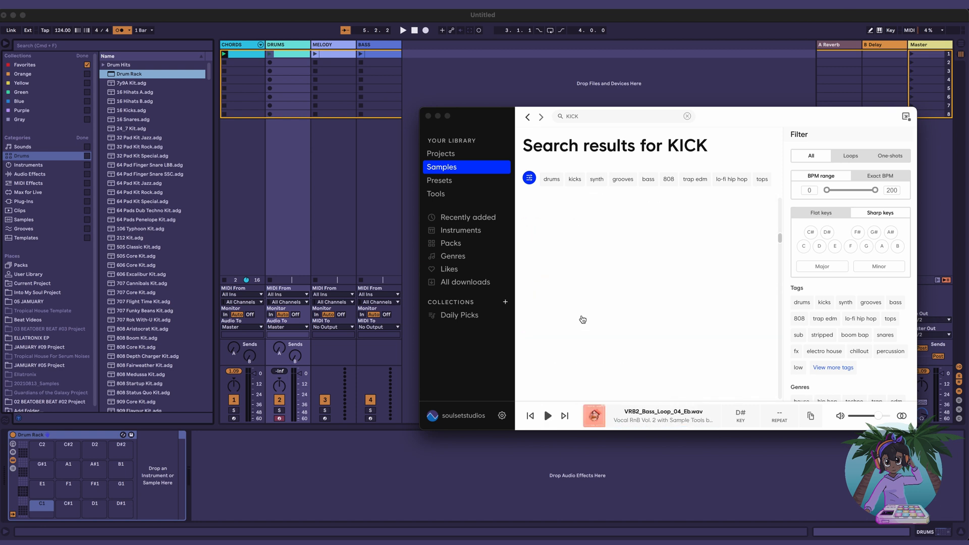
pyautogui.scroll(2, 582, 318)
pyautogui.scroll(-1, 582, 319)
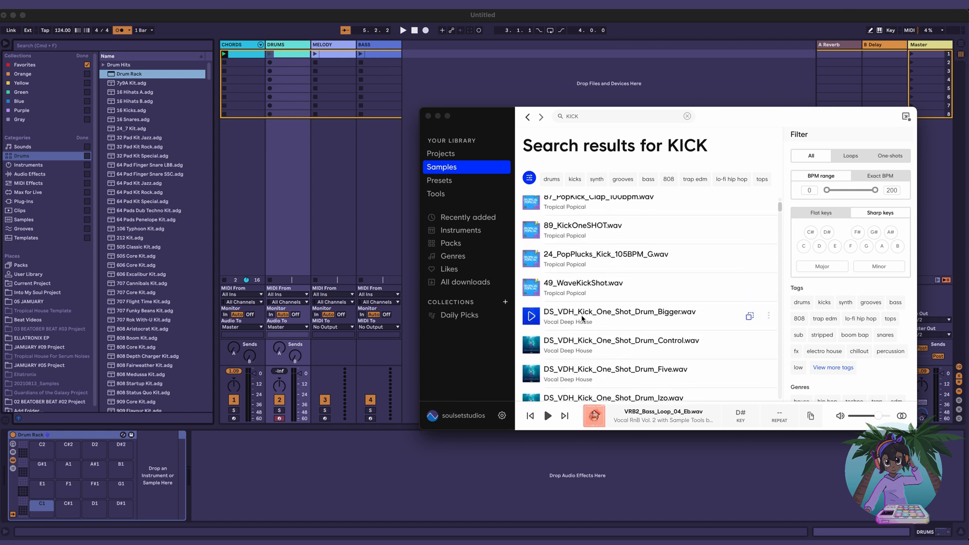
pyautogui.click(528, 318)
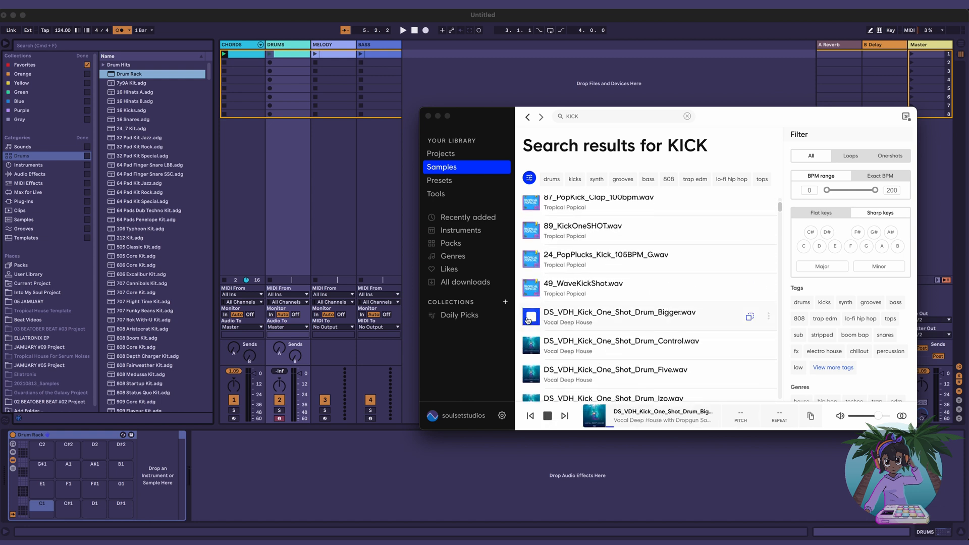
pyautogui.click(532, 345)
pyautogui.scroll(-2, 534, 346)
pyautogui.click(533, 344)
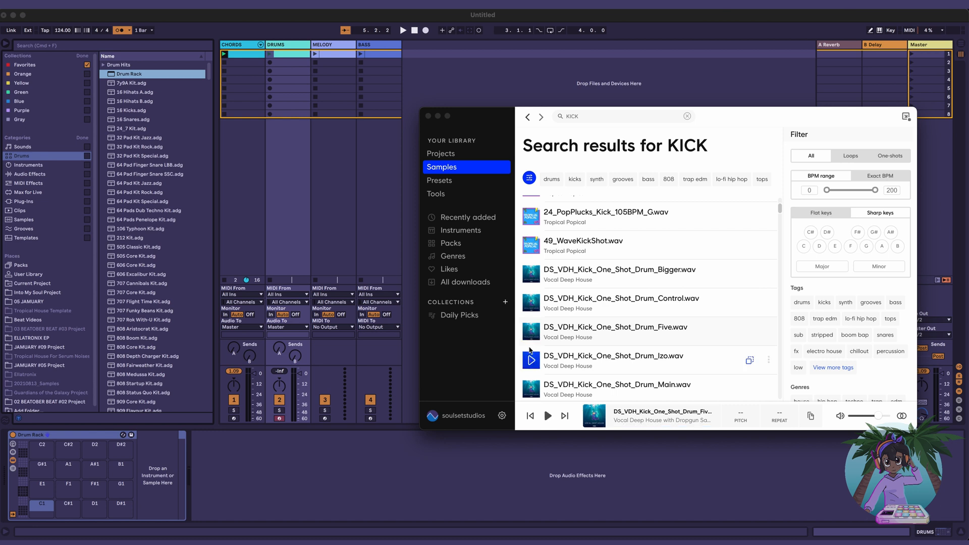
pyautogui.scroll(-3, 534, 333)
pyautogui.click(534, 314)
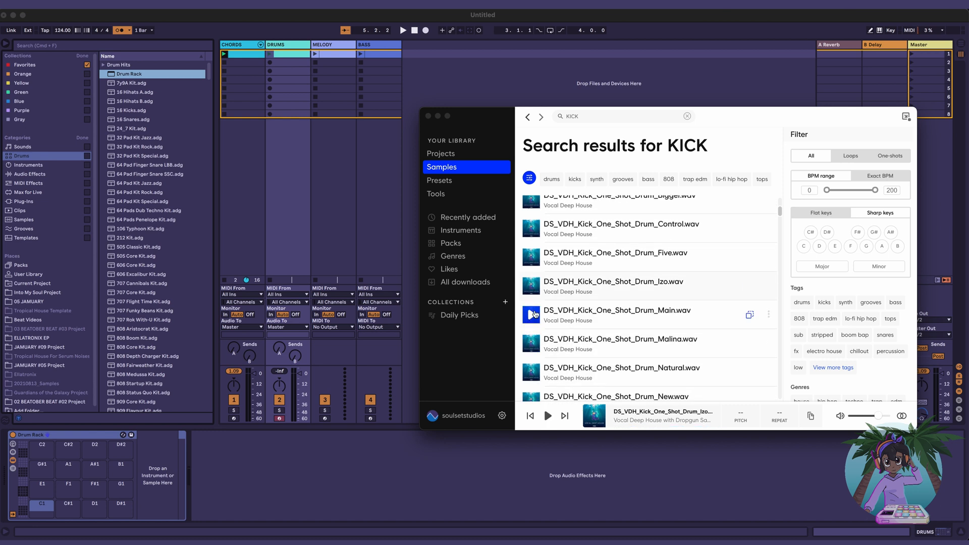
# Step: Compare the next Vocal Deep House kicks again, from DS_VDH_Kick_One_Shot_Drum_Malina through DS_VDH_Kick_One_Shot_Drum_Old
pyautogui.scroll(-2, 536, 314)
pyautogui.click(534, 288)
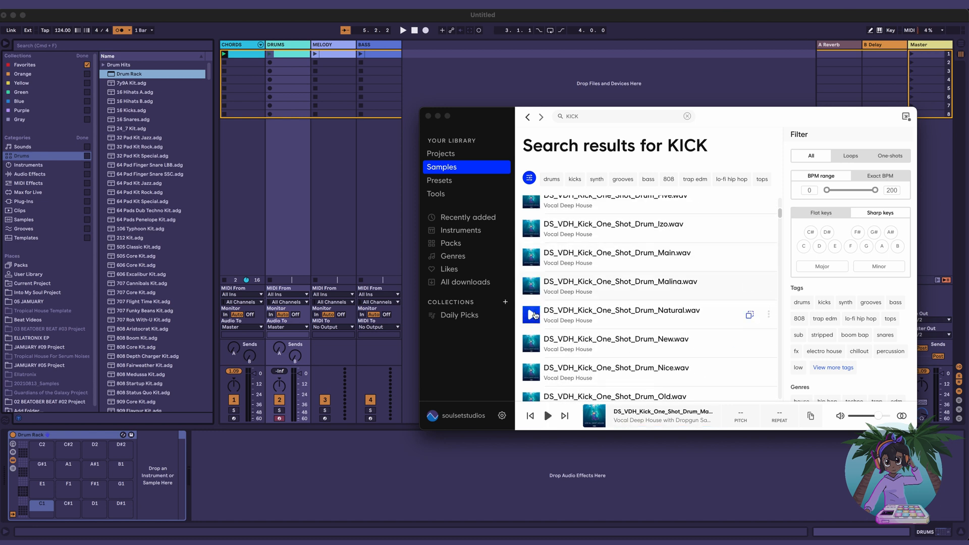
pyautogui.click(535, 316)
pyautogui.click(533, 340)
pyautogui.scroll(-2, 533, 338)
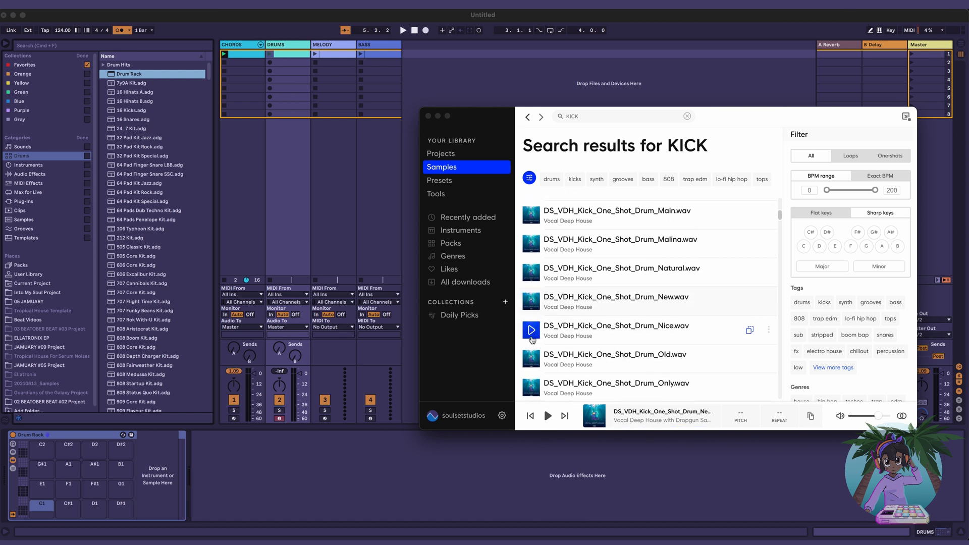
pyautogui.scroll(-1, 532, 338)
pyautogui.click(532, 335)
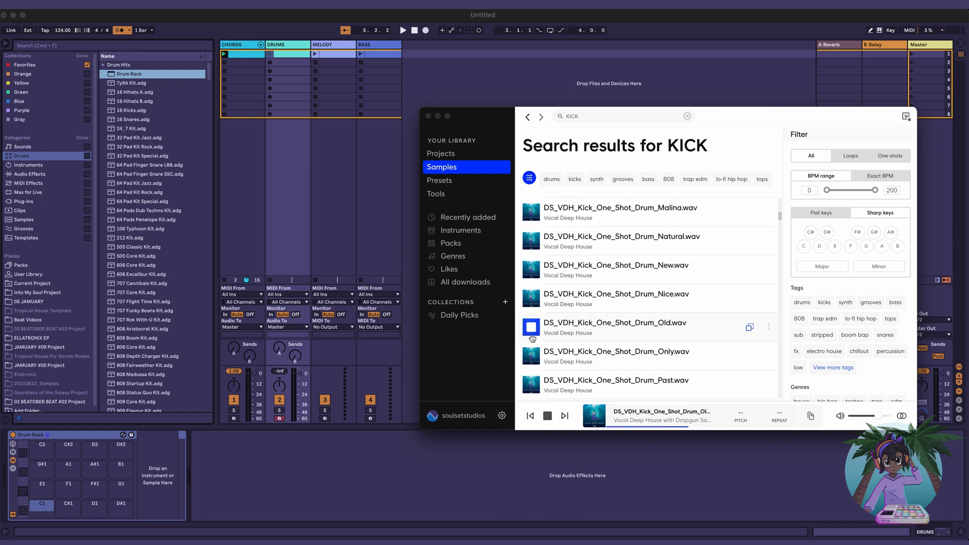
# Step: Load DS_VDH_Kick_One_Shot_Drum_Old.wav onto the C1 pad of the DRUMS track's Drum Rack
pyautogui.scroll(-2, 532, 328)
pyautogui.click(531, 277)
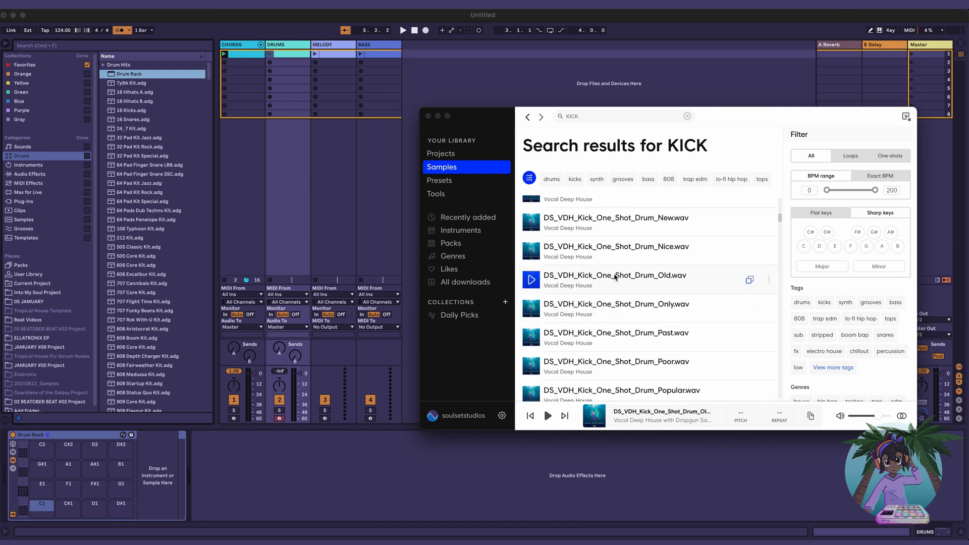
pyautogui.moveTo(613, 278); pyautogui.dragTo(41, 504)
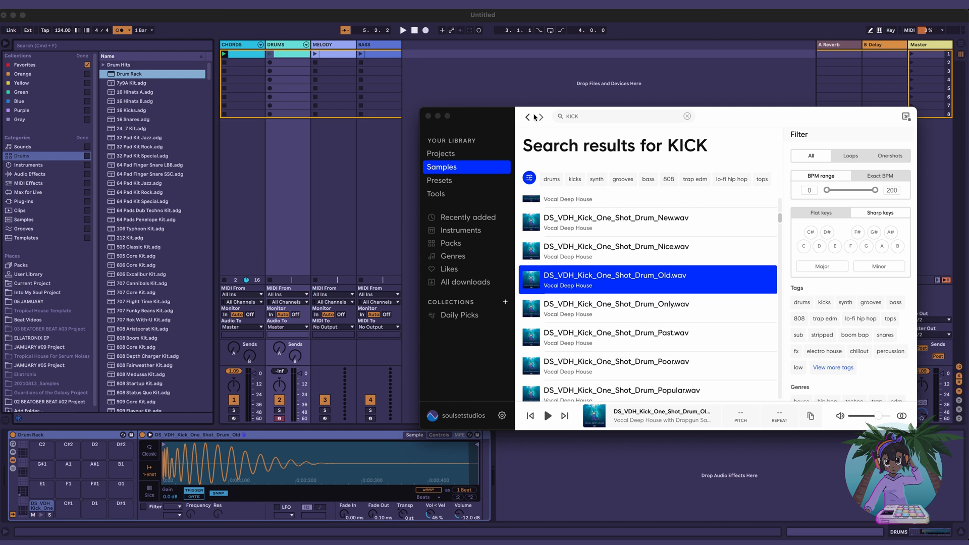
# Step: Search the sample library for SNARE
pyautogui.click(593, 119)
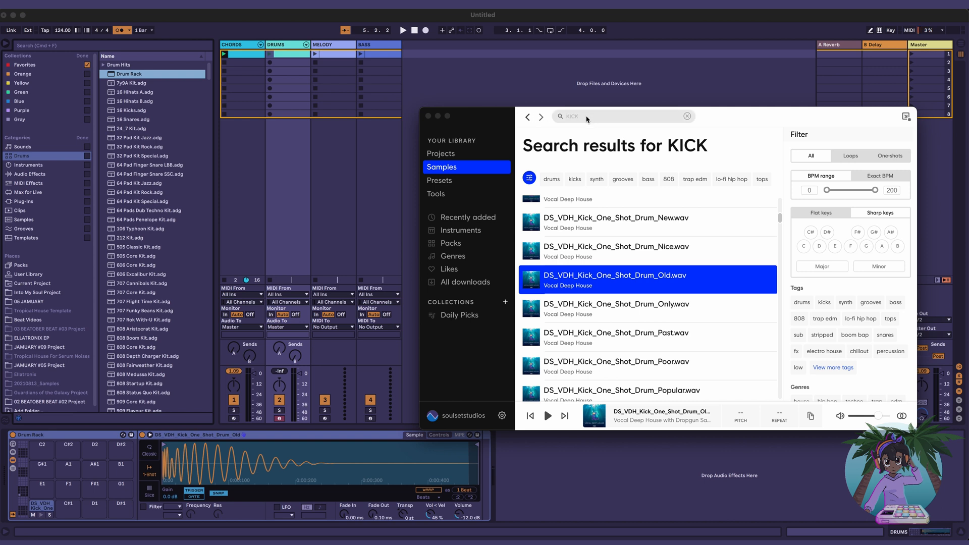
pyautogui.moveTo(587, 119); pyautogui.dragTo(509, 116)
pyautogui.write('SNARE')
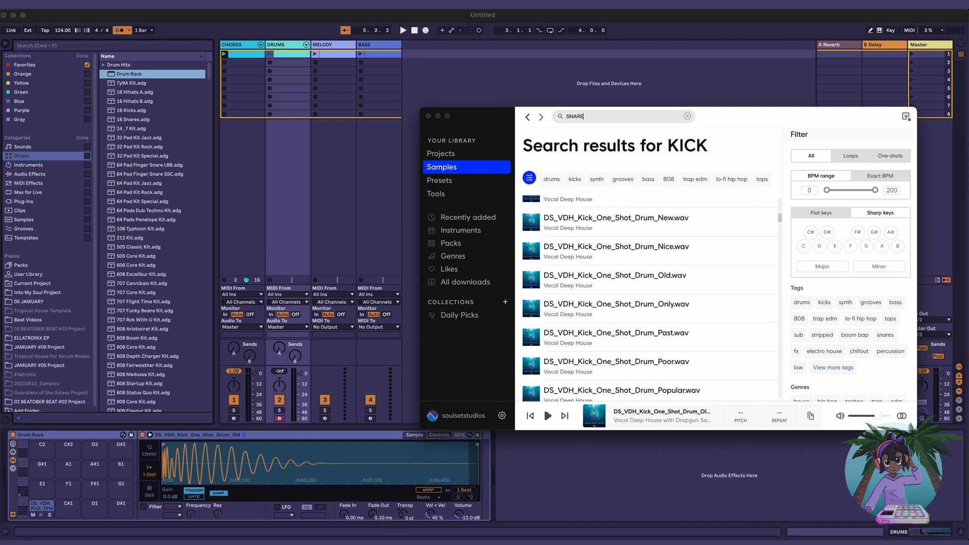
pyautogui.press('Return')
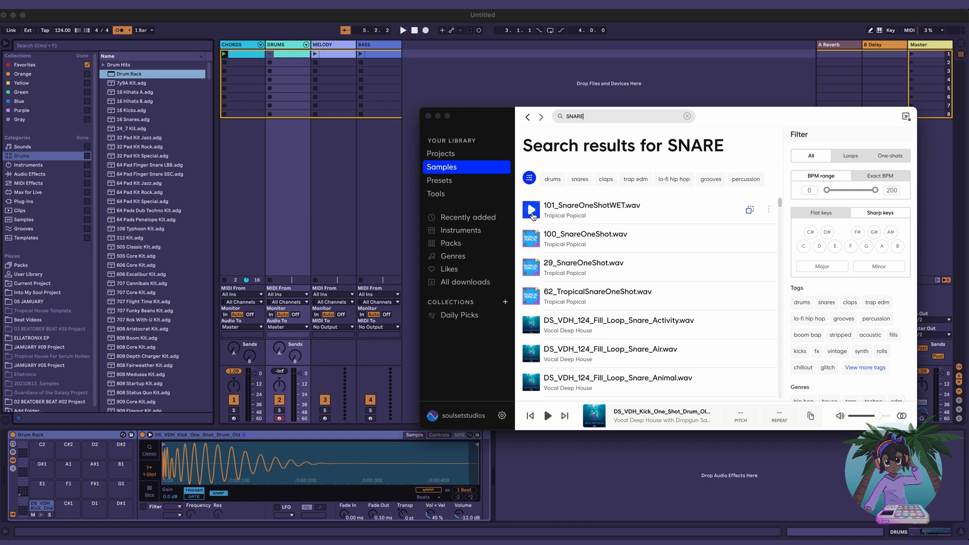
# Step: Audition the Tropical Popical snares 101_SnareOneShotWET, 100_SnareOneShot and 29_SnareOneShot
pyautogui.click(531, 210)
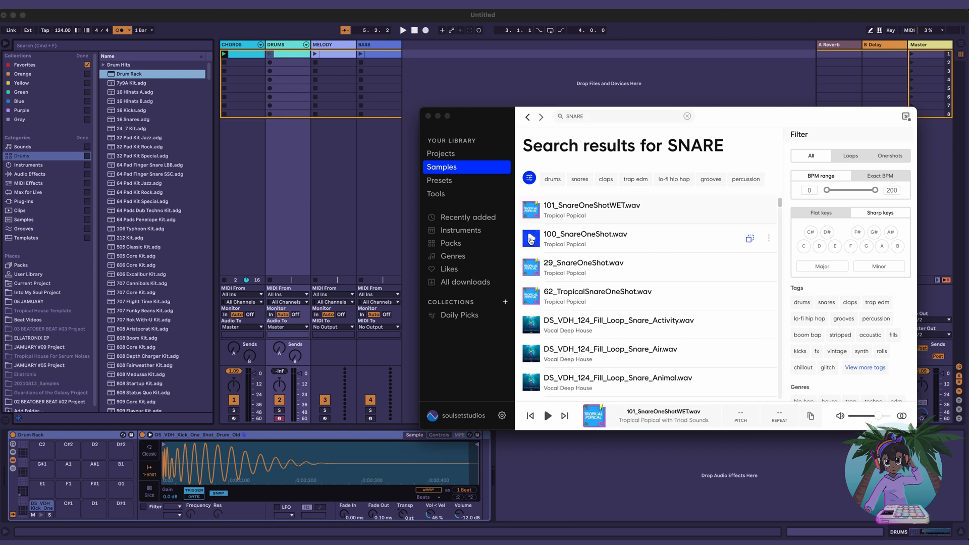
pyautogui.click(531, 241)
pyautogui.click(531, 268)
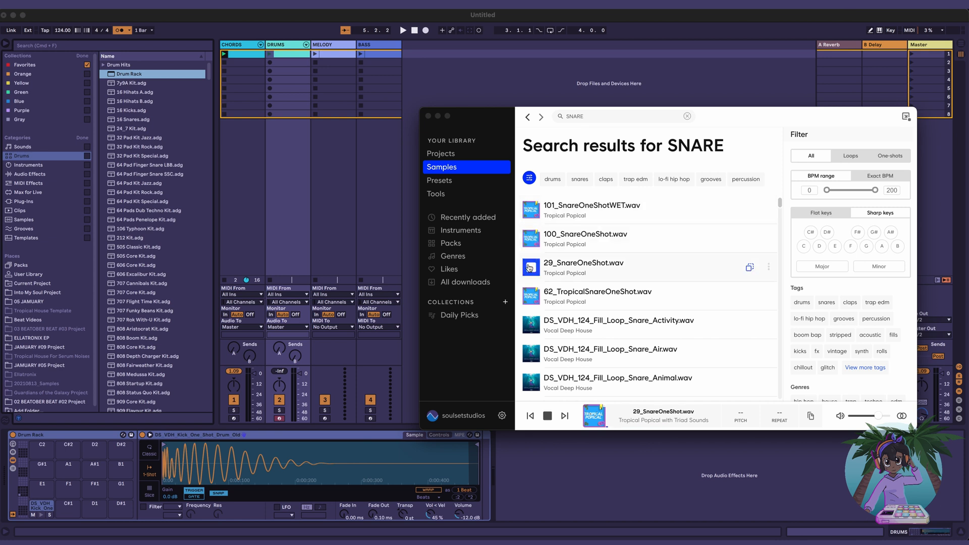
# Step: Load 29_SnareOneShot.wav onto the C#1 pad of the DRUMS track's Drum Rack and return to the DRUMS track in Ableton Live
pyautogui.moveTo(576, 268); pyautogui.dragTo(69, 511)
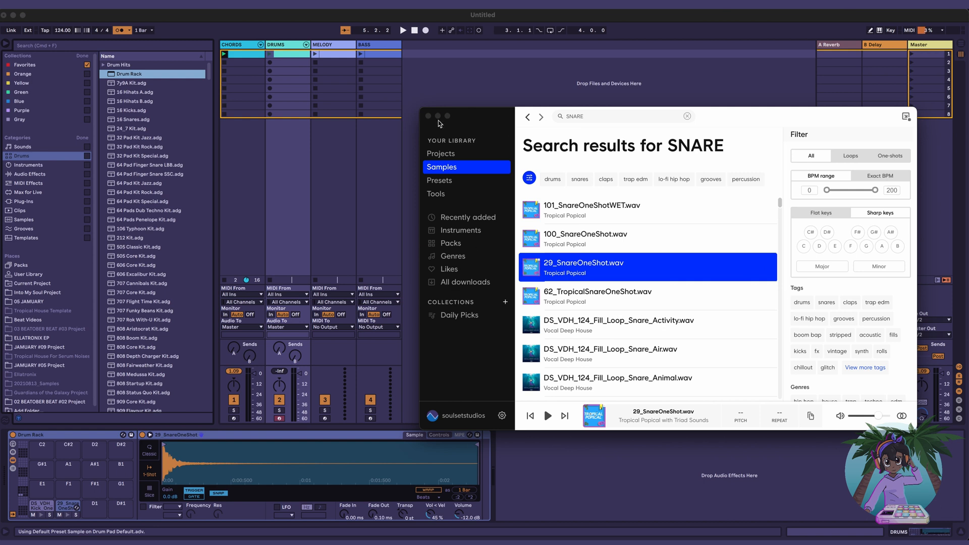
pyautogui.click(291, 47)
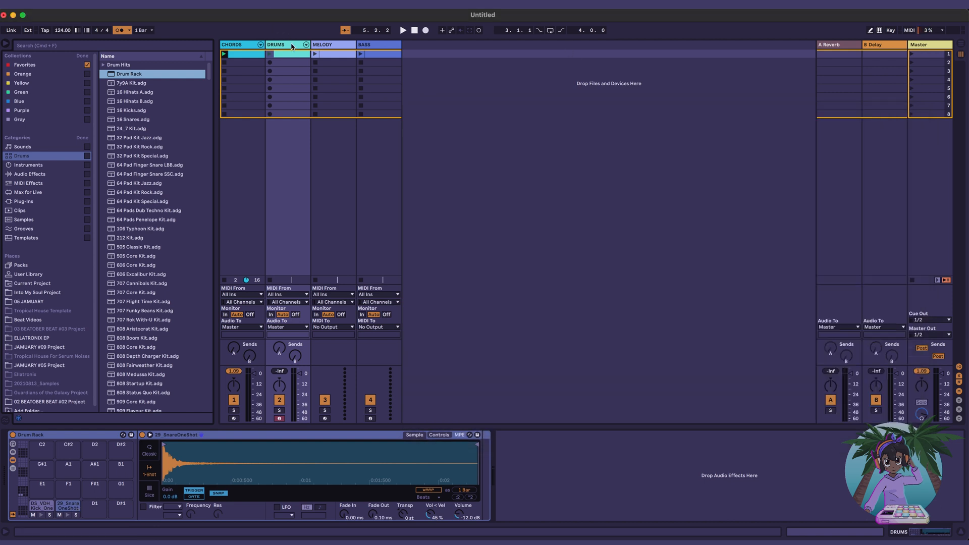
pyautogui.press('space')
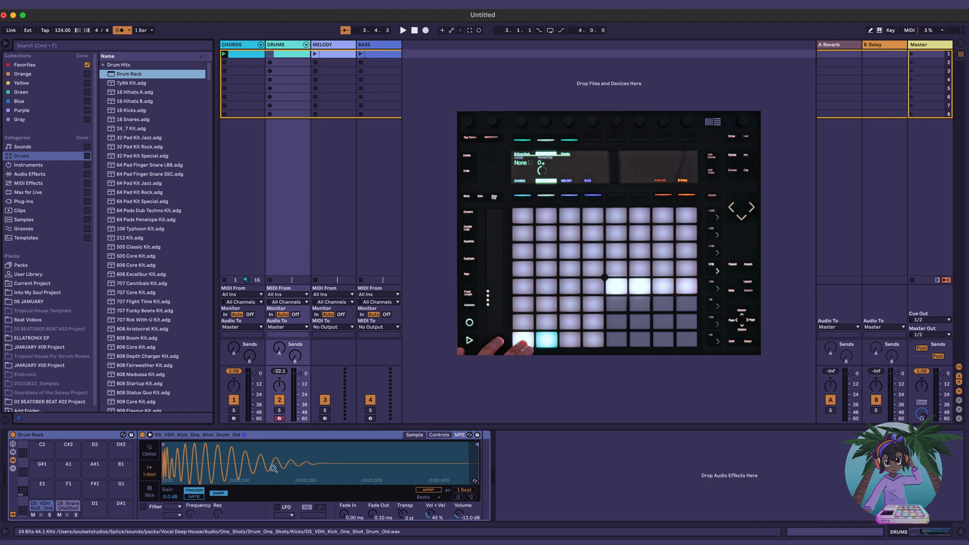
pyautogui.moveTo(170, 497); pyautogui.dragTo(170, 517)
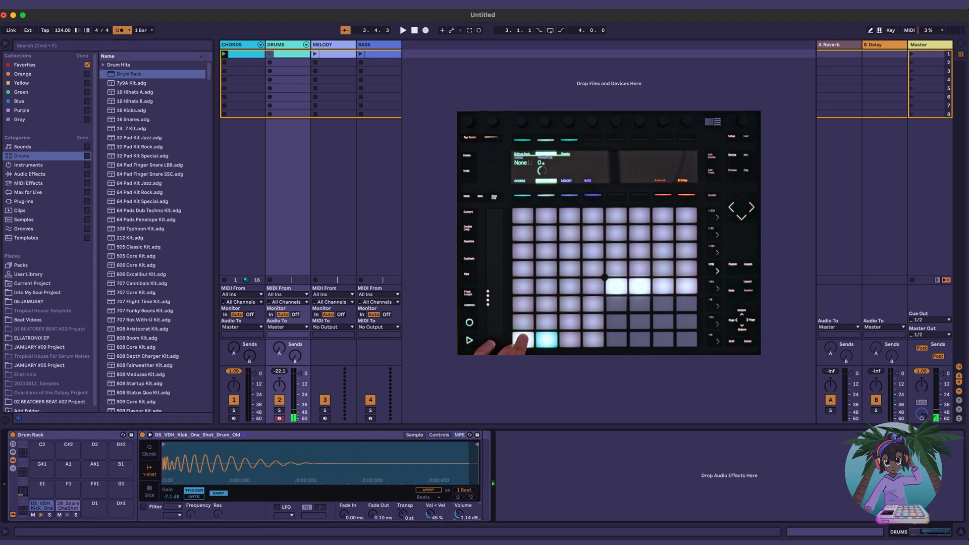
pyautogui.moveTo(459, 514); pyautogui.dragTo(458, 500)
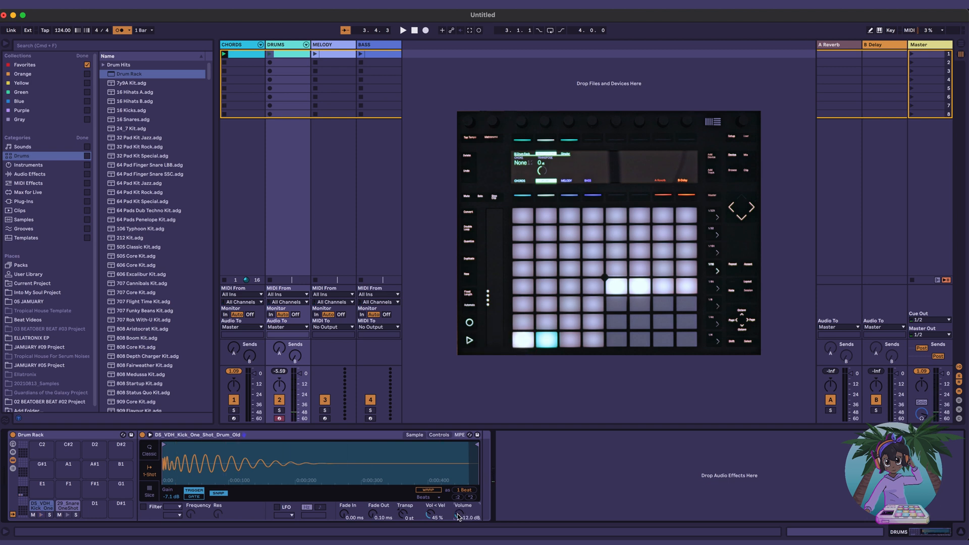
pyautogui.press('super+z')
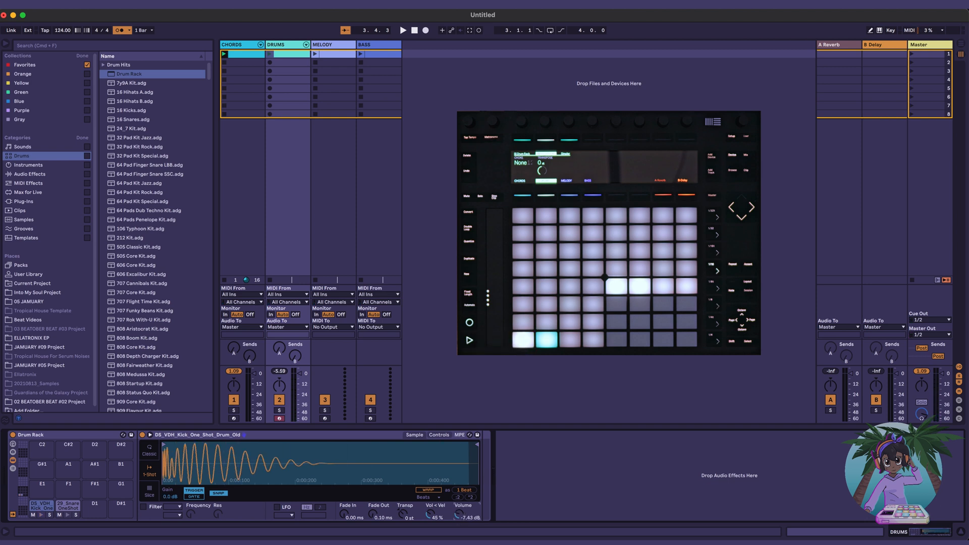
# Step: Set the kick sample's gain to -4.1 dB and its volume to 6.29 dB
pyautogui.moveTo(458, 513); pyautogui.dragTo(458, 506)
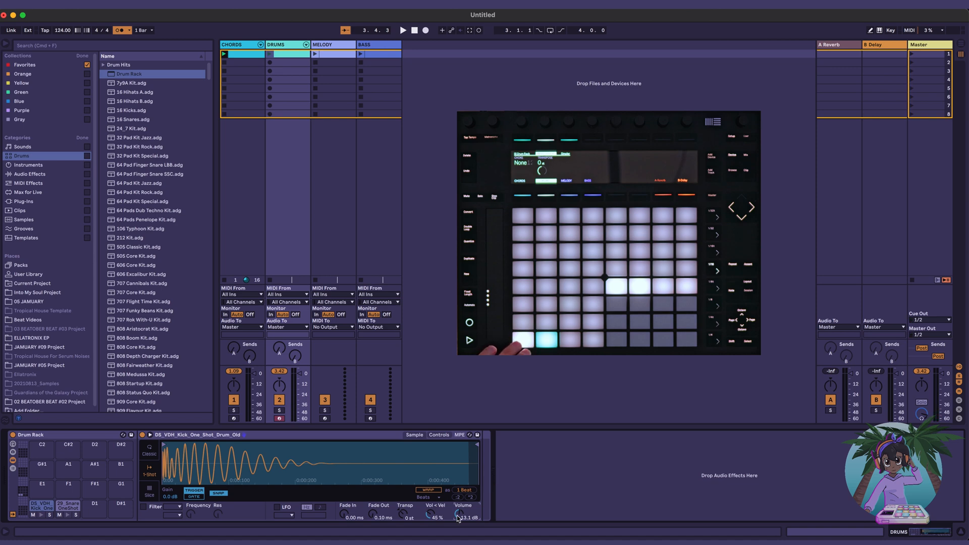
pyautogui.moveTo(169, 496); pyautogui.dragTo(169, 500)
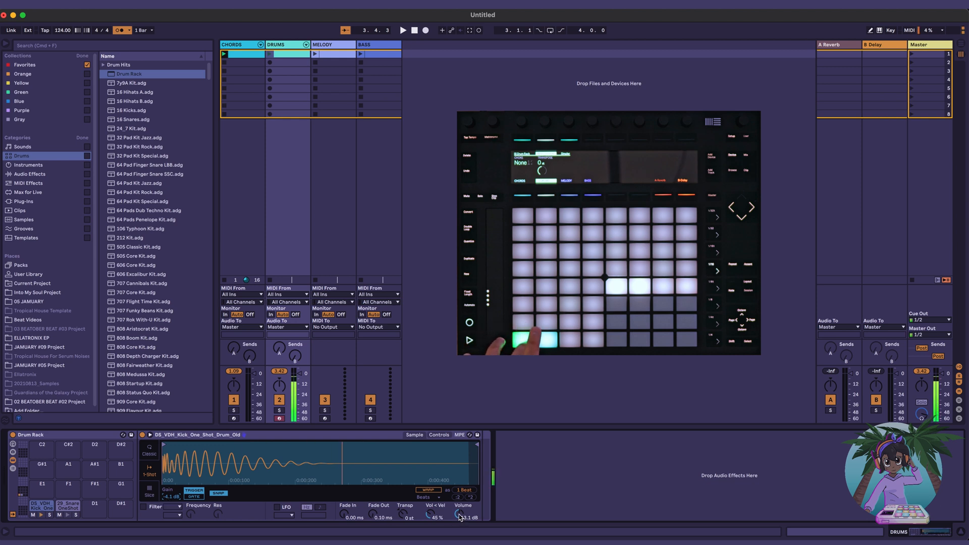
pyautogui.moveTo(460, 517); pyautogui.dragTo(459, 510)
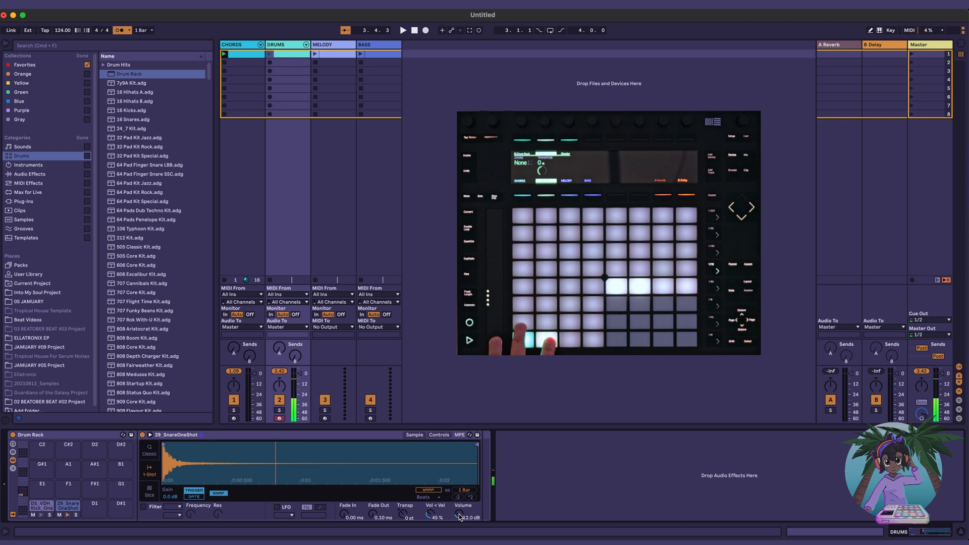
# Step: Set the snare sample's gain to -5.8 dB and its volume to 7.88 dB
pyautogui.moveTo(171, 497); pyautogui.dragTo(171, 507)
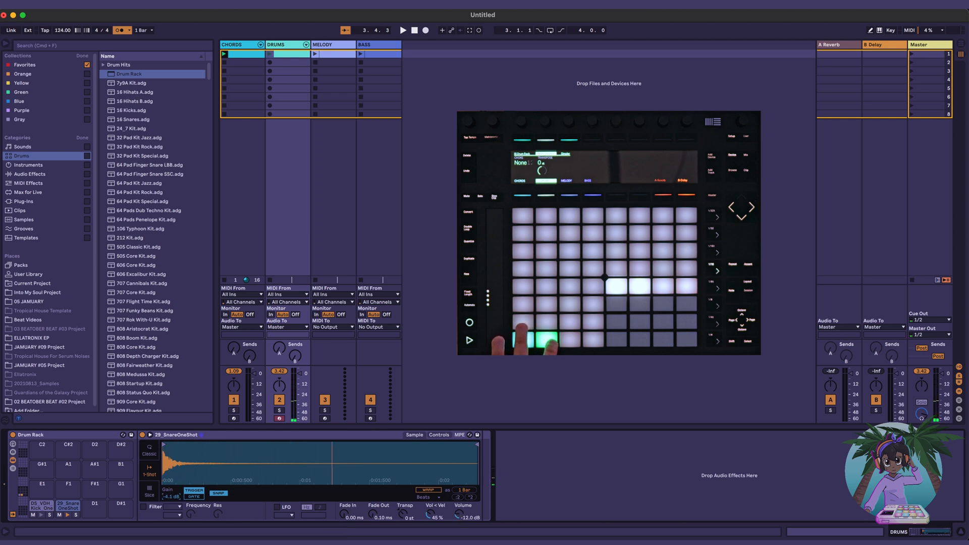
pyautogui.moveTo(459, 515); pyautogui.dragTo(459, 488)
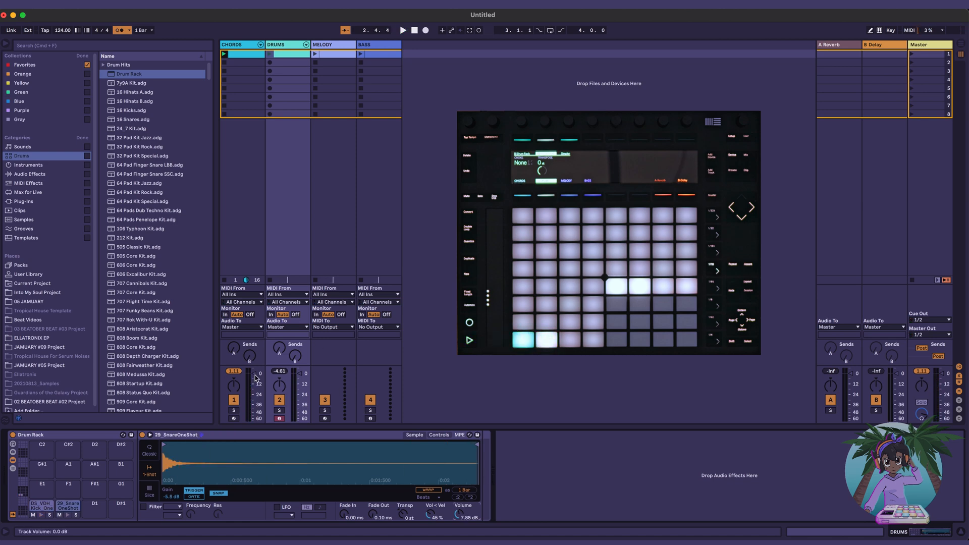
# Step: Lower the CHORDS track's volume to -18.0 dB and start playback to check the balance with the drums
pyautogui.moveTo(255, 378); pyautogui.dragTo(255, 384)
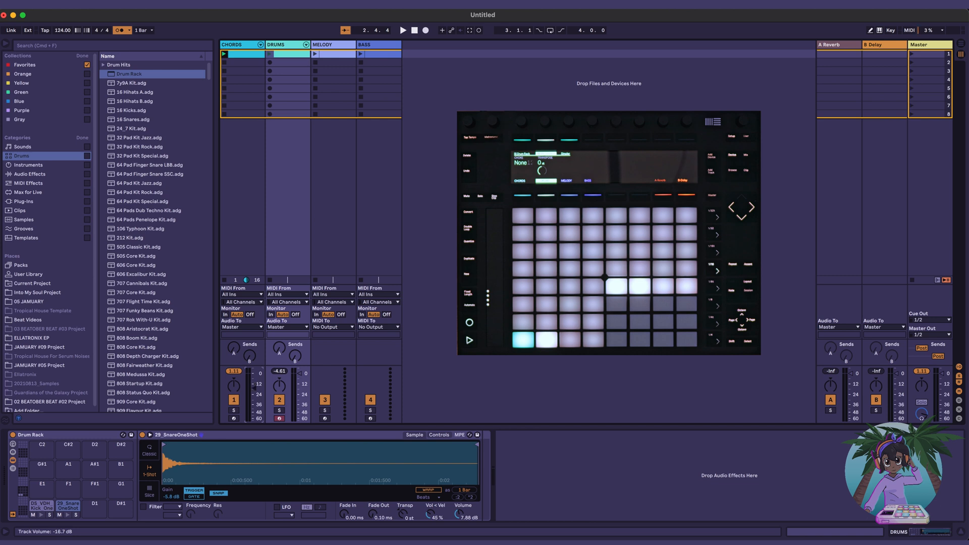
pyautogui.press('space')
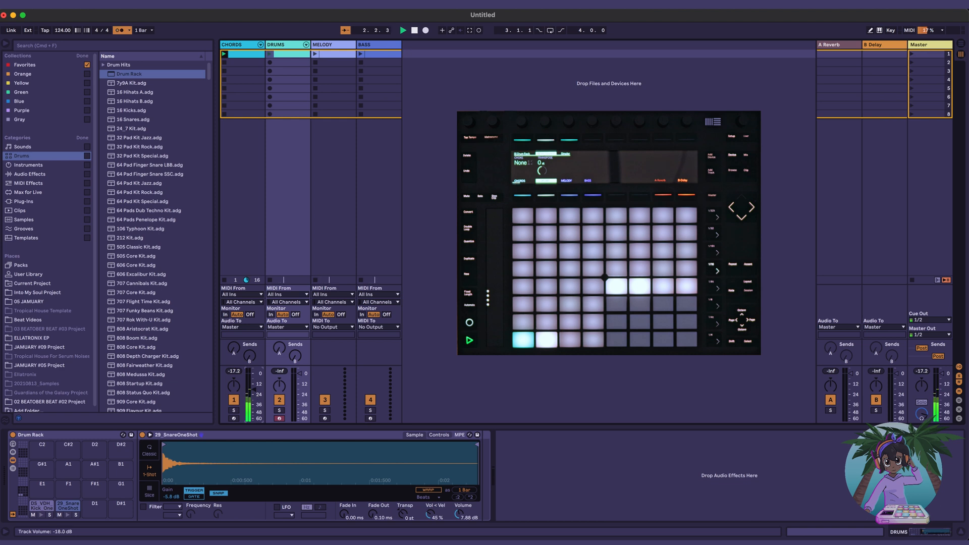
# Step: Switch to Splice and search the sample library for PERC
pyautogui.moveTo(303, 543)
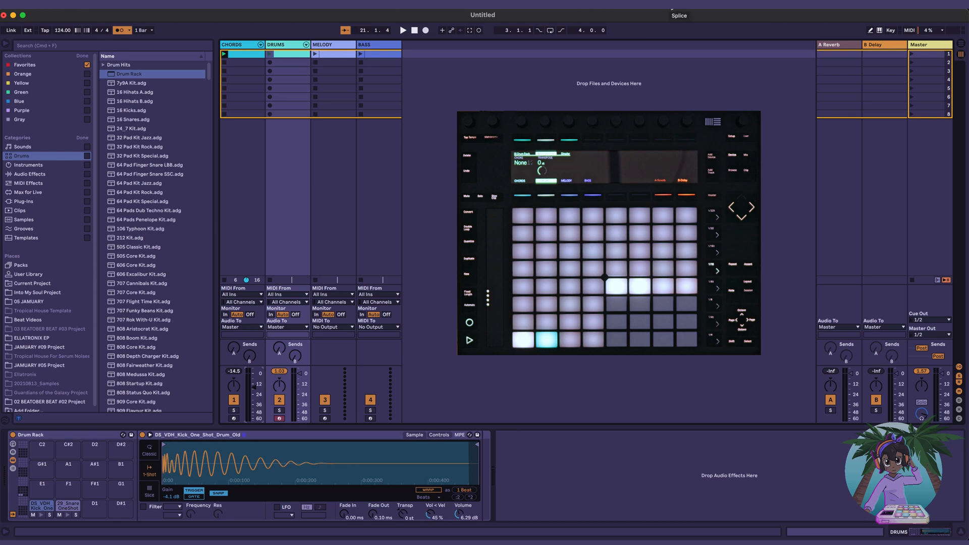
pyautogui.click(670, 5)
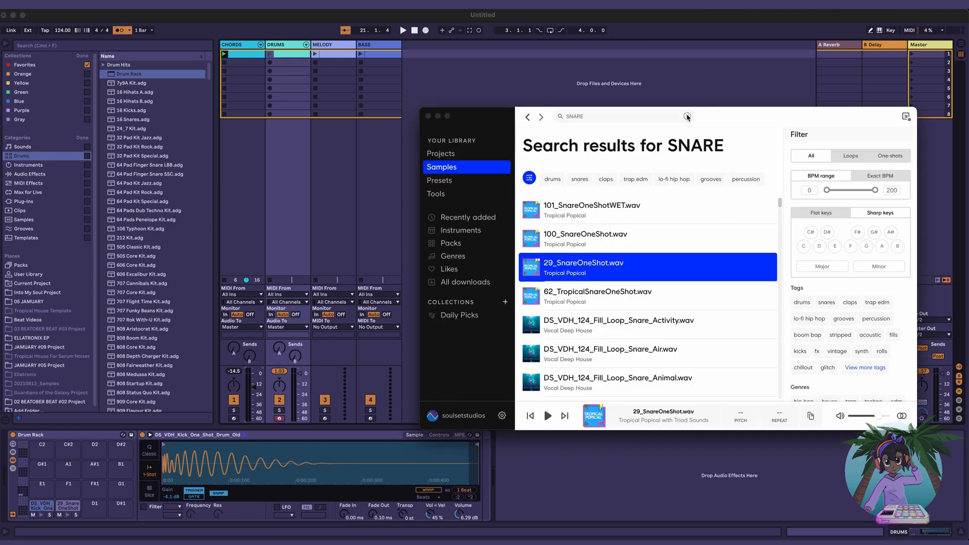
pyautogui.click(687, 117)
pyautogui.write('PERC')
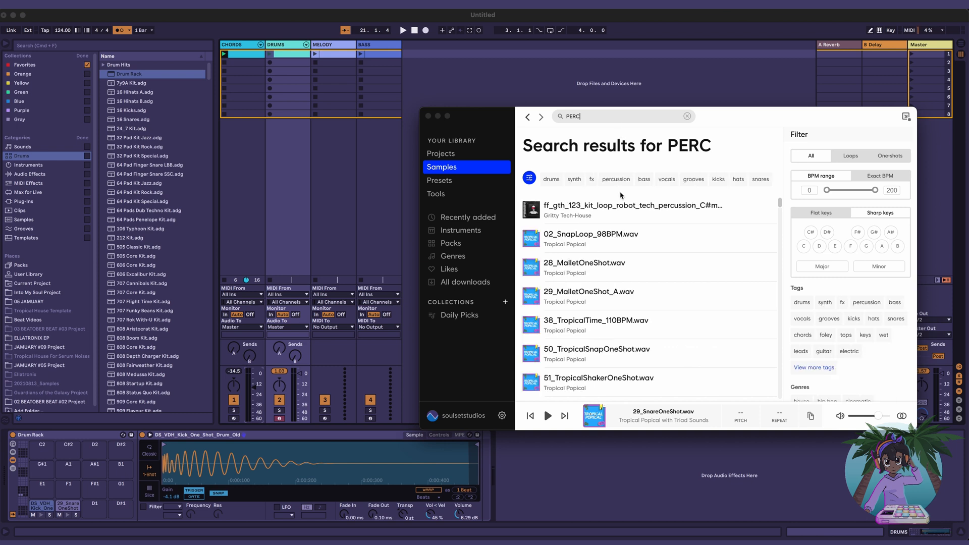
# Step: Audition 28_MalletOneShot, 02_SnapLoop_98BPM, 29_MalletOneShot_A and 38_TropicalTime_110BPM from the Tropical Popical pack
pyautogui.click(531, 268)
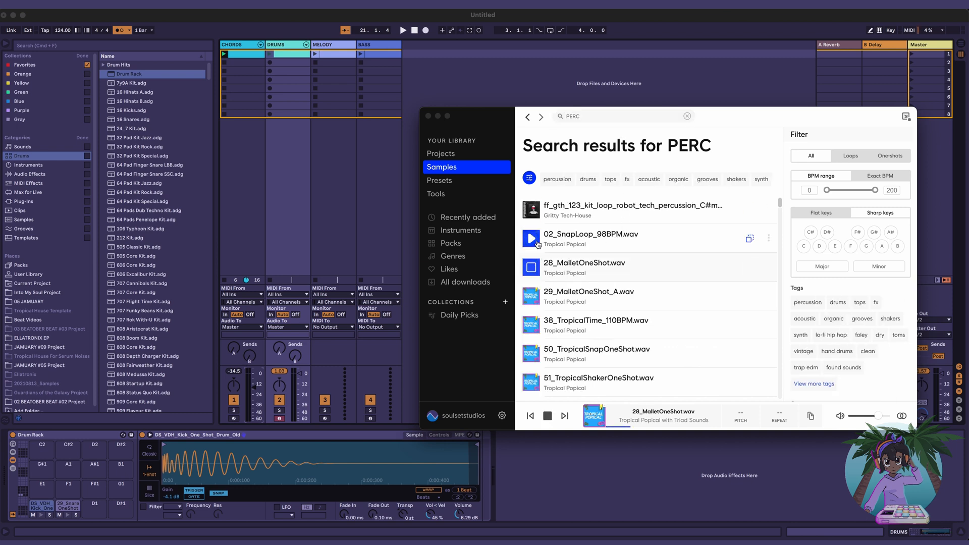
pyautogui.click(537, 243)
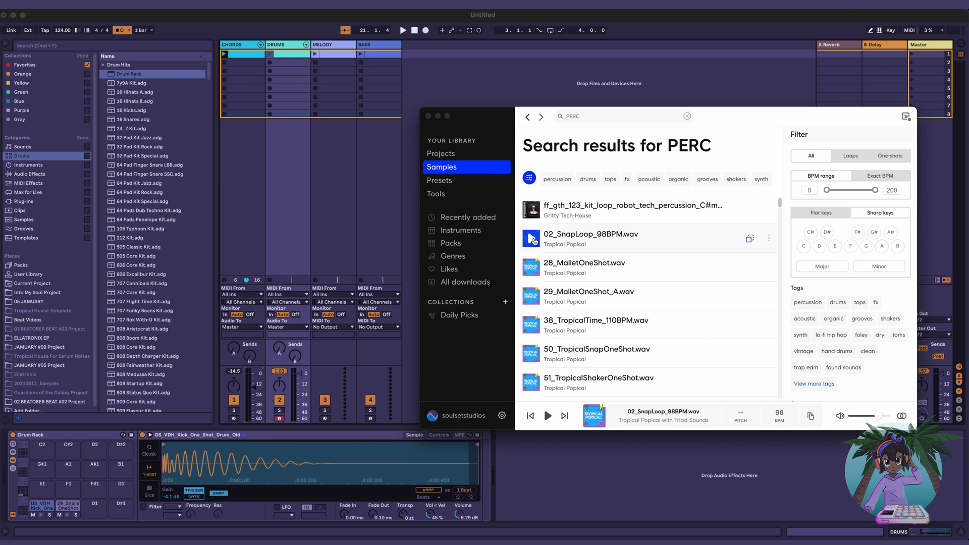
pyautogui.click(531, 296)
pyautogui.scroll(-2, 531, 293)
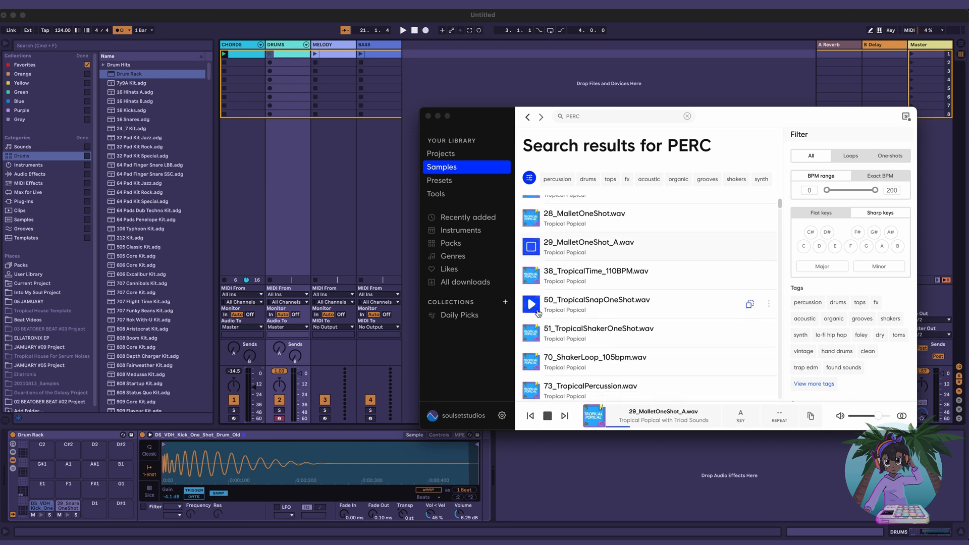
pyautogui.click(531, 278)
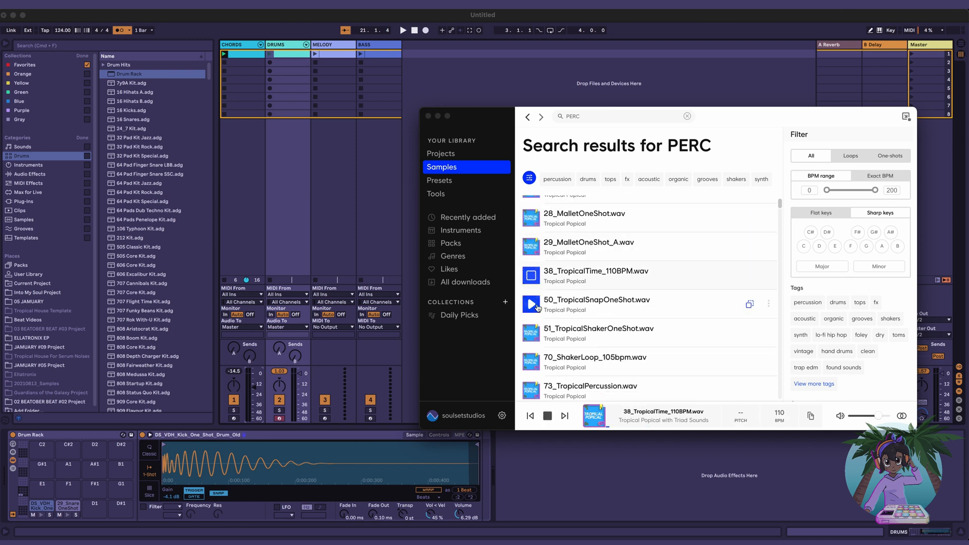
pyautogui.click(534, 275)
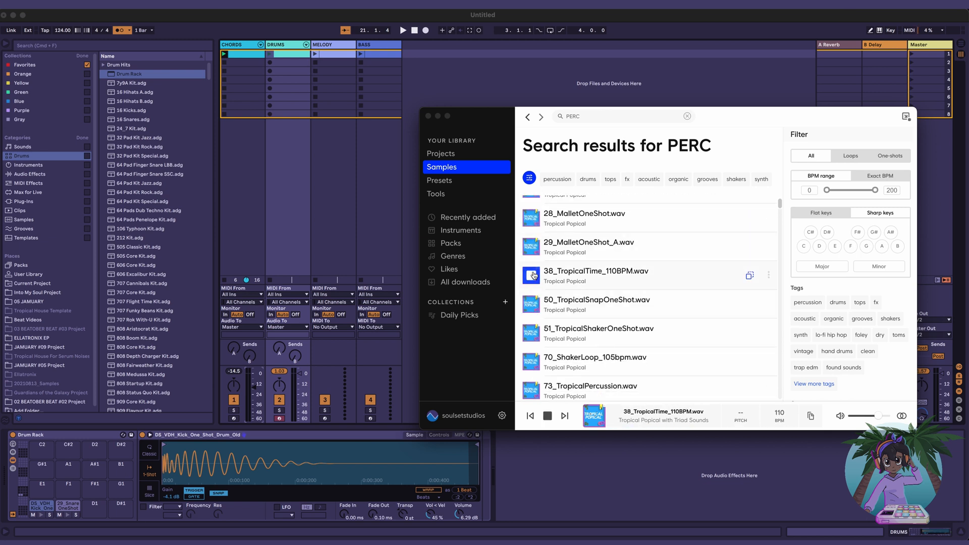
# Step: Audition 50_TropicalSnapOneShot.wav and load it onto the D1 pad of the DRUMS track's Drum Rack
pyautogui.click(531, 304)
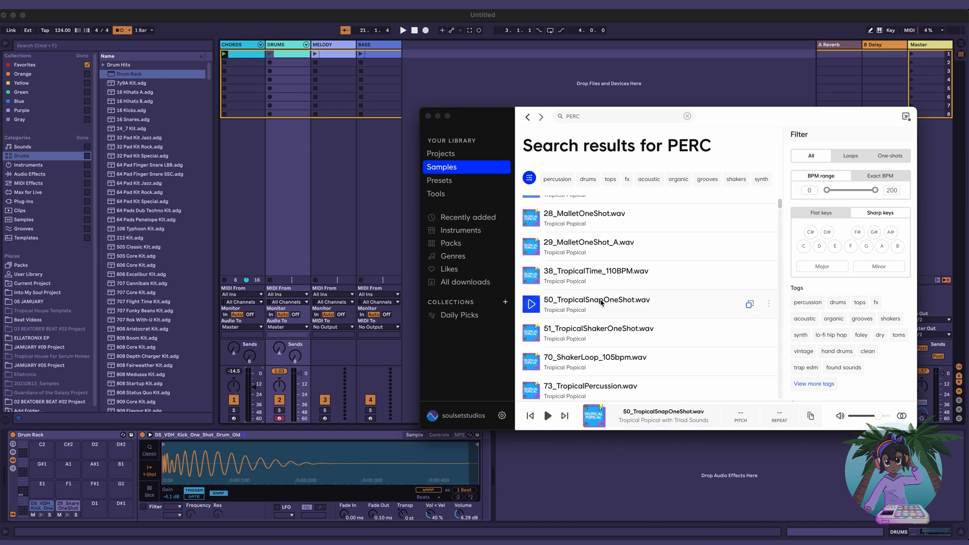
pyautogui.moveTo(601, 301); pyautogui.dragTo(94, 505)
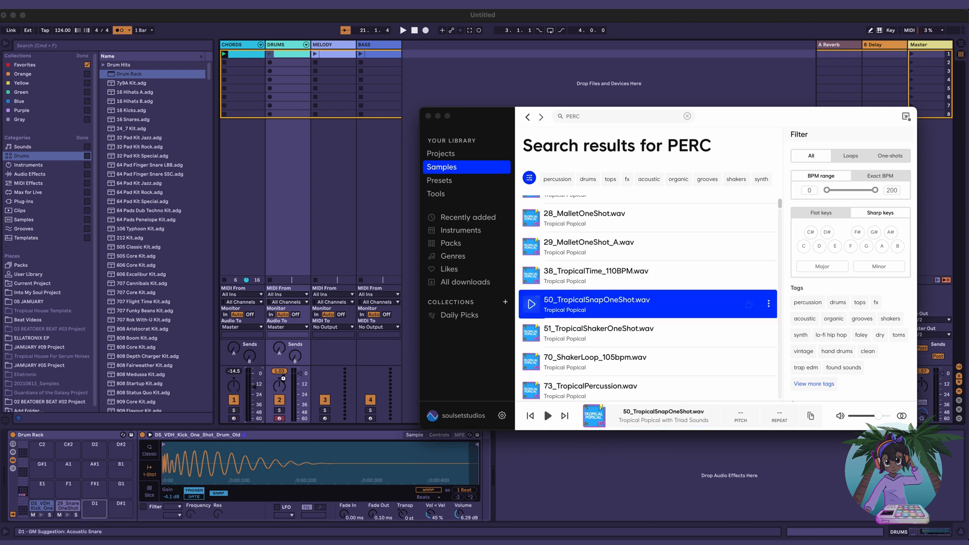
# Step: Audition the Tropical Popical percussion samples 51_TropicalShakerOneShot, 70_ShakerLoop_105bpm and 73_TropicalPercussion
pyautogui.click(532, 333)
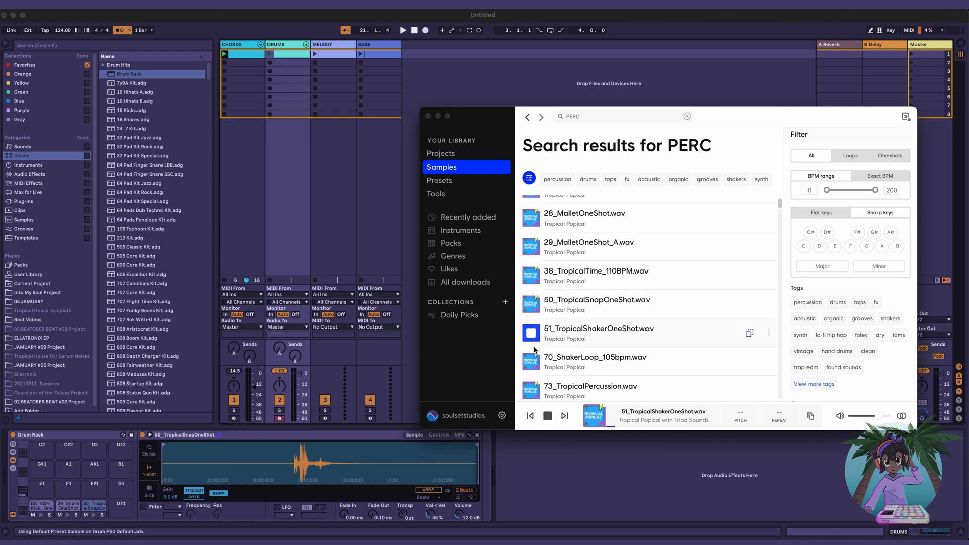
pyautogui.click(533, 362)
pyautogui.scroll(-1, 532, 358)
pyautogui.click(533, 353)
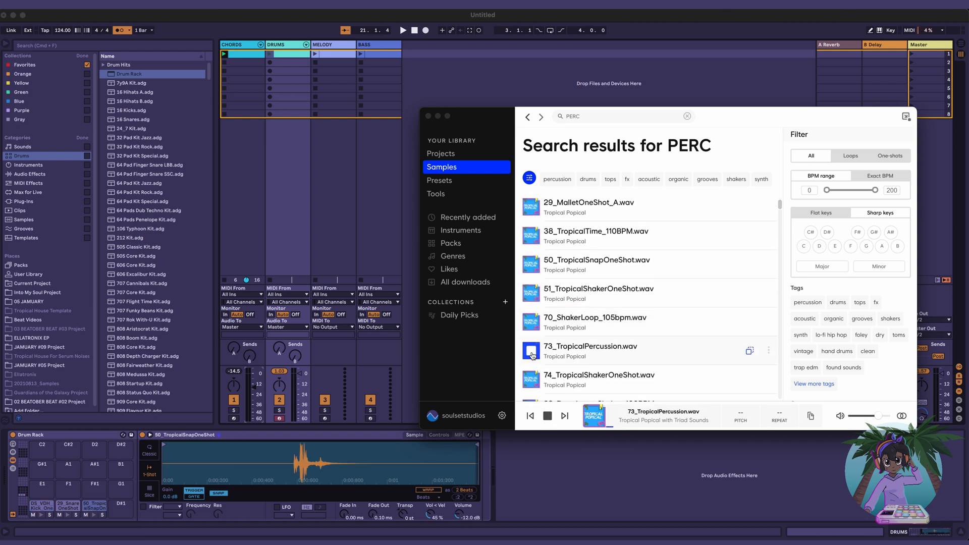
pyautogui.scroll(-2, 533, 353)
# Step: Audition 74_TropicalShakerOneShot.wav and load it onto the D#1 pad of the Drum Rack
pyautogui.click(532, 340)
pyautogui.scroll(-2, 532, 354)
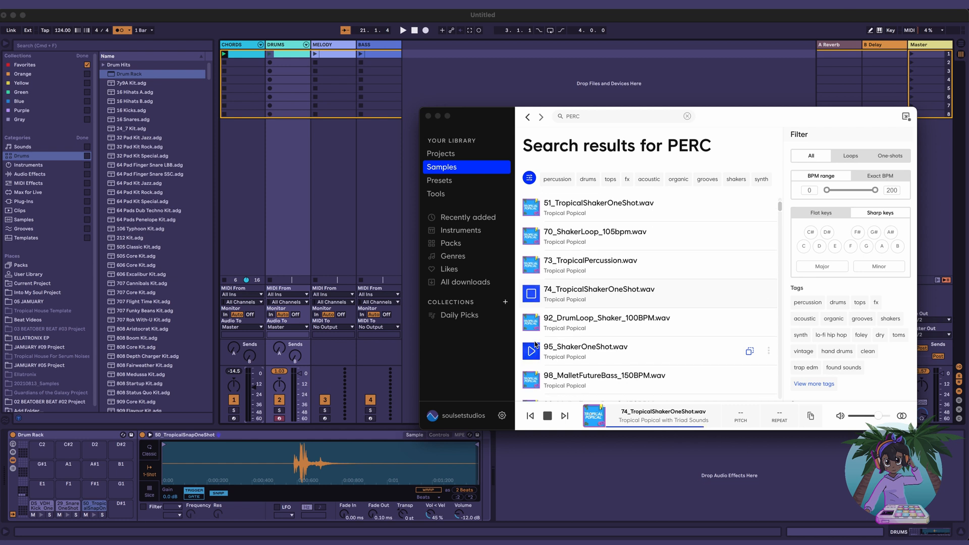
pyautogui.moveTo(600, 293); pyautogui.dragTo(126, 509)
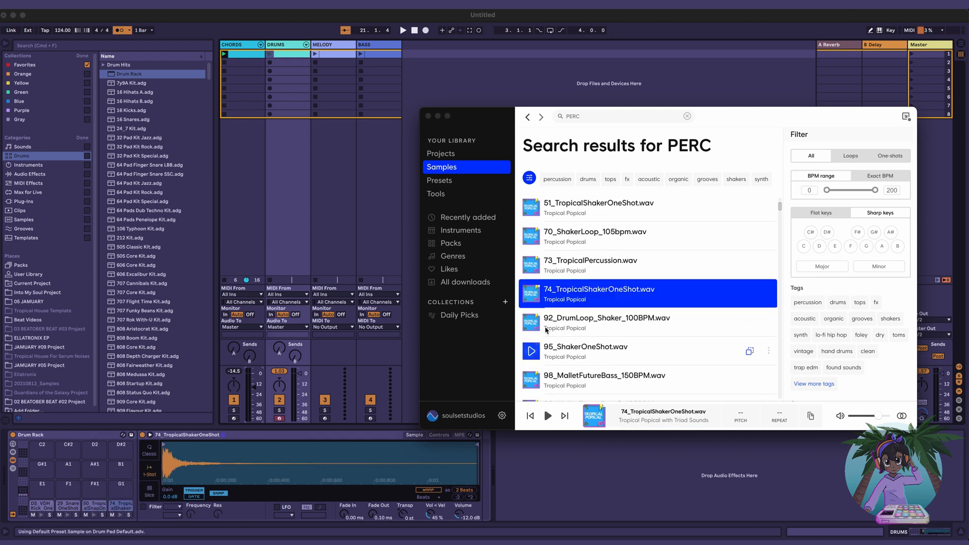
# Step: Audition 95_ShakerOneShot.wav repeatedly and load it onto the E1 pad of the Drum Rack
pyautogui.click(532, 351)
pyautogui.scroll(-2, 535, 343)
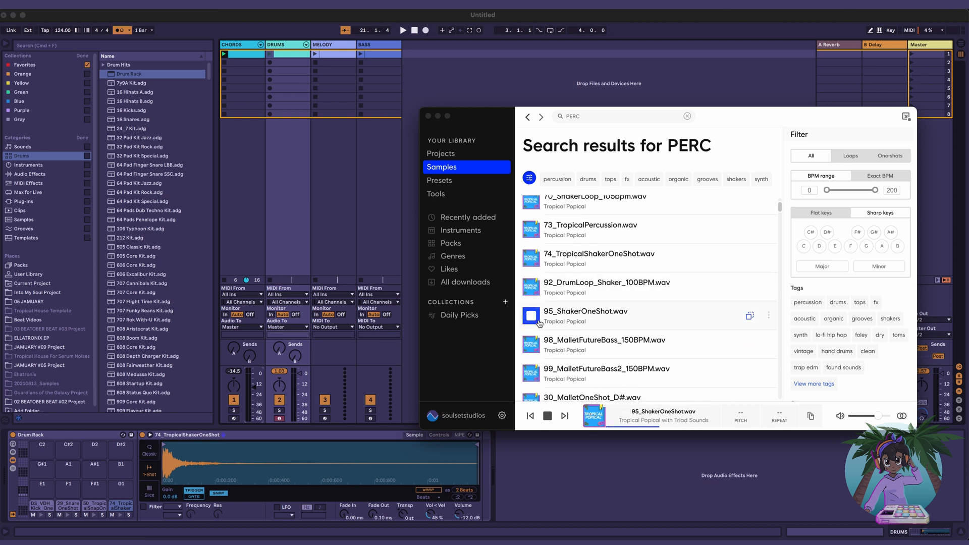
pyautogui.click(536, 319)
pyautogui.click(537, 321)
pyautogui.moveTo(608, 315); pyautogui.dragTo(46, 477)
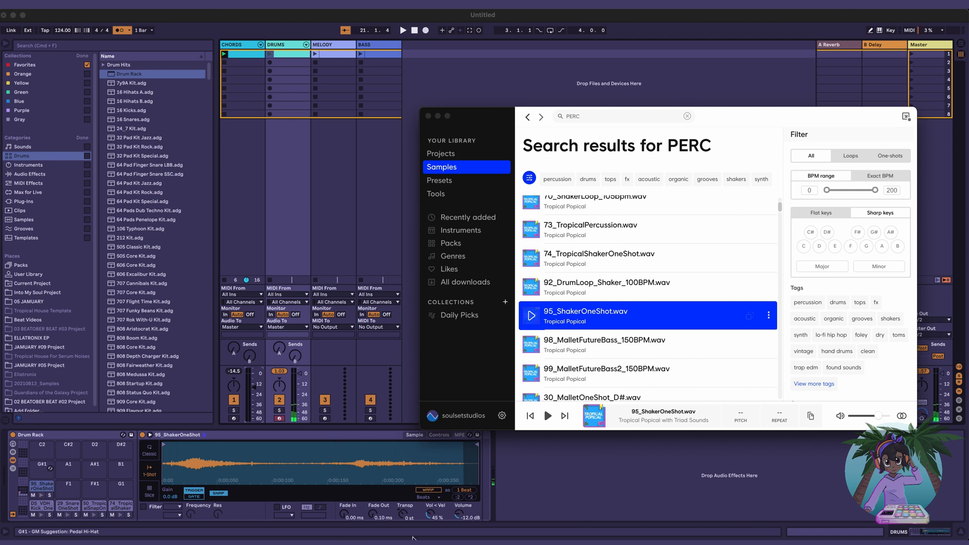
# Step: Set the 95_ShakerOneShot sample's volume to 10.7 dB and try the drum pads over the chords
pyautogui.moveTo(456, 519); pyautogui.dragTo(456, 509)
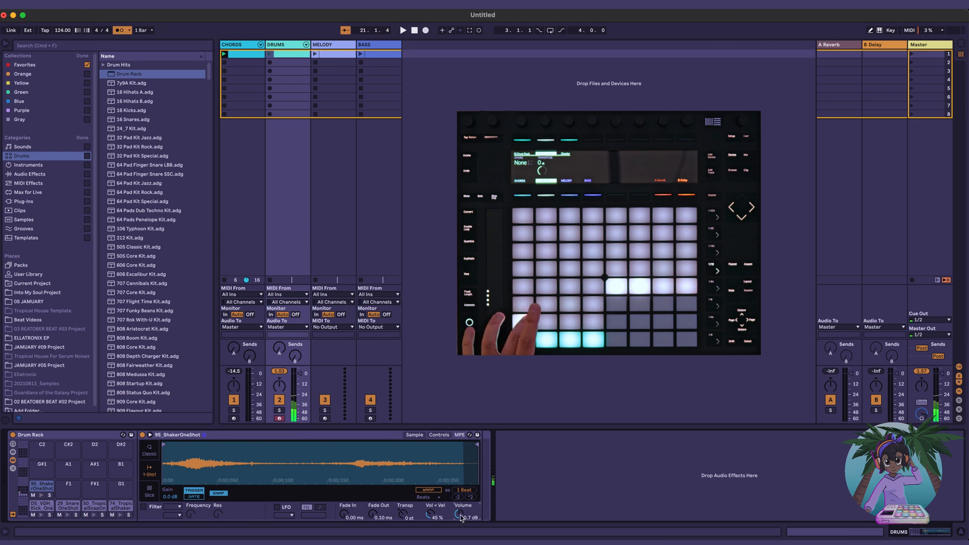
pyautogui.press('space')
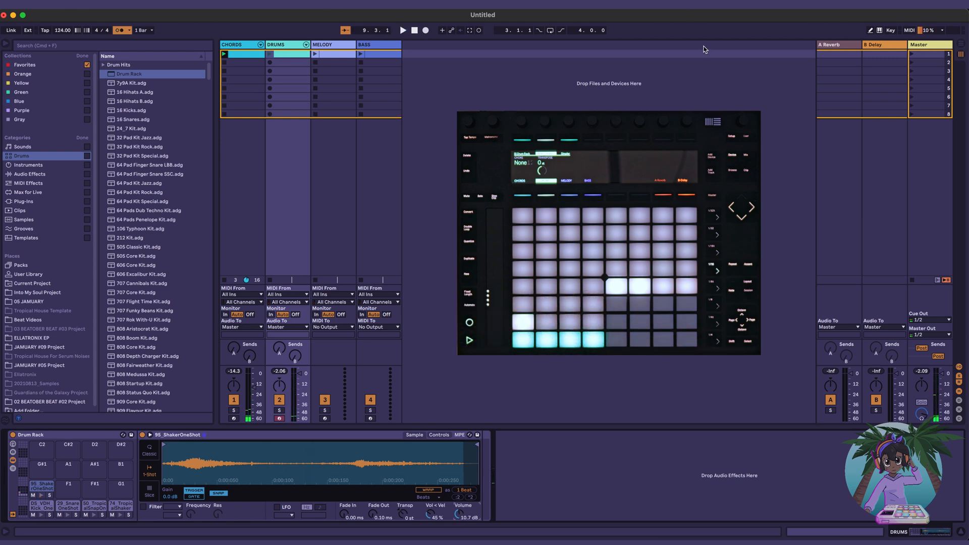
# Step: Switch to Splice and audition the Tropical Popical loops 98_MalletFutureBass_150BPM and 99_MalletFutureBass2_150BPM
pyautogui.click(671, 8)
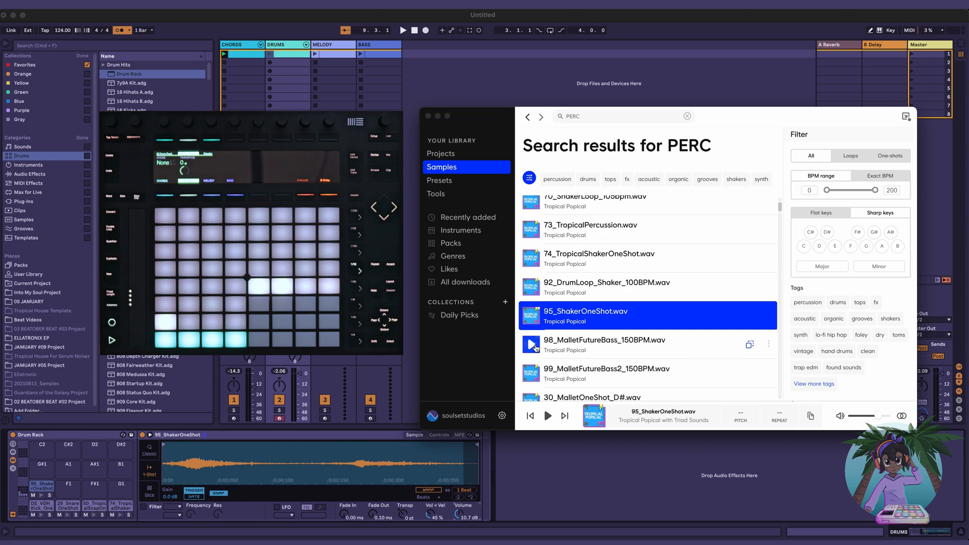
pyautogui.click(531, 345)
pyautogui.scroll(-1, 538, 346)
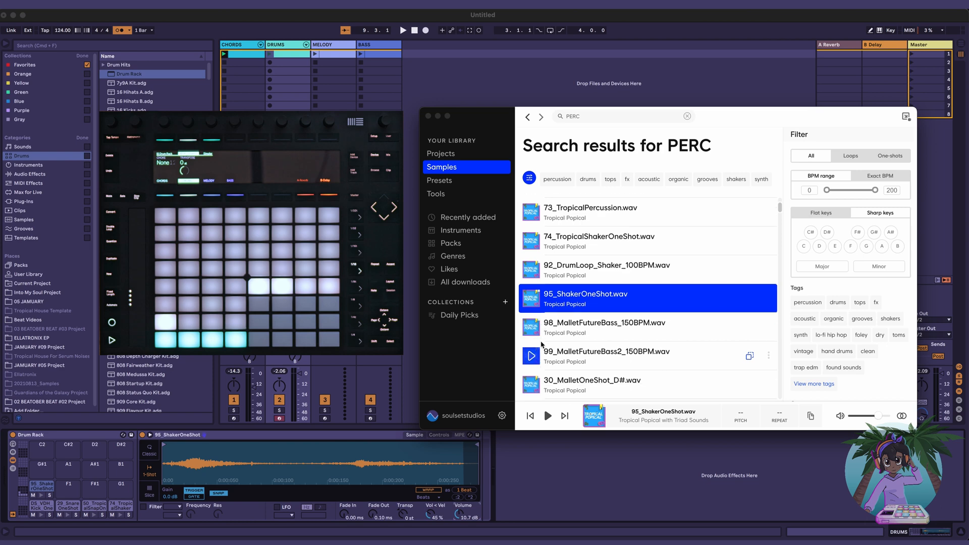
pyautogui.click(531, 356)
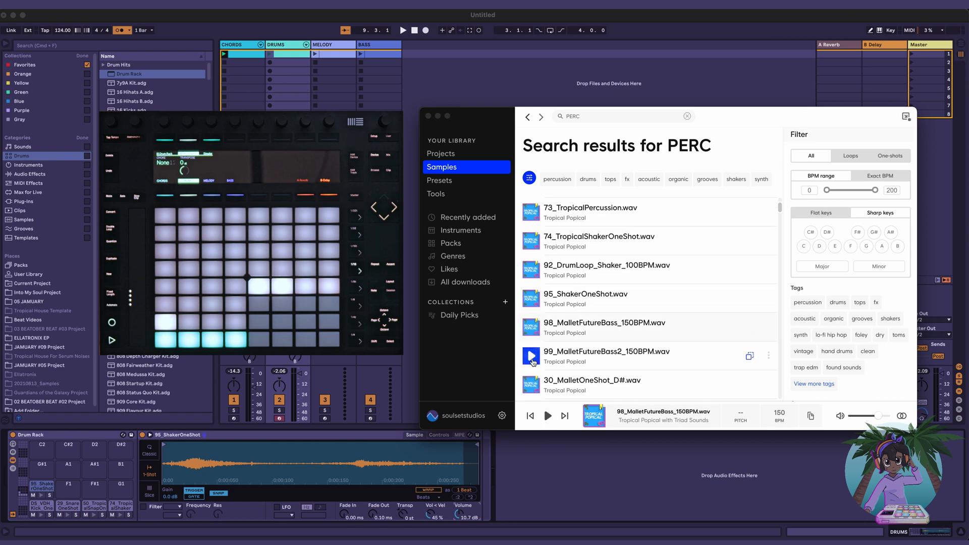
pyautogui.scroll(-1, 545, 363)
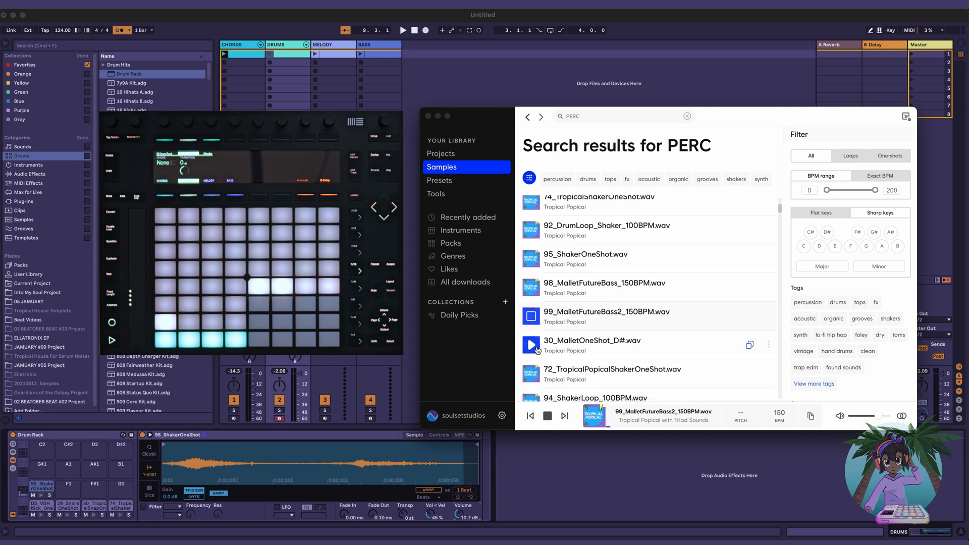
# Step: Audition 72_TropicalPopicalShakerOneShot.wav and load it onto the F1 pad of the Drum Rack
pyautogui.click(547, 367)
pyautogui.scroll(-1, 547, 359)
pyautogui.scroll(-2, 547, 353)
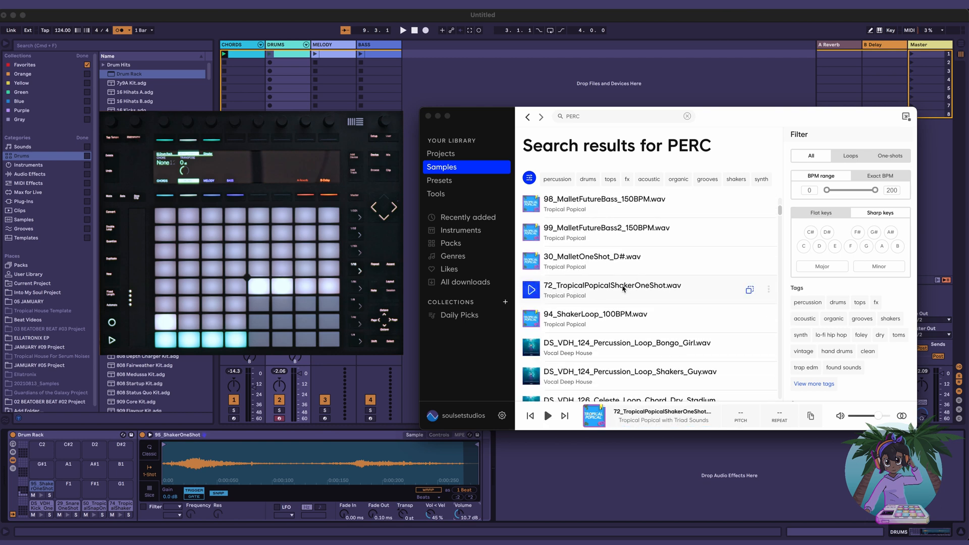
pyautogui.moveTo(624, 289); pyautogui.dragTo(76, 485)
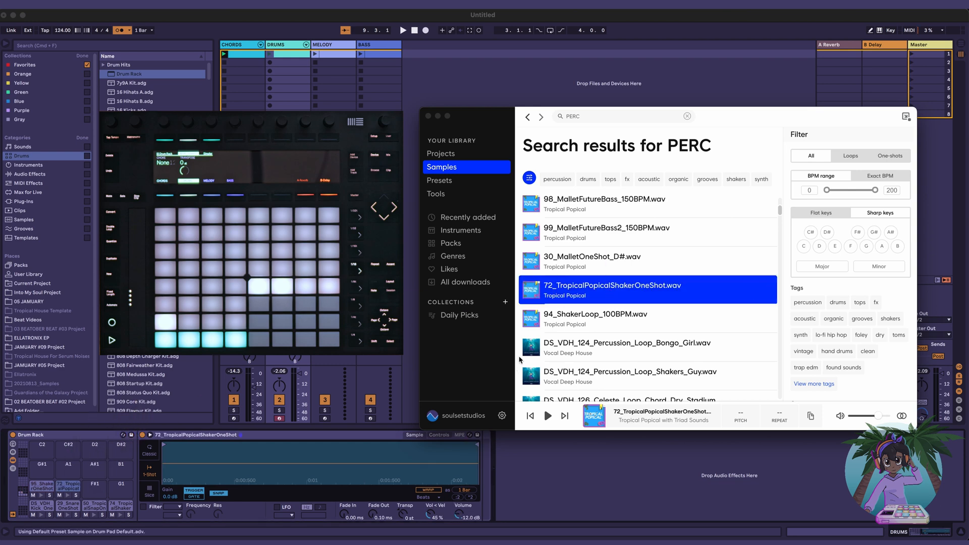
# Step: Audition 94_ShakerLoop_100BPM and the Vocal Deep House 124 BPM percussion loops Bongo_Girl and Shakers_Guy
pyautogui.click(531, 319)
pyautogui.scroll(-1, 546, 343)
pyautogui.click(531, 342)
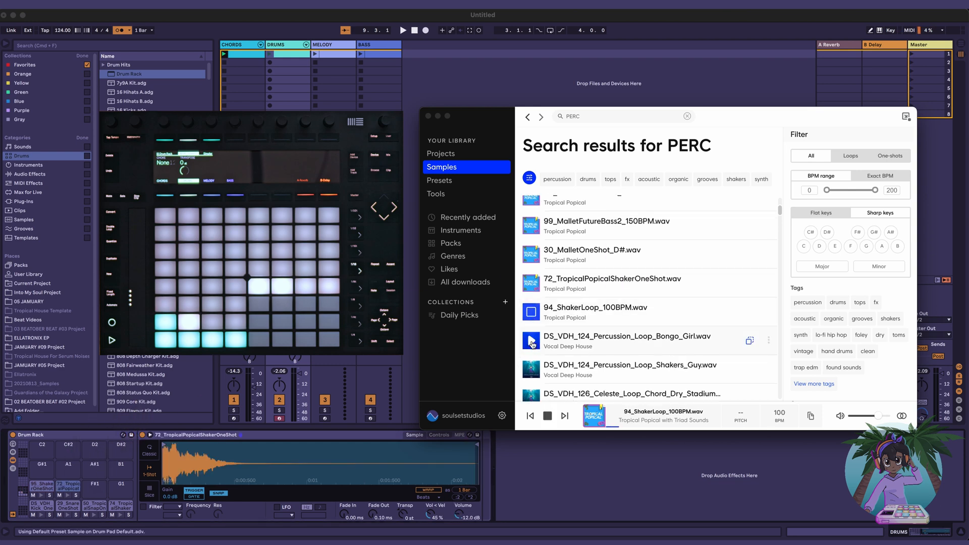
pyautogui.scroll(-1, 540, 342)
pyautogui.click(533, 343)
pyautogui.scroll(-2, 533, 343)
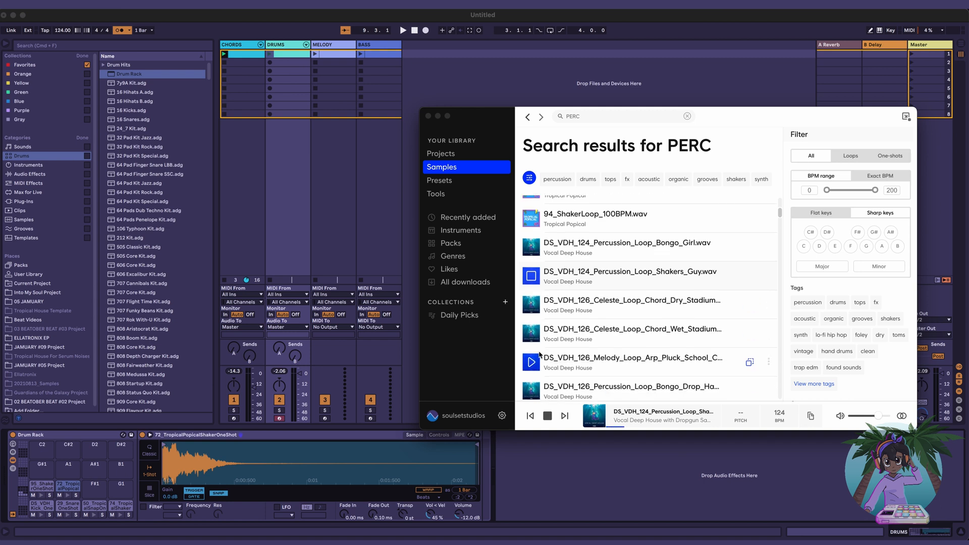
# Step: Audition the Vocal Deep House 126 BPM loops Celeste_Loop_Chord_Wet_Stadium and Melody_Loop_Arp_Pluck_School, stopping playback after each
pyautogui.click(533, 343)
pyautogui.scroll(-2, 534, 333)
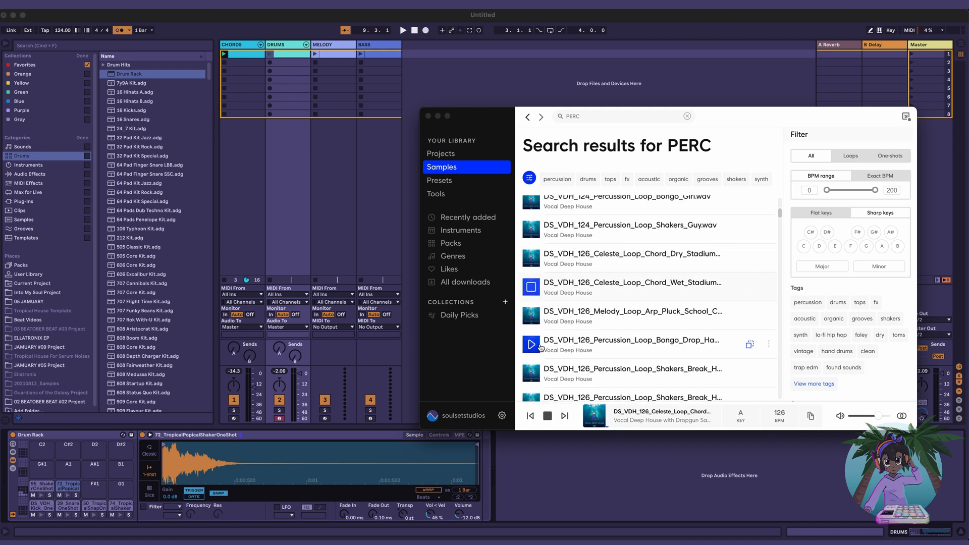
pyautogui.click(533, 313)
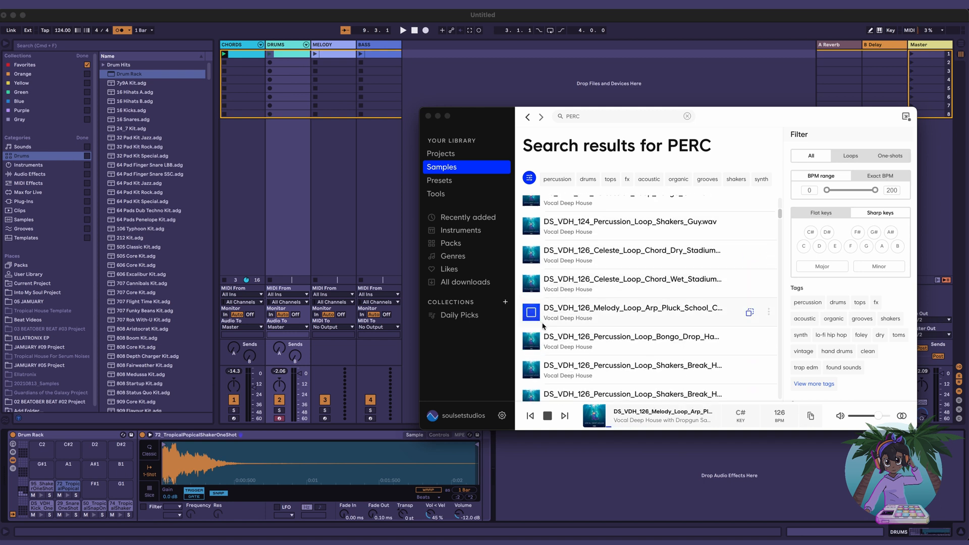
pyautogui.click(532, 285)
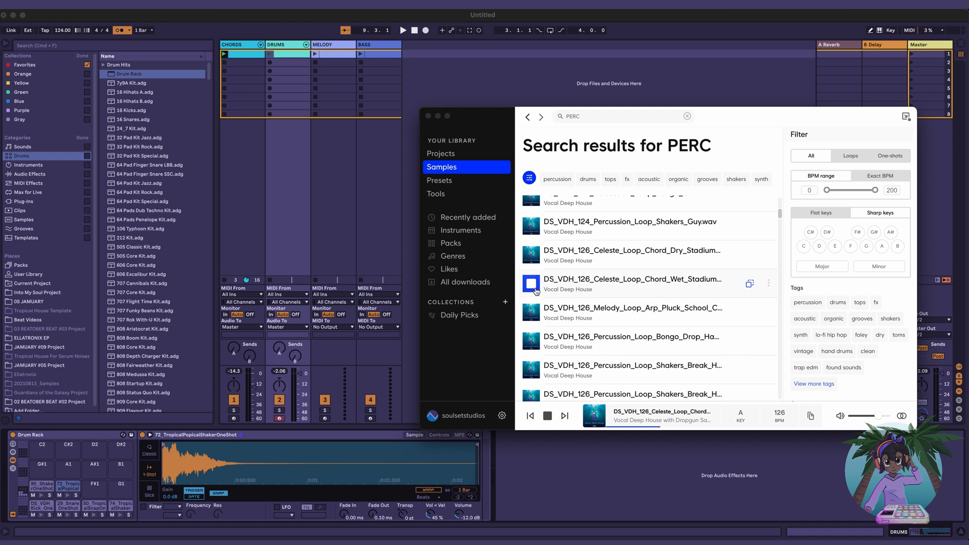
pyautogui.click(534, 290)
pyautogui.click(532, 312)
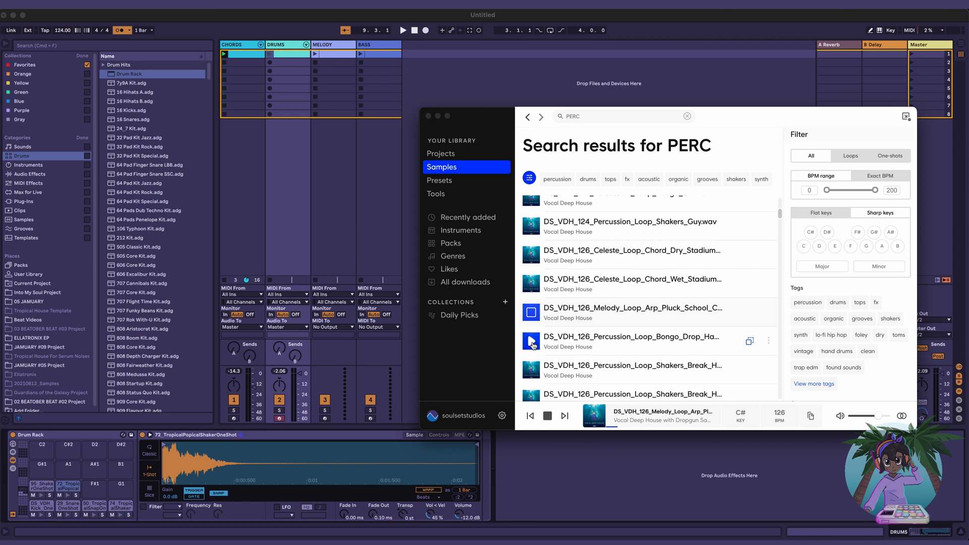
pyautogui.click(533, 312)
# Step: Enlarge the Splice window and audition the Vocal Deep House 126 BPM percussion loops from Bongo_Drop_Hand to Shakers_Drop_History
pyautogui.moveTo(917, 431); pyautogui.dragTo(968, 478)
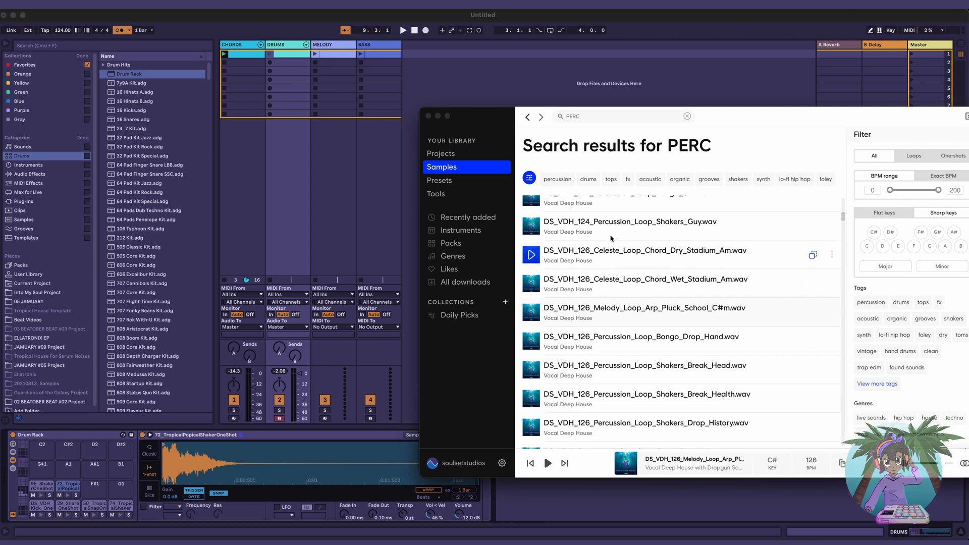
pyautogui.click(529, 313)
pyautogui.click(532, 341)
pyautogui.scroll(-2, 532, 340)
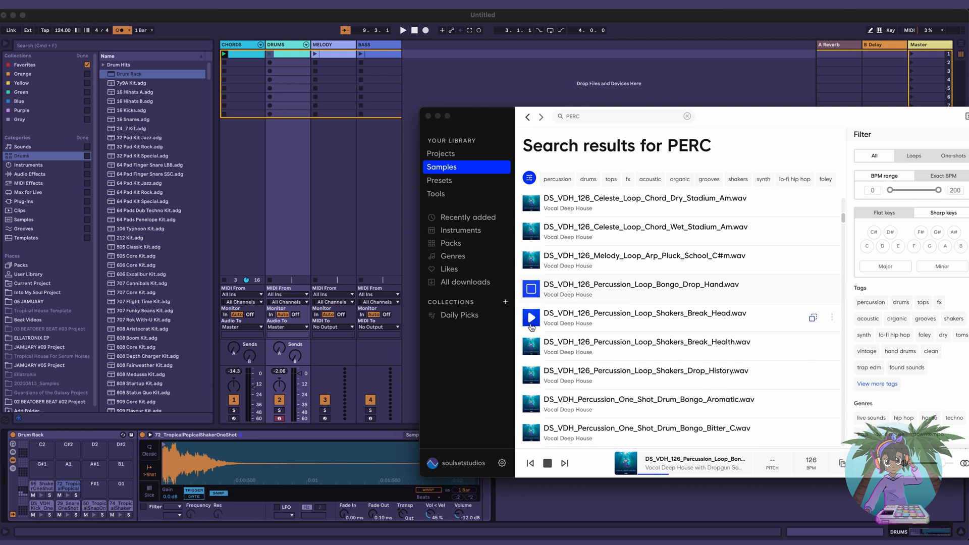
pyautogui.click(531, 318)
pyautogui.scroll(-1, 537, 348)
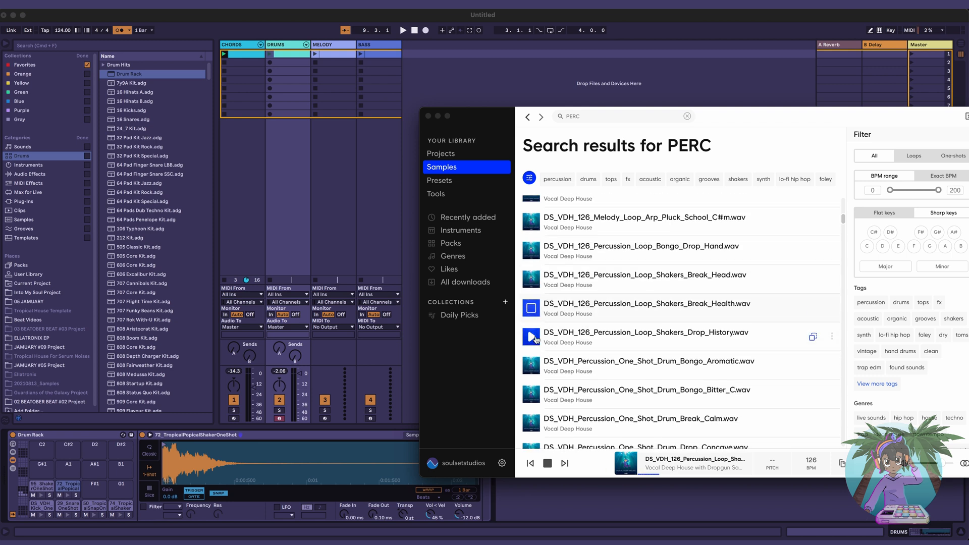
pyautogui.click(531, 338)
# Step: Audition the Vocal Deep House drum one-shots Bongo_Aromatic and Bongo_Bitter_C, and browse on to the Neo Tropical samples
pyautogui.click(528, 370)
pyautogui.scroll(-2, 530, 366)
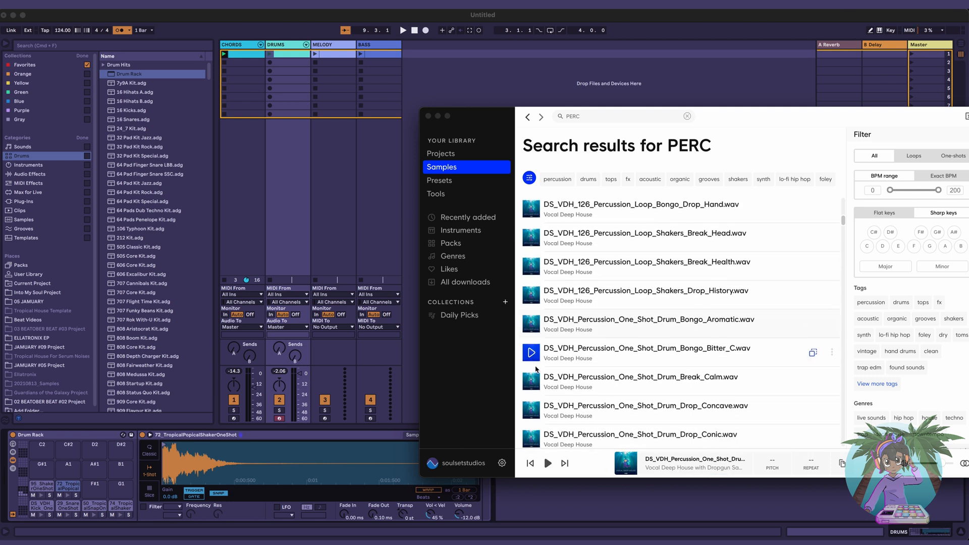
pyautogui.click(536, 355)
pyautogui.scroll(-2, 536, 355)
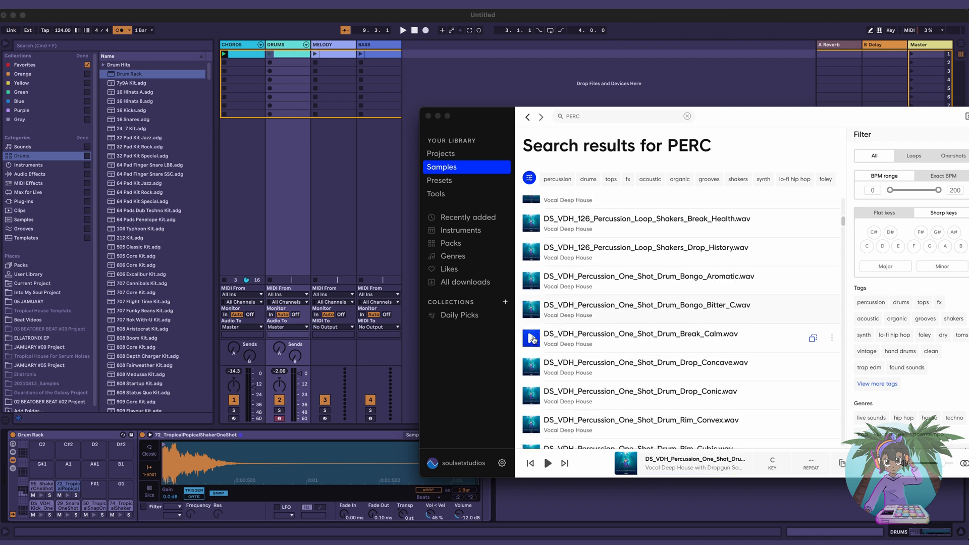
pyautogui.scroll(-2, 548, 353)
pyautogui.scroll(-7, 545, 352)
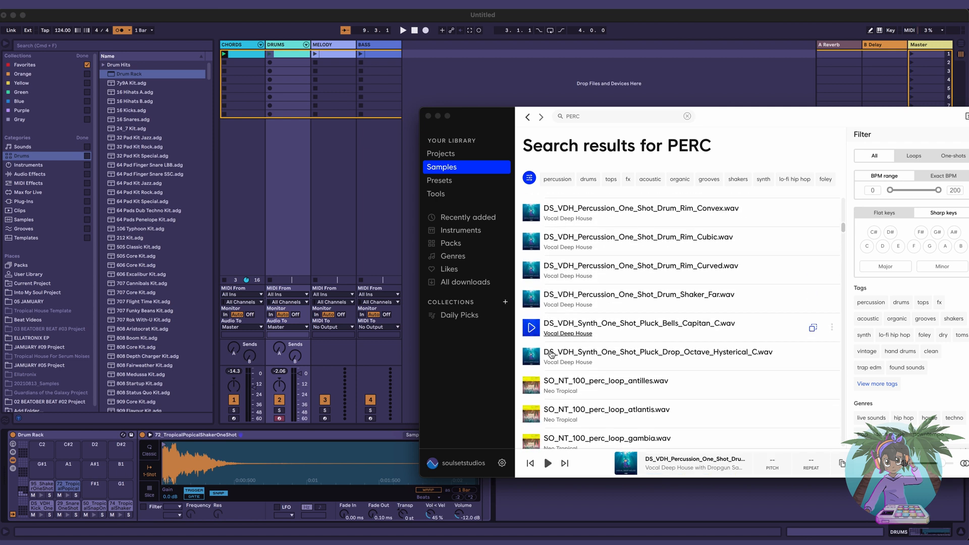
# Step: Audition the Neo Tropical percussion loops SO_NT_100_perc_loop_antilles and SO_NT_100_perc_loop_atlantis
pyautogui.click(533, 342)
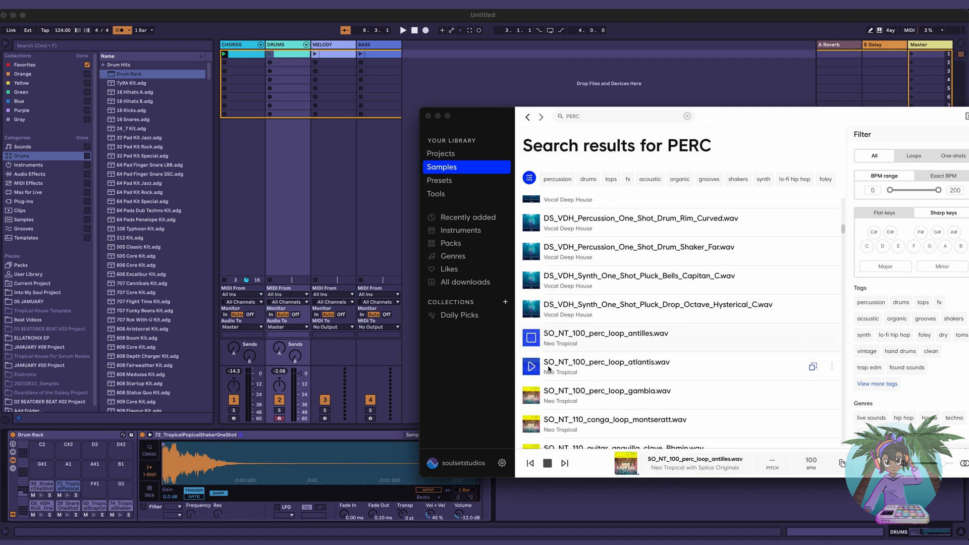
pyautogui.scroll(-1, 534, 348)
pyautogui.click(532, 351)
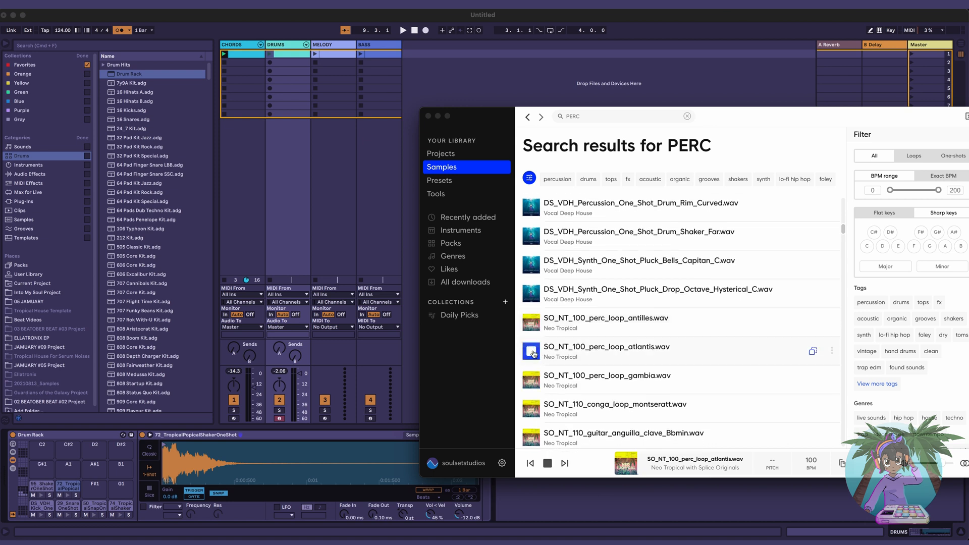
pyautogui.click(534, 354)
pyautogui.scroll(-2, 533, 378)
# Step: Audition the Neo Tropical 110 BPM loops conga_loop_montseratt, guitar_anguilla_clave_Bbmin and perc_loop_barbados
pyautogui.click(531, 360)
pyautogui.scroll(-1, 530, 360)
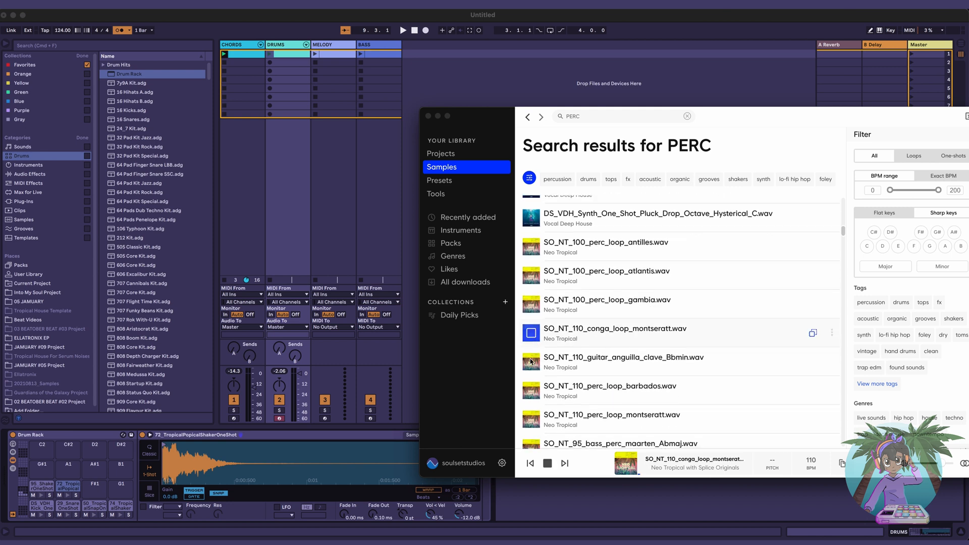
pyautogui.click(531, 361)
pyautogui.scroll(-1, 531, 359)
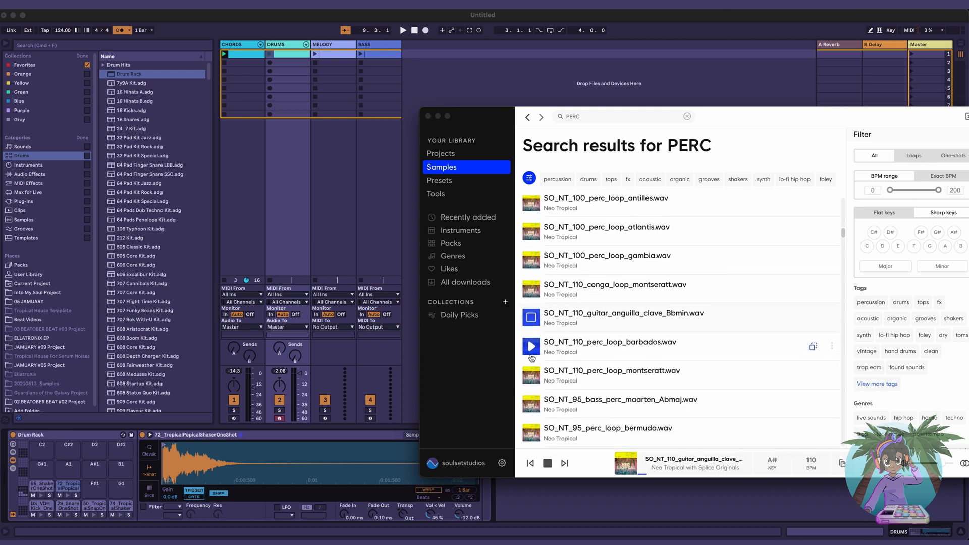
pyautogui.click(531, 346)
pyautogui.scroll(-3, 531, 359)
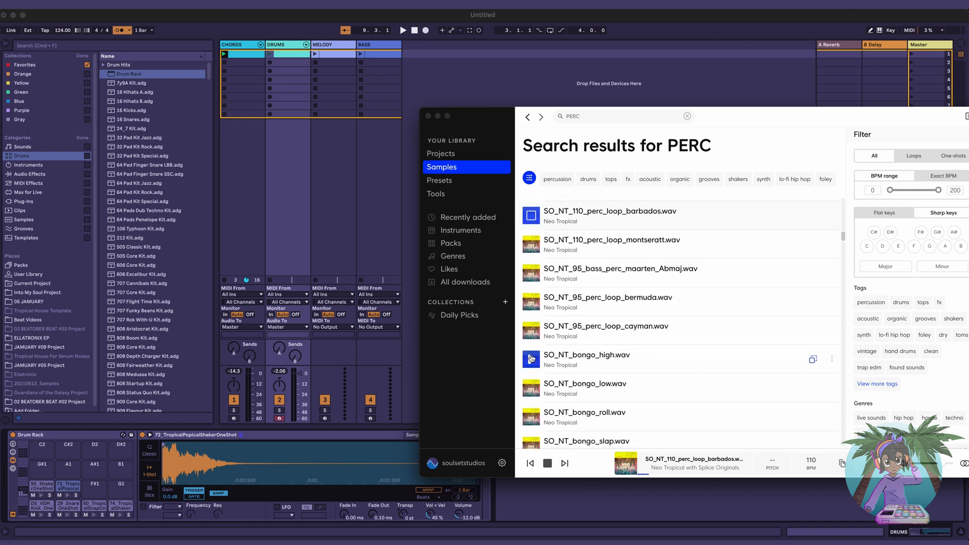
# Step: Audition the Neo Tropical one-shots SO_NT_bongo_high, SO_NT_bongo_low and SO_NT_bongo_slap
pyautogui.click(531, 358)
pyautogui.scroll(-5, 531, 359)
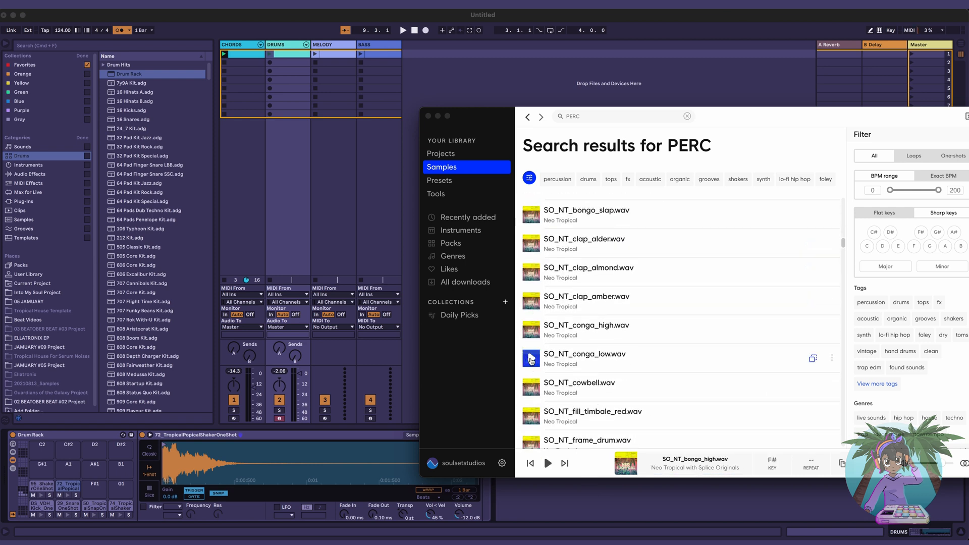
pyautogui.scroll(3, 531, 359)
pyautogui.click(531, 264)
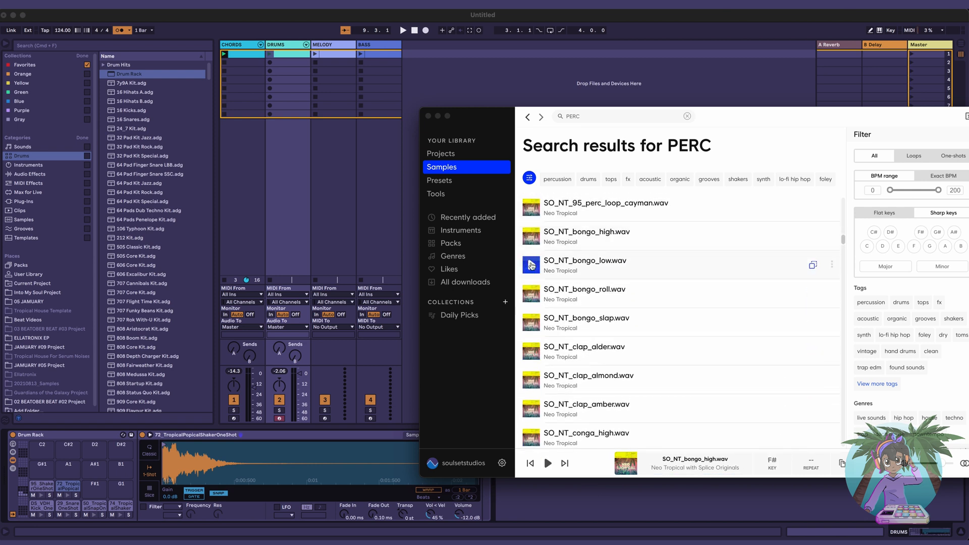
pyautogui.click(531, 322)
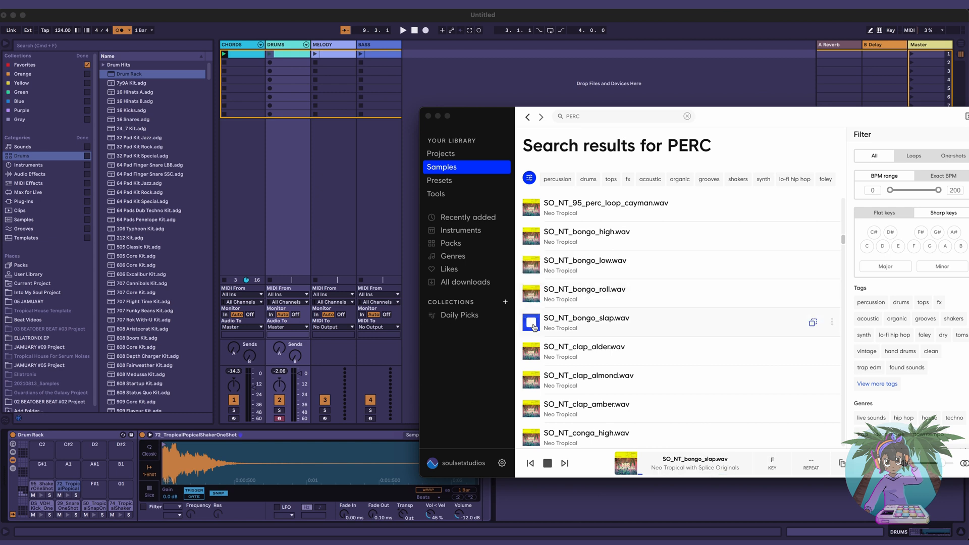
# Step: Compare the claps SO_NT_clap_alder and SO_NT_clap_almond with the bongo slap, roll and low samples
pyautogui.scroll(-1, 535, 331)
pyautogui.click(531, 342)
pyautogui.scroll(-2, 536, 337)
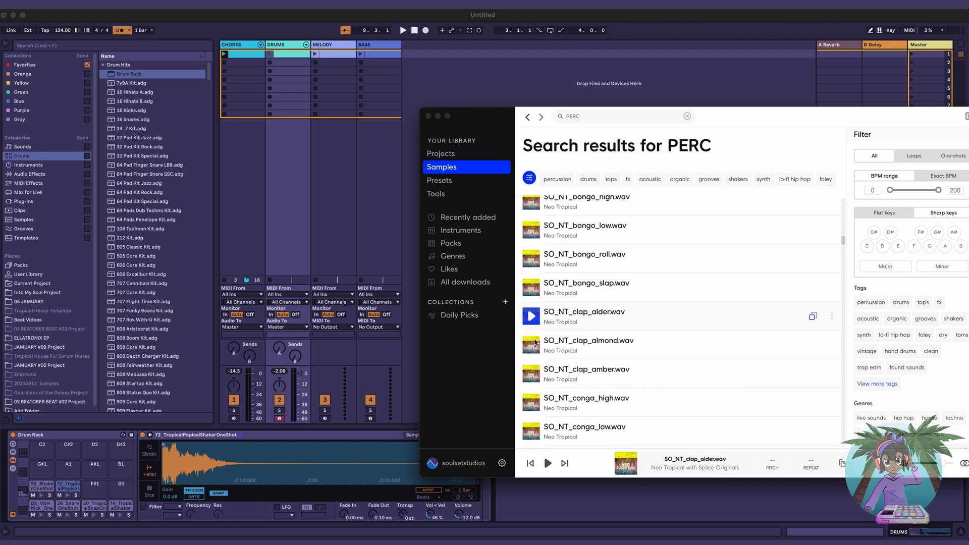
pyautogui.click(531, 332)
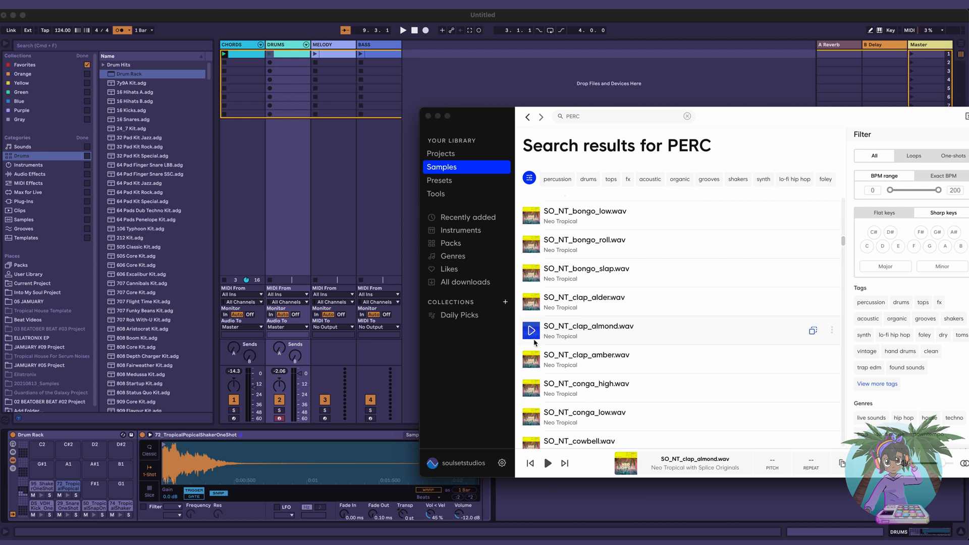
pyautogui.click(531, 302)
pyautogui.click(531, 274)
pyautogui.click(536, 249)
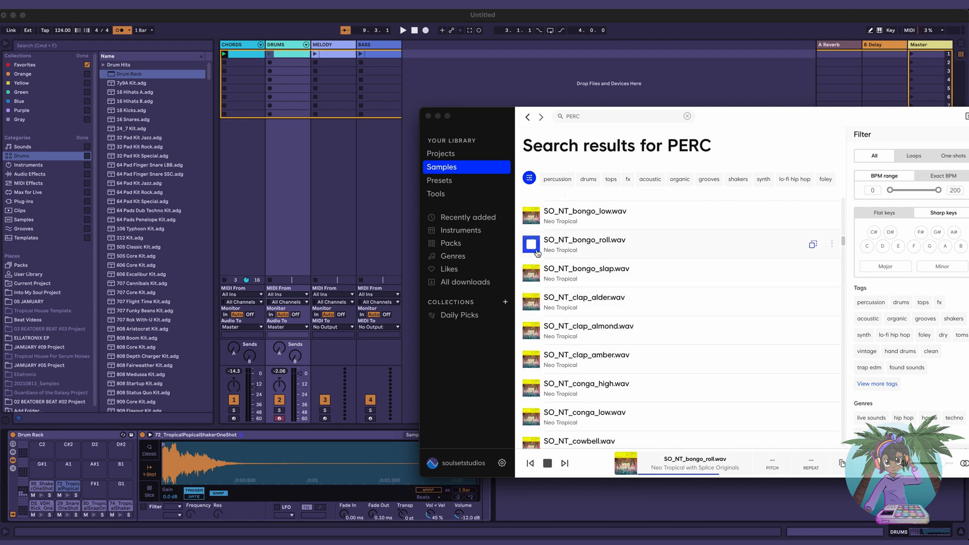
pyautogui.click(533, 220)
# Step: Load SO_NT_bongo_high.wav onto the F#1 pad and SO_NT_bongo_low.wav onto the G1 pad of the Drum Rack
pyautogui.scroll(3, 534, 222)
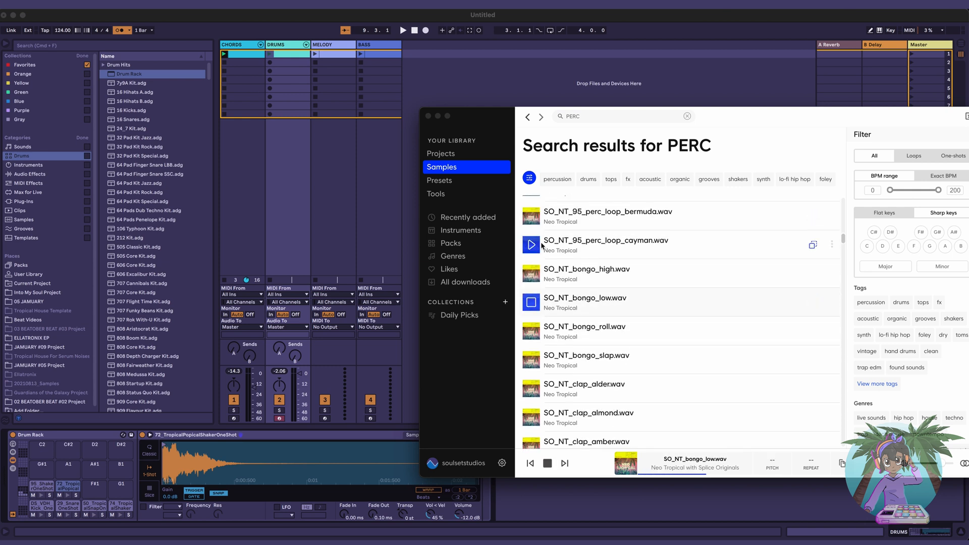
pyautogui.click(531, 273)
pyautogui.moveTo(597, 275); pyautogui.dragTo(97, 490)
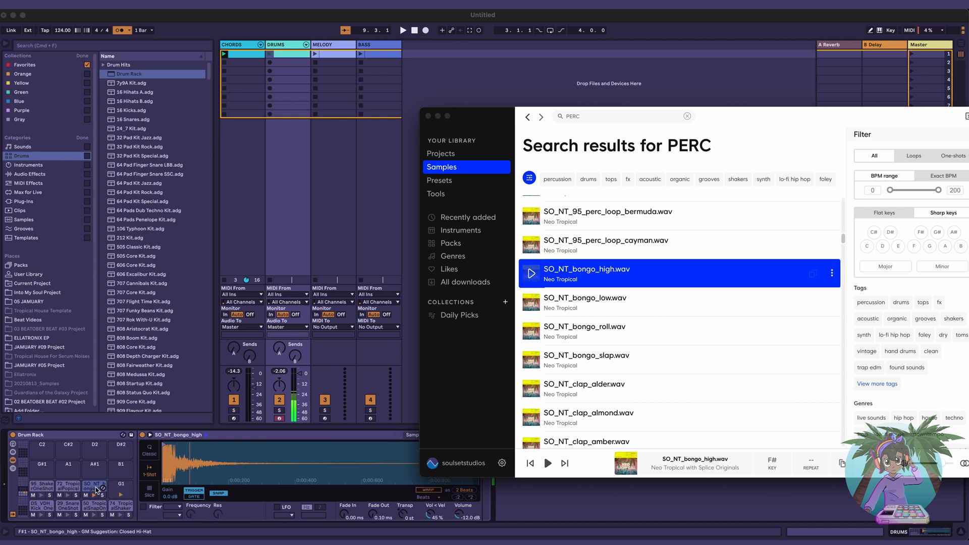
pyautogui.scroll(-8, 96, 490)
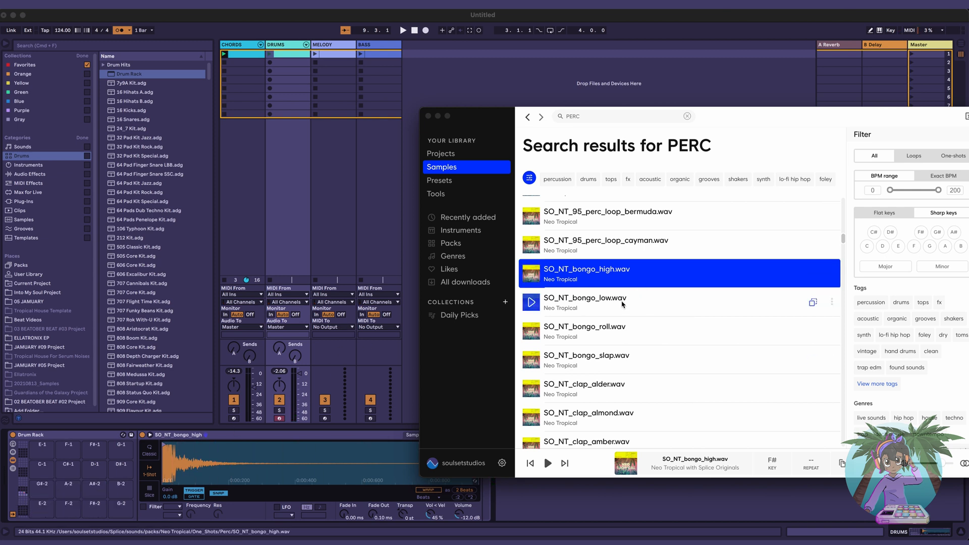
pyautogui.moveTo(623, 304); pyautogui.dragTo(119, 494)
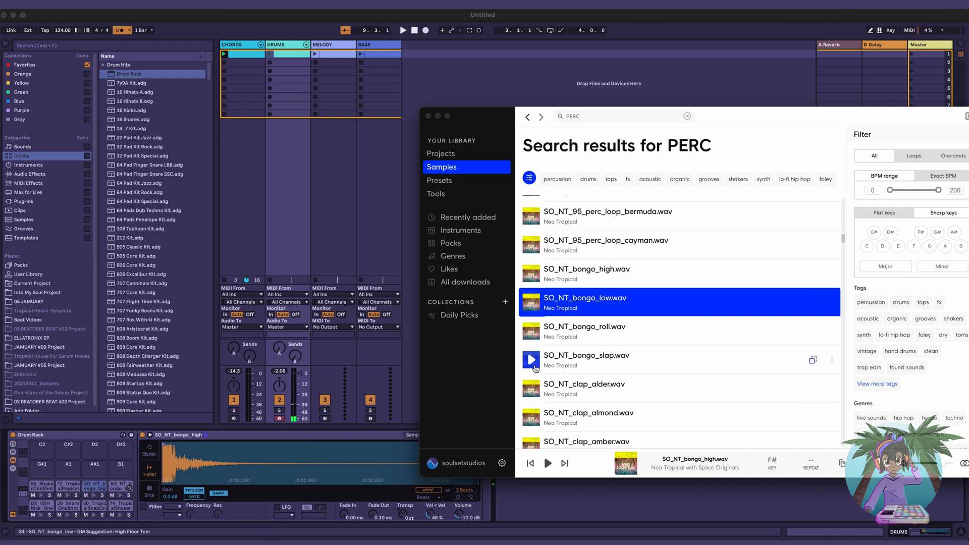
# Step: Audition SO_NT_bongo_slap.wav and SO_NT_clap_alder.wav, and load the bongo slap onto the B1 pad of the Drum Rack
pyautogui.click(534, 367)
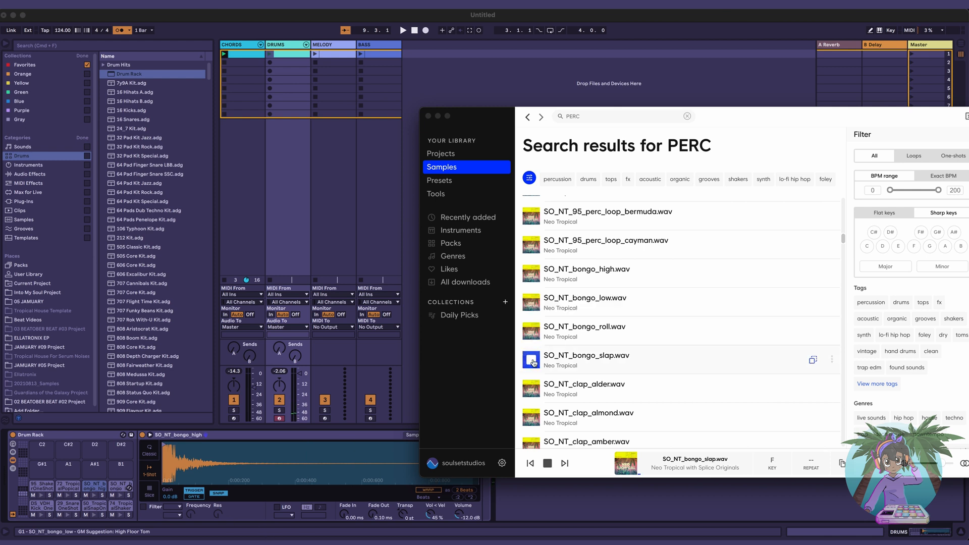
pyautogui.click(534, 389)
pyautogui.moveTo(555, 359); pyautogui.dragTo(117, 470)
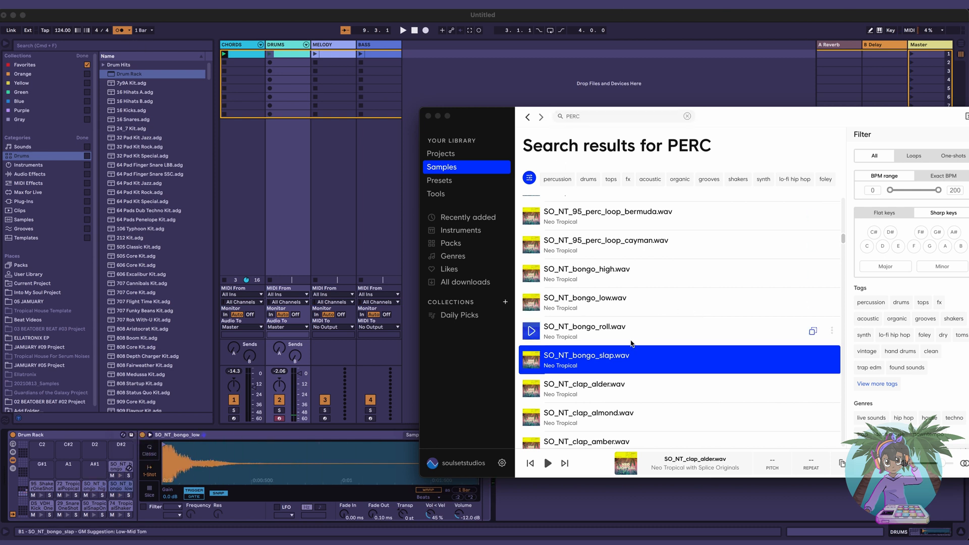
# Step: Audition the Neo Tropical one-shots SO_NT_fill_timbale_red.wav and SO_NT_perc_birch.wav
pyautogui.scroll(-3, 631, 348)
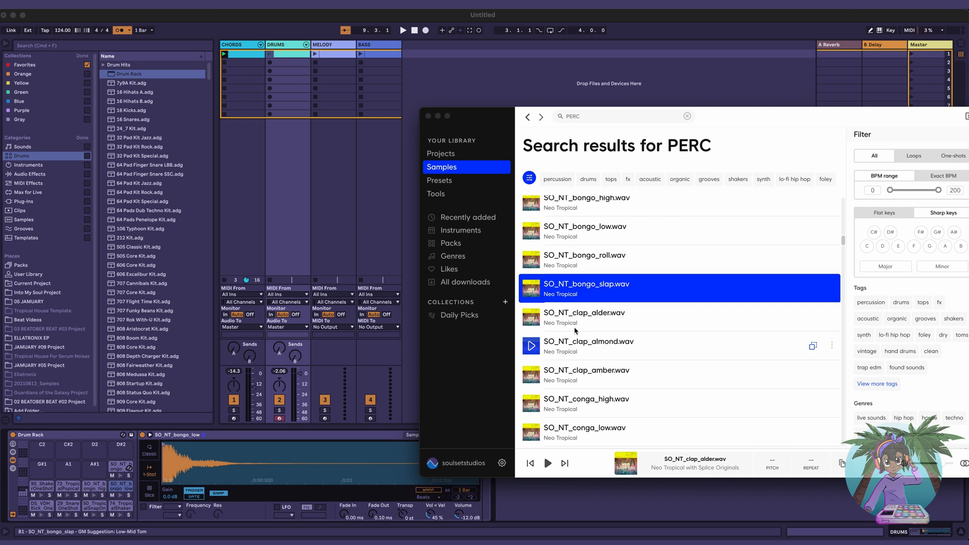
pyautogui.scroll(-6, 555, 318)
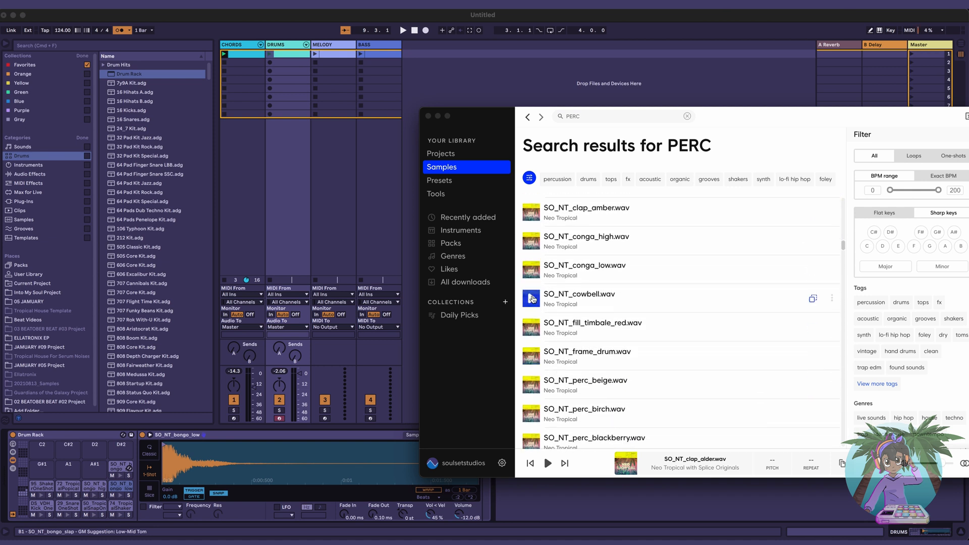
pyautogui.click(531, 327)
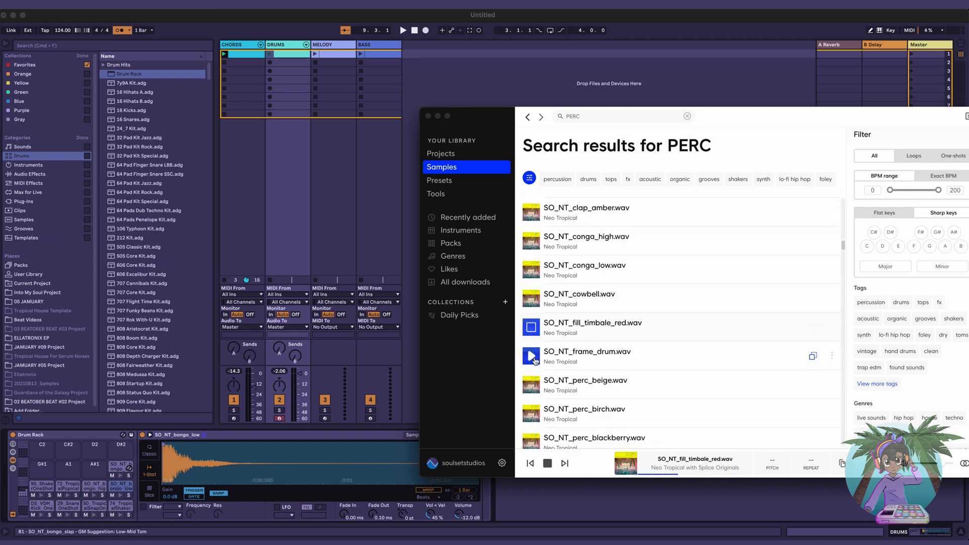
pyautogui.scroll(-2, 533, 360)
pyautogui.click(531, 364)
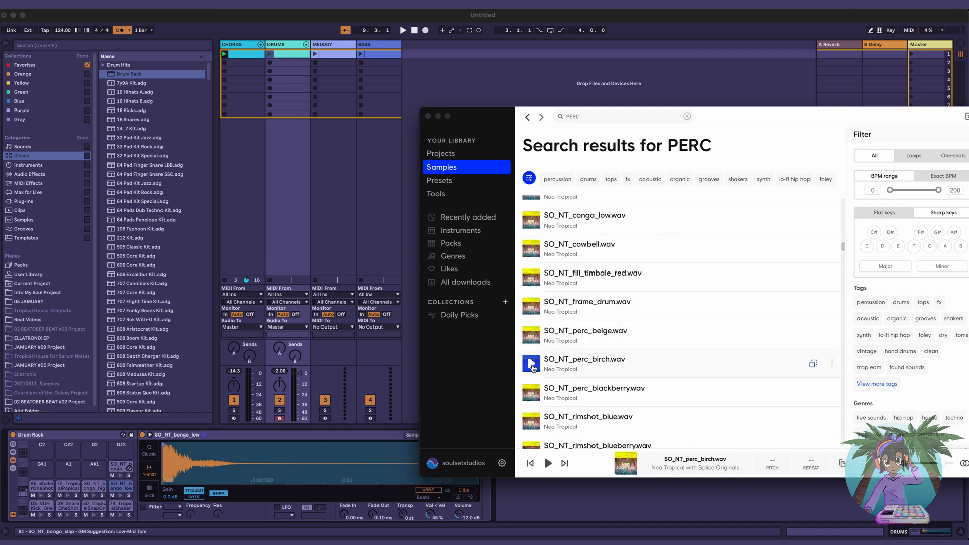
# Step: Audition the Neo Tropical rimshots SO_NT_rimshot_blue, SO_NT_rimshot_calico and SO_NT_rimshot_cerulean
pyautogui.scroll(-2, 533, 368)
pyautogui.click(532, 364)
pyautogui.scroll(-2, 533, 348)
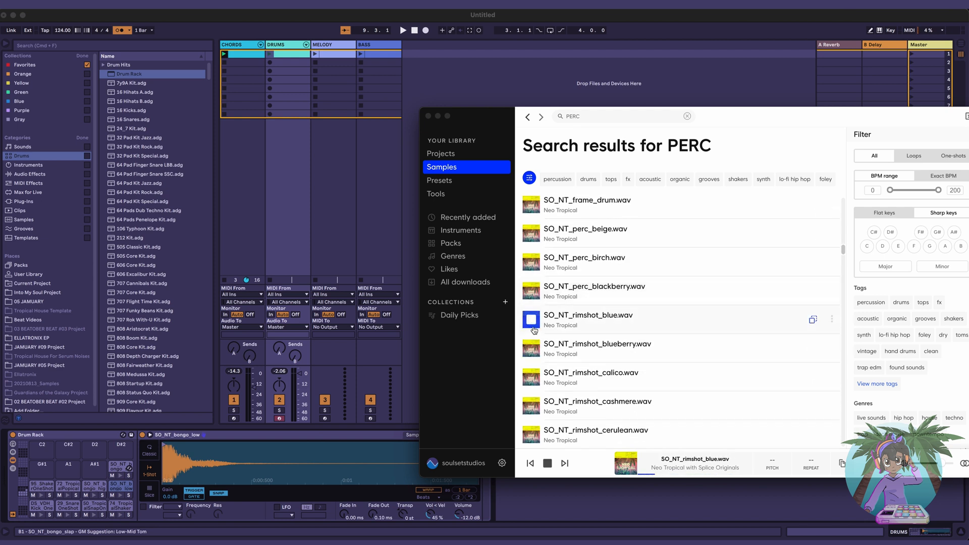
pyautogui.scroll(-2, 534, 331)
pyautogui.click(531, 312)
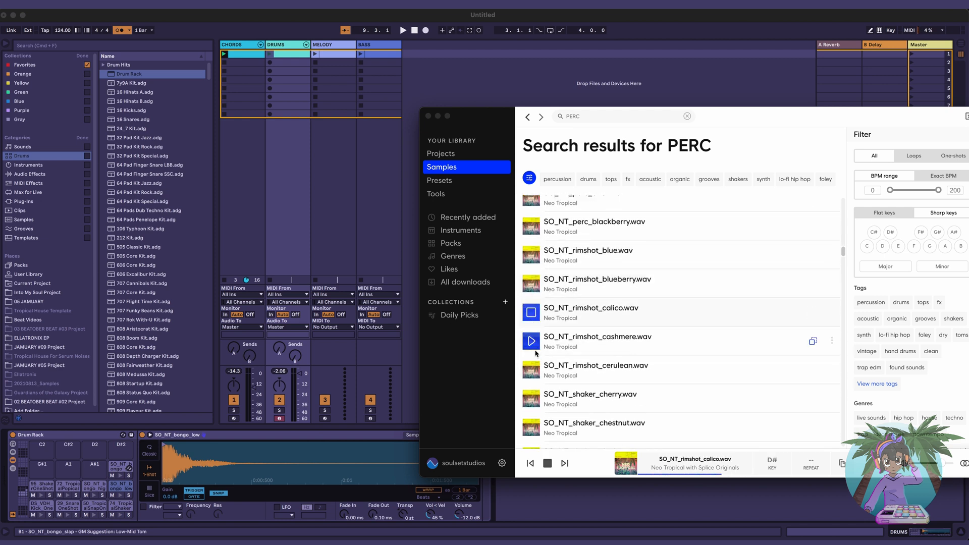
pyautogui.click(532, 370)
pyautogui.scroll(-1, 532, 366)
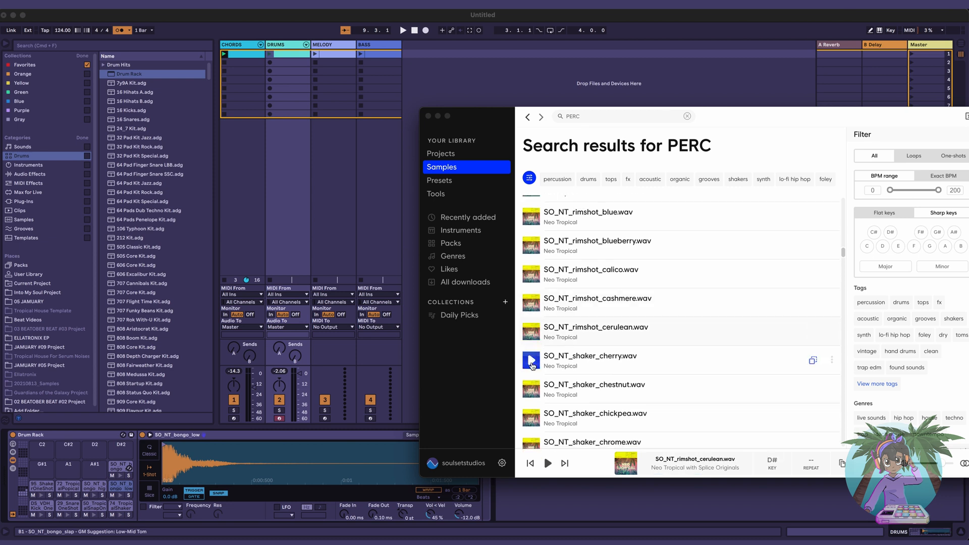
# Step: Audition the Neo Tropical shakers SO_NT_shaker_cherry, chestnut, chickpea, chrome and clementine
pyautogui.click(532, 362)
pyautogui.scroll(-1, 531, 348)
pyautogui.click(532, 339)
pyautogui.scroll(-1, 531, 340)
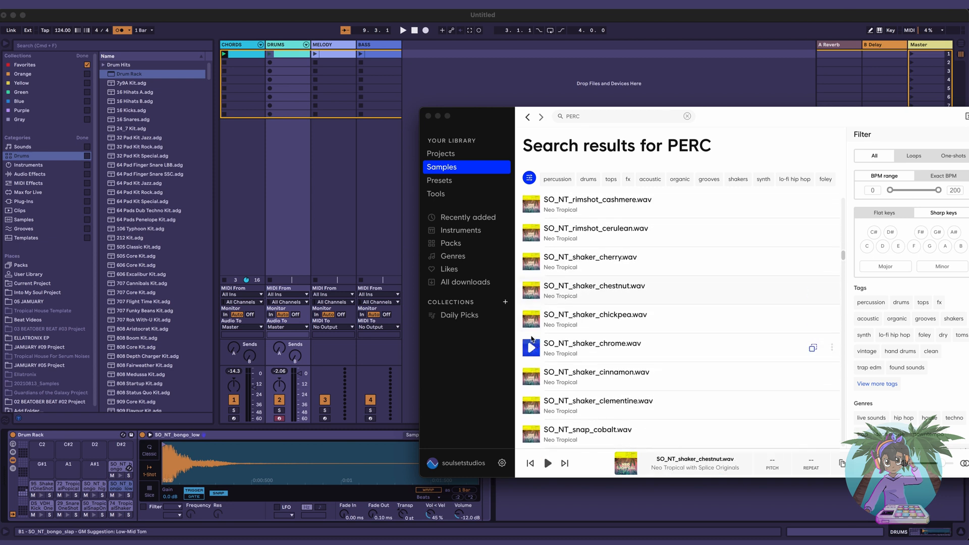
pyautogui.click(531, 319)
pyautogui.click(531, 347)
pyautogui.scroll(-1, 539, 355)
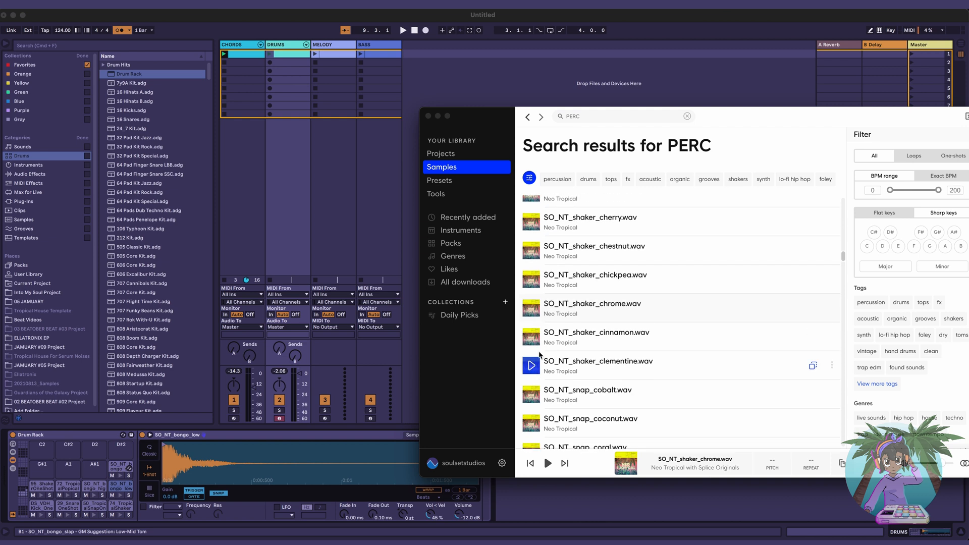
pyautogui.click(531, 364)
pyautogui.scroll(-1, 531, 356)
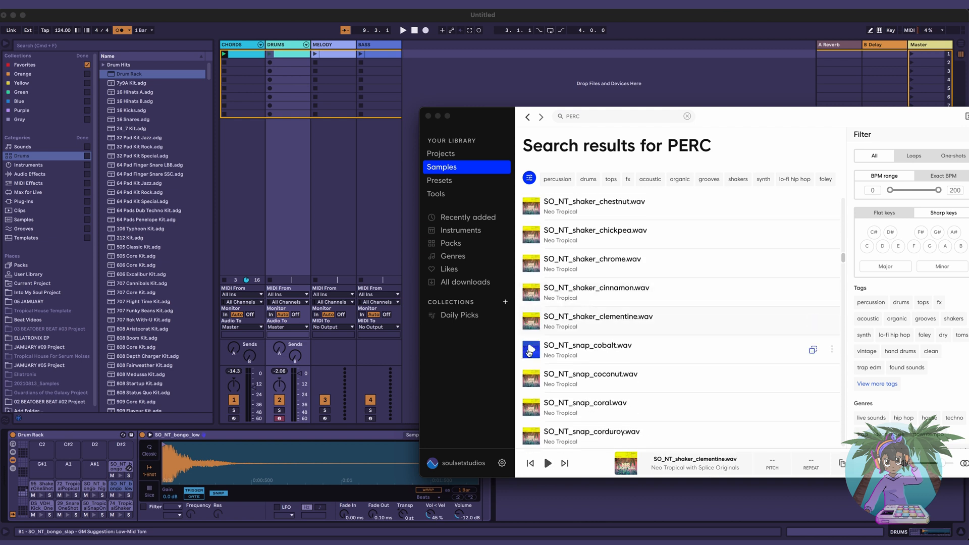
# Step: Compare the Neo Tropical snaps SO_NT_snap_cobalt, coconut, coral and corduroy
pyautogui.click(530, 352)
pyautogui.scroll(-1, 531, 352)
pyautogui.click(531, 323)
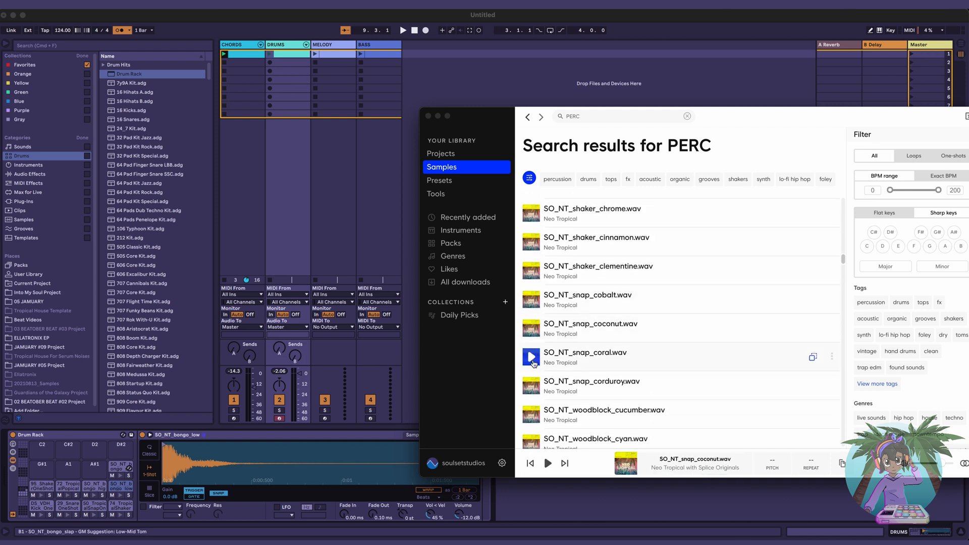
pyautogui.click(531, 357)
pyautogui.click(531, 329)
pyautogui.click(531, 357)
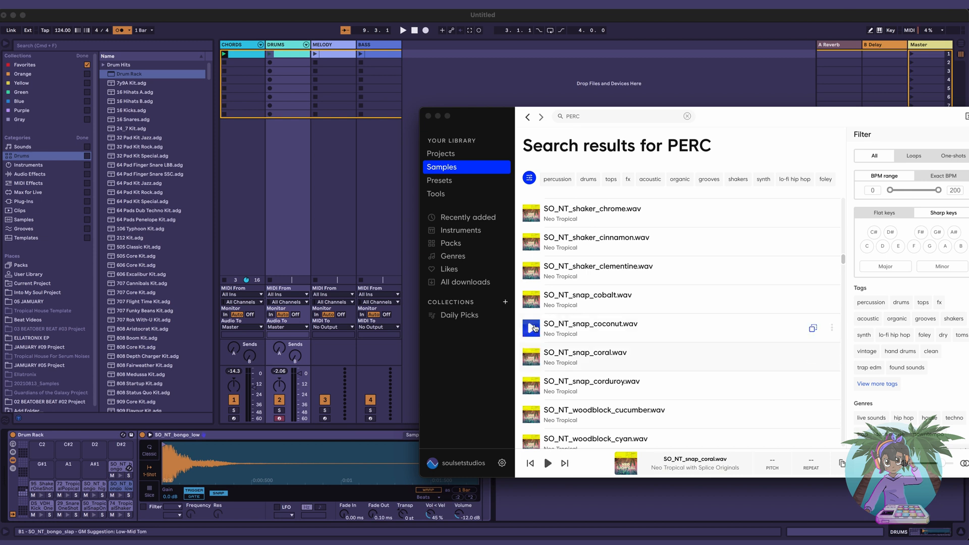
pyautogui.click(531, 386)
# Step: Audition the Tropical Trap percussion samples PL_Perc_02.wav, PL_Perc_06.wav and PL_Perc_03.wav
pyautogui.scroll(-3, 535, 388)
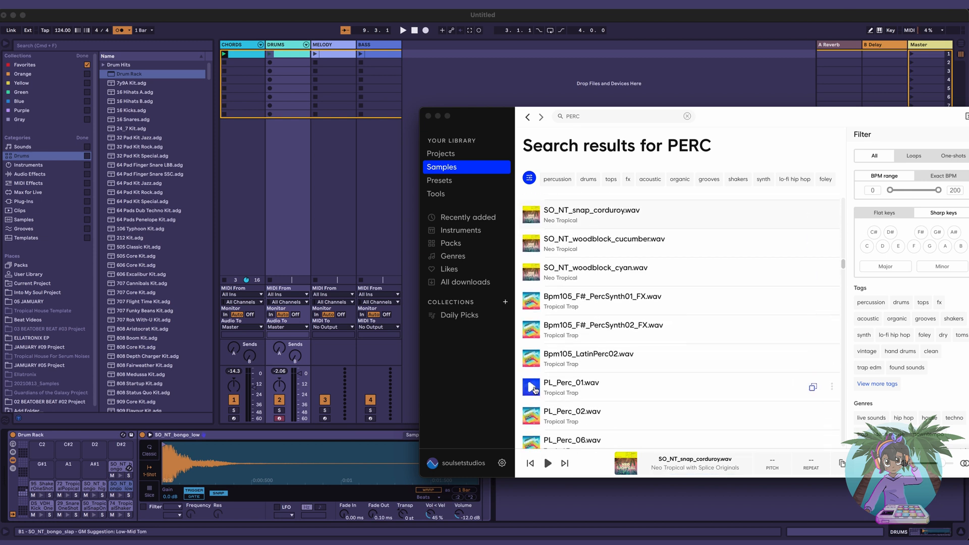
pyautogui.scroll(-1, 534, 389)
pyautogui.click(531, 366)
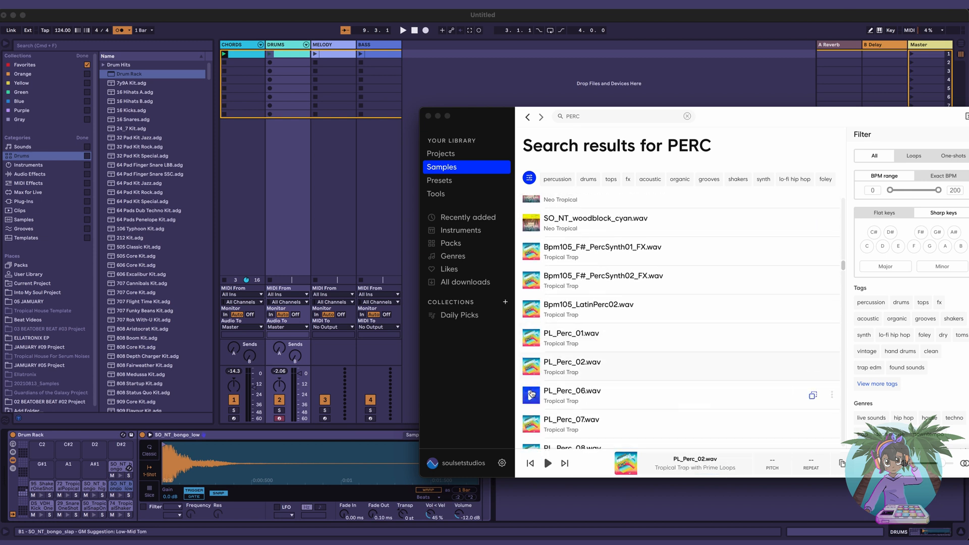
pyautogui.click(531, 393)
pyautogui.scroll(-5, 533, 383)
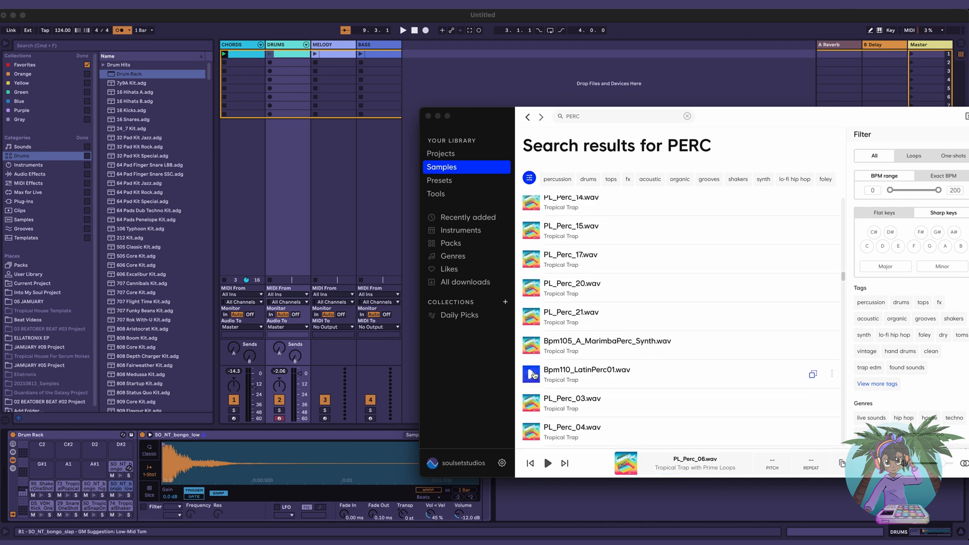
pyautogui.click(533, 376)
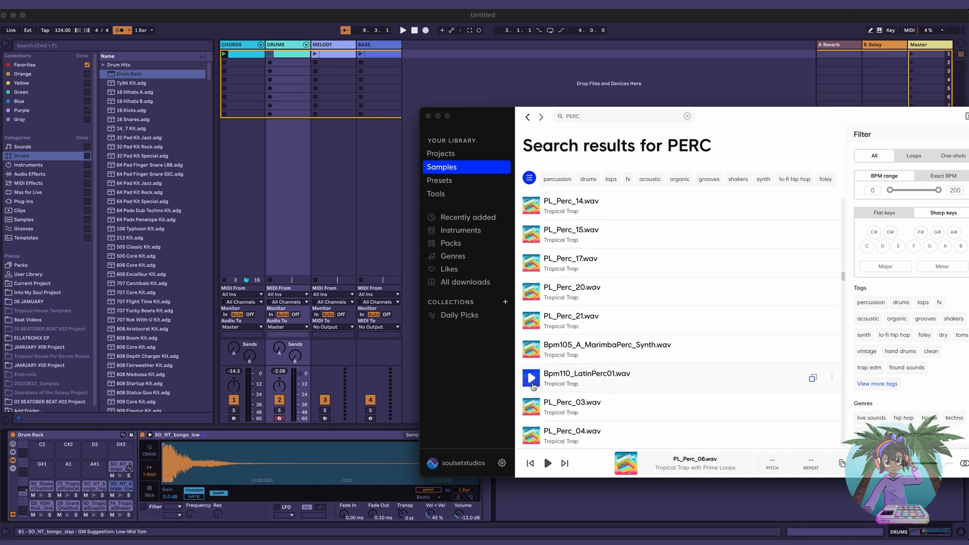
pyautogui.click(532, 408)
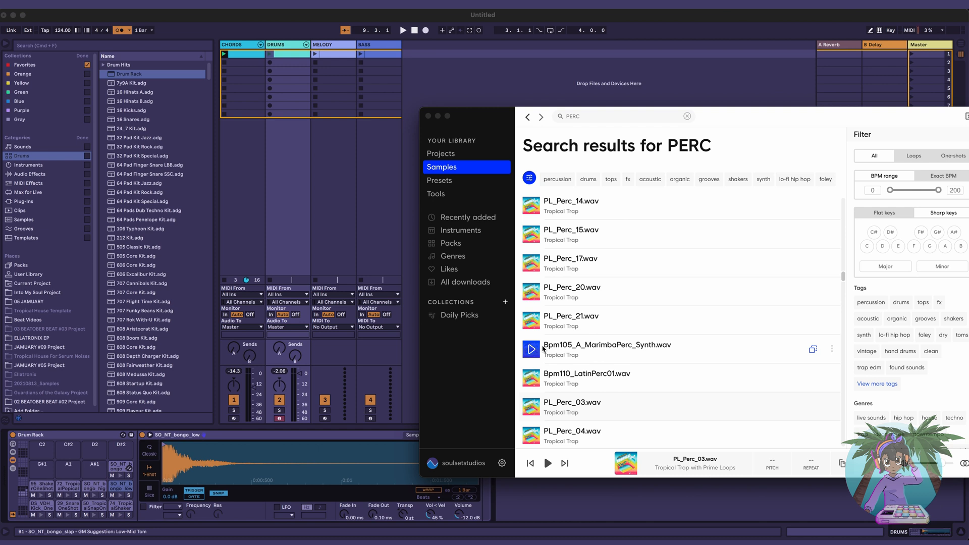
# Step: Audition the Vocal Megapack 12 tambourine one-shot and the shaker one-shots 04 and 03
pyautogui.scroll(-10, 550, 409)
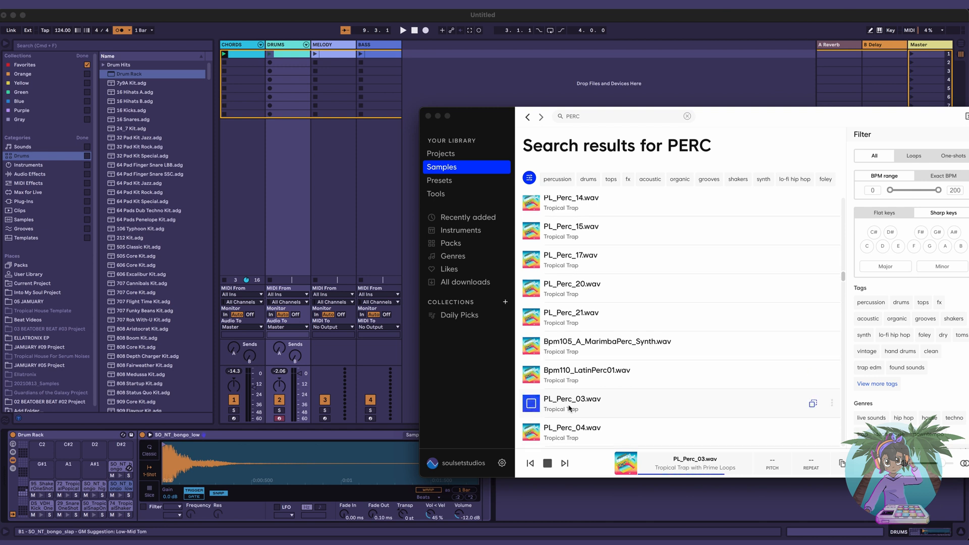
pyautogui.scroll(-6, 569, 408)
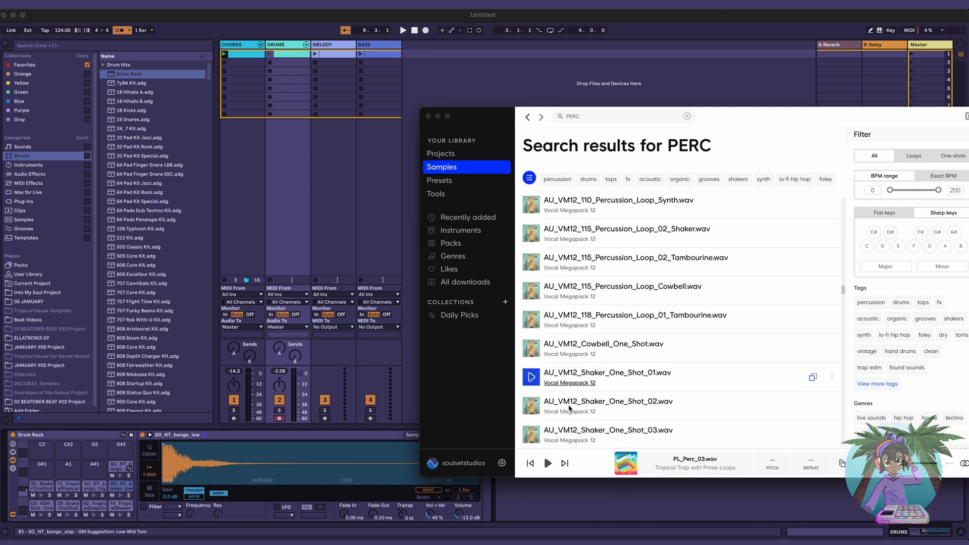
pyautogui.scroll(-4, 570, 408)
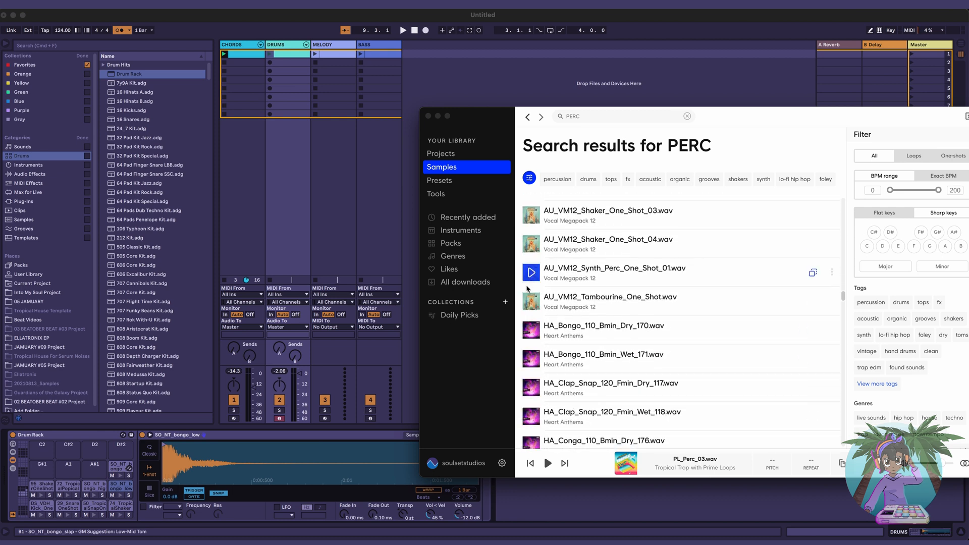
pyautogui.click(531, 301)
pyautogui.click(531, 244)
pyautogui.click(531, 214)
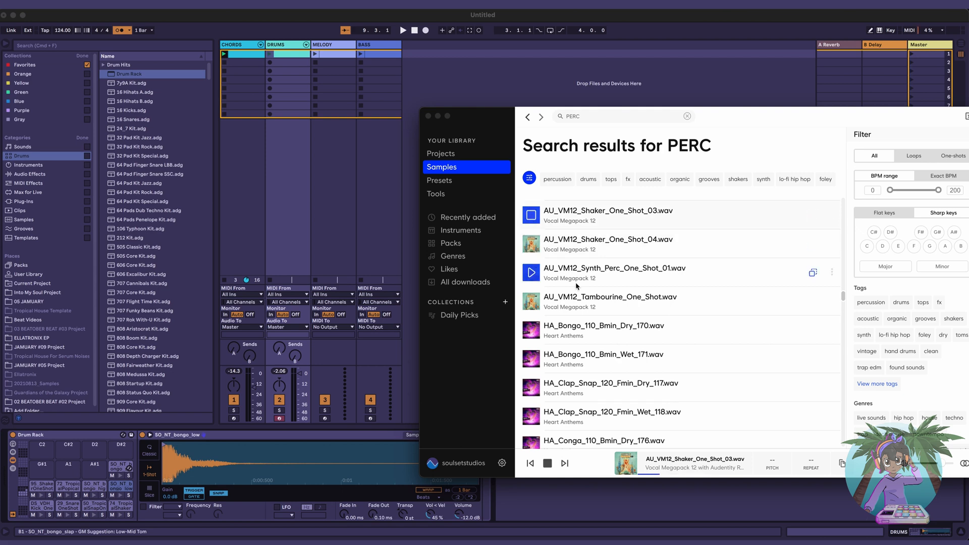
# Step: Look beyond the Heart Anthems loops and audition MVH_Perc_17_Lofty.wav and DHM_Kit_03_Snap.wav from Melodic. Vocal. House
pyautogui.scroll(2, 581, 298)
pyautogui.scroll(-5, 580, 298)
pyautogui.scroll(-10, 581, 297)
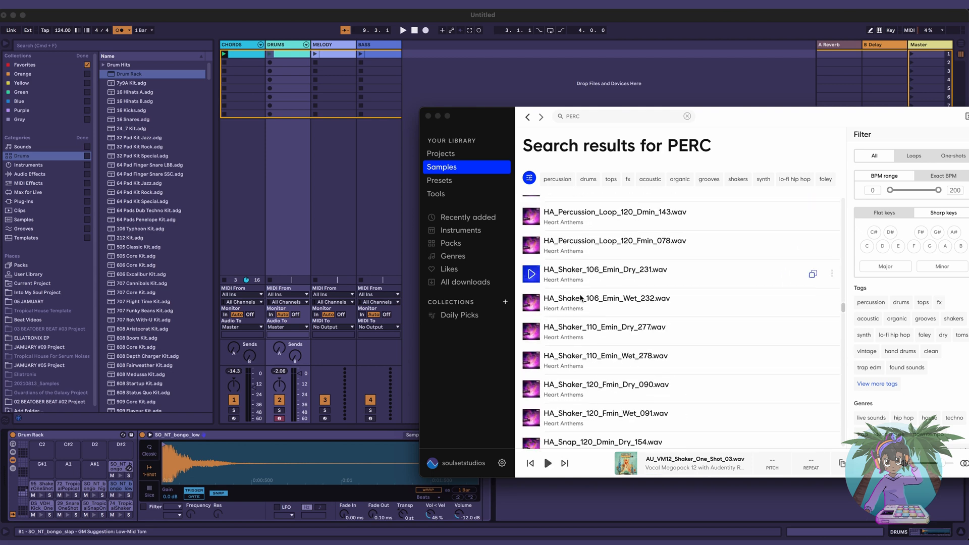
pyautogui.scroll(-5, 581, 298)
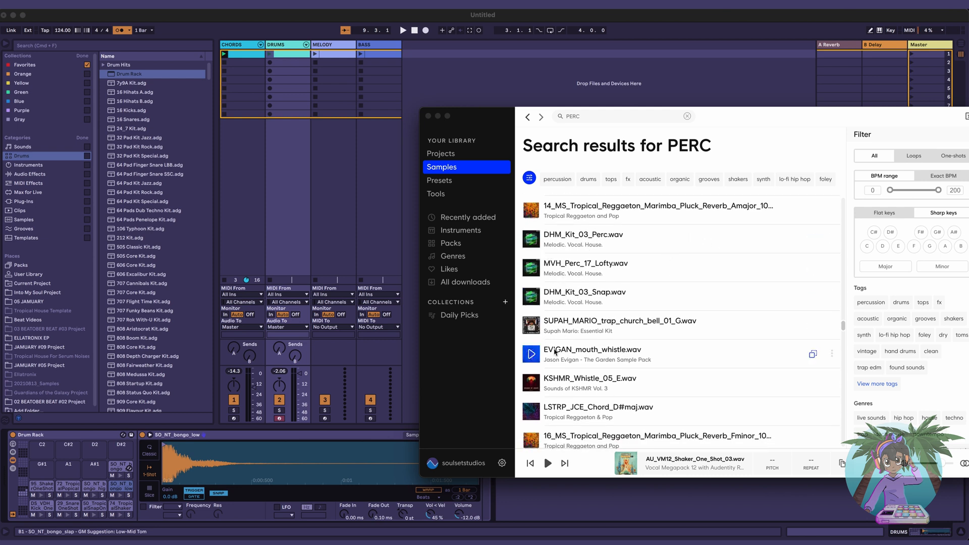
pyautogui.scroll(1, 562, 348)
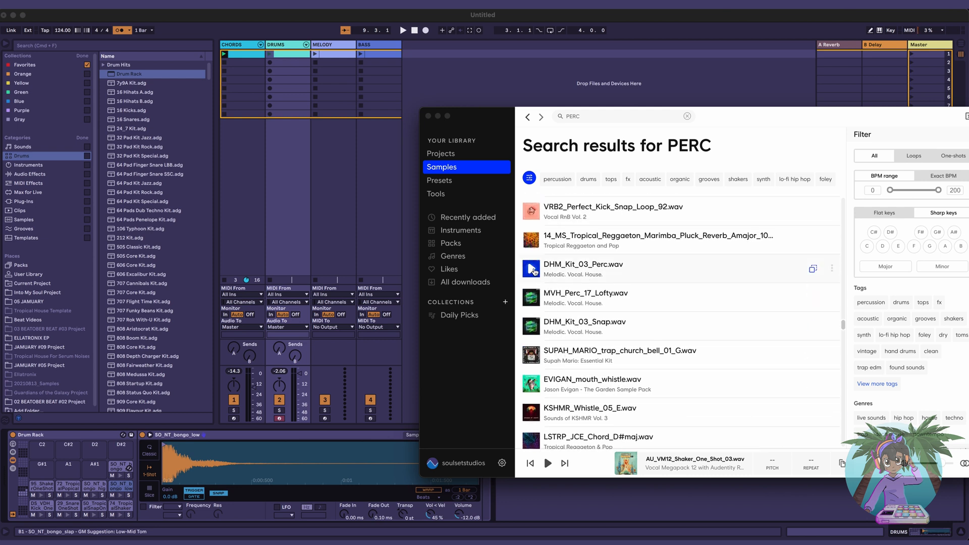
pyautogui.click(531, 297)
pyautogui.click(532, 326)
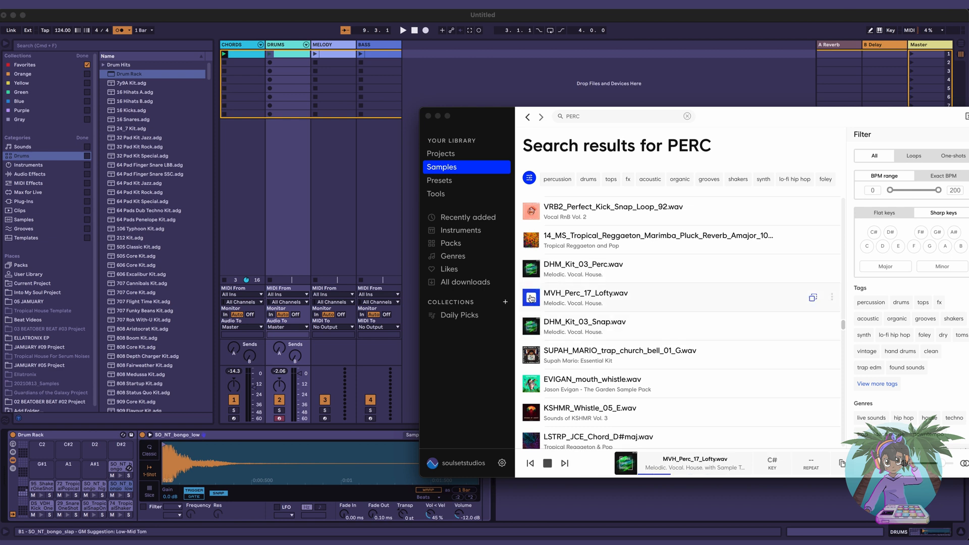
# Step: Audition EVIGAN_mouth_whistle.wav, KSHMR_Whistle_05_E.wav and LSTRP_JCE_Chord_D#maj.wav
pyautogui.scroll(-3, 550, 339)
pyautogui.click(532, 311)
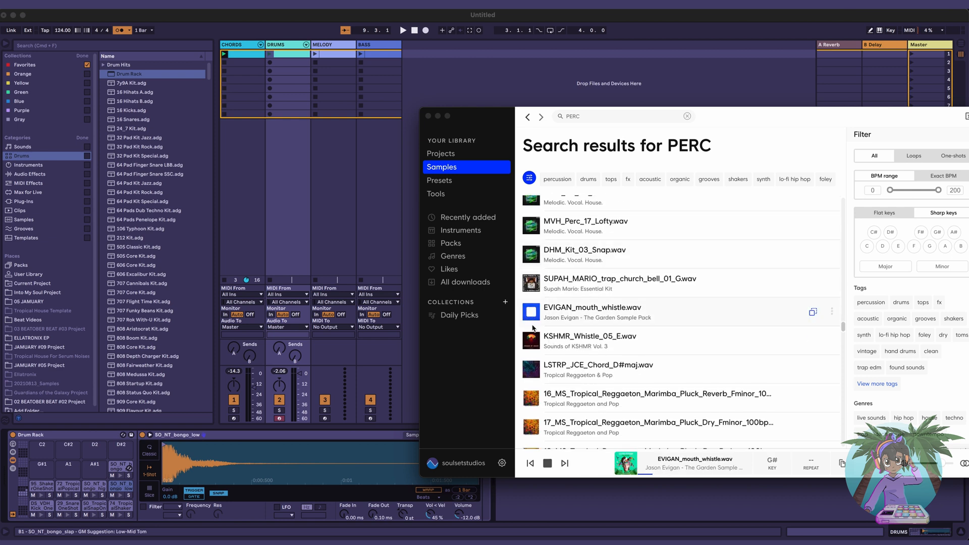
pyautogui.click(534, 339)
pyautogui.scroll(-1, 535, 339)
pyautogui.scroll(-1, 535, 338)
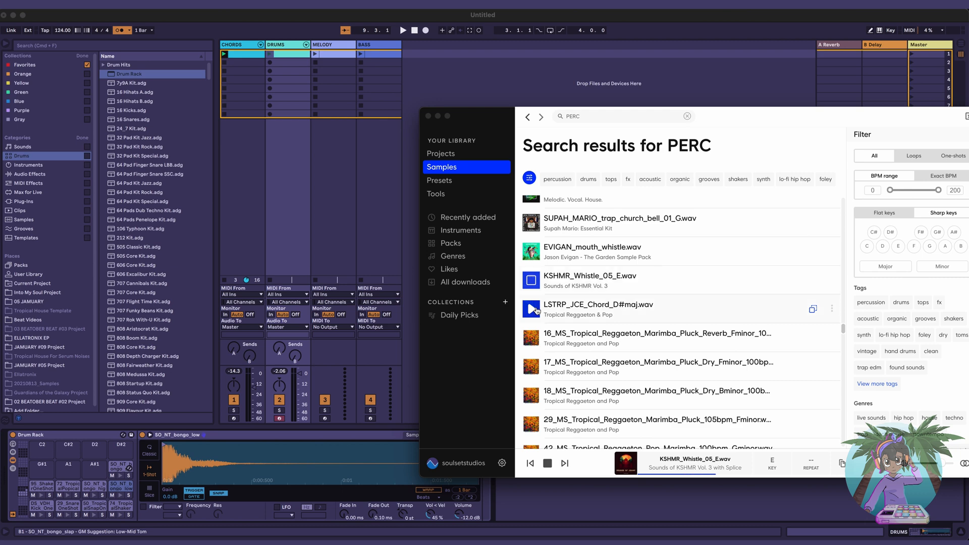
pyautogui.click(536, 310)
pyautogui.scroll(-1, 554, 351)
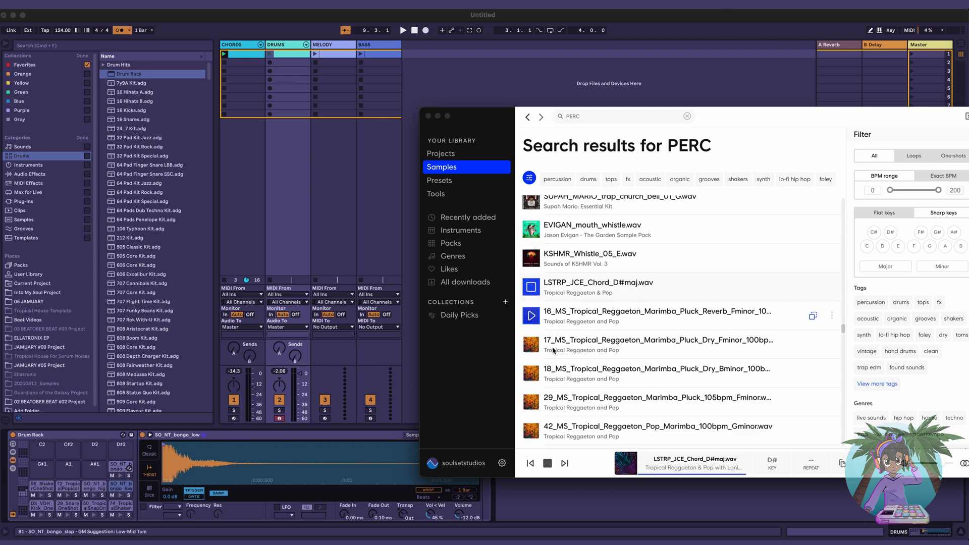
# Step: Audition the Tropika samples 76_TropicalSnapOneShot, 52_PecussionFill_110bpm and 68_TropicalMalletOneShot_A
pyautogui.scroll(-10, 554, 351)
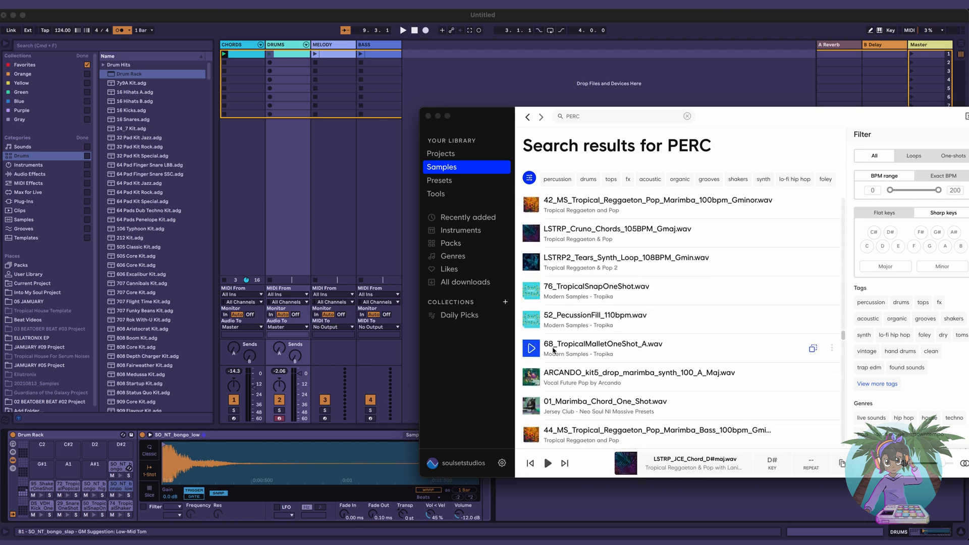
pyautogui.click(534, 291)
pyautogui.click(534, 321)
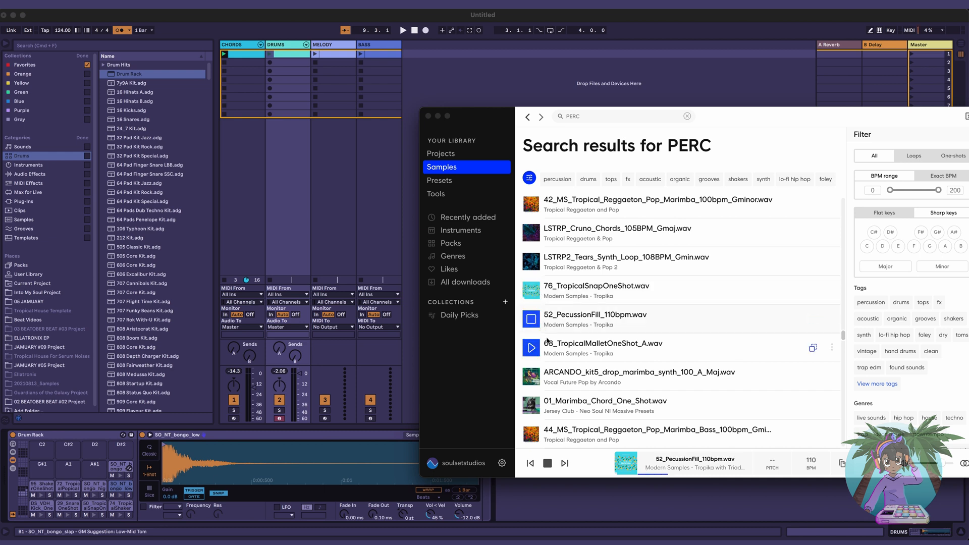
pyautogui.click(541, 348)
pyautogui.scroll(-8, 540, 348)
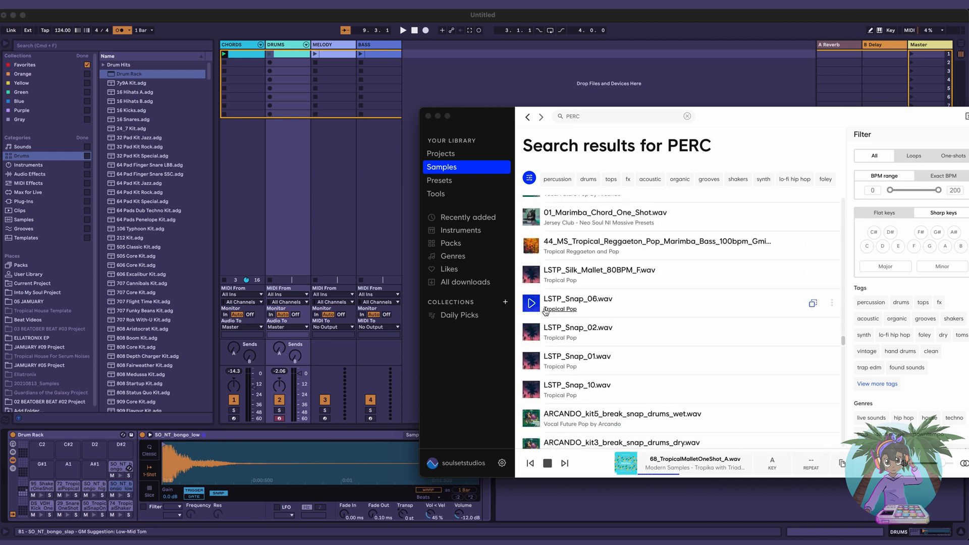
# Step: Audition the Tropical Pop snaps LSTP_Snap_06, LSTP_Snap_02, LSTP_Snap_01 and LSTP_Snap_10
pyautogui.click(531, 303)
pyautogui.click(532, 332)
pyautogui.click(533, 361)
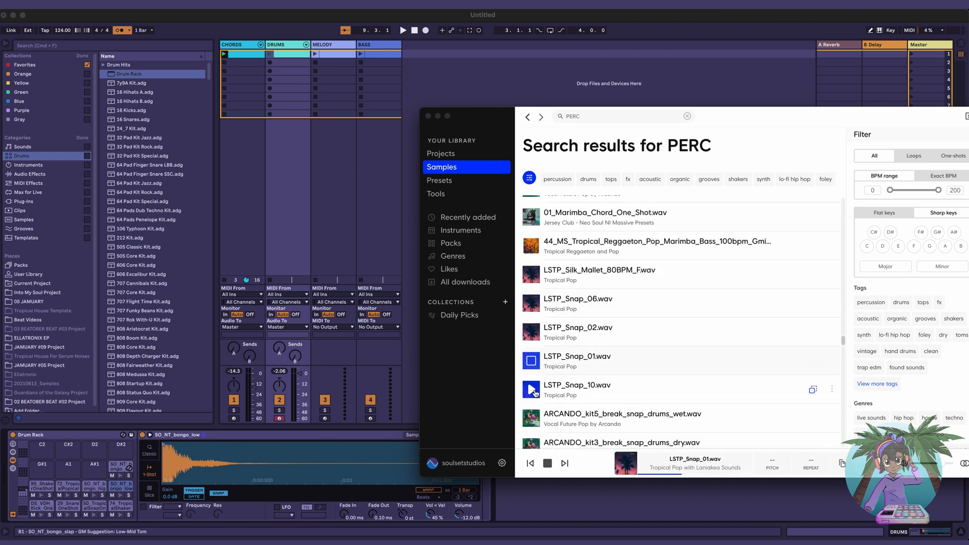
pyautogui.click(534, 388)
# Step: Compare LSTP_Snap_02.wav with LSTP_Snap_10.wav, and load LSTP_Snap_02.wav onto the G#1 pad of the Drum Rack
pyautogui.click(531, 332)
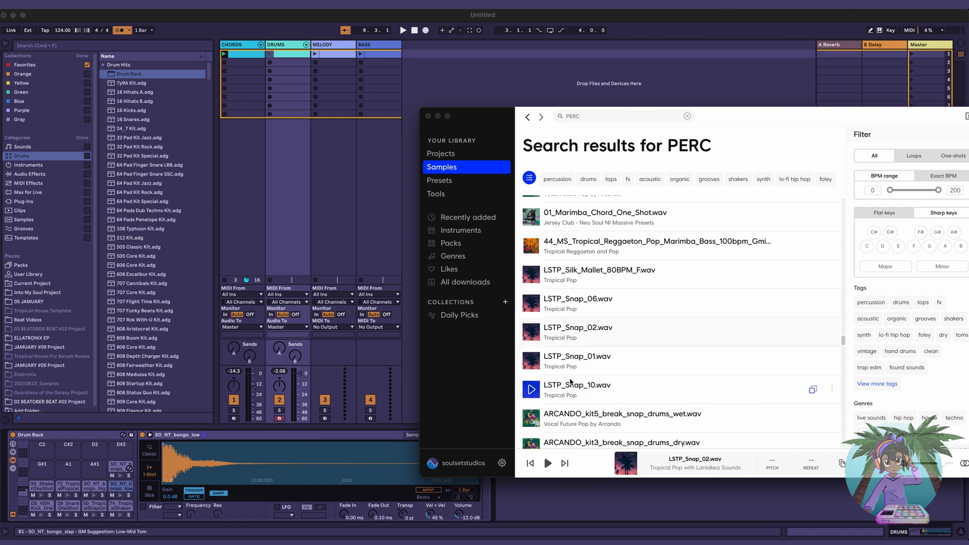
pyautogui.click(534, 389)
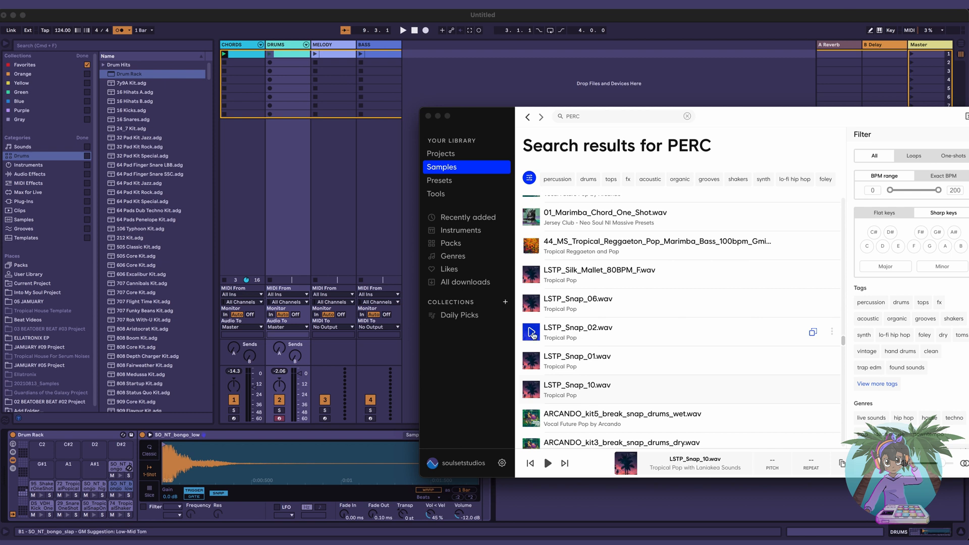
pyautogui.moveTo(578, 331); pyautogui.dragTo(42, 467)
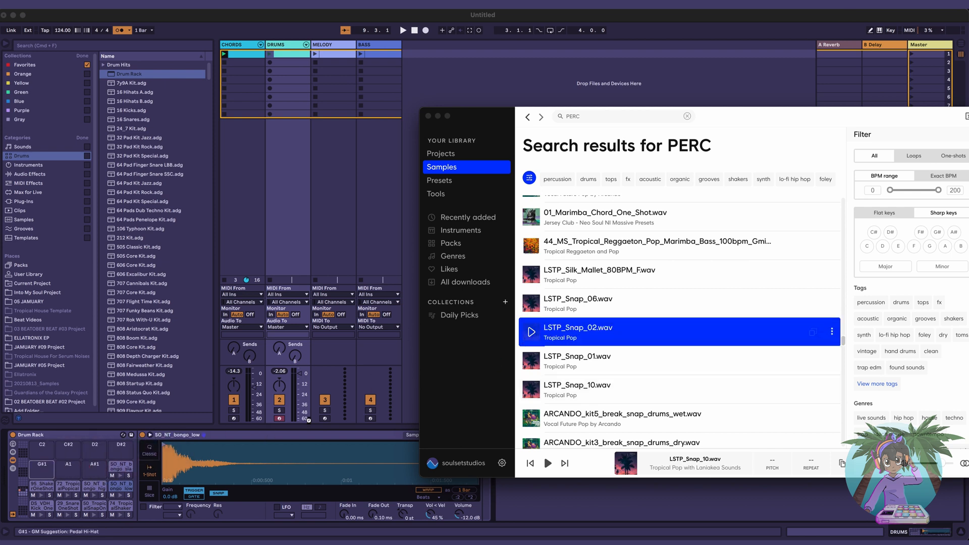
# Step: Load LSTP_Snap_01.wav onto the A1 pad and LSTP_Snap_10.wav onto the A#1 pad of the Drum Rack
pyautogui.moveTo(587, 357); pyautogui.dragTo(68, 467)
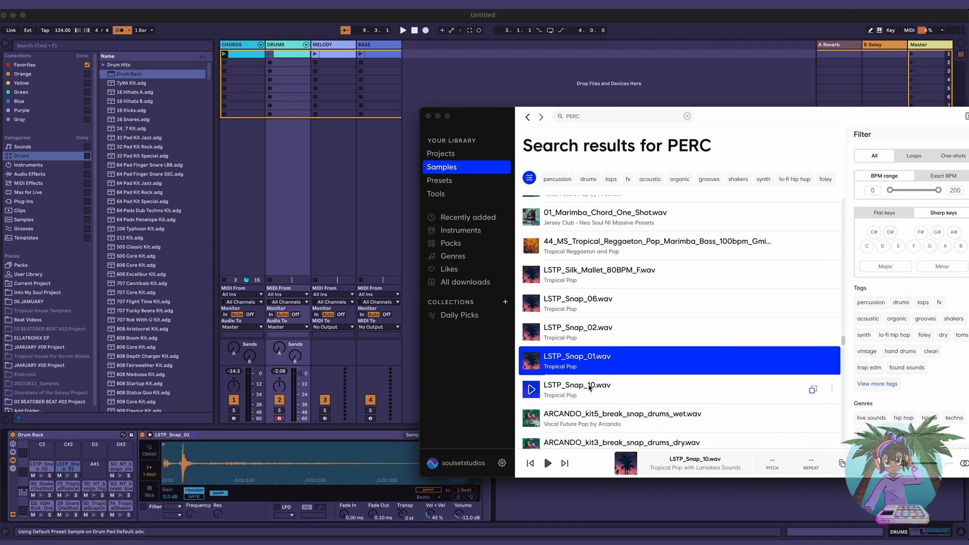
pyautogui.moveTo(585, 388); pyautogui.dragTo(96, 470)
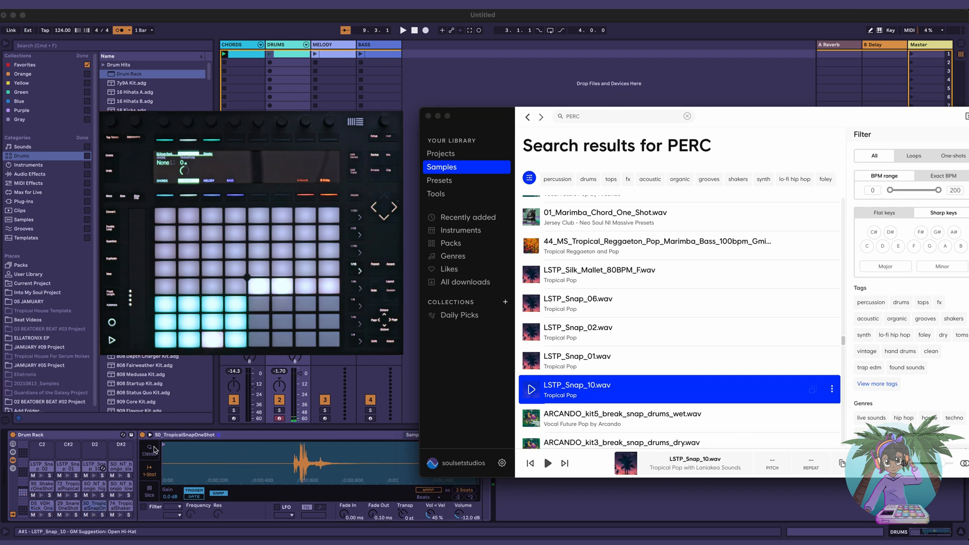
# Step: Trim the start and end of the 50_TropicalSnapOneShot sample closely around its snap transient
pyautogui.click(170, 450)
pyautogui.moveTo(167, 446); pyautogui.dragTo(292, 447)
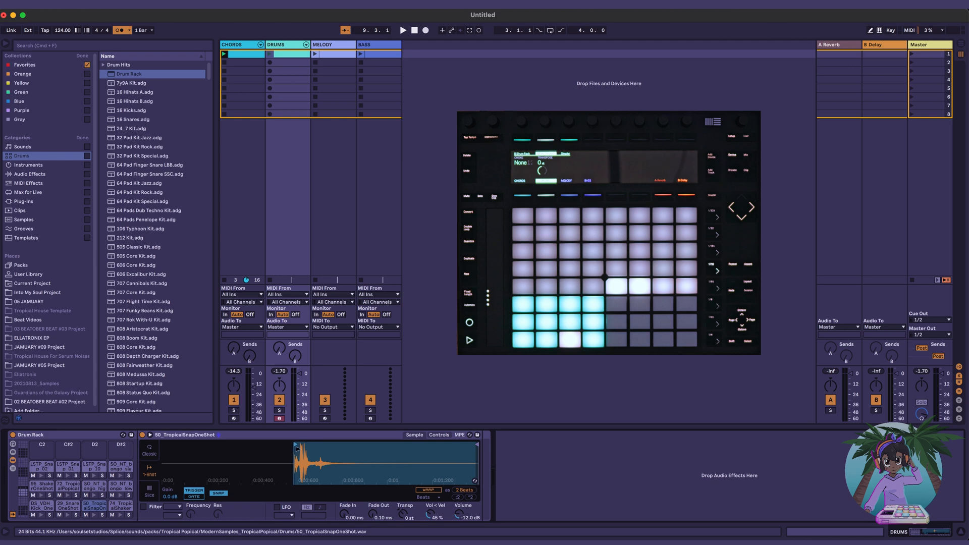
pyautogui.moveTo(477, 463); pyautogui.dragTo(314, 463)
pyautogui.scroll(5, 303, 453)
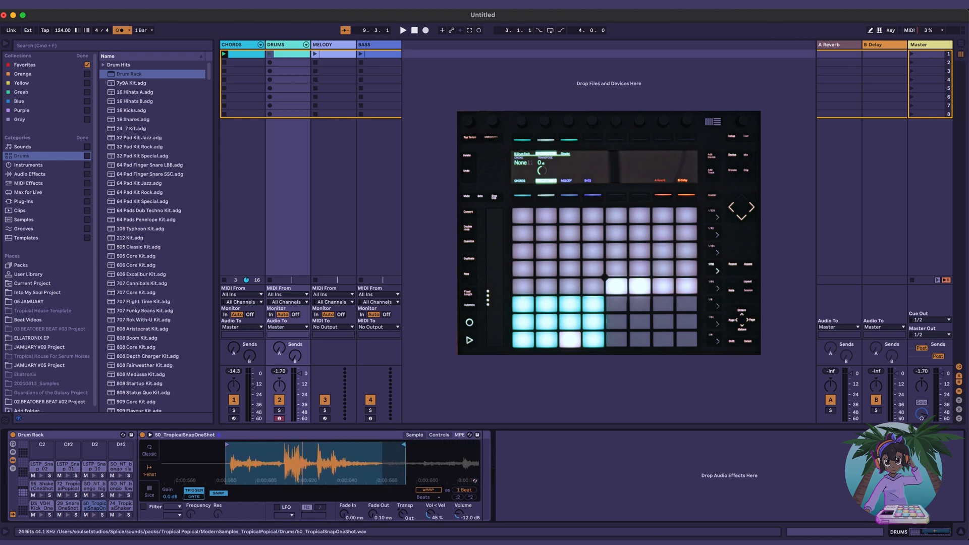
pyautogui.scroll(5, 185, 453)
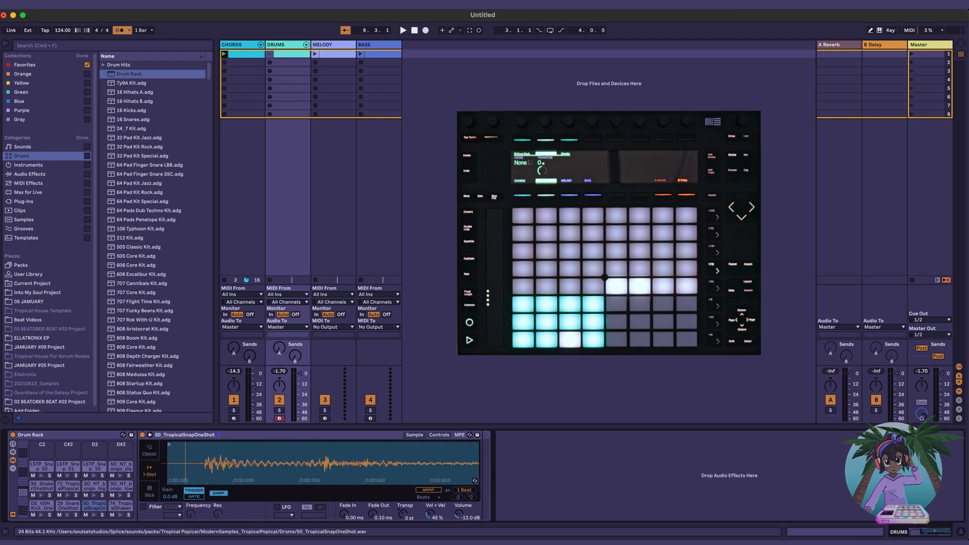
pyautogui.moveTo(227, 446)
pyautogui.mouseDown()
pyautogui.moveTo(292, 449)
pyautogui.moveTo(280, 448)
pyautogui.mouseUp()
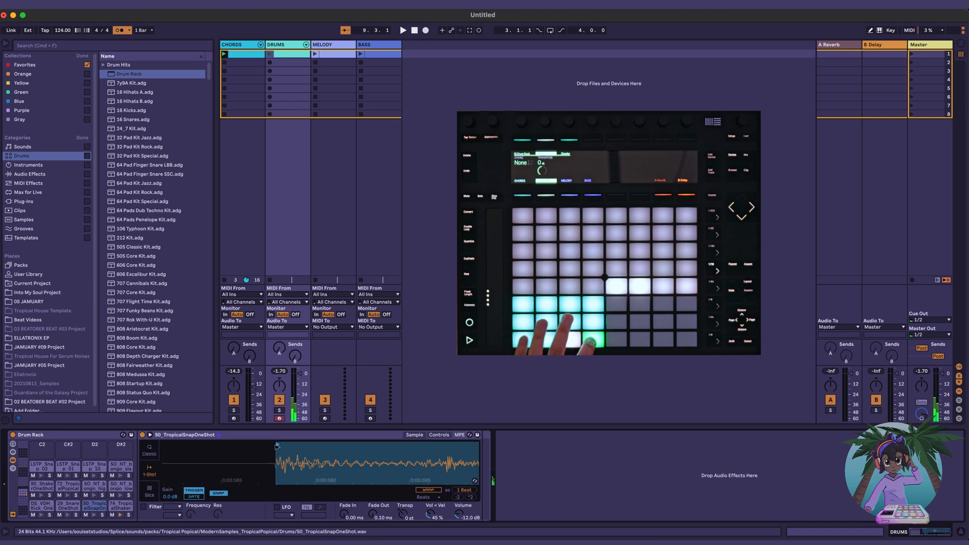
# Step: Trim the silent lead-in of LSTP_Snap_01 and LSTP_Snap_02 by moving their sample starts closer to the snap
pyautogui.click(40, 472)
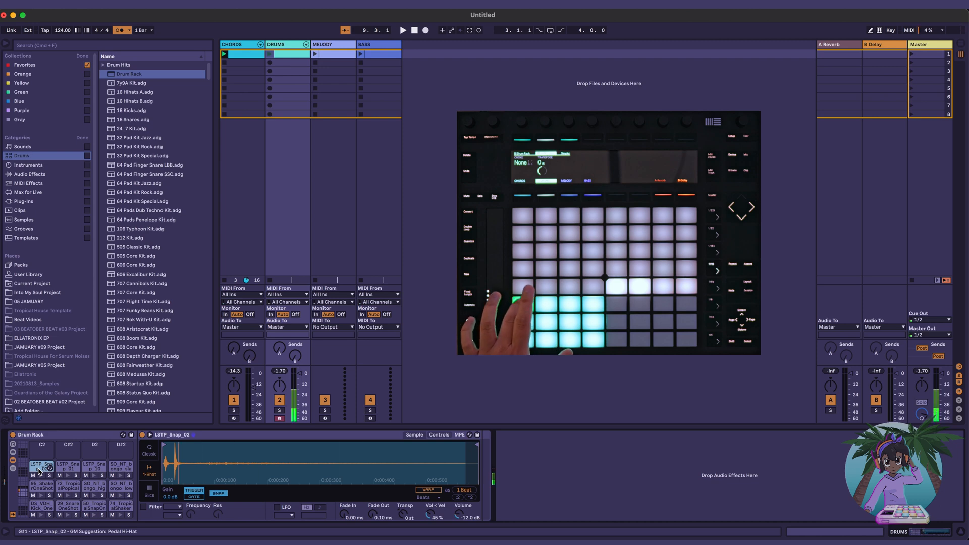
pyautogui.click(60, 472)
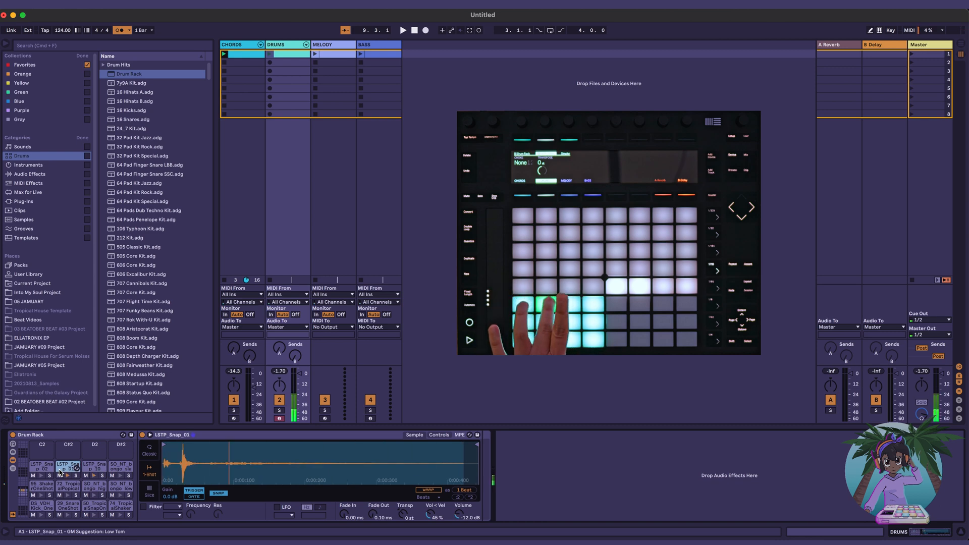
pyautogui.moveTo(171, 447)
pyautogui.mouseDown()
pyautogui.moveTo(170, 475)
pyautogui.moveTo(172, 445)
pyautogui.mouseUp()
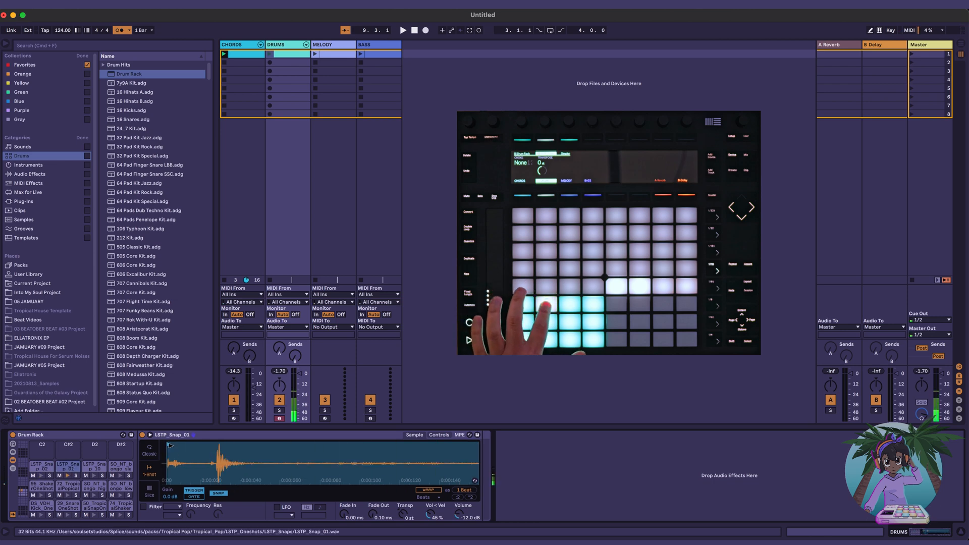
pyautogui.moveTo(170, 446); pyautogui.dragTo(170, 485)
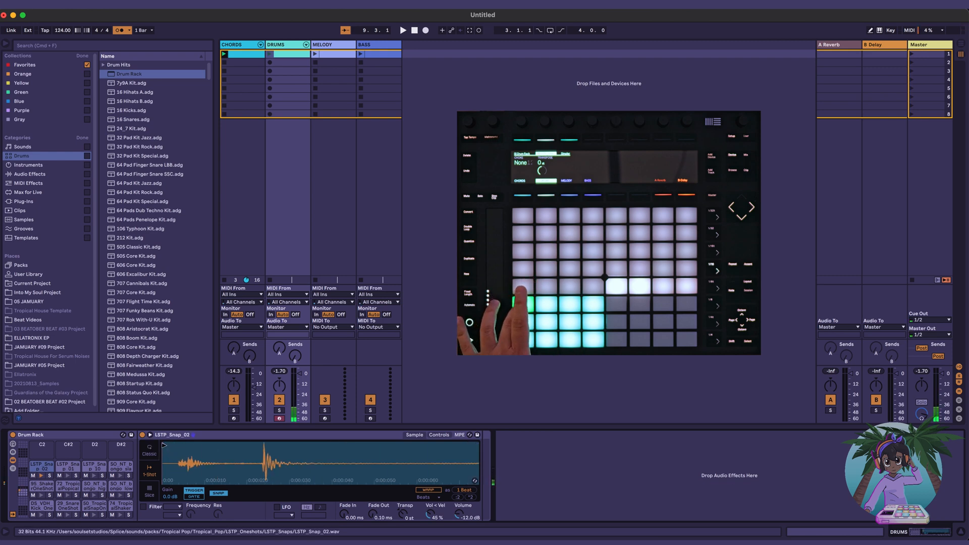
pyautogui.moveTo(164, 445); pyautogui.dragTo(303, 494)
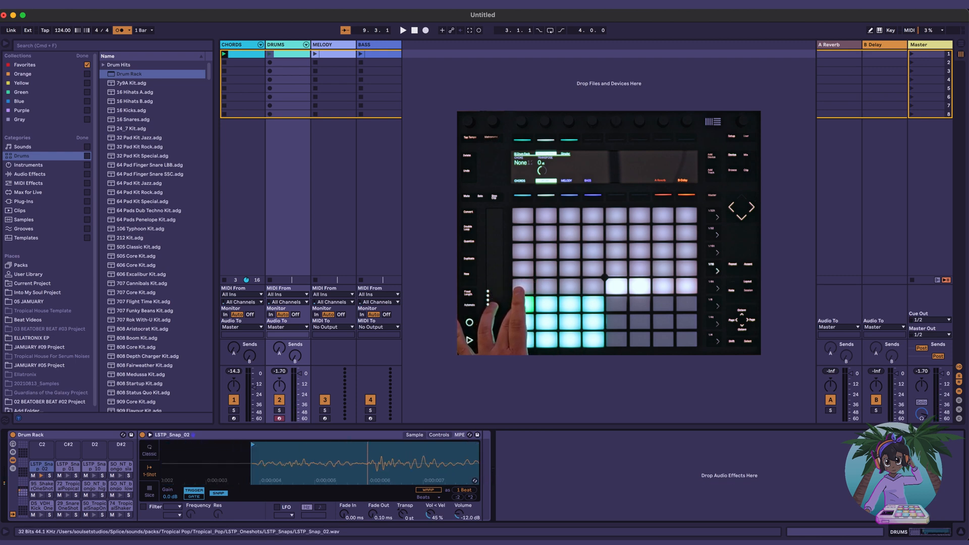
pyautogui.moveTo(254, 446); pyautogui.dragTo(261, 446)
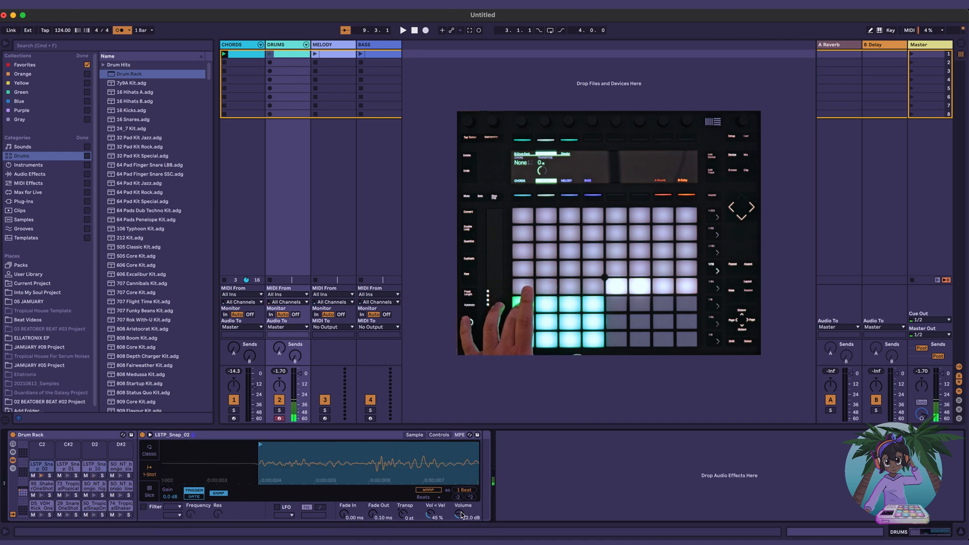
# Step: Raise the pad volumes, with LSTP_Snap_01 at -0.56 dB, LSTP_Snap_10 at 1.71 dB and SO_NT_bongo_slap at 1.69 dB
pyautogui.moveTo(459, 514); pyautogui.dragTo(459, 512)
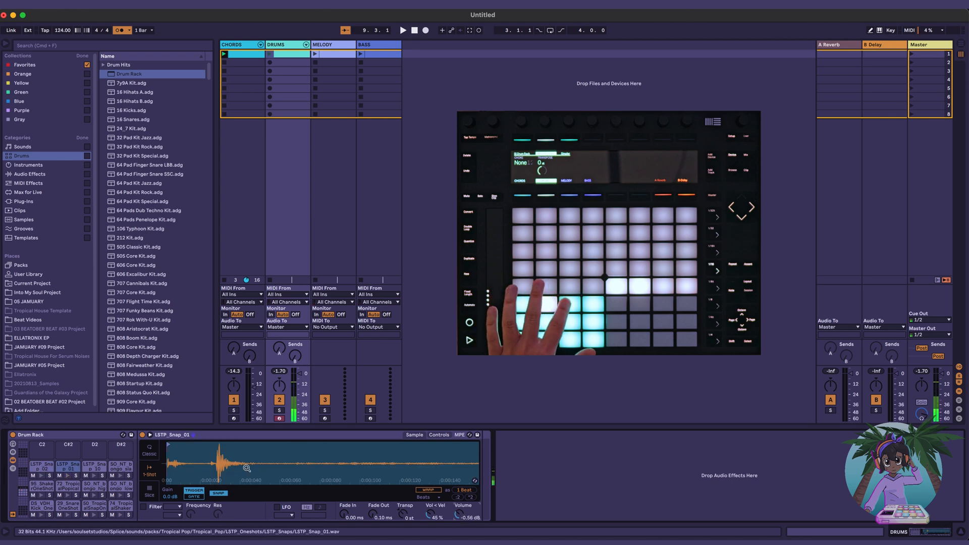
pyautogui.click(101, 468)
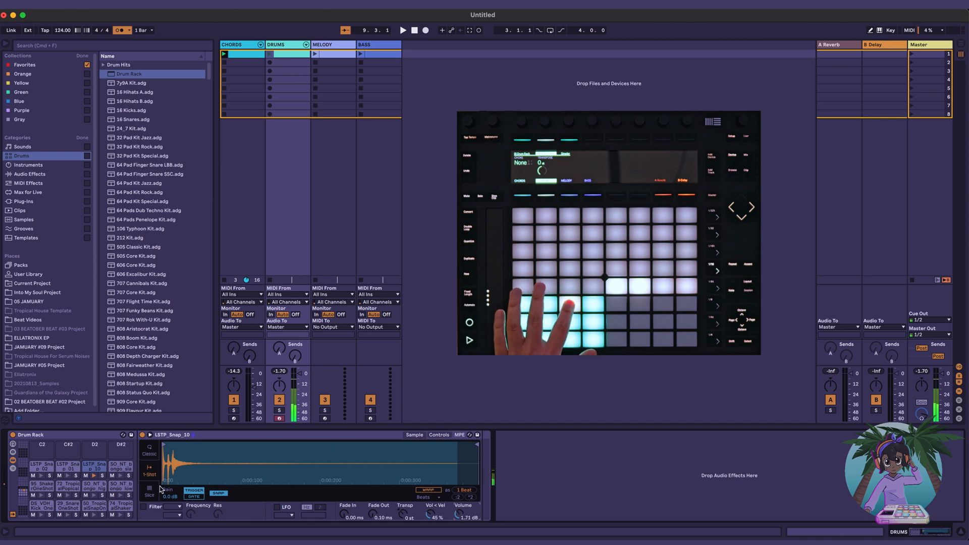
pyautogui.click(121, 467)
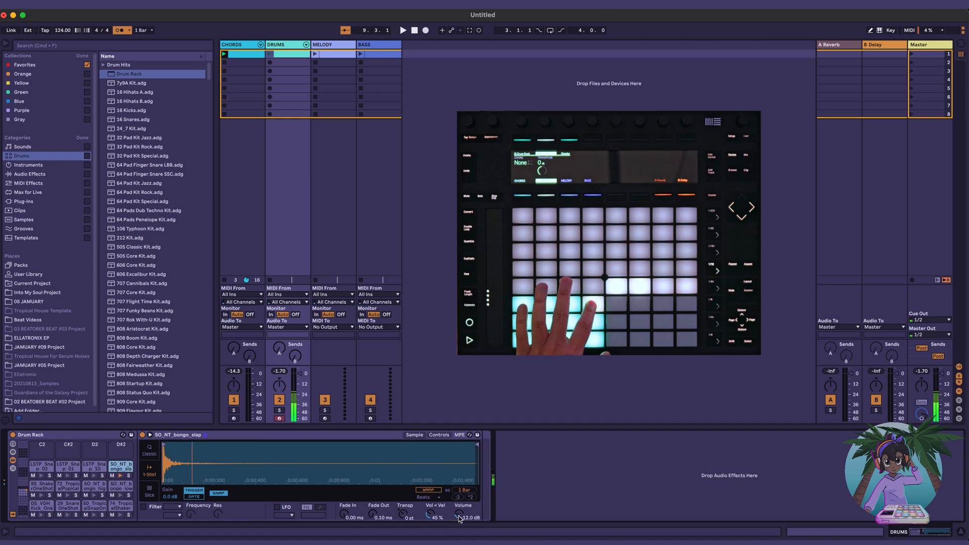
pyautogui.moveTo(460, 519); pyautogui.dragTo(460, 494)
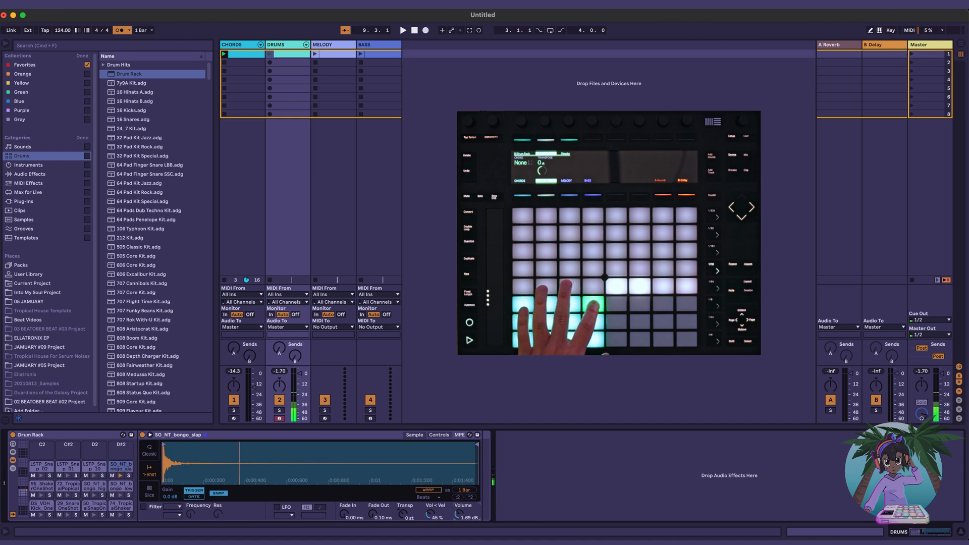
# Step: Check the 95_ShakerOneShot and 72_TropicalPopicalShakerOneShot pads, and try the drum kit against the playing chords
pyautogui.click(42, 487)
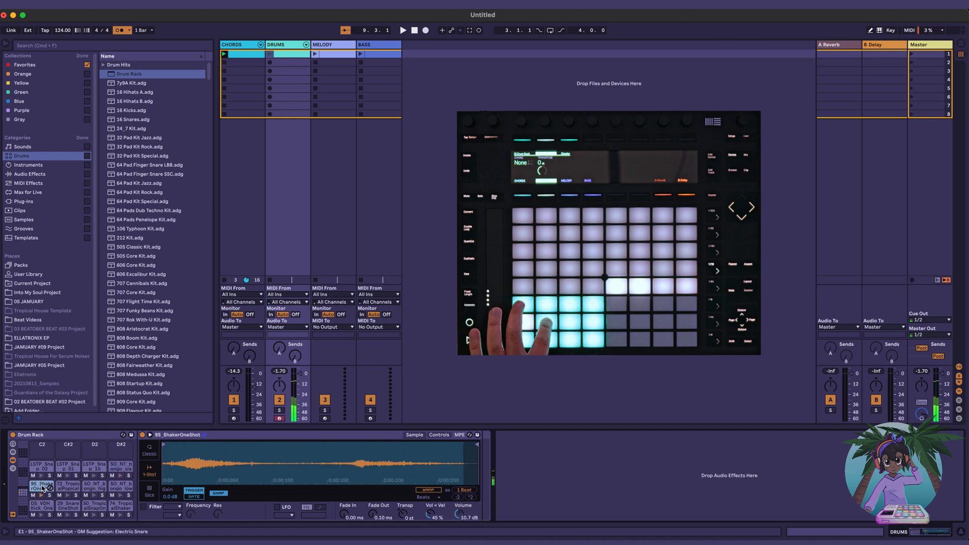
pyautogui.click(68, 488)
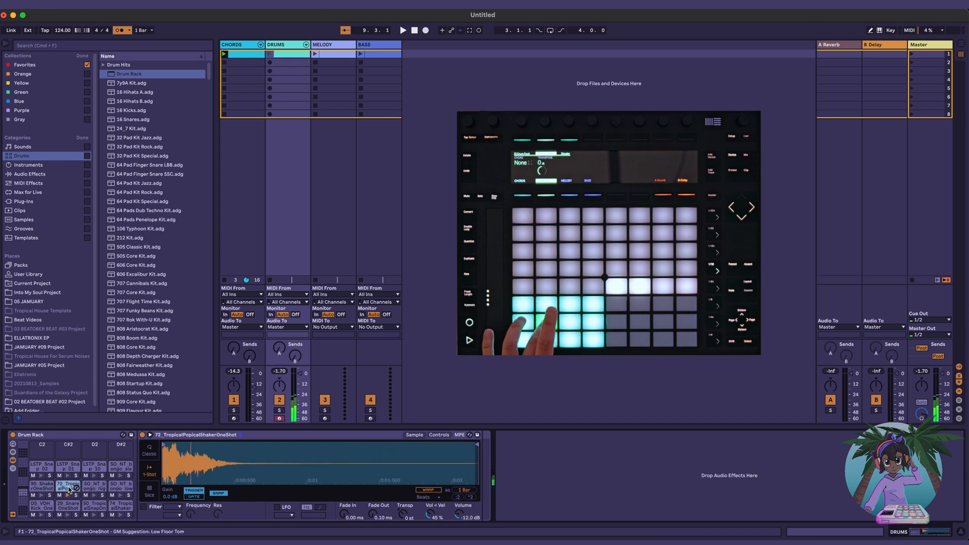
pyautogui.moveTo(176, 453)
pyautogui.mouseDown()
pyautogui.moveTo(176, 497)
pyautogui.moveTo(176, 453)
pyautogui.mouseUp()
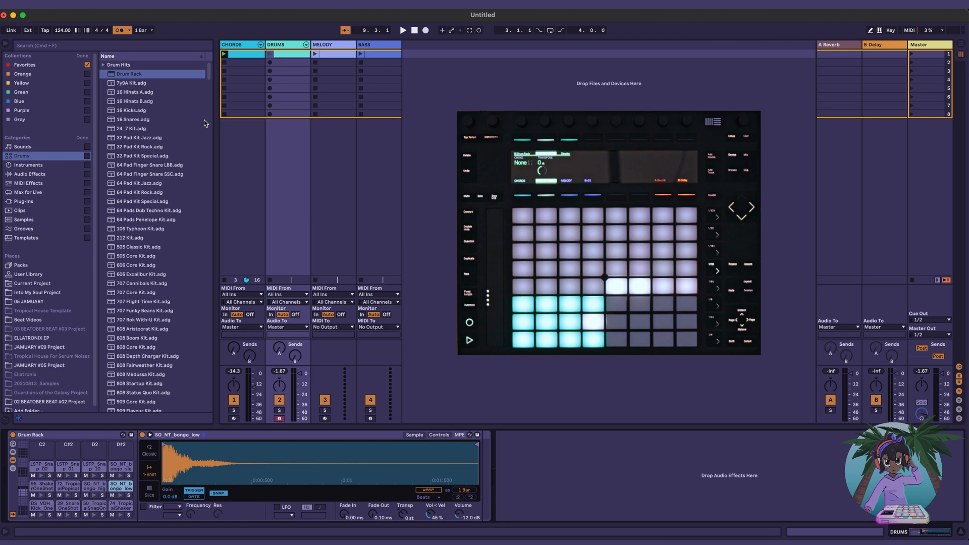
pyautogui.press('space')
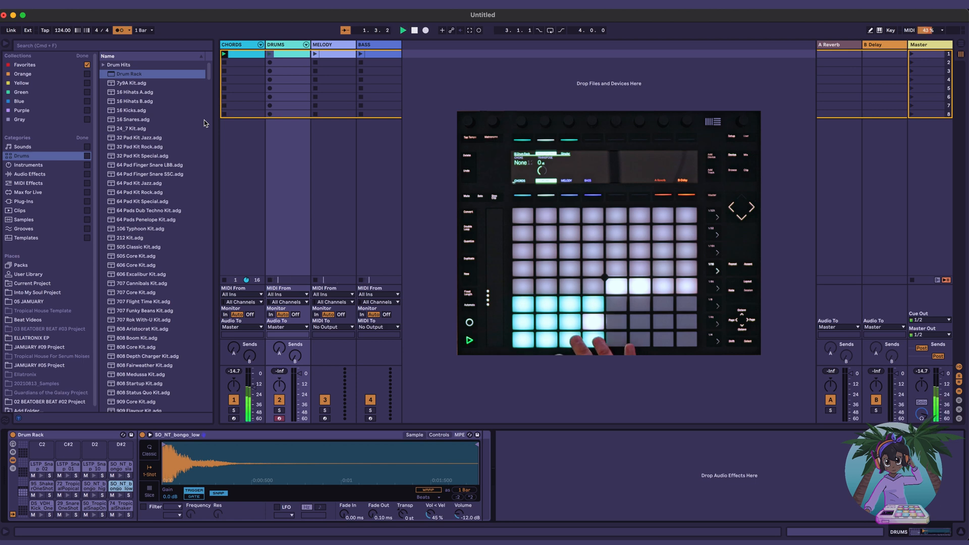
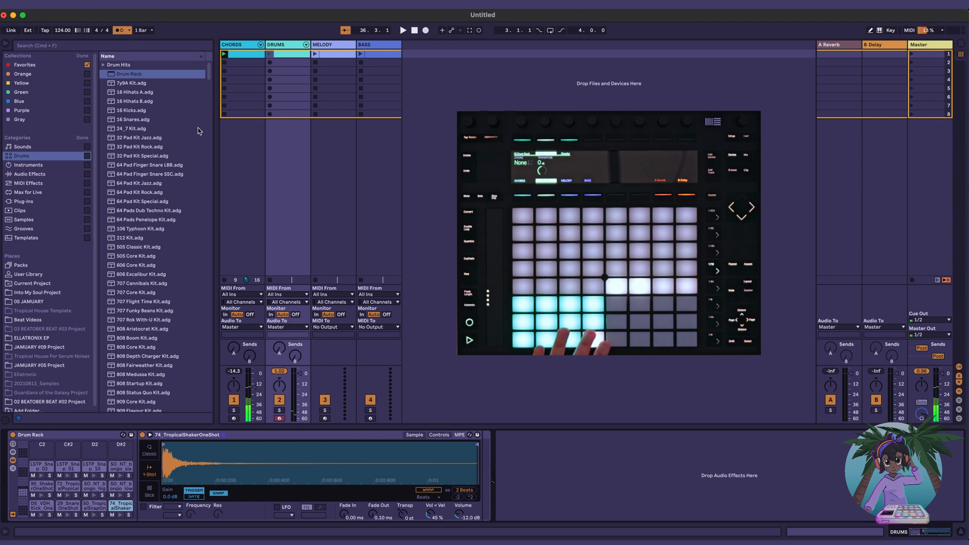
# Step: Set 74_TropicalShakerOneShot to 5.14 dB volume and 72_TropicalPopicalShakerOneShot to -3.0 dB gain, balancing the latter's volume against the chords
pyautogui.moveTo(459, 514); pyautogui.dragTo(459, 503)
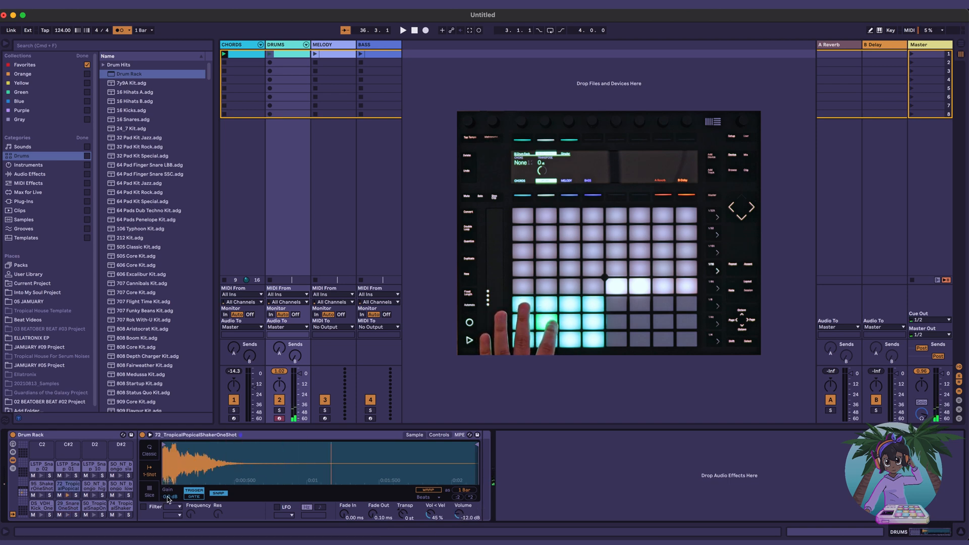
pyautogui.moveTo(170, 497)
pyautogui.mouseDown()
pyautogui.moveTo(170, 511)
pyautogui.moveTo(171, 502)
pyautogui.mouseUp()
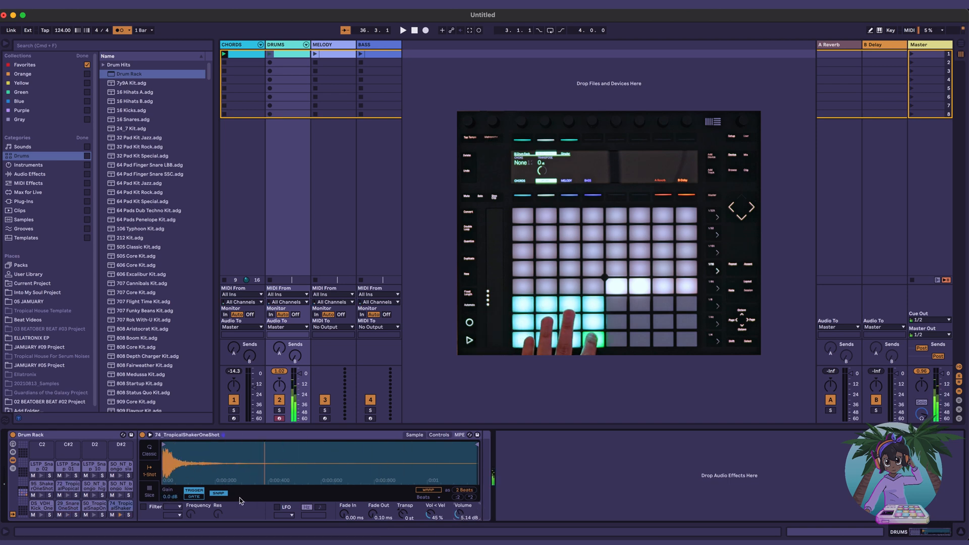
pyautogui.moveTo(175, 498); pyautogui.dragTo(175, 506)
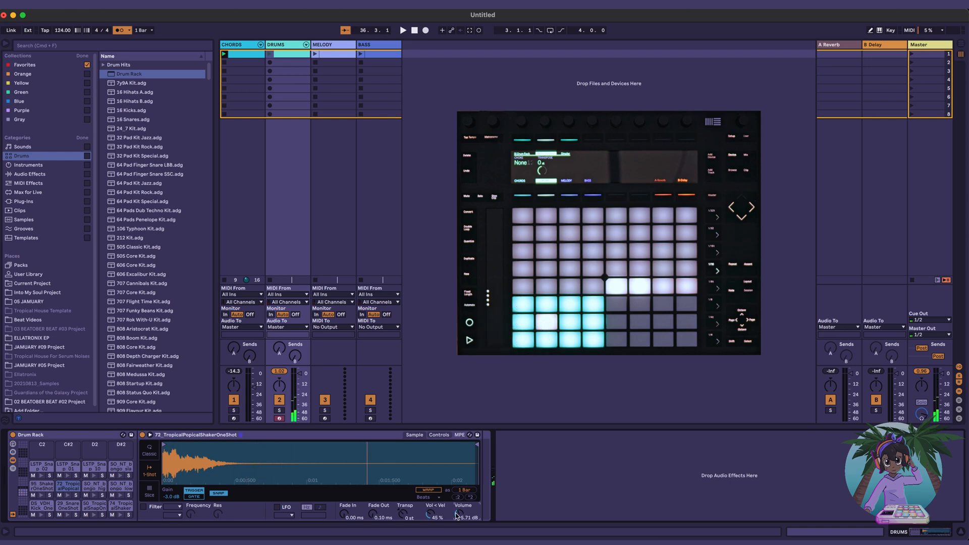
pyautogui.press('space')
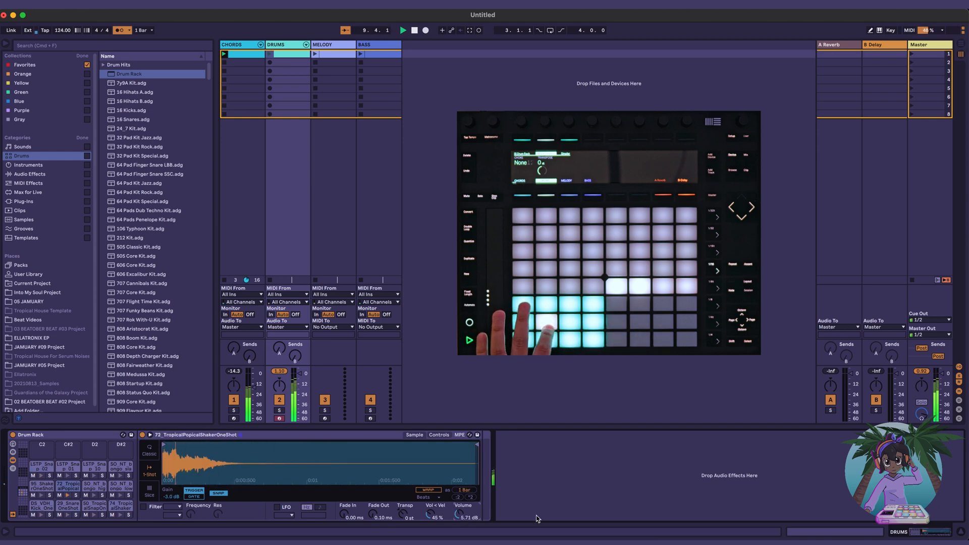
pyautogui.moveTo(458, 513); pyautogui.dragTo(459, 525)
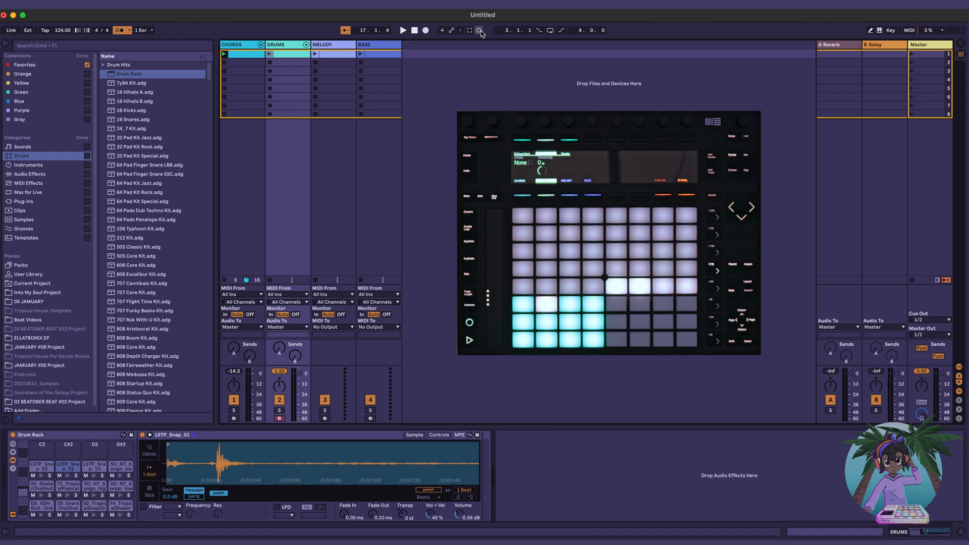
pyautogui.click(480, 31)
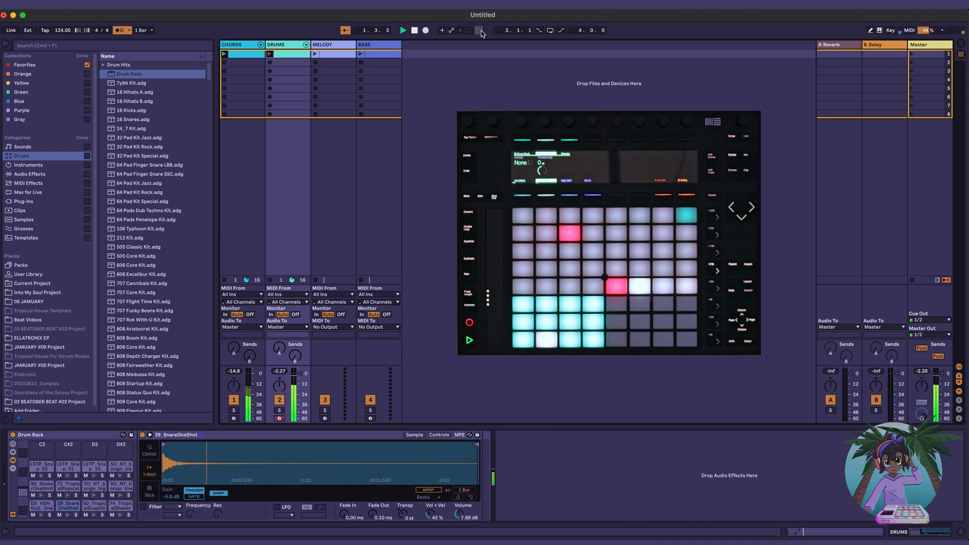
pyautogui.click(293, 55)
pyautogui.press('Delete')
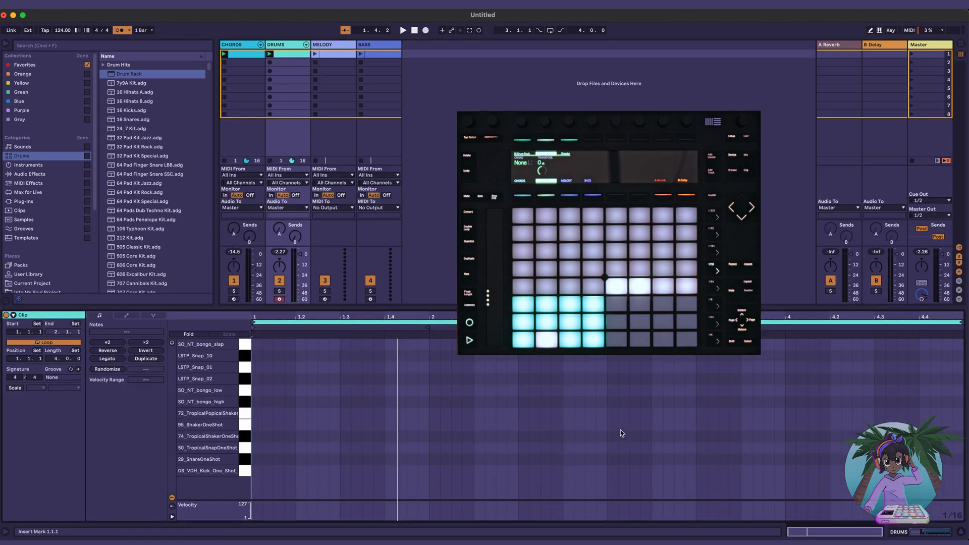
# Step: Record a four-bar kick, snare and snap pattern into the DRUMS clip, quantize its notes and play it back
pyautogui.click(479, 30)
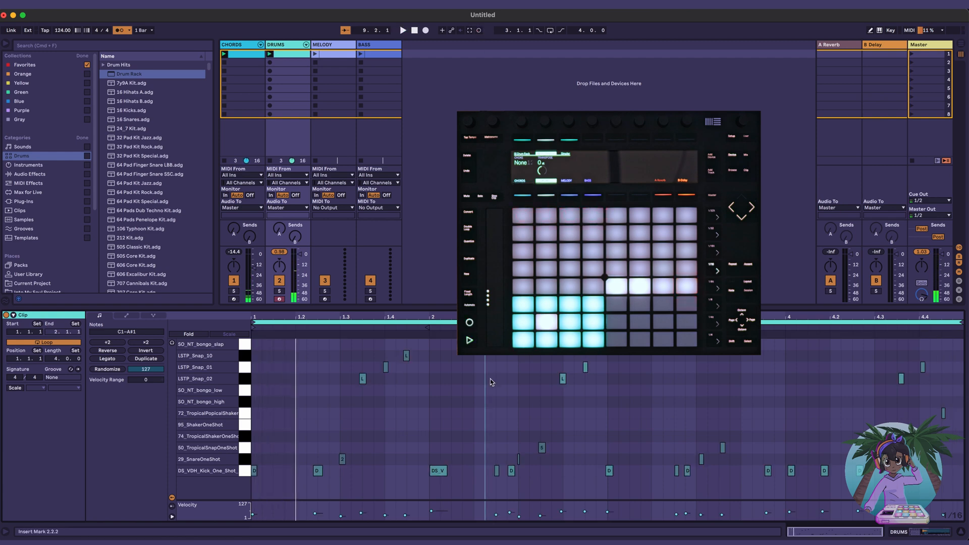
pyautogui.press('super+u')
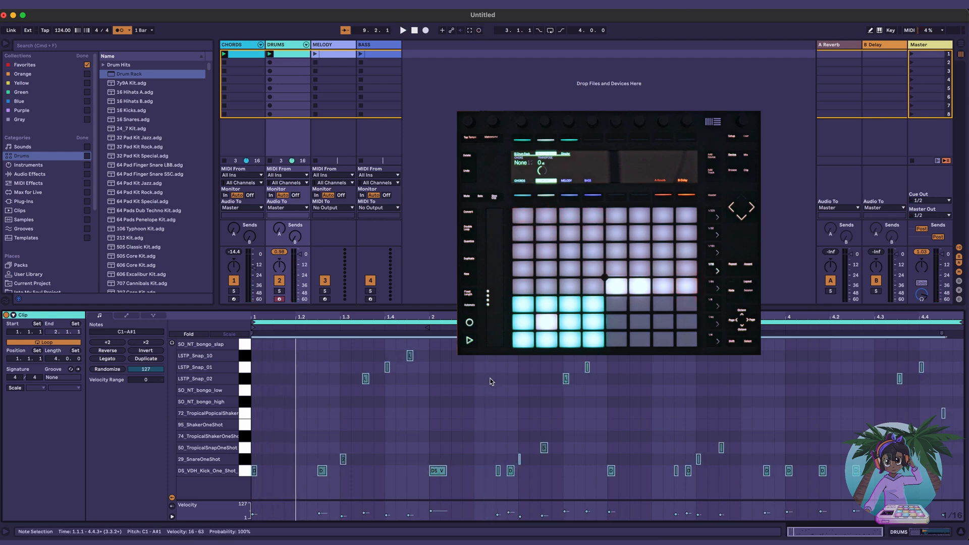
pyautogui.press('space')
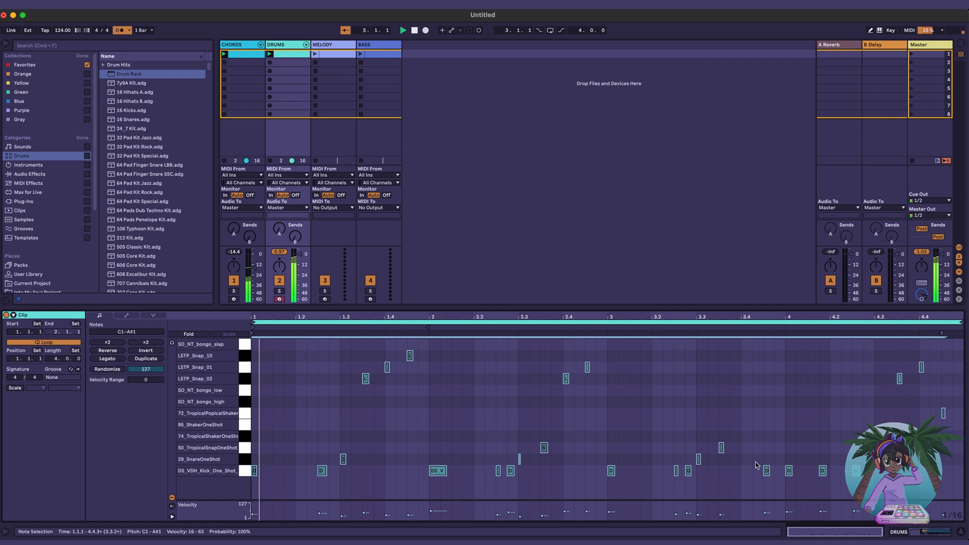
pyautogui.press('space')
# Step: Replay the DRUMS clip and move its 29_SnareOneShot note at 4.3.1 to 4.3.3
pyautogui.moveTo(864, 434); pyautogui.dragTo(899, 477)
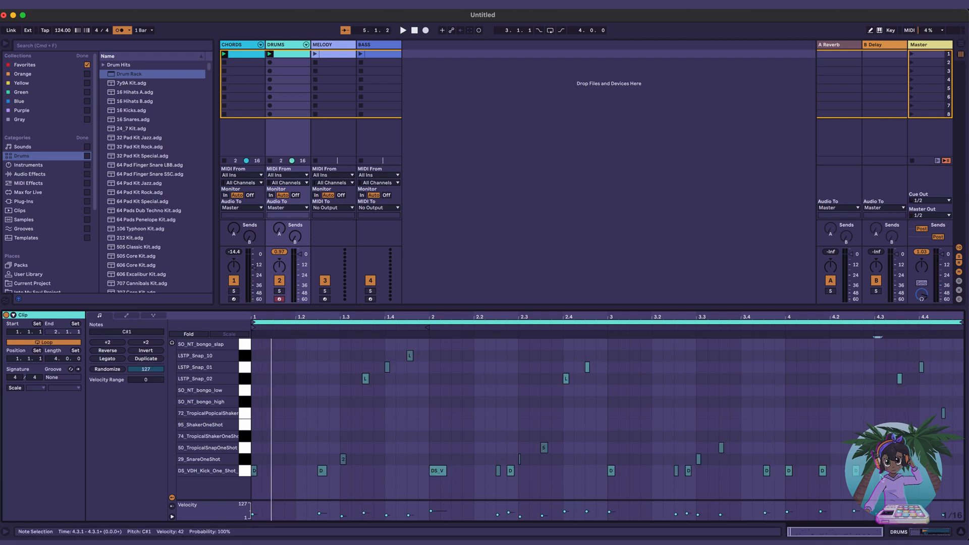
pyautogui.press('space')
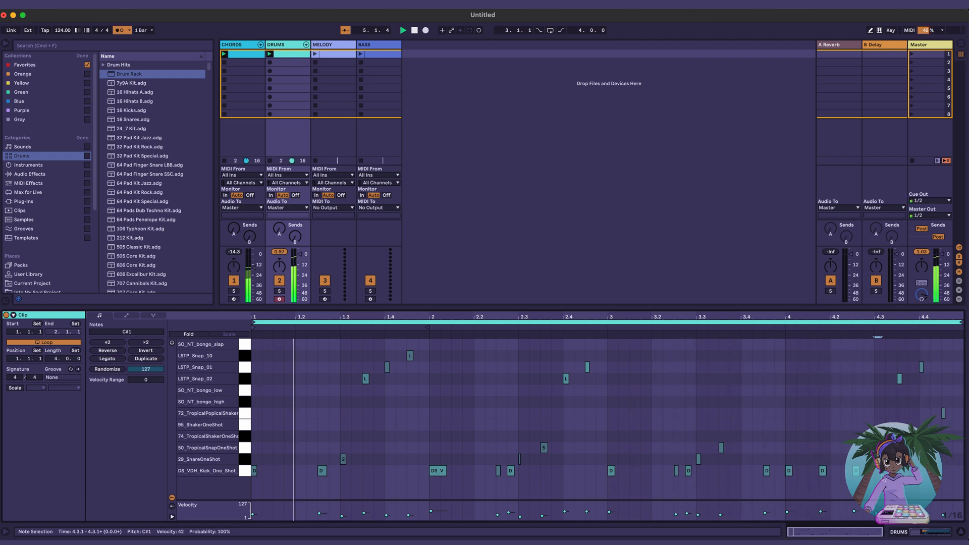
pyautogui.press('space')
pyautogui.moveTo(876, 453); pyautogui.dragTo(896, 484)
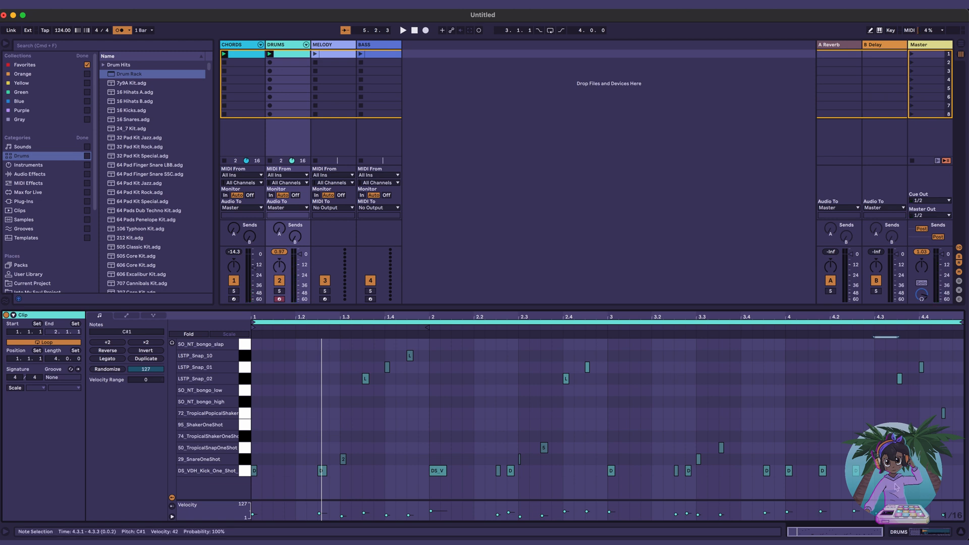
pyautogui.click(896, 486)
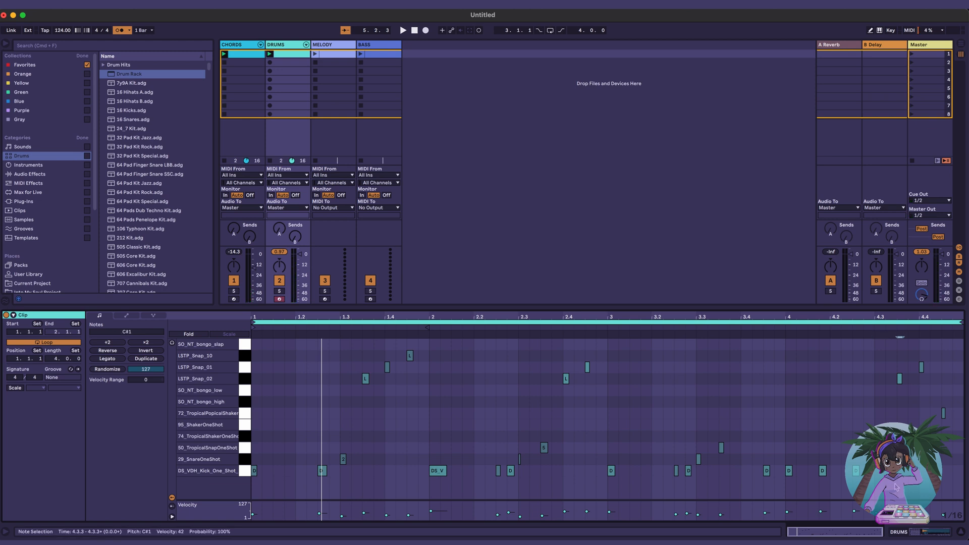
# Step: Fine-tune the placement of the selected 29_SnareOneShot note in bar 4 of the DRUMS clip
pyautogui.press('Right')
pyautogui.press('Right')
pyautogui.press('Left')
pyautogui.press('Left')
pyautogui.press('Left')
pyautogui.press('Left')
pyautogui.hotkey('shift', 'Right')
pyautogui.press('Left')
pyautogui.press('Right')
pyautogui.press('Up')
pyautogui.press('Up')
pyautogui.press('Up')
pyautogui.press('Up')
pyautogui.press('Return')
pyautogui.press('Down')
# Step: Load an empty Simpler instrument onto the MELODY track
pyautogui.click(341, 49)
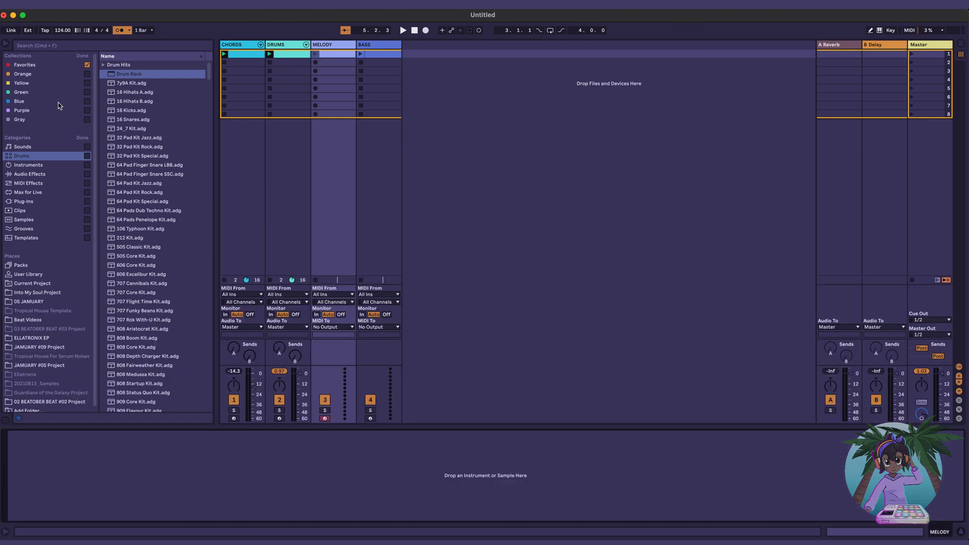
pyautogui.click(22, 174)
pyautogui.click(29, 165)
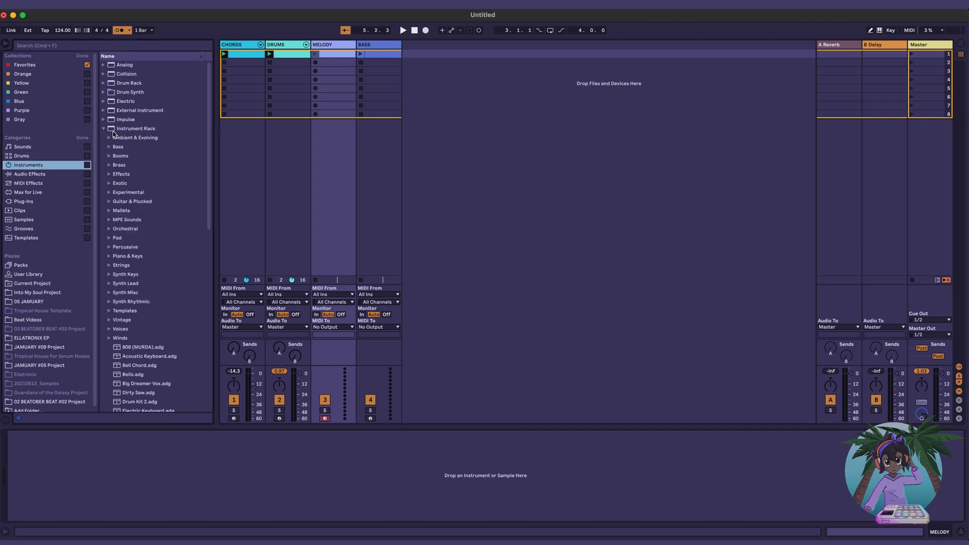
pyautogui.click(104, 131)
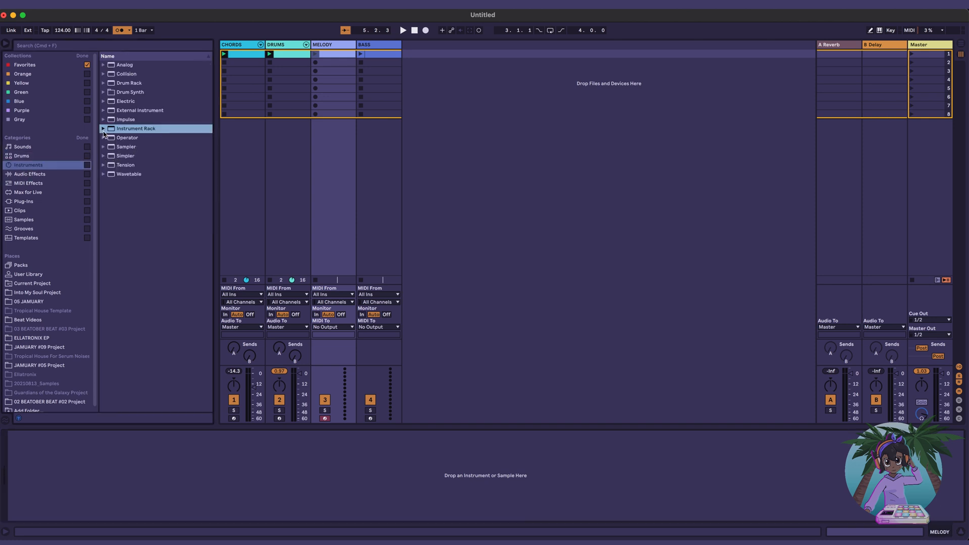
pyautogui.doubleClick(111, 155)
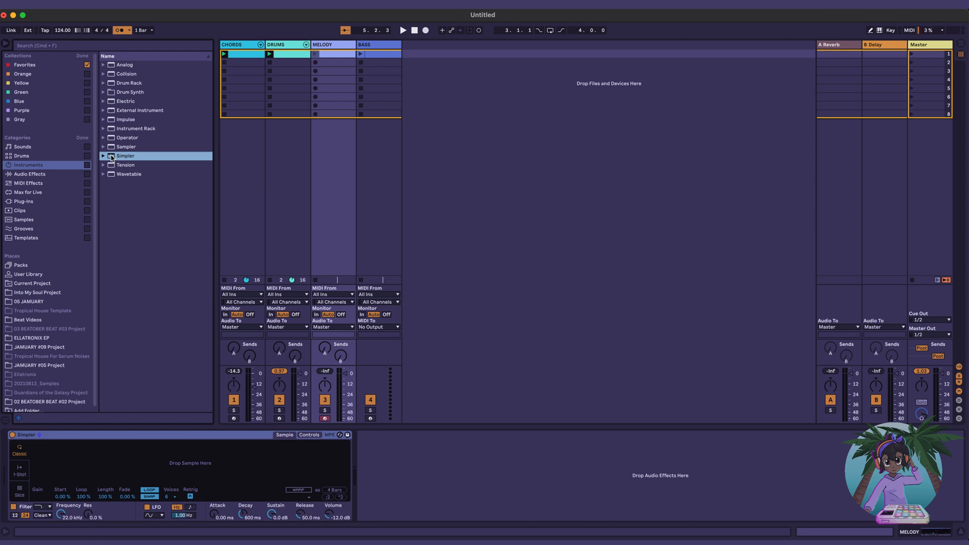
# Step: Switch to the sample library app and search its samples for VOCALS
pyautogui.click(678, 3)
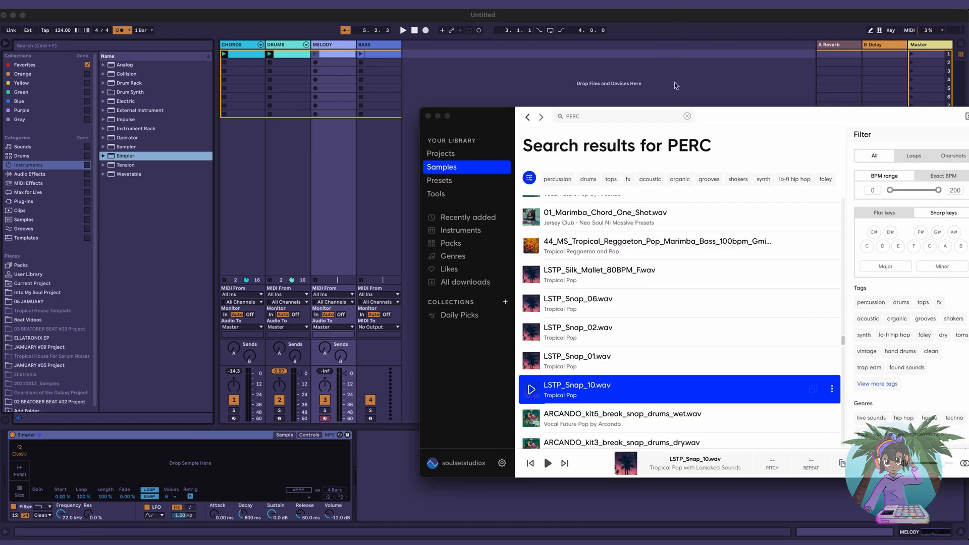
pyautogui.moveTo(782, 120); pyautogui.dragTo(699, 96)
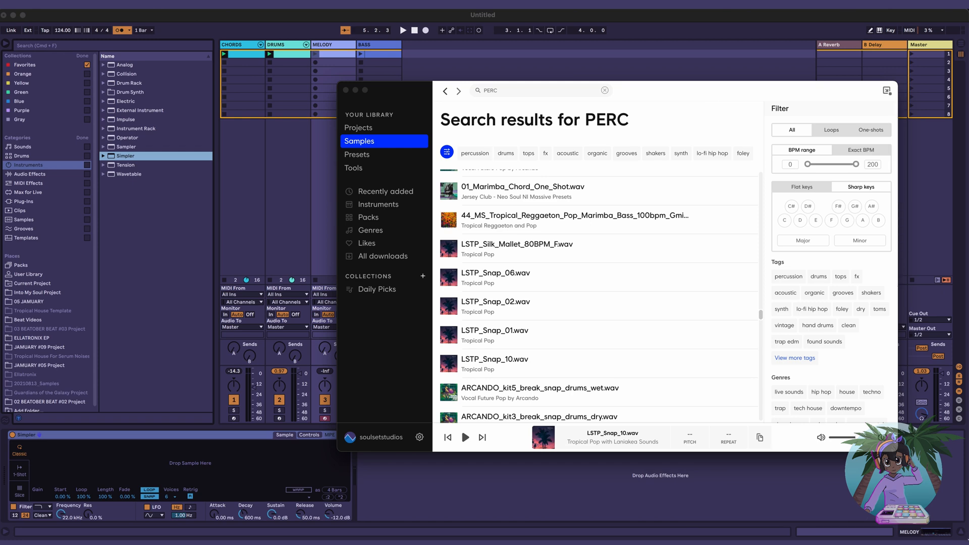
pyautogui.moveTo(968, 540); pyautogui.dragTo(968, 540)
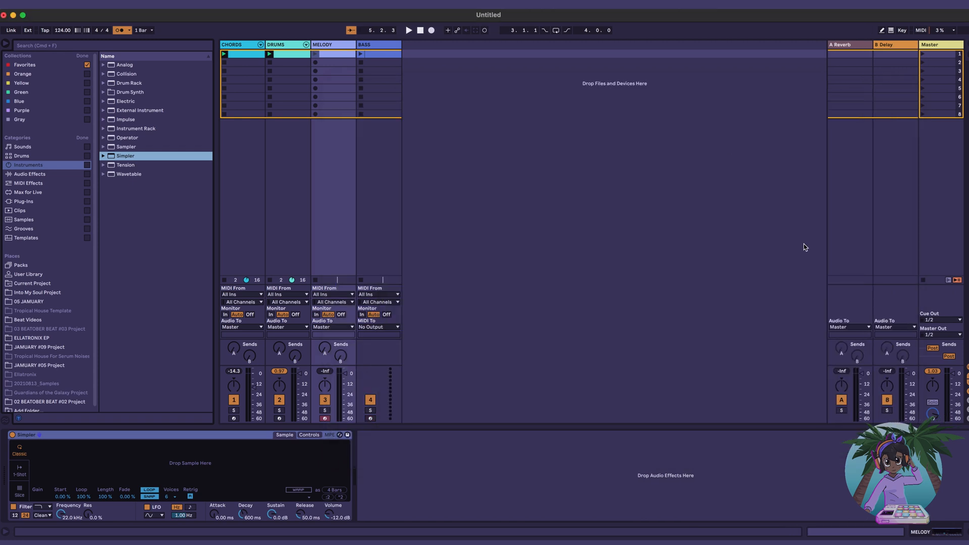
pyautogui.click(678, 3)
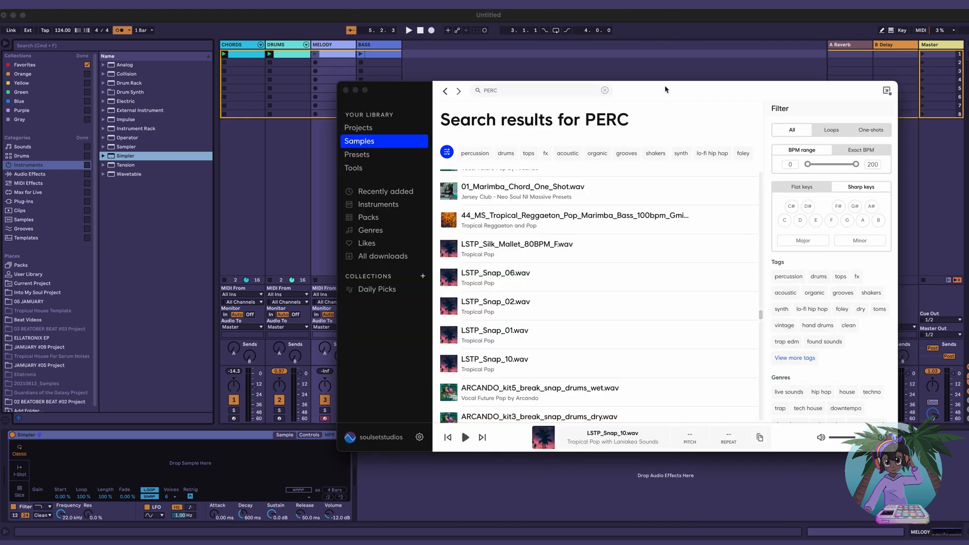
pyautogui.doubleClick(500, 92)
pyautogui.write('VOCALS')
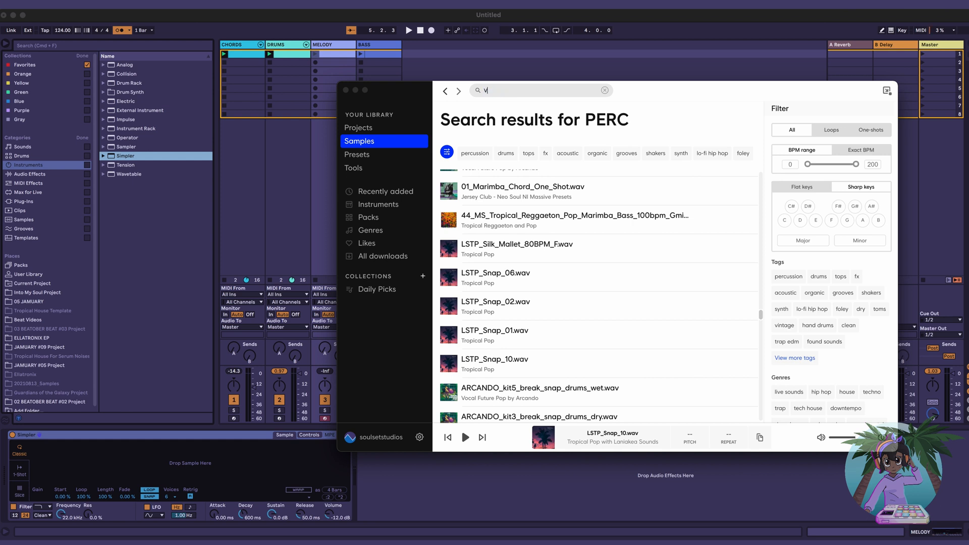
pyautogui.press('Return')
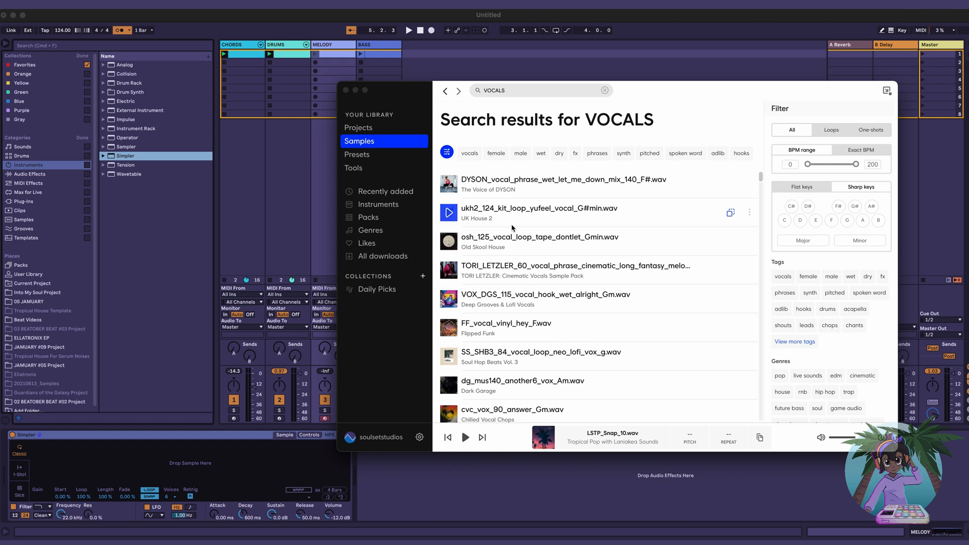
# Step: Find the Tropical Popical vocals in the search results and preview 16_PopVocalChop_105BPM_G.wav
pyautogui.scroll(-5, 512, 228)
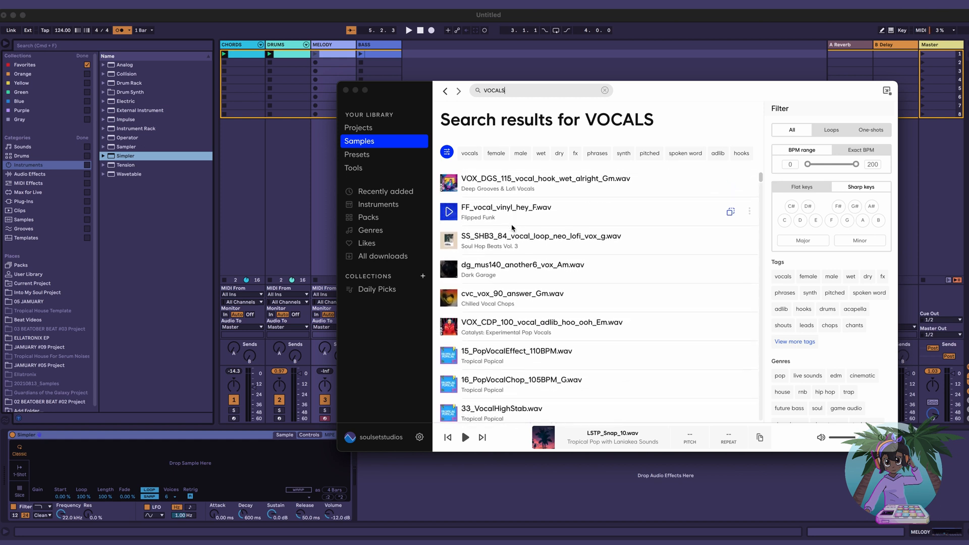
pyautogui.scroll(-3, 450, 225)
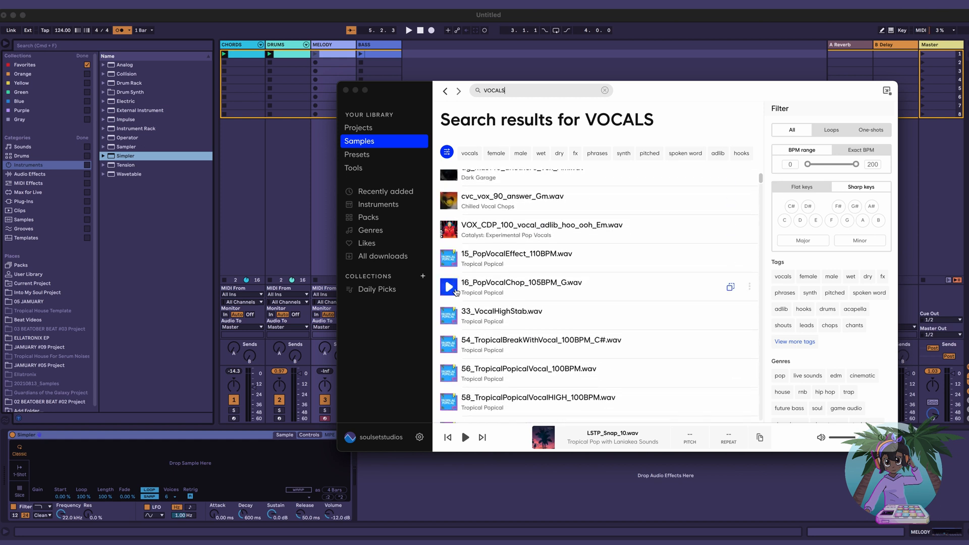
pyautogui.click(449, 288)
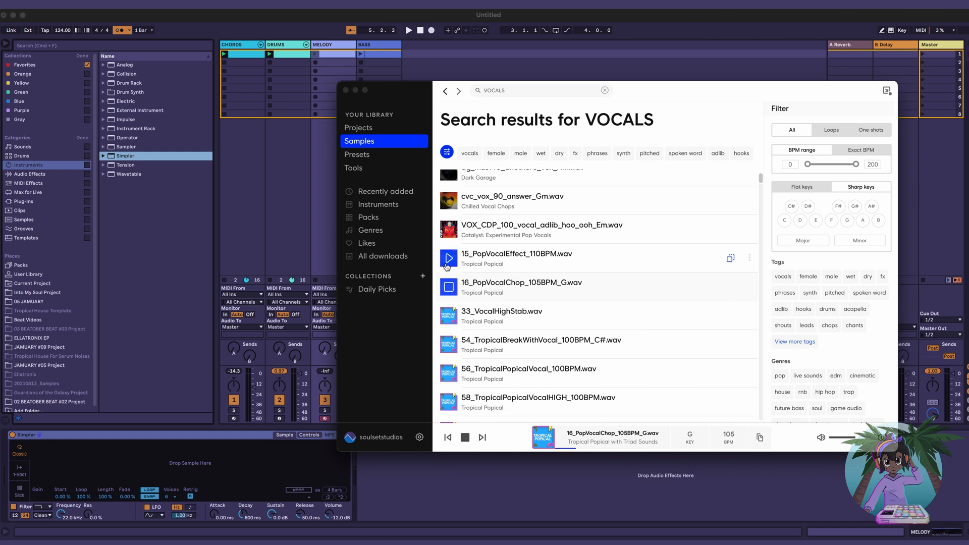
pyautogui.click(451, 292)
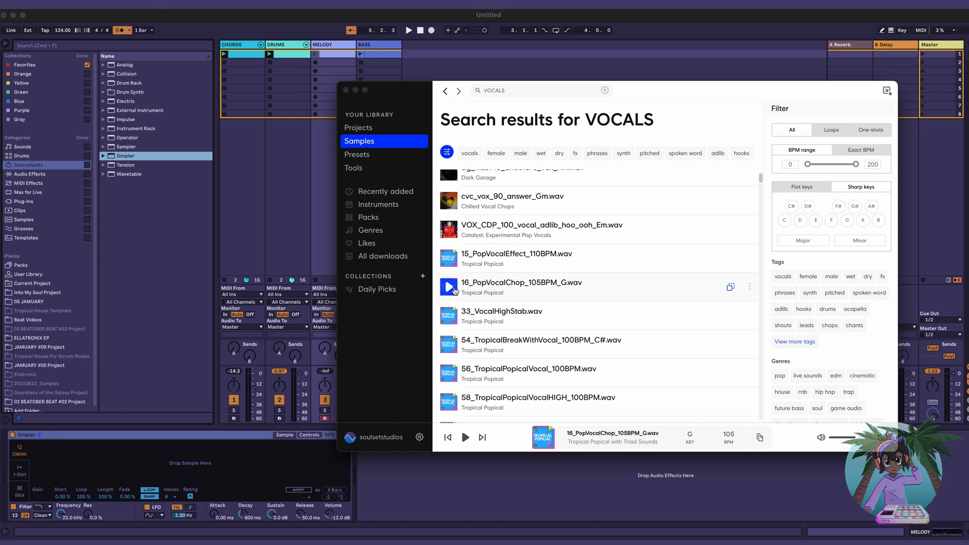
pyautogui.click(411, 21)
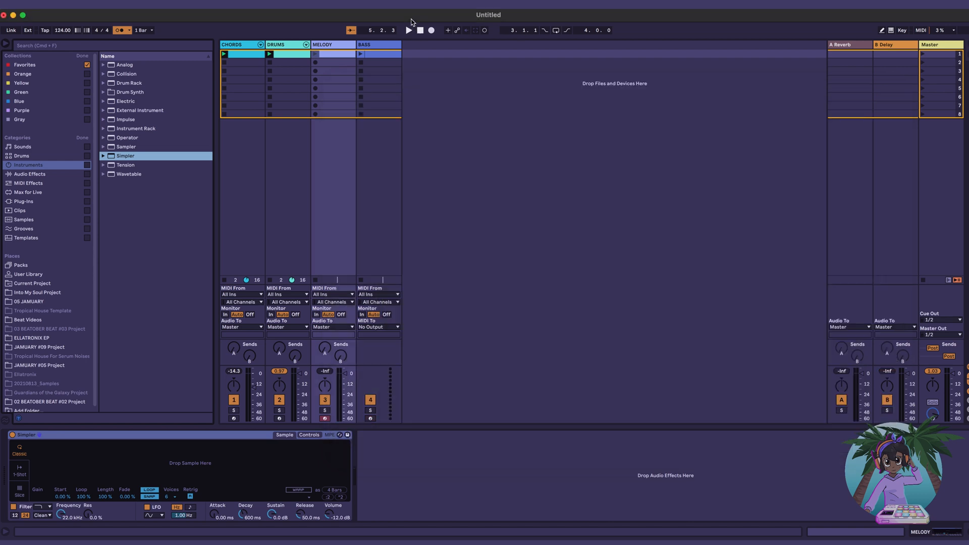
pyautogui.press('space')
pyautogui.press('super+Tab')
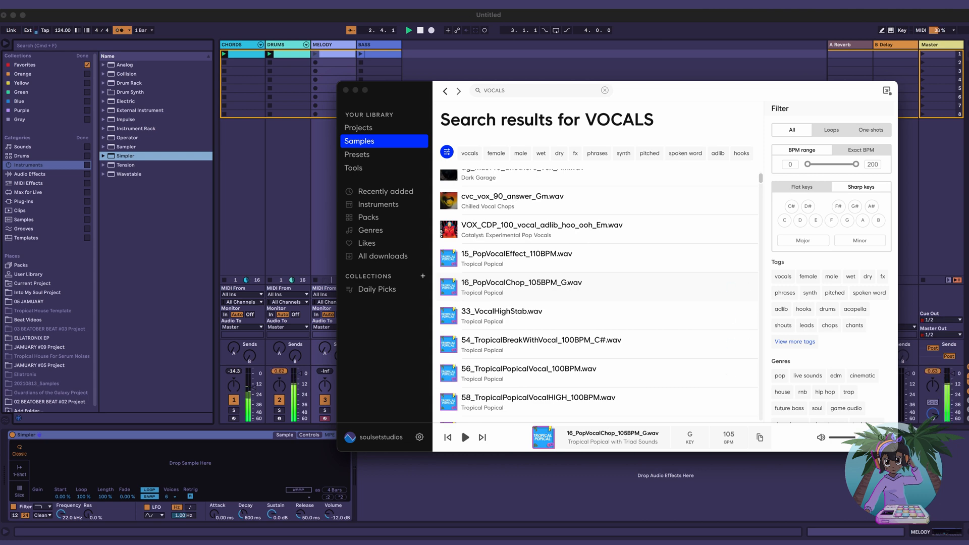
pyautogui.click(463, 26)
pyautogui.press('space')
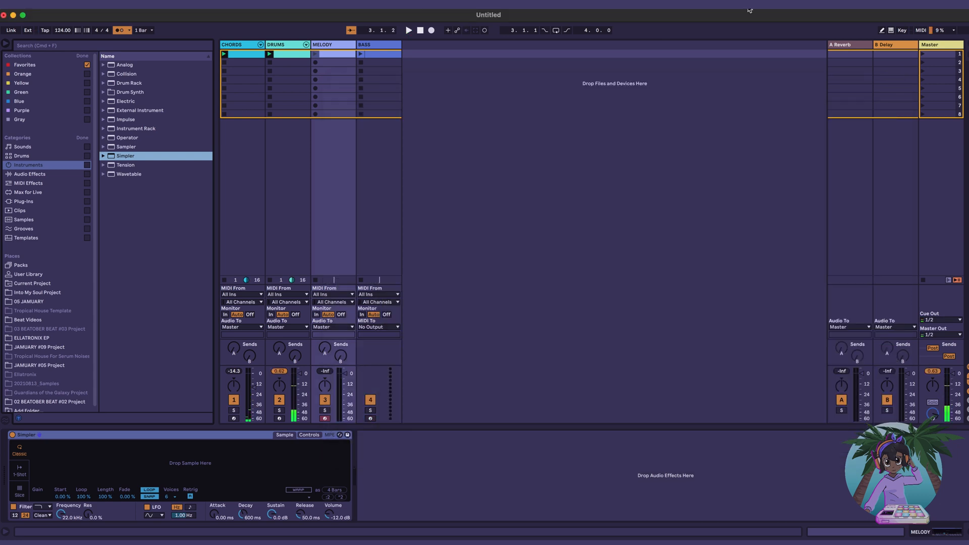
pyautogui.press('super+Tab')
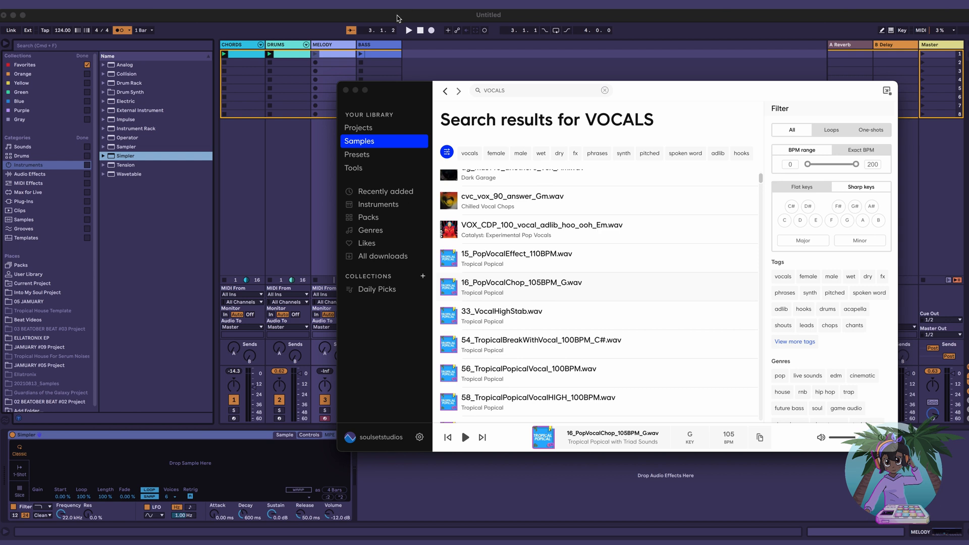
# Step: Play the chords and drums in the Live set and audition 16_PopVocalChop_105BPM_G.wav from the sample library over them
pyautogui.click(399, 19)
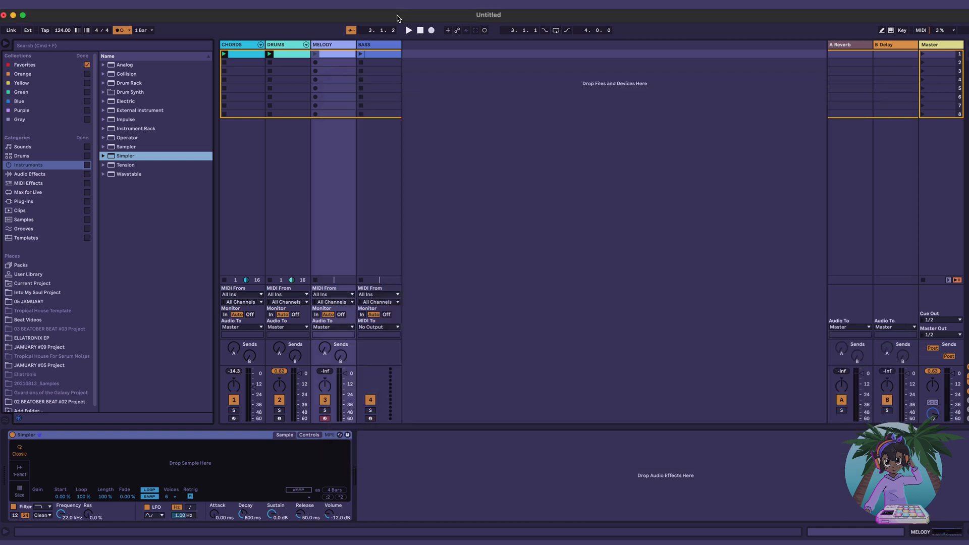
pyautogui.press('space')
pyautogui.click(670, 6)
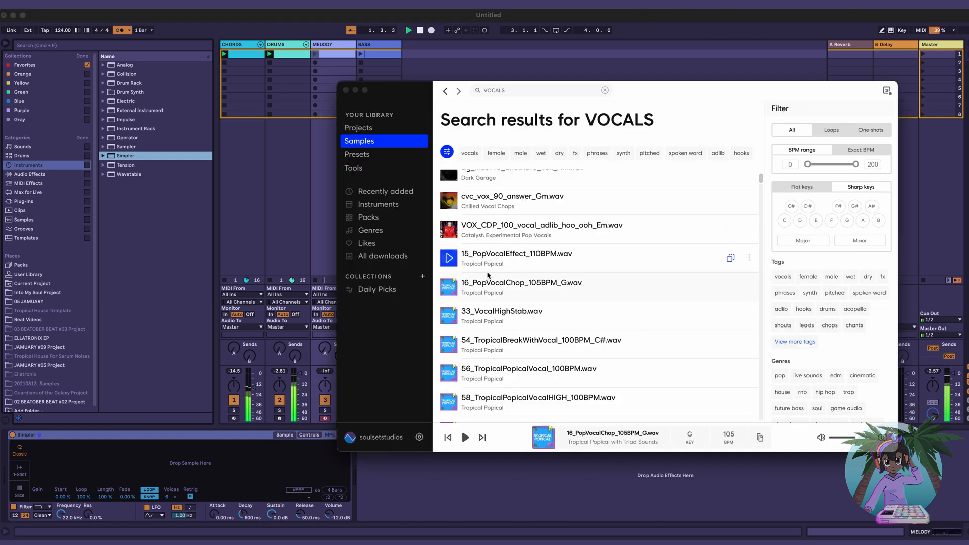
pyautogui.click(448, 287)
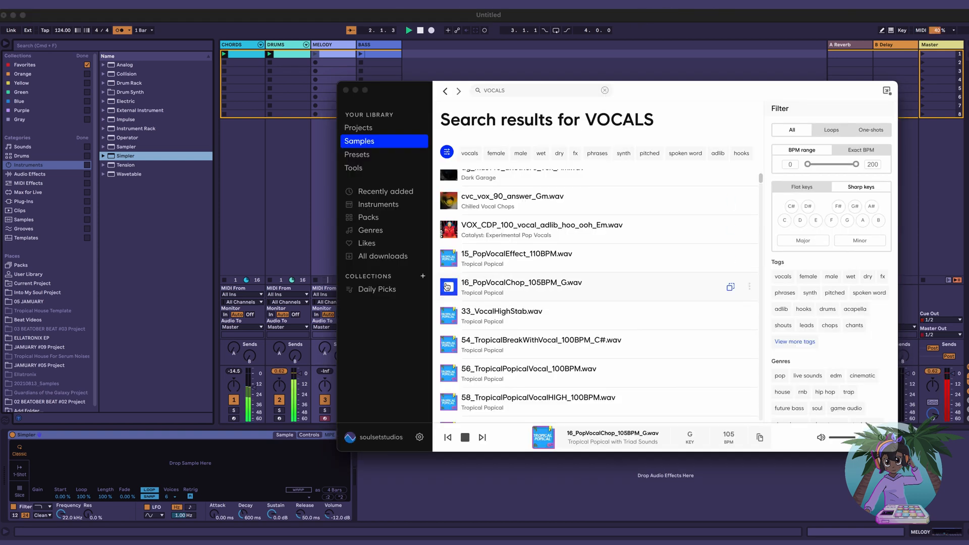
pyautogui.click(126, 33)
pyautogui.click(670, 10)
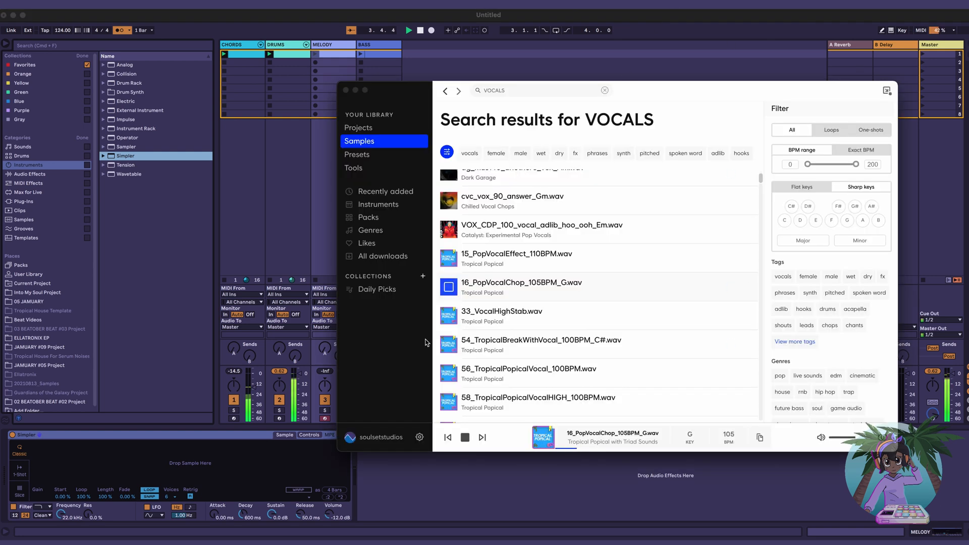
pyautogui.press('space')
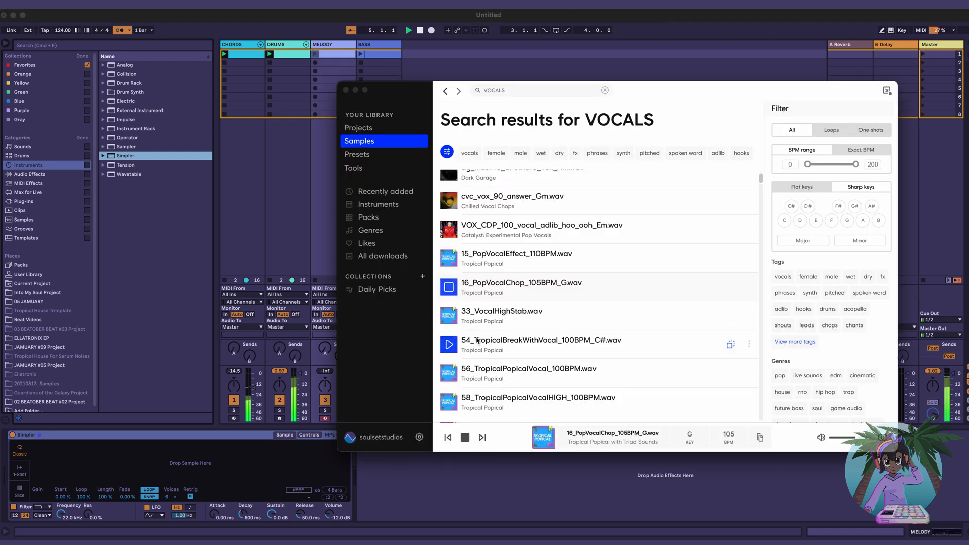
# Step: Preview the vocal samples 33_VocalHighStab, 16_PopVocalChop_105BPM_G and 56_TropicalPopicalVocal_100BPM in the VOCALS search results
pyautogui.click(449, 316)
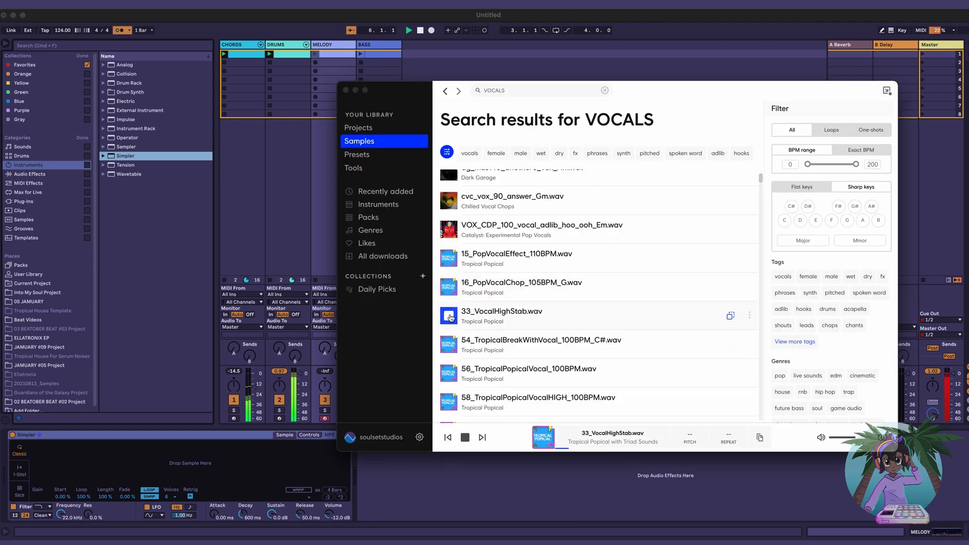
pyautogui.click(449, 289)
pyautogui.click(454, 295)
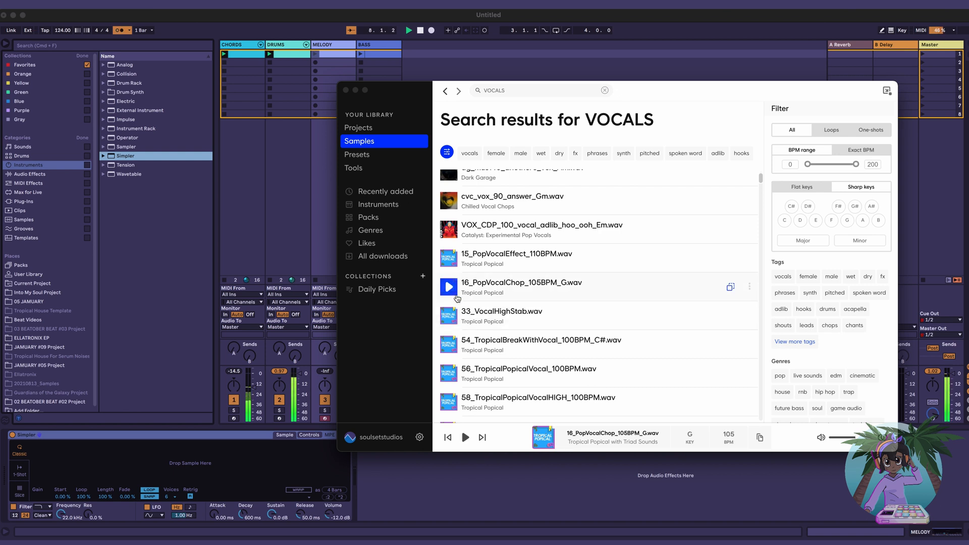
pyautogui.click(456, 297)
pyautogui.click(456, 298)
pyautogui.click(453, 293)
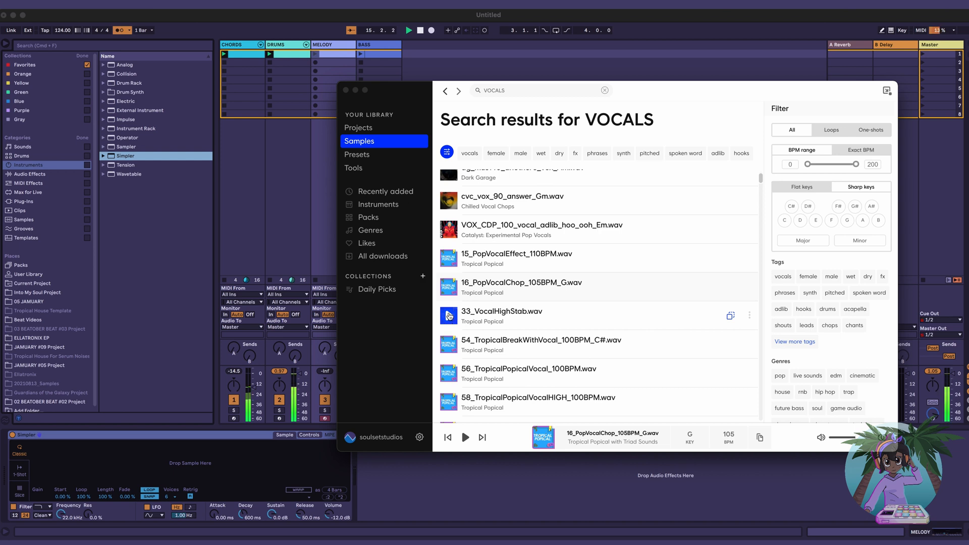
pyautogui.click(449, 316)
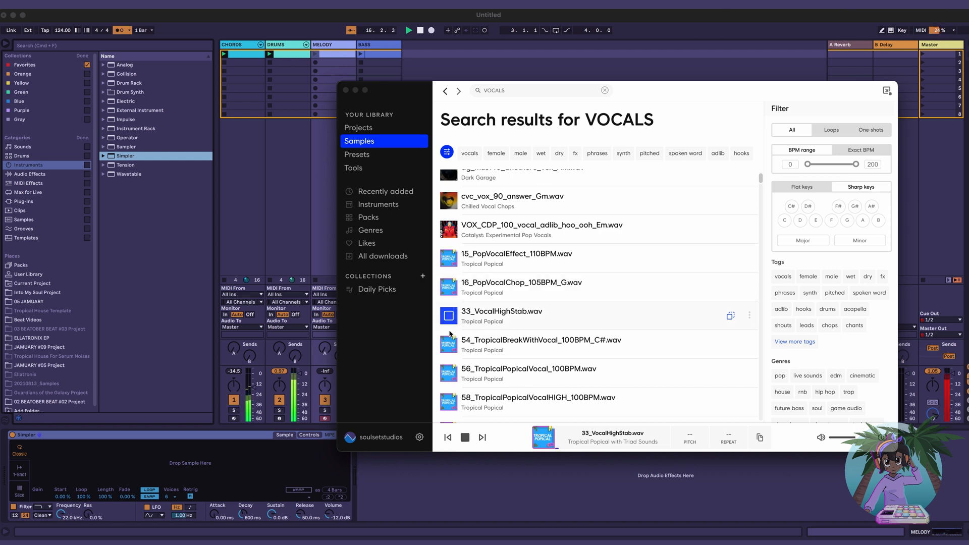
pyautogui.scroll(-3, 455, 363)
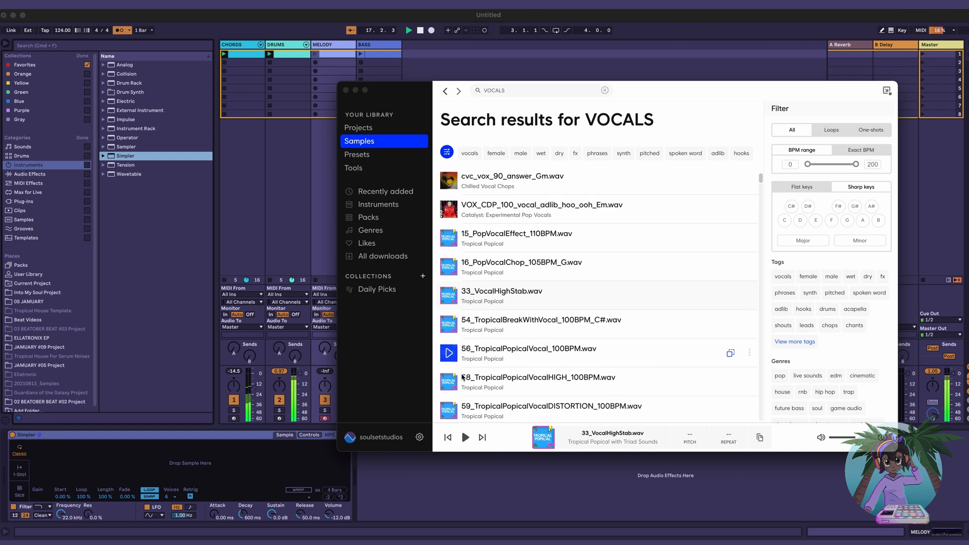
pyautogui.click(449, 315)
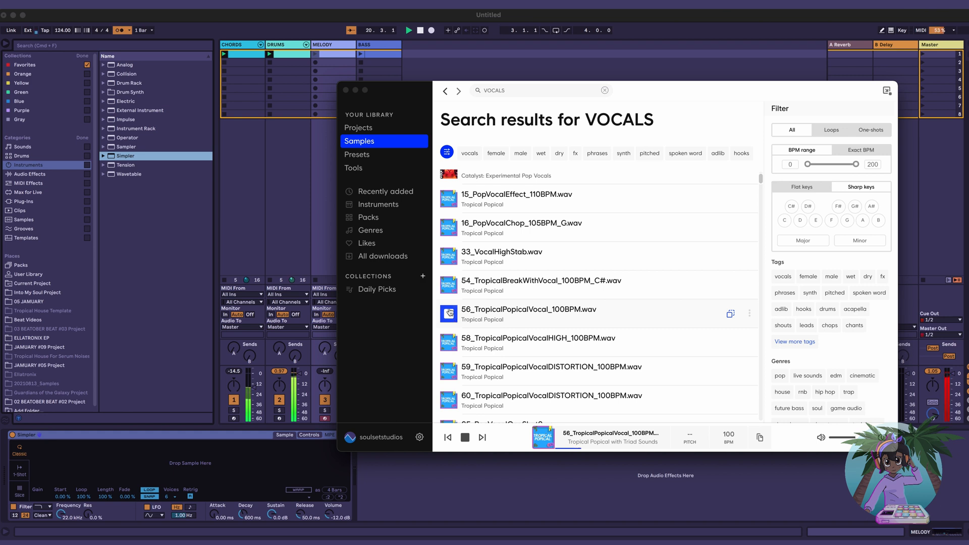
pyautogui.click(450, 313)
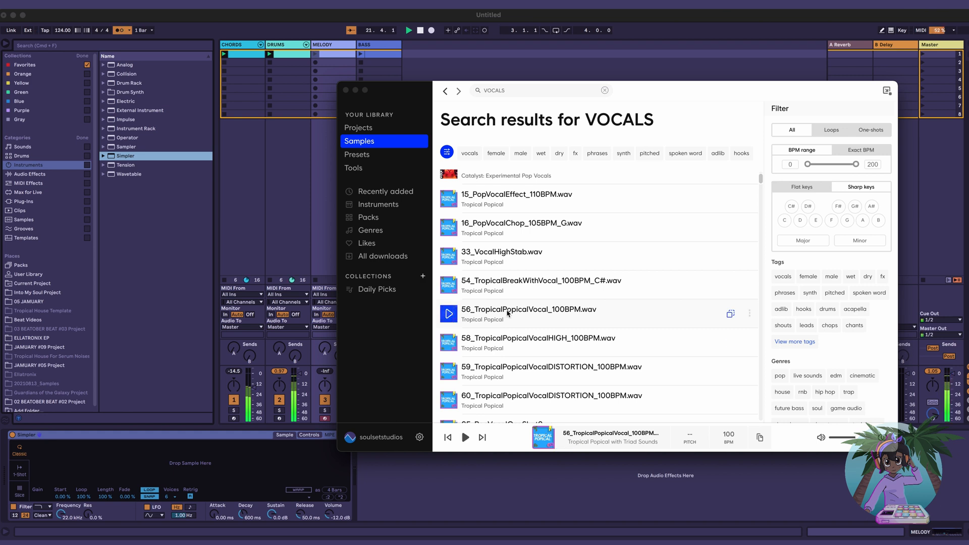
# Step: With playback stopped, load 56_TropicalPopicalVocal_100BPM.wav into the MELODY track's Simpler and switch Simpler to Slice mode
pyautogui.click(330, 17)
pyautogui.press('space')
pyautogui.click(675, 6)
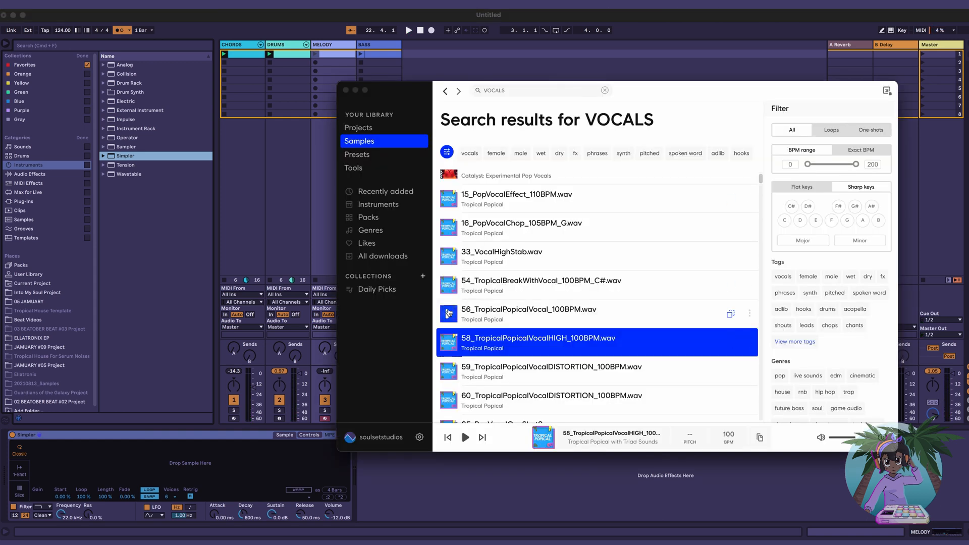
pyautogui.click(533, 316)
pyautogui.click(448, 315)
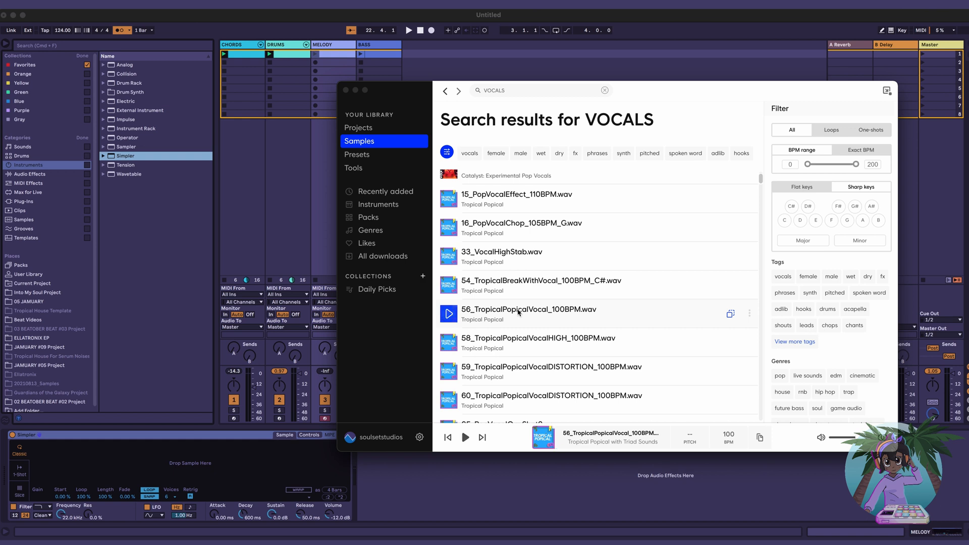
pyautogui.moveTo(519, 313); pyautogui.dragTo(227, 483)
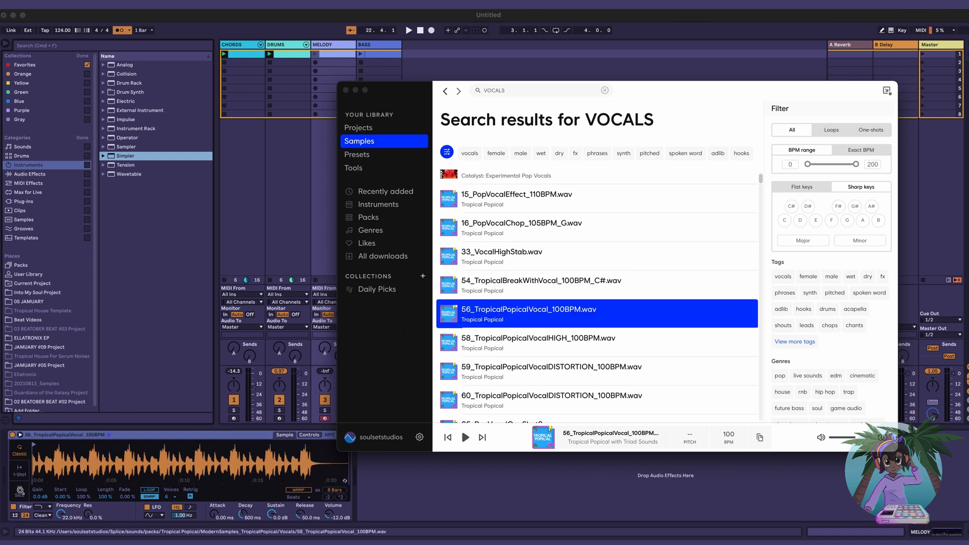
pyautogui.click(20, 492)
pyautogui.click(20, 492)
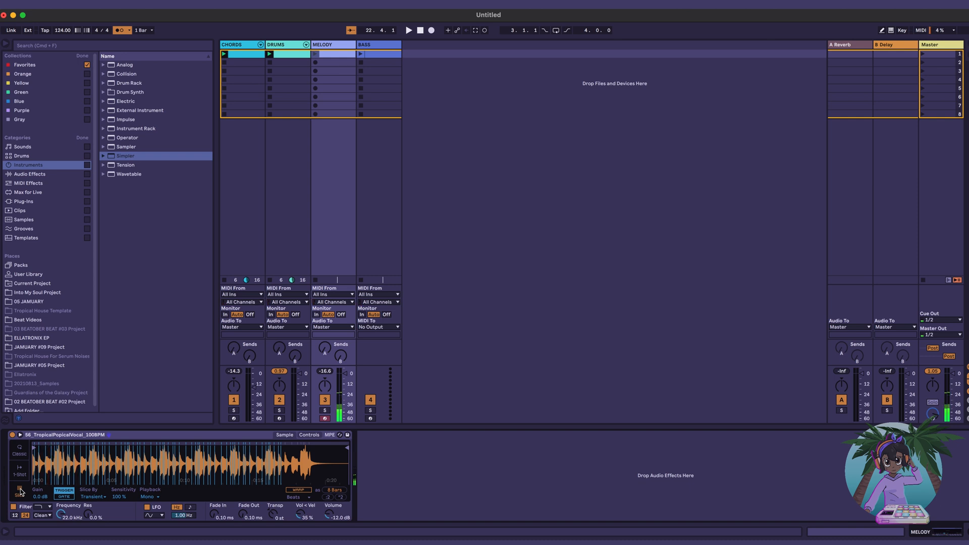
# Step: Play the beat, then set Simpler's volume to 3.38 dB and raise the MELODY track's send to A Reverb
pyautogui.press('space')
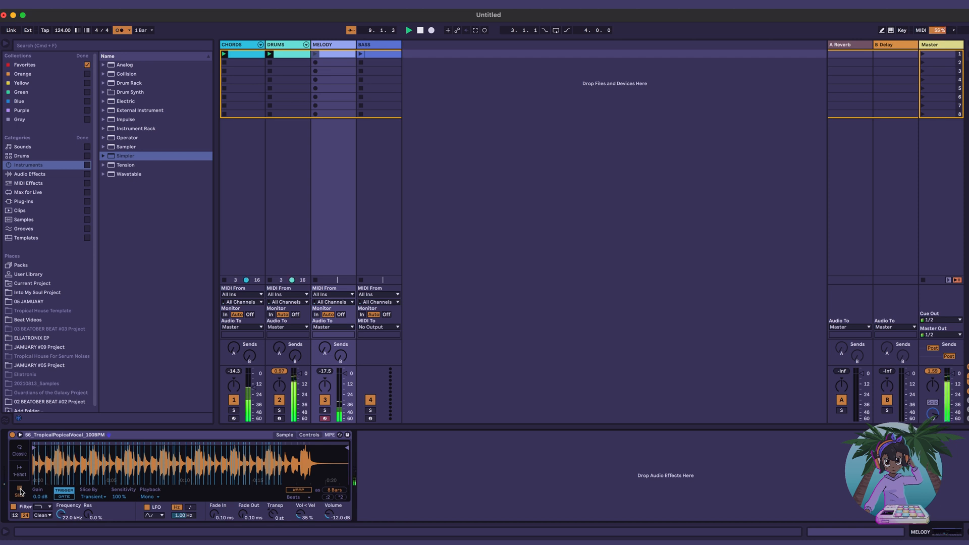
pyautogui.moveTo(330, 514); pyautogui.dragTo(330, 509)
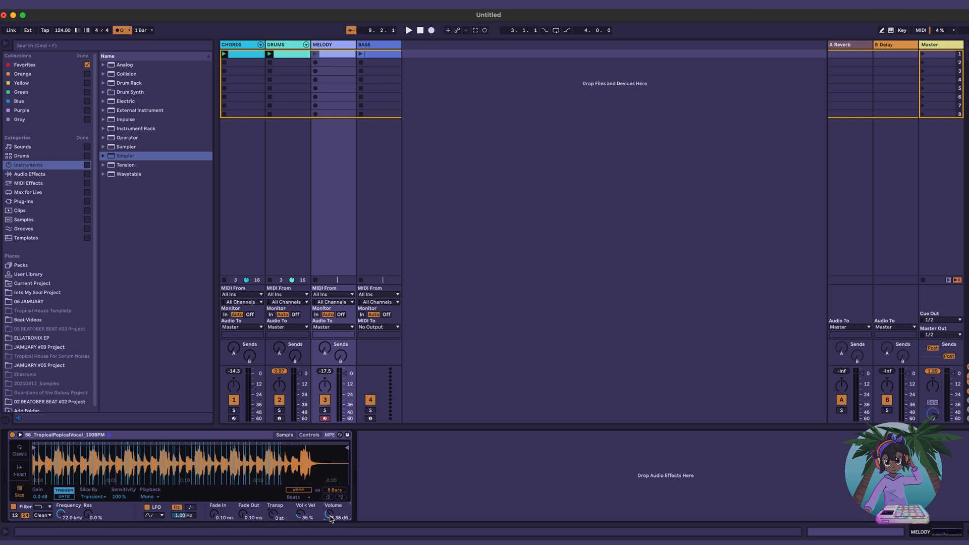
pyautogui.moveTo(326, 354); pyautogui.dragTo(326, 351)
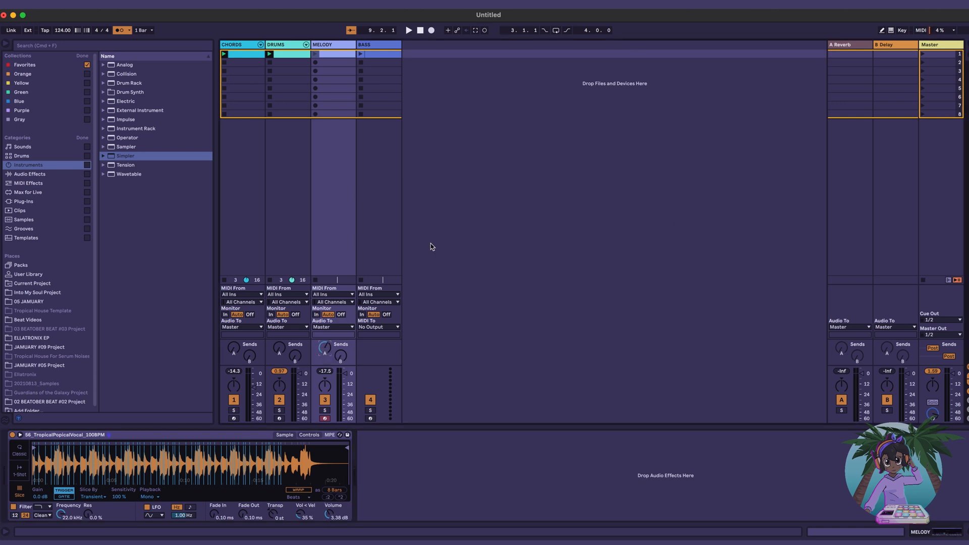
# Step: Add a Delay effect to the MELODY track with Ping Pong on, feedback at 28% and dry/wet at 21%
pyautogui.click(36, 174)
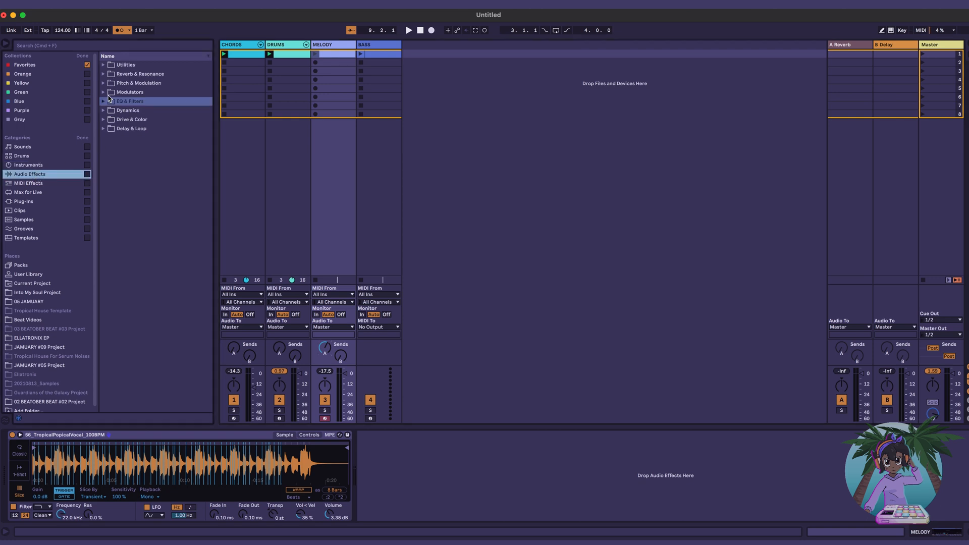
pyautogui.click(116, 129)
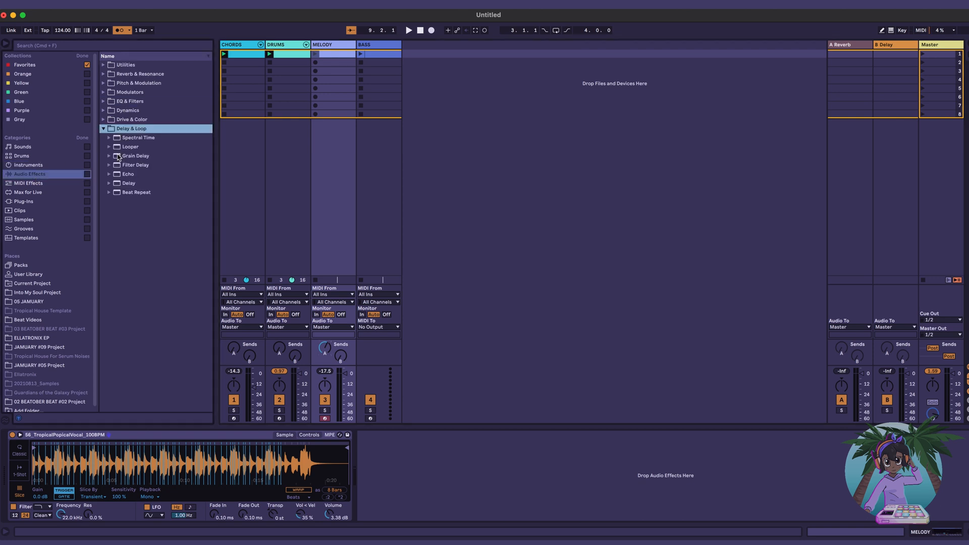
pyautogui.doubleClick(120, 183)
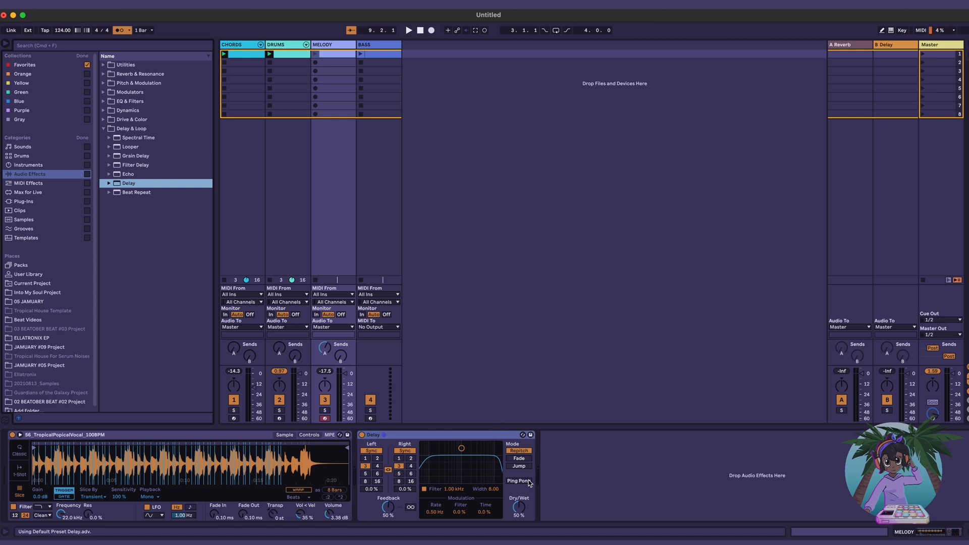
pyautogui.click(528, 482)
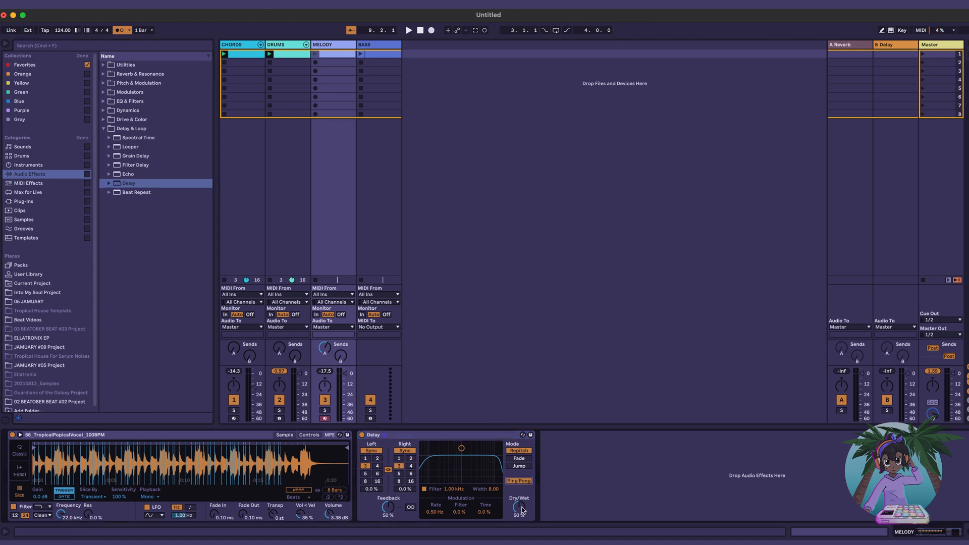
pyautogui.moveTo(522, 511); pyautogui.dragTo(522, 525)
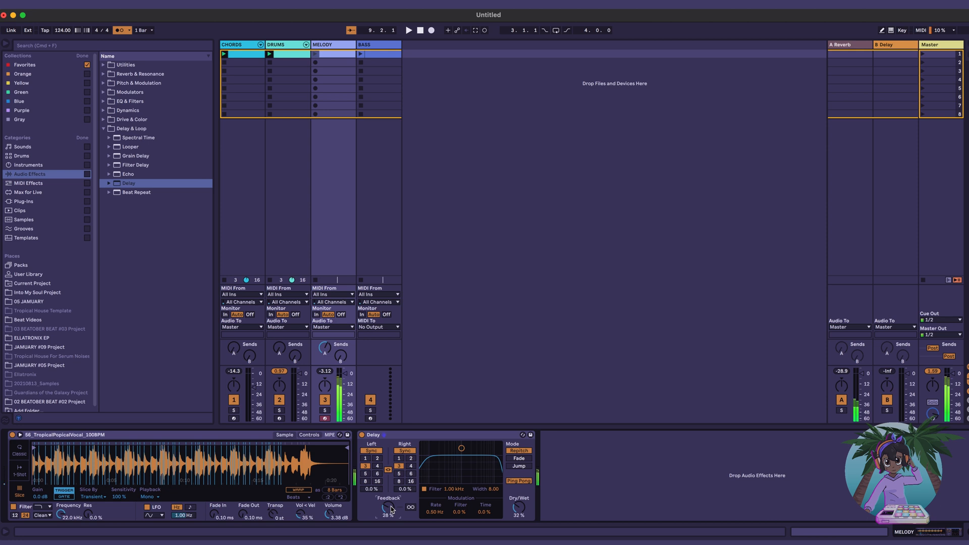
pyautogui.moveTo(518, 509); pyautogui.dragTo(519, 516)
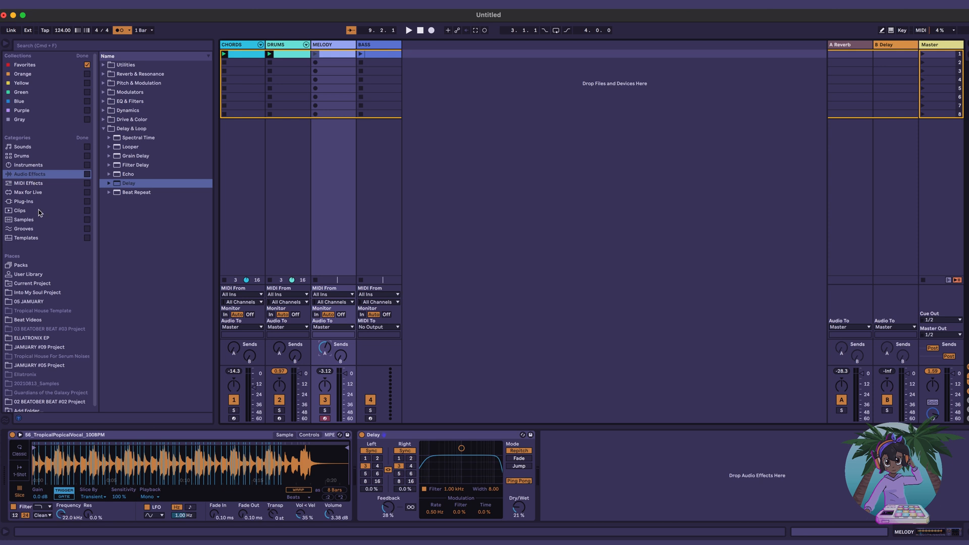
# Step: Search the plug-ins for VALHALLA and load the ValhallaRoom Audio Unit onto the MELODY track
pyautogui.click(24, 201)
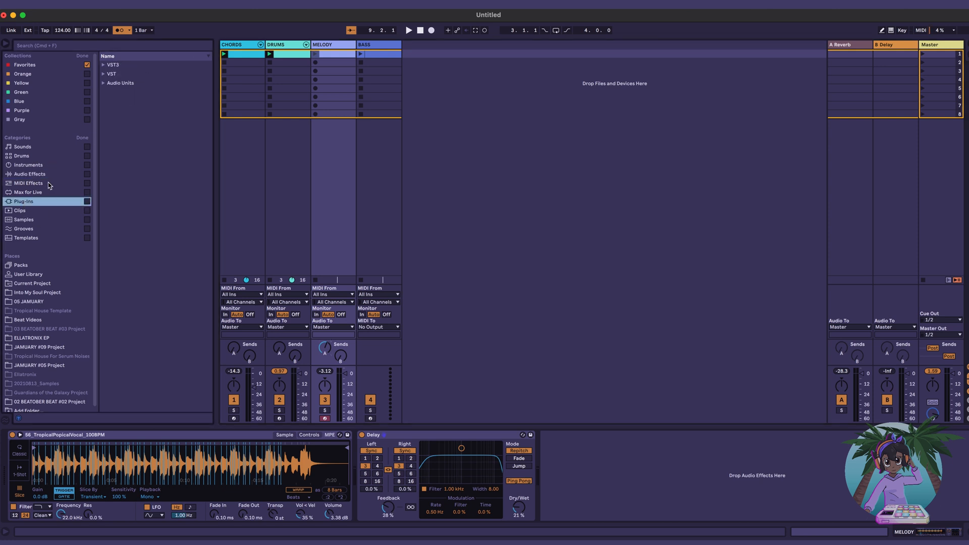
pyautogui.click(146, 45)
pyautogui.write('VALHALLA')
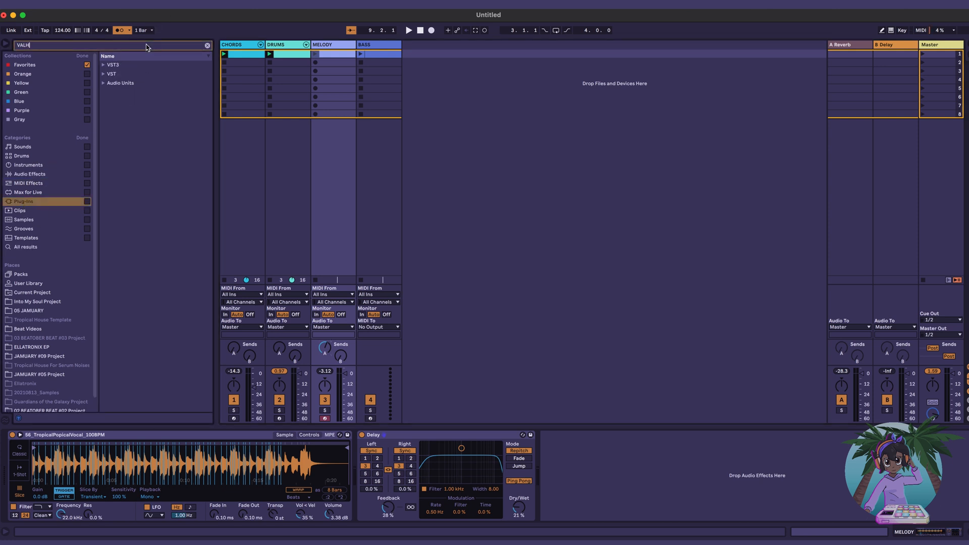
pyautogui.click(104, 84)
pyautogui.click(110, 93)
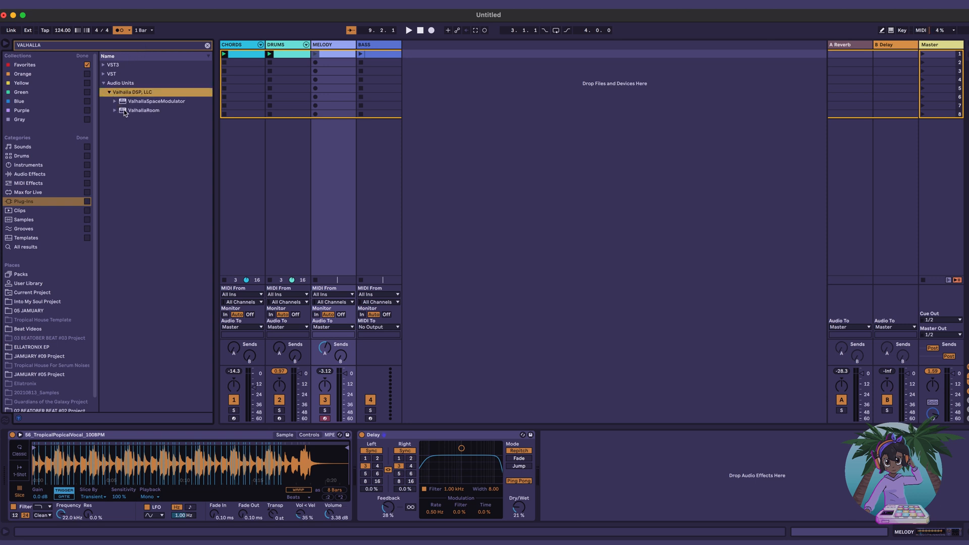
pyautogui.doubleClick(123, 110)
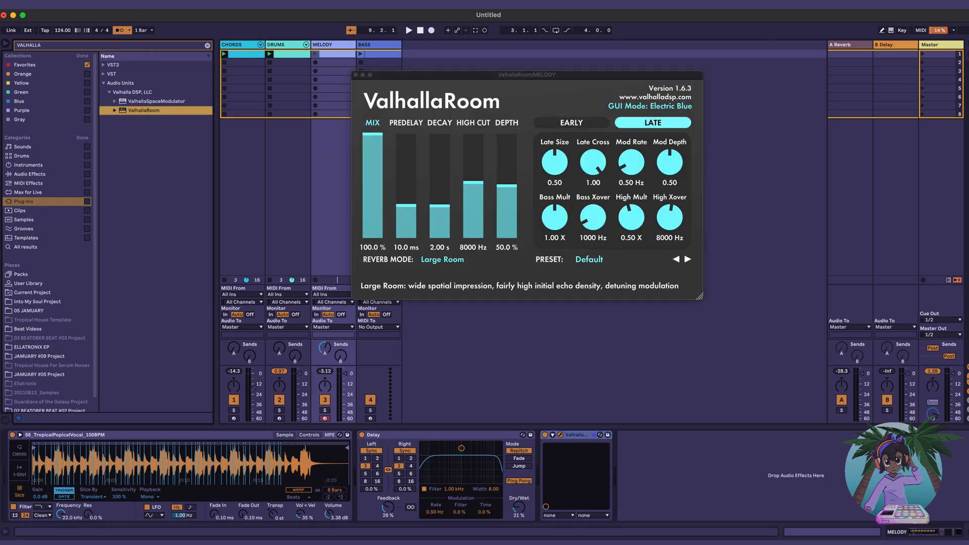
# Step: Insert a new return track C and move ValhallaRoom from the MELODY track onto it
pyautogui.rightClick(891, 48)
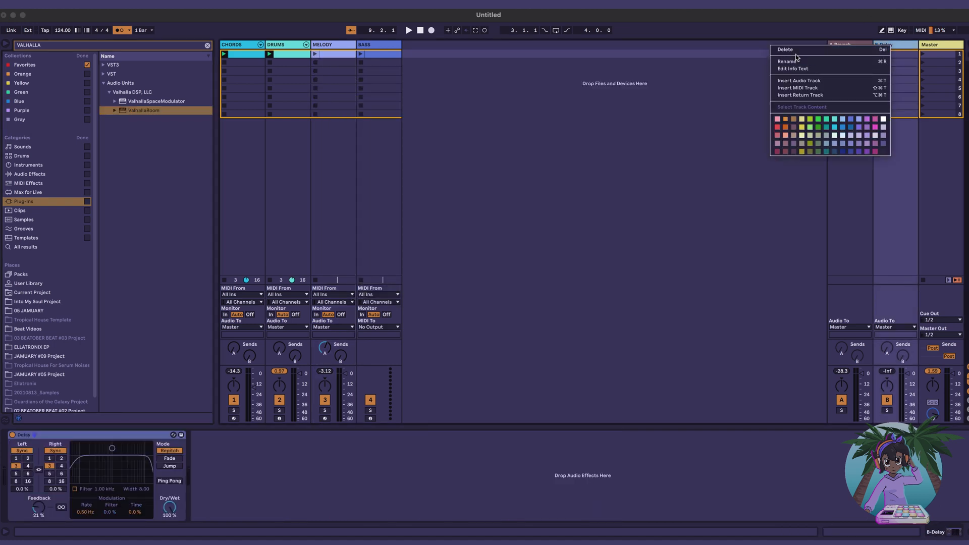
pyautogui.click(801, 95)
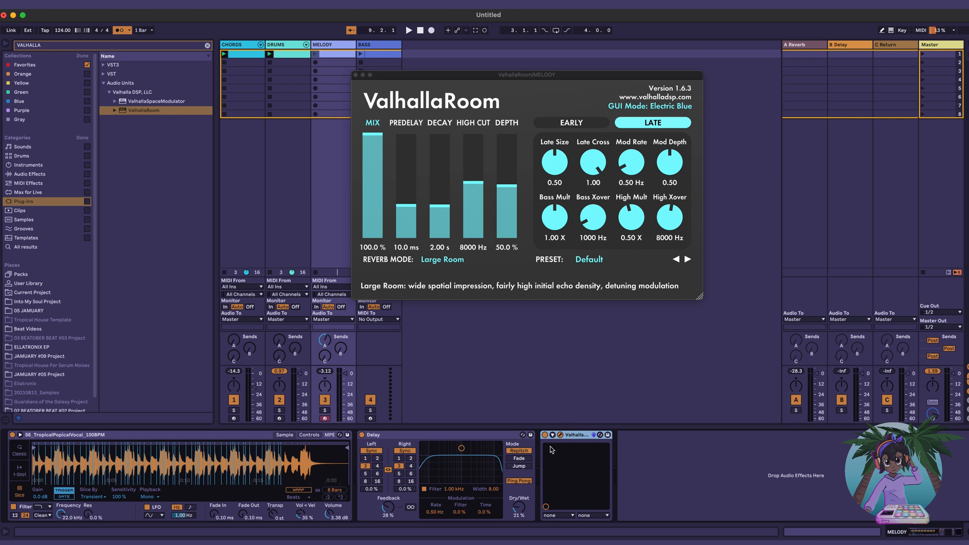
pyautogui.moveTo(577, 435); pyautogui.dragTo(893, 40)
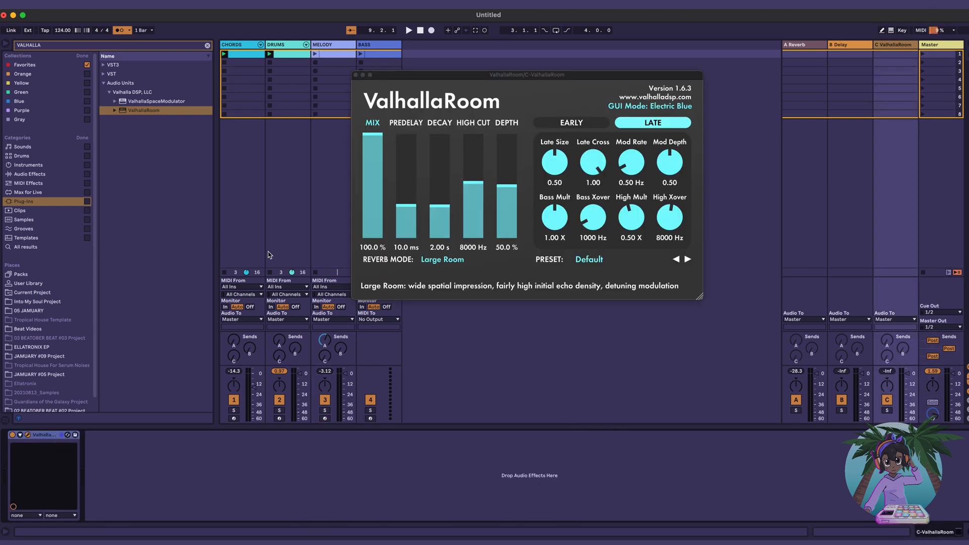
# Step: Put the MELODY track's Delay on a newly inserted return track D and set its dry/wet to 100%
pyautogui.click(322, 47)
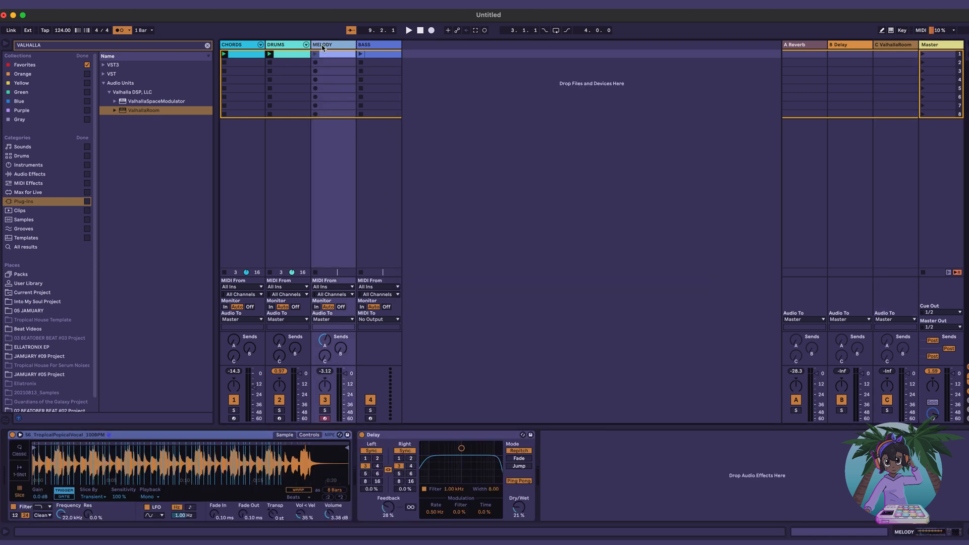
pyautogui.rightClick(895, 49)
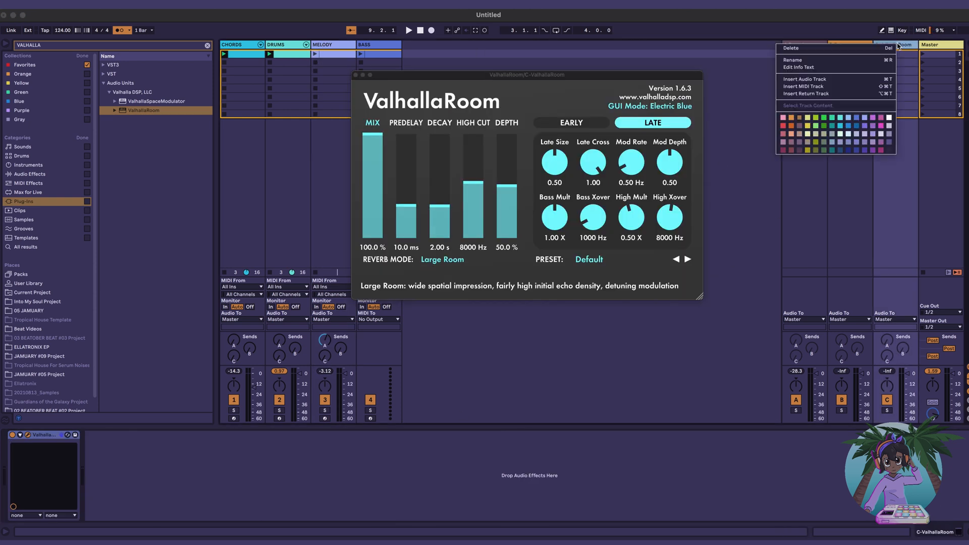
pyautogui.press('Return')
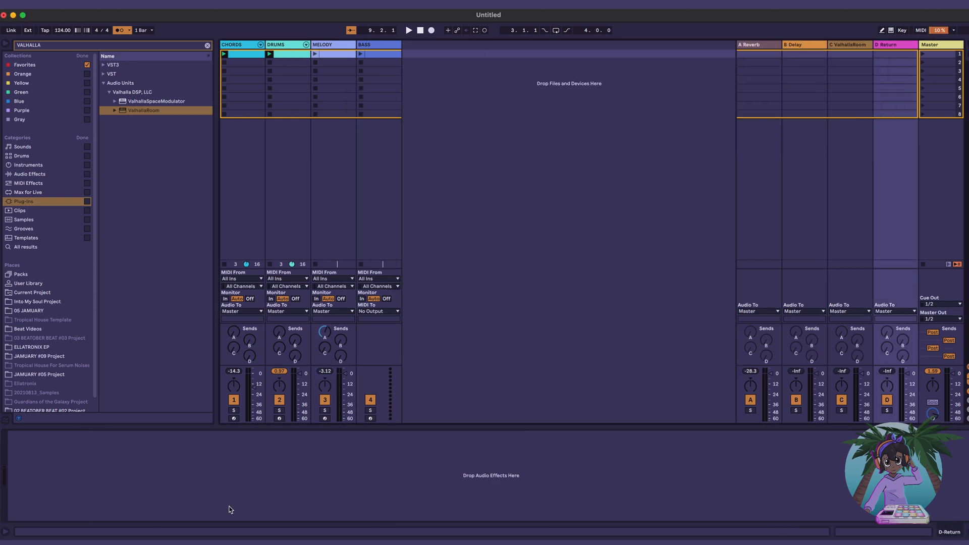
pyautogui.click(338, 45)
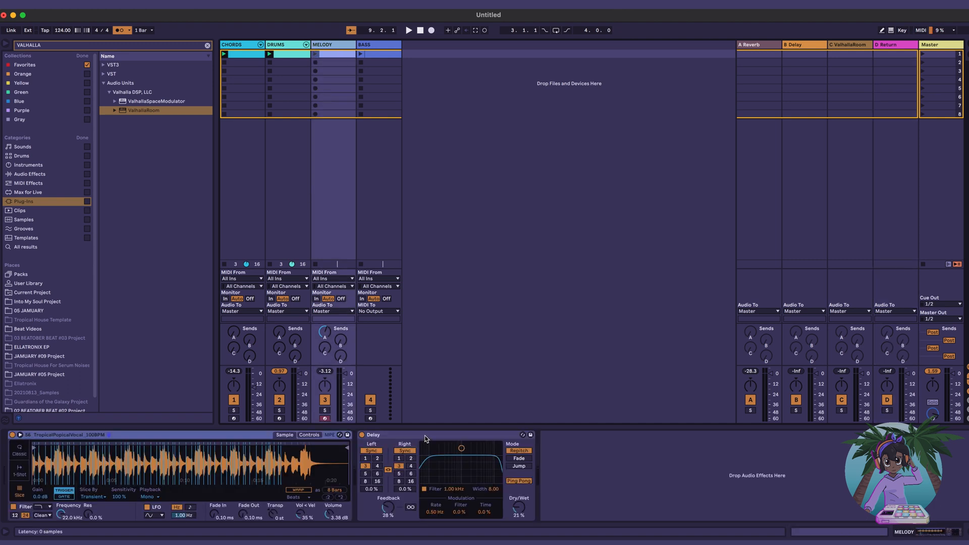
pyautogui.click(893, 49)
pyautogui.press('super+v')
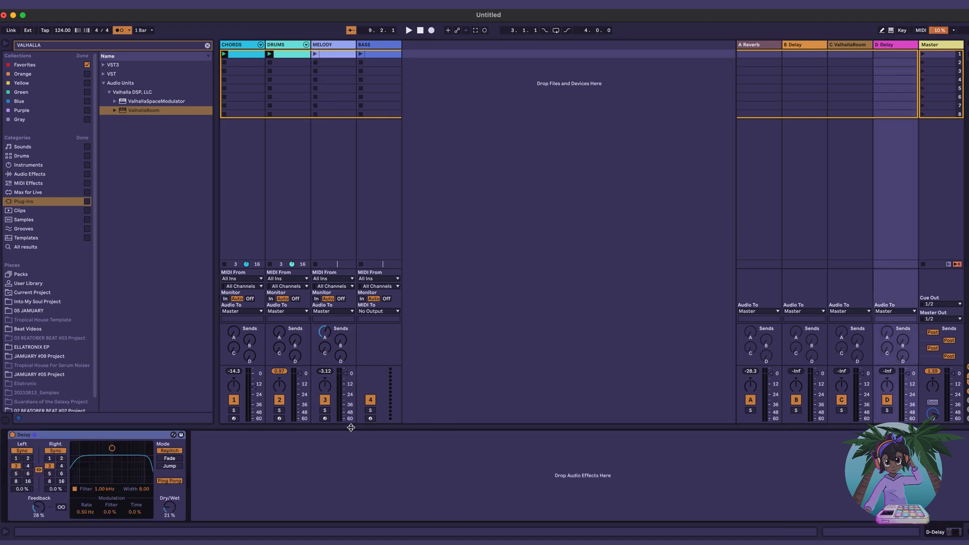
pyautogui.moveTo(168, 516); pyautogui.dragTo(168, 474)
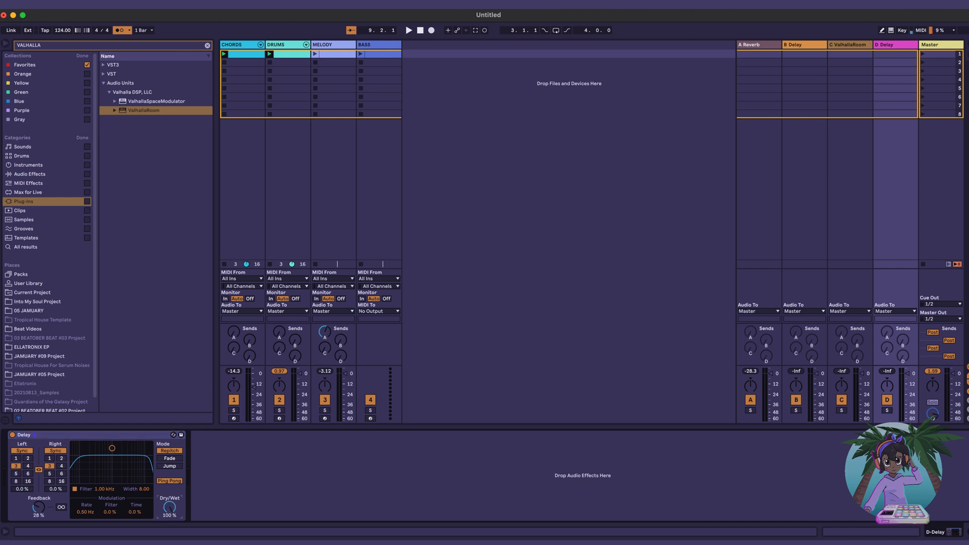
# Step: Open ValhallaRoom on return track C and check its mix setting
pyautogui.click(861, 46)
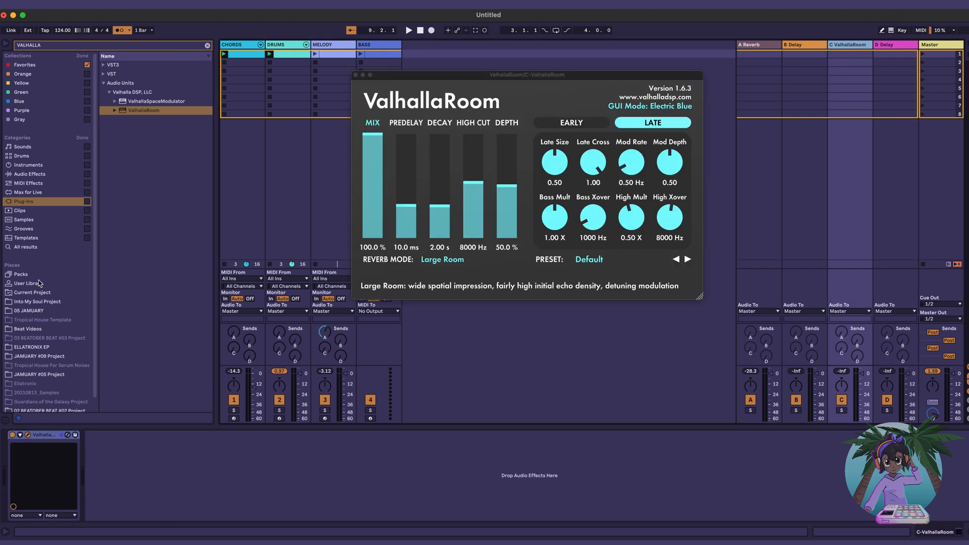
pyautogui.click(27, 435)
pyautogui.click(28, 437)
pyautogui.click(371, 167)
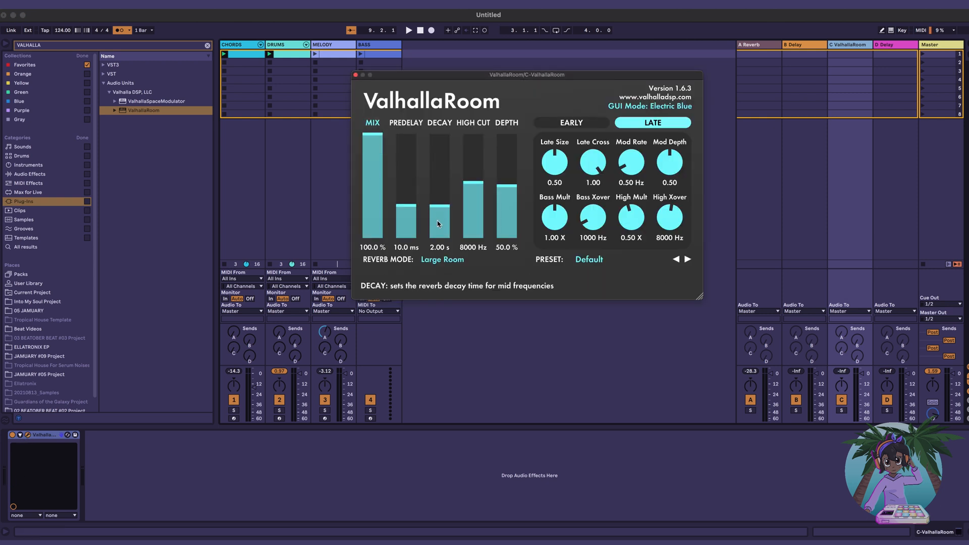
# Step: Set ValhallaRoom's decay to about 8.15 s on return C and route the MELODY track to both new returns, with D Delay at -13.0 dB
pyautogui.moveTo(440, 225); pyautogui.dragTo(440, 192)
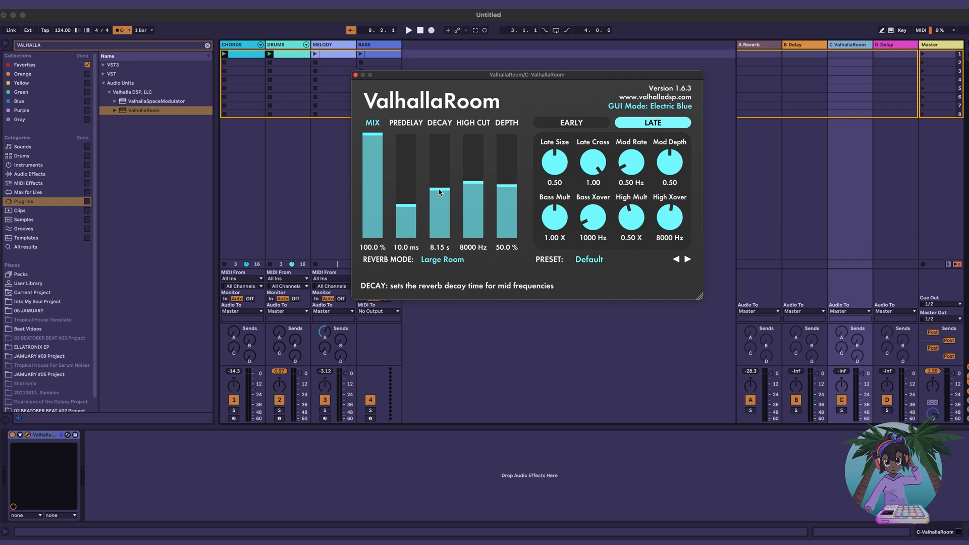
pyautogui.click(356, 76)
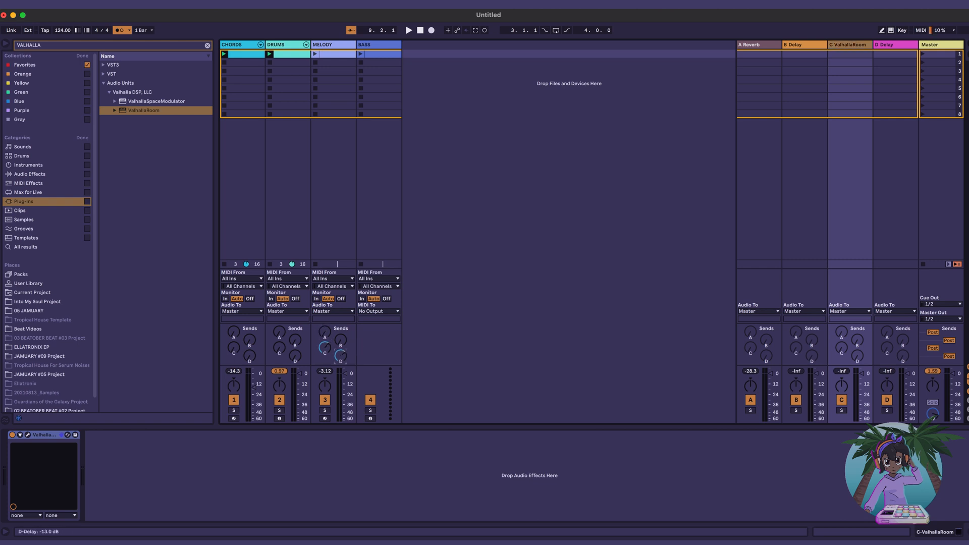
# Step: Audition the MELODY track's vocal chops over the beat and lower its track volume to -7.5 dB
pyautogui.click(341, 47)
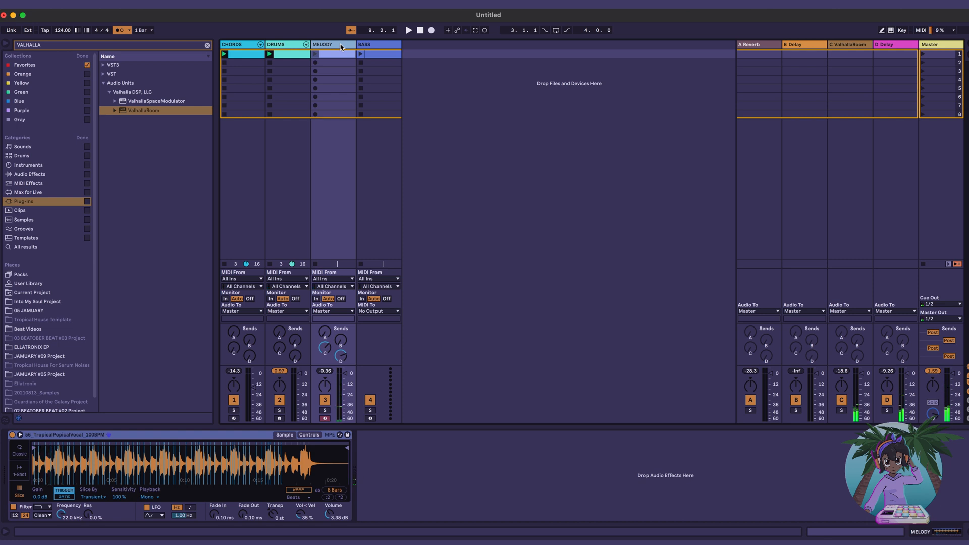
pyautogui.press('space')
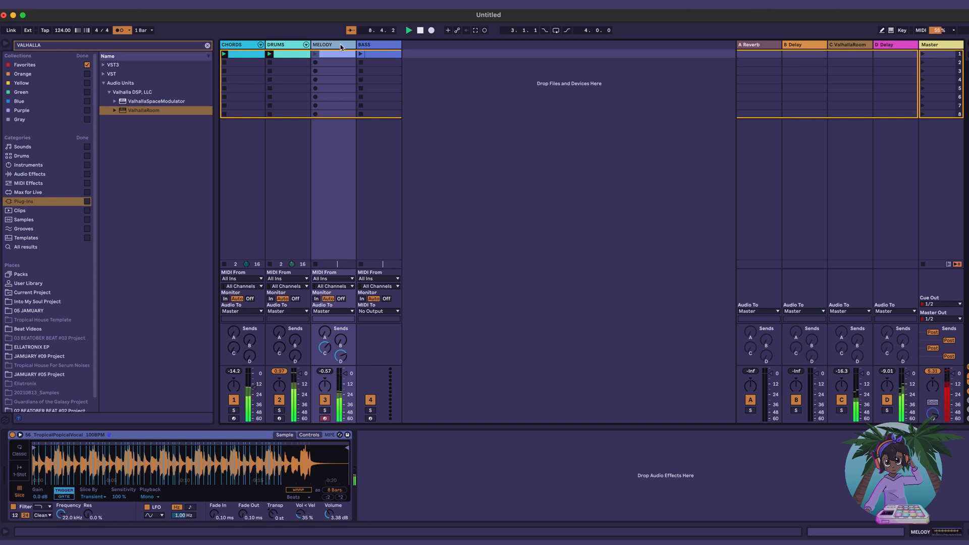
pyautogui.press('space')
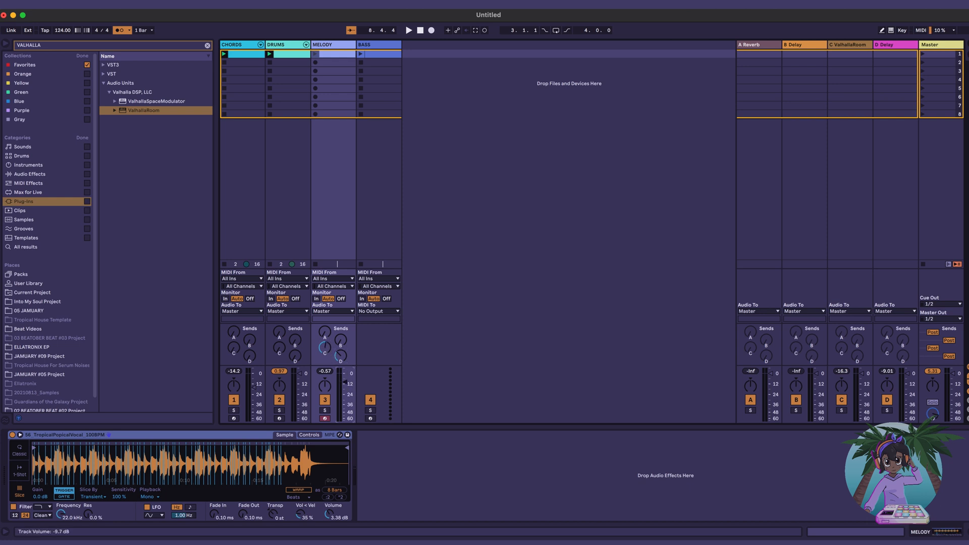
pyautogui.press('space')
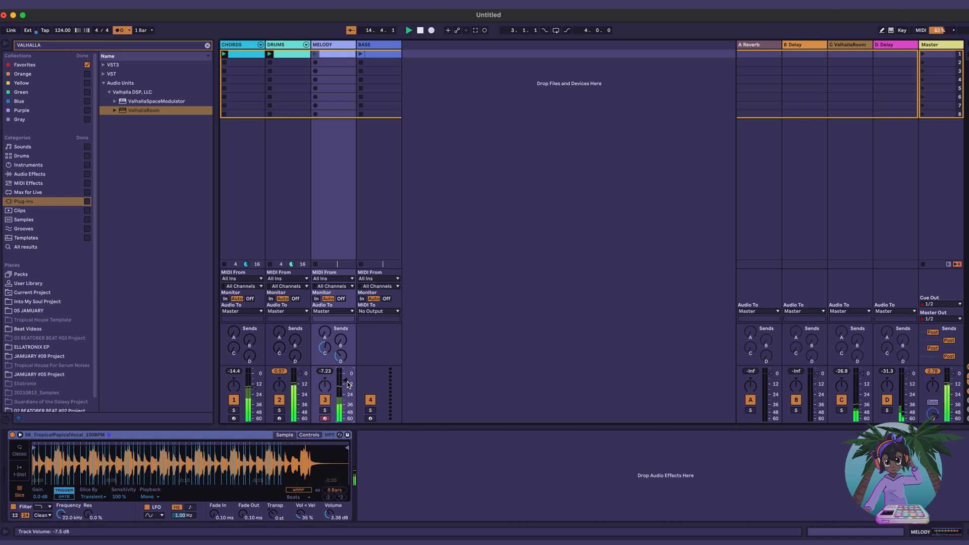
pyautogui.press('space')
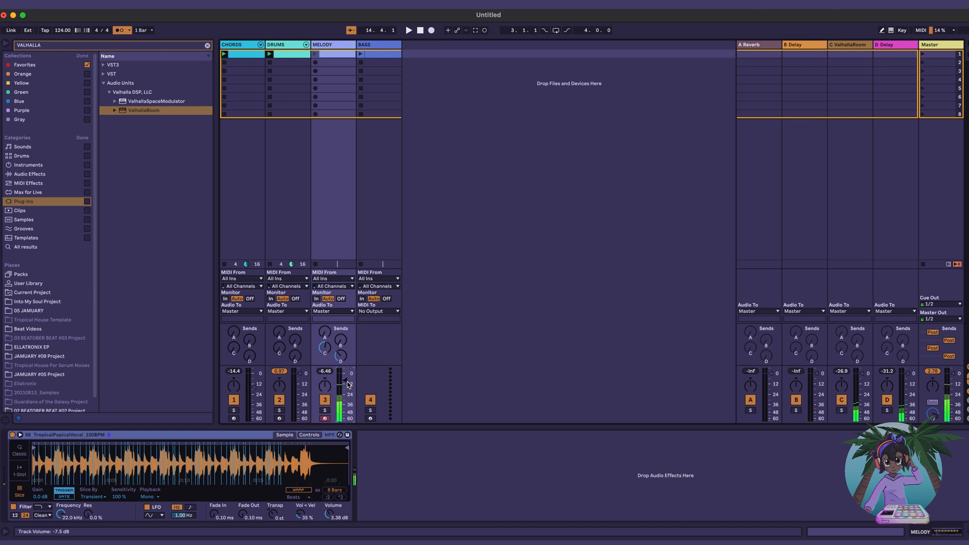
# Step: Play the vocal chops over the running beat and capture the performance as a MIDI clip in the MELODY track's second slot
pyautogui.press('space')
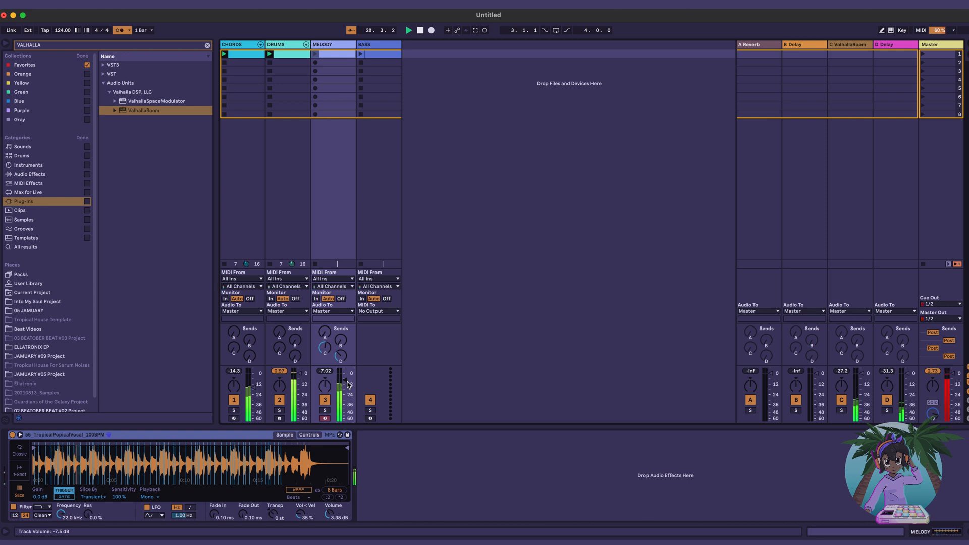
pyautogui.press('space')
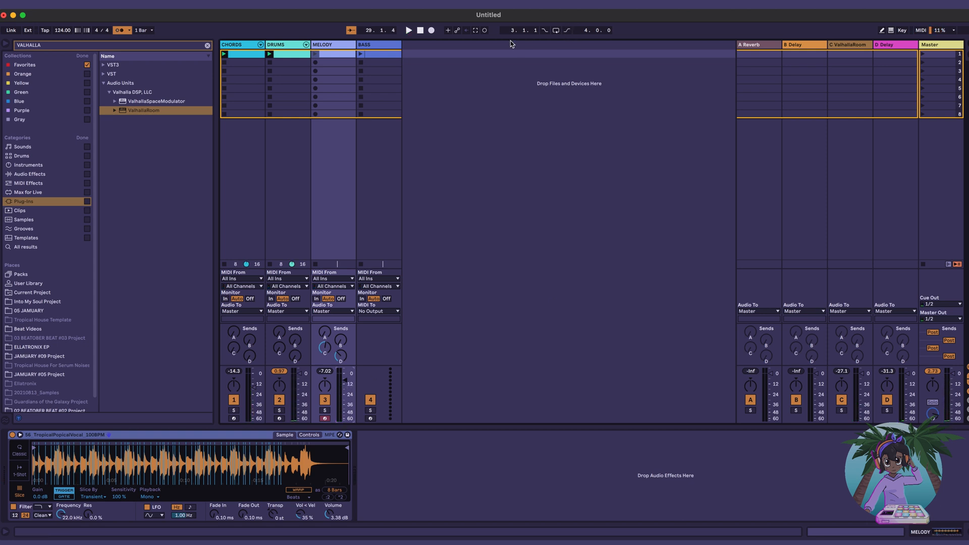
pyautogui.click(476, 31)
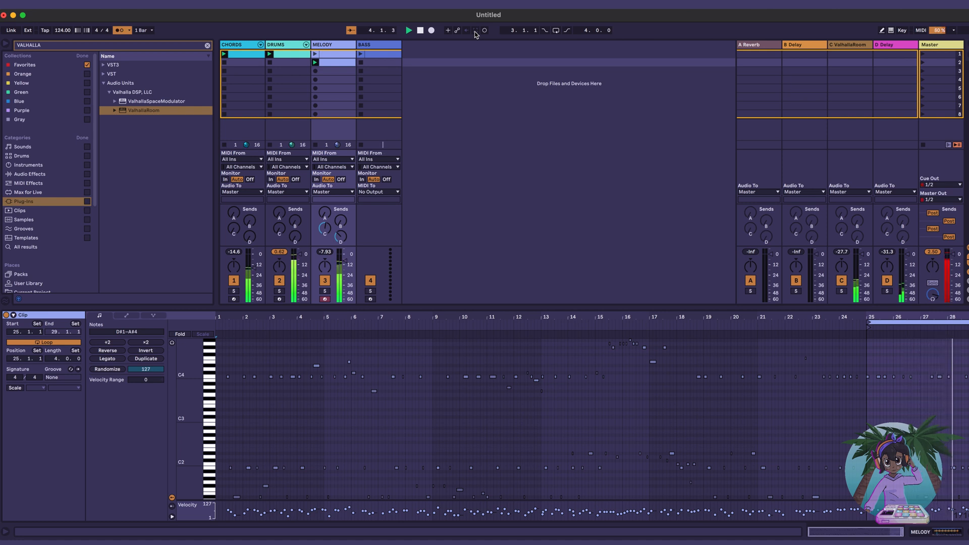
pyautogui.press('space')
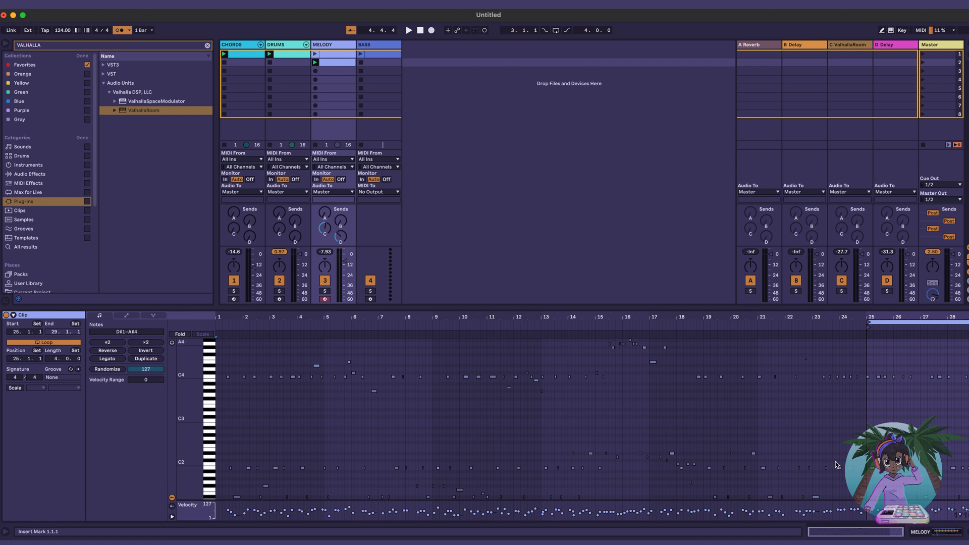
# Step: Copy the captured notes from bars 25 to 28 into the MELODY track's first-slot clip, starting at 1.1.1
pyautogui.moveTo(944, 315); pyautogui.dragTo(815, 348)
pyautogui.moveTo(402, 346); pyautogui.dragTo(961, 490)
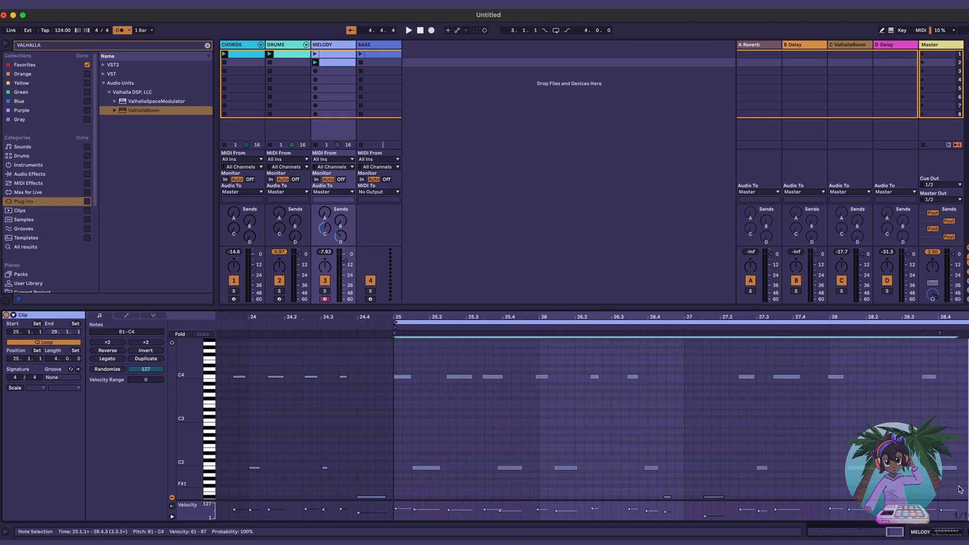
pyautogui.click(336, 59)
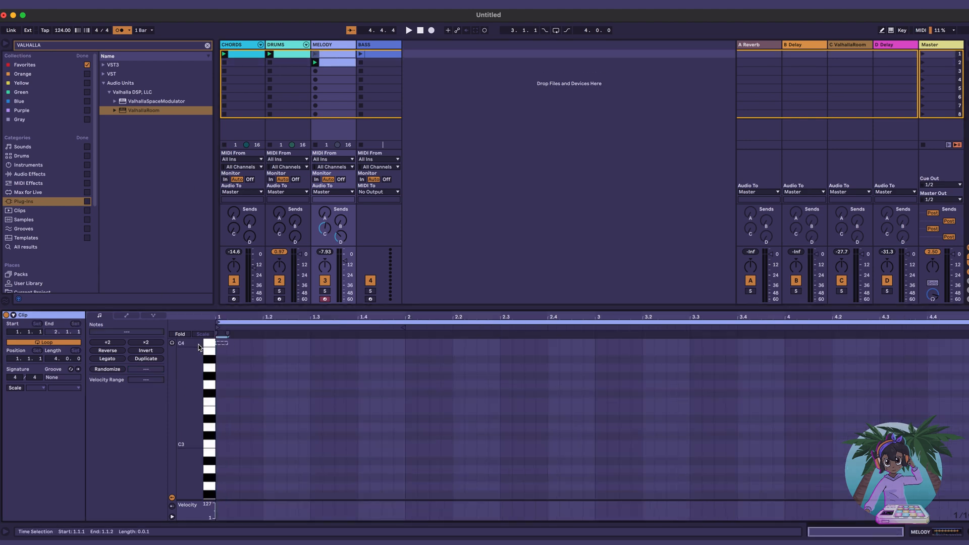
pyautogui.click(219, 356)
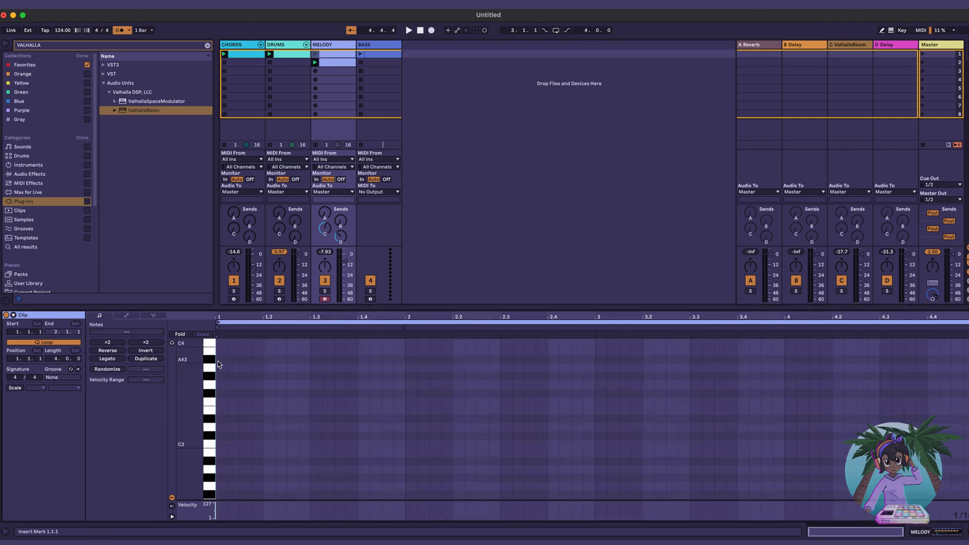
pyautogui.press('super+v')
pyautogui.scroll(5, 335, 422)
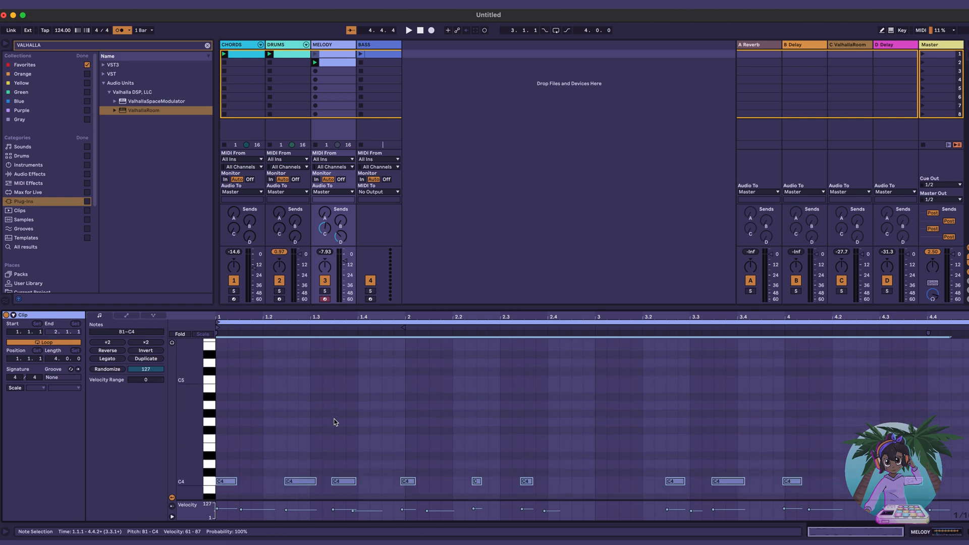
pyautogui.scroll(-5, 336, 422)
# Step: Play back the pasted melody and adjust the MELODY track's sends to C ValhallaRoom and D Delay
pyautogui.press('space')
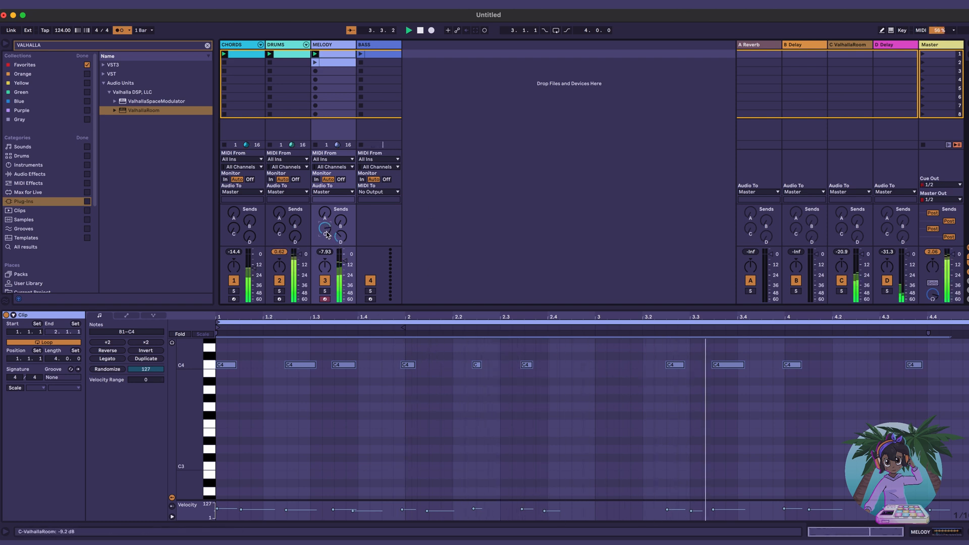
pyautogui.scroll(3, 557, 408)
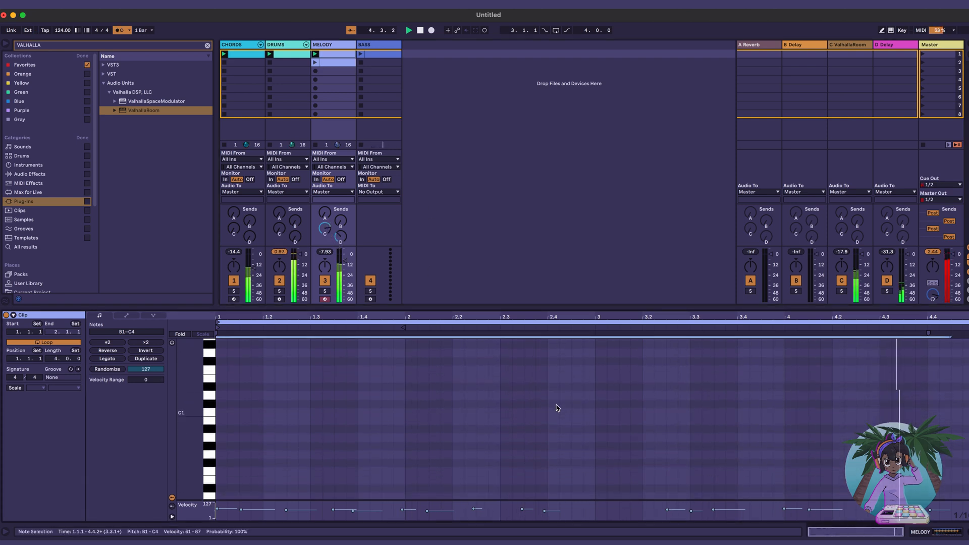
pyautogui.scroll(1, 558, 408)
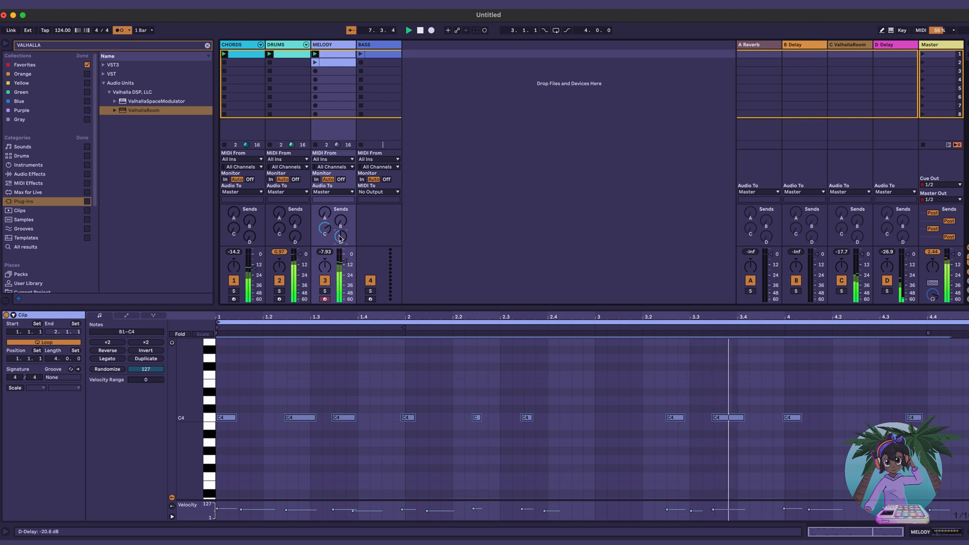
pyautogui.scroll(-10, 540, 392)
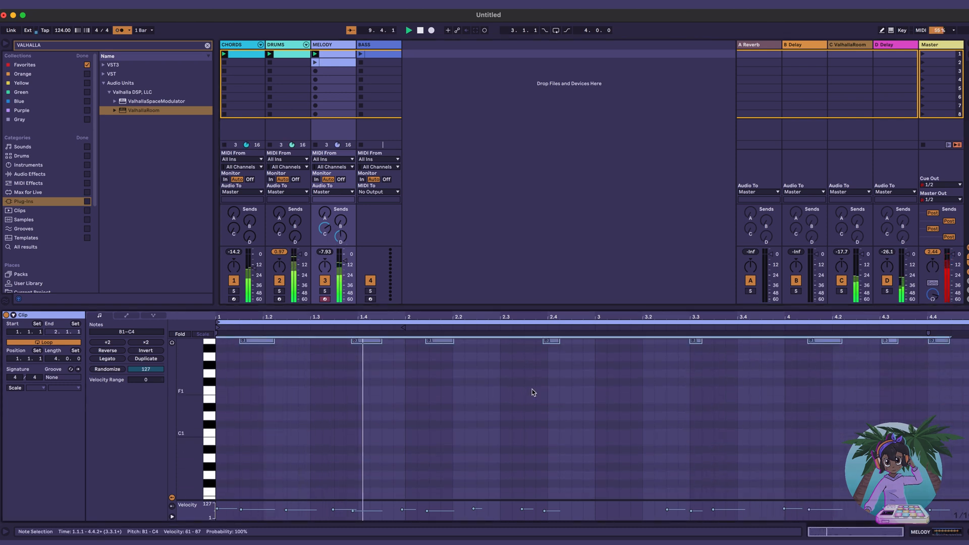
# Step: Delete the captured clip from the MELODY track's second slot and record a new four-bar vocal-chop take there
pyautogui.click(334, 64)
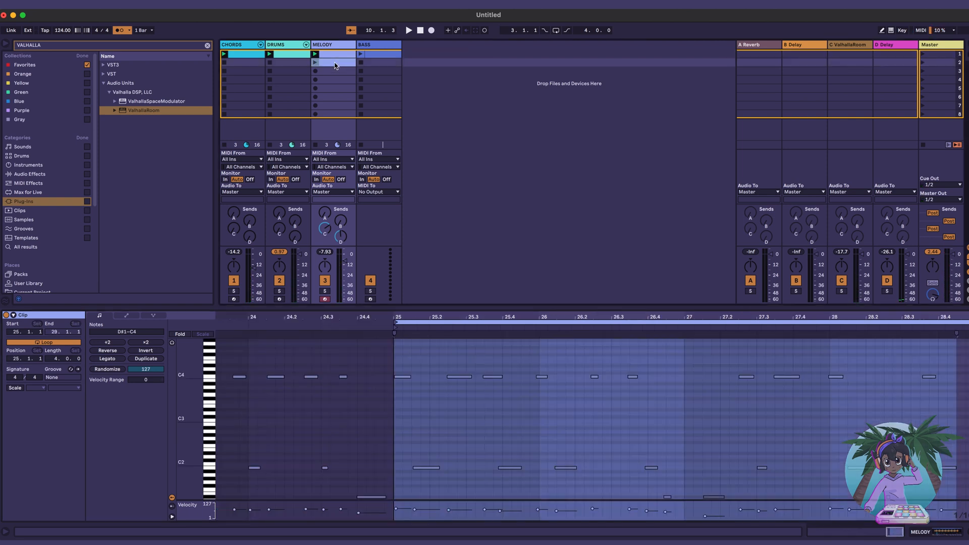
pyautogui.press('Delete')
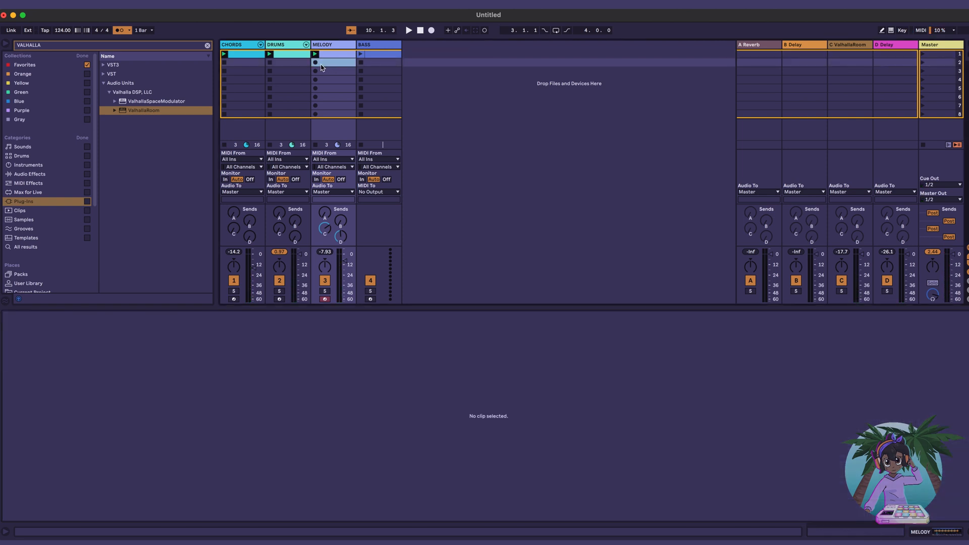
pyautogui.click(485, 31)
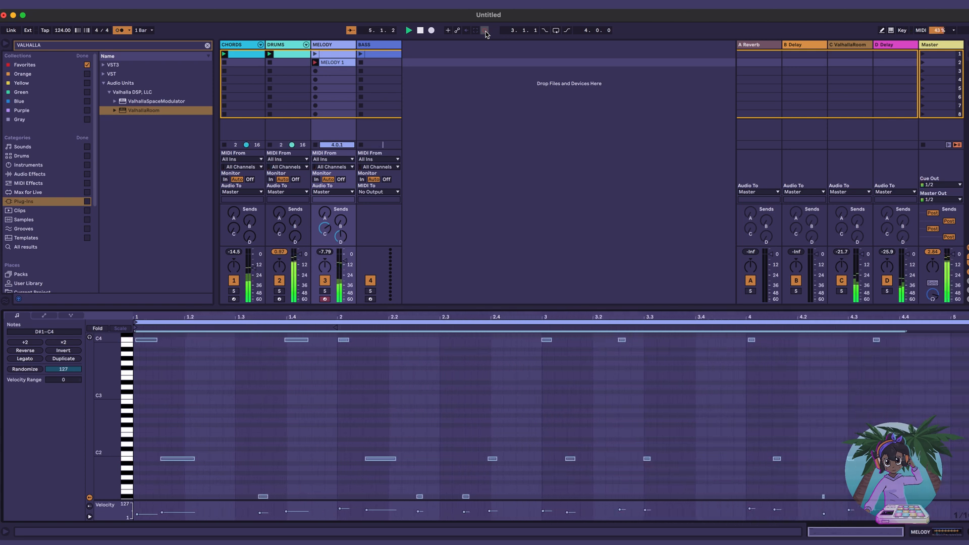
pyautogui.click(485, 31)
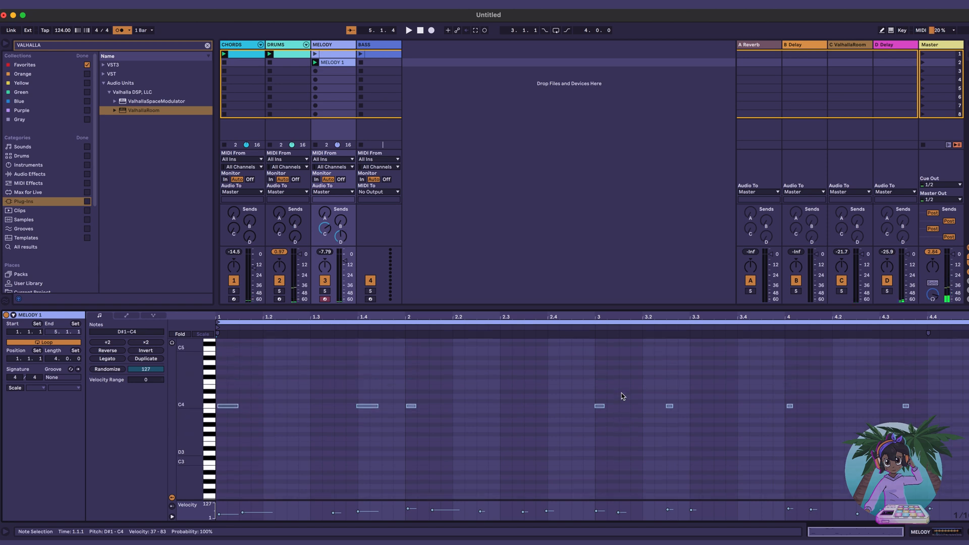
# Step: Quantize all notes in the MELODY 1 clip and play it back with the beat
pyautogui.scroll(-3, 622, 392)
pyautogui.click(573, 425)
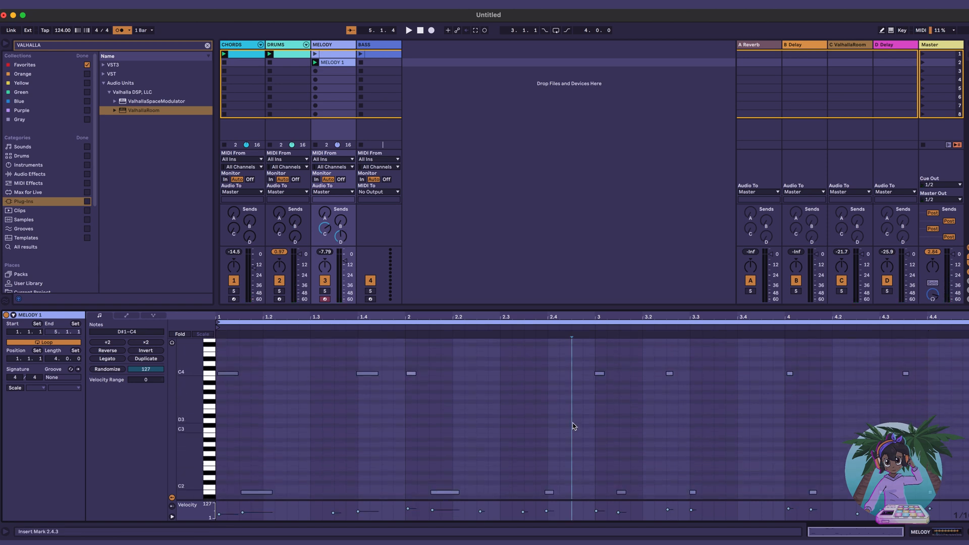
pyautogui.press('super+a')
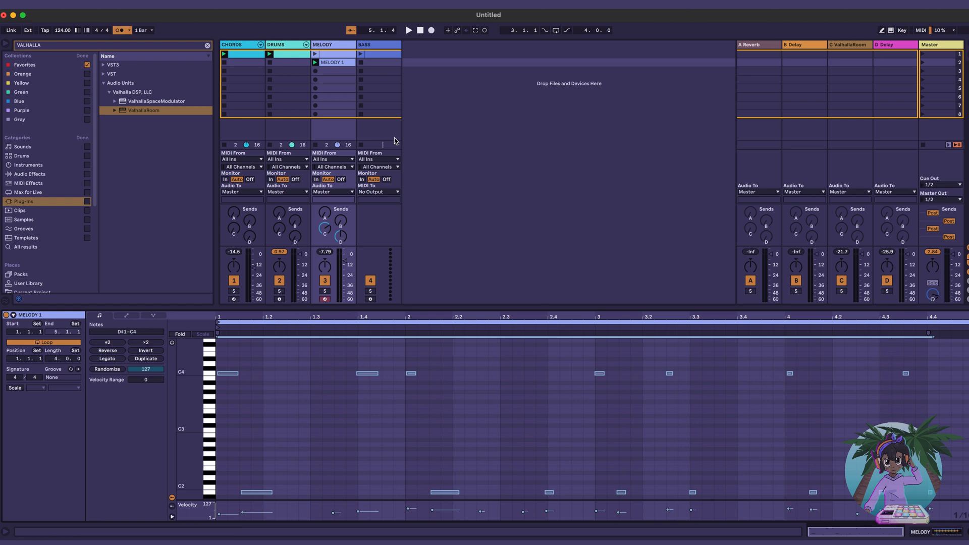
pyautogui.click(343, 66)
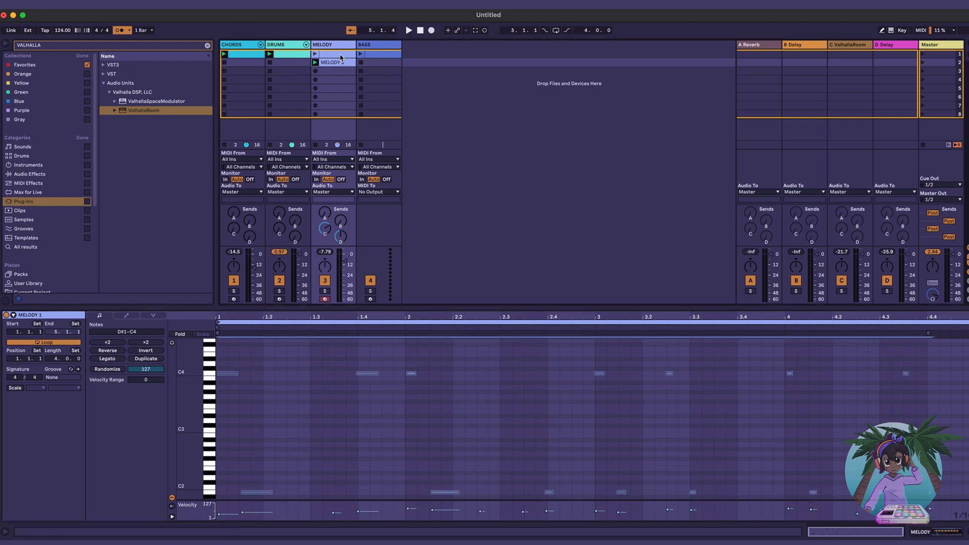
pyautogui.click(333, 424)
pyautogui.press('super+a')
pyautogui.press('super+u')
pyautogui.press('space')
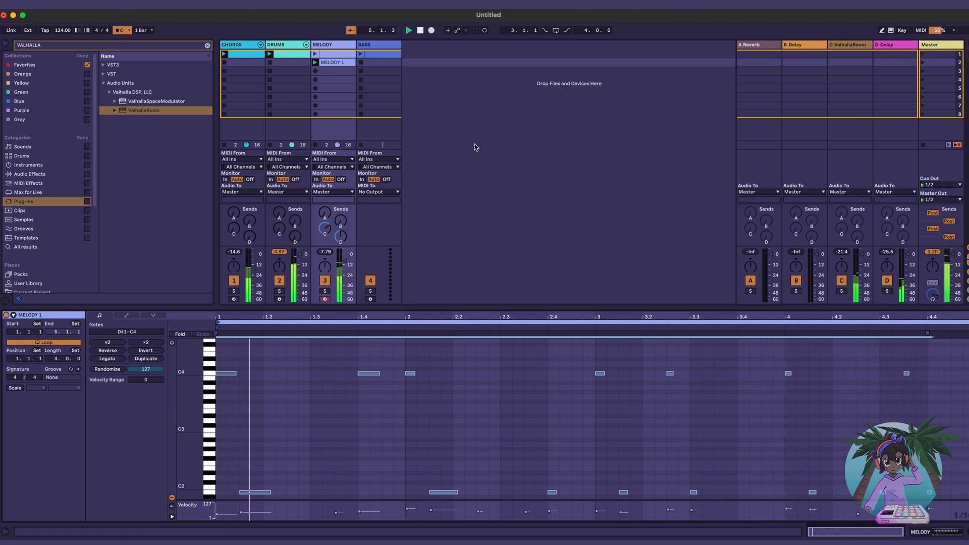
# Step: Try recording an eight-bar vocal-chop take into the MELODY track's third slot, and undo the recording
pyautogui.click(339, 75)
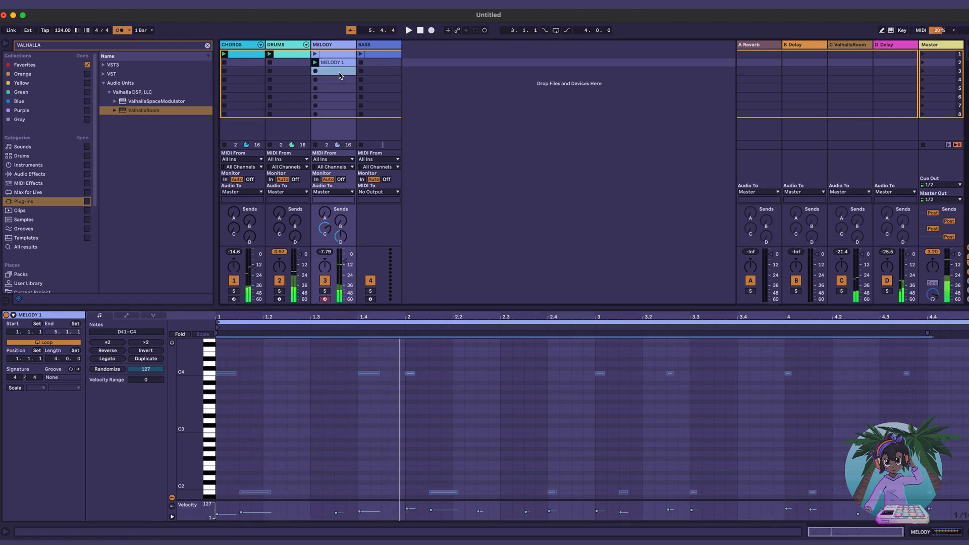
pyautogui.click(484, 31)
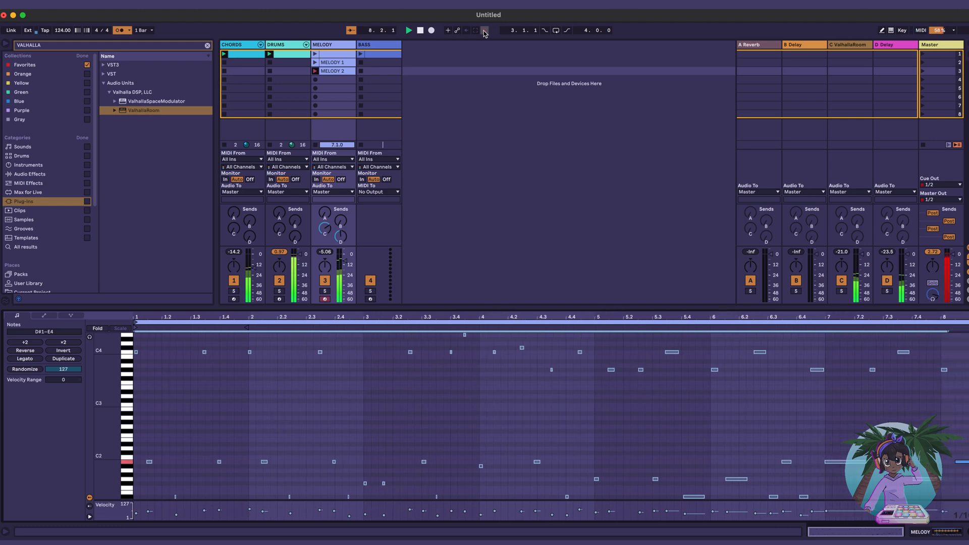
pyautogui.click(484, 31)
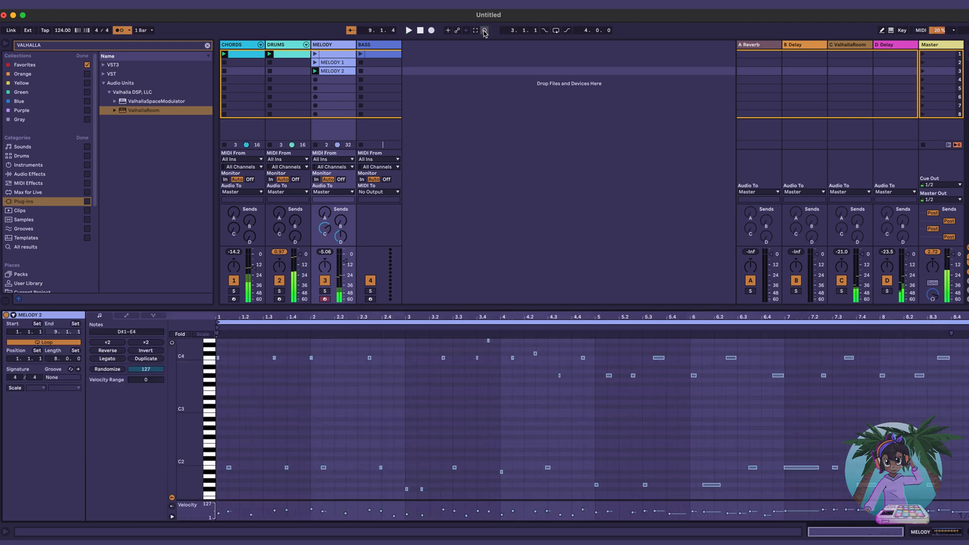
pyautogui.press('super+z')
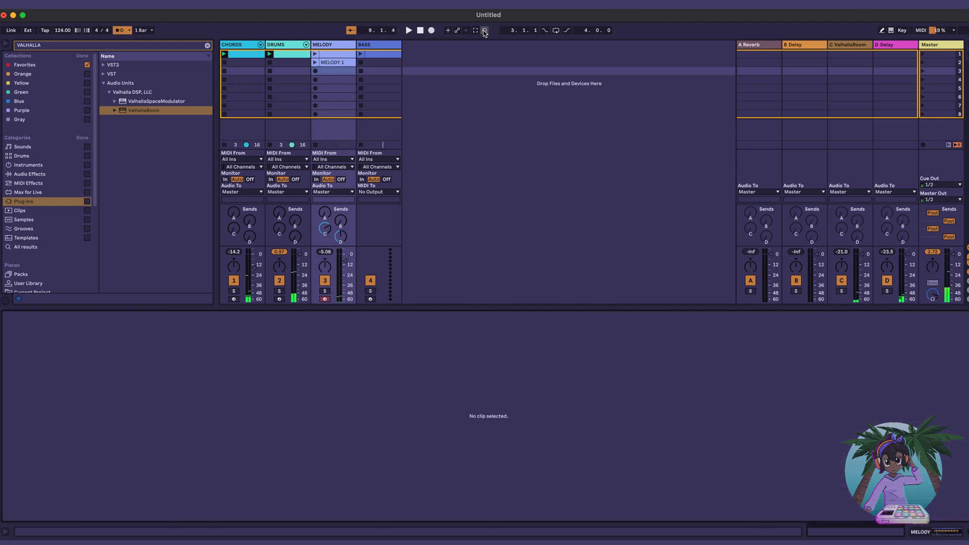
# Step: Improvise vocal chops over the looping beat and capture the performance as a MIDI clip in the MELODY track's third slot
pyautogui.click(346, 72)
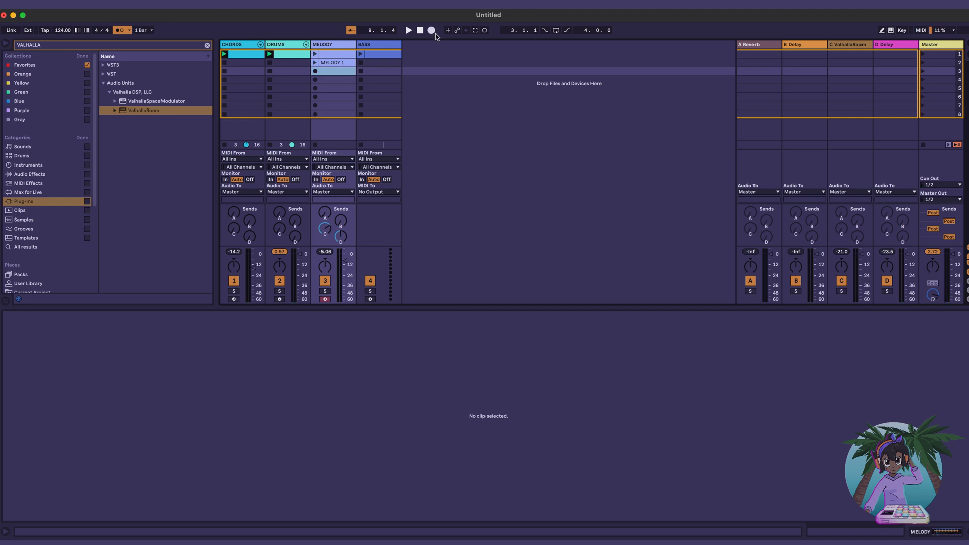
pyautogui.press('space')
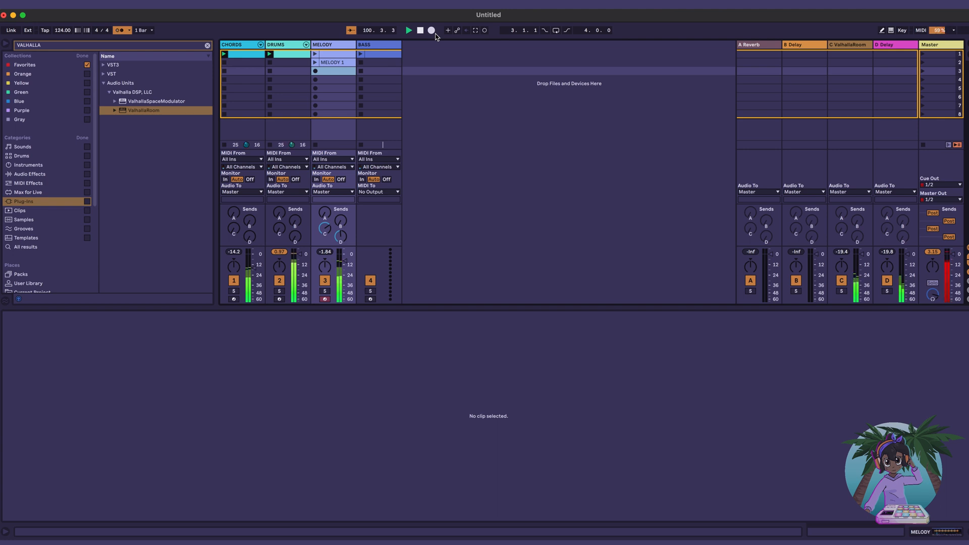
pyautogui.press('space')
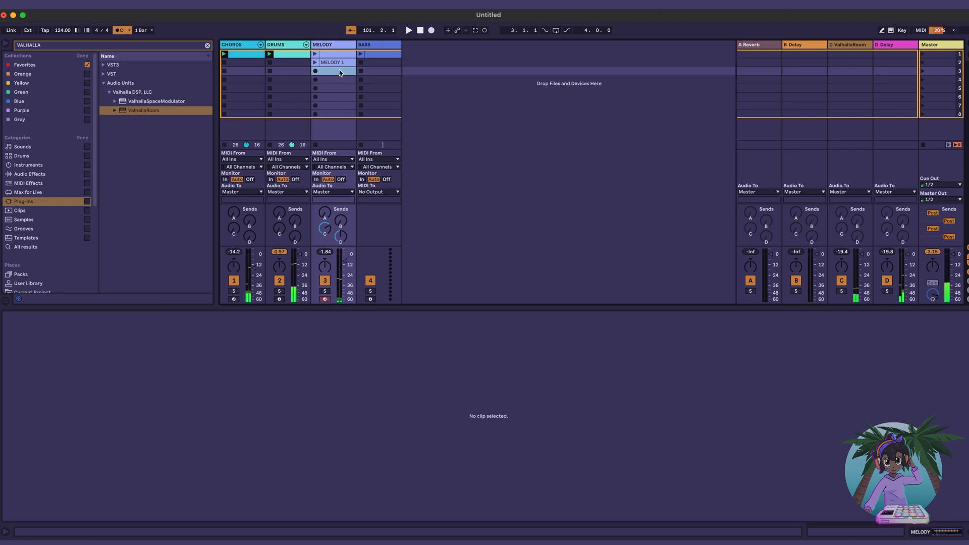
pyautogui.click(476, 31)
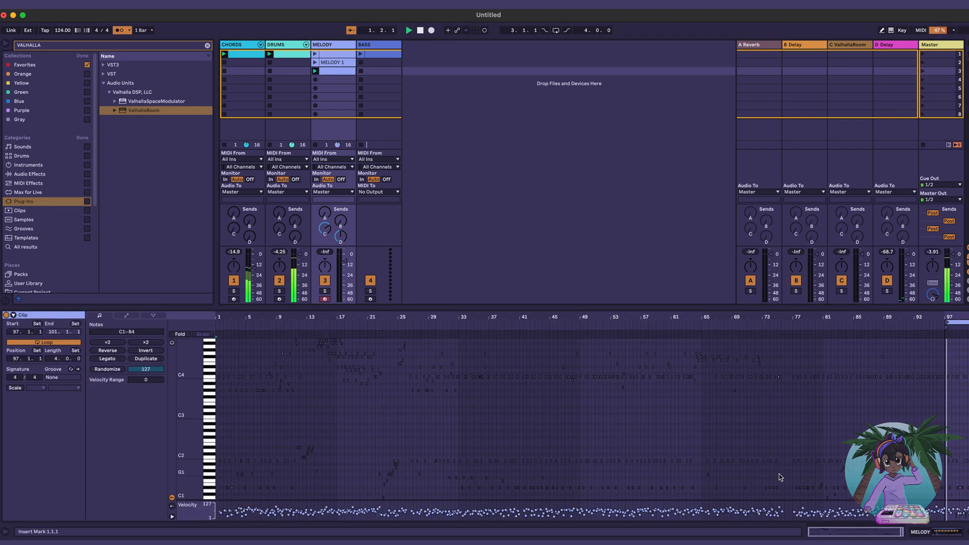
# Step: Select and copy all the notes from bar 97 to the end of the captured clip in the MELODY track's third slot
pyautogui.moveTo(954, 318); pyautogui.dragTo(853, 356)
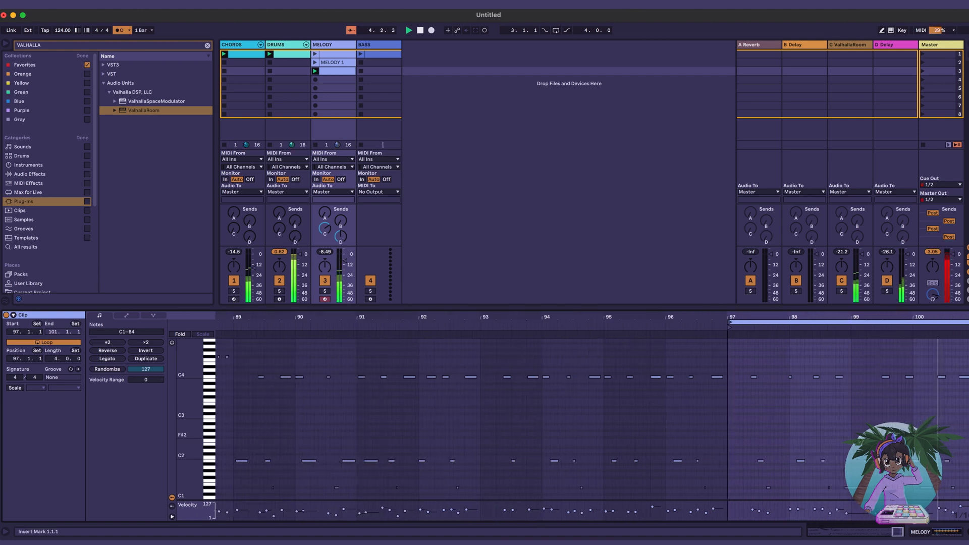
pyautogui.click(746, 362)
pyautogui.moveTo(733, 360); pyautogui.dragTo(968, 499)
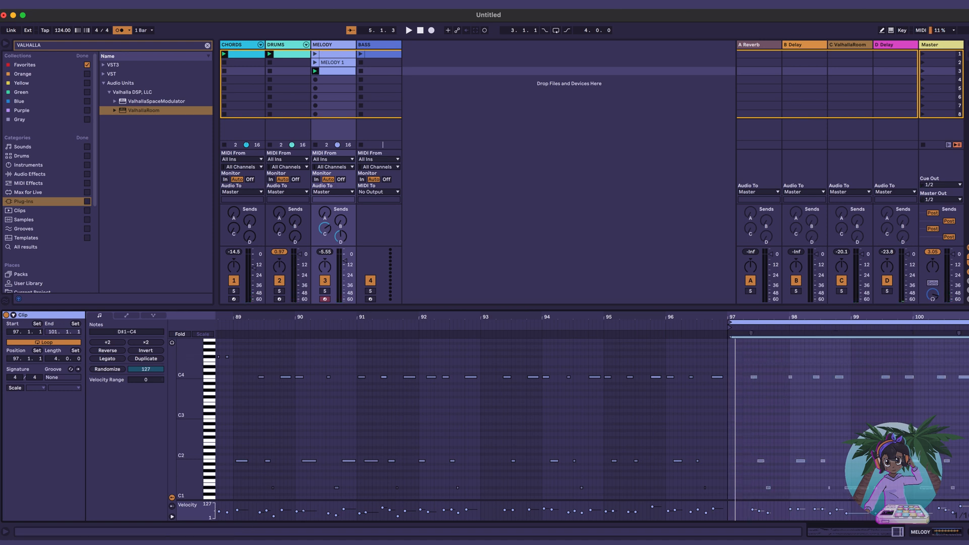
# Step: Insert an empty MIDI clip in the MELODY track's fourth slot, set its length to four bars and paste the copied notes at its start
pyautogui.click(345, 72)
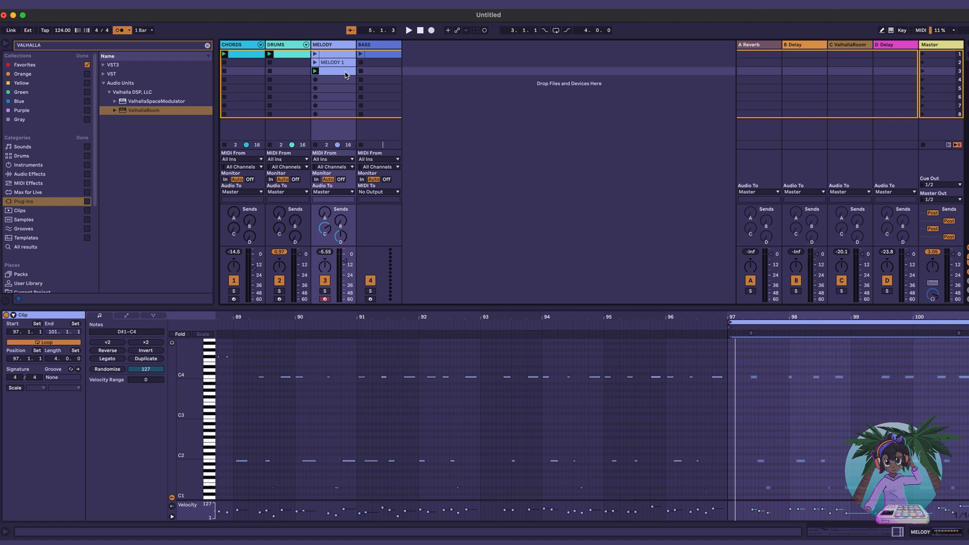
pyautogui.rightClick(339, 79)
pyautogui.click(368, 94)
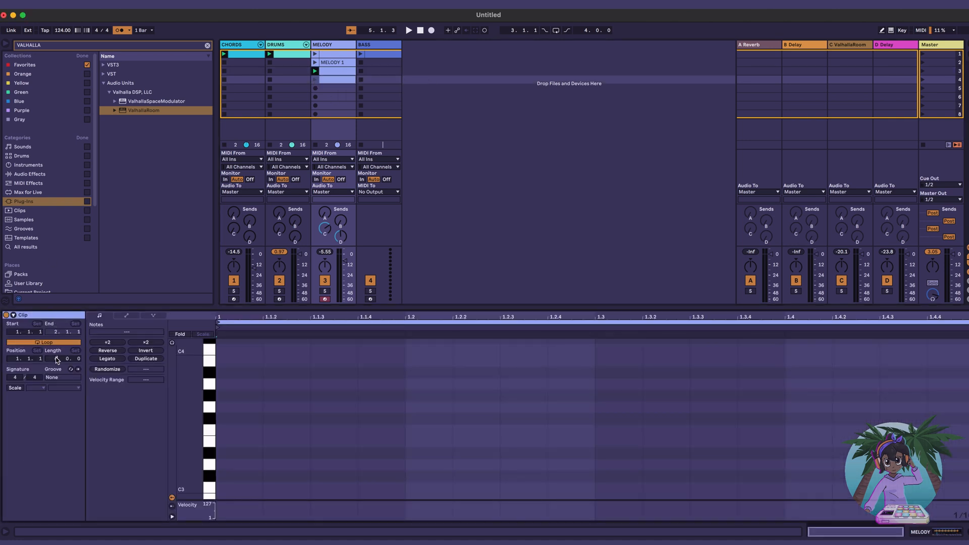
pyautogui.write('4')
pyautogui.press('Return')
pyautogui.click(226, 395)
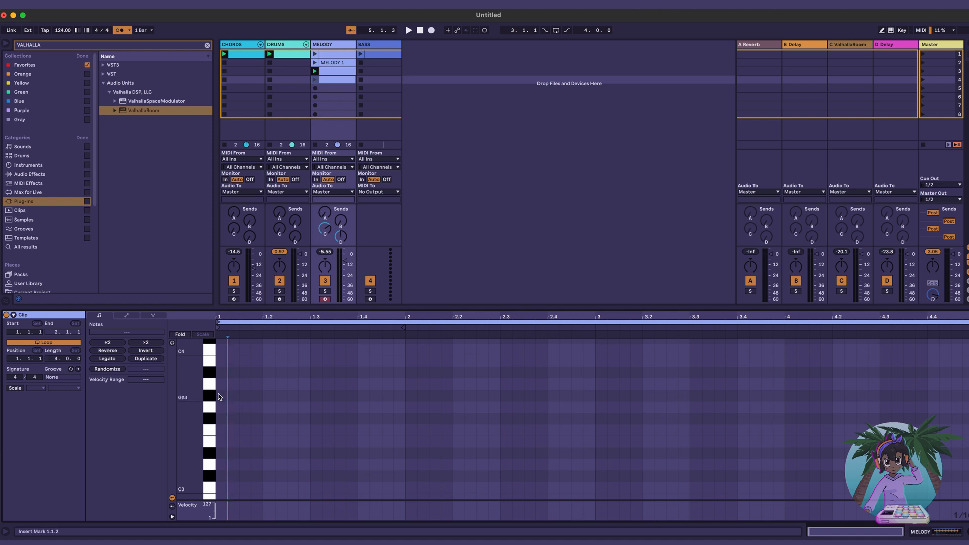
pyautogui.press('super+v')
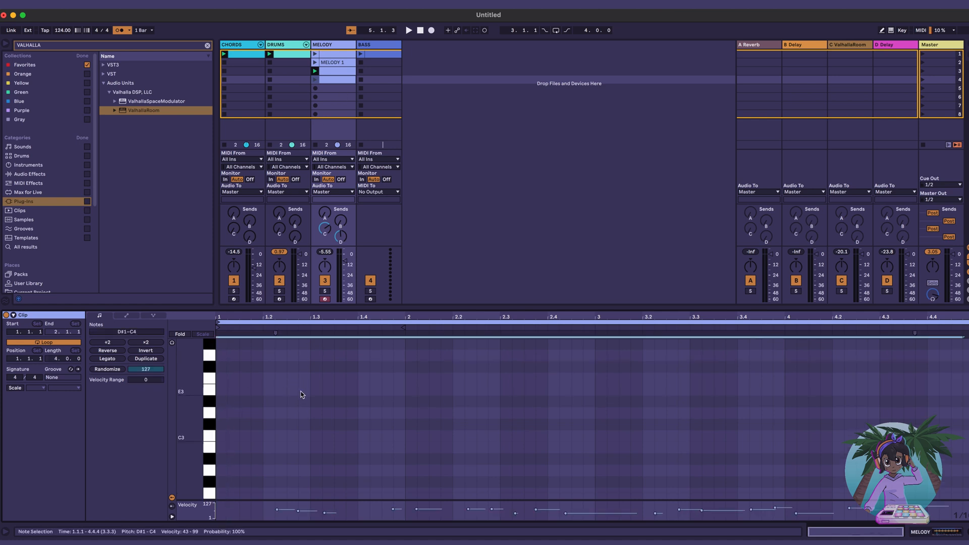
# Step: Launch the MELODY track's fourth-slot clip and listen to the pasted notes with the beat
pyautogui.scroll(5, 302, 395)
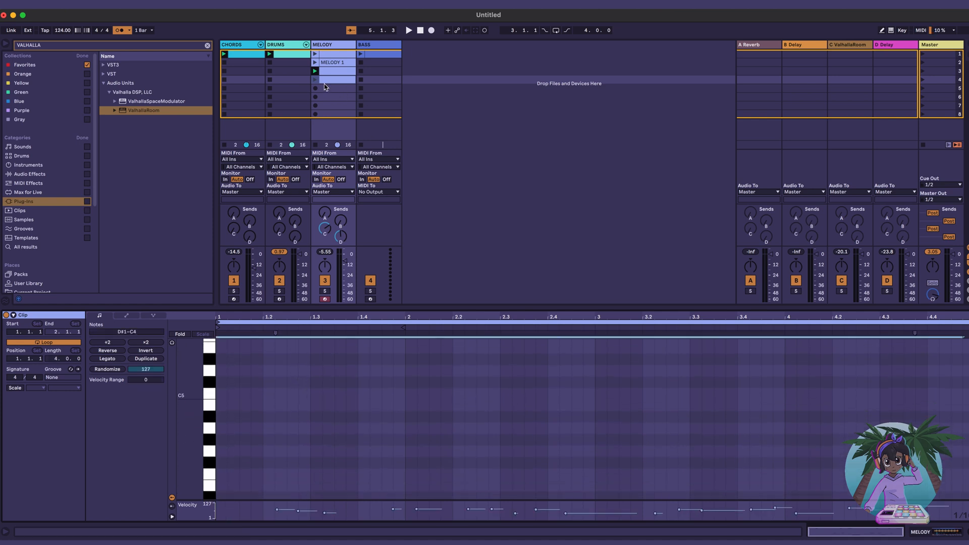
pyautogui.click(315, 79)
pyautogui.scroll(-3, 437, 375)
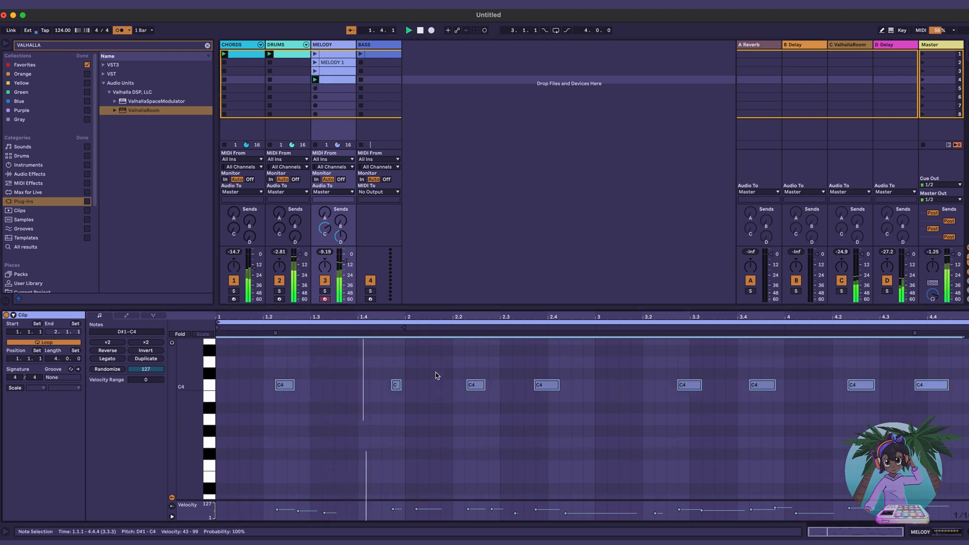
pyautogui.press('space')
# Step: Shift all notes in the fourth-slot clip earlier so the first starts at 1.1.1, quantize them, and play the clip back
pyautogui.click(364, 429)
pyautogui.press('super+a')
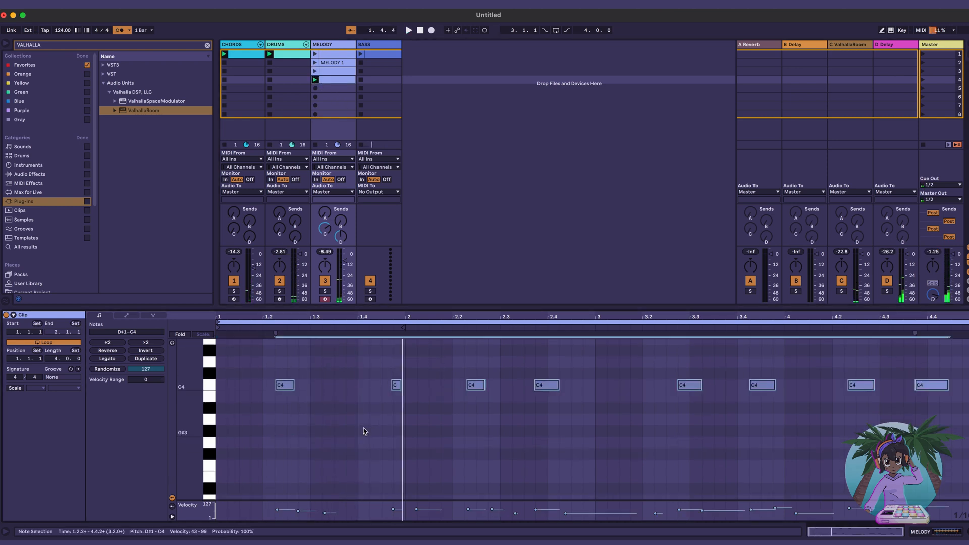
pyautogui.press('Left')
pyautogui.press('space')
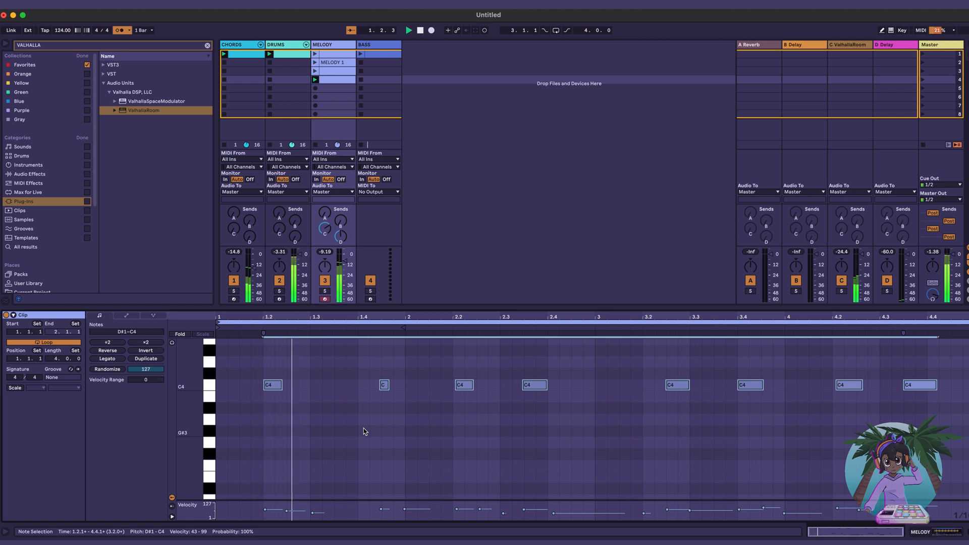
pyautogui.press('Left')
pyautogui.press('Left')
pyautogui.press('Left')
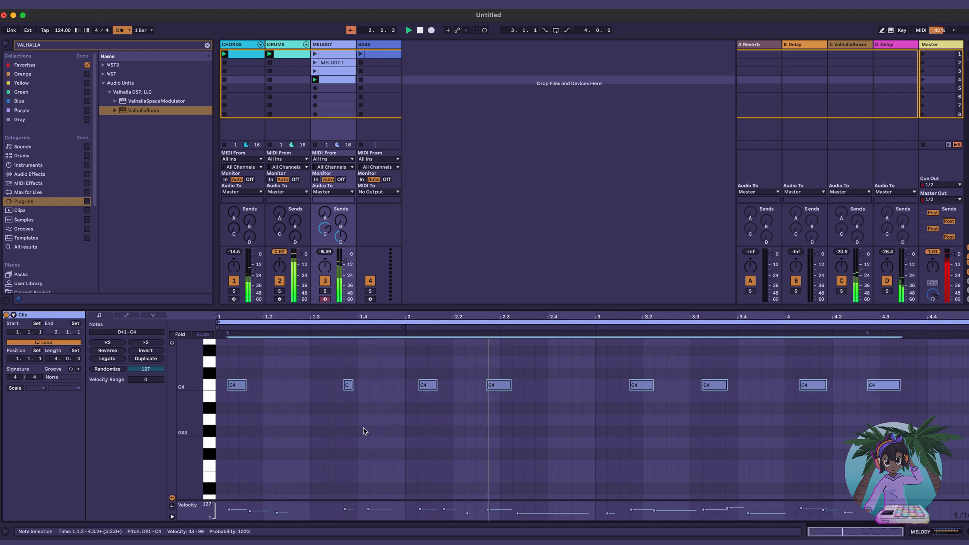
pyautogui.press('Left')
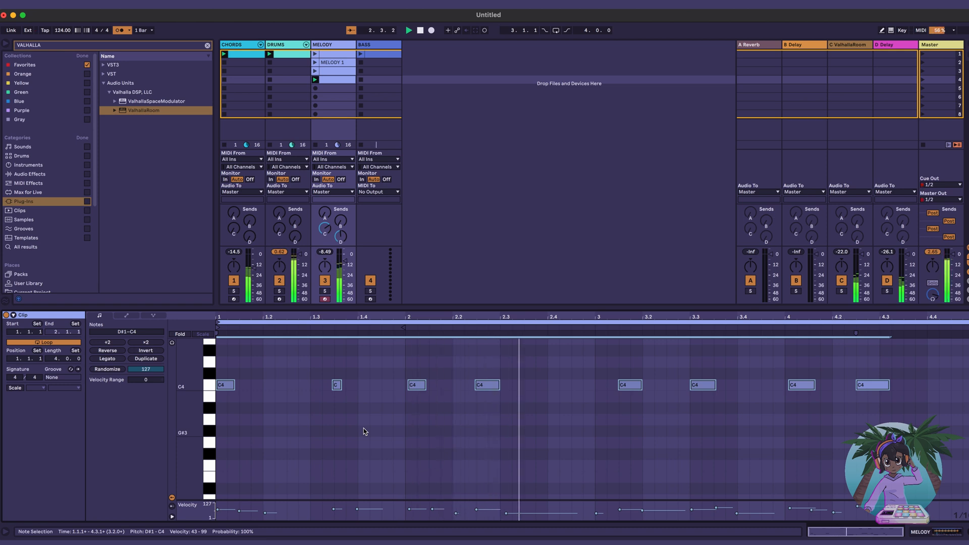
pyautogui.press('space')
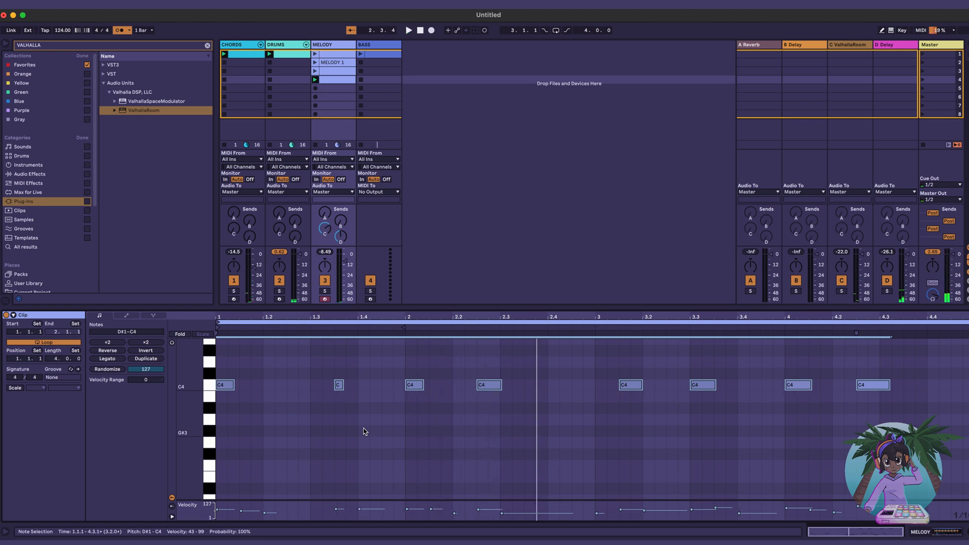
pyautogui.press('space')
pyautogui.scroll(3, 355, 453)
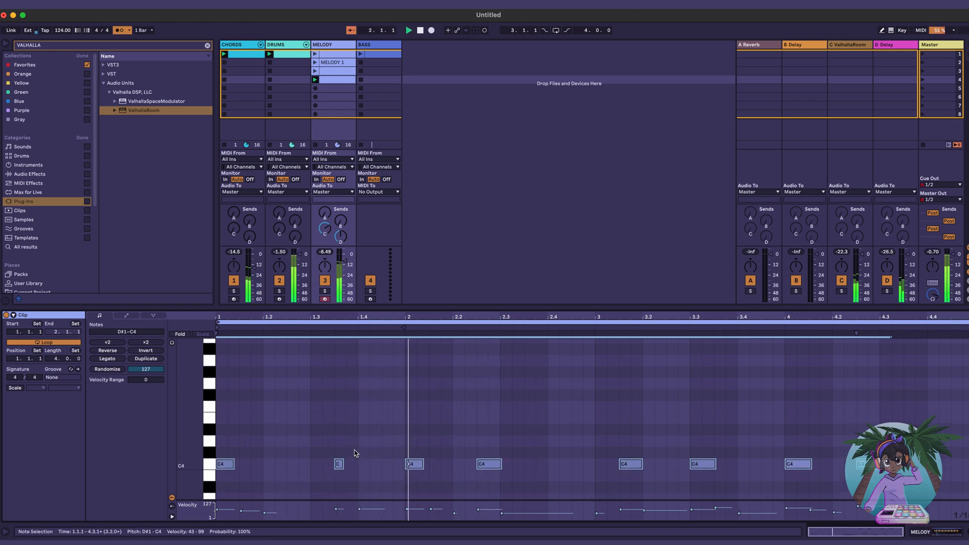
pyautogui.scroll(-3, 355, 453)
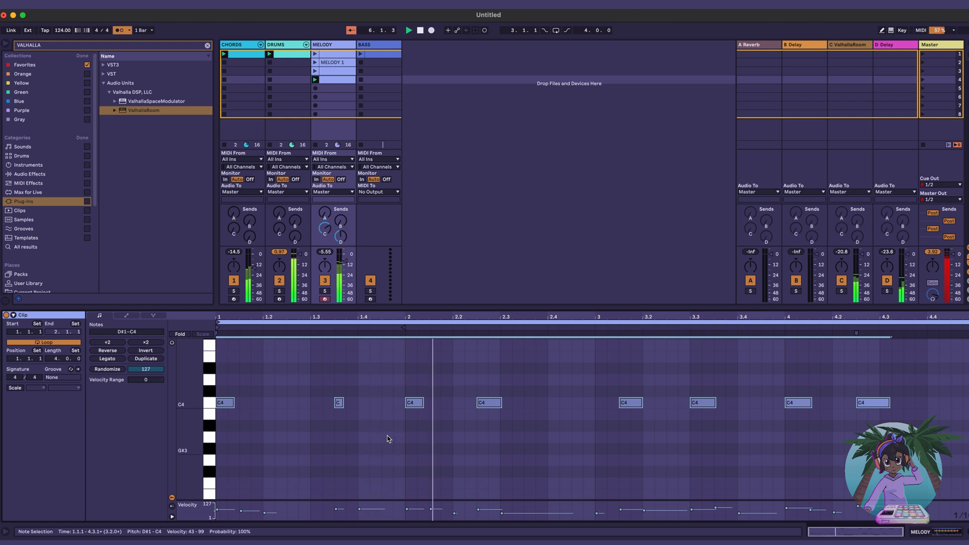
# Step: Extend the third-slot captured clip's loop to 100 bars starting at 1.1.1, and play it with the beat
pyautogui.click(331, 71)
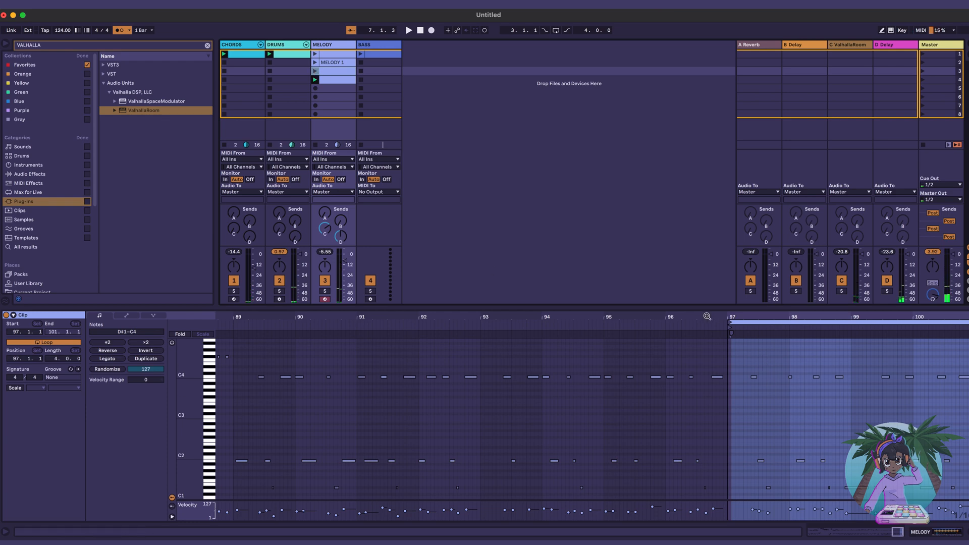
pyautogui.moveTo(707, 317); pyautogui.dragTo(159, 337)
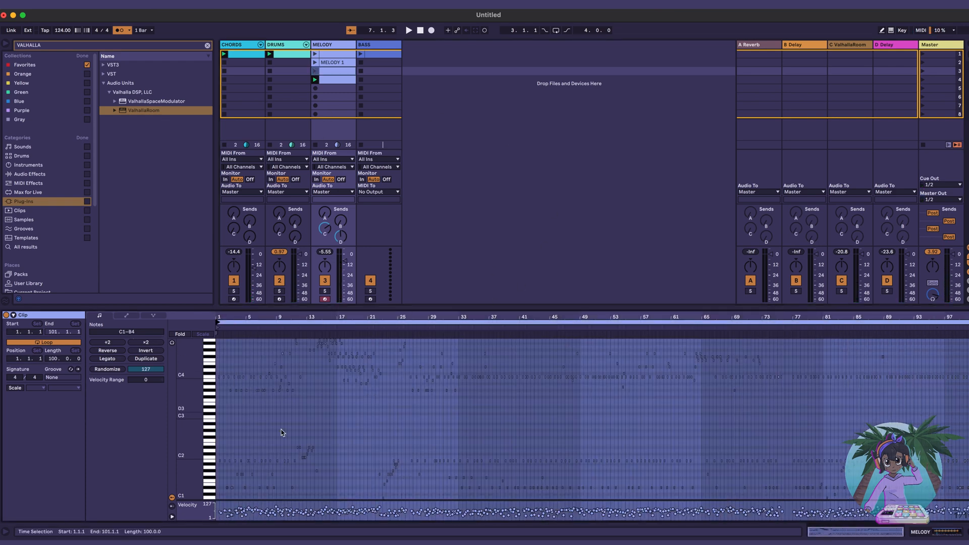
pyautogui.click(314, 73)
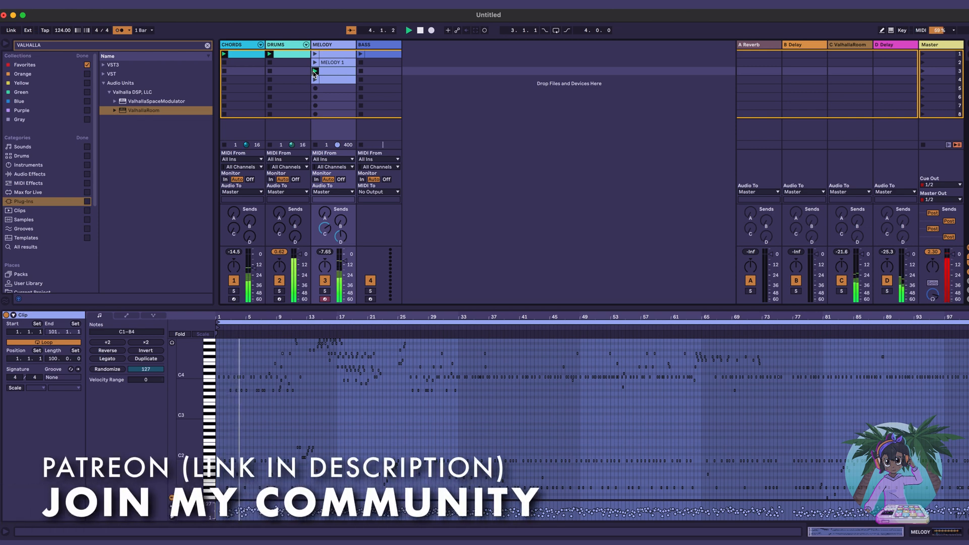
pyautogui.press('space')
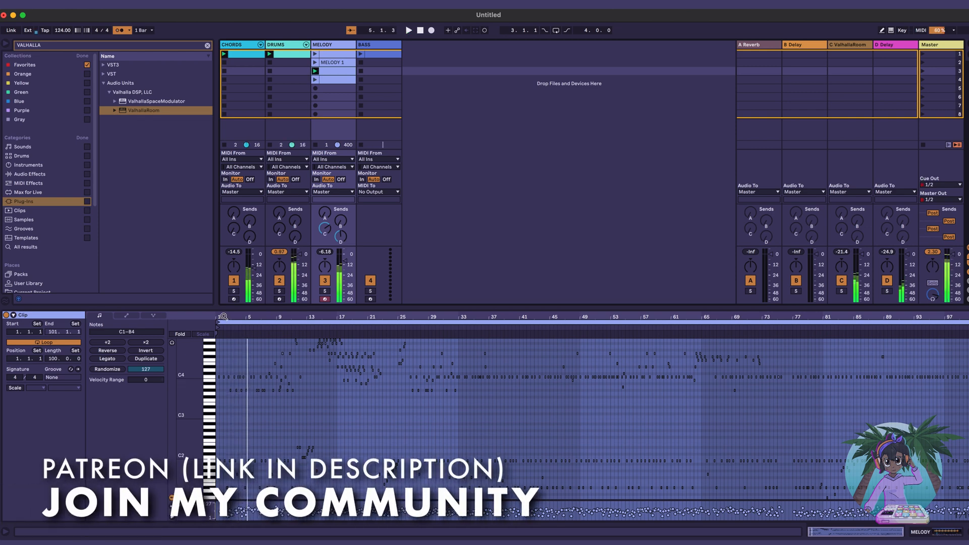
# Step: Replay the start of the captured clip, then select and copy the notes in its first four bars
pyautogui.scroll(6, 220, 418)
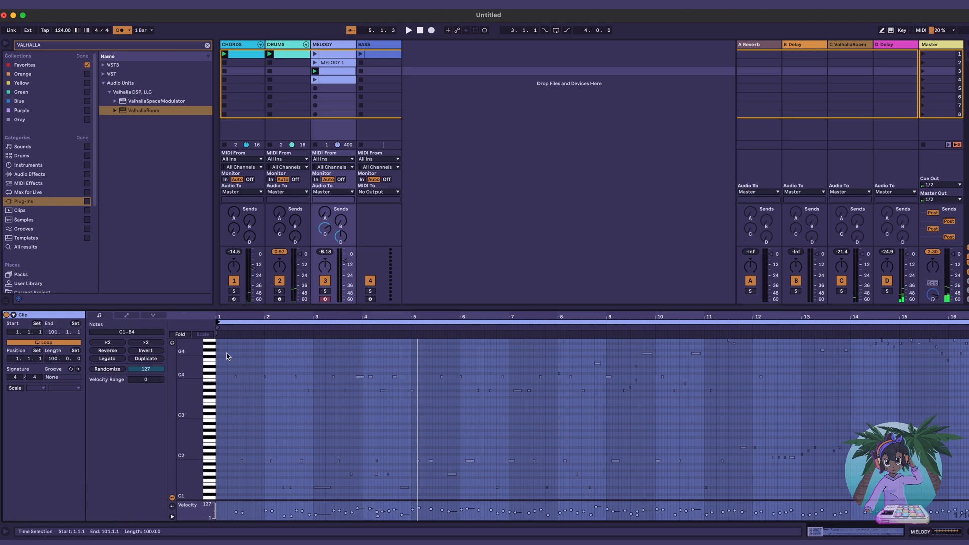
pyautogui.press('super+a')
pyautogui.press('space')
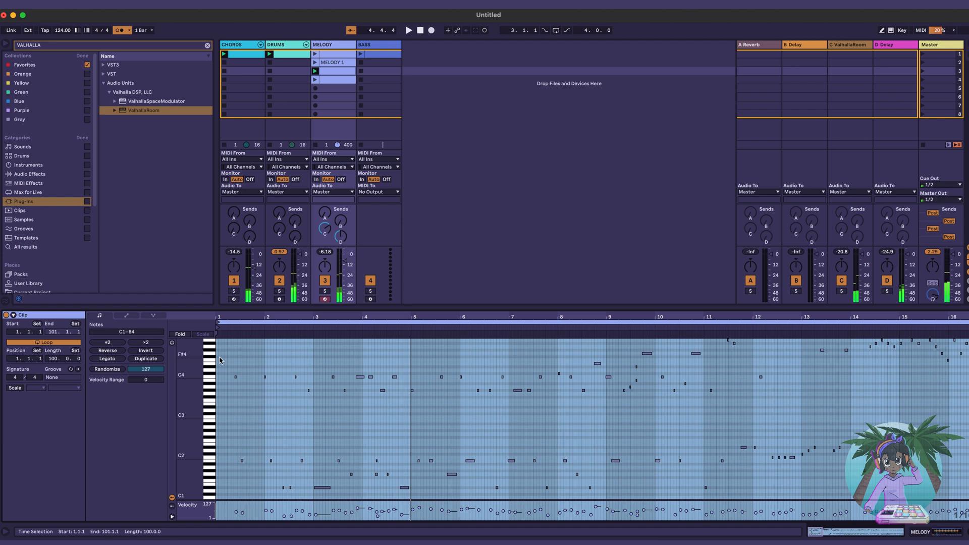
pyautogui.moveTo(219, 357); pyautogui.dragTo(408, 501)
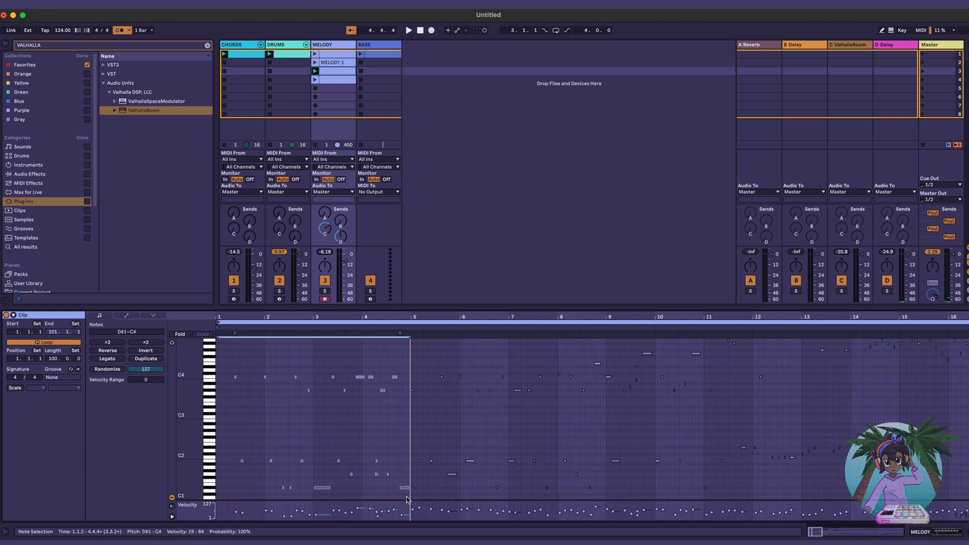
# Step: Insert an empty MIDI clip in the MELODY track's fifth slot, set its length to four bars and paste the copied notes
pyautogui.click(343, 90)
pyautogui.rightClick(344, 91)
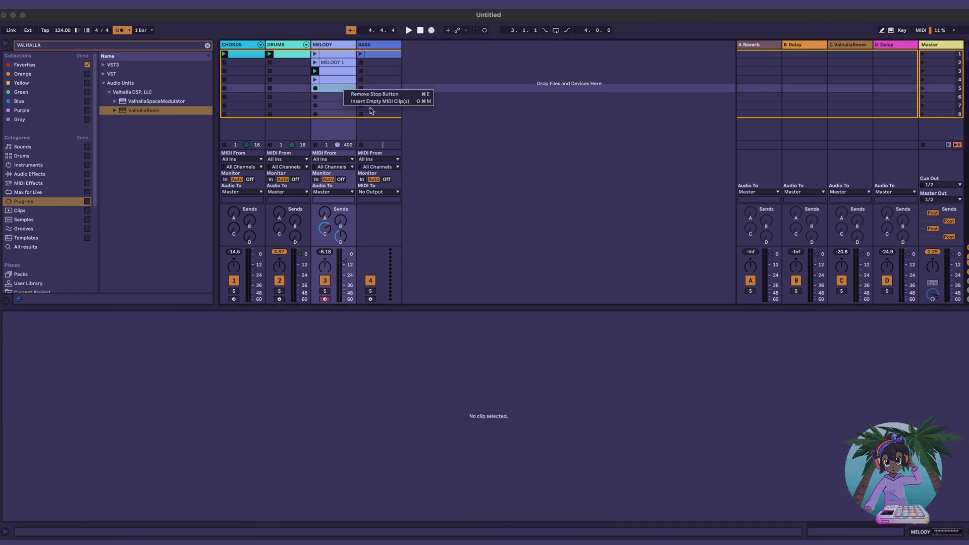
pyautogui.click(370, 106)
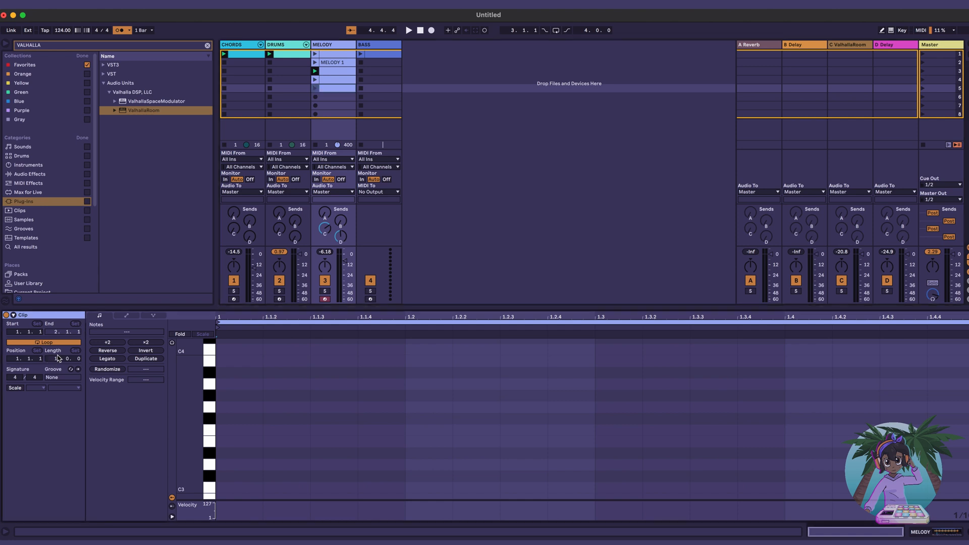
pyautogui.moveTo(57, 358); pyautogui.dragTo(58, 348)
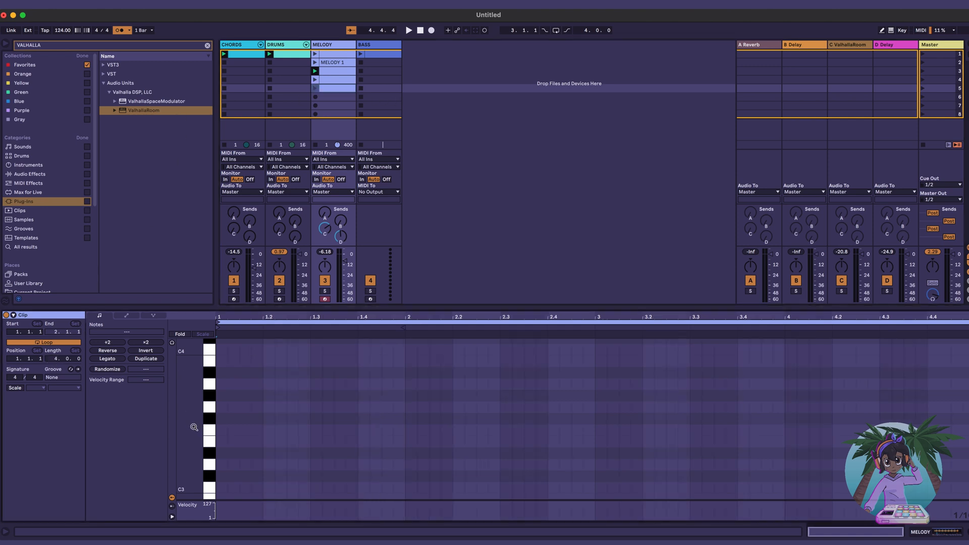
pyautogui.press('super+a')
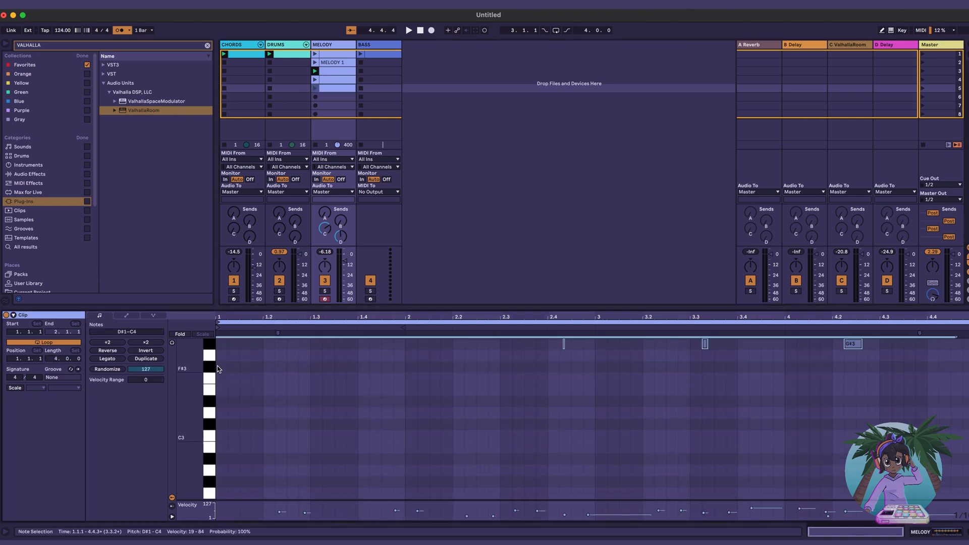
pyautogui.scroll(6, 316, 401)
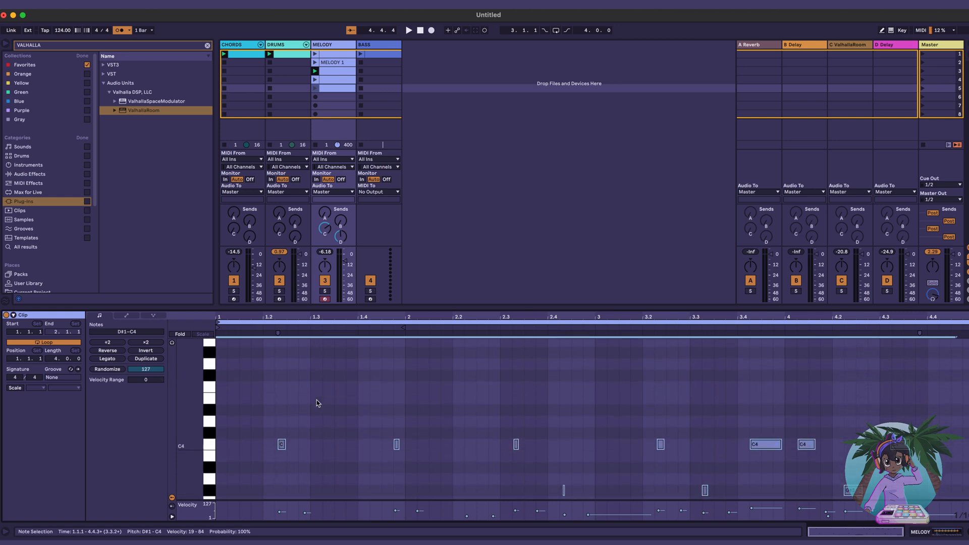
# Step: Enlarge the note editor and audition the MELODY track's fifth-slot clip with the beat
pyautogui.press('space')
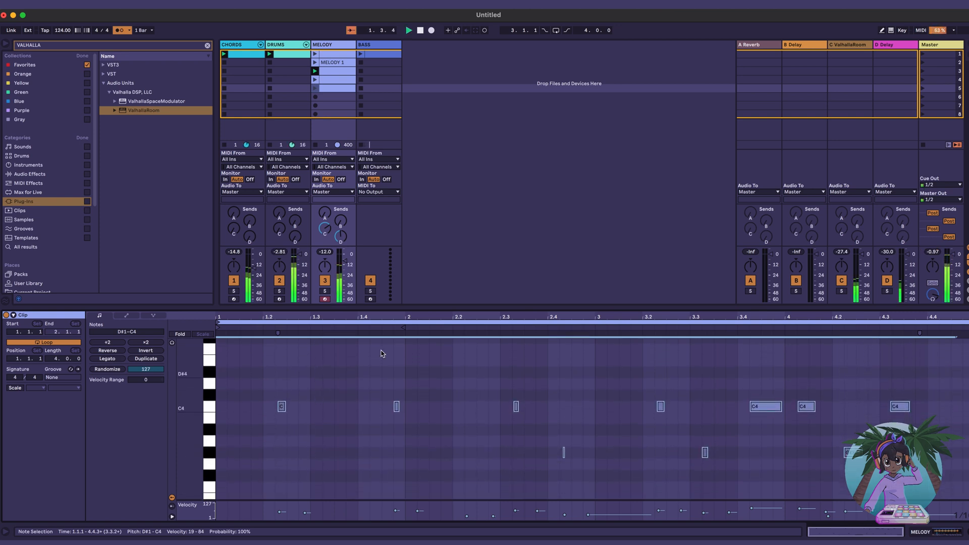
pyautogui.moveTo(402, 316); pyautogui.dragTo(404, 323)
pyautogui.scroll(-1, 480, 378)
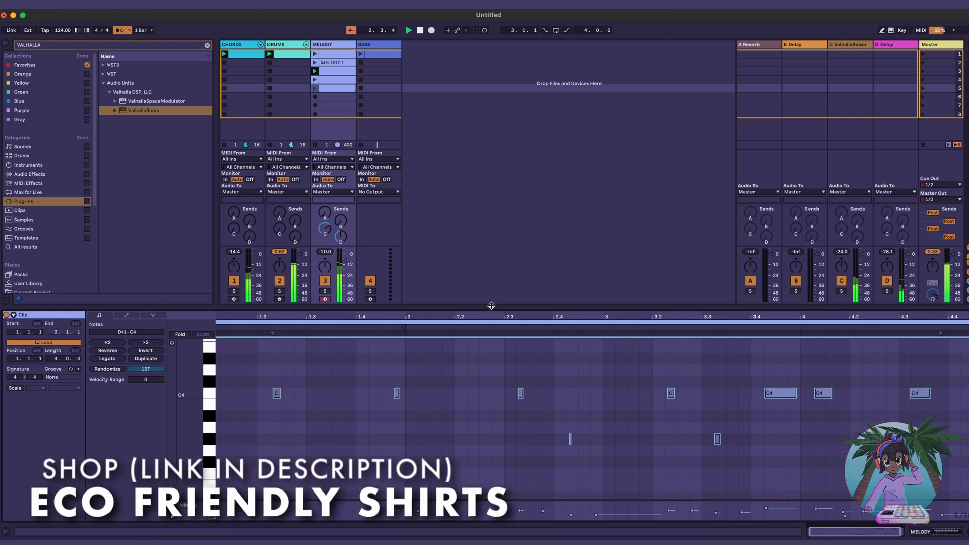
pyautogui.moveTo(492, 306); pyautogui.dragTo(526, 122)
pyautogui.scroll(4, 512, 270)
pyautogui.press('space')
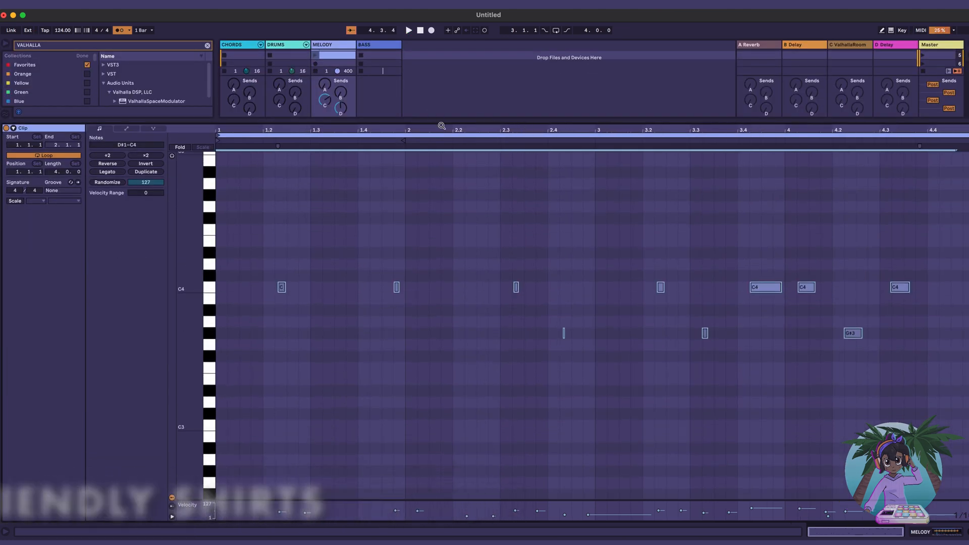
pyautogui.moveTo(441, 121); pyautogui.dragTo(452, 239)
pyautogui.scroll(2, 334, 95)
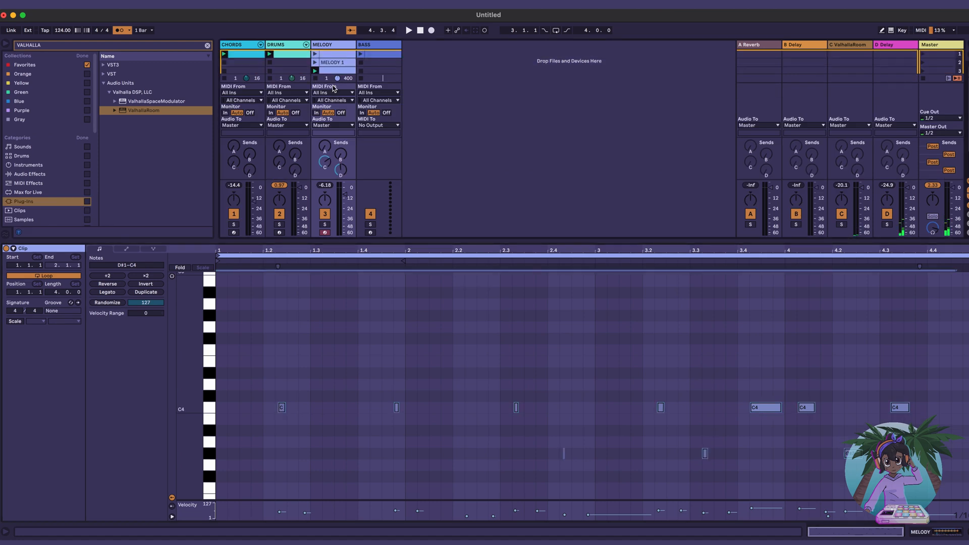
pyautogui.scroll(-2, 332, 69)
pyautogui.click(315, 62)
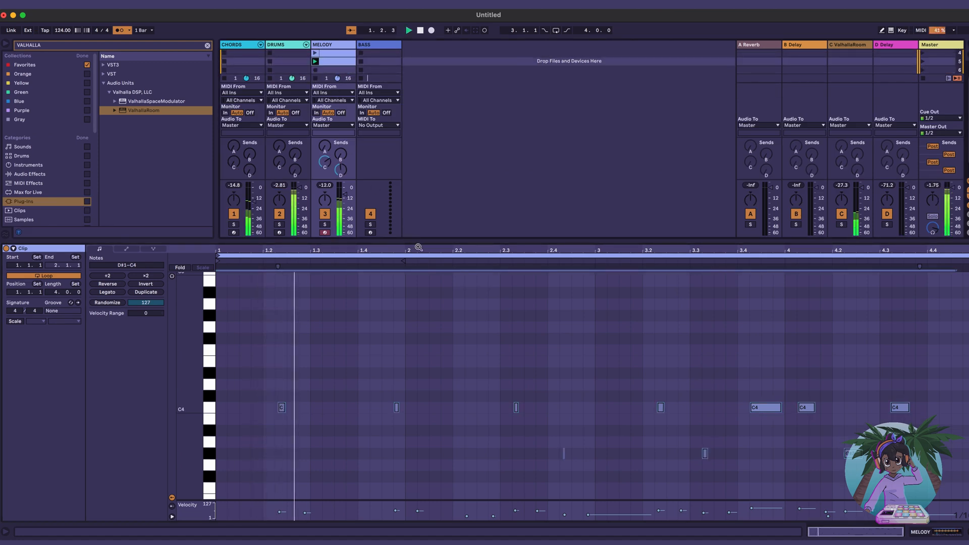
pyautogui.press('space')
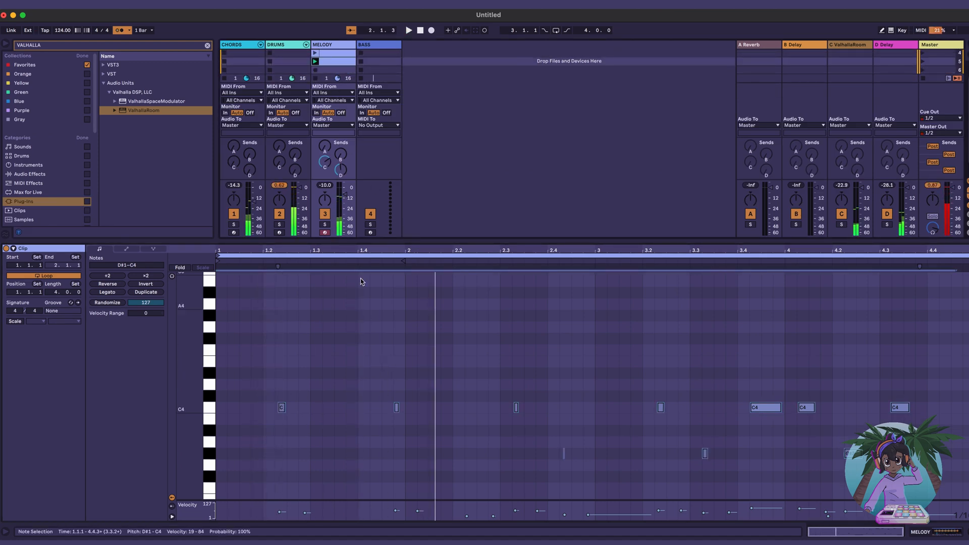
# Step: Open the MELODY track's first-slot clip and play the beat to compare it with the fifth-slot clip
pyautogui.scroll(3, 323, 56)
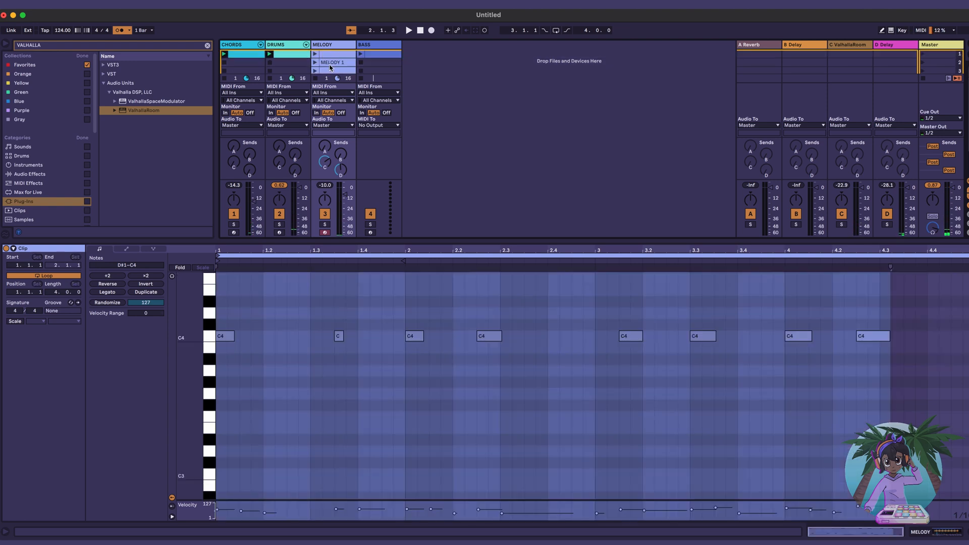
pyautogui.click(332, 56)
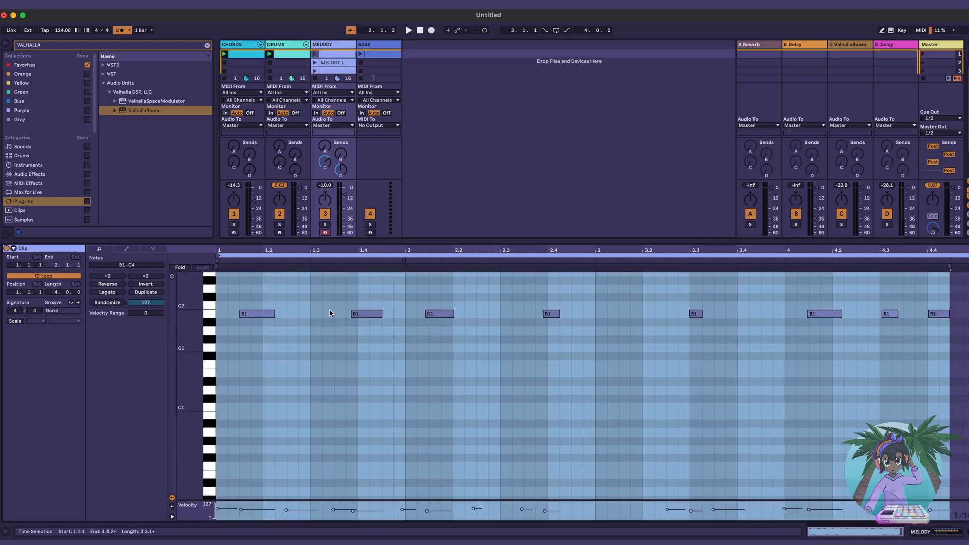
pyautogui.press('space')
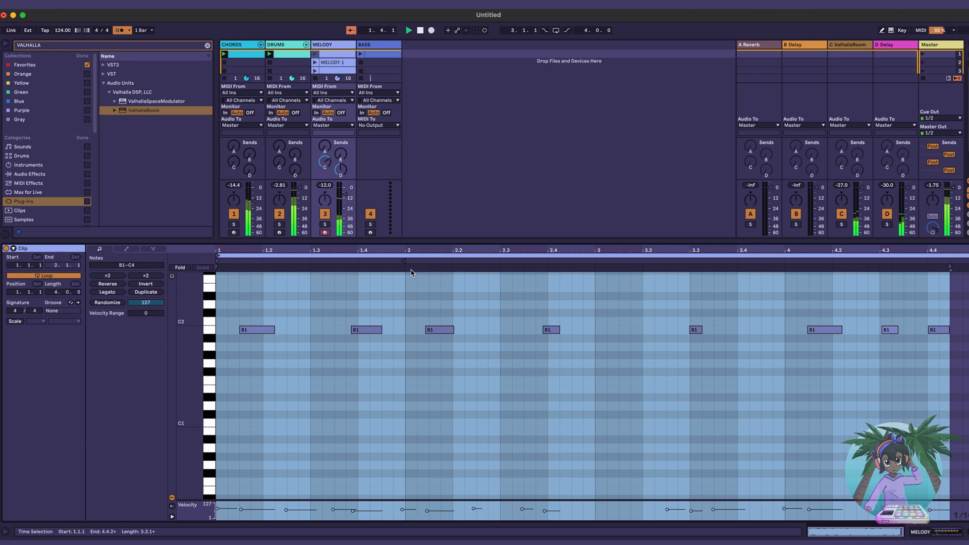
pyautogui.scroll(-3, 347, 66)
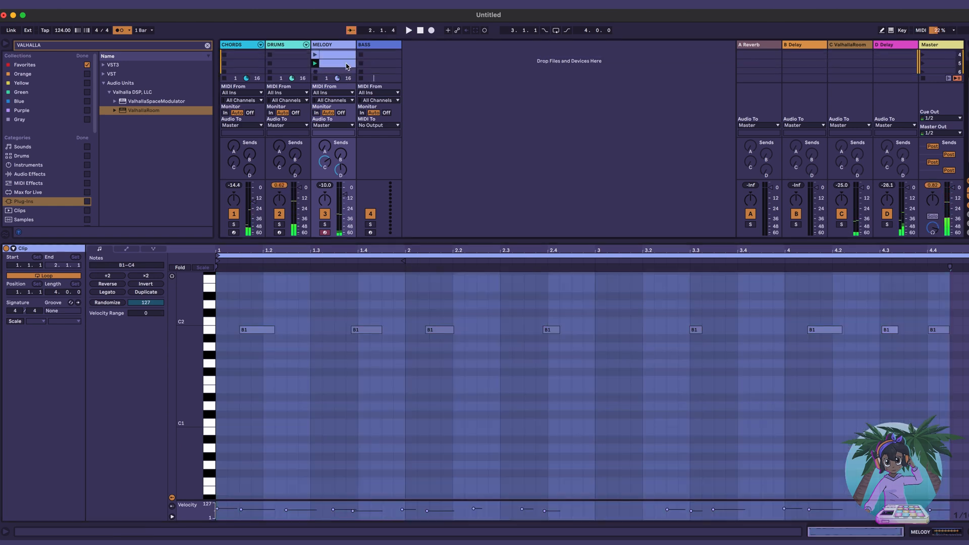
# Step: Play the captured clip in the MELODY track's third slot, then select and copy the notes in its first four bars again
pyautogui.scroll(2, 347, 66)
pyautogui.click(315, 58)
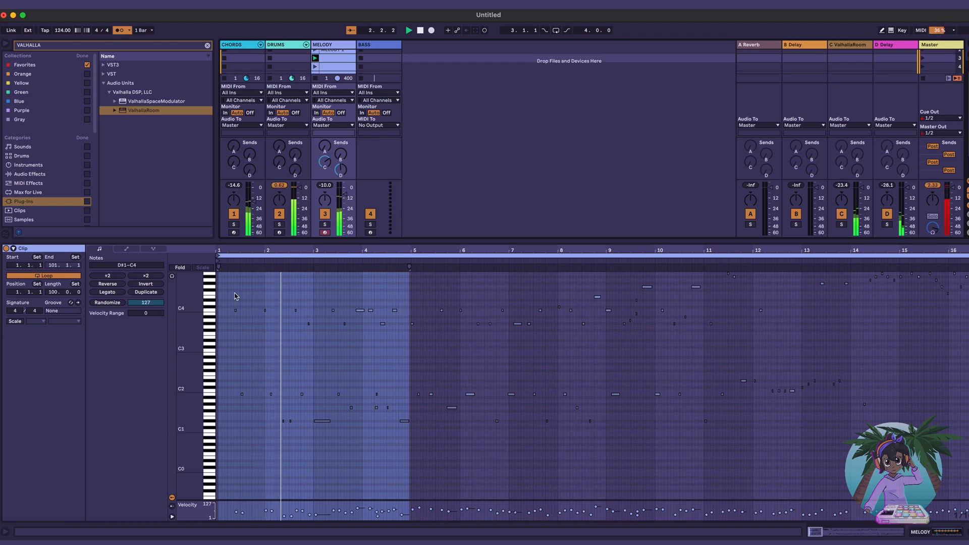
pyautogui.moveTo(227, 256); pyautogui.dragTo(641, 484)
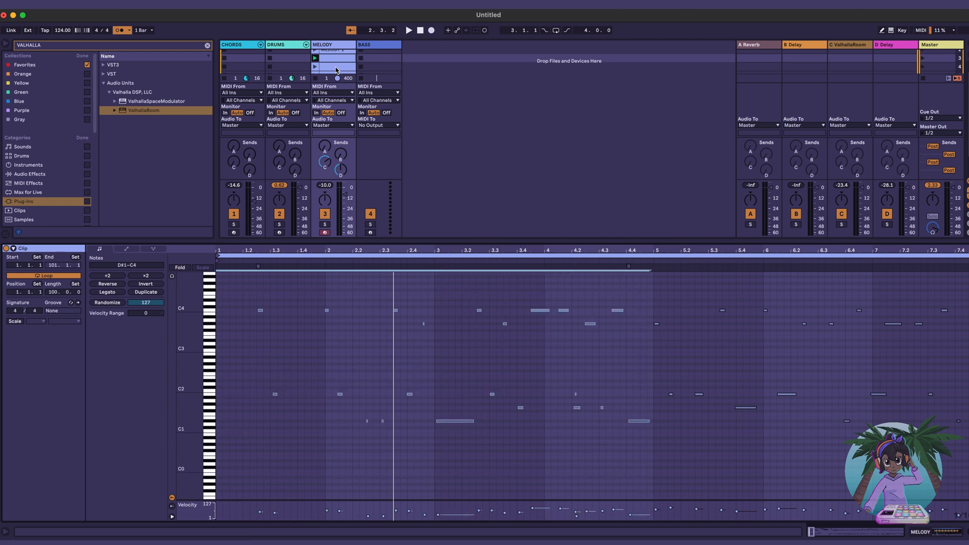
# Step: Replace all notes in the MELODY track's fifth-slot clip with the newly copied notes, pasted from the clip's start
pyautogui.scroll(-2, 337, 70)
pyautogui.click(337, 56)
pyautogui.click(343, 340)
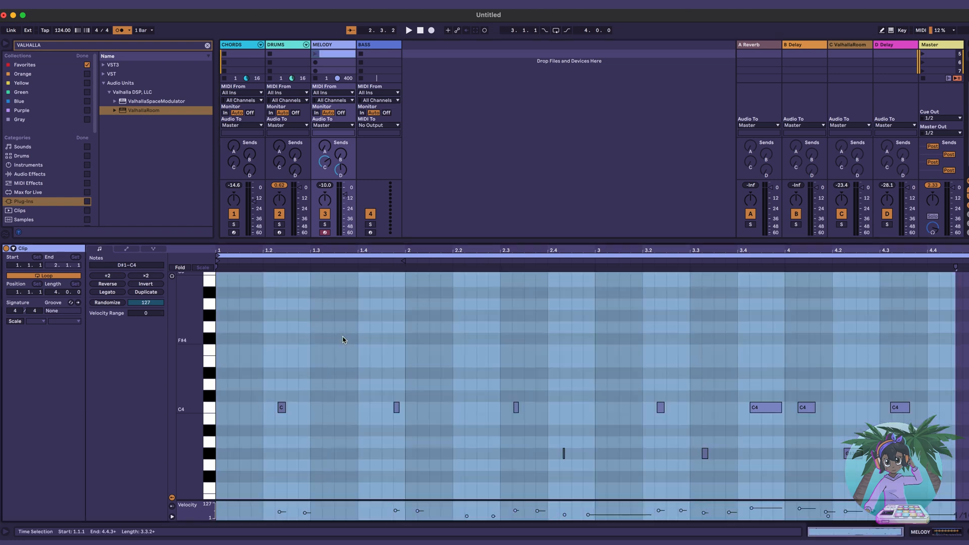
pyautogui.press('super+a')
pyautogui.press('Delete')
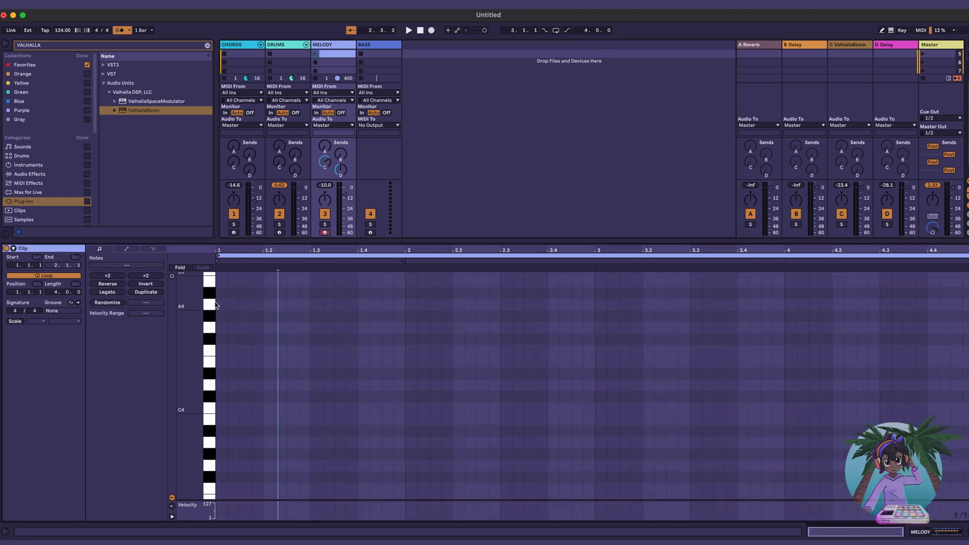
pyautogui.click(217, 303)
pyautogui.press('super+v')
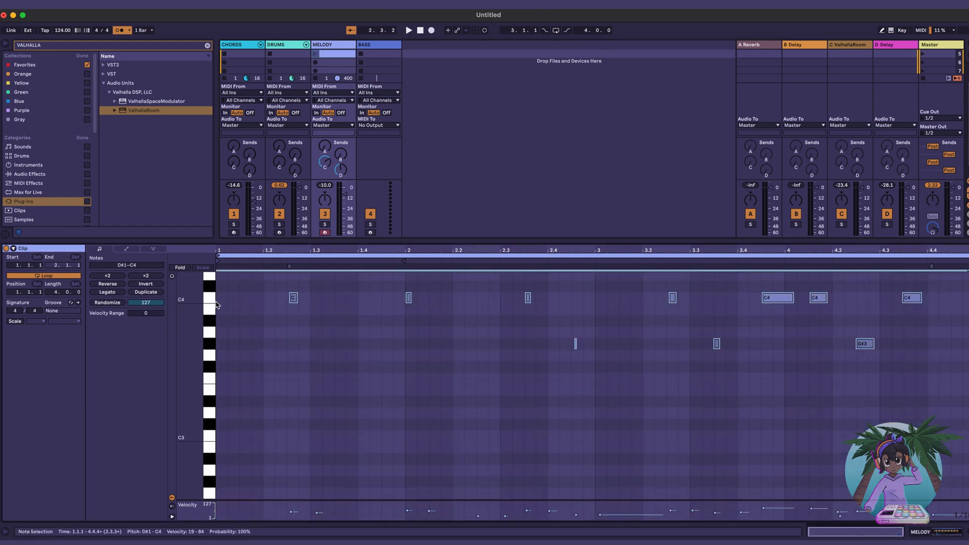
# Step: Play the fifth-slot clip with the beat and enlarge the note editor to examine its high and low notes
pyautogui.click(315, 54)
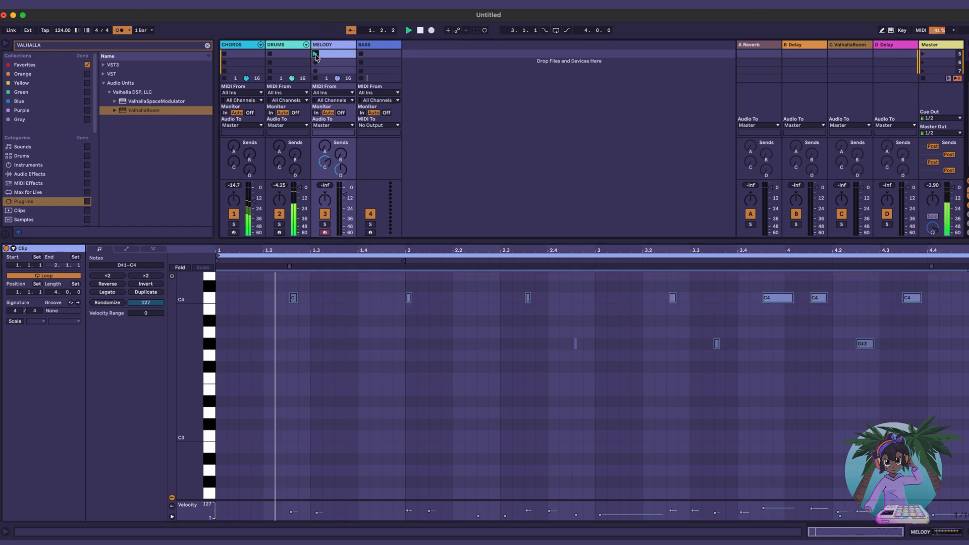
pyautogui.moveTo(627, 240); pyautogui.dragTo(591, 99)
pyautogui.scroll(-5, 610, 310)
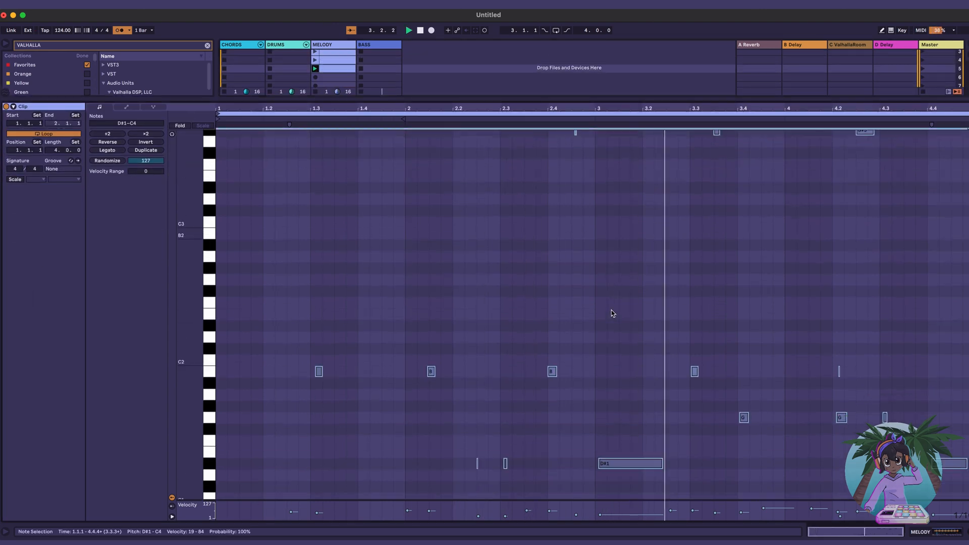
pyautogui.scroll(2, 498, 372)
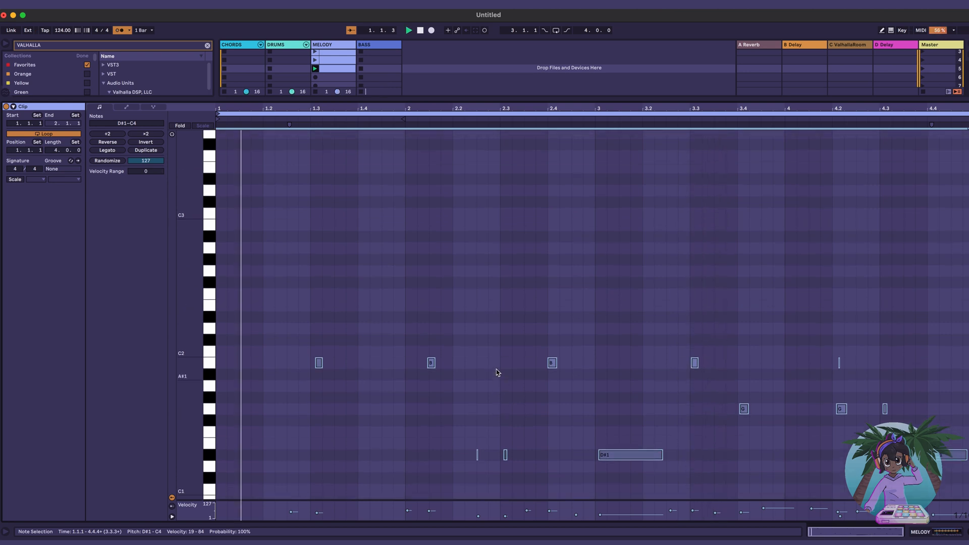
pyautogui.scroll(3, 497, 372)
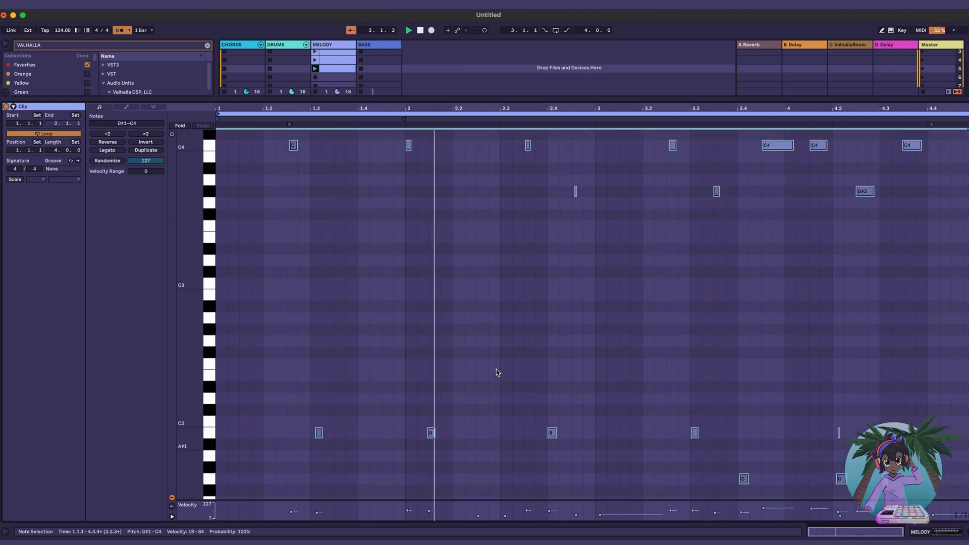
pyautogui.scroll(-5, 497, 372)
pyautogui.scroll(-1, 497, 373)
# Step: Move the short low note near beat 2.3 up to F1, starting at 2.3.1
pyautogui.click(505, 363)
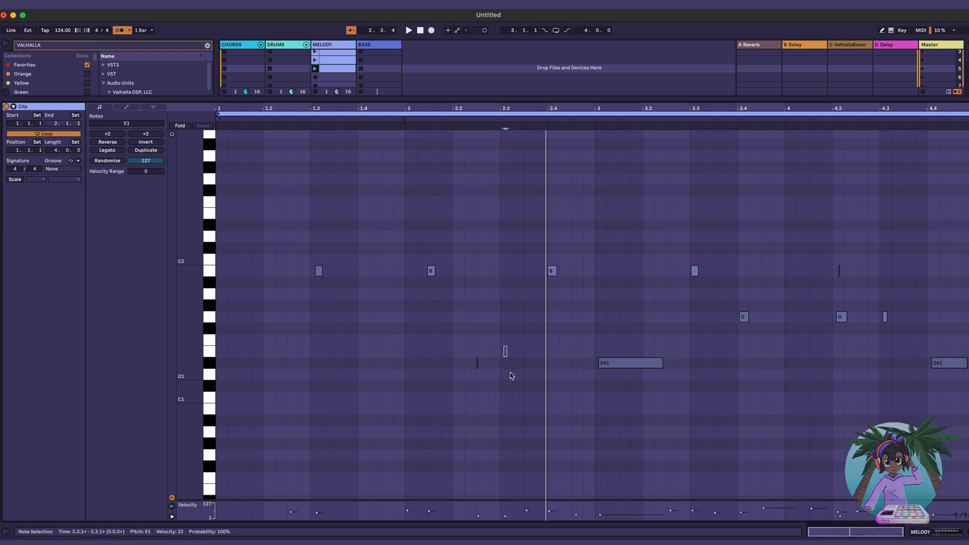
pyautogui.press('space')
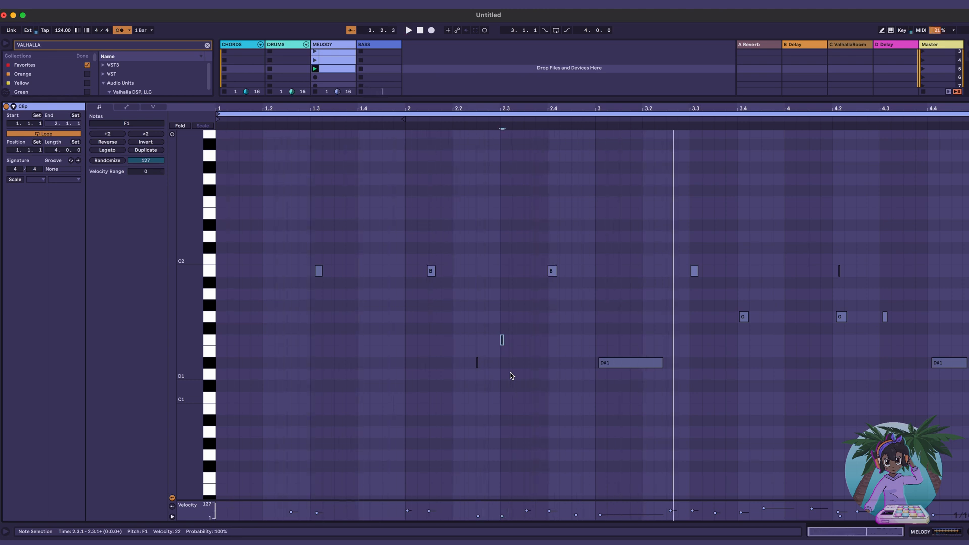
pyautogui.scroll(1, 522, 366)
pyautogui.scroll(-1, 521, 369)
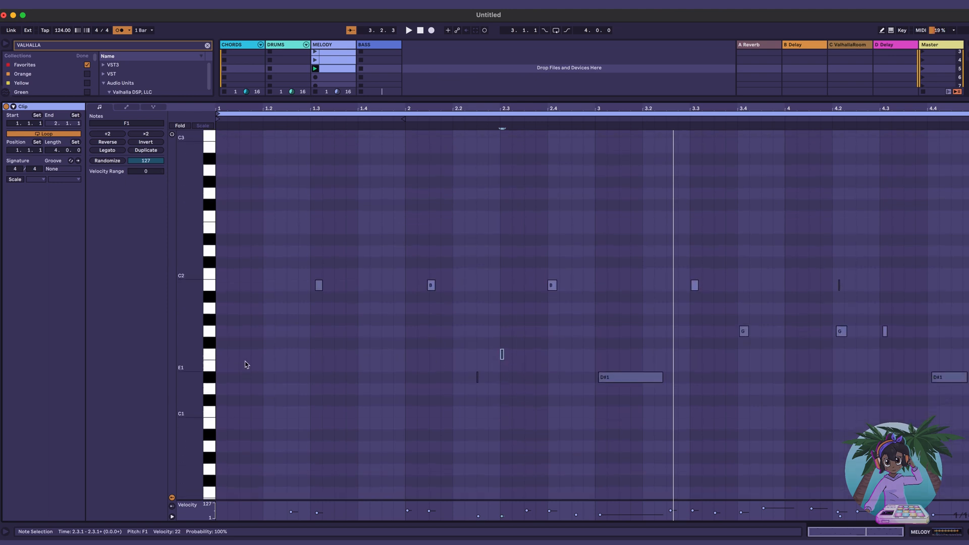
# Step: Audition the F1 piano key and turn on note preview in the MIDI editor
pyautogui.click(212, 355)
pyautogui.click(211, 355)
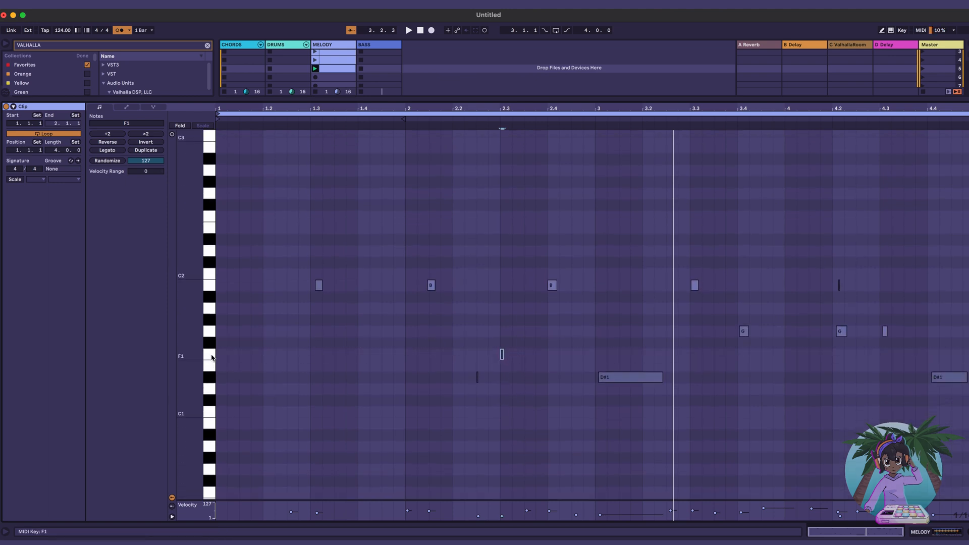
pyautogui.click(211, 357)
pyautogui.scroll(2, 569, 389)
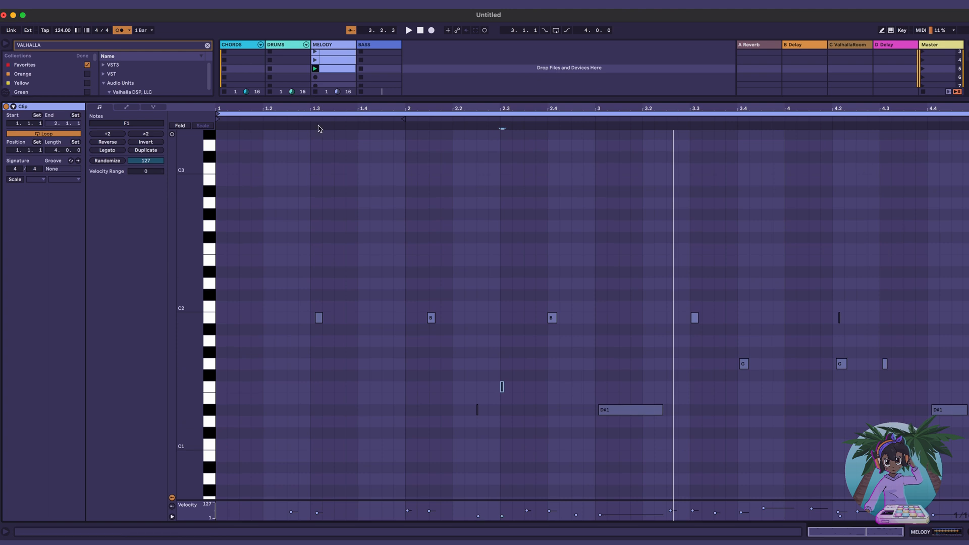
pyautogui.scroll(7, 326, 192)
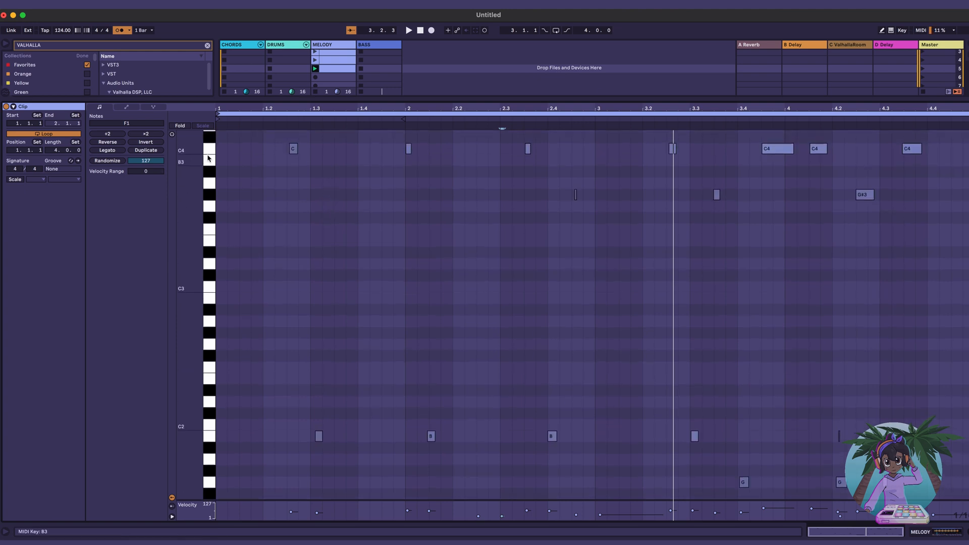
pyautogui.scroll(20, 208, 159)
pyautogui.scroll(2, 429, 93)
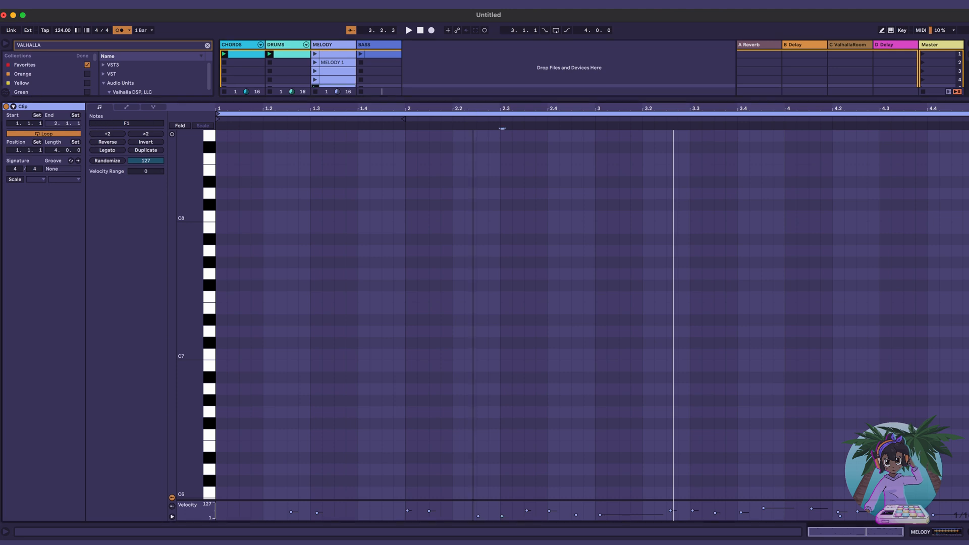
pyautogui.click(173, 134)
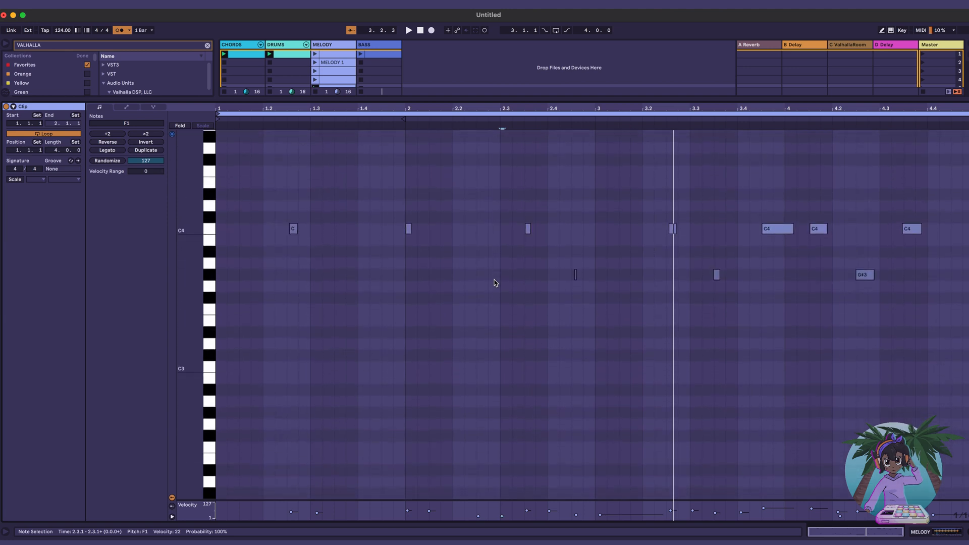
# Step: Play the clip with the beat, sound the F1 key and audition the long D#1 note at bar 3
pyautogui.press('space')
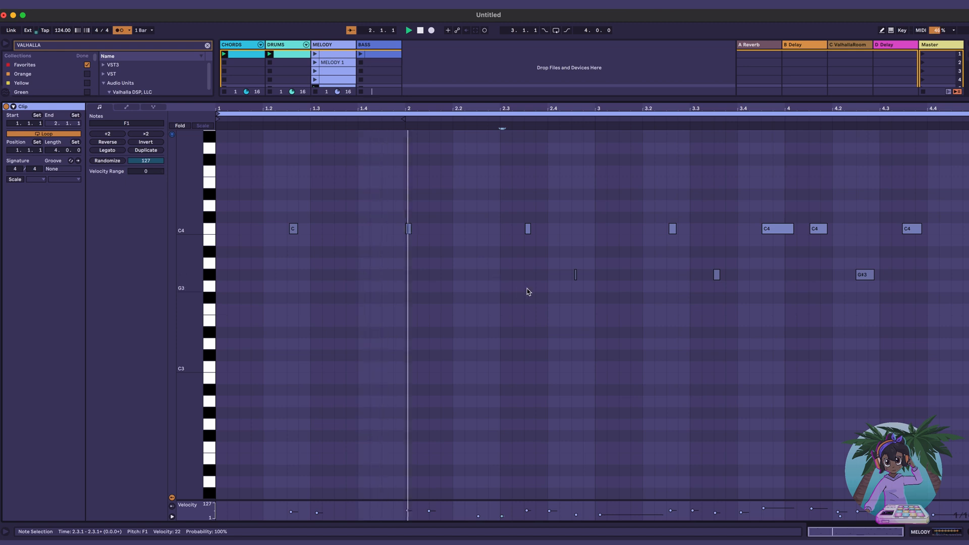
pyautogui.scroll(-3, 527, 289)
pyautogui.scroll(-8, 527, 292)
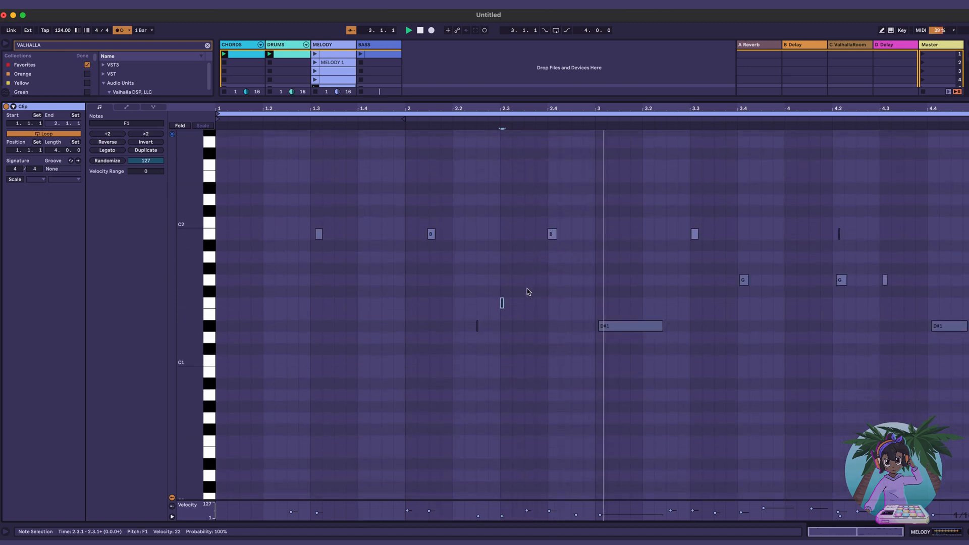
pyautogui.click(214, 306)
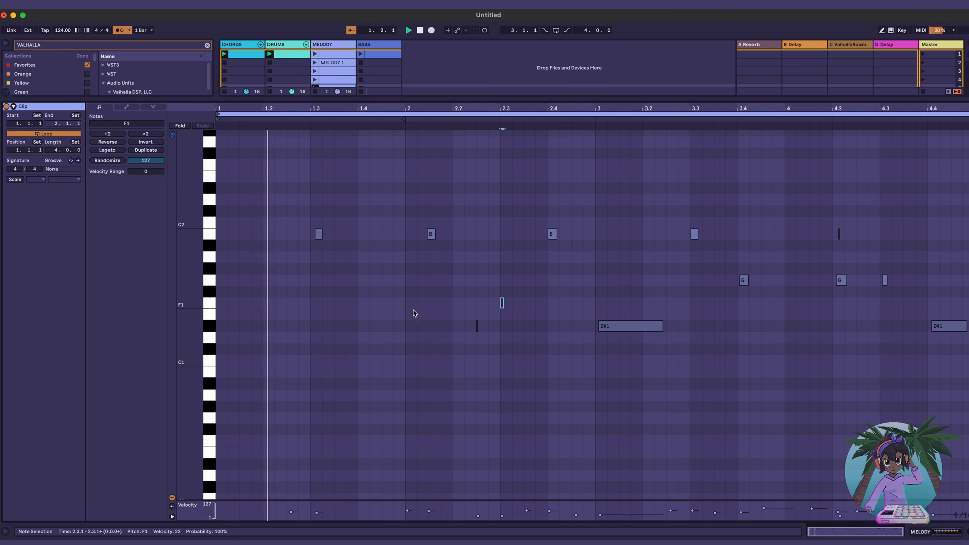
pyautogui.scroll(1, 502, 353)
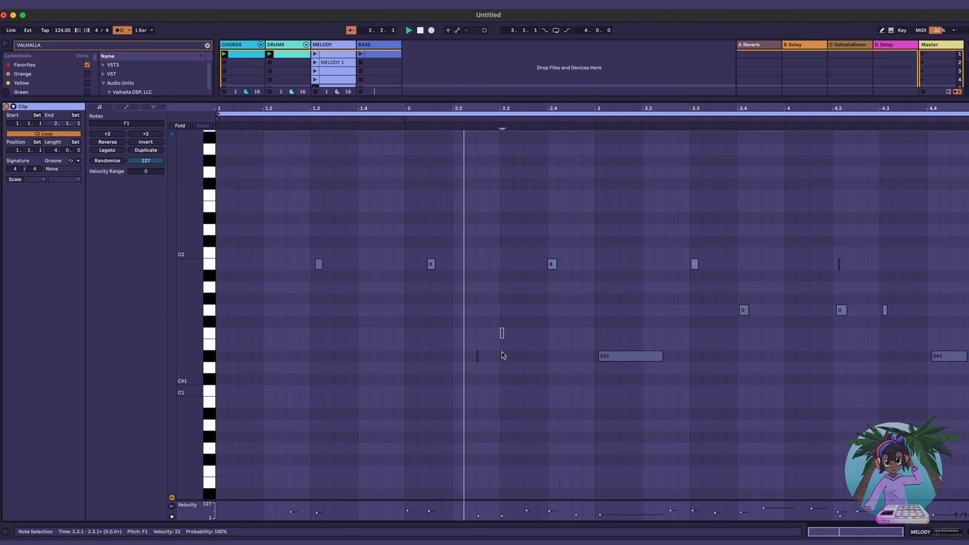
pyautogui.press('space')
pyautogui.click(625, 346)
pyautogui.click(628, 359)
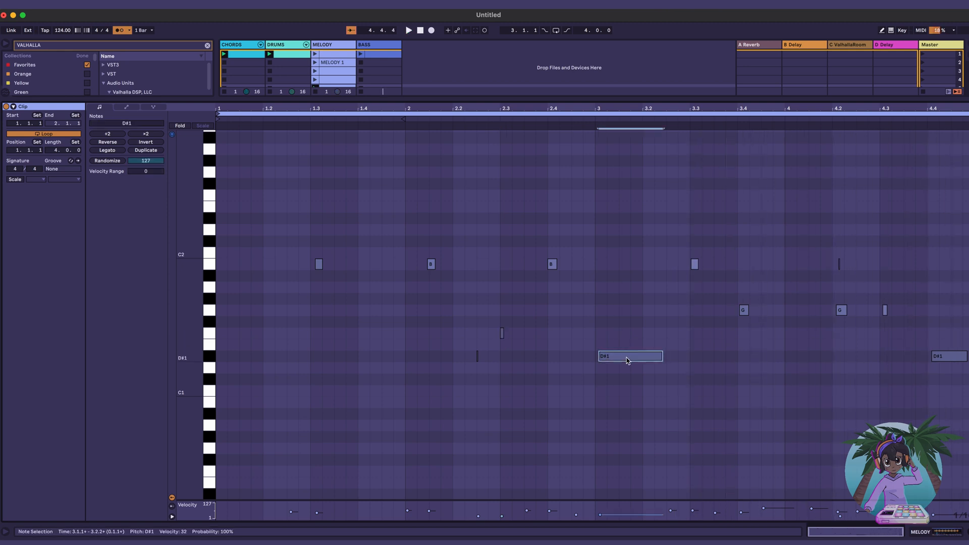
# Step: Quantize all notes in the fifth-slot clip and play the result with the beat
pyautogui.click(608, 273)
pyautogui.press('super+a')
pyautogui.press('super+u')
pyautogui.press('space')
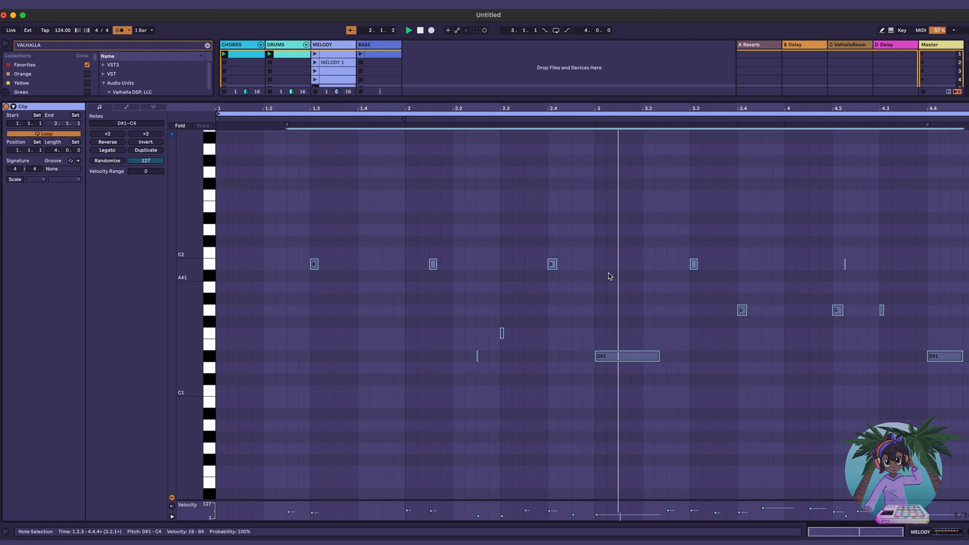
# Step: Move the very short B1 note in bar 4 to start at 4.2.3, and listen to the clip with the beat
pyautogui.scroll(6, 610, 276)
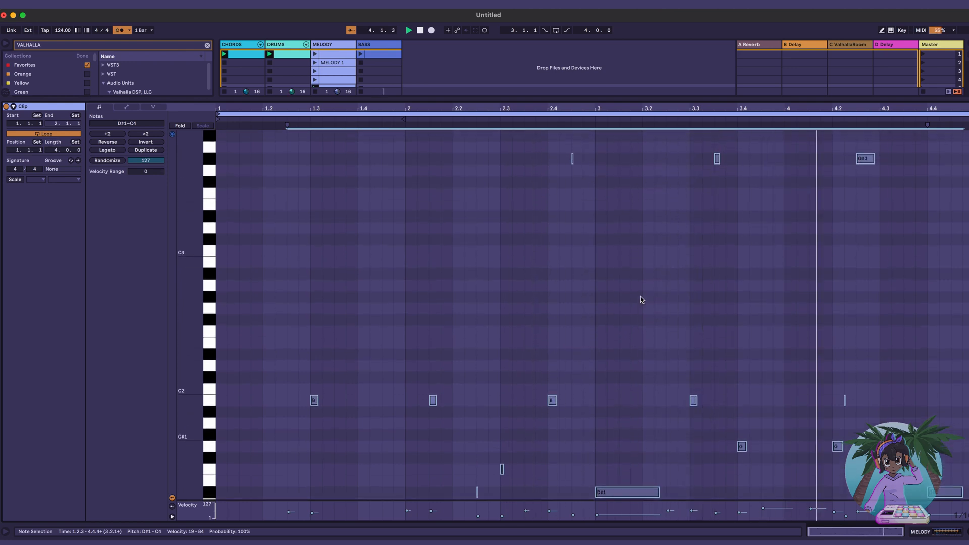
pyautogui.scroll(-1, 642, 300)
pyautogui.click(845, 387)
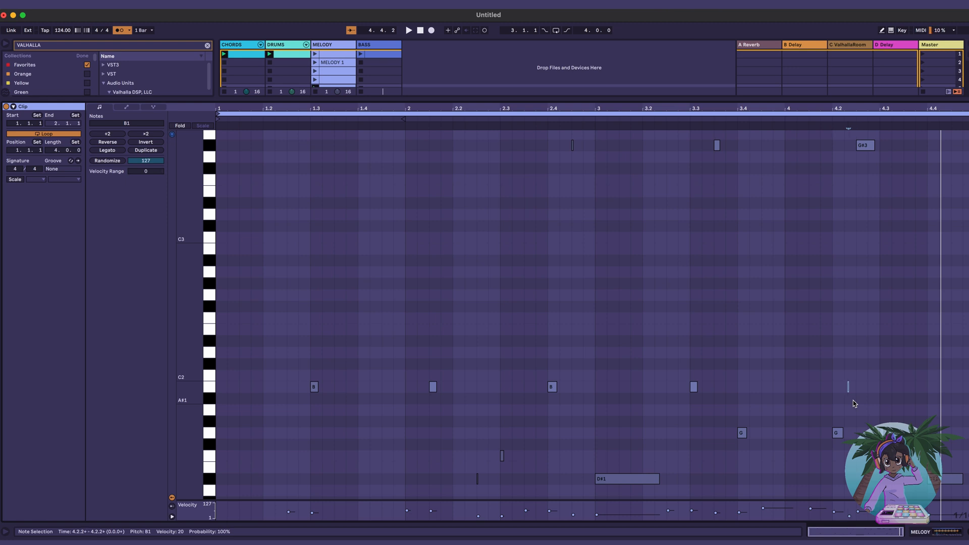
pyautogui.moveTo(902, 108); pyautogui.dragTo(902, 139)
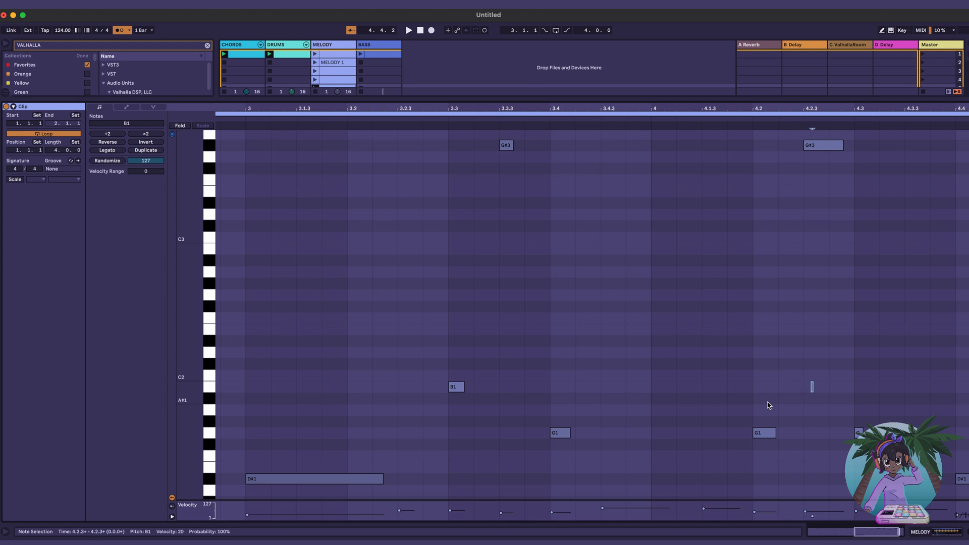
pyautogui.press('space')
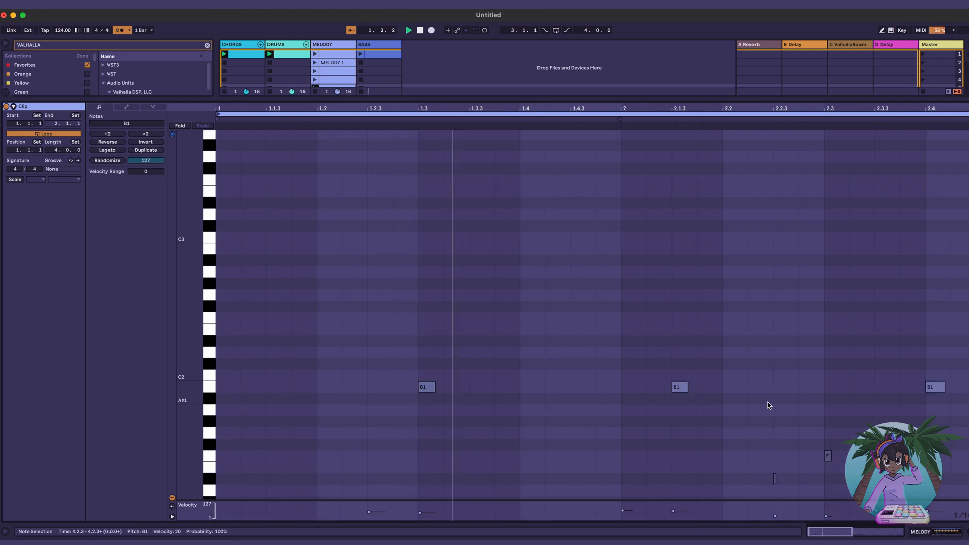
pyautogui.moveTo(610, 107); pyautogui.dragTo(610, 76)
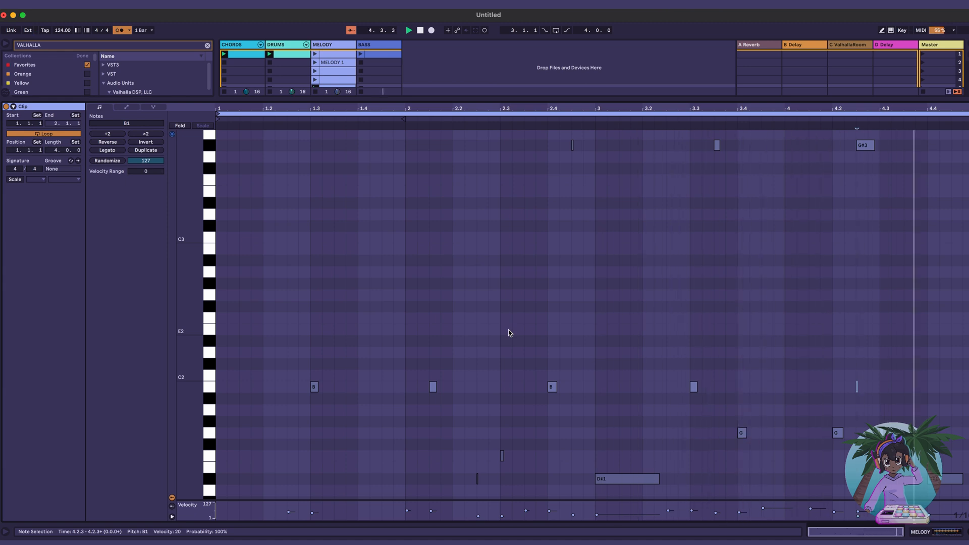
pyautogui.scroll(-3, 508, 329)
pyautogui.scroll(6, 507, 329)
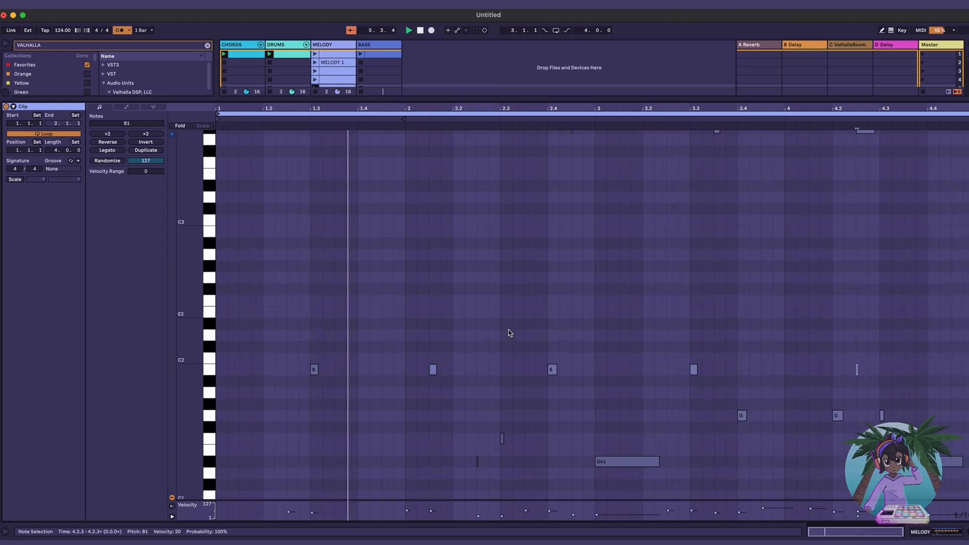
# Step: Shrink the note editor to reveal the mixer and set the MELODY track's D Delay send to -16.5 dB
pyautogui.moveTo(509, 100); pyautogui.dragTo(529, 370)
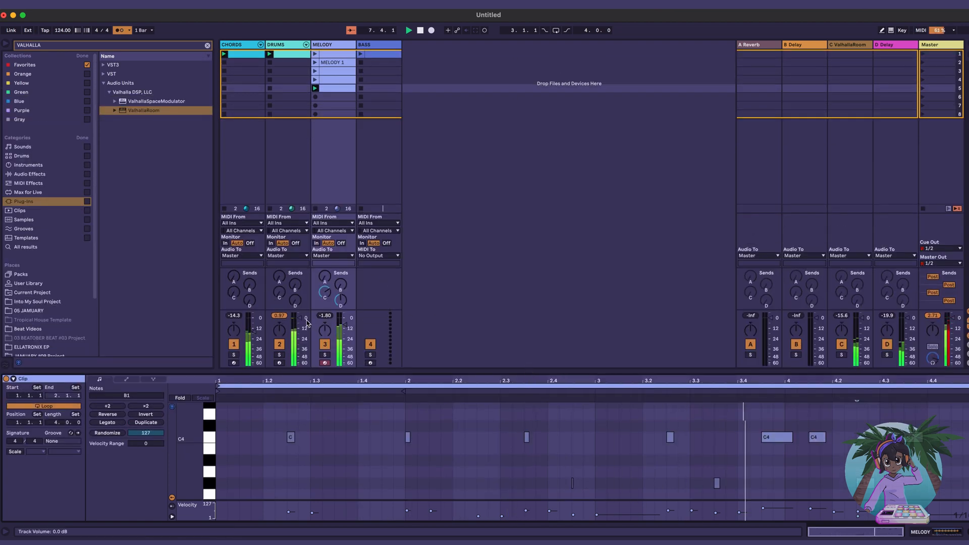
pyautogui.moveTo(342, 302); pyautogui.dragTo(342, 294)
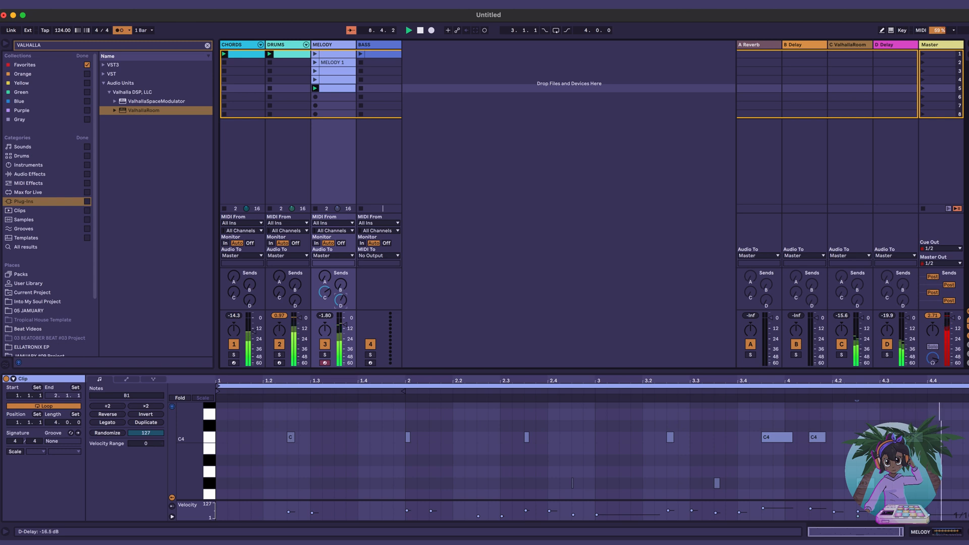
# Step: Raise the MELODY track's A Reverb send and play the clip with the beat
pyautogui.click(325, 292)
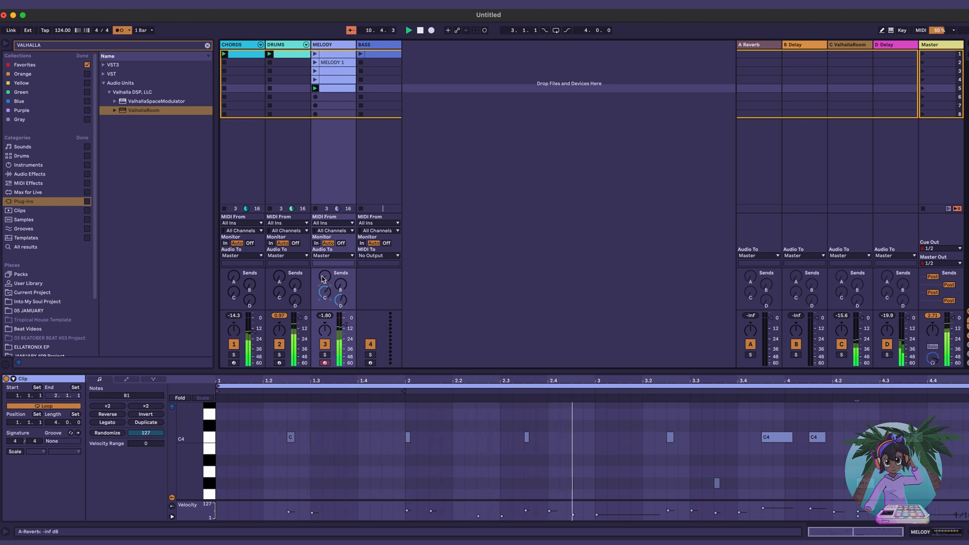
pyautogui.moveTo(324, 276); pyautogui.dragTo(324, 272)
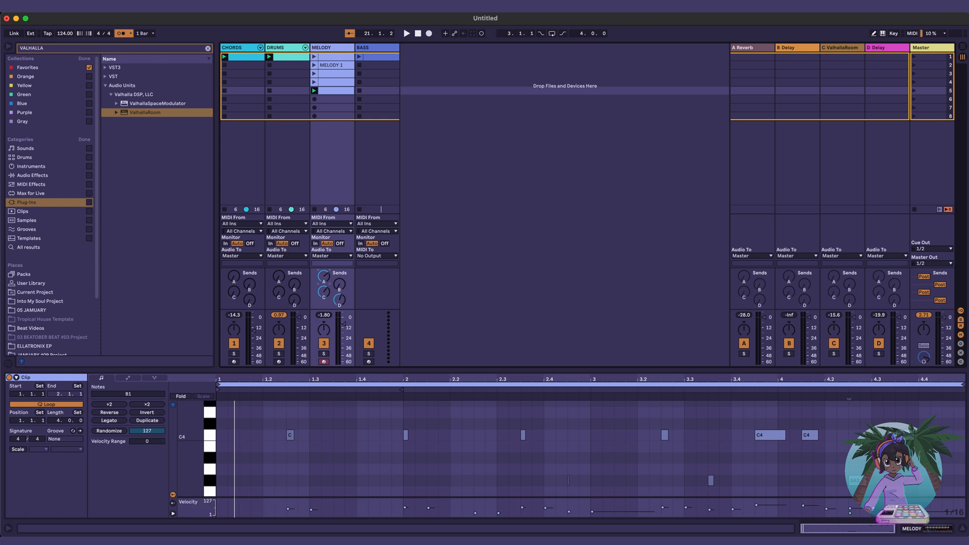
pyautogui.press('space')
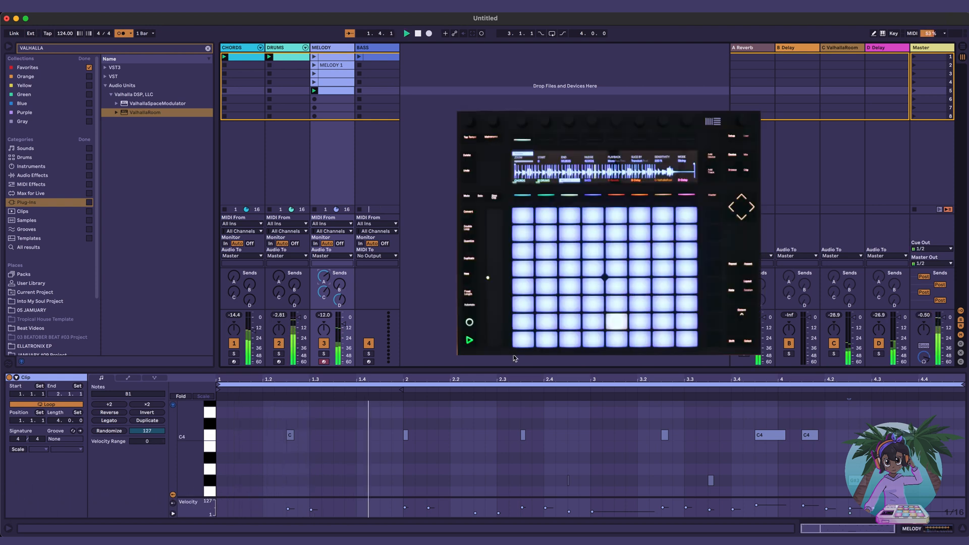
# Step: Enlarge the note editor to show more pitches below C4 and listen to the melody clip with the beat
pyautogui.moveTo(514, 371); pyautogui.dragTo(514, 250)
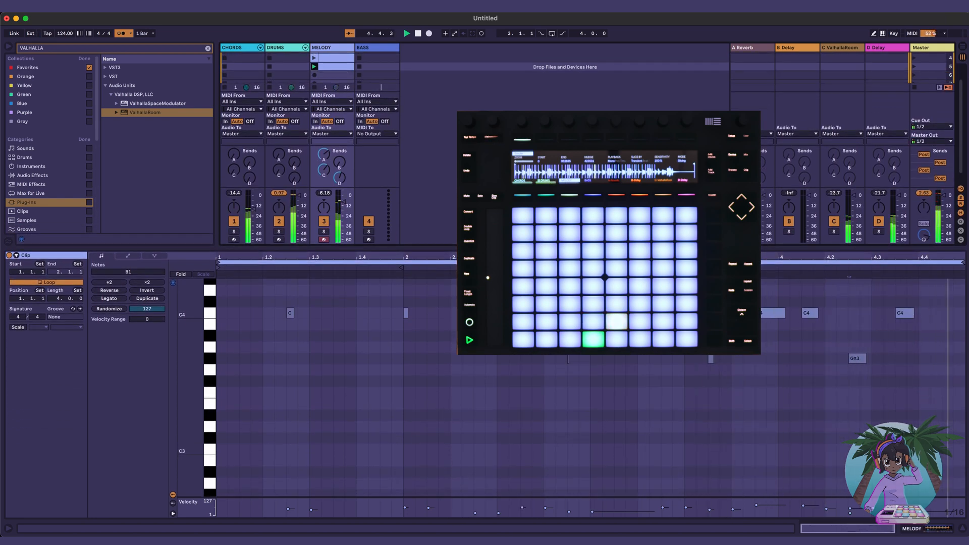
pyautogui.moveTo(513, 250); pyautogui.dragTo(513, 291)
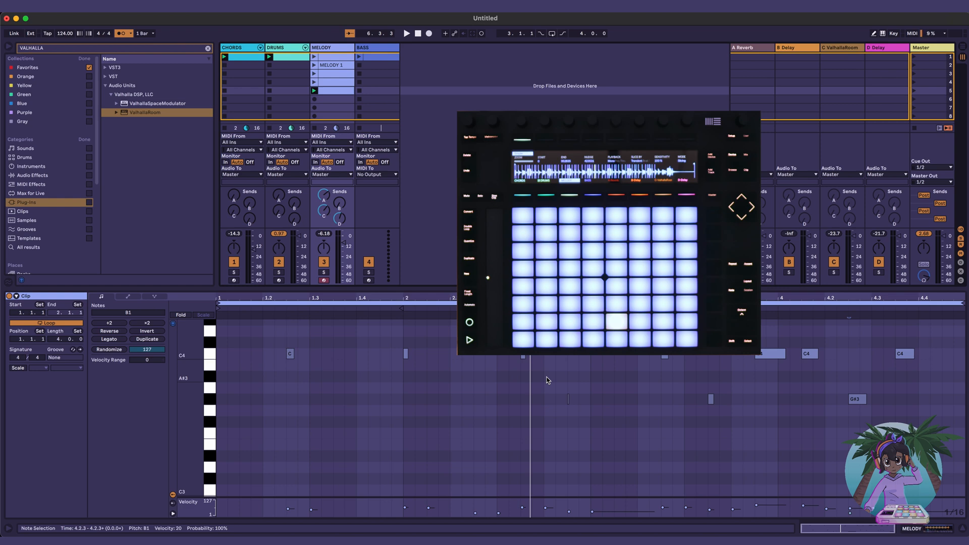
pyautogui.press('space')
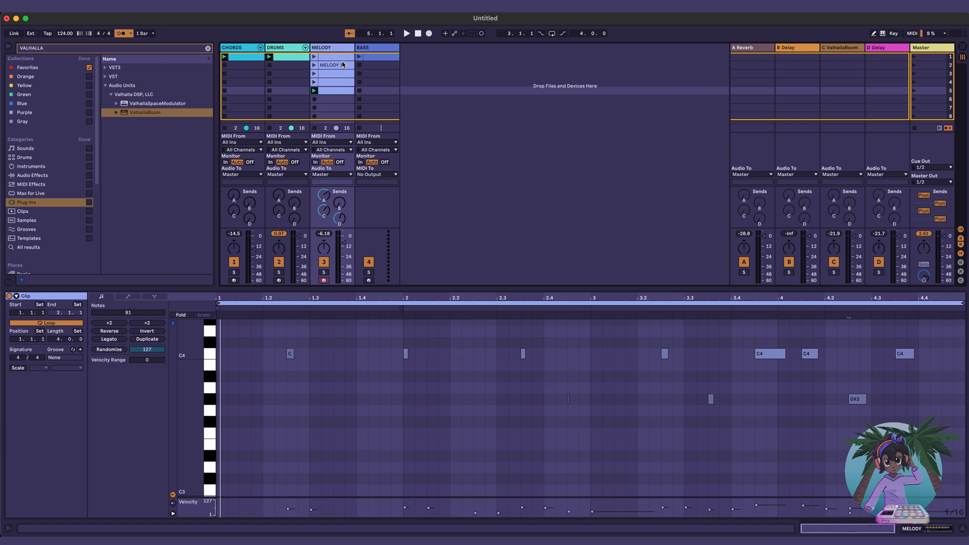
# Step: Move the first four MELODY clips down to slots 6 to 9 and the fifth-slot clip up to the first slot
pyautogui.click(337, 82)
pyautogui.keyDown('shift'); pyautogui.click(337, 83); pyautogui.keyUp('shift')
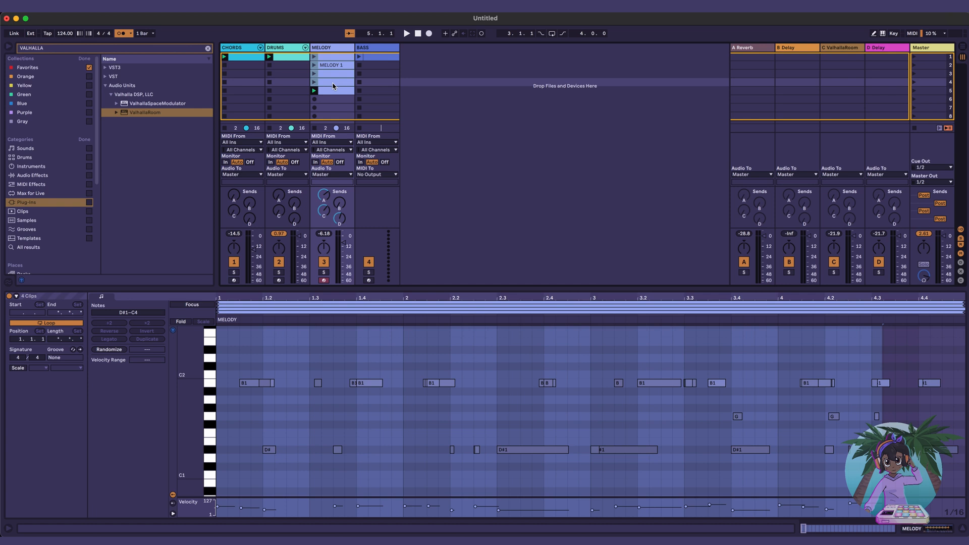
pyautogui.moveTo(333, 58)
pyautogui.mouseDown()
pyautogui.moveTo(337, 105)
pyautogui.moveTo(338, 57)
pyautogui.mouseUp()
pyautogui.scroll(1, 338, 63)
pyautogui.scroll(-1, 337, 87)
# Step: Move the MELODY clips in slots 6 to 9 up to slots 2 to 5 and deactivate them
pyautogui.click(337, 94)
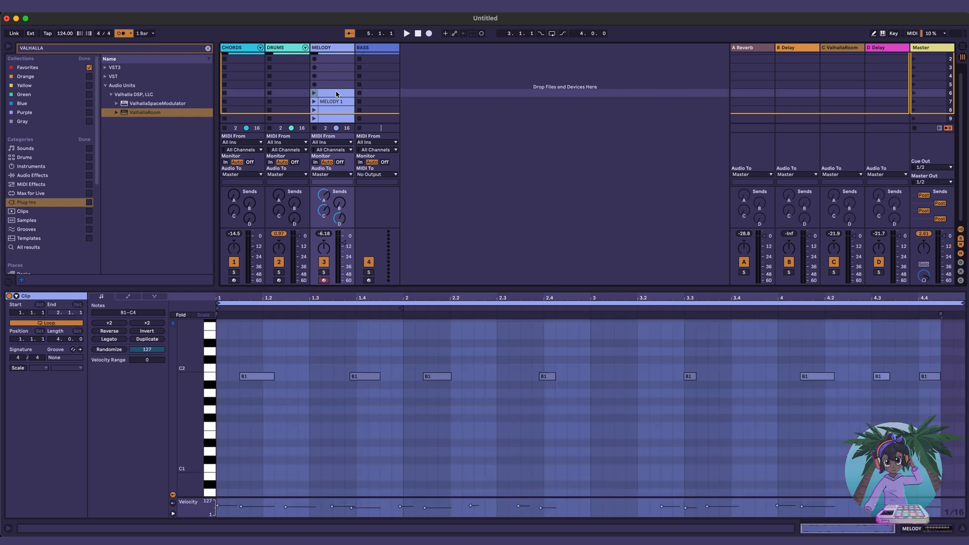
pyautogui.keyDown('shift'); pyautogui.click(333, 118); pyautogui.keyUp('shift')
pyautogui.scroll(1, 334, 113)
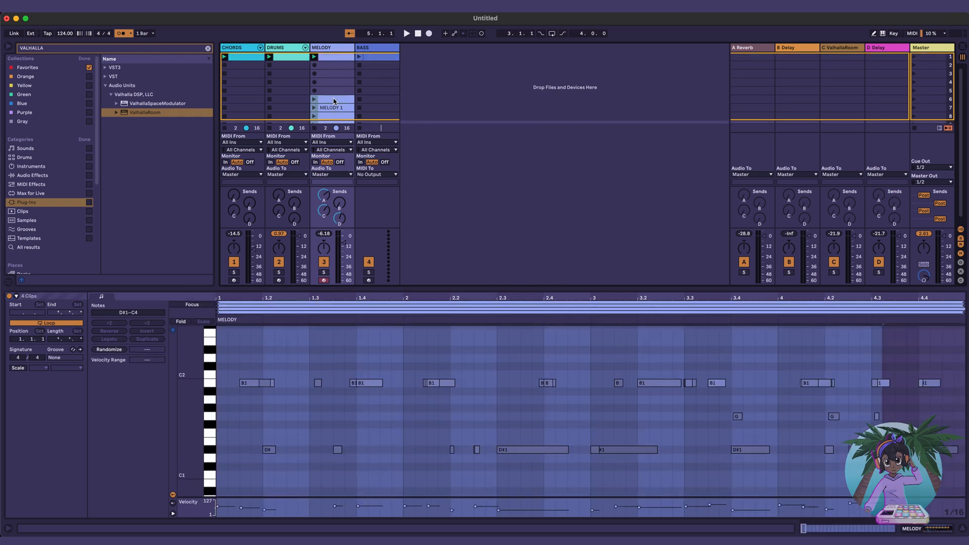
pyautogui.moveTo(333, 99); pyautogui.dragTo(338, 67)
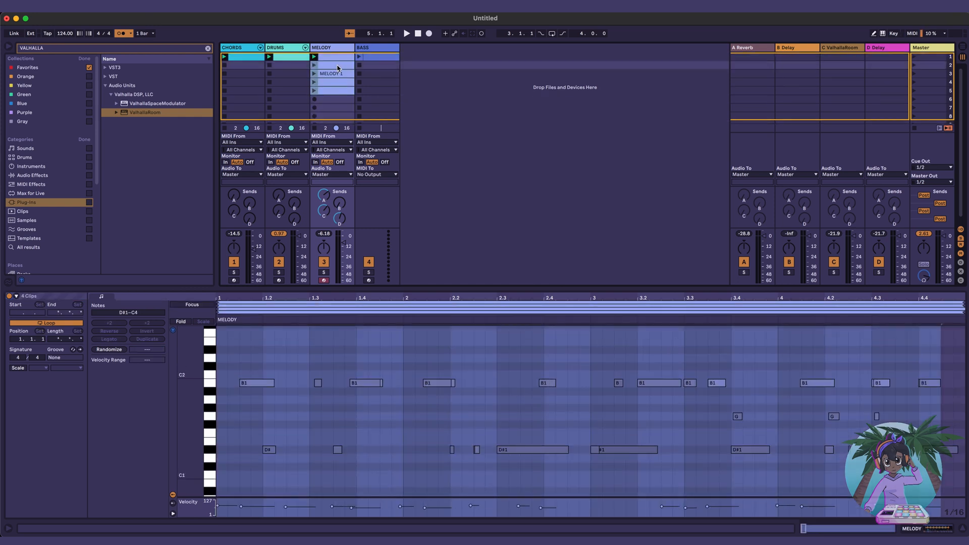
pyautogui.click(333, 59)
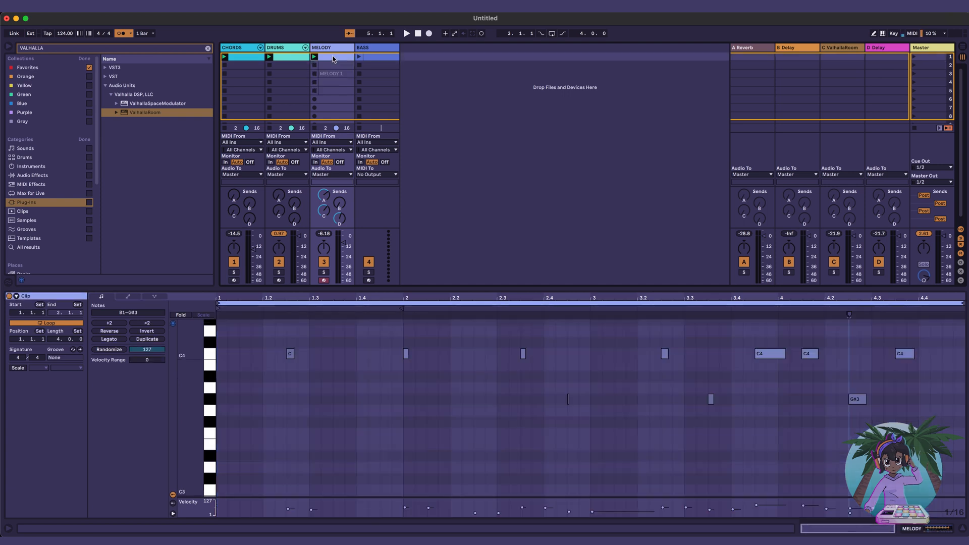
pyautogui.click(387, 56)
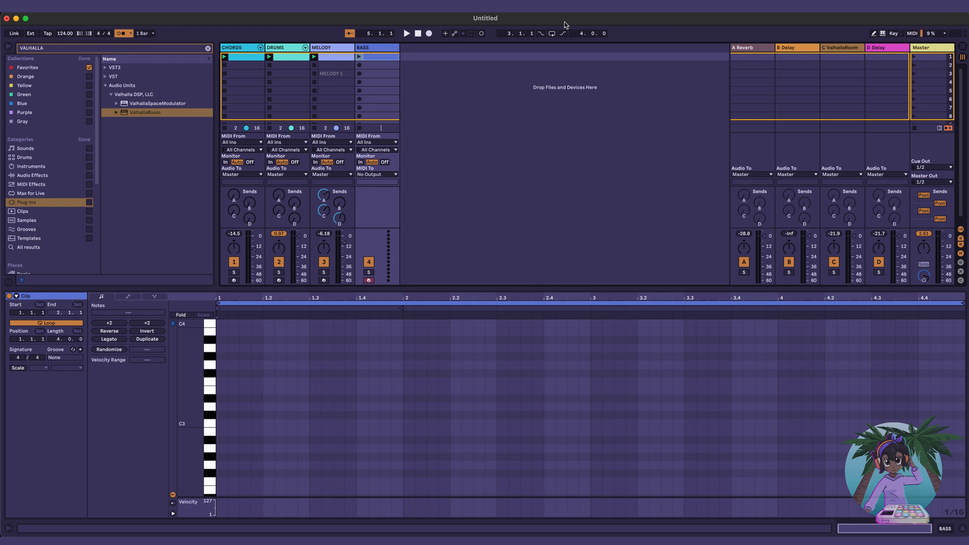
pyautogui.click(336, 49)
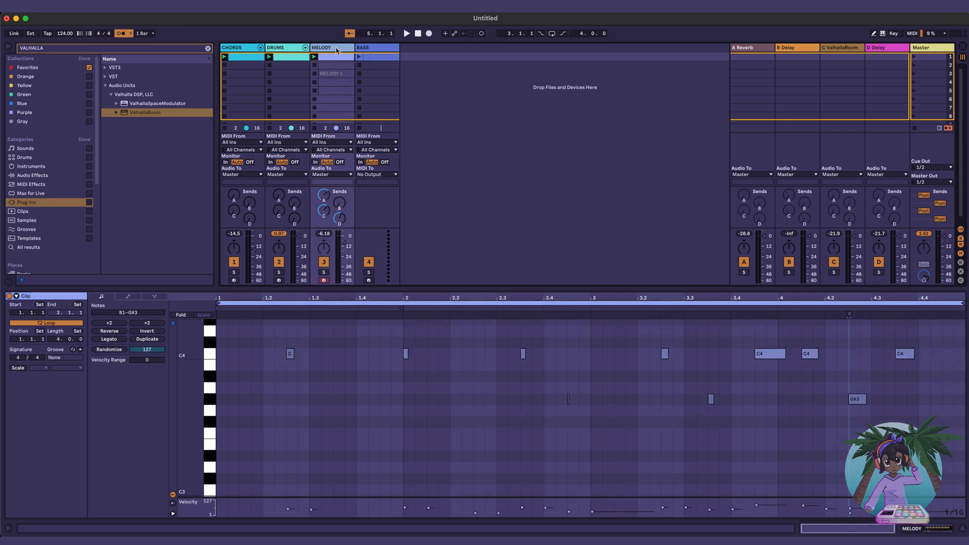
pyautogui.press('super+shift+t')
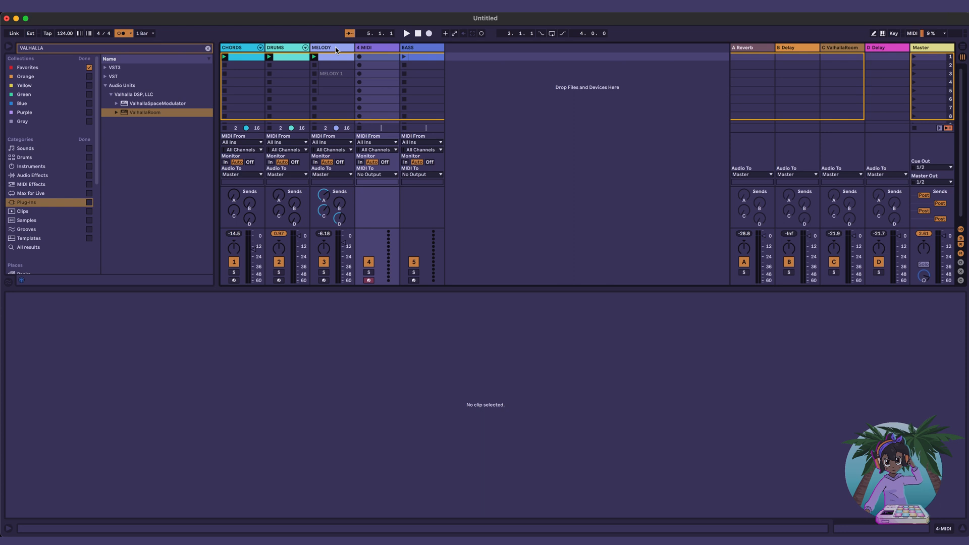
pyautogui.press('super+z')
# Step: Select the BASS track, clear the VALHALLA browser search and list the built-in instruments
pyautogui.click(389, 50)
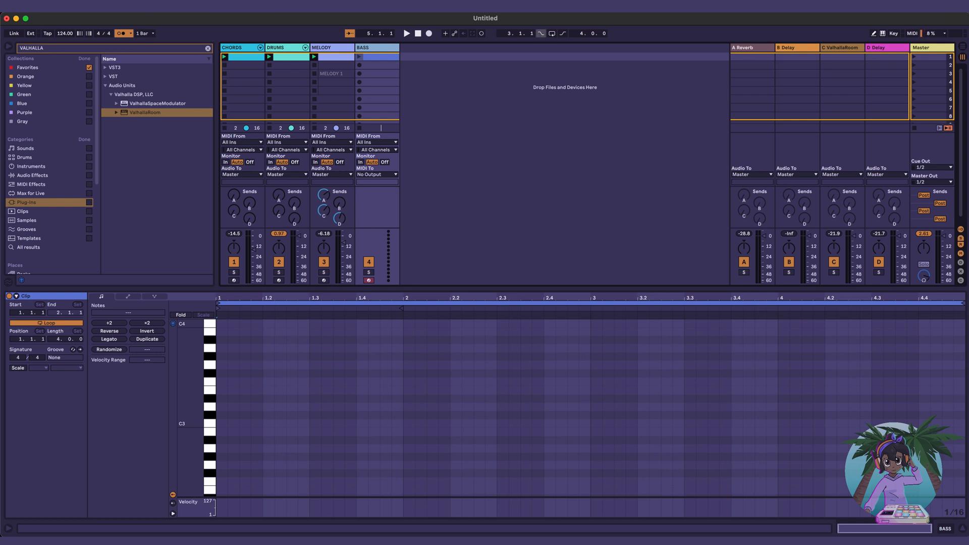
pyautogui.click(207, 49)
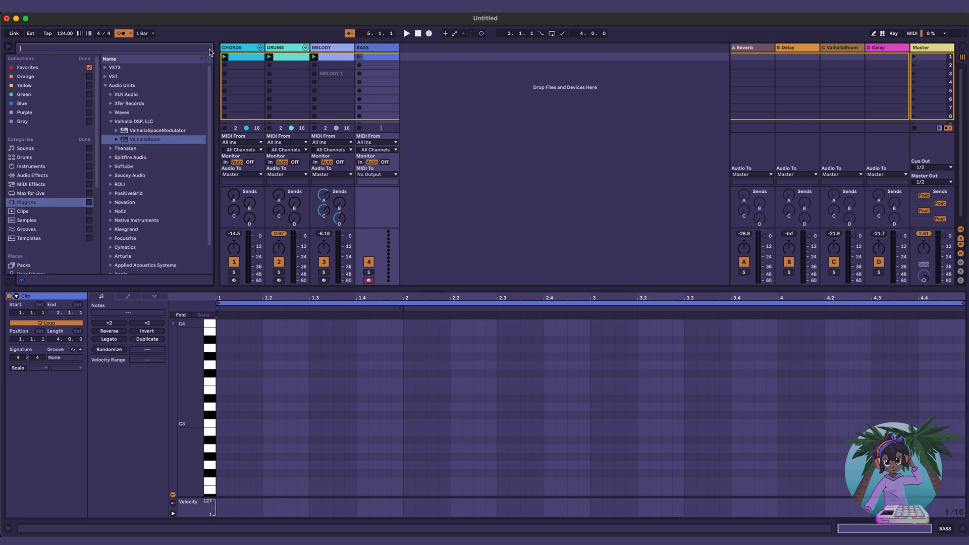
pyautogui.click(105, 85)
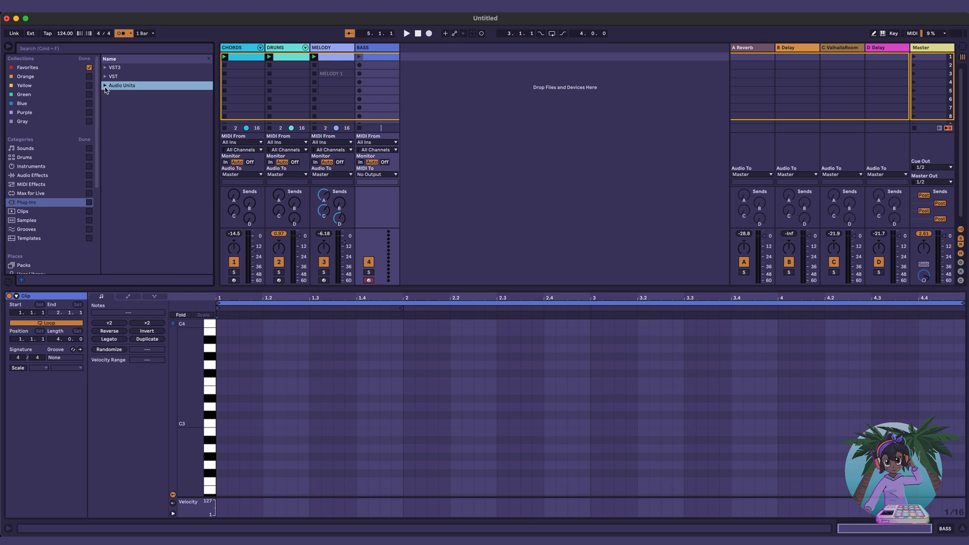
pyautogui.click(33, 167)
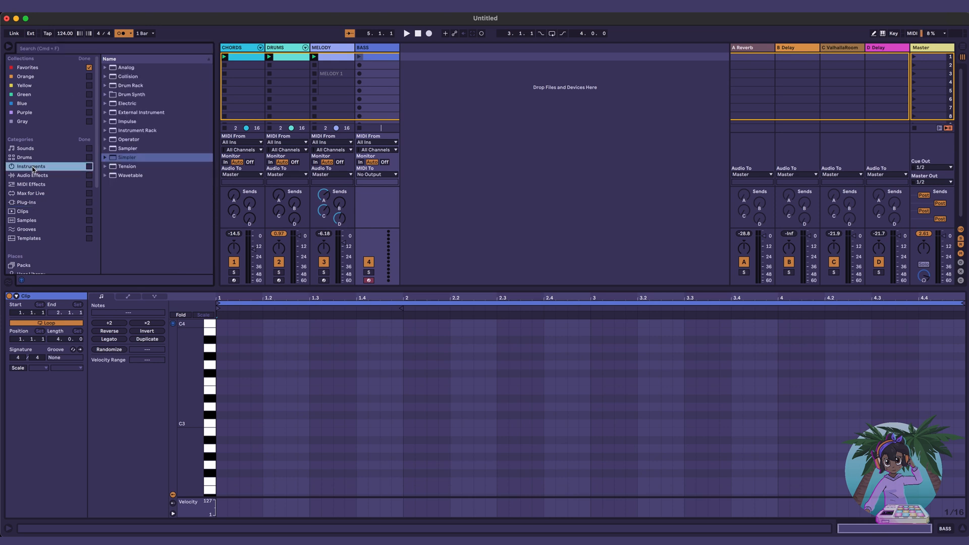
pyautogui.click(115, 49)
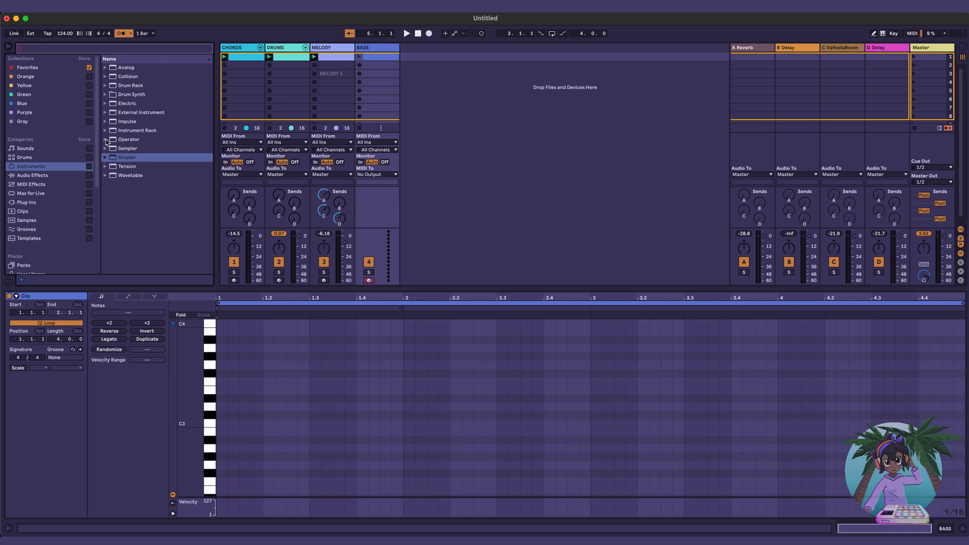
# Step: Search the instruments for 808 and load the 808 (MURDA).adg rack on the BASS track
pyautogui.click(105, 131)
pyautogui.scroll(-4, 134, 179)
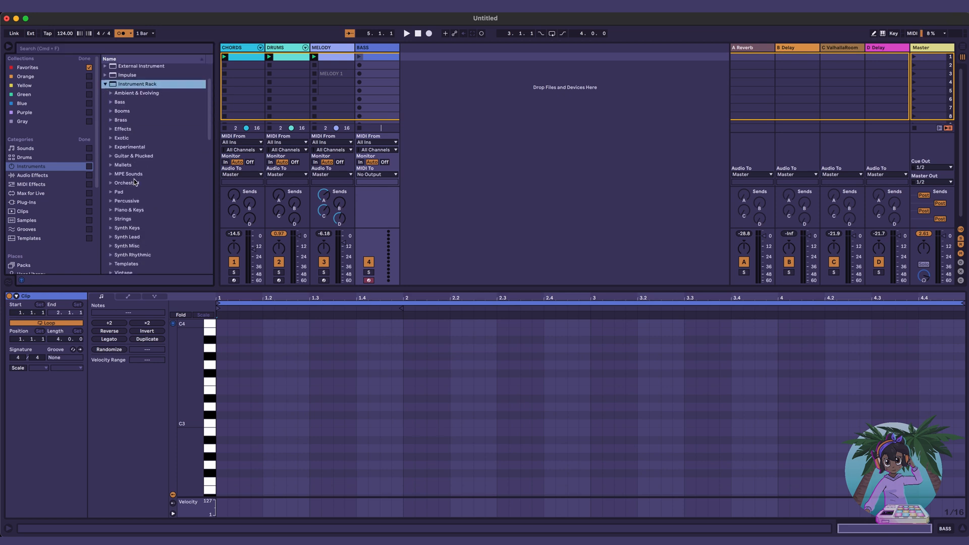
pyautogui.scroll(-18, 134, 183)
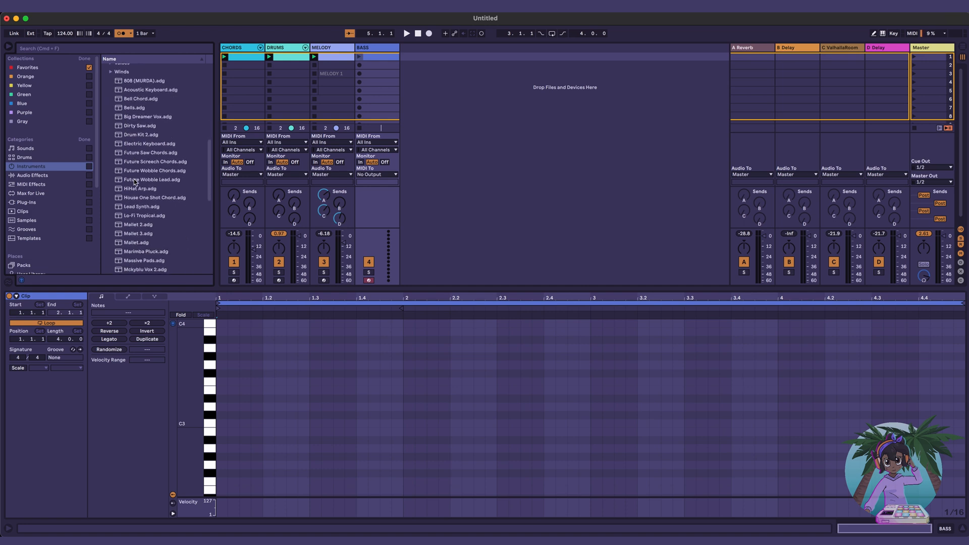
pyautogui.scroll(-15, 134, 182)
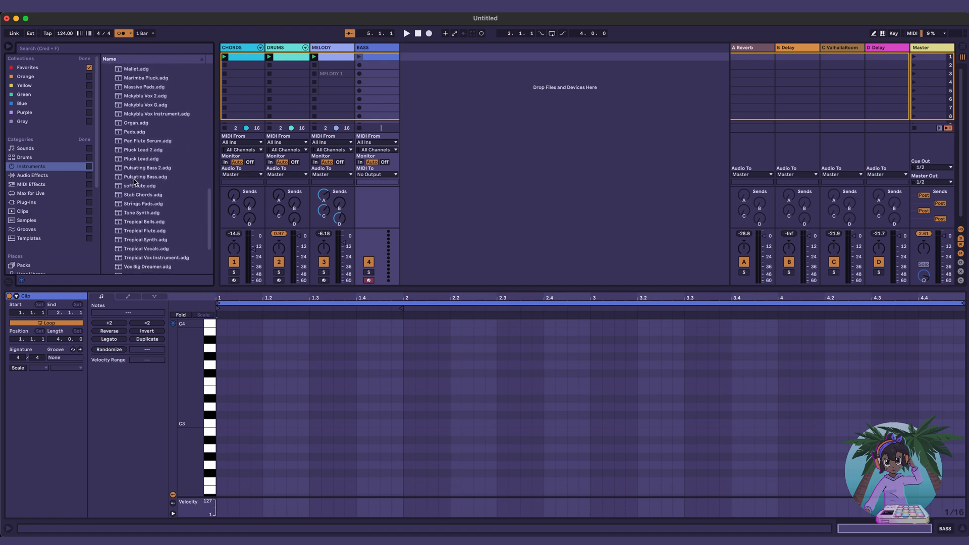
pyautogui.scroll(-2, 135, 179)
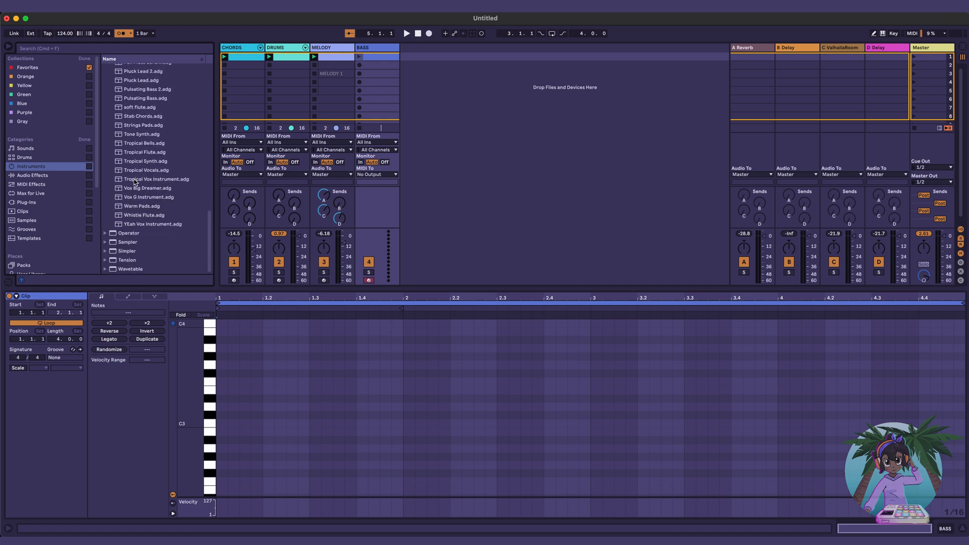
pyautogui.scroll(20, 134, 179)
pyautogui.click(144, 49)
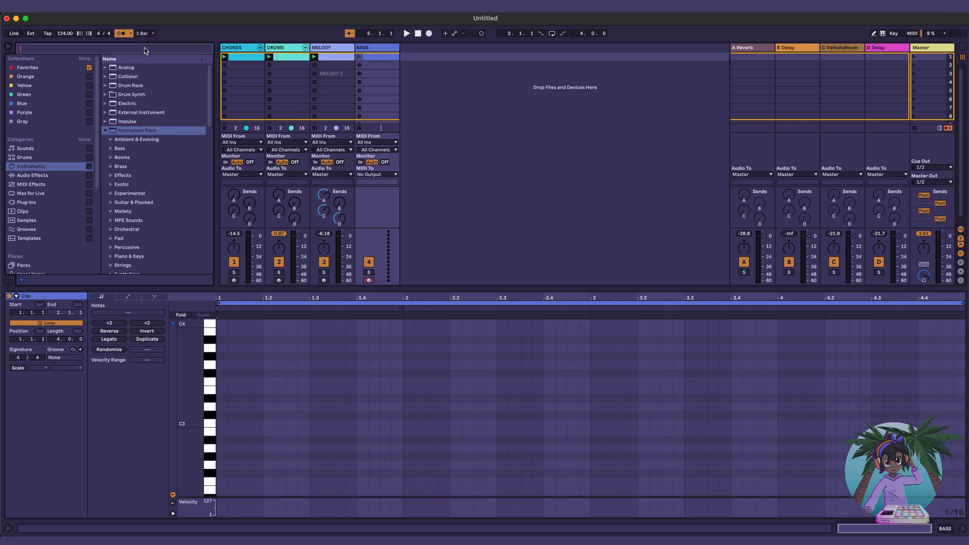
pyautogui.write('808')
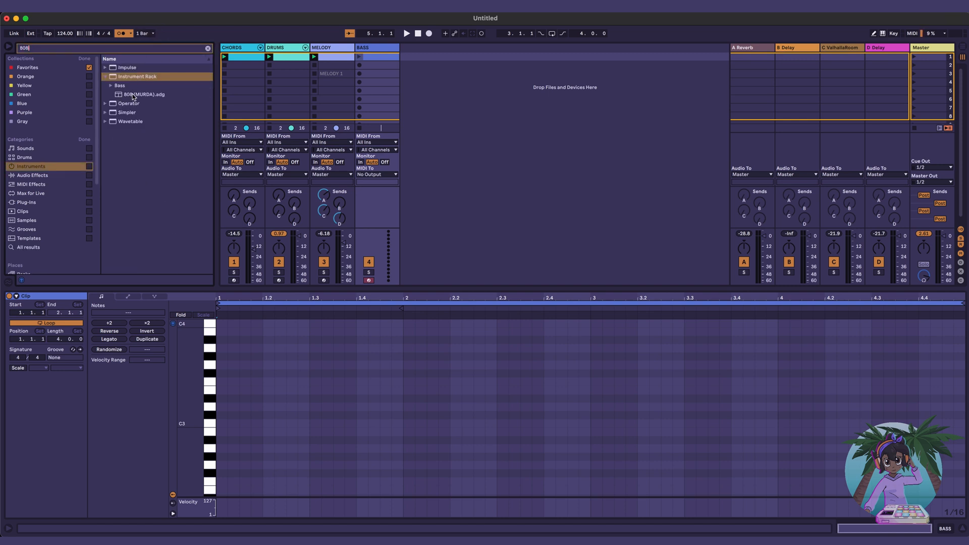
pyautogui.moveTo(134, 96); pyautogui.dragTo(380, 47)
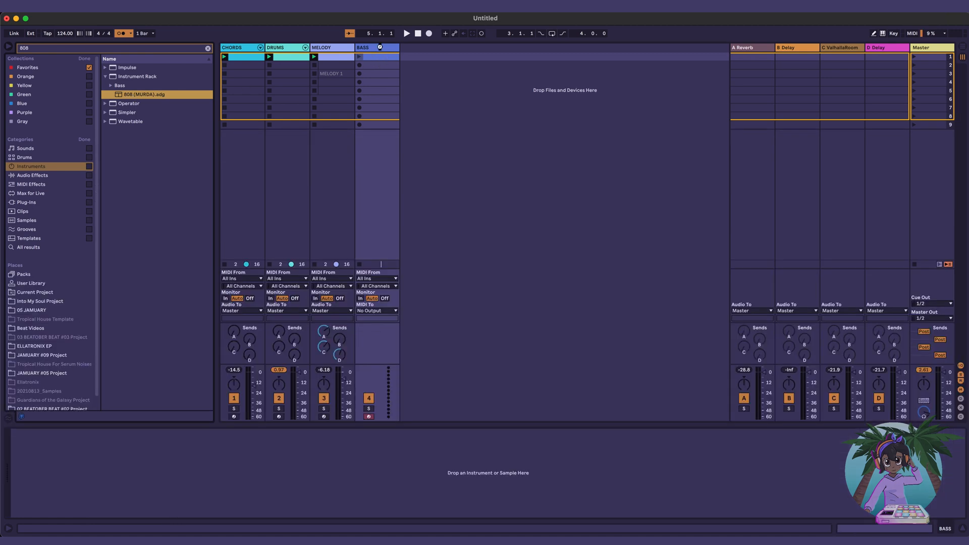
pyautogui.moveTo(380, 46); pyautogui.dragTo(381, 48)
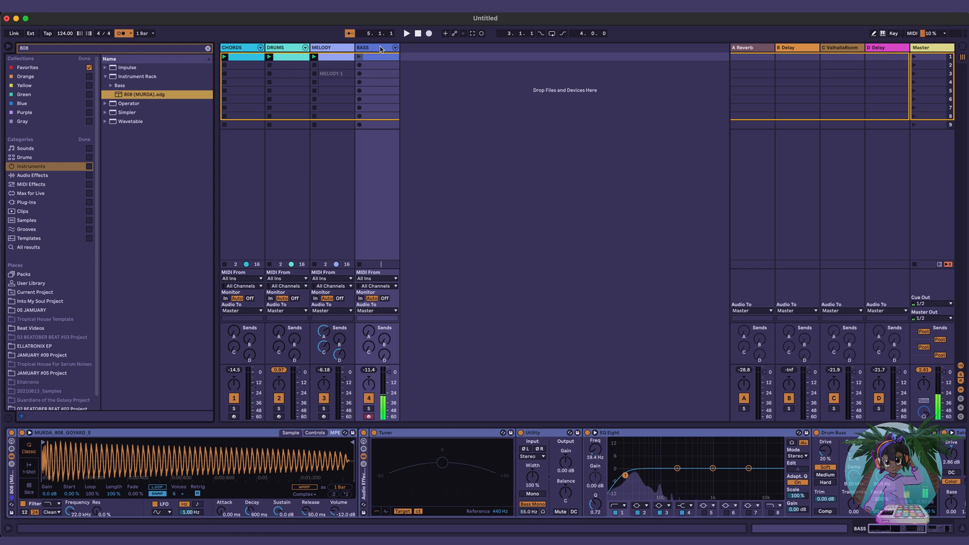
# Step: Open the CHORDS clip and examine the lowest notes of its four-bar chord progression
pyautogui.click(235, 56)
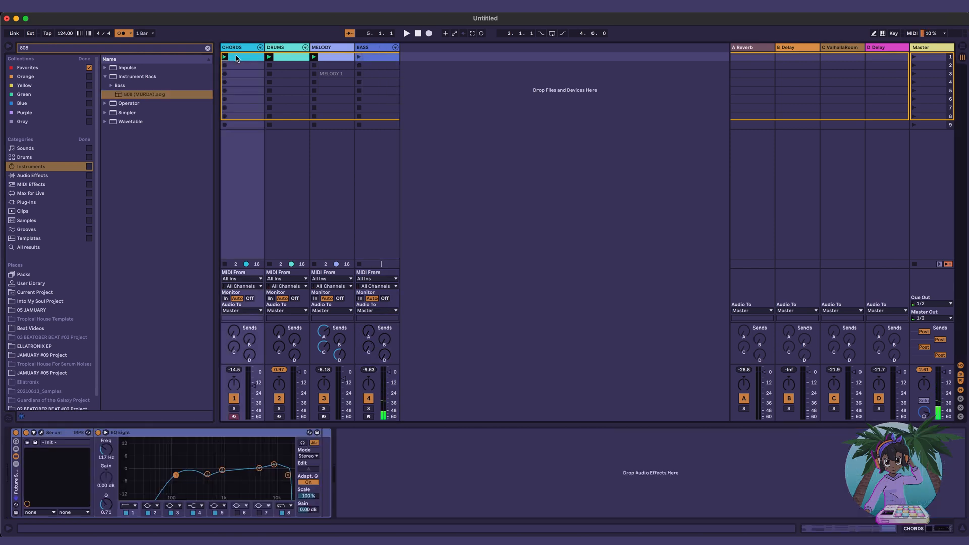
pyautogui.doubleClick(236, 55)
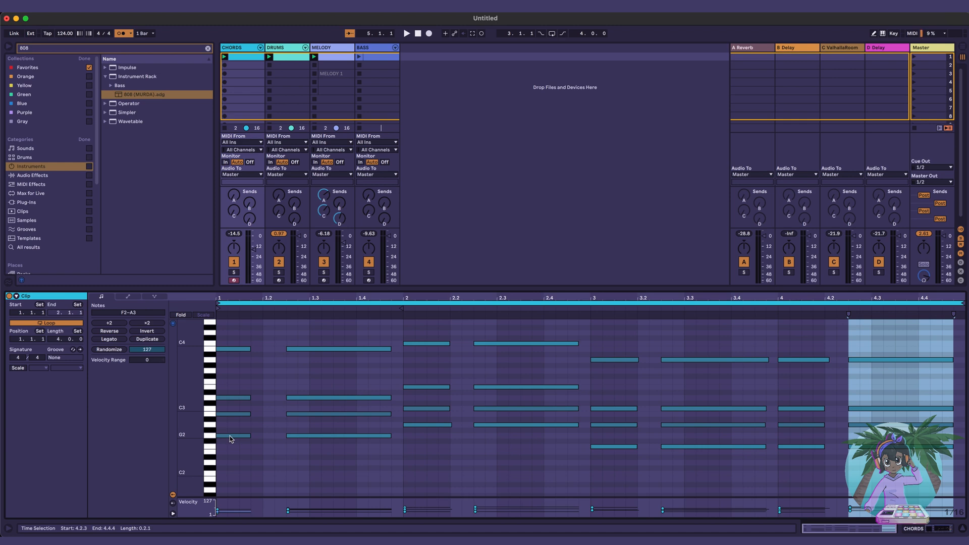
pyautogui.scroll(3, 229, 435)
pyautogui.scroll(-3, 229, 435)
pyautogui.scroll(-1, 242, 399)
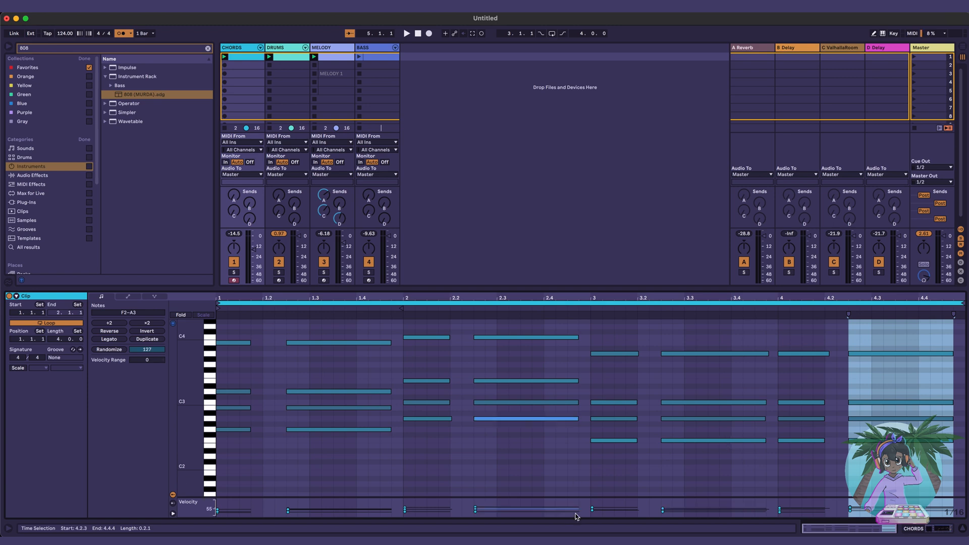
# Step: Play a bass line over the beat on the BASS track and capture it as a clip in the second slot
pyautogui.click(364, 48)
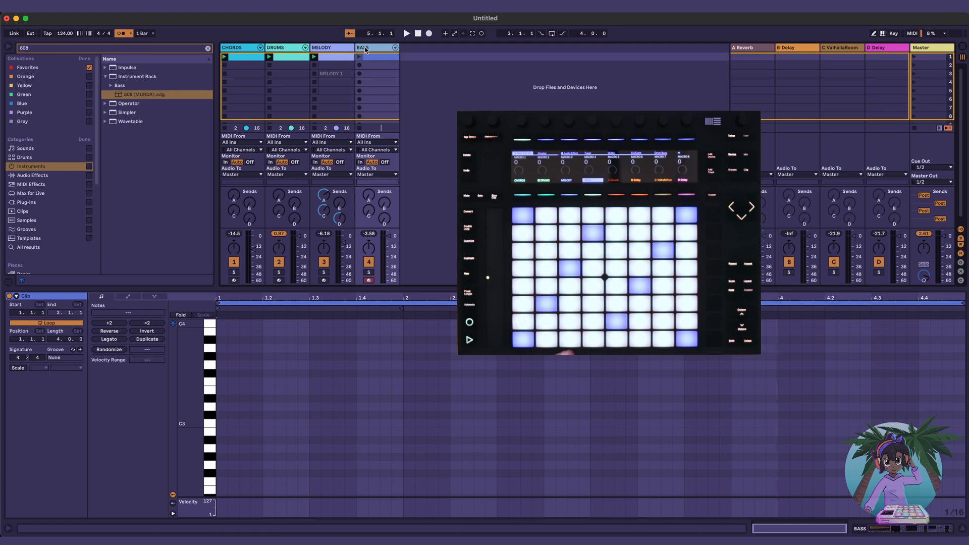
pyautogui.press('space')
pyautogui.press('space')
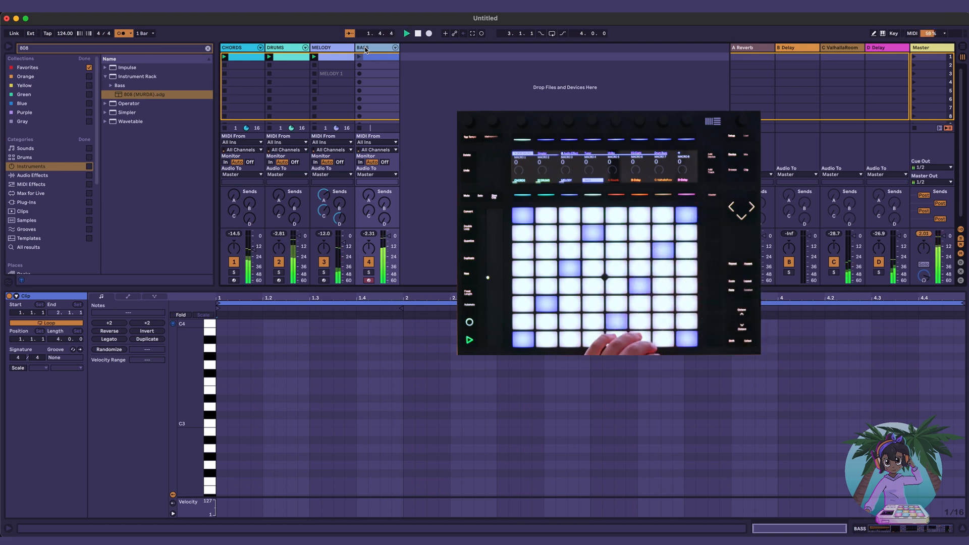
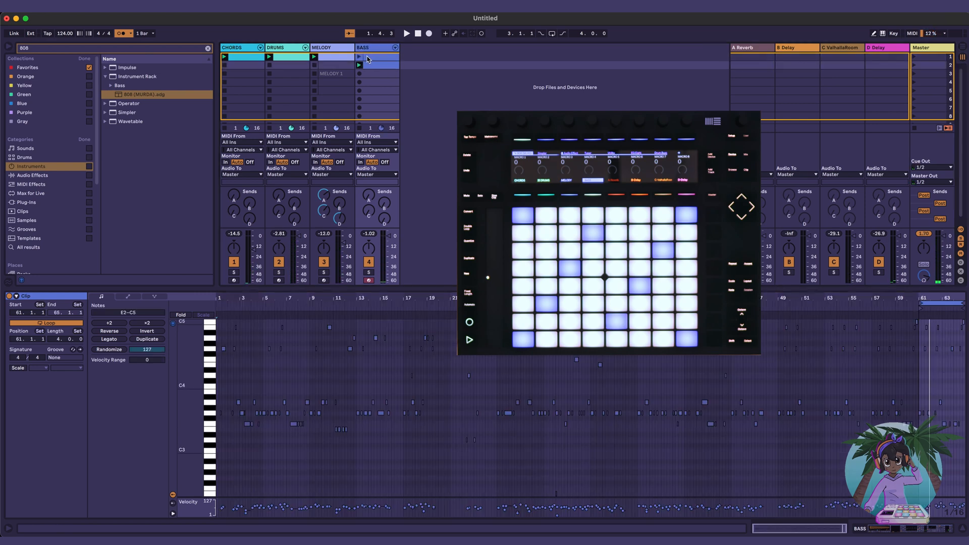
# Step: Copy all the notes of the captured bass clip in the second slot into the first-slot BASS clip, starting at 1.1.1
pyautogui.press('space')
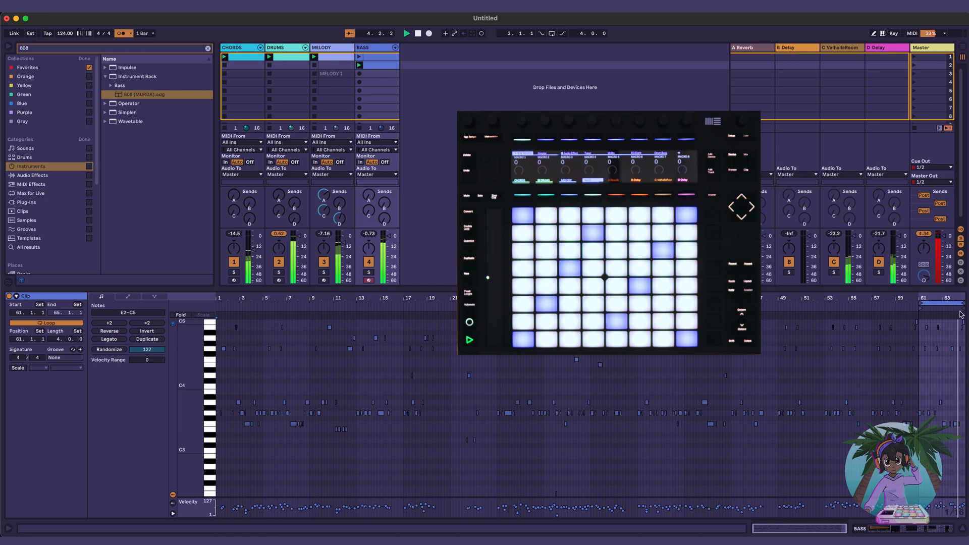
pyautogui.moveTo(960, 299); pyautogui.dragTo(937, 423)
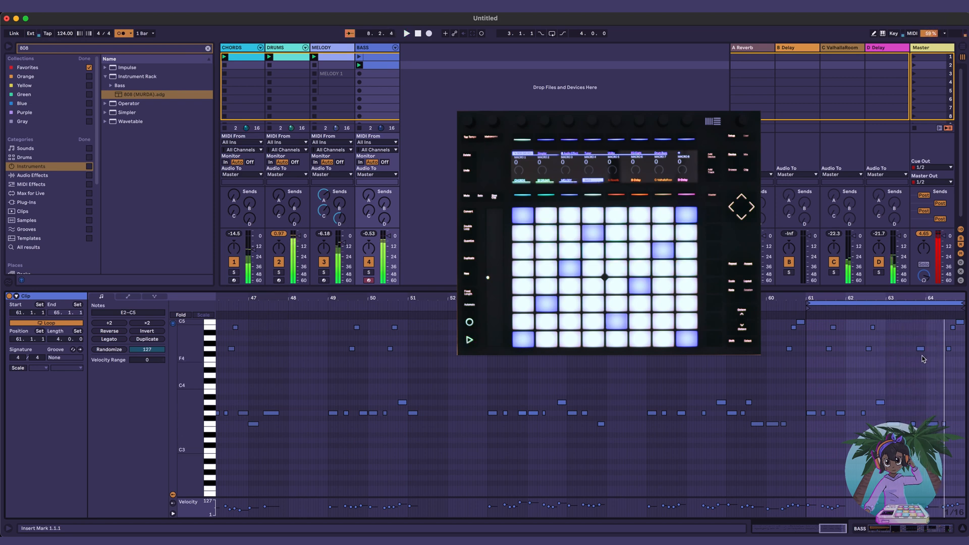
pyautogui.press('space')
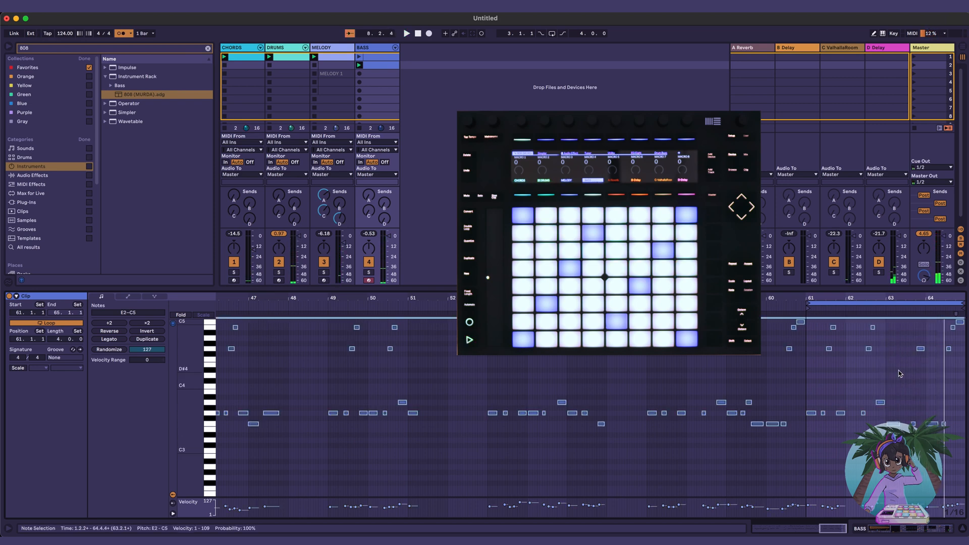
pyautogui.click(379, 73)
pyautogui.click(382, 65)
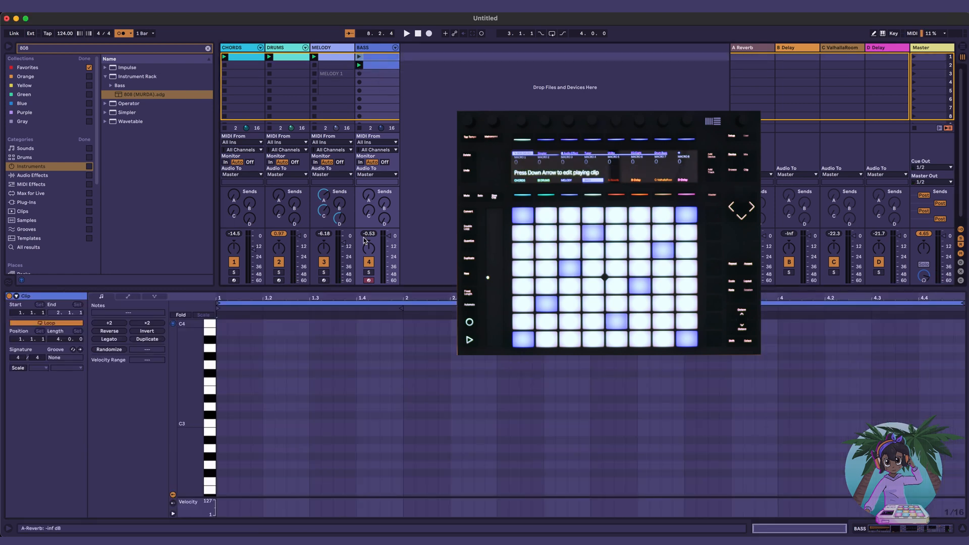
pyautogui.click(222, 328)
pyautogui.click(217, 328)
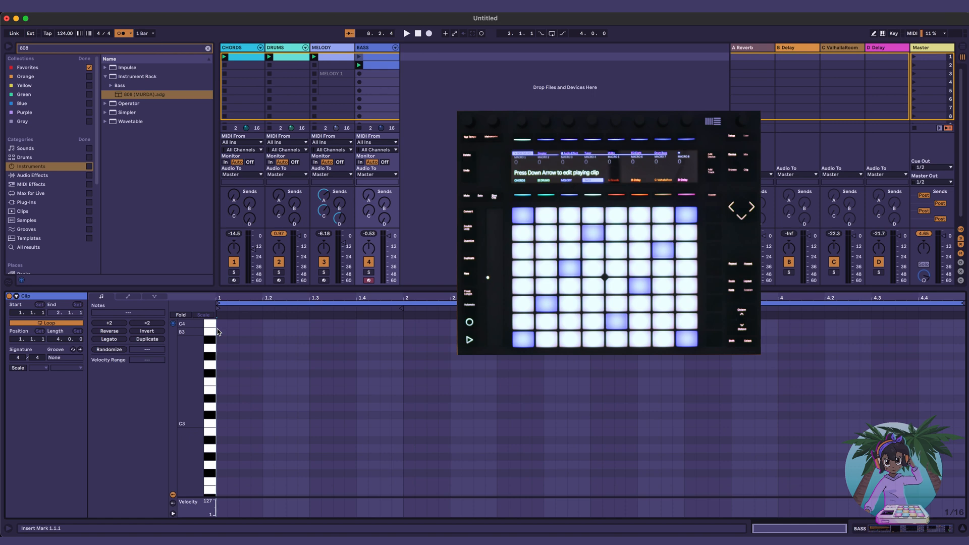
pyautogui.press('super+v')
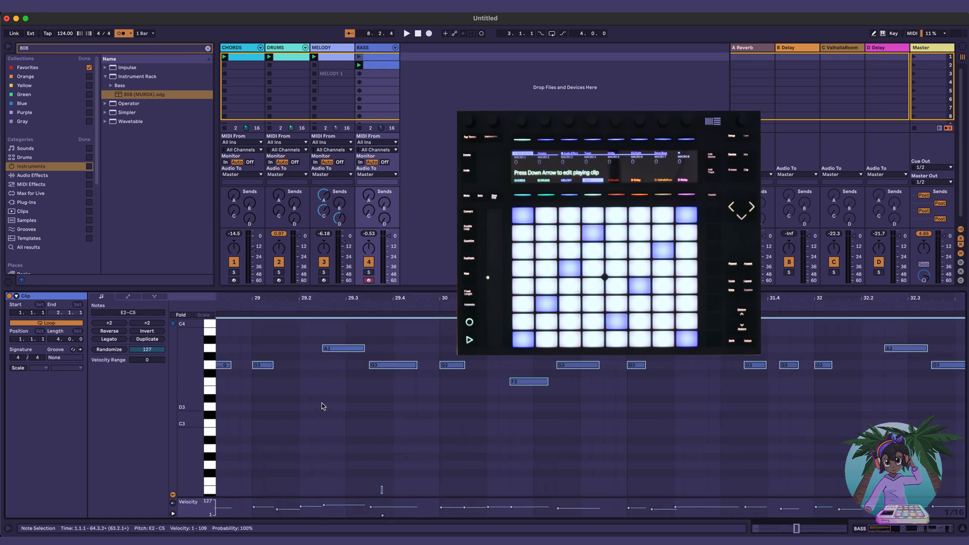
# Step: Launch the first-slot BASS clip and listen to its notes together with the rest of the beat
pyautogui.press('space')
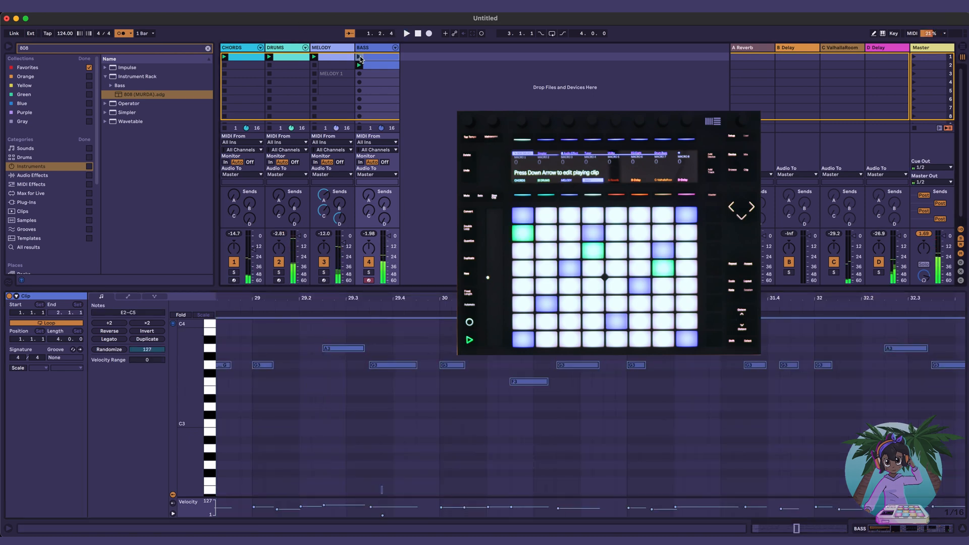
pyautogui.click(360, 57)
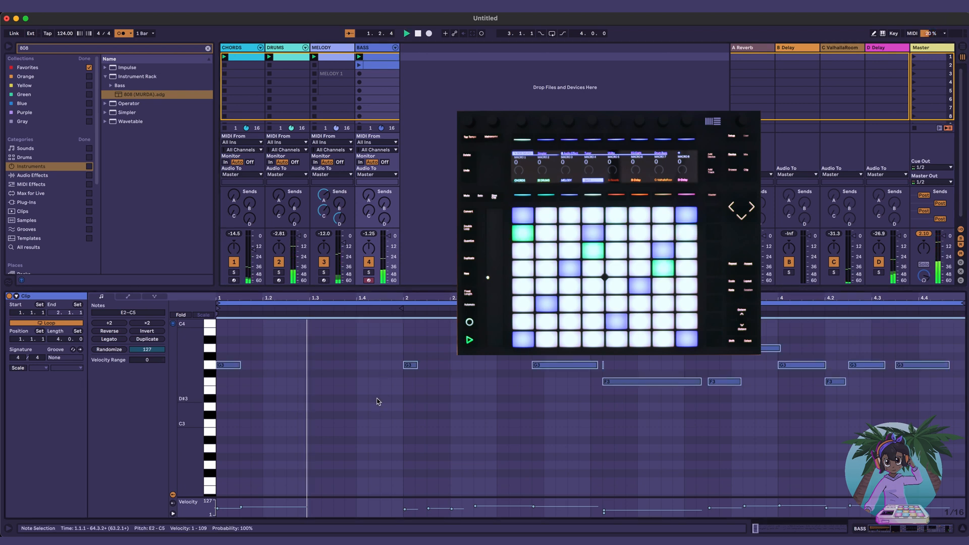
pyautogui.scroll(4, 378, 402)
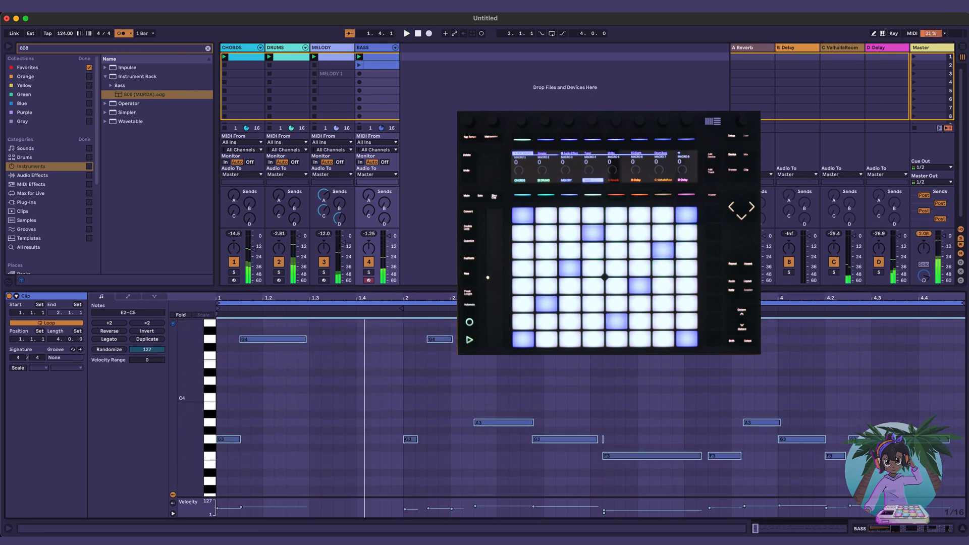
# Step: Copy only the notes inside the four-bar loop from bar 61 to 65 of the second-slot BASS clip
pyautogui.click(384, 65)
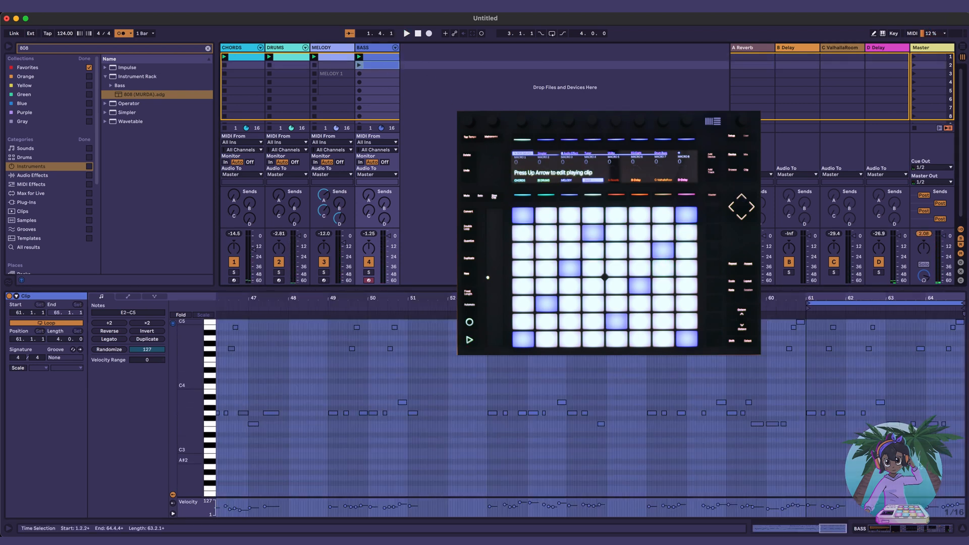
pyautogui.scroll(2, 835, 357)
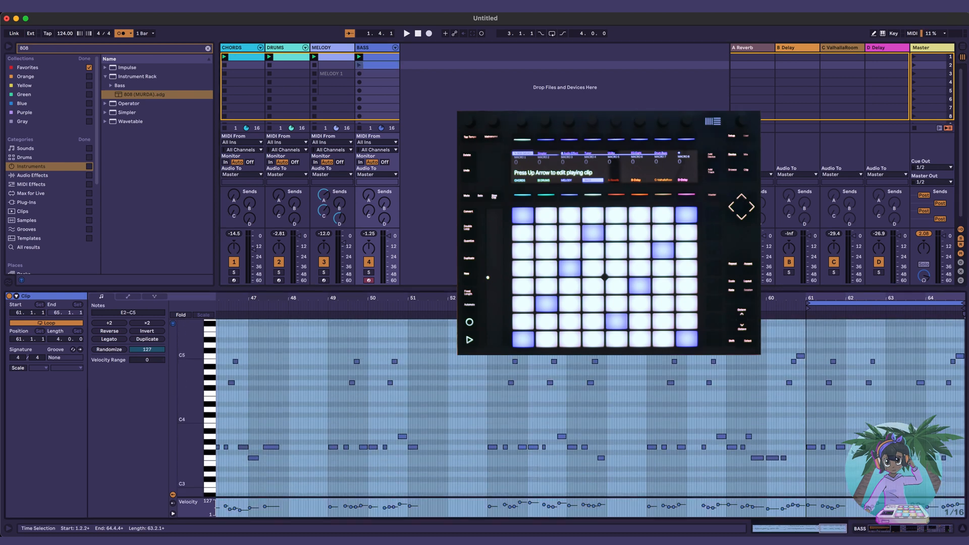
pyautogui.click(835, 357)
pyautogui.moveTo(817, 337); pyautogui.dragTo(964, 508)
# Step: Delete all the notes in the first-slot BASS clip and paste the copied four-bar bass line at 1.1.1
pyautogui.click(381, 57)
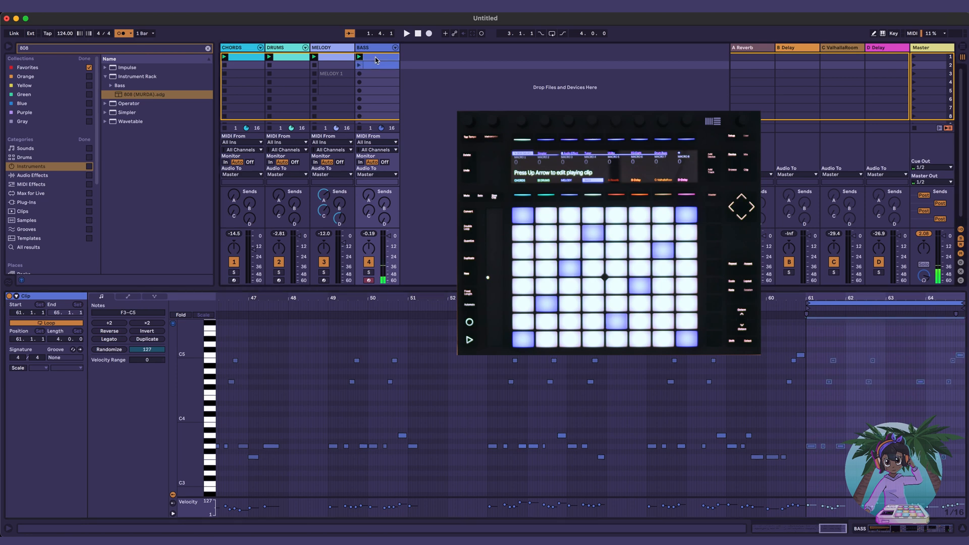
pyautogui.click(309, 385)
pyautogui.press('super+q')
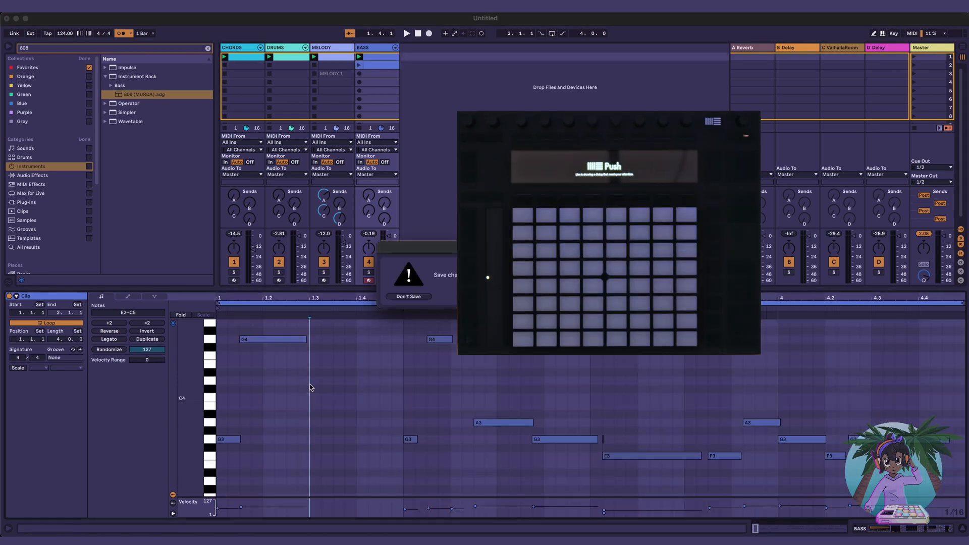
pyautogui.press('Escape')
pyautogui.click(381, 386)
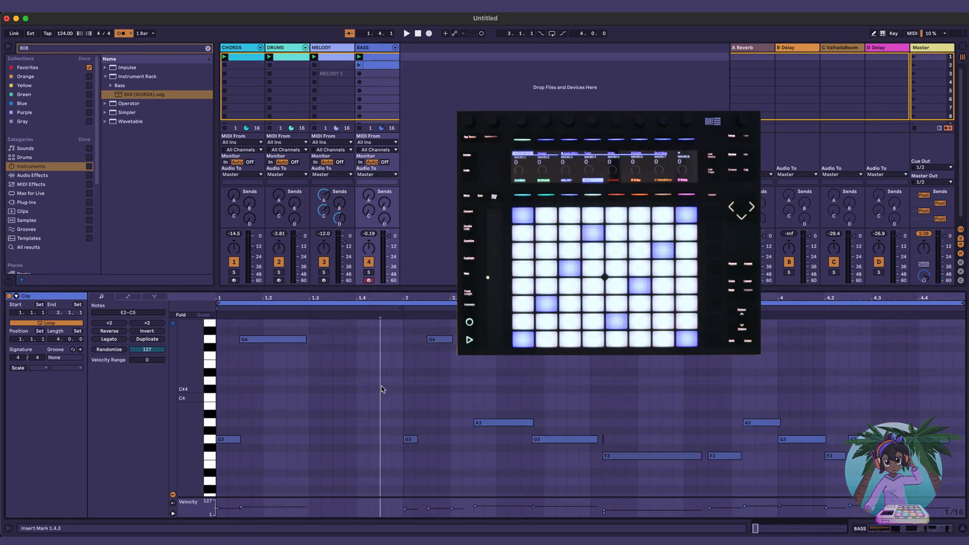
pyautogui.press('super+a')
pyautogui.press('Delete')
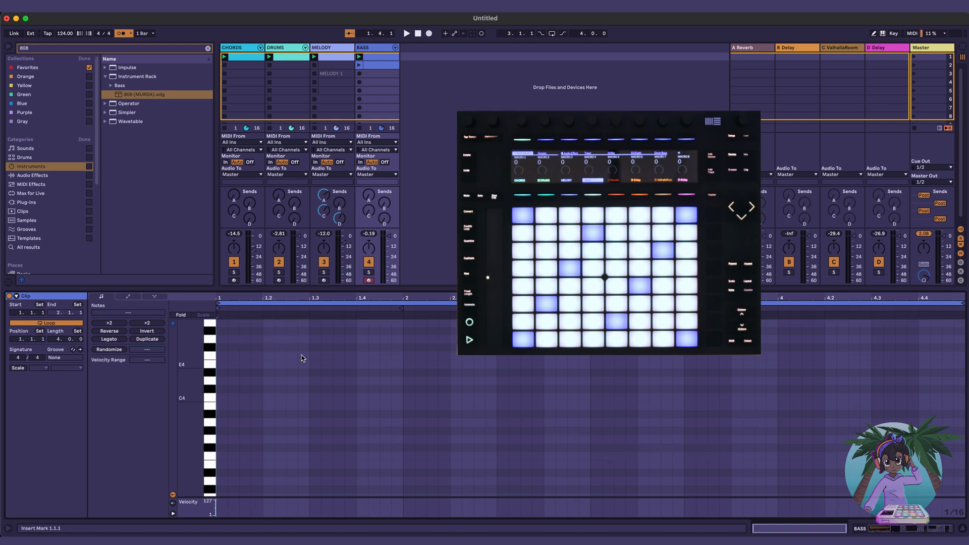
pyautogui.press('super+z')
# Step: Play back the pasted bass line and add a G3 note from 2.1.1 to 2.2.1
pyautogui.press('space')
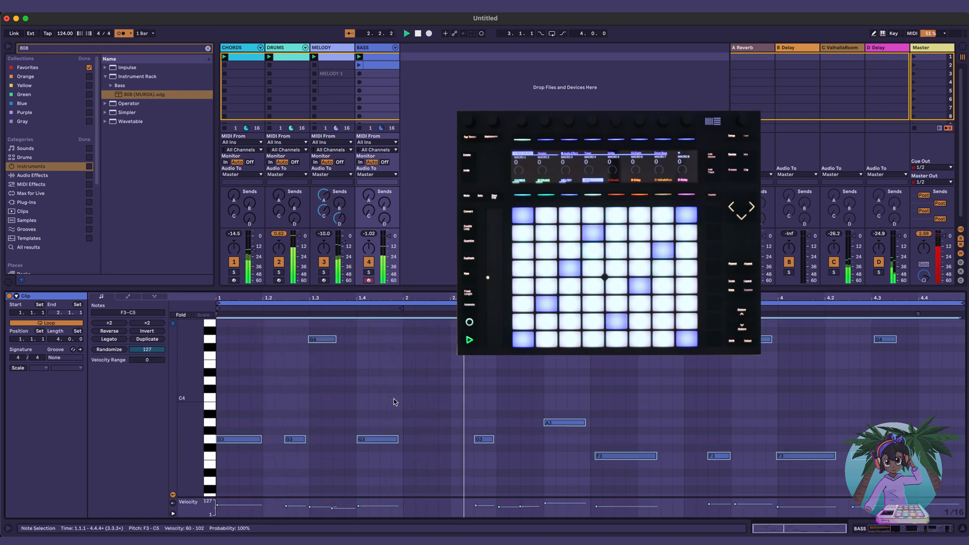
pyautogui.scroll(2, 394, 401)
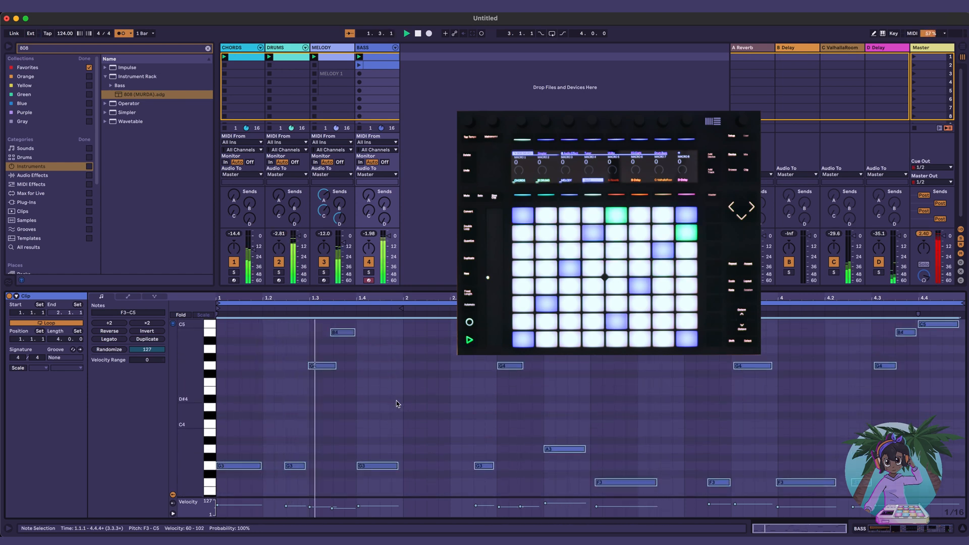
pyautogui.doubleClick(409, 466)
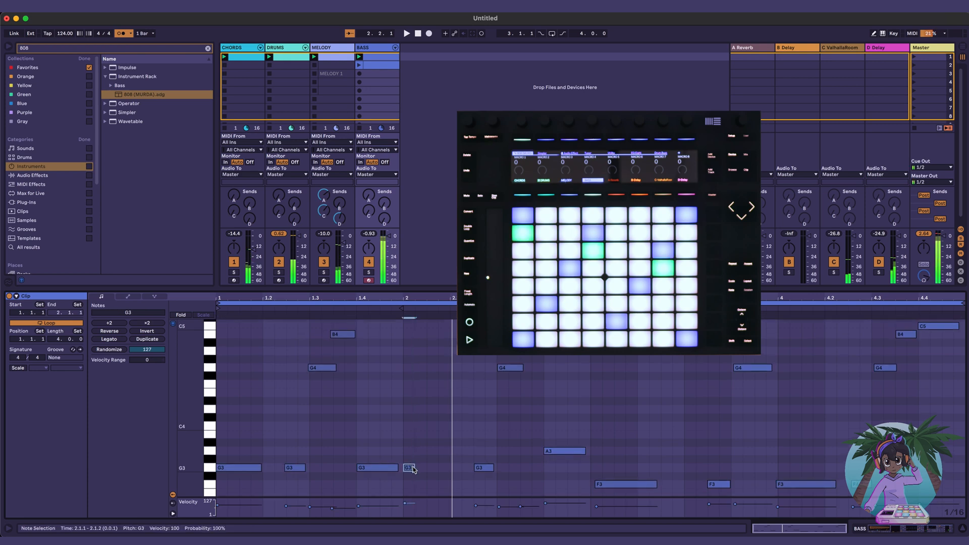
pyautogui.moveTo(414, 467); pyautogui.dragTo(450, 467)
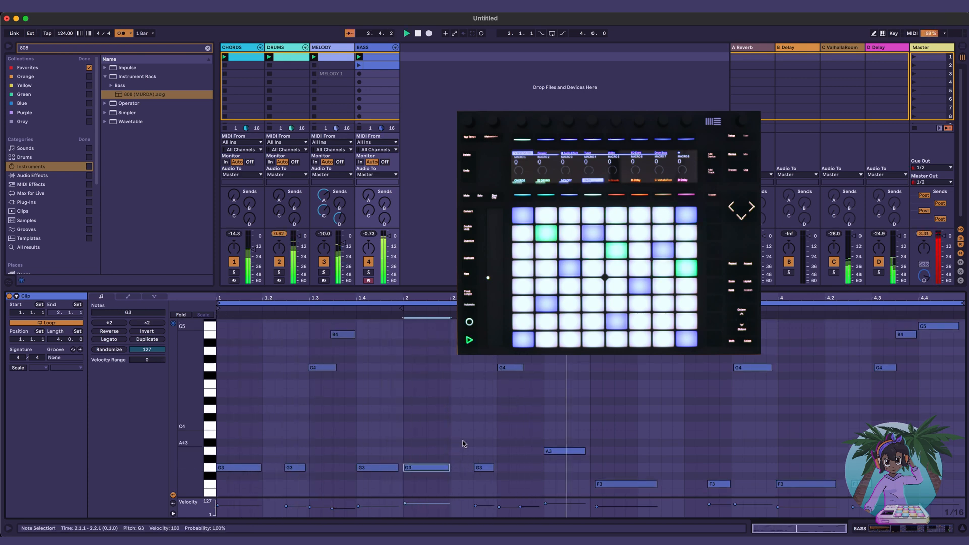
# Step: Select all the notes in the four-bar bass clip and quantize them to the grid
pyautogui.scroll(-3, 530, 430)
pyautogui.click(619, 412)
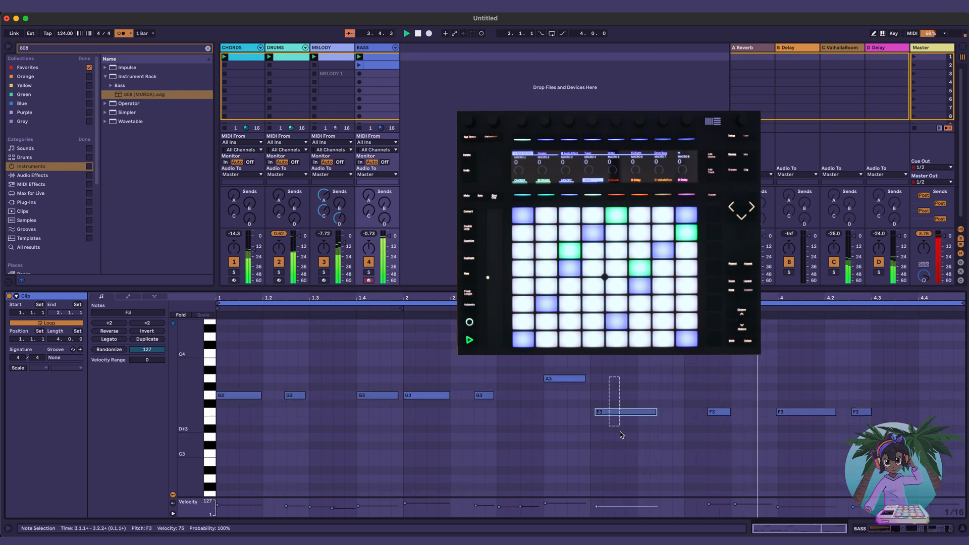
pyautogui.press('super+a')
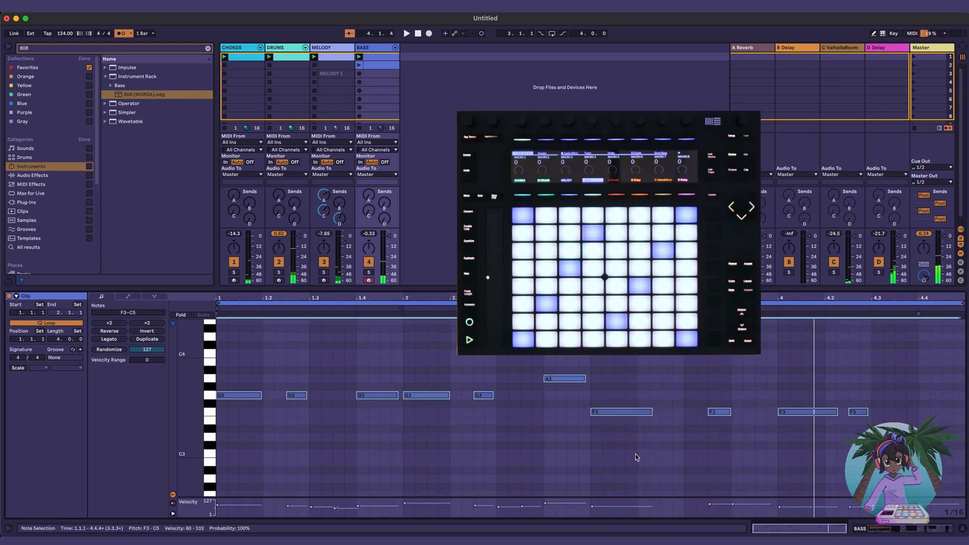
# Step: Listen to the looping bass line over the beat and examine both its low and high notes
pyautogui.press('space')
pyautogui.scroll(2, 501, 398)
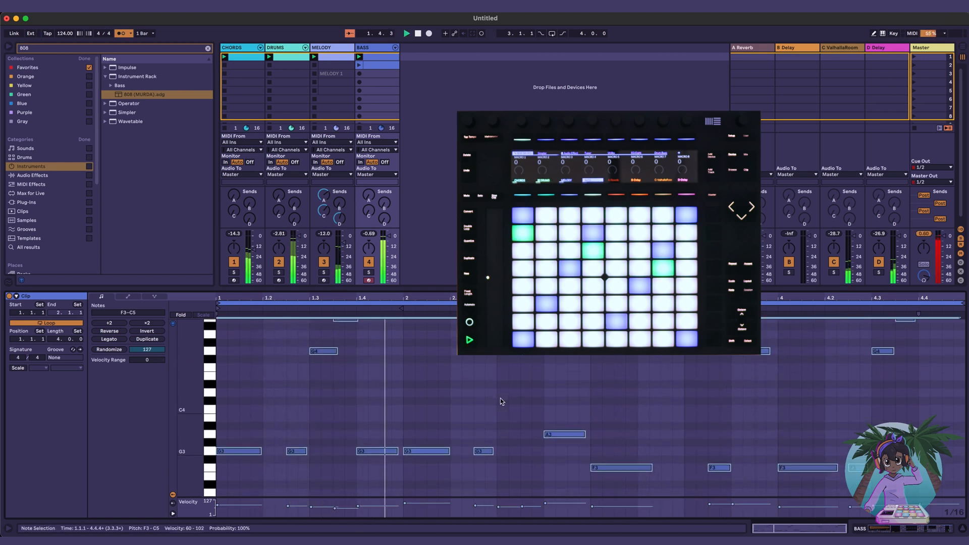
pyautogui.scroll(1, 501, 398)
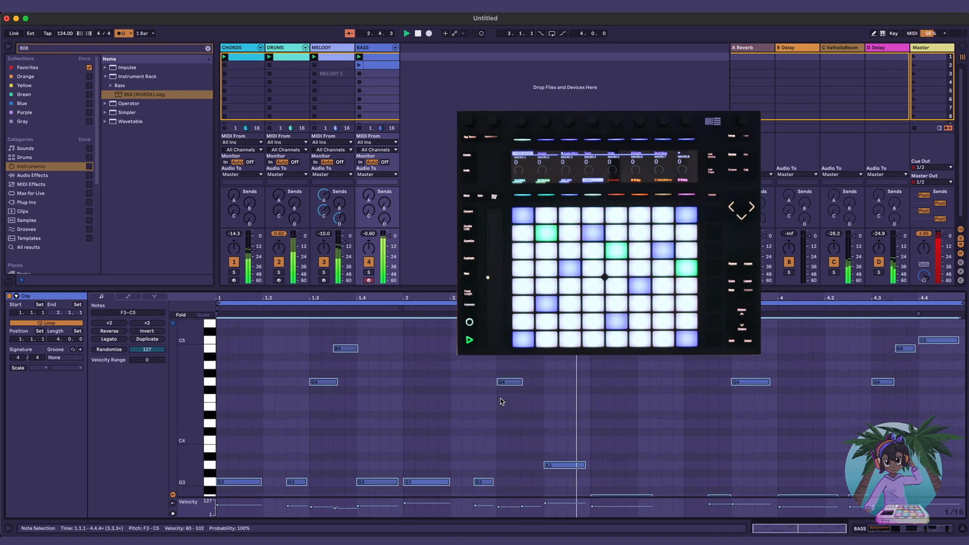
pyautogui.scroll(-2, 501, 402)
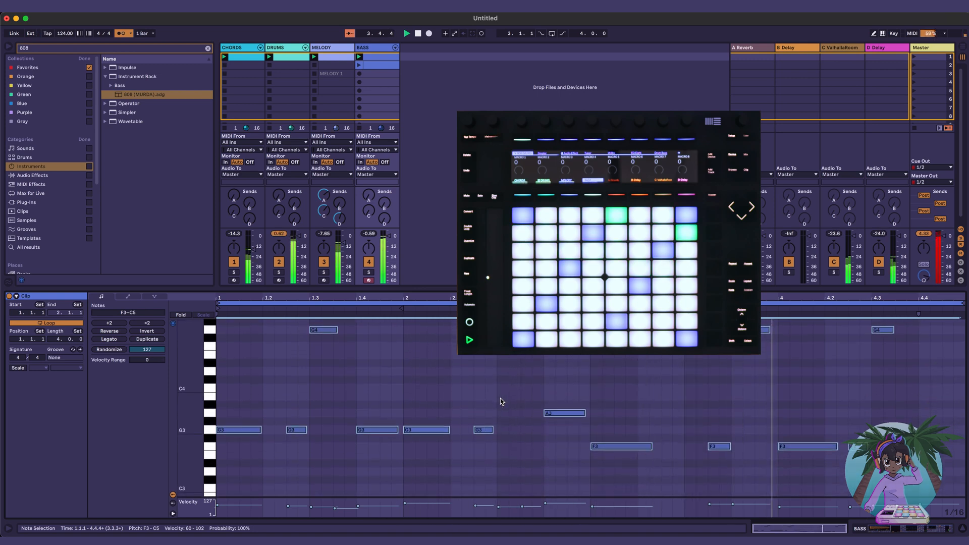
pyautogui.scroll(1, 501, 401)
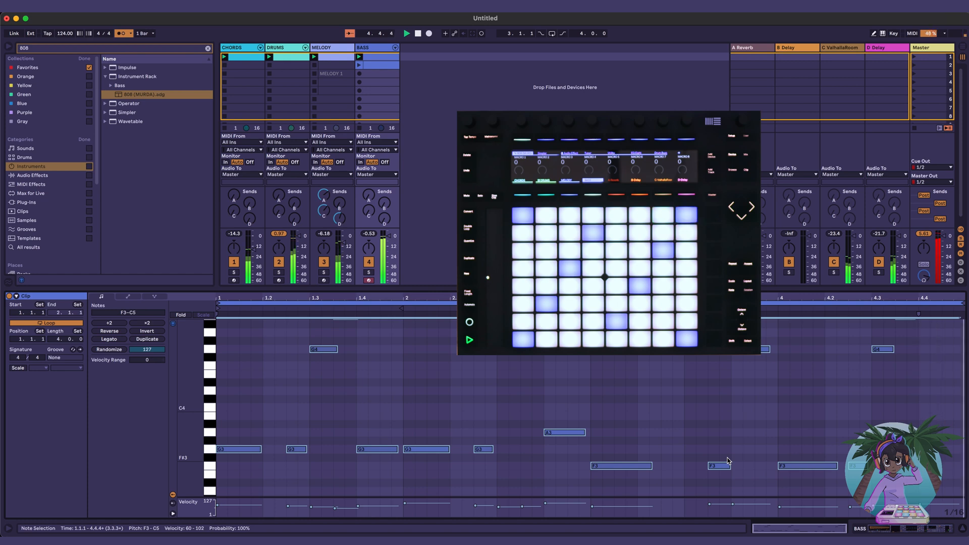
pyautogui.scroll(2, 729, 460)
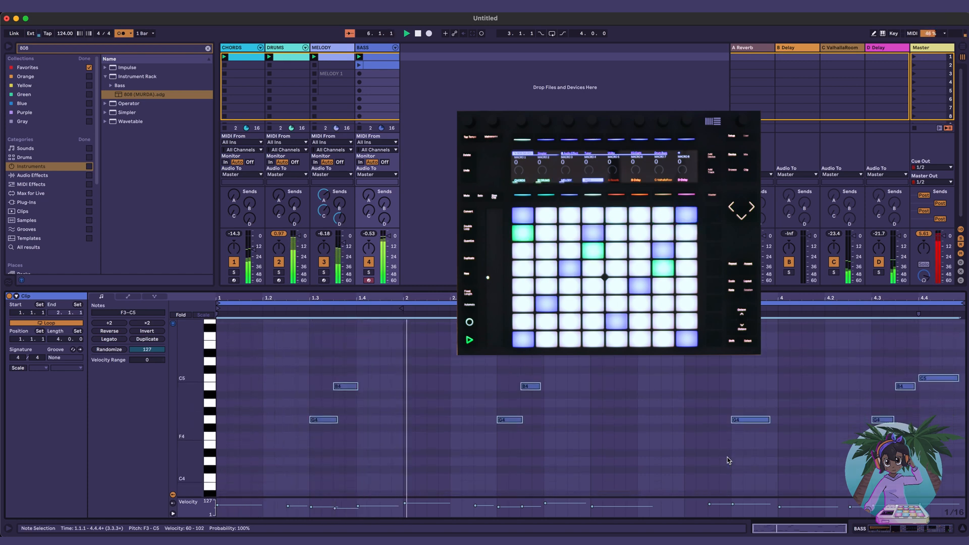
pyautogui.scroll(-3, 729, 461)
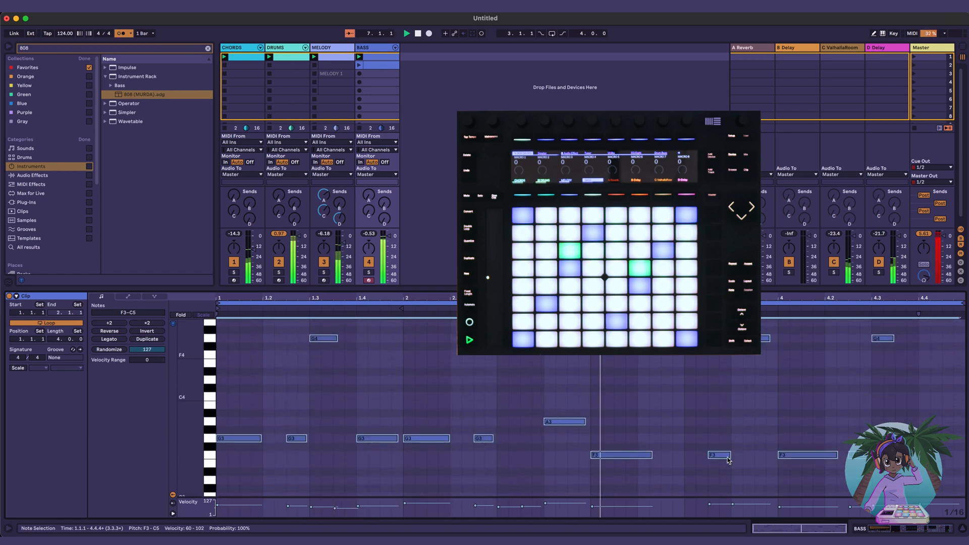
# Step: Try an added F3 note from 3.2.2 to 3.3.3 in the bass line, listen to it, and delete it
pyautogui.doubleClick(658, 455)
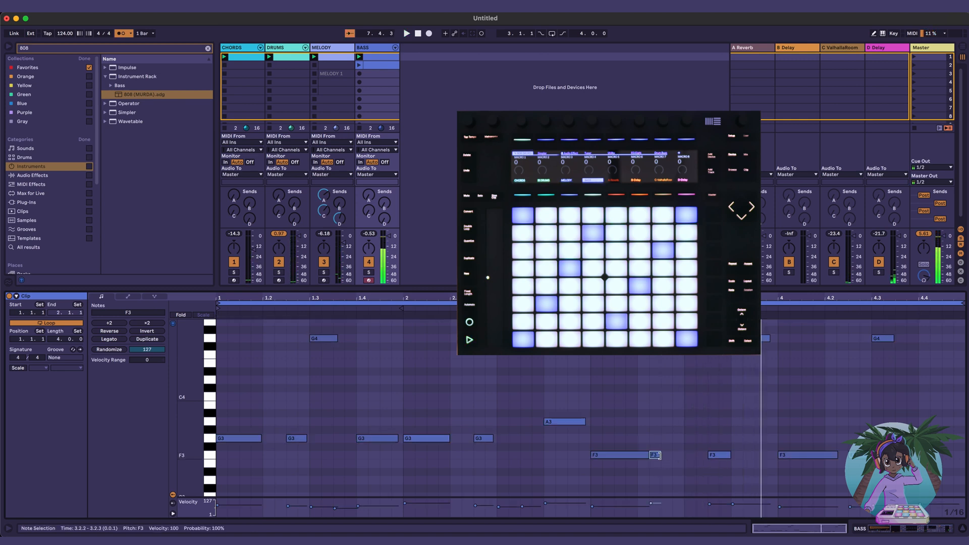
pyautogui.moveTo(658, 455); pyautogui.dragTo(698, 455)
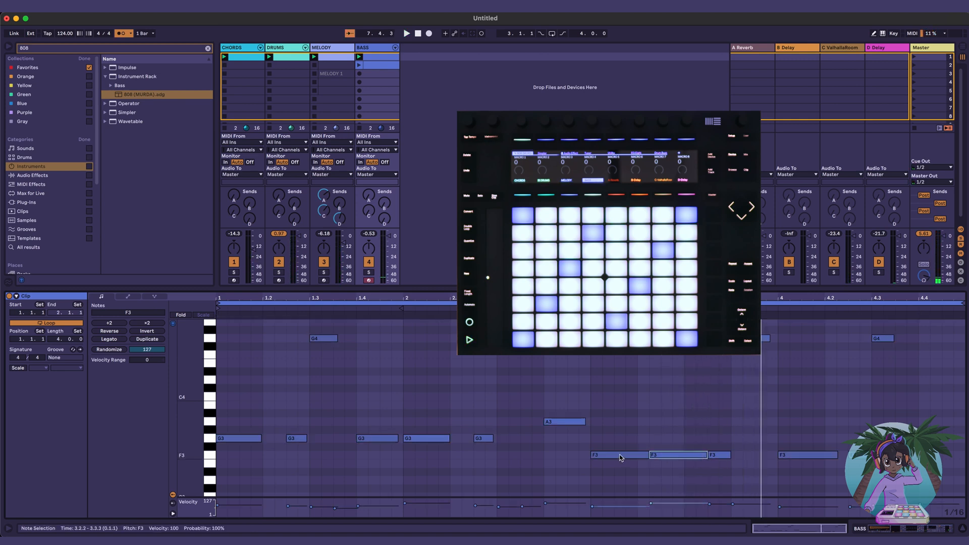
pyautogui.scroll(2, 620, 458)
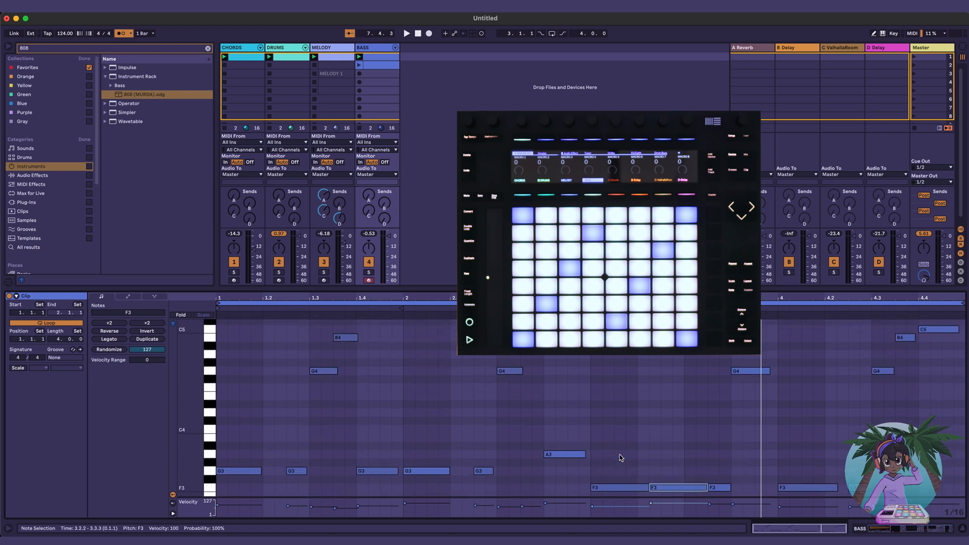
pyautogui.press('space')
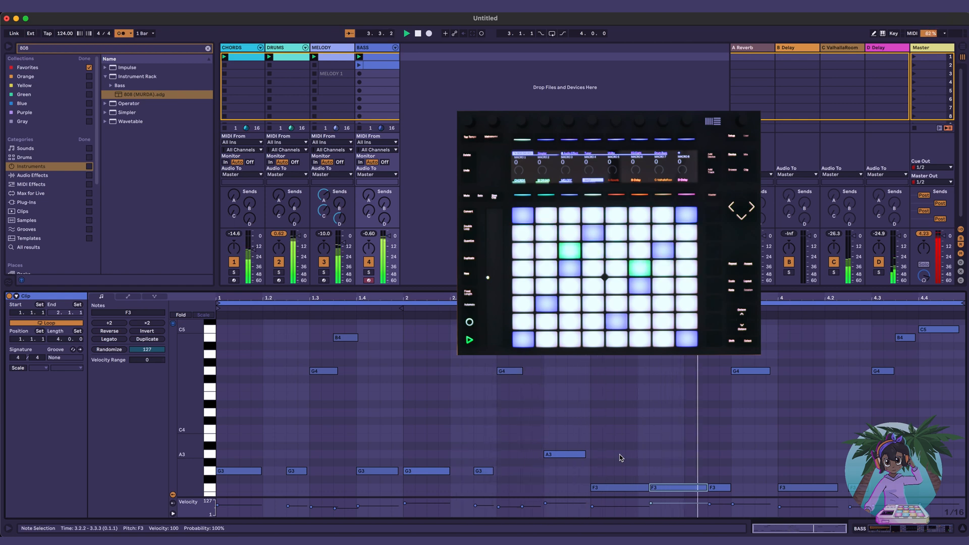
pyautogui.press('space')
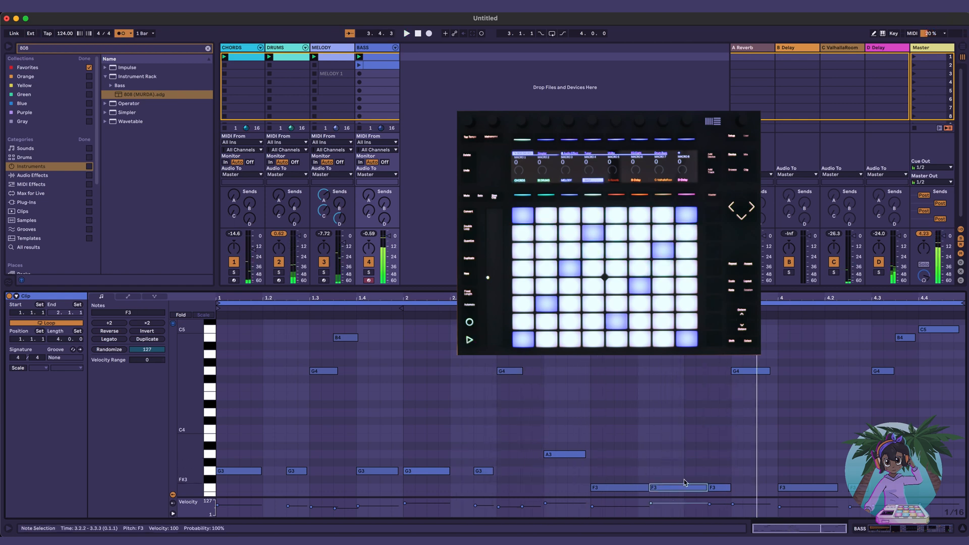
pyautogui.press('Delete')
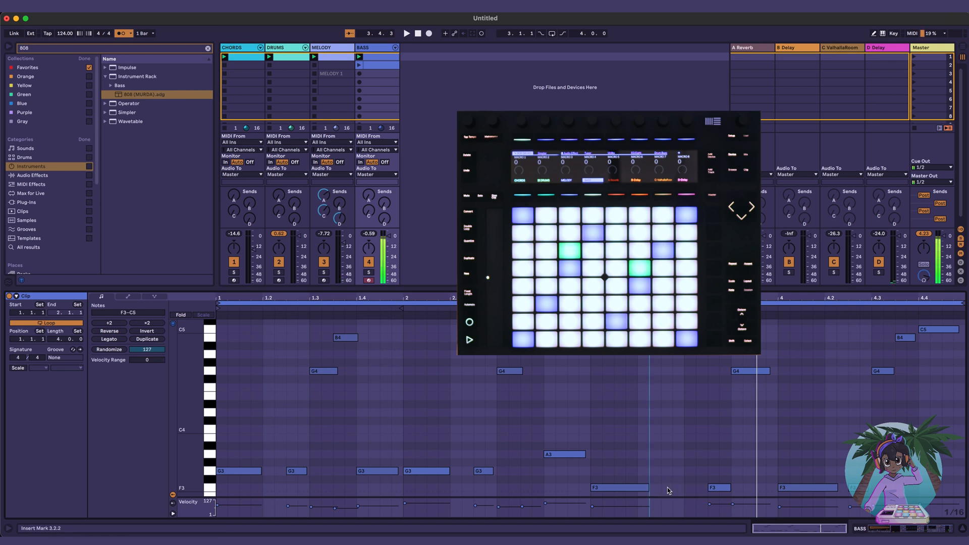
# Step: Try a short extra F3 note at 3.3.1 in the bass line during playback and delete it
pyautogui.press('space')
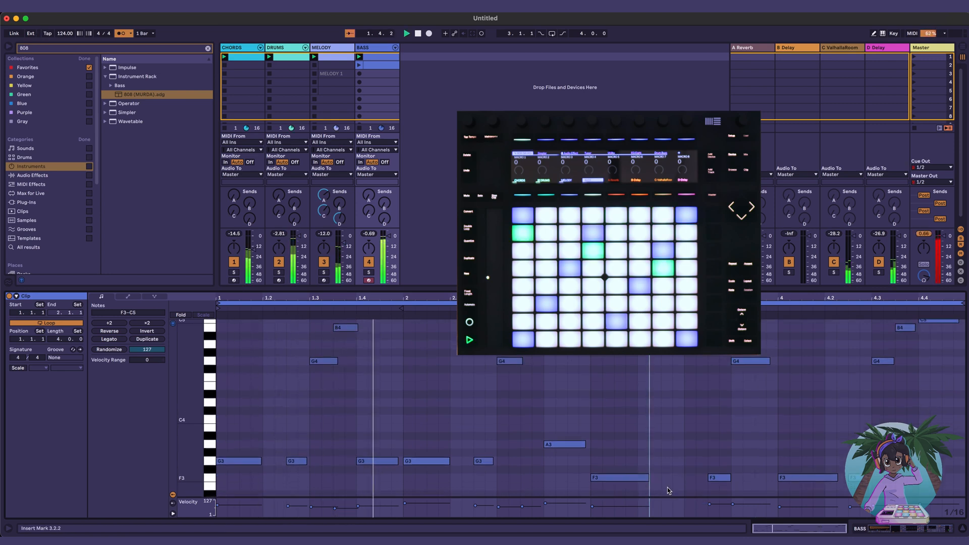
pyautogui.doubleClick(689, 468)
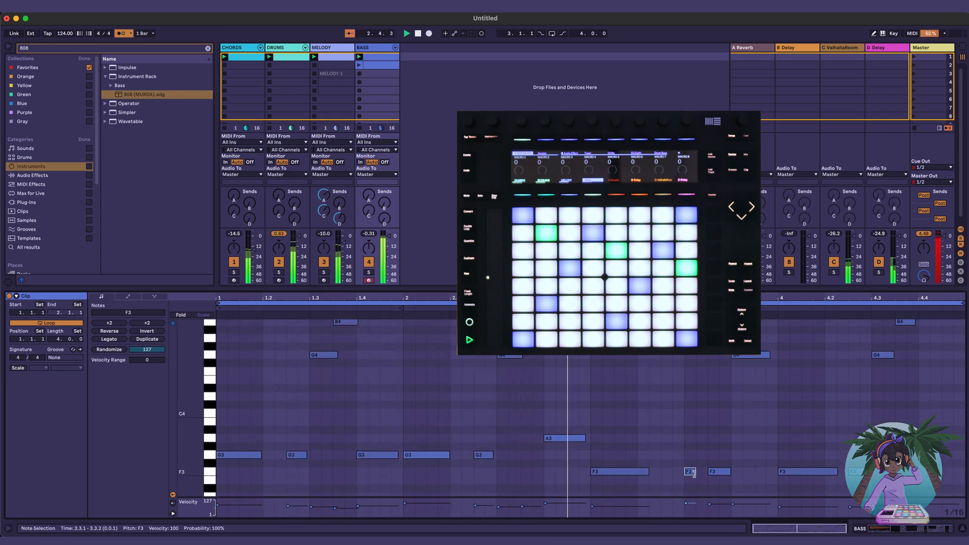
pyautogui.moveTo(695, 472); pyautogui.dragTo(731, 473)
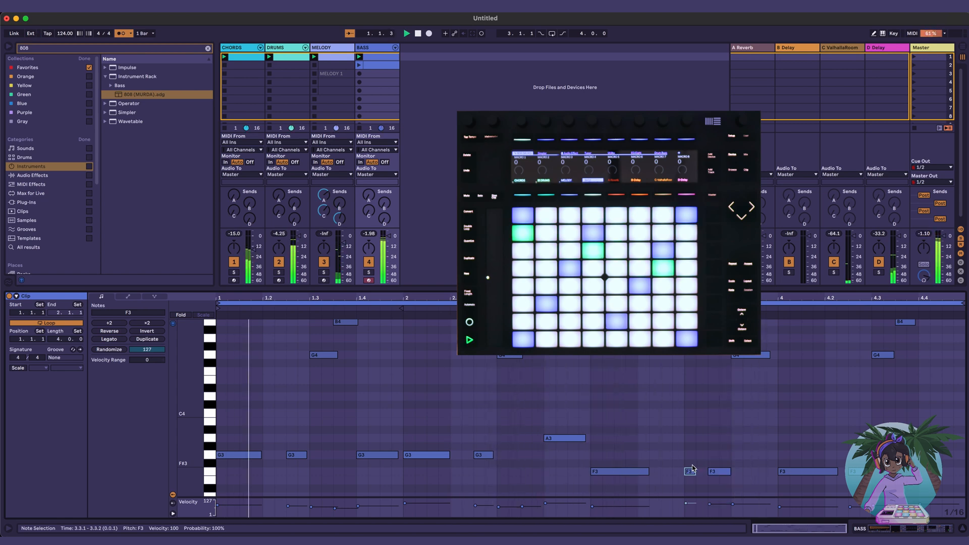
pyautogui.press('Delete')
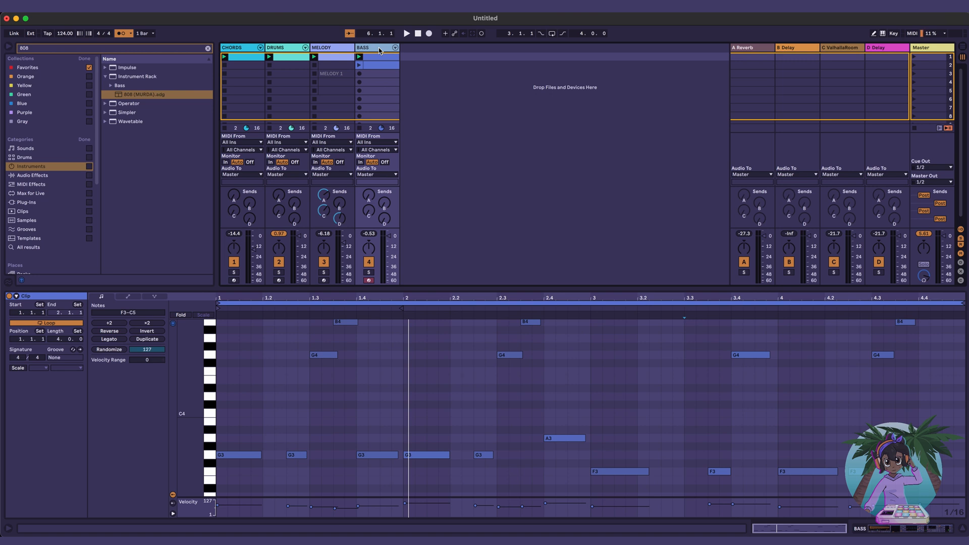
# Step: Duplicate the MELODY track and delete all the clips copied onto the duplicate
pyautogui.click(335, 49)
pyautogui.rightClick(335, 49)
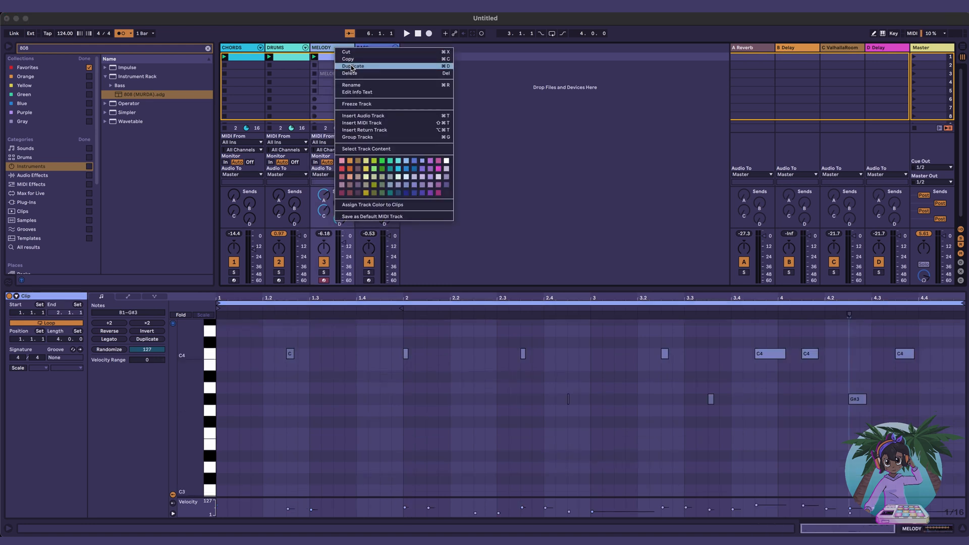
pyautogui.click(352, 67)
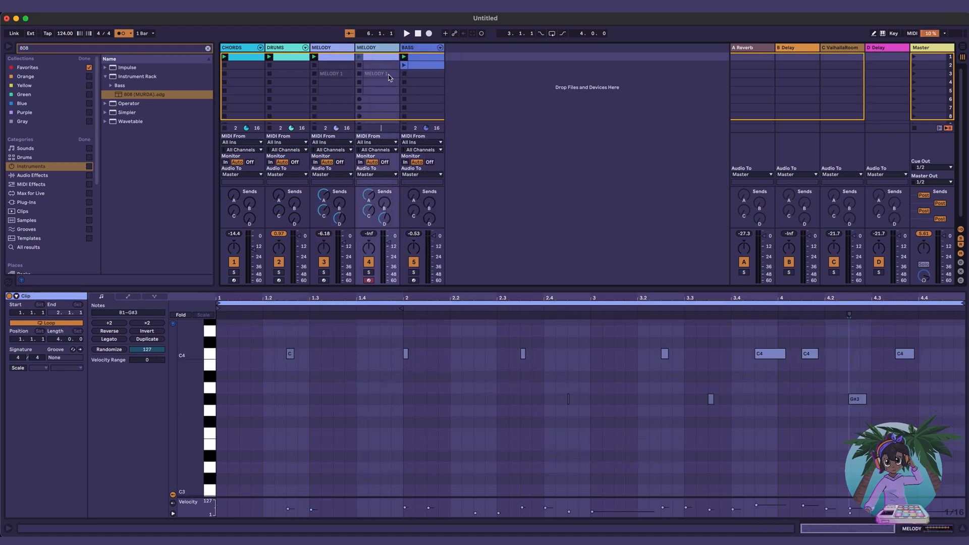
pyautogui.keyDown('shift'); pyautogui.click(378, 91); pyautogui.keyUp('shift')
pyautogui.press('Delete')
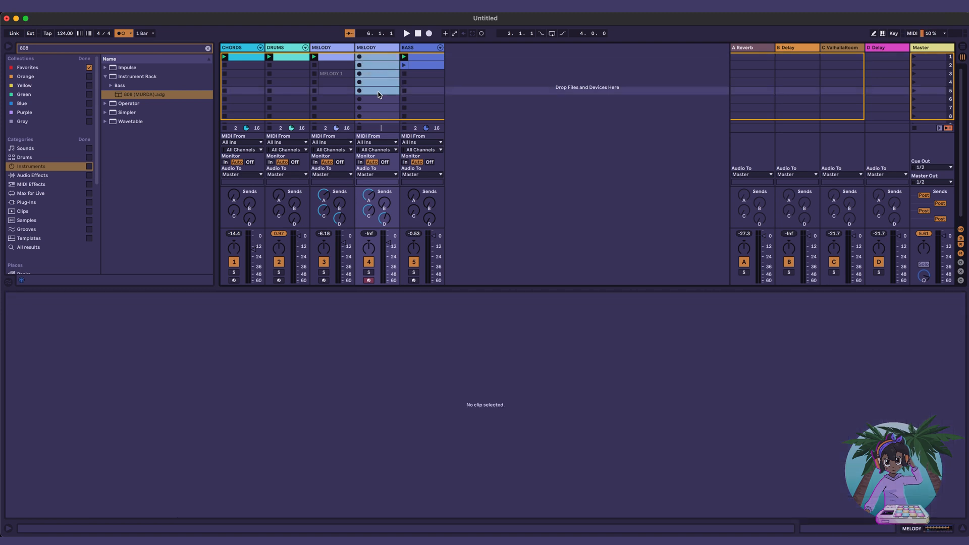
# Step: Rename the duplicated track as MELODY 2 and show its device chain
pyautogui.rightClick(378, 49)
pyautogui.click(405, 92)
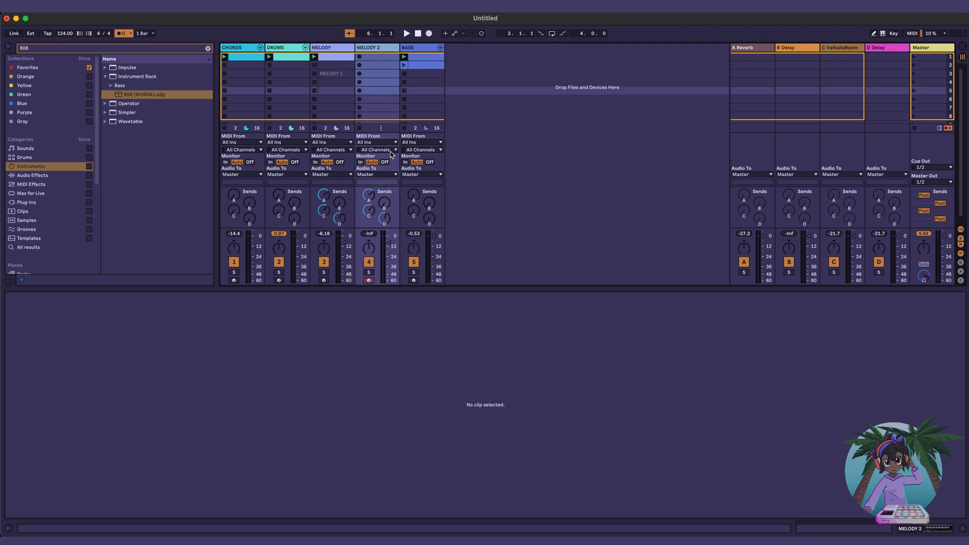
pyautogui.doubleClick(366, 47)
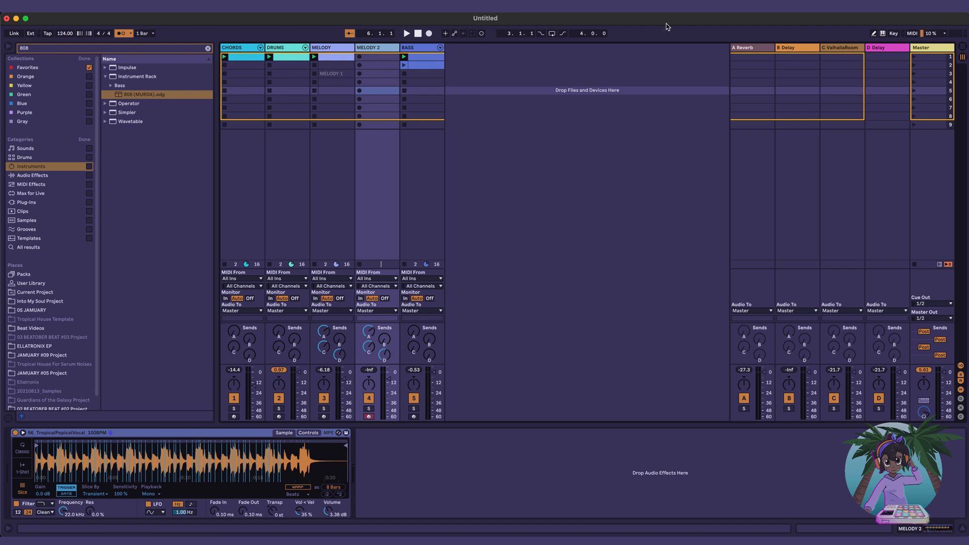
# Step: Switch to Splice and search the sample library for VOCALS, looking through the results
pyautogui.click(667, 7)
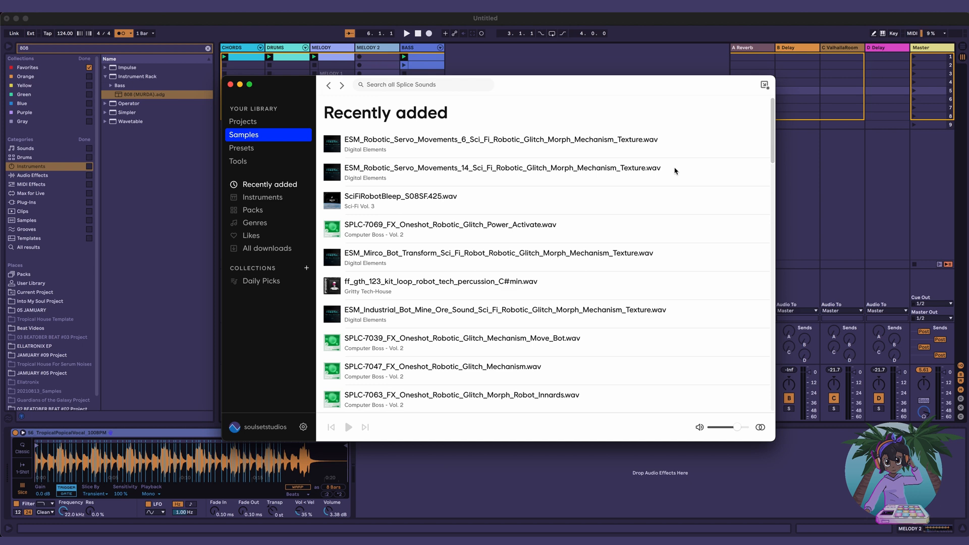
pyautogui.click(417, 85)
pyautogui.write('VOCALS')
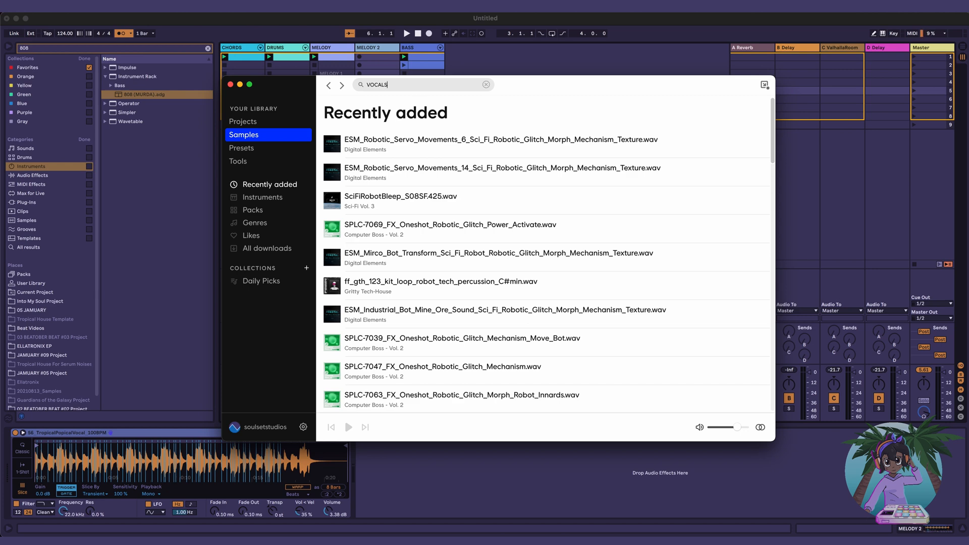
pyautogui.press('Return')
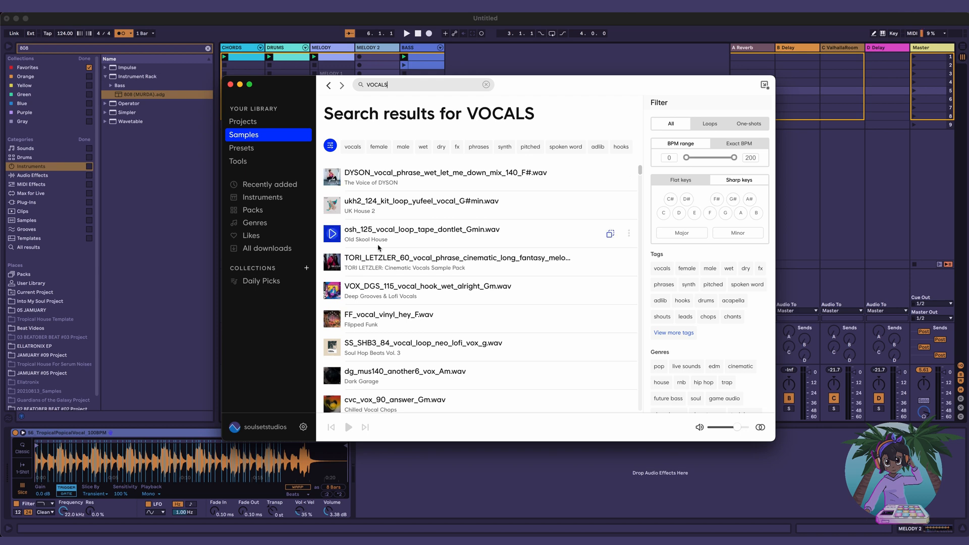
pyautogui.scroll(-8, 379, 247)
pyautogui.scroll(2, 330, 211)
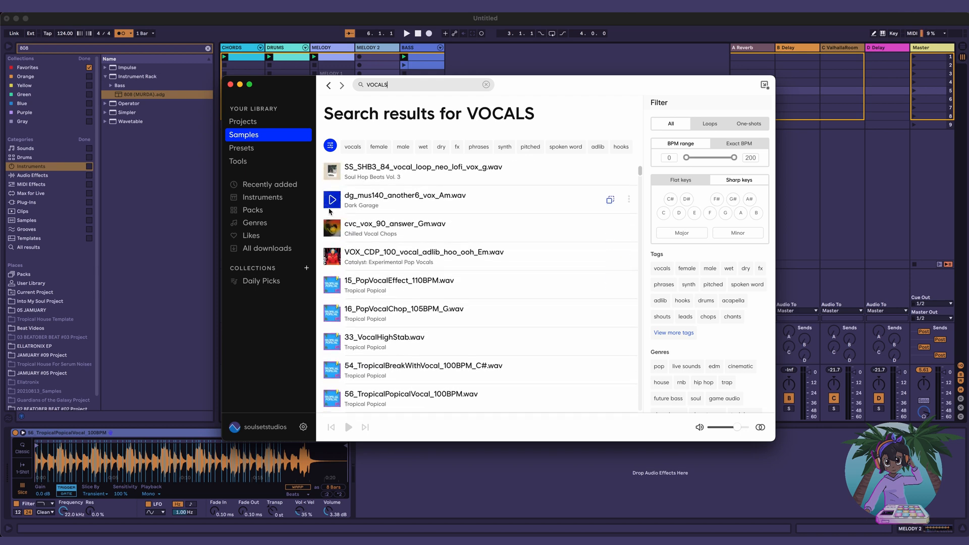
# Step: Start the beat in Ableton Live and look through the VOCALS results in Splice while it plays
pyautogui.click(511, 18)
pyautogui.press('space')
pyautogui.click(381, 535)
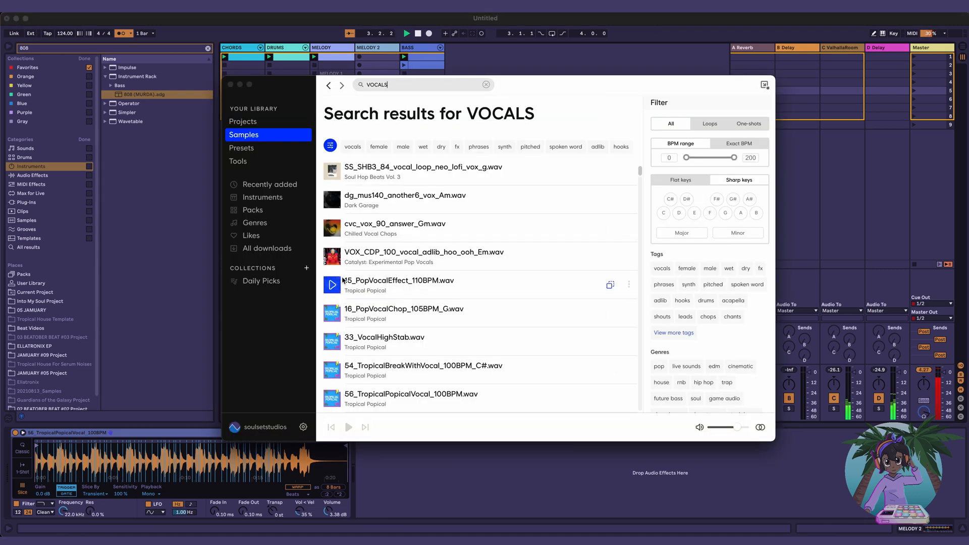
pyautogui.scroll(3, 343, 280)
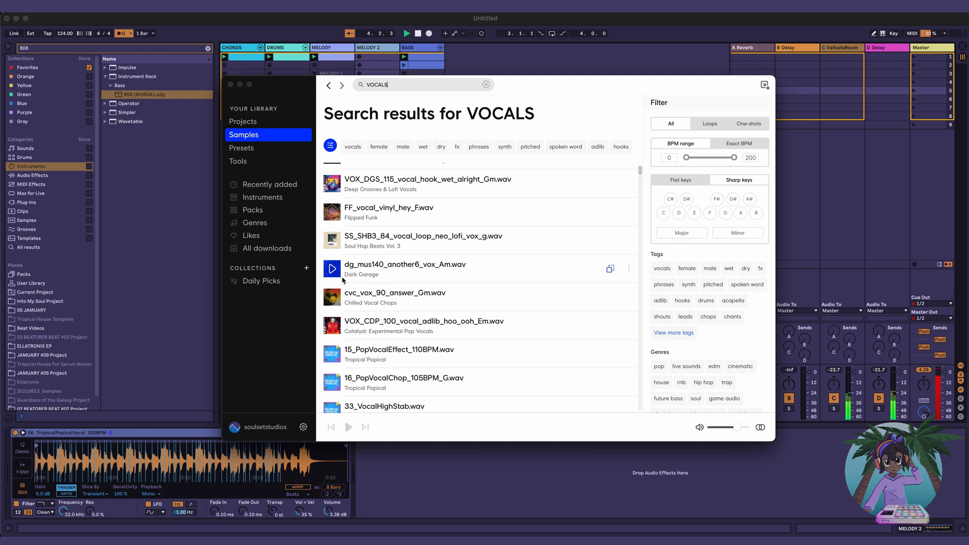
pyautogui.scroll(1, 342, 280)
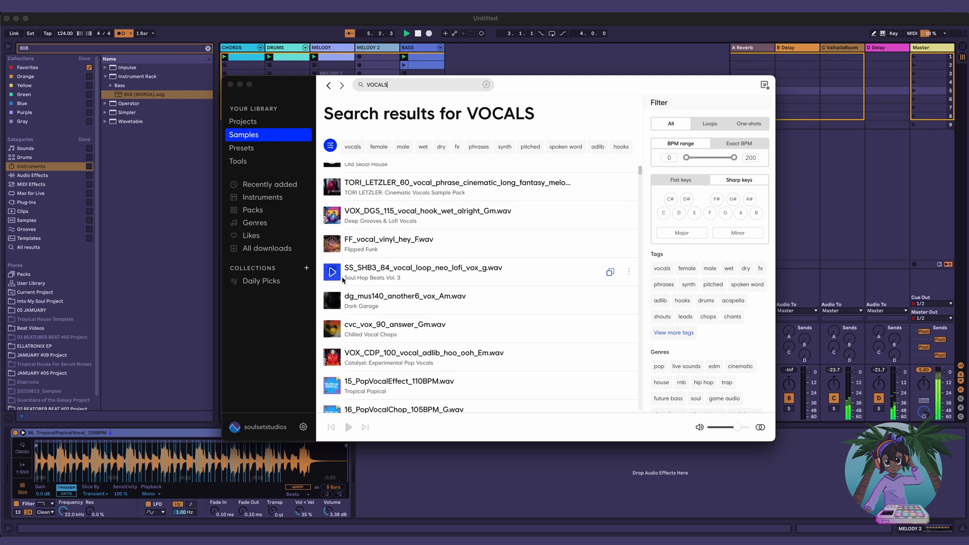
pyautogui.scroll(-1, 342, 281)
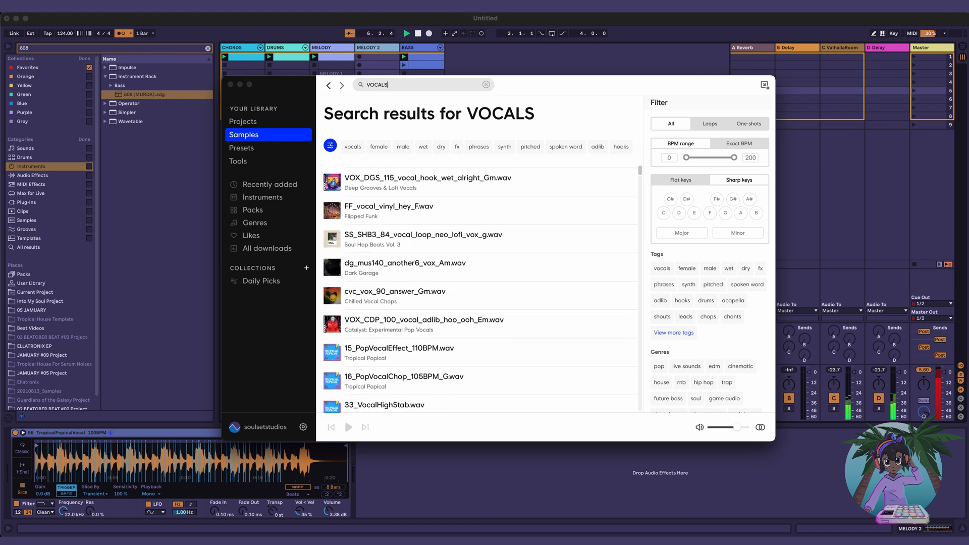
pyautogui.click(825, 20)
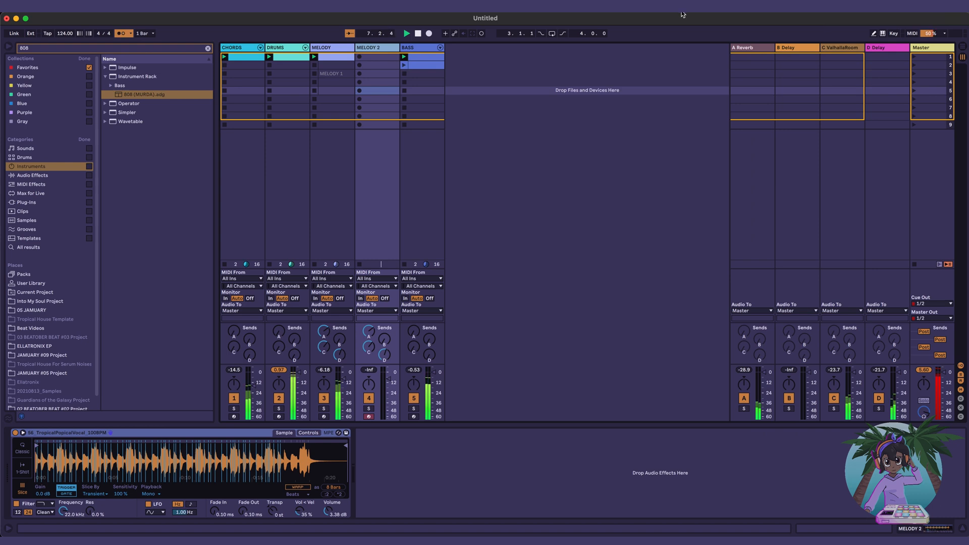
pyautogui.press('super+Tab')
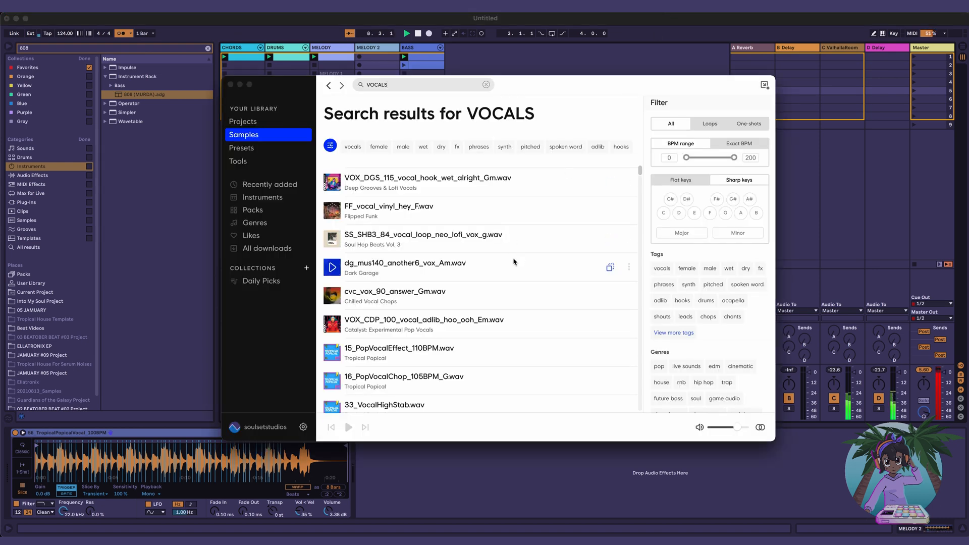
# Step: Refine the Splice sample search to VOCALS C
pyautogui.scroll(-4, 514, 262)
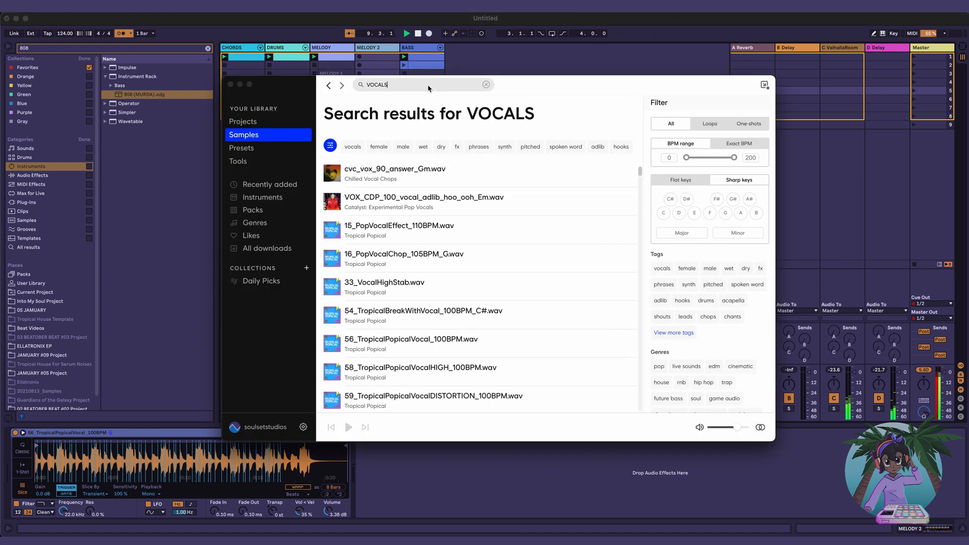
pyautogui.write('c')
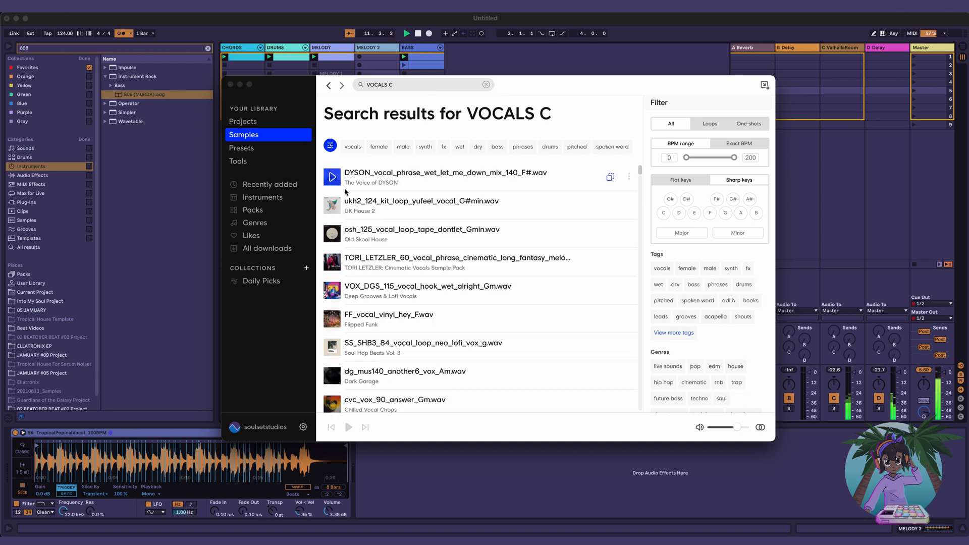
pyautogui.scroll(-1, 467, 245)
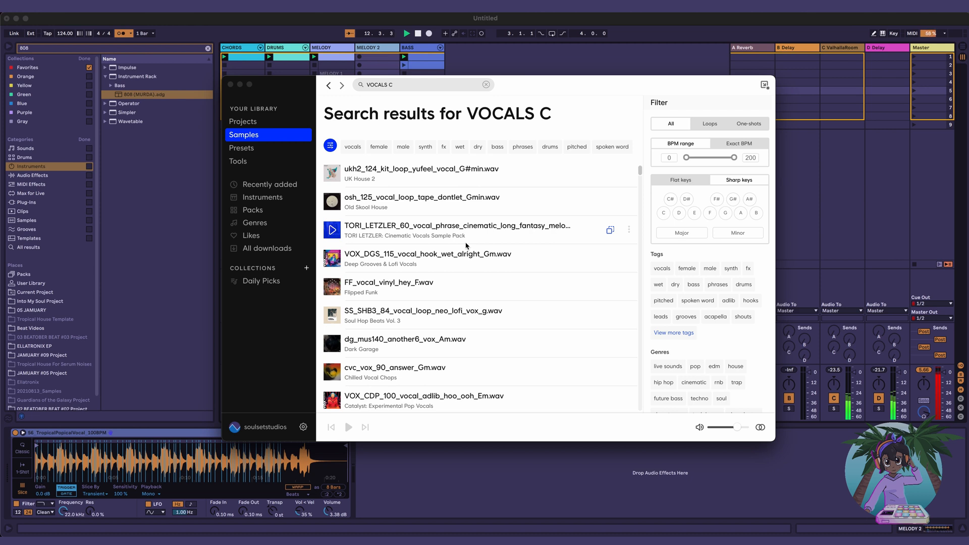
# Step: Switch to Ableton Live, lower the BASS track's volume, and turn off the metronome while the beat plays
pyautogui.click(565, 19)
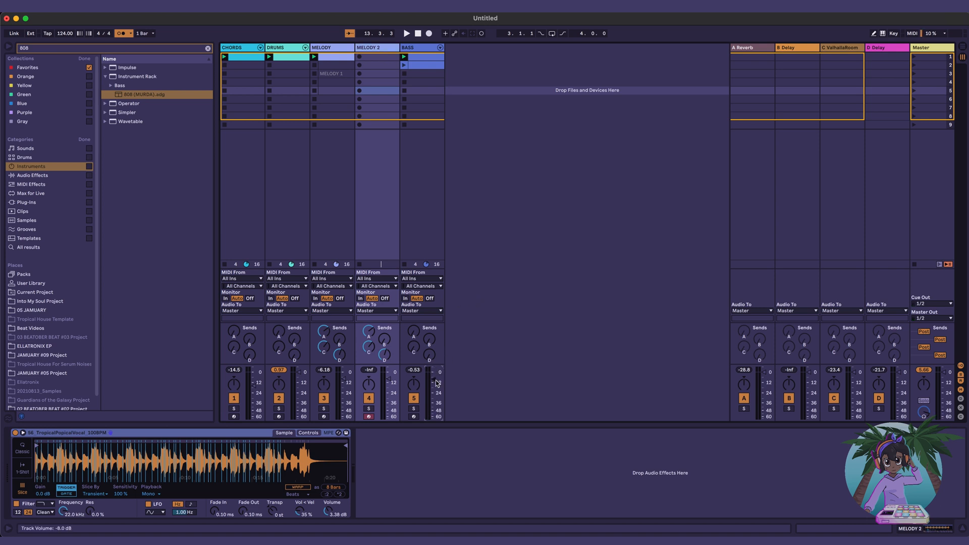
pyautogui.press('space')
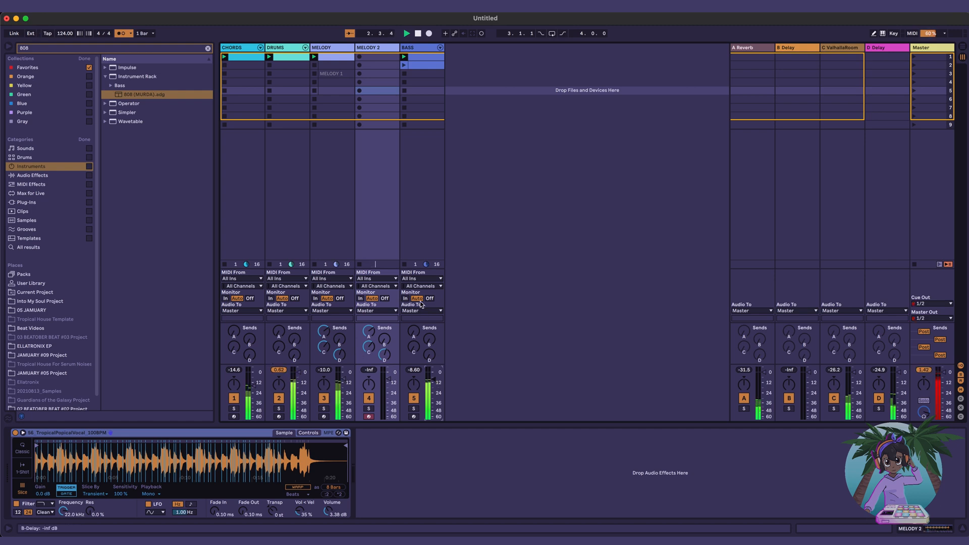
pyautogui.click(121, 33)
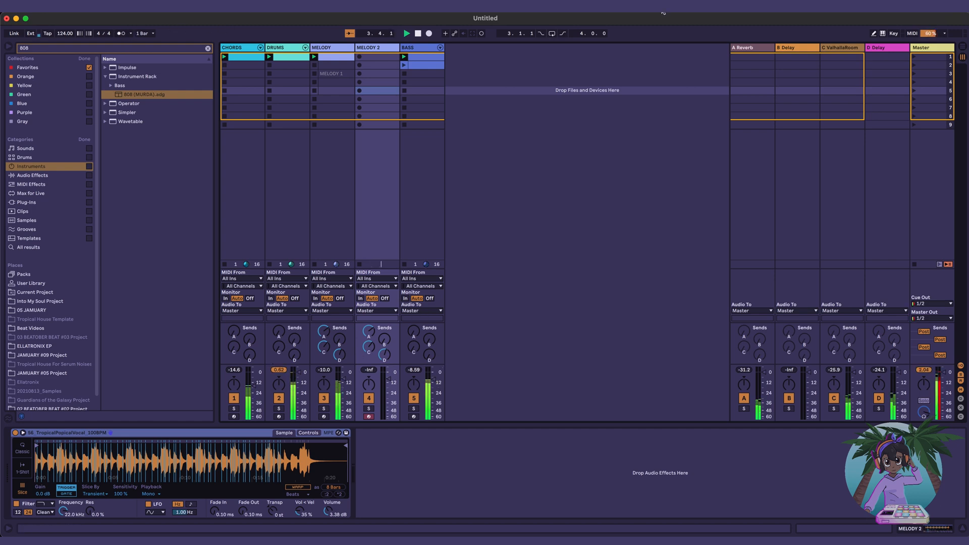
# Step: Switch to Splice and audition SS_SHB3_84_vocal_loop_neo_lofi_vox_g, dg_mus140_another6_vox_Am, cvc_vox_90_answer_Gm and 15_PopVocalEffect_110BPM over the playing beat
pyautogui.press('super+Tab')
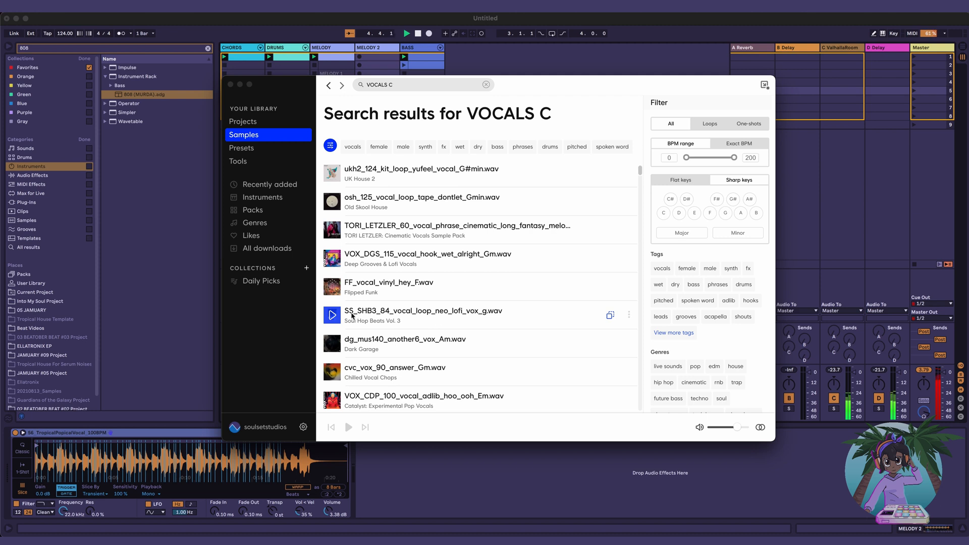
pyautogui.click(332, 316)
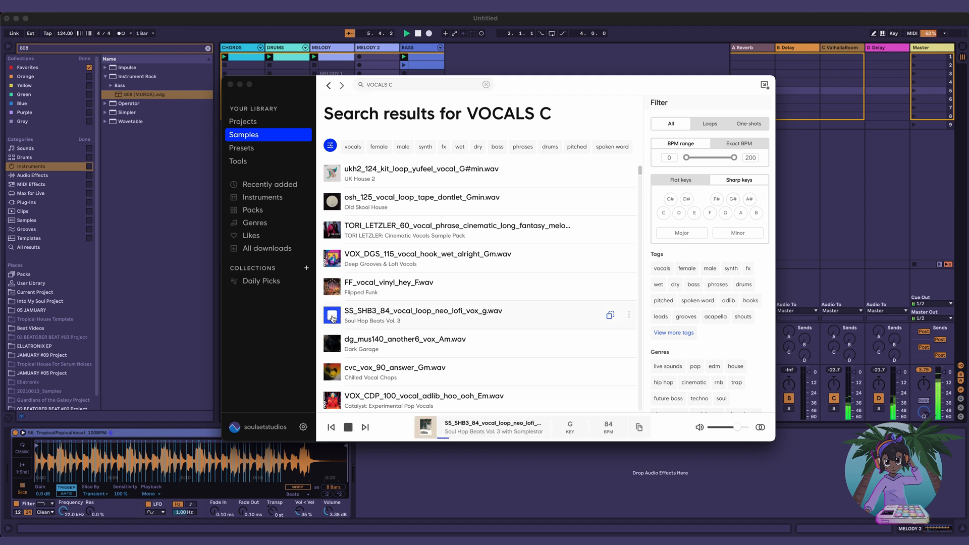
pyautogui.click(332, 343)
pyautogui.scroll(-2, 332, 345)
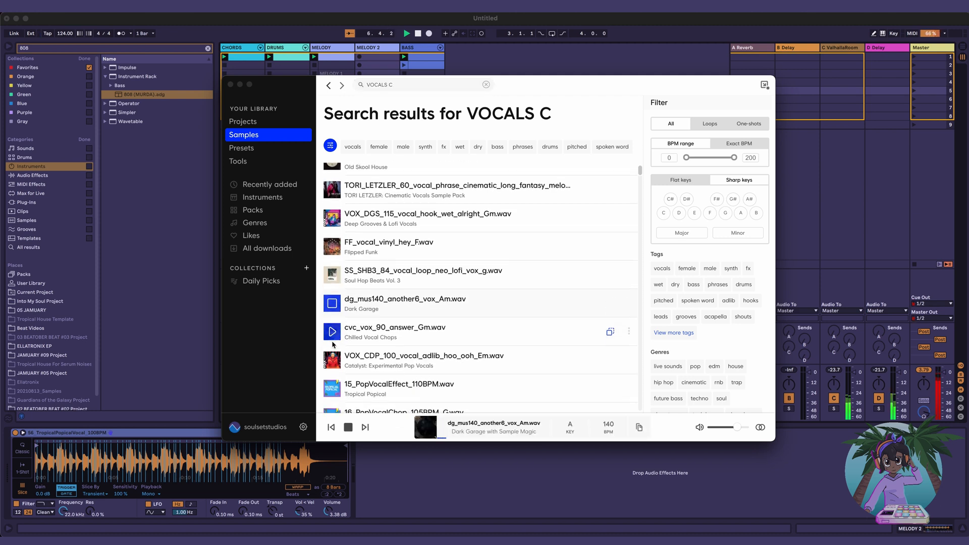
pyautogui.click(332, 333)
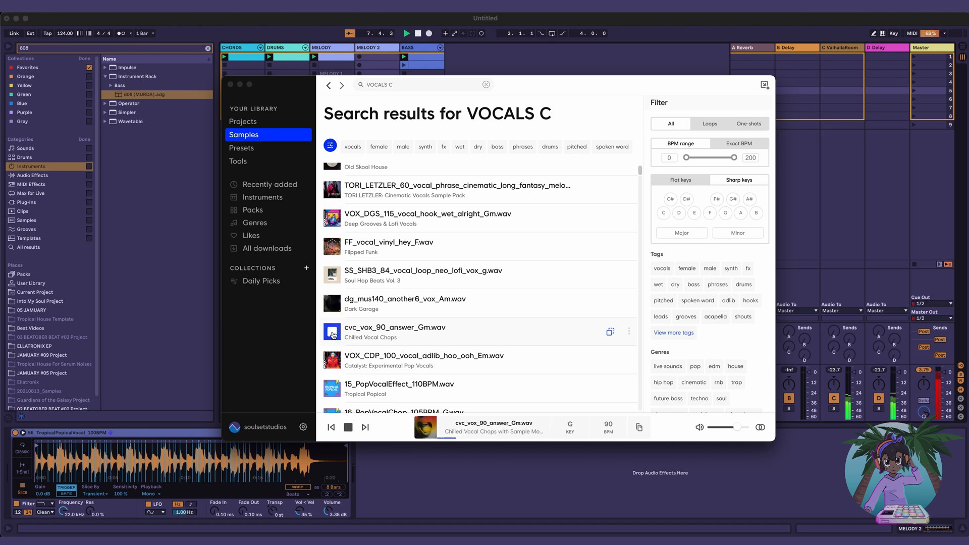
pyautogui.scroll(-3, 332, 360)
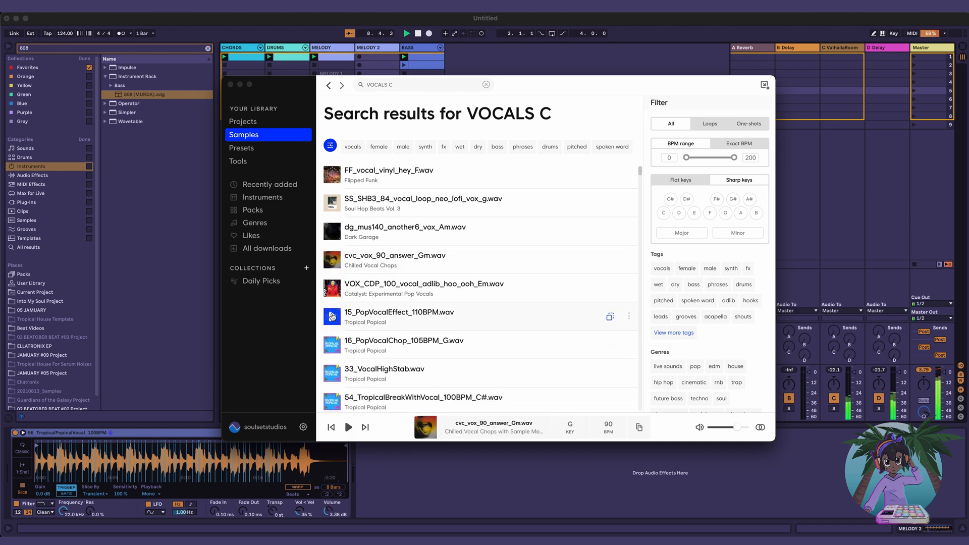
pyautogui.click(332, 316)
pyautogui.scroll(-2, 333, 347)
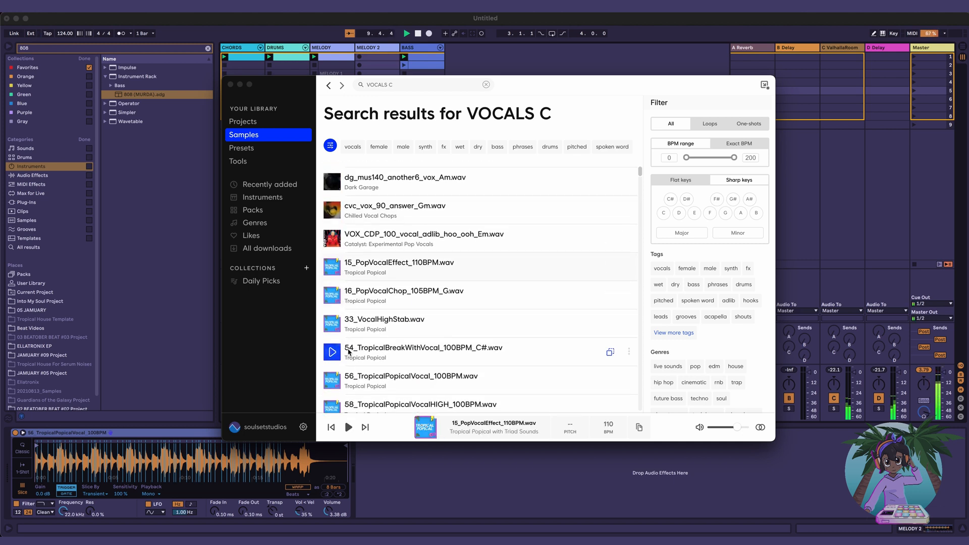
# Step: Audition 54_TropicalBreakWithVocal_100BPM_C#, 56_TropicalPopicalVocal_100BPM and 66_PopVocalOneShot3 over the playing beat
pyautogui.click(337, 350)
pyautogui.scroll(-3, 336, 313)
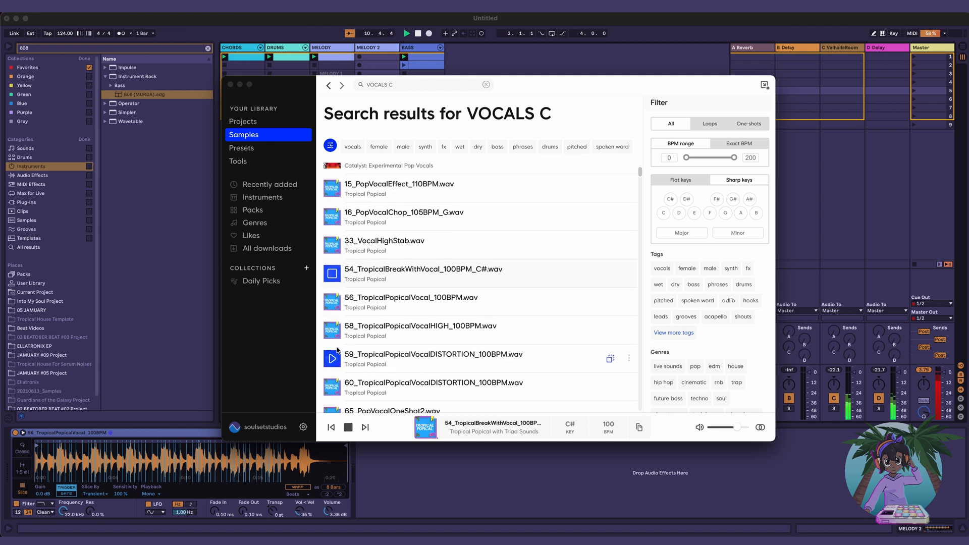
pyautogui.scroll(-1, 329, 265)
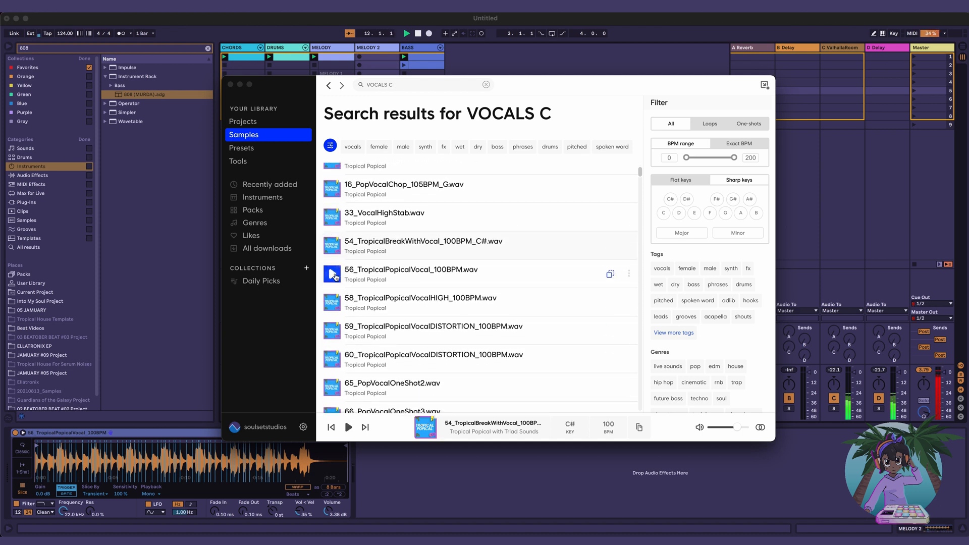
pyautogui.click(335, 277)
pyautogui.scroll(-2, 348, 348)
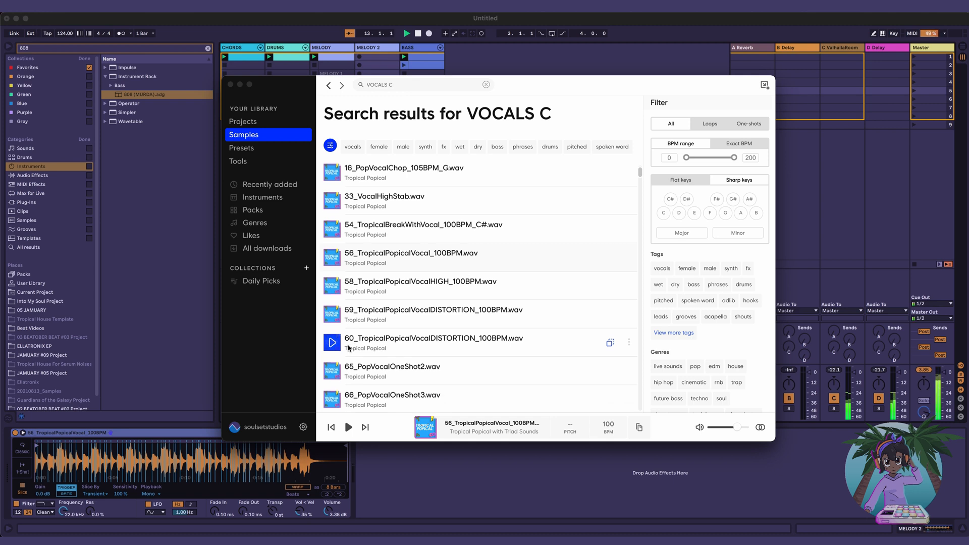
pyautogui.scroll(-2, 348, 348)
pyautogui.click(331, 295)
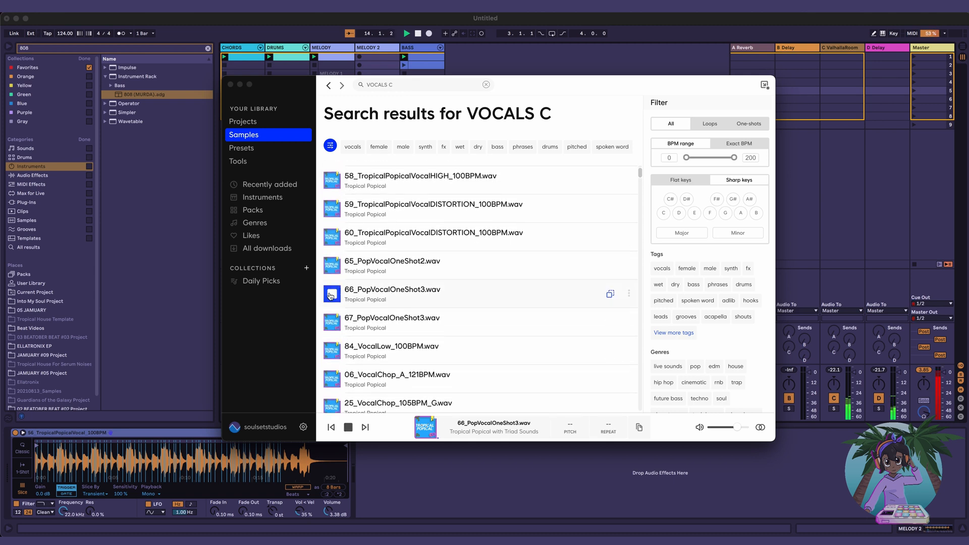
# Step: Audition 84_VocalLow_100BPM, 06_VocalChop_A_121BPM, 25_VocalChop_105BPM_G, 57_TropicalPopicalVocalLOW_100BPM and 64_PopVocalOneShot over the playing beat
pyautogui.click(332, 266)
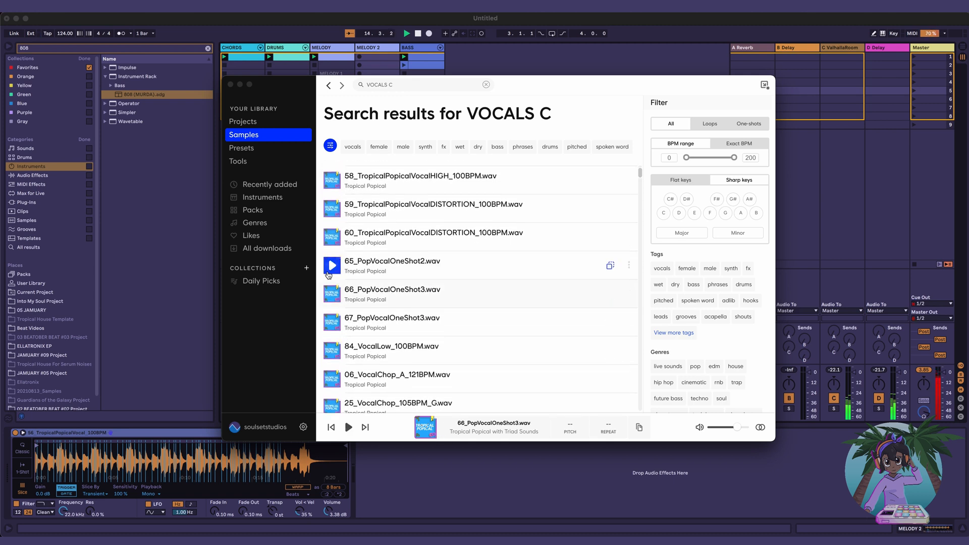
pyautogui.click(334, 356)
pyautogui.scroll(-2, 337, 358)
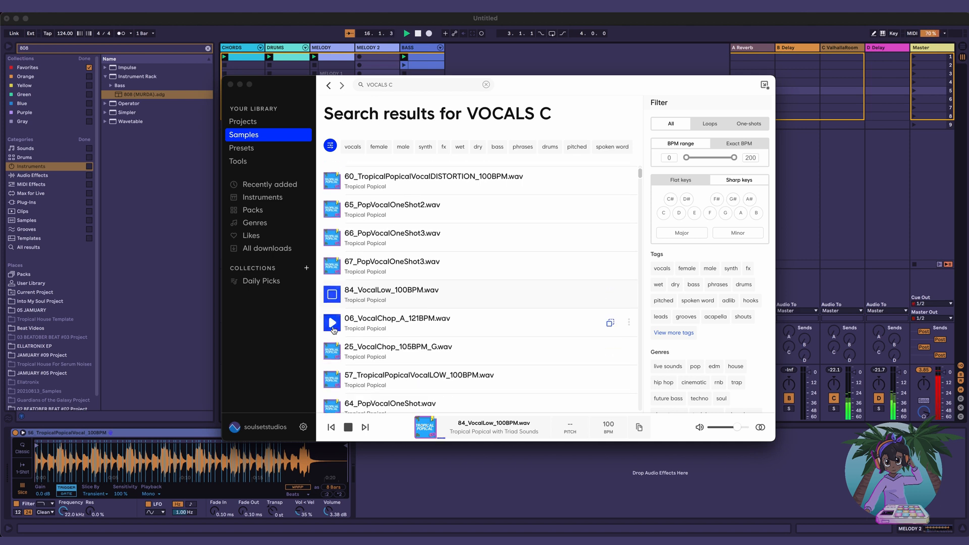
pyautogui.press('Down')
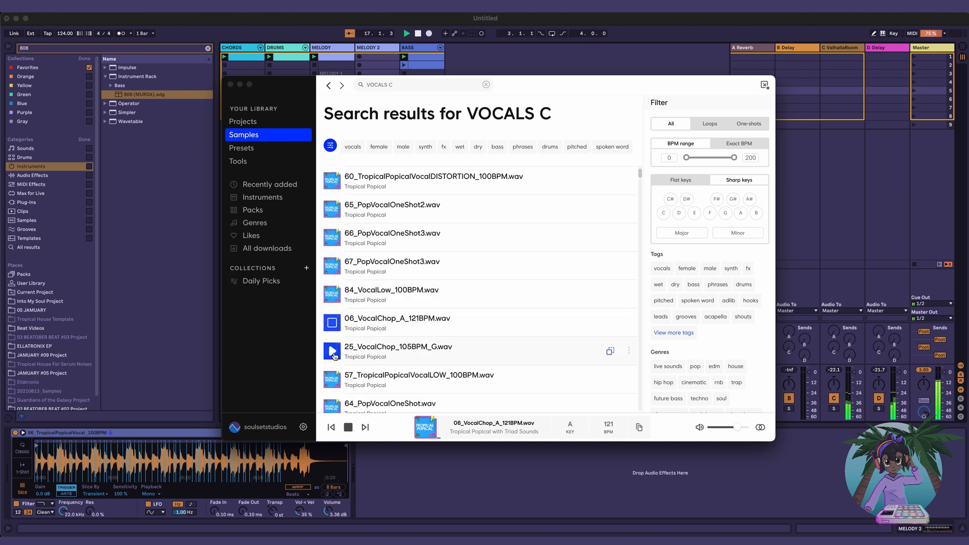
pyautogui.click(333, 356)
pyautogui.scroll(-1, 334, 355)
pyautogui.click(332, 351)
pyautogui.scroll(-1, 333, 351)
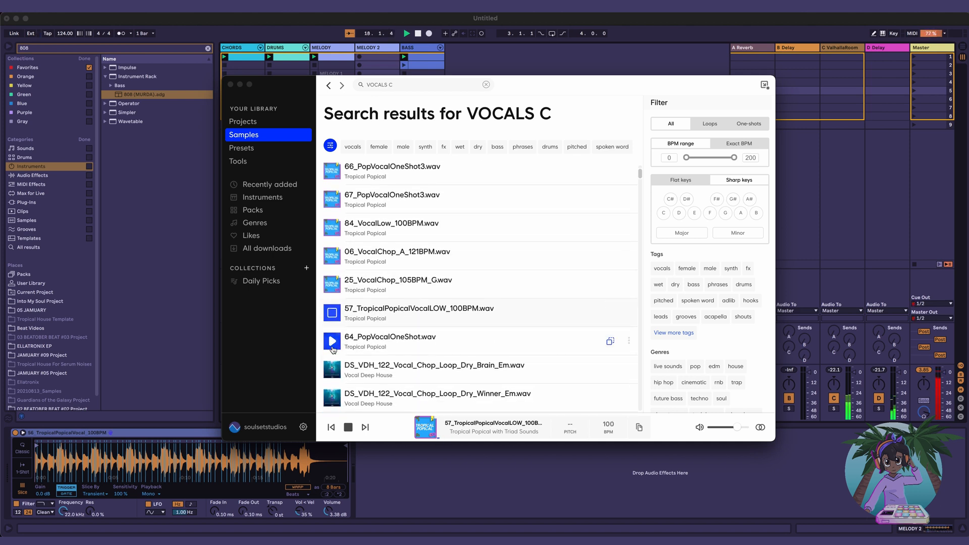
pyautogui.click(332, 348)
pyautogui.scroll(-5, 353, 355)
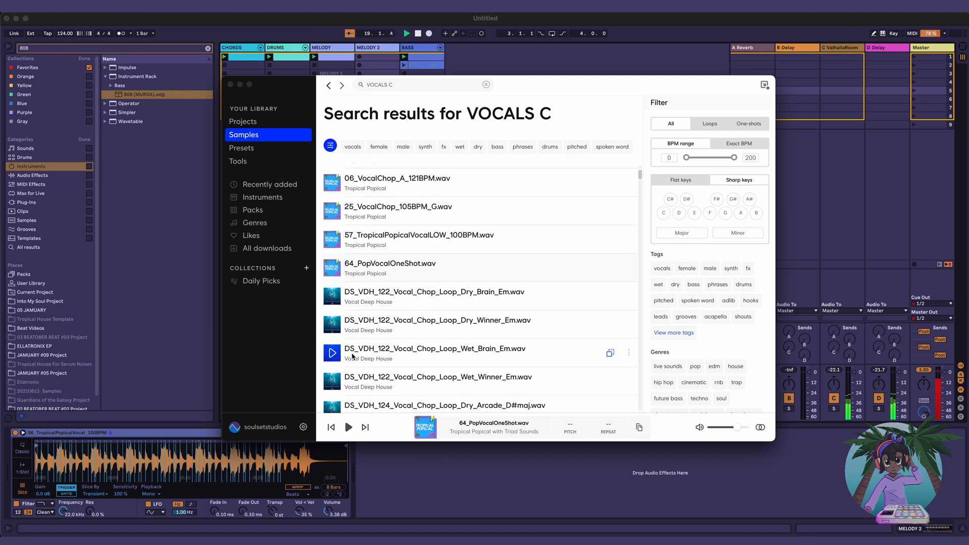
# Step: Look through the Vocal Deep House samples and audition DS_VDH_126_Vocal_Chop_Loop_Dry_Drink_Am over the playing beat
pyautogui.scroll(-3, 353, 357)
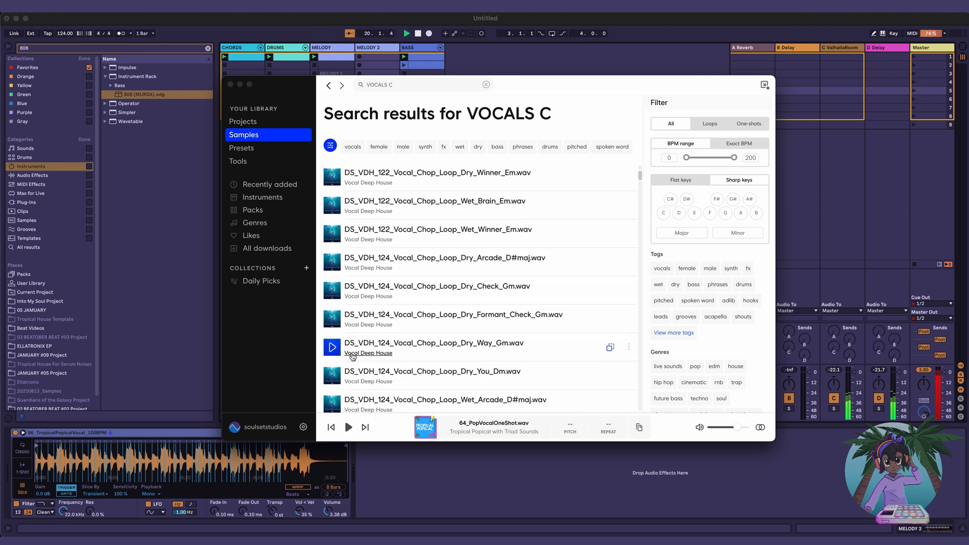
pyautogui.scroll(-4, 351, 355)
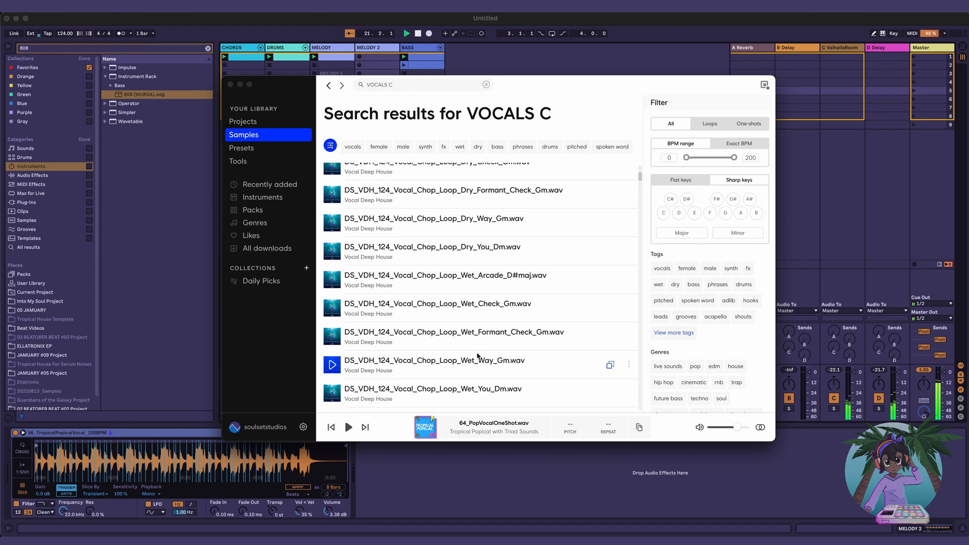
pyautogui.scroll(-10, 476, 307)
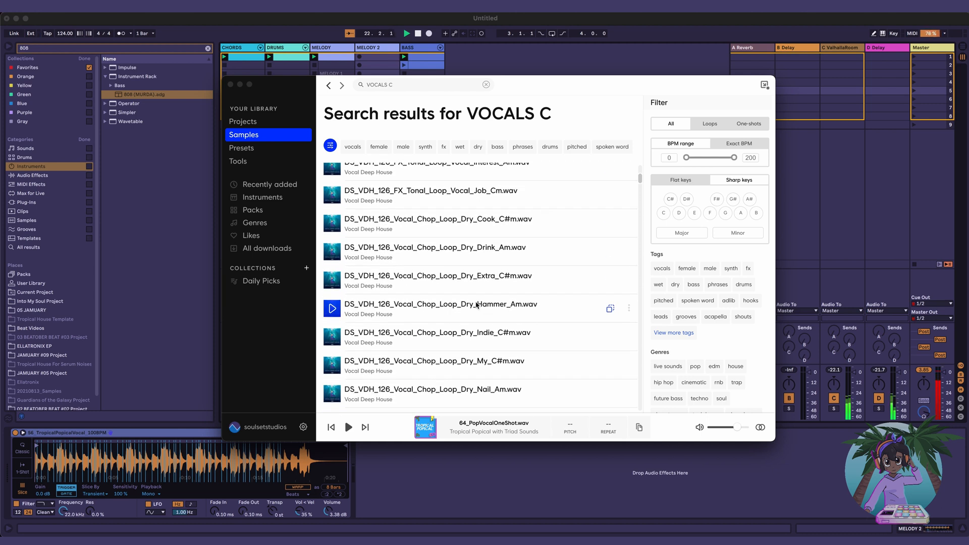
pyautogui.click(331, 252)
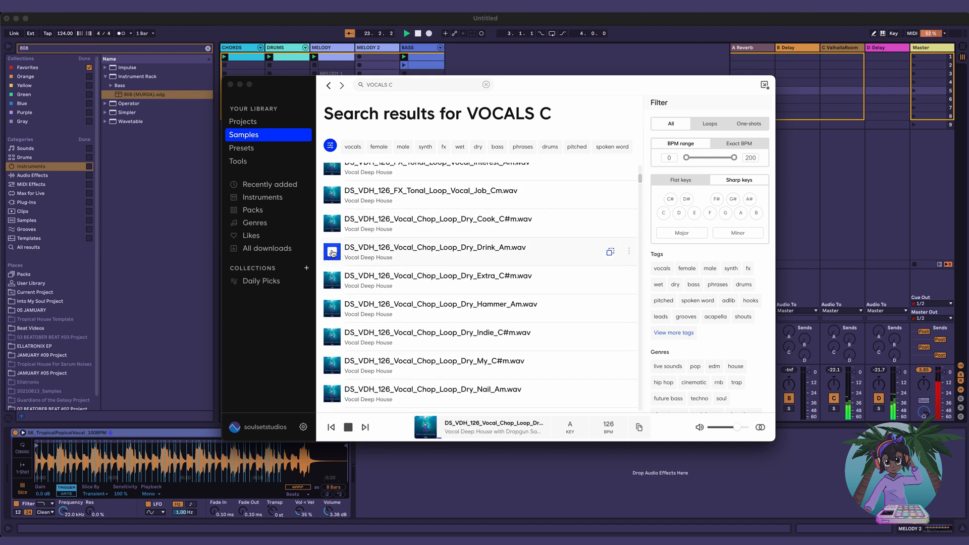
pyautogui.scroll(-10, 472, 339)
pyautogui.scroll(-8, 472, 339)
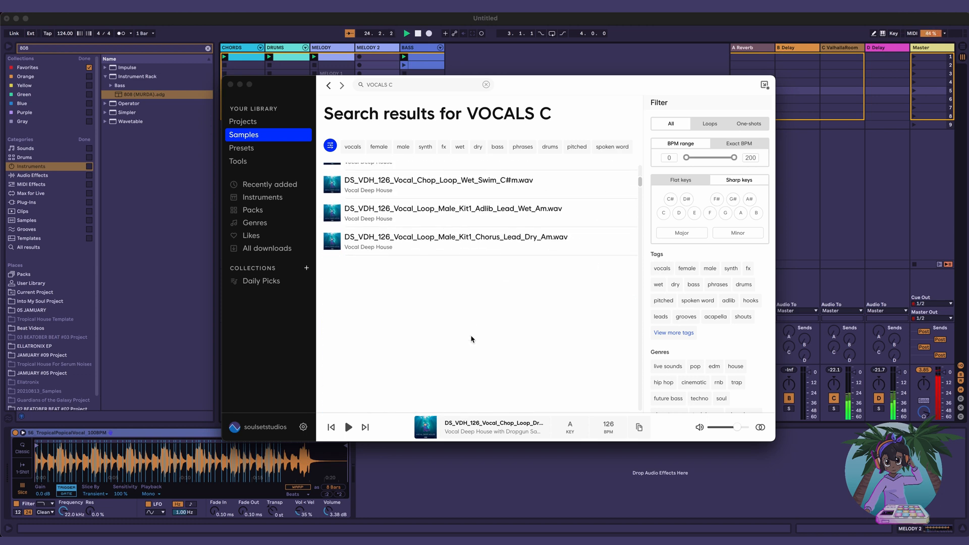
pyautogui.scroll(-15, 472, 340)
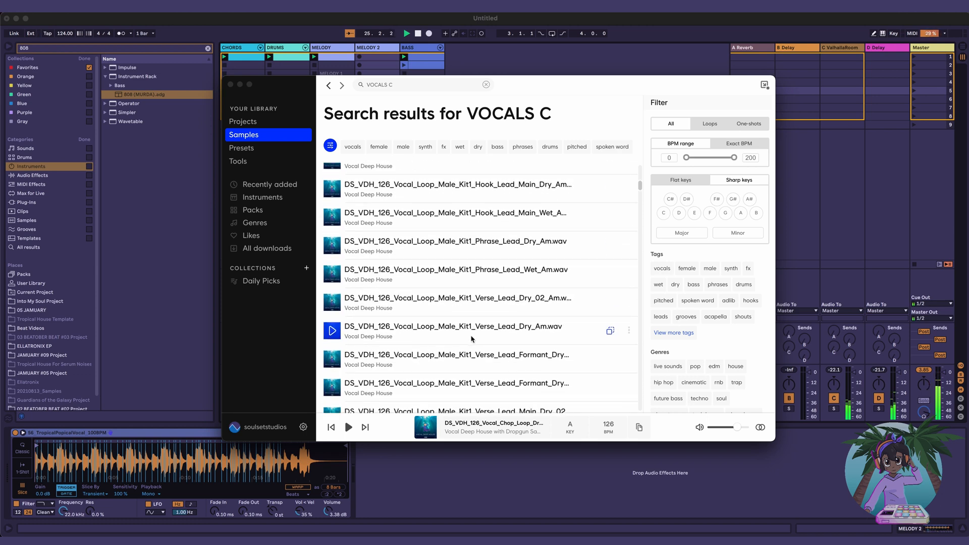
pyautogui.scroll(-10, 472, 339)
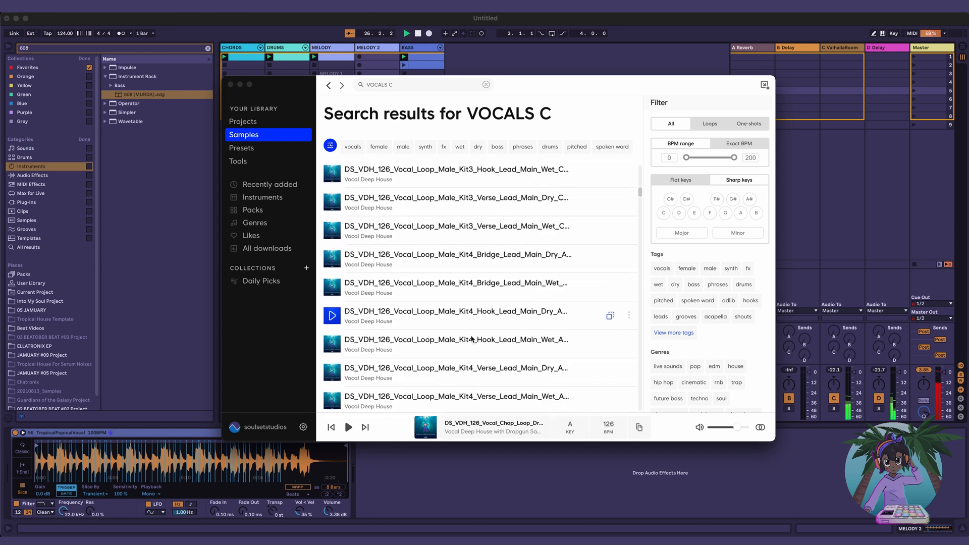
# Step: Switch to Ableton Live, select all tracks from CHORDS to BASS, and lower their volumes together while the beat plays
pyautogui.click(505, 21)
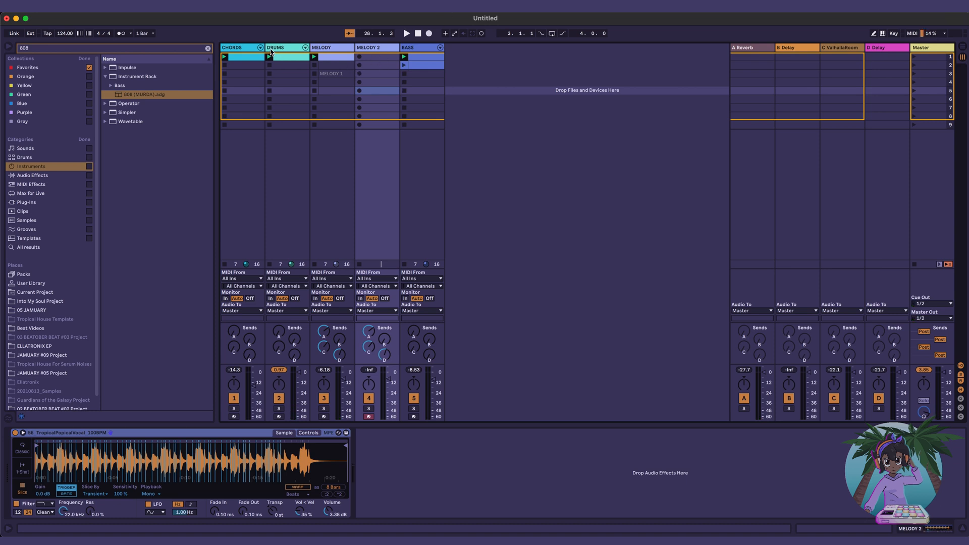
pyautogui.keyDown('shift'); pyautogui.click(405, 48); pyautogui.keyUp('shift')
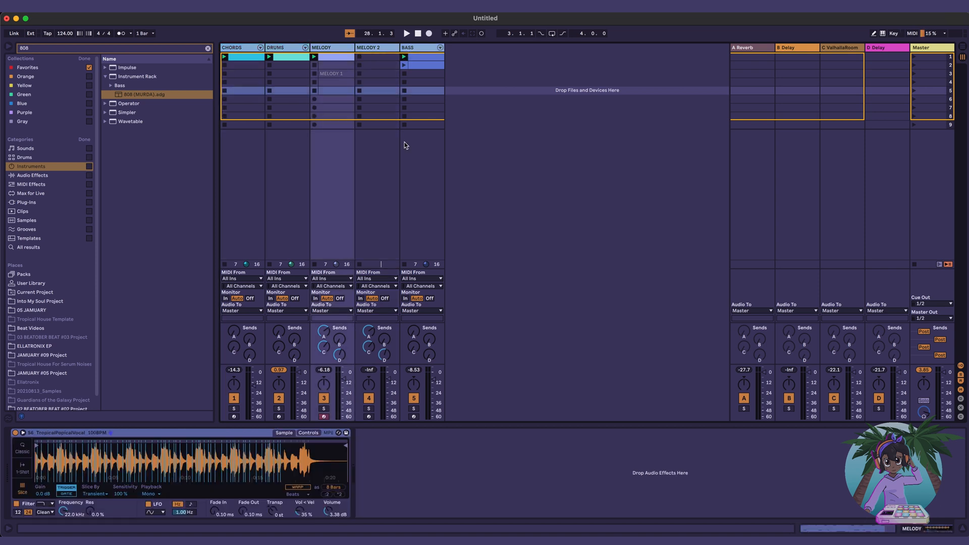
pyautogui.press('space')
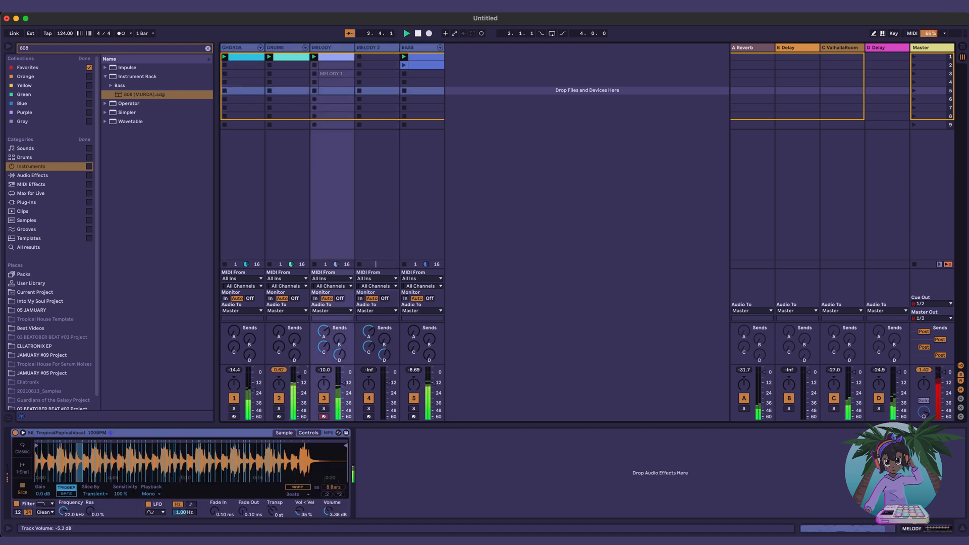
pyautogui.press('space')
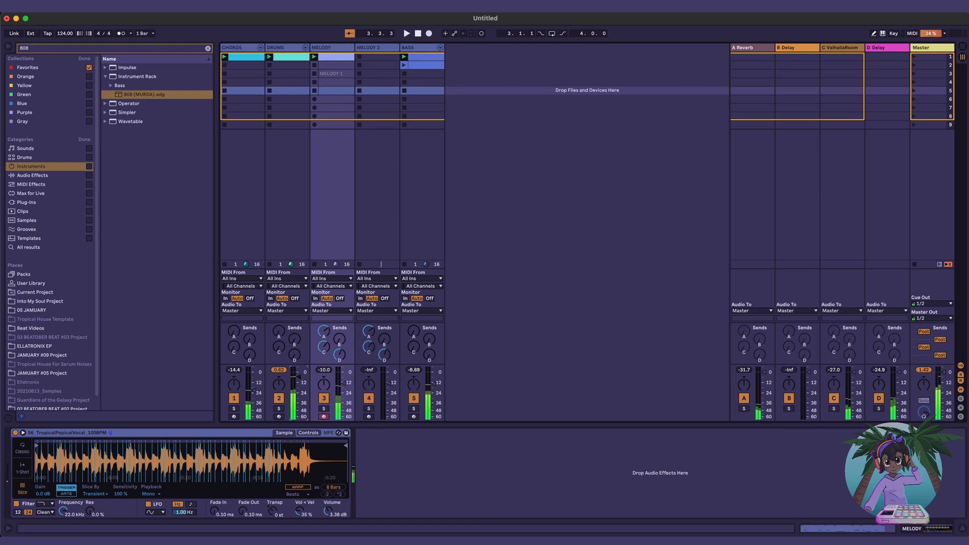
# Step: Switch to Splice and audition the Vocal Deep House one-shots Vox_Reverse_Excited_Cm, Vox_Reverse_Moving_F#m and Vocal_Chop_One_Shot_Warrior_Am
pyautogui.press('super+Tab')
pyautogui.scroll(-5, 407, 332)
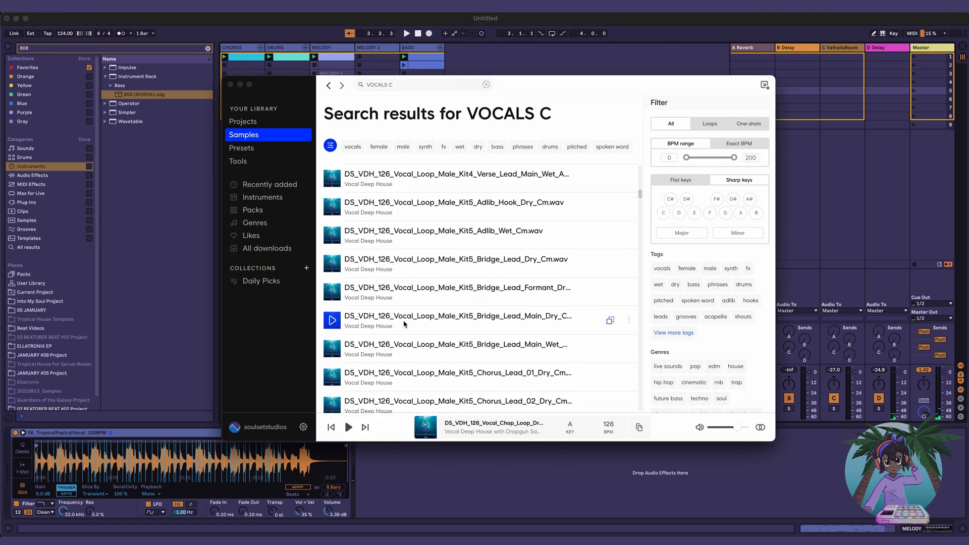
pyautogui.click(474, 20)
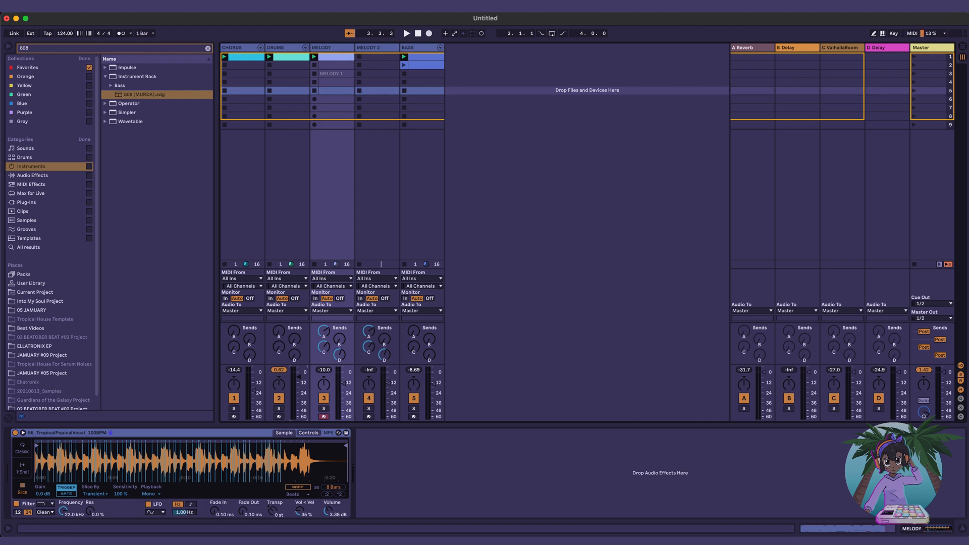
pyautogui.press('super+Tab')
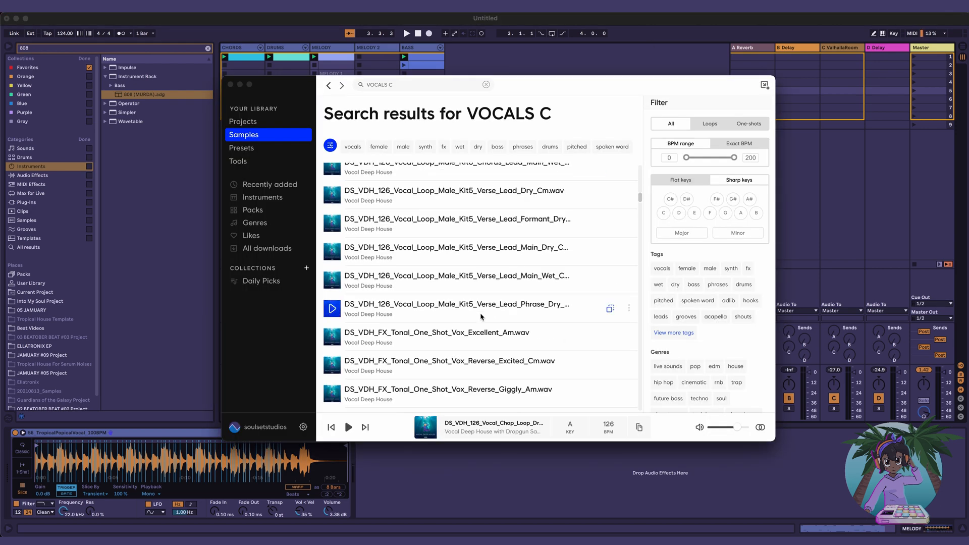
pyautogui.click(333, 365)
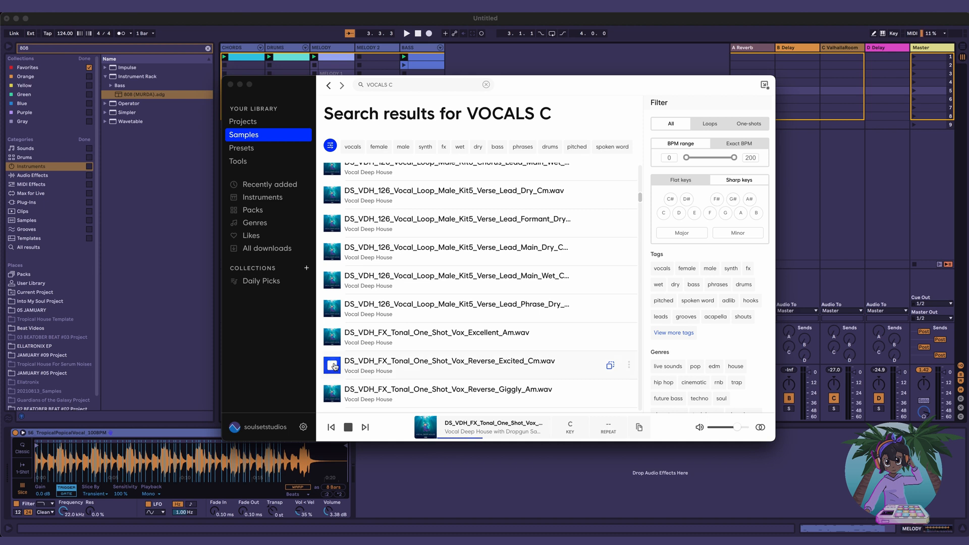
pyautogui.scroll(-3, 333, 366)
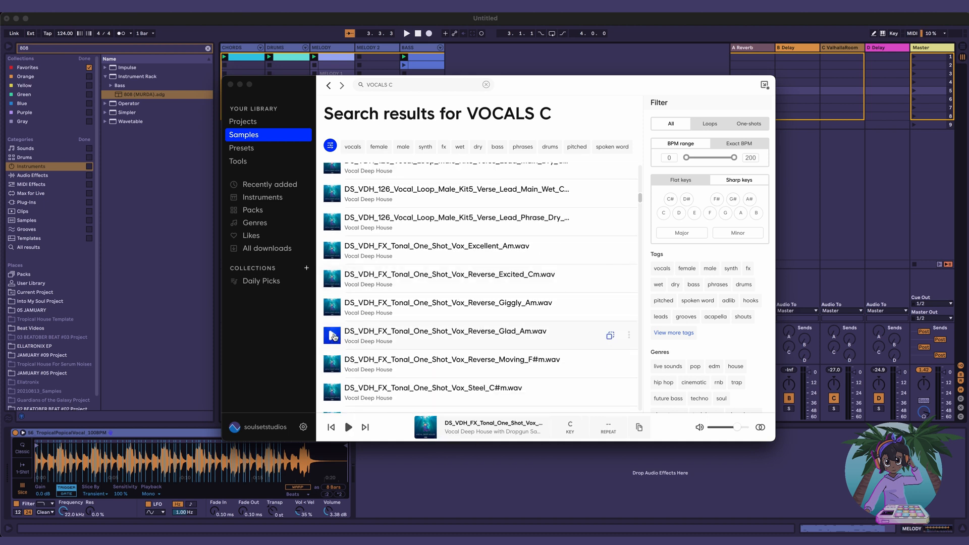
pyautogui.click(333, 365)
pyautogui.scroll(-2, 333, 366)
pyautogui.scroll(-5, 352, 362)
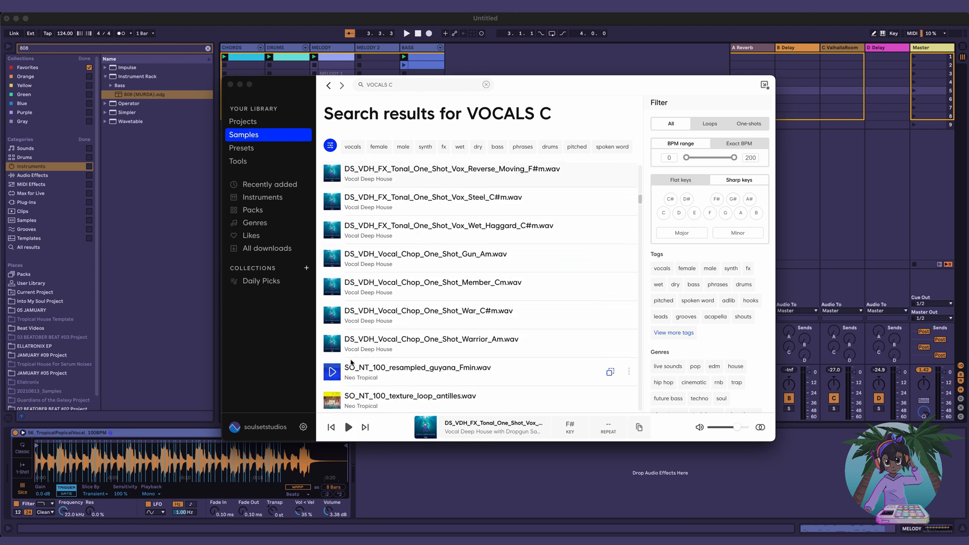
pyautogui.scroll(-1, 352, 362)
pyautogui.click(332, 338)
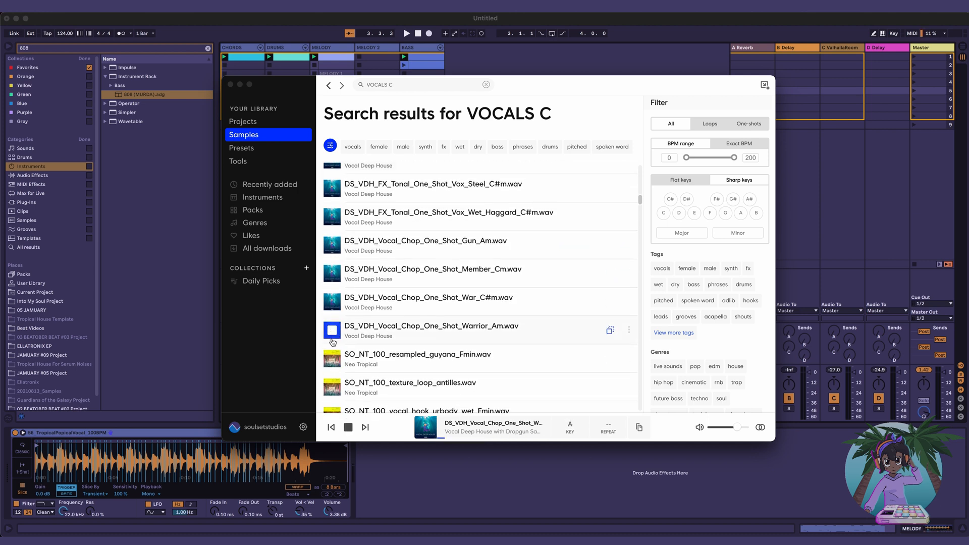
# Step: Audition the Neo Tropical samples SO_NT_100_resampled_guyana_Fmin, SO_NT_100_texture_loop_antilles and SO_NT_100_vocal_hook_urbody_wet_Fmin
pyautogui.click(332, 358)
pyautogui.scroll(-2, 333, 356)
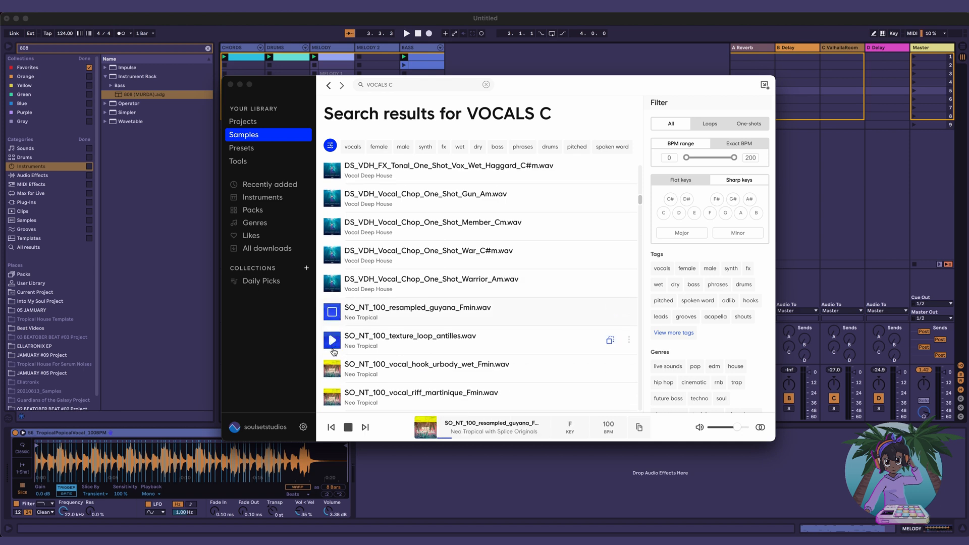
pyautogui.click(332, 312)
pyautogui.scroll(-1, 330, 346)
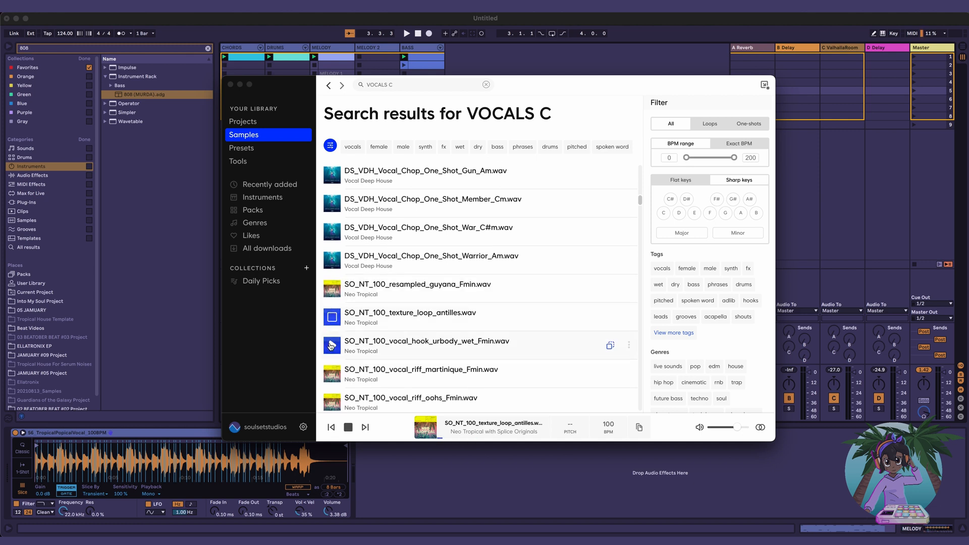
pyautogui.click(331, 346)
pyautogui.scroll(-3, 331, 345)
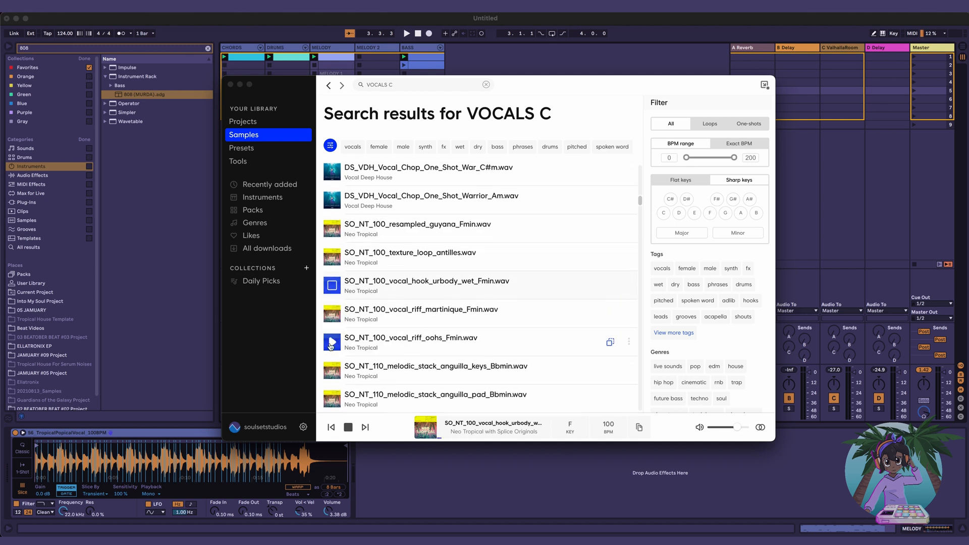
pyautogui.click(331, 285)
# Step: Audition the Tropical Trap samples Bpm105_C_VocalLoop04, Bpm105_E_TropVox_FX, Bpm105_E_VocalLoop05 and Bpm105_E_VocalLoop06
pyautogui.scroll(-5, 333, 327)
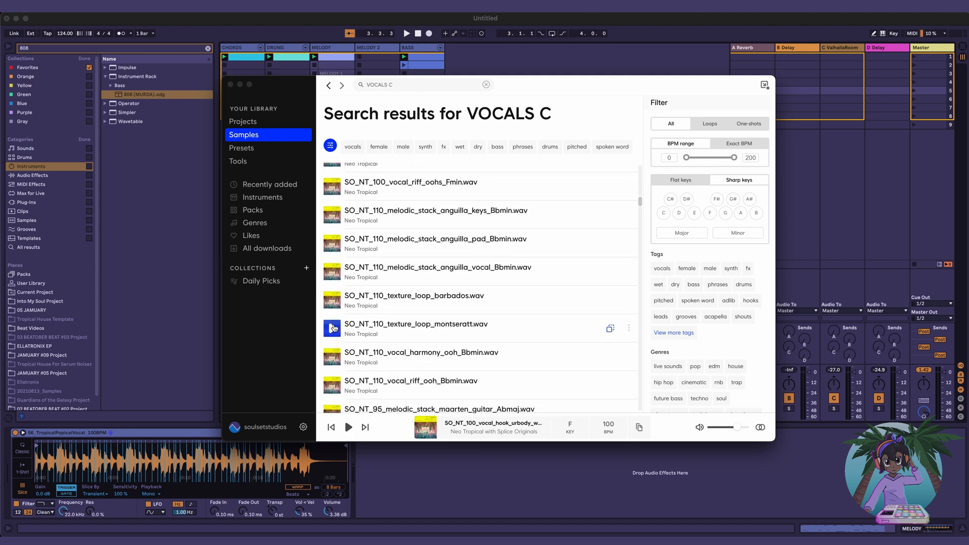
pyautogui.scroll(-6, 334, 328)
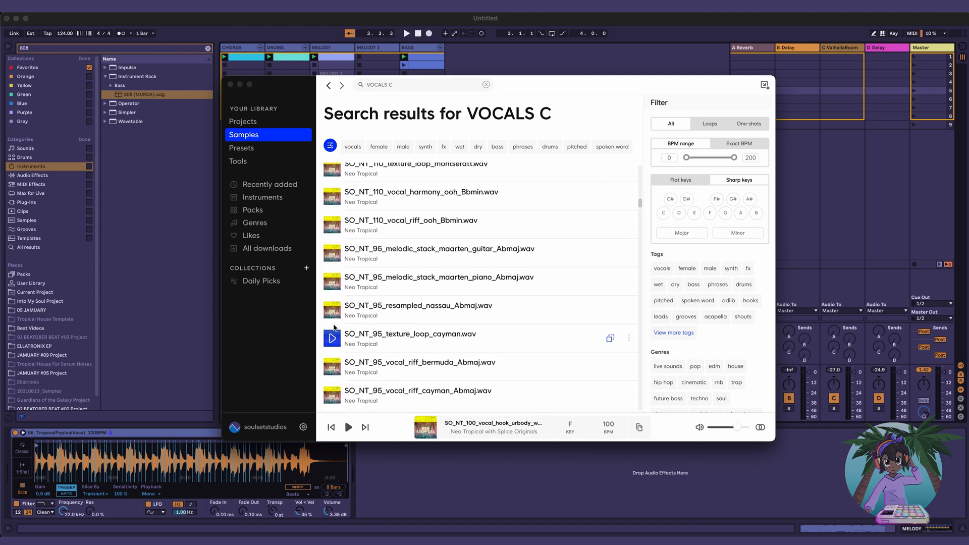
pyautogui.scroll(-6, 334, 328)
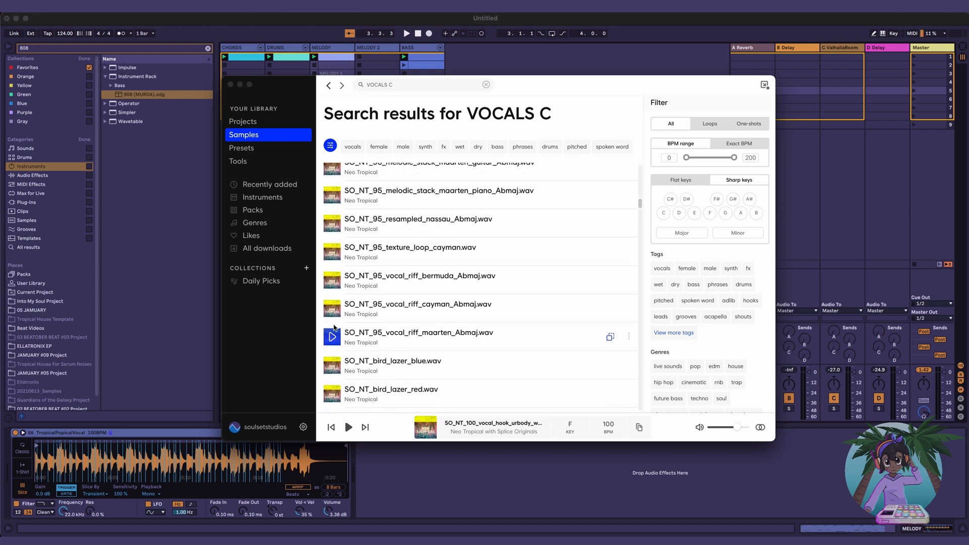
pyautogui.scroll(-2, 334, 327)
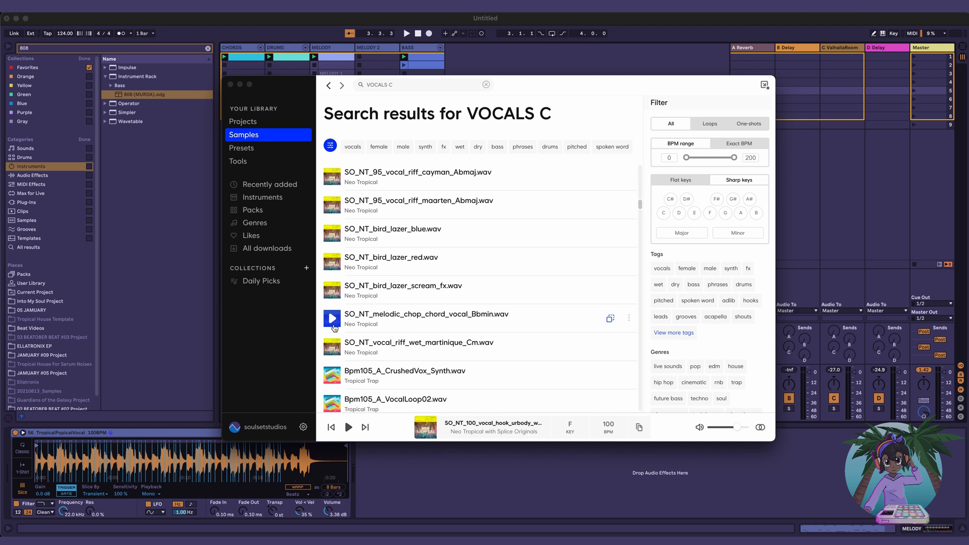
pyautogui.scroll(-3, 336, 330)
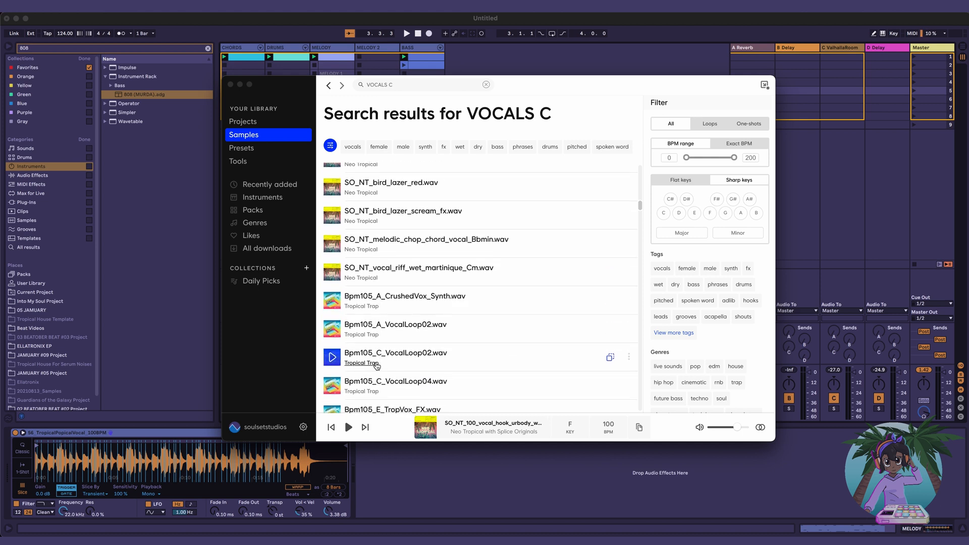
pyautogui.scroll(-5, 341, 337)
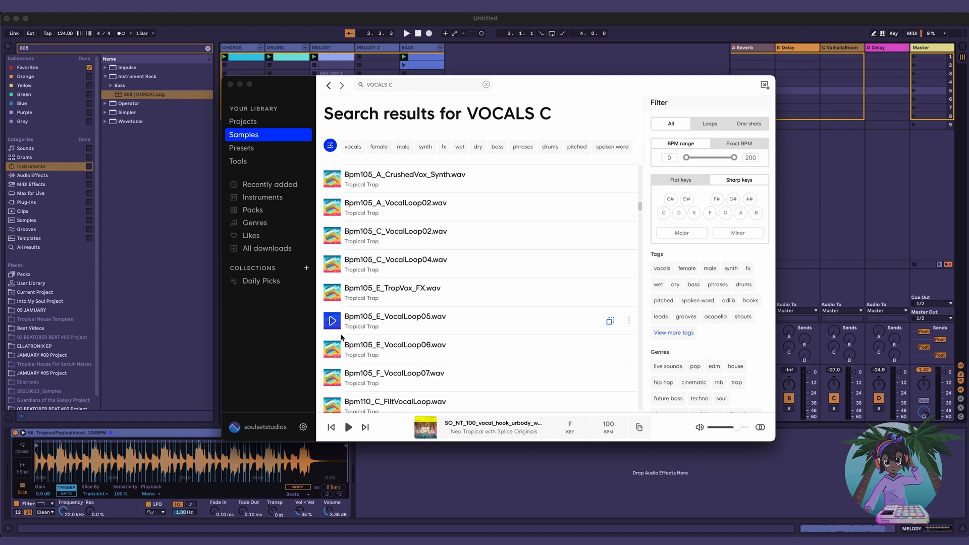
pyautogui.click(332, 261)
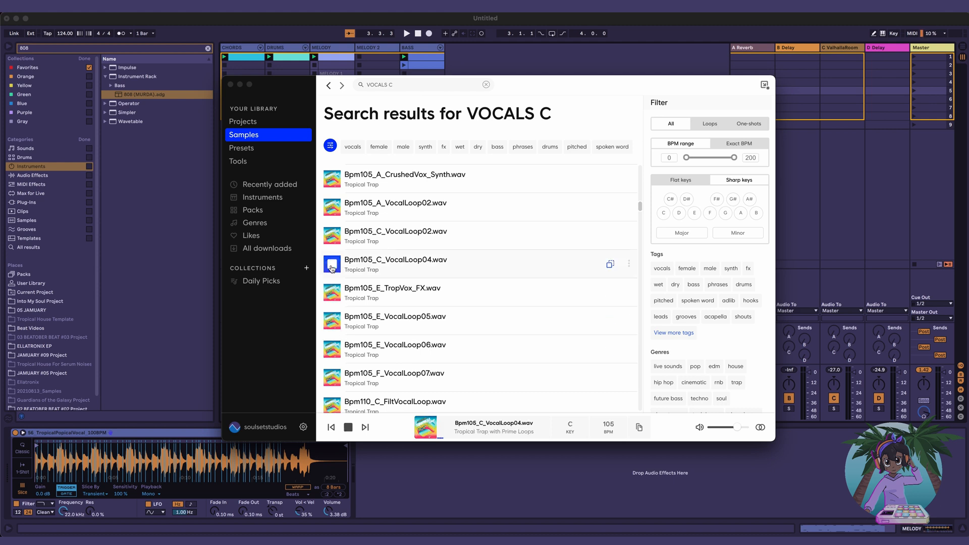
pyautogui.click(333, 292)
pyautogui.click(333, 320)
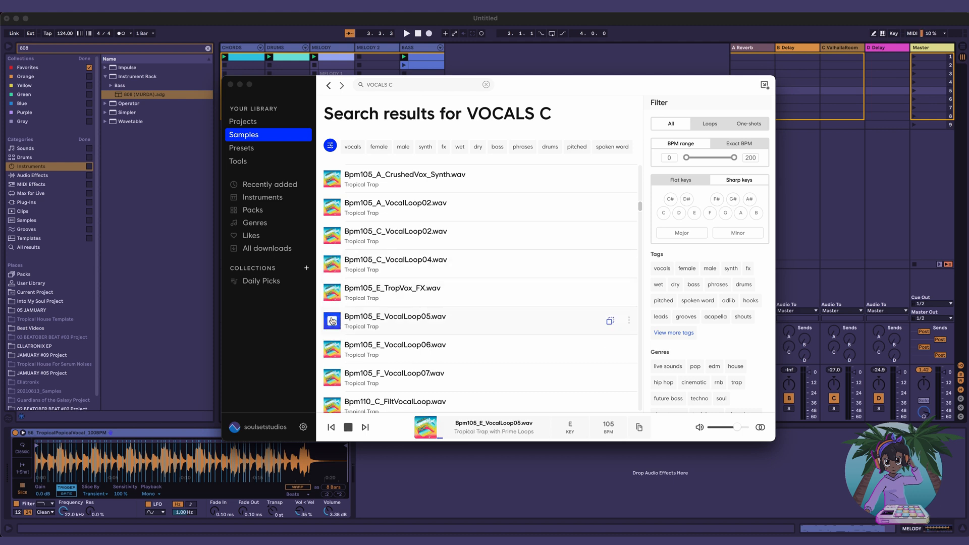
pyautogui.scroll(-1, 333, 320)
pyautogui.click(332, 323)
pyautogui.scroll(-2, 332, 325)
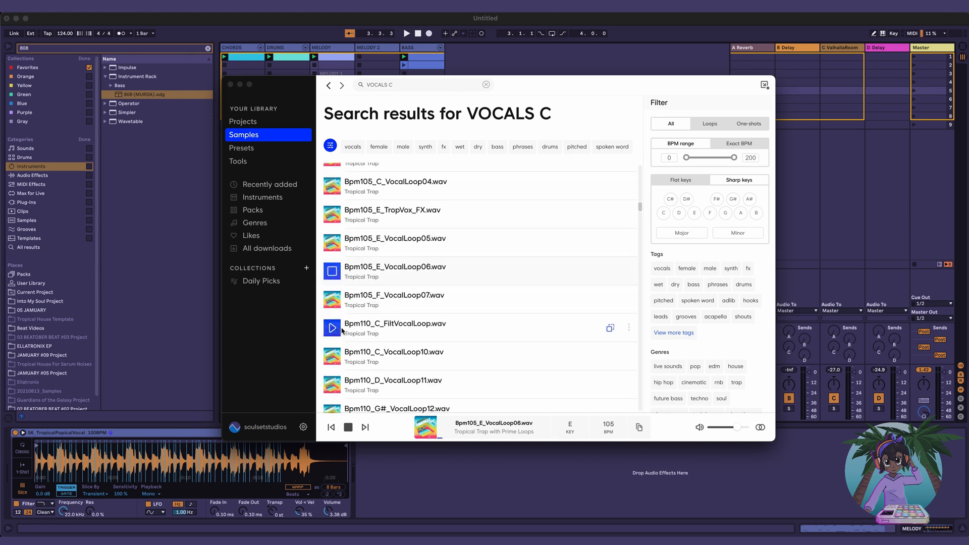
# Step: Audition the Tropical Trap samples Bpm105_F_VocalLoop07, Bpm110_C_FiltVocalLoop, Bpm110_C_VocalLoop10 and Bpm110_D_VocalLoop11
pyautogui.click(333, 300)
pyautogui.click(335, 328)
pyautogui.scroll(-2, 335, 329)
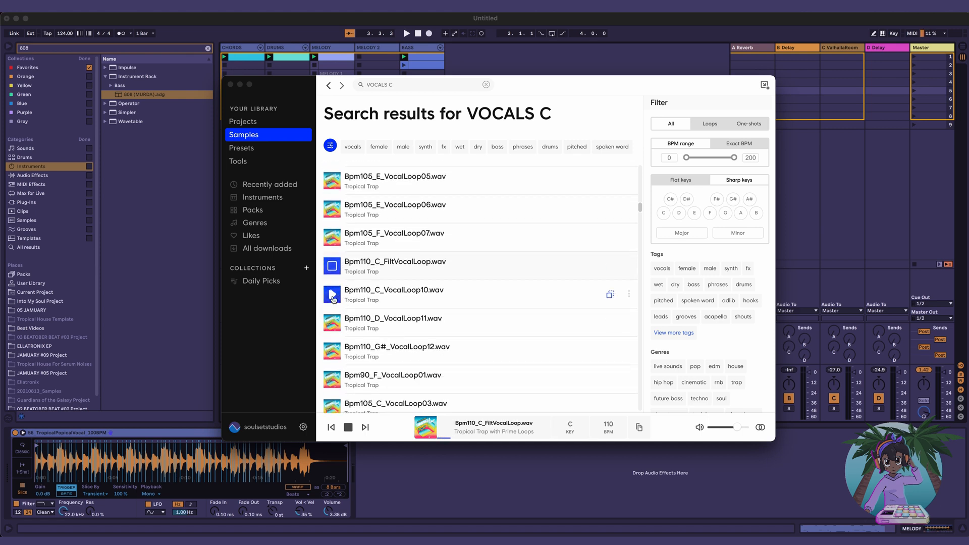
pyautogui.click(332, 295)
pyautogui.click(332, 324)
pyautogui.scroll(-1, 334, 323)
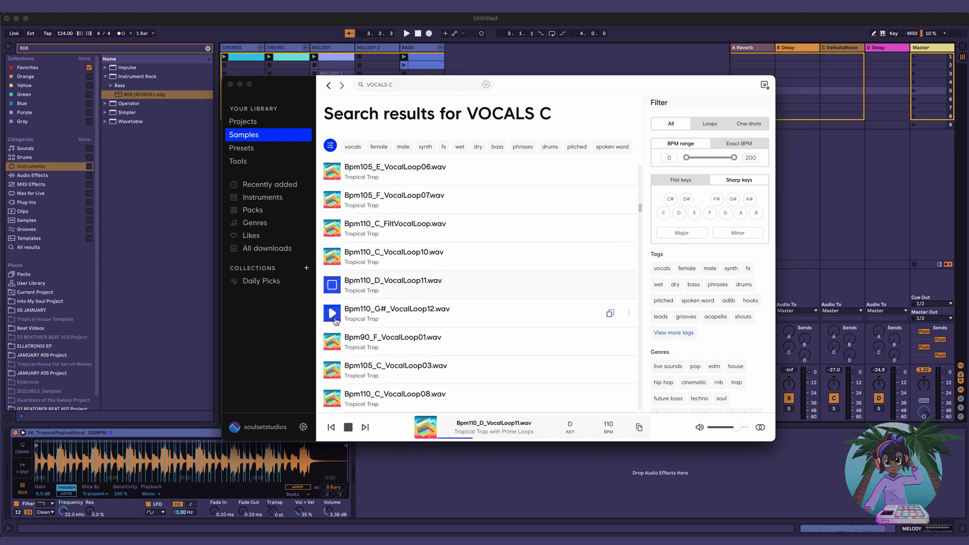
# Step: Audition Bpm110_G#_VocalLoop12 and Bpm105_C_VocalLoop03 from Tropical Trap, plus AU_VM12_115_Vocal_Phrase_49_Male_Chorus_Cm from Vocal Megapack 12
pyautogui.click(333, 317)
pyautogui.scroll(-2, 334, 319)
pyautogui.click(334, 330)
pyautogui.scroll(-3, 368, 359)
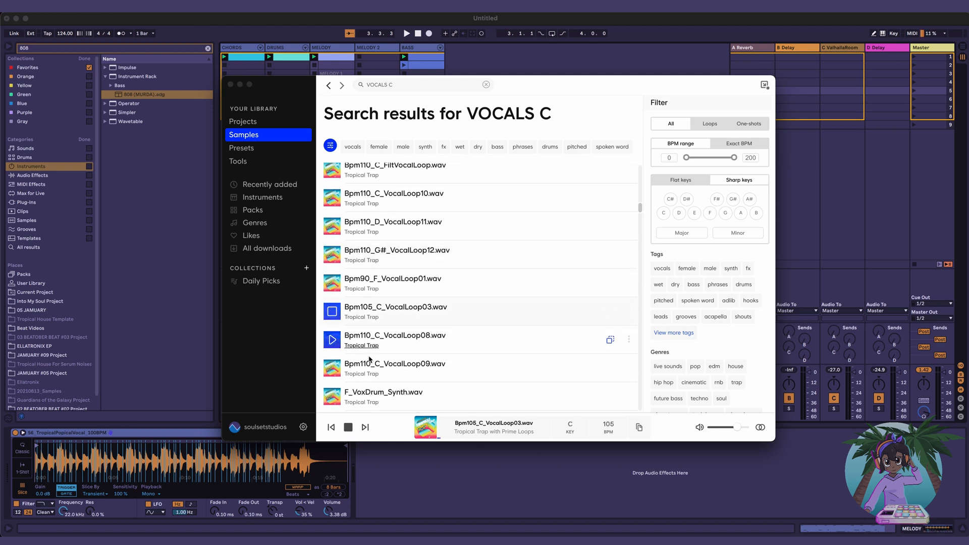
pyautogui.scroll(-5, 369, 359)
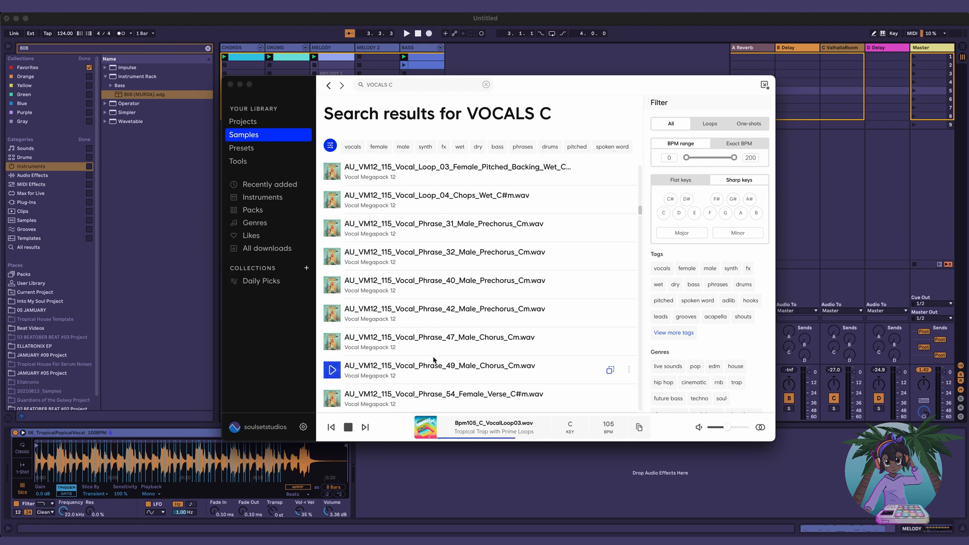
pyautogui.click(332, 369)
# Step: Look through the Vocal Megapack 12 loops and phrases and the mixed-pack results below them for a second melody sample
pyautogui.scroll(-5, 332, 373)
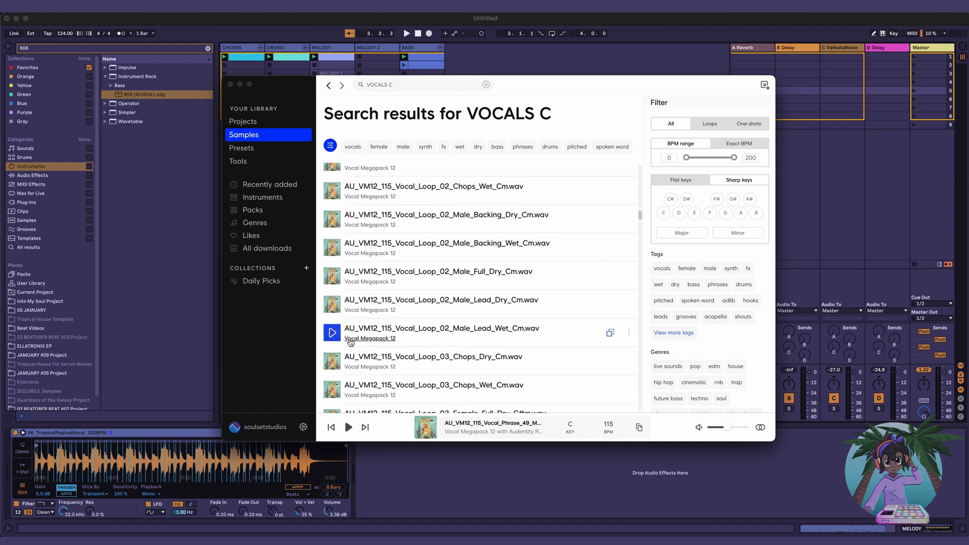
pyautogui.scroll(-10, 346, 350)
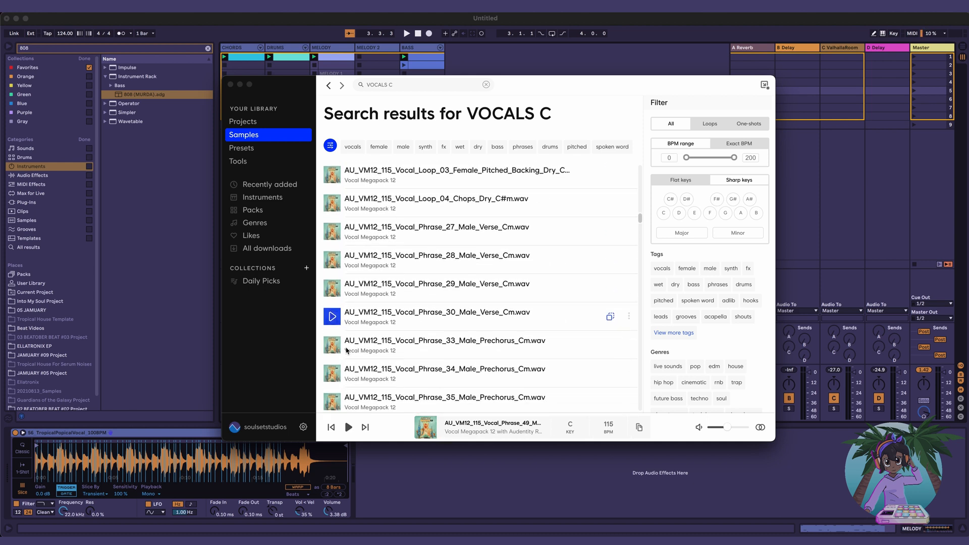
pyautogui.scroll(-3, 346, 350)
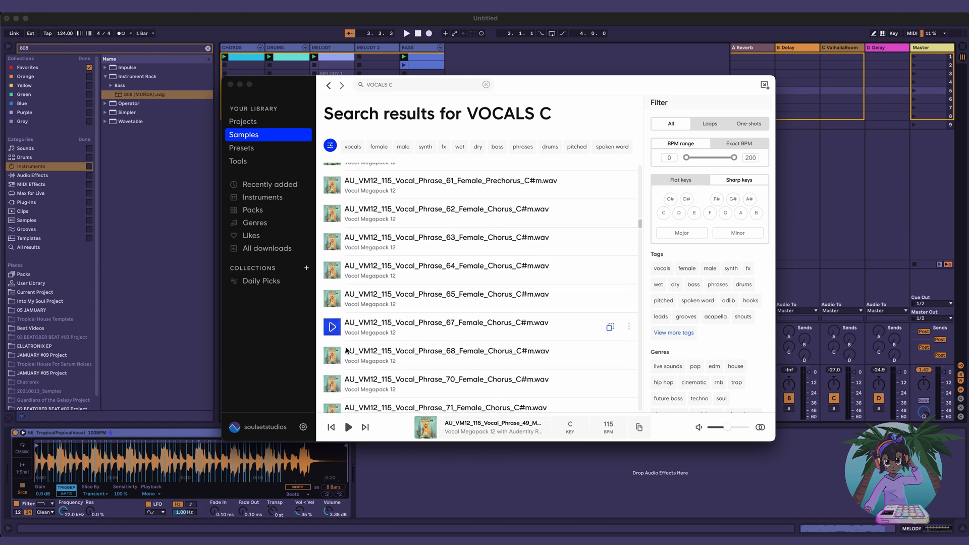
pyautogui.scroll(-4, 346, 350)
pyautogui.scroll(-5, 347, 349)
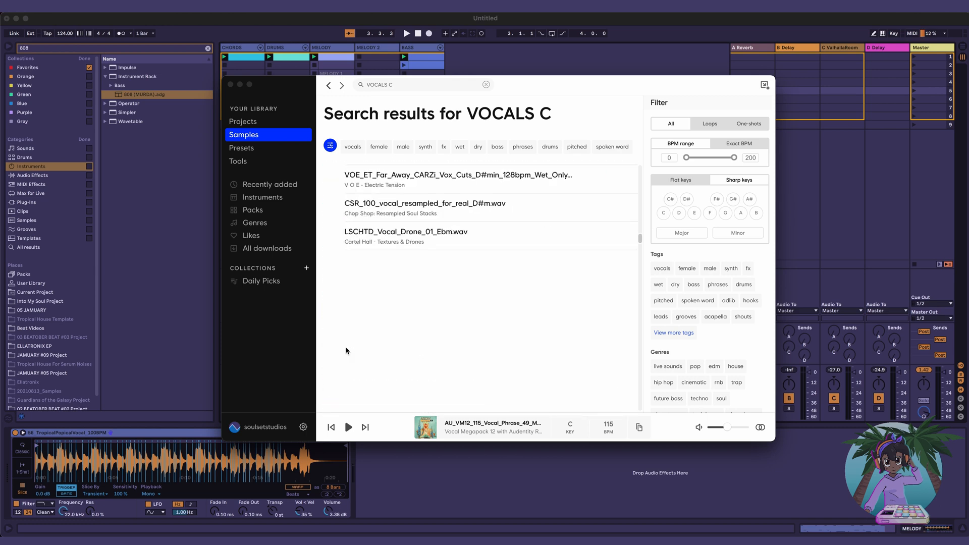
pyautogui.scroll(5, 346, 350)
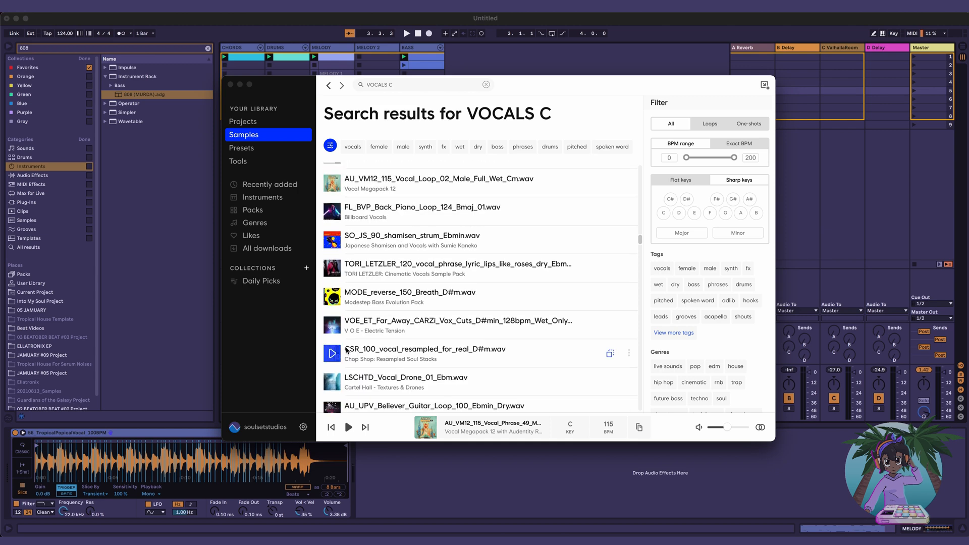
pyautogui.scroll(2, 346, 350)
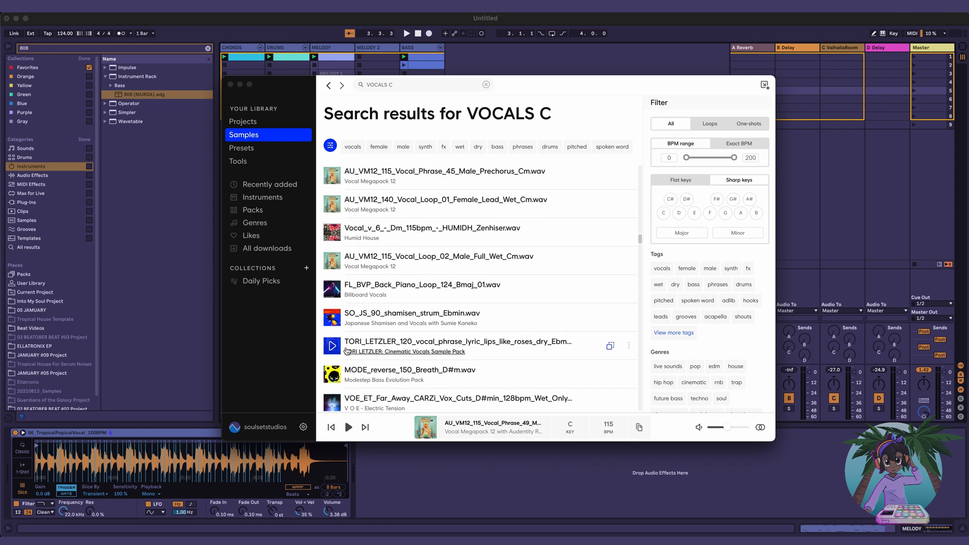
# Step: Look through the Vocal RnB Vol. 2 ambiance loops, vocal loops, hits and phrases for a second melody sample
pyautogui.scroll(-5, 346, 351)
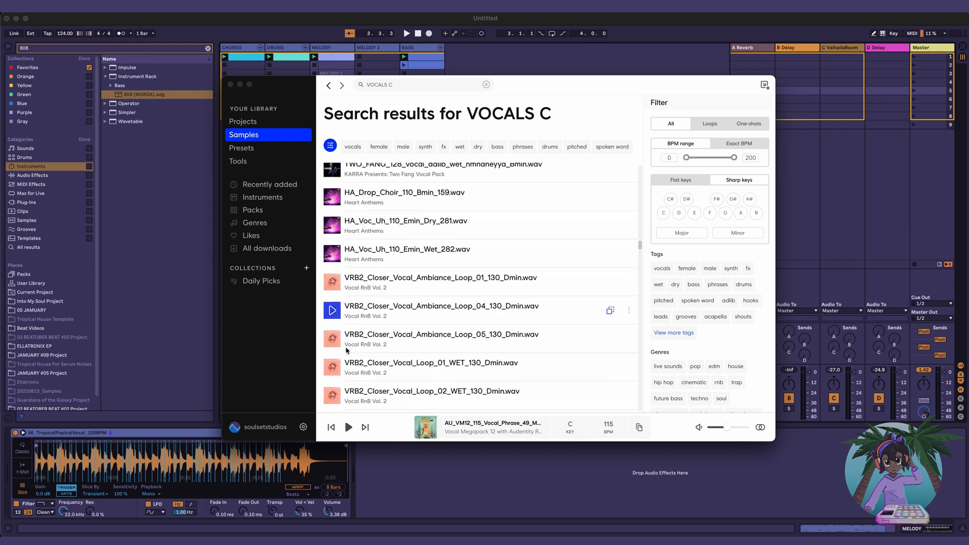
pyautogui.scroll(-3, 346, 350)
pyautogui.scroll(-3, 346, 351)
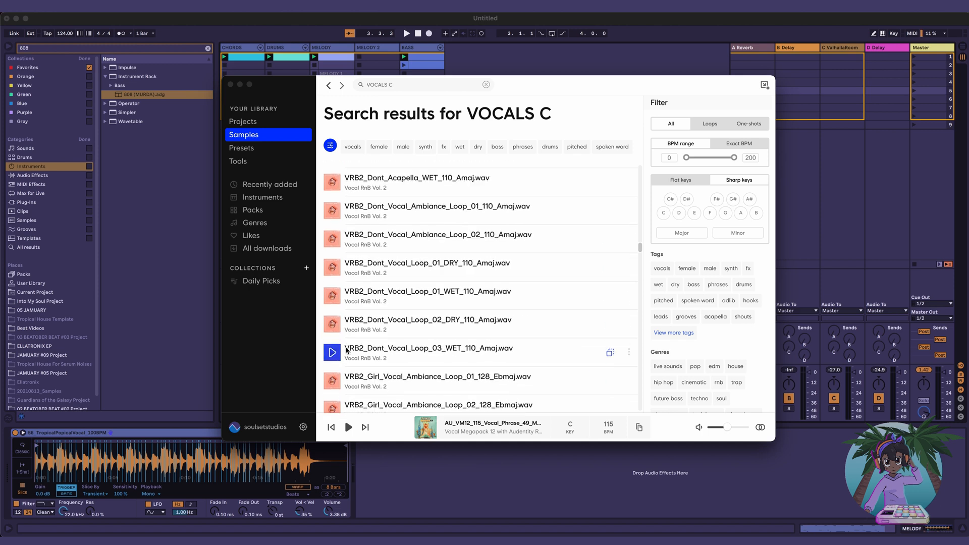
pyautogui.scroll(-3, 357, 352)
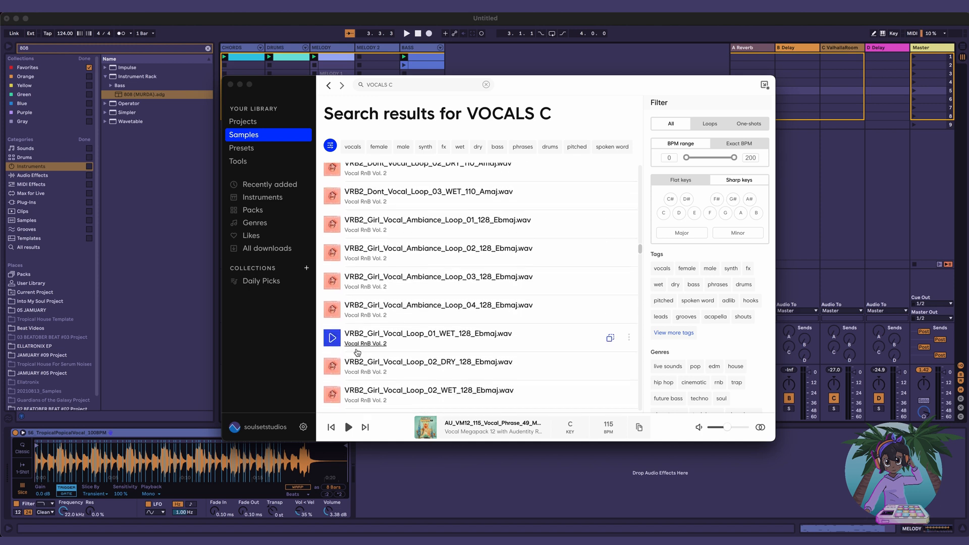
pyautogui.scroll(-2, 357, 352)
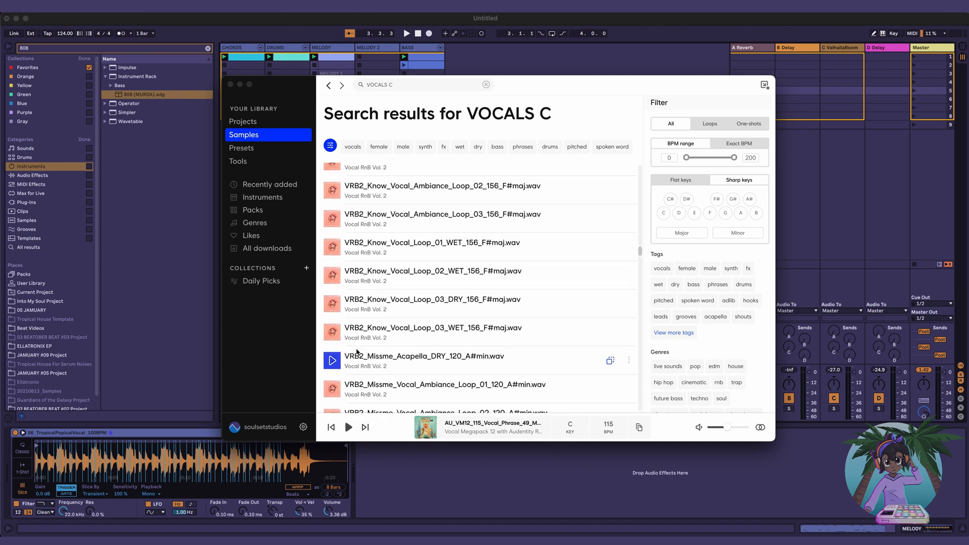
pyautogui.scroll(1, 357, 352)
pyautogui.scroll(-6, 357, 352)
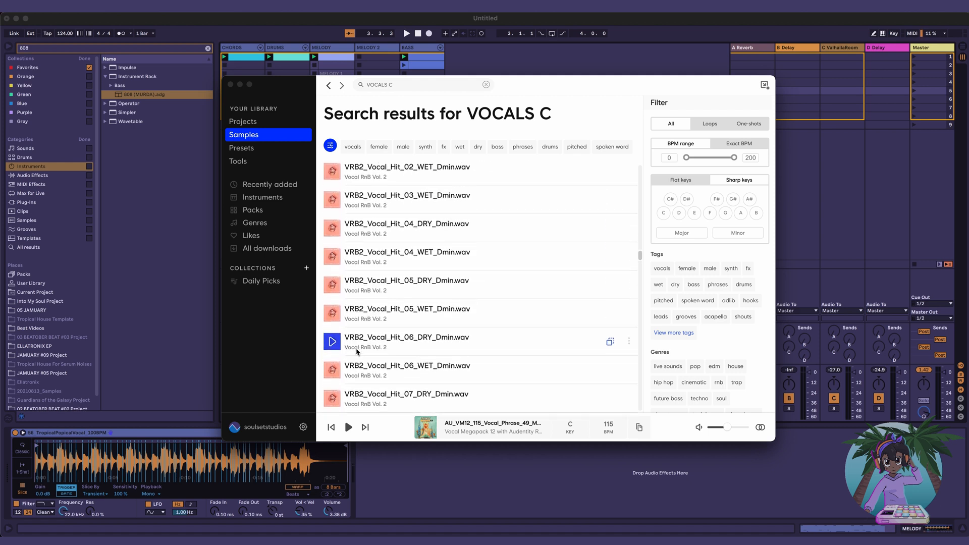
pyautogui.scroll(-5, 357, 352)
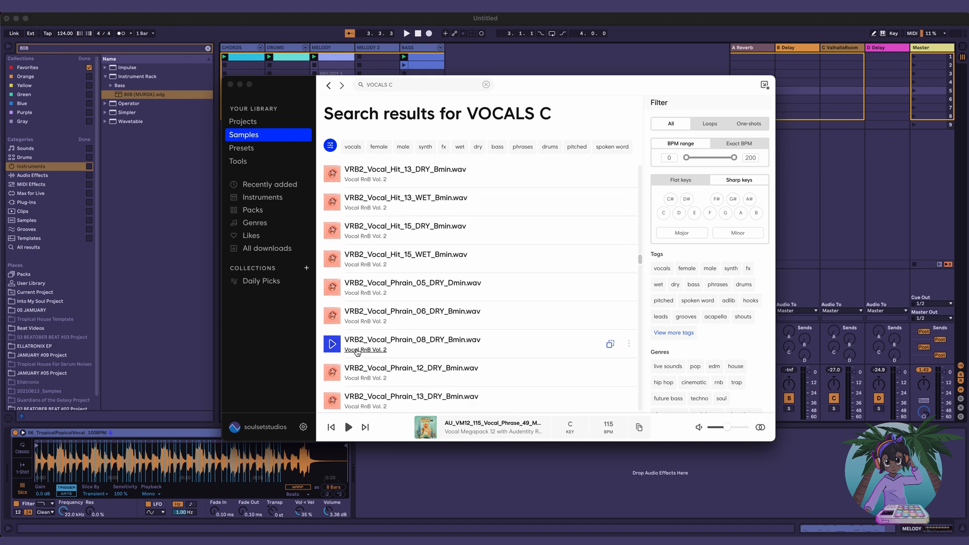
# Step: Browse the VOCALS C results and audition the DHM_Kit_03_Vocal_Break_Dry_126_Bm.wav and DHM_Kit_05_Main_Vocal_Dry_126_Am.wav samples
pyautogui.scroll(-8, 357, 352)
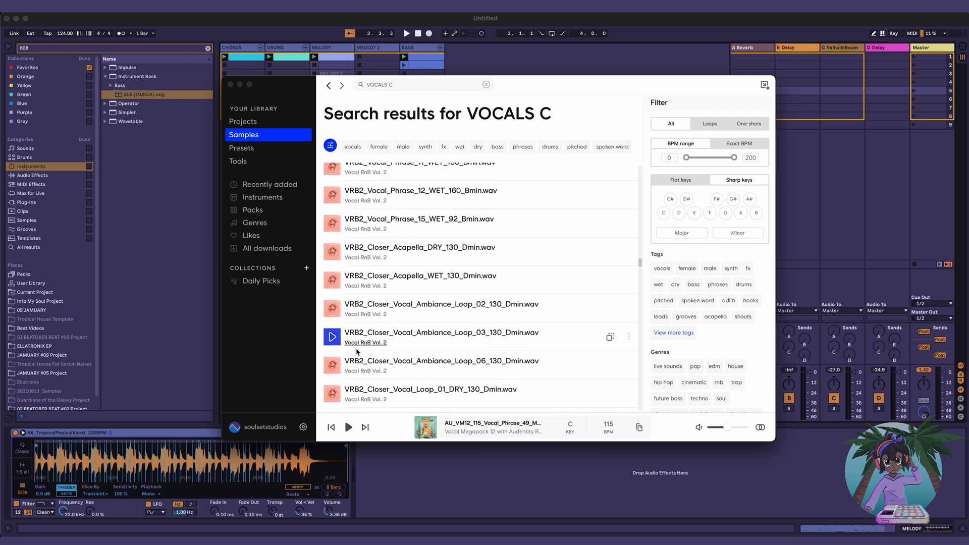
pyautogui.scroll(-10, 357, 352)
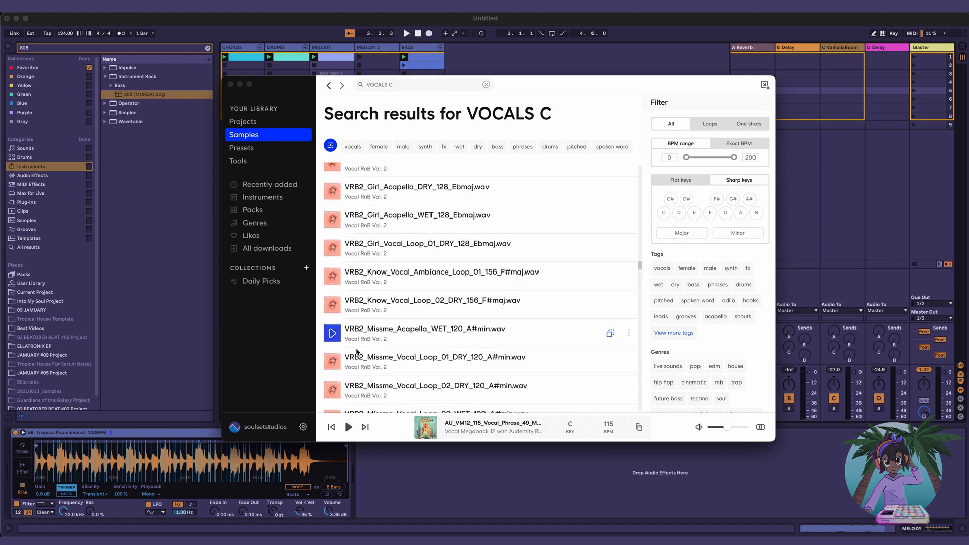
pyautogui.scroll(-10, 357, 352)
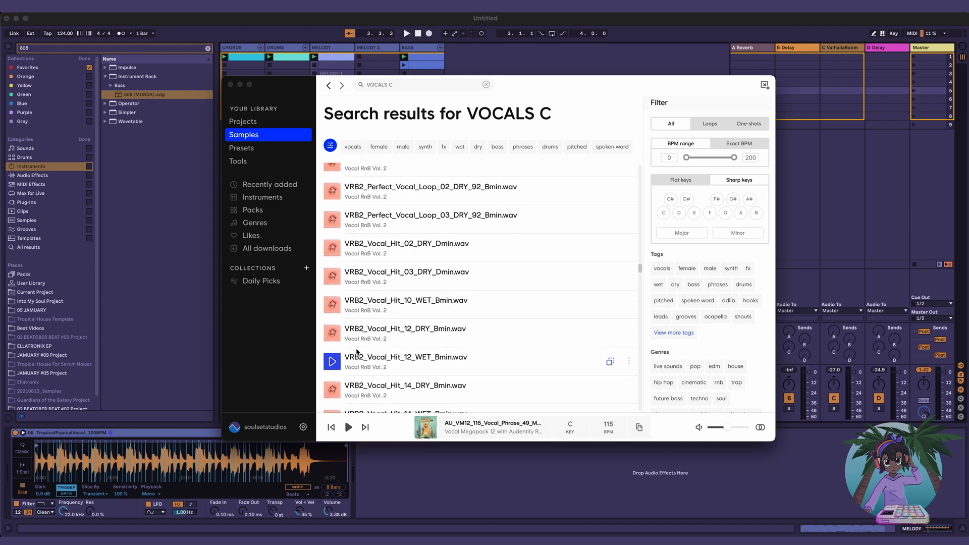
pyautogui.scroll(-5, 357, 351)
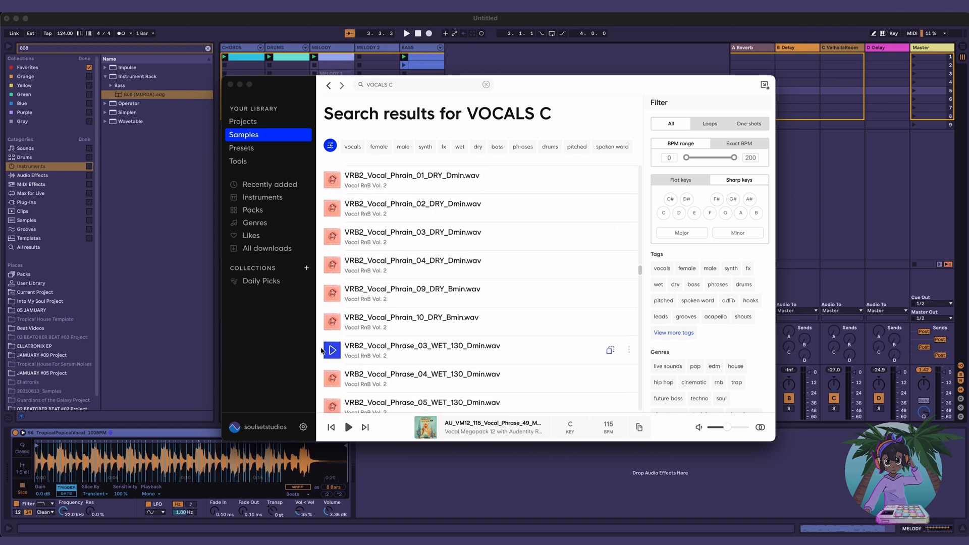
pyautogui.scroll(-10, 368, 331)
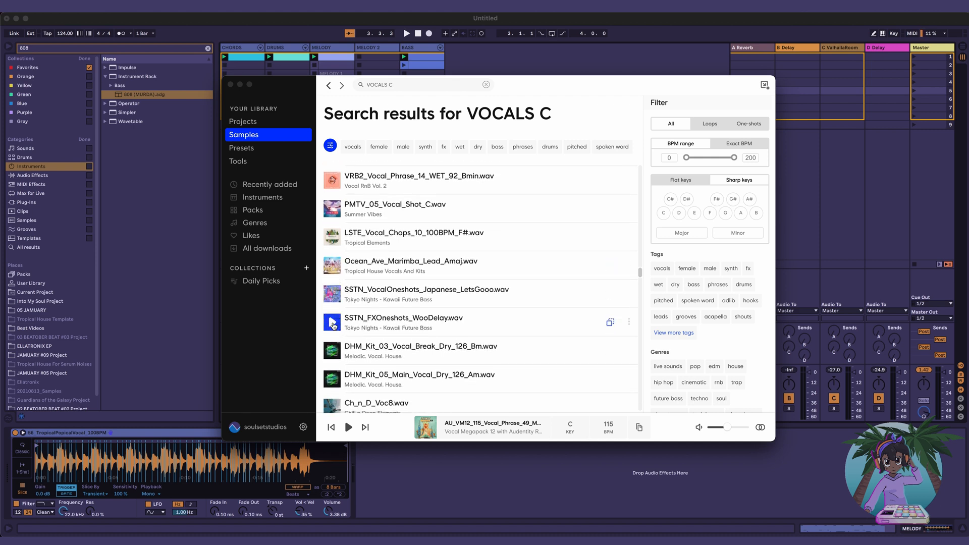
pyautogui.scroll(-3, 330, 303)
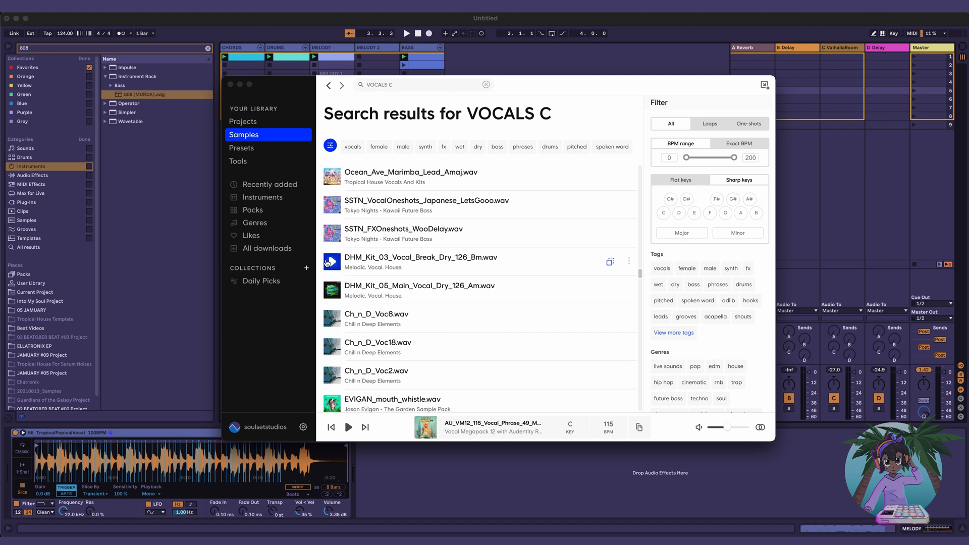
pyautogui.click(328, 262)
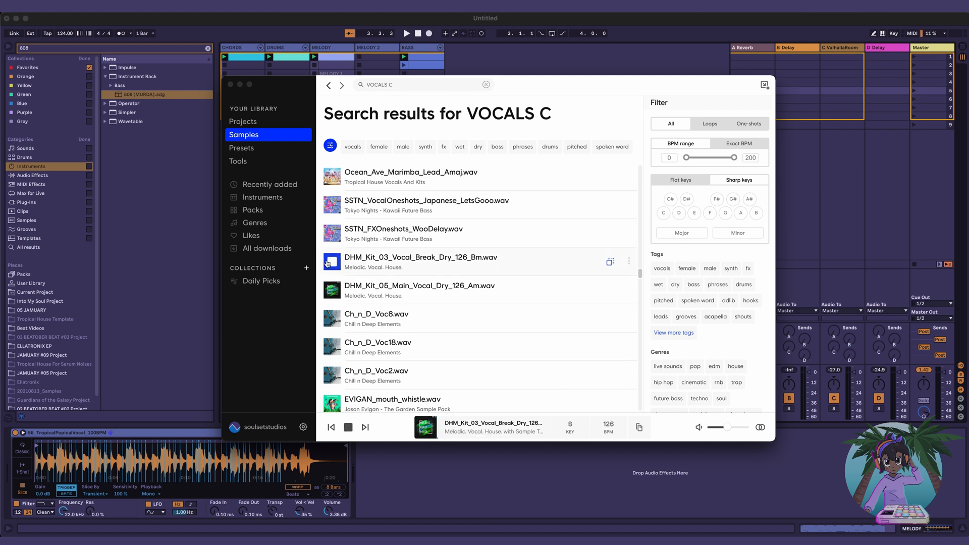
pyautogui.click(332, 291)
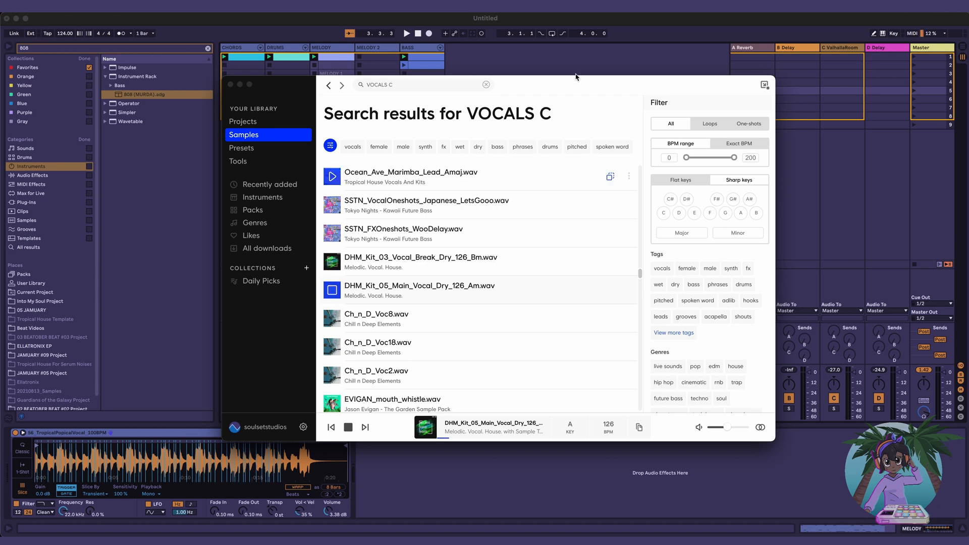
# Step: Start the beat's playback in Ableton Live, then return to Splice and audition DHM_Kit_03_Vocal_Break_Dry_126_Bm.wav over it
pyautogui.click(515, 23)
pyautogui.press('space')
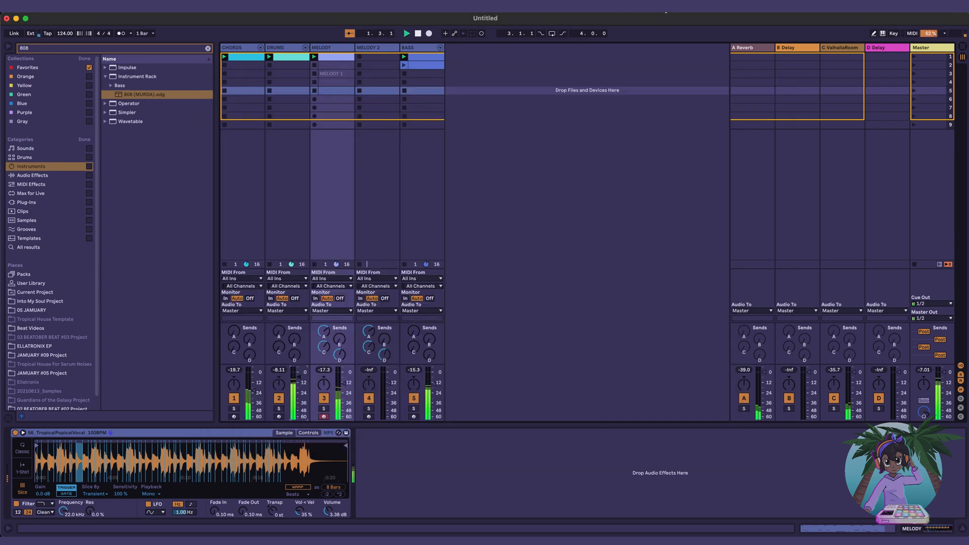
pyautogui.press('super+Tab')
pyautogui.click(334, 264)
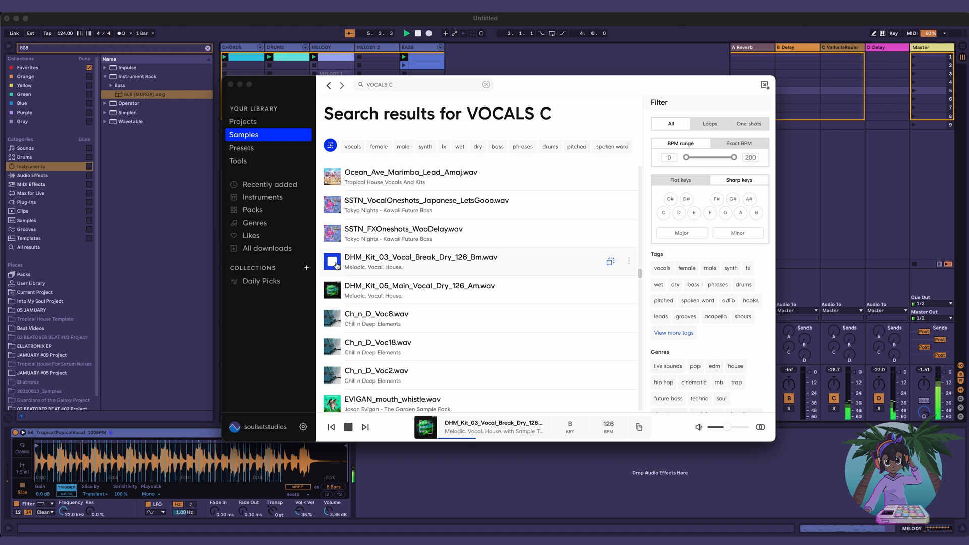
# Step: Audition Ch_n_D_Voc8.wav, Ch_n_D_Voc18.wav, Ch_n_D_Voc2.wav and EVIGAN_mouth_whistle.wav over the playing beat
pyautogui.click(332, 319)
pyautogui.click(332, 346)
pyautogui.scroll(-1, 332, 345)
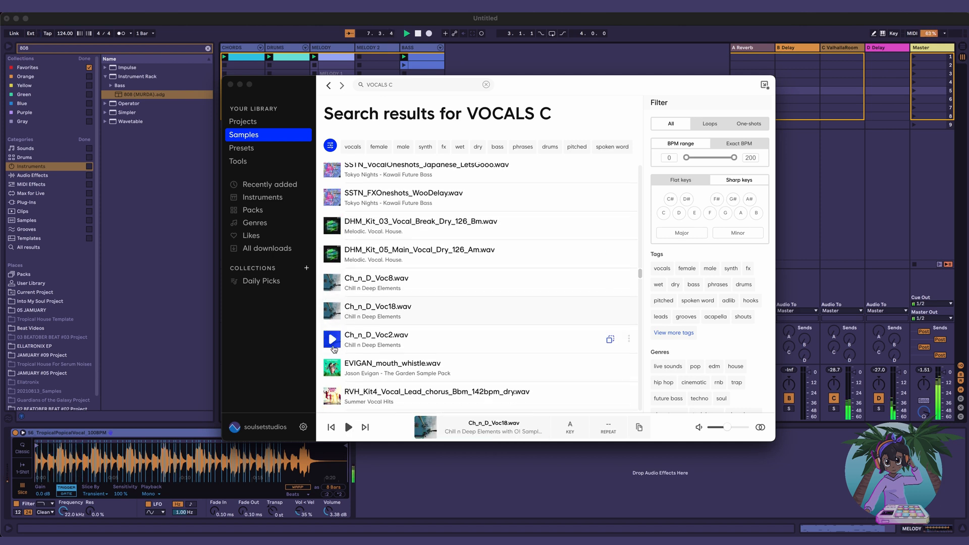
pyautogui.click(332, 343)
pyautogui.scroll(-3, 333, 328)
pyautogui.click(332, 301)
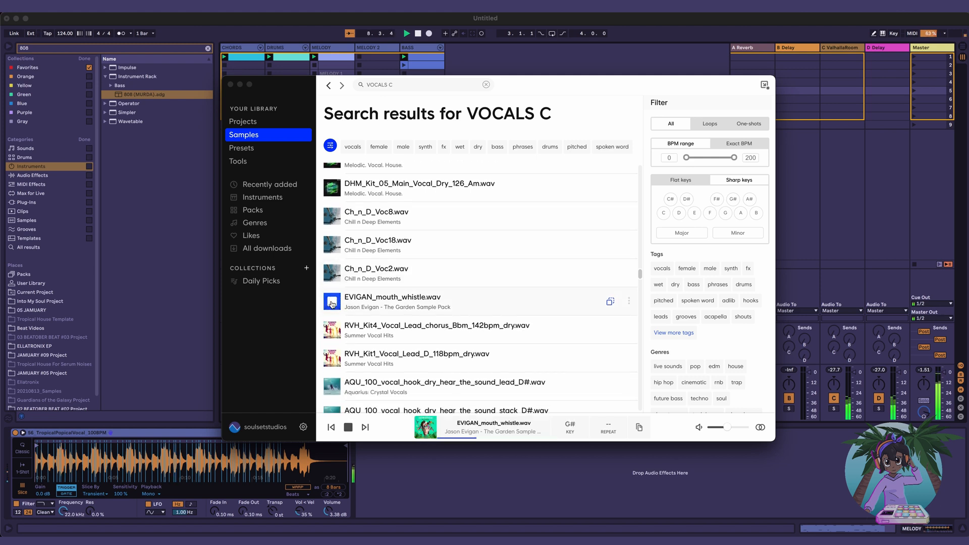
# Step: Audition RVH_Kit4_Vocal_Lead_chorus_Bbm_142bpm_dry.wav, replay EVIGAN_mouth_whistle.wav, and preview AQU_100_vocal_hook_dry_hear_the_sound_lead_D#.wav
pyautogui.scroll(-2, 333, 299)
pyautogui.click(334, 288)
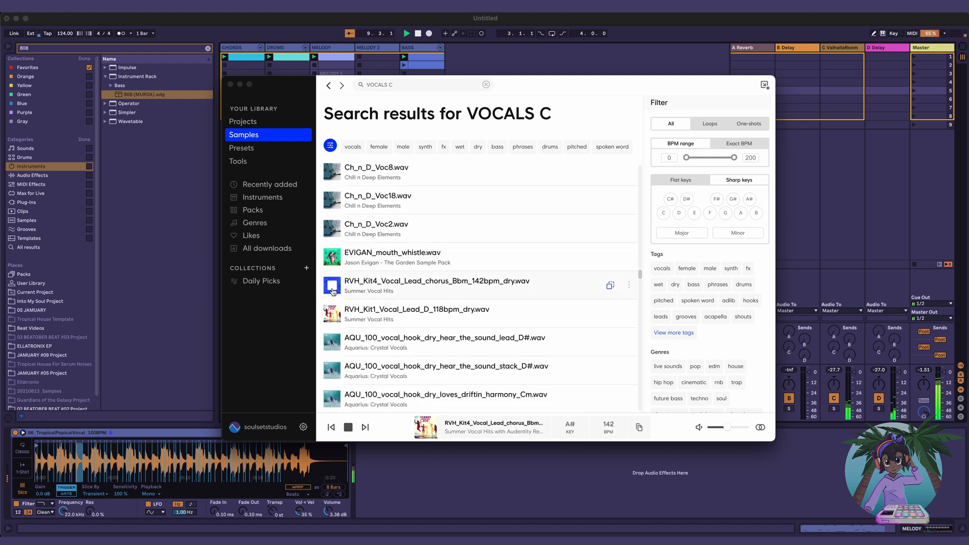
pyautogui.click(333, 256)
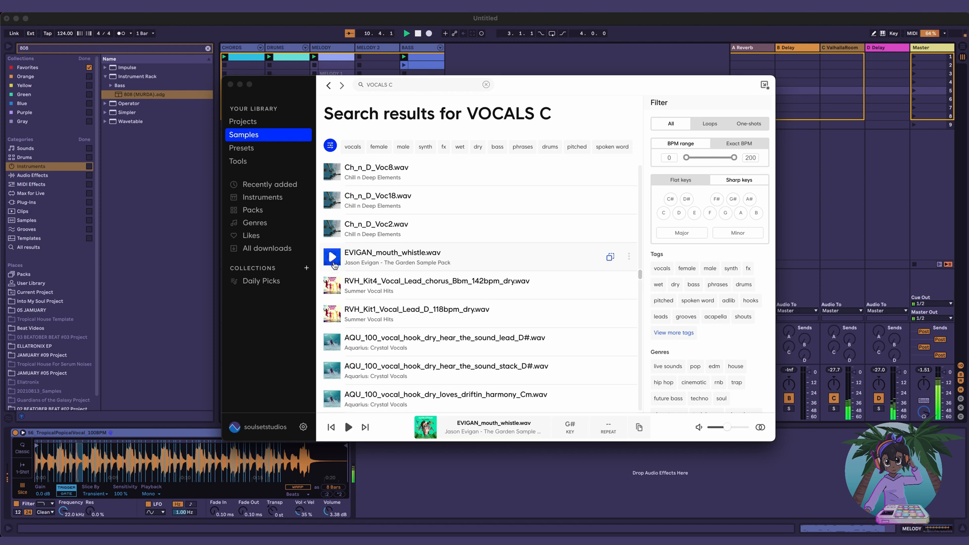
pyautogui.click(332, 344)
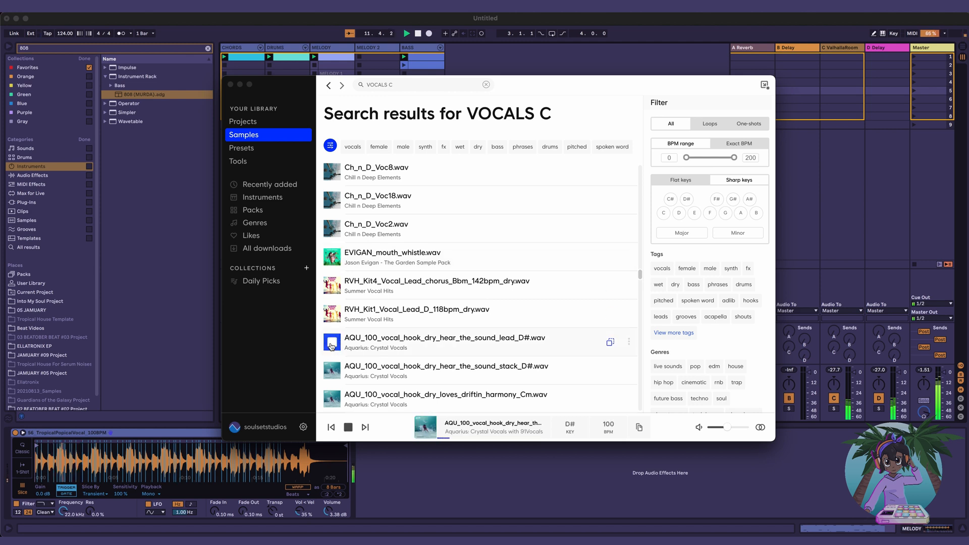
# Step: Audition the wet loves_driftin hooks from Aquarius: Crystal Vocals, the harmony in Cm and the lead in Fm
pyautogui.scroll(-6, 333, 346)
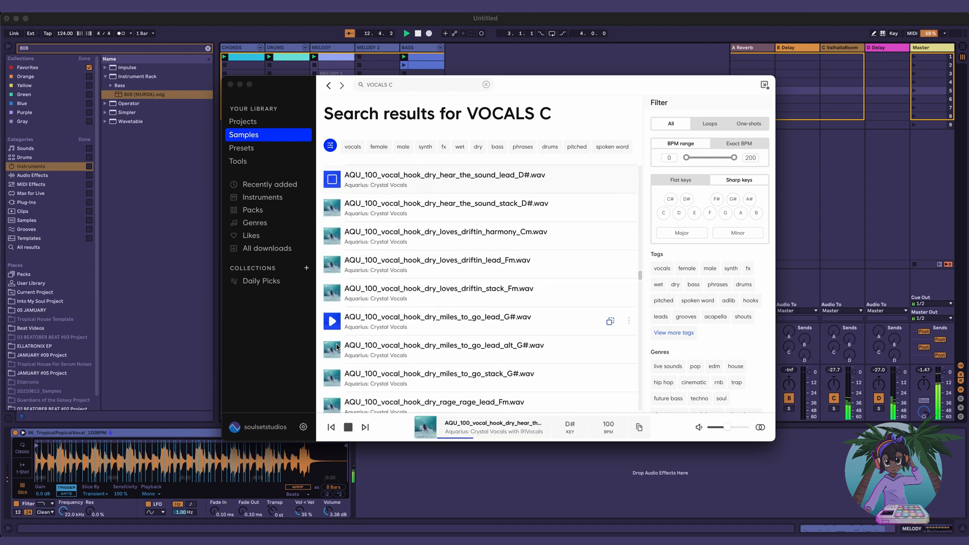
pyautogui.scroll(-10, 337, 347)
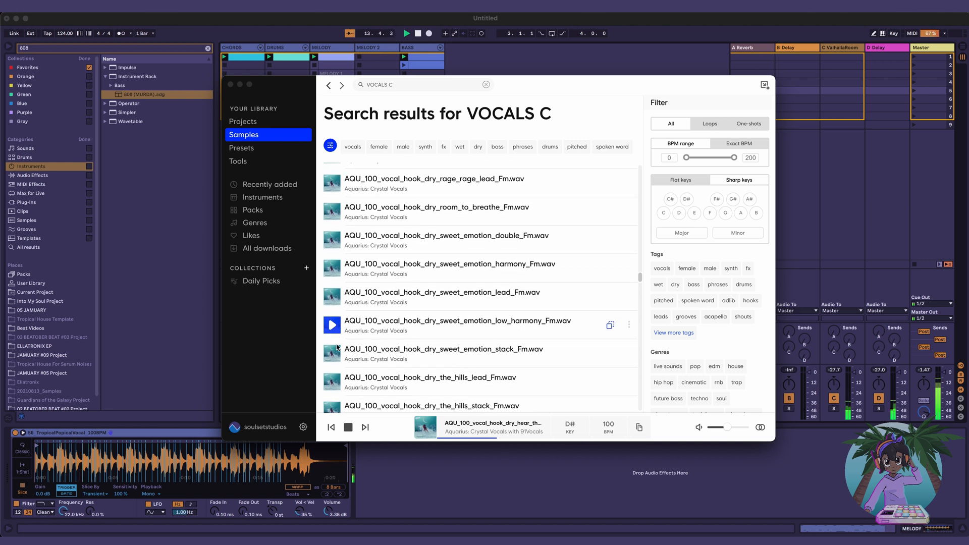
pyautogui.scroll(-3, 337, 347)
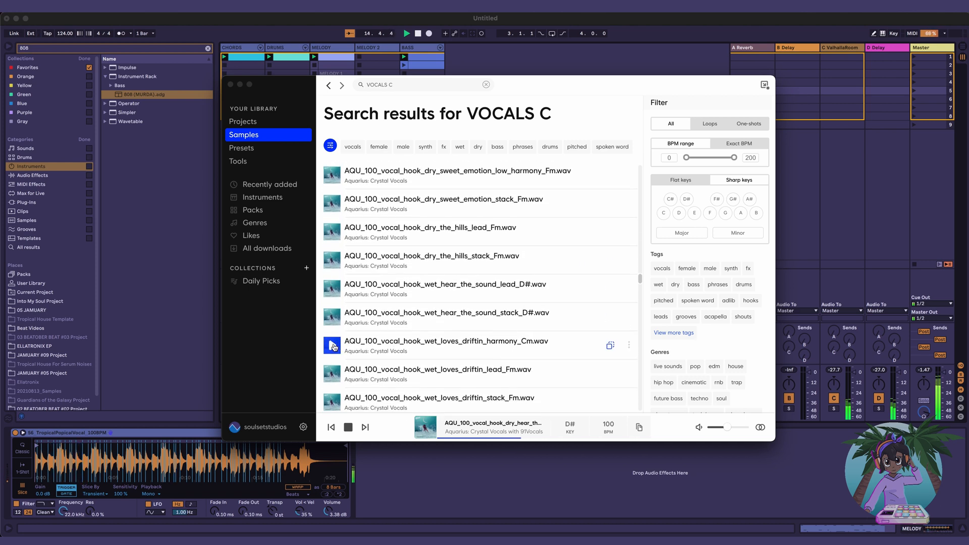
pyautogui.click(329, 347)
pyautogui.scroll(-1, 327, 316)
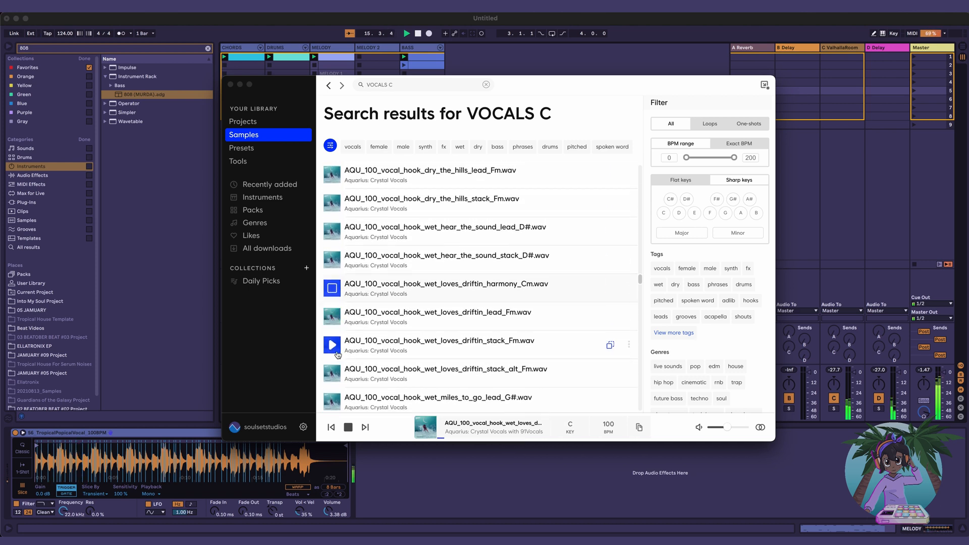
pyautogui.click(330, 316)
pyautogui.scroll(-2, 329, 303)
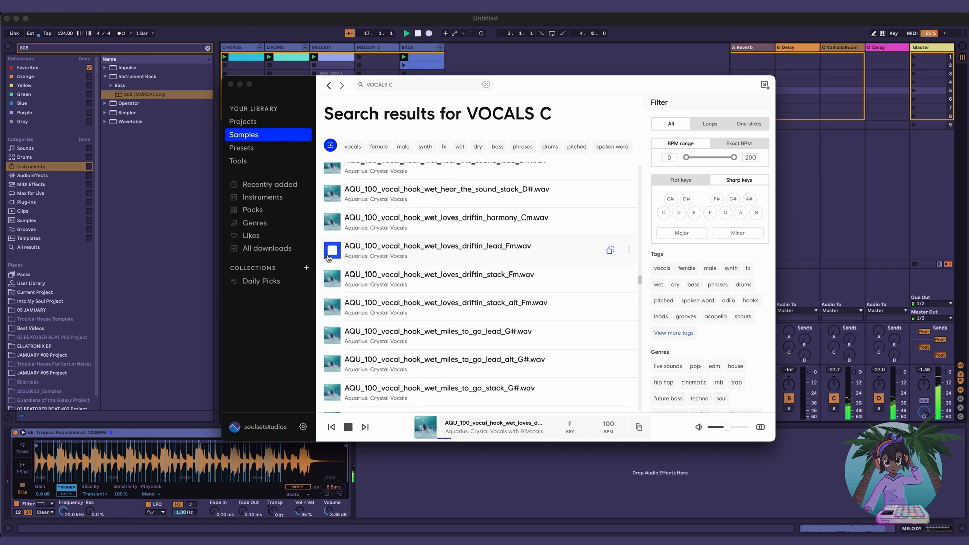
# Step: Look through the remaining Aquarius: Crystal Vocals hooks and phrases and on to the Vocal Future Pop samples for a fitting vocal
pyautogui.scroll(-3, 334, 273)
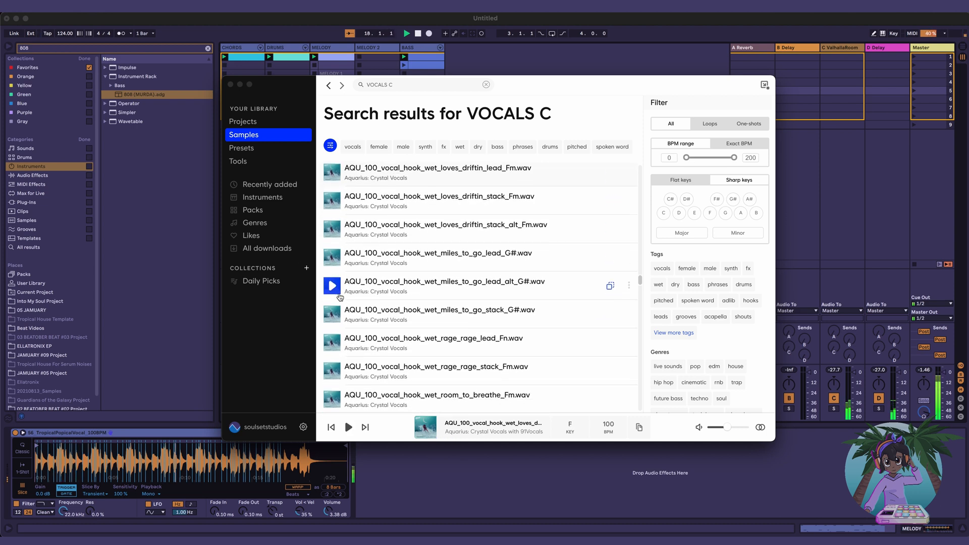
pyautogui.scroll(-10, 339, 298)
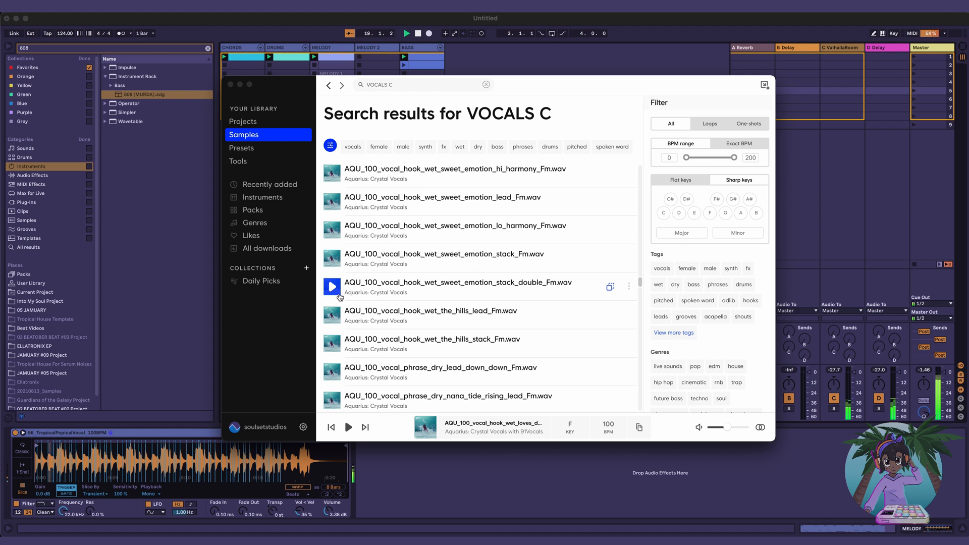
pyautogui.scroll(-6, 340, 298)
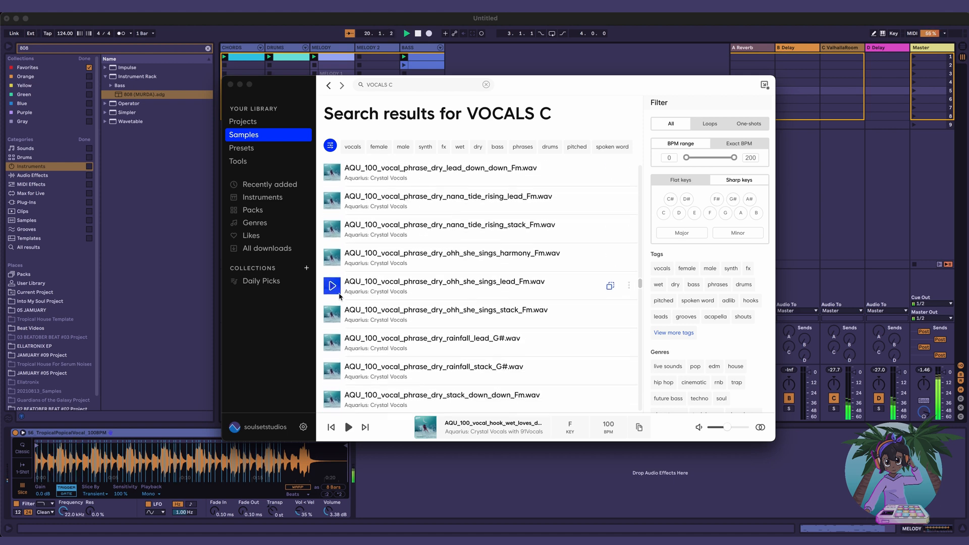
pyautogui.scroll(-12, 340, 297)
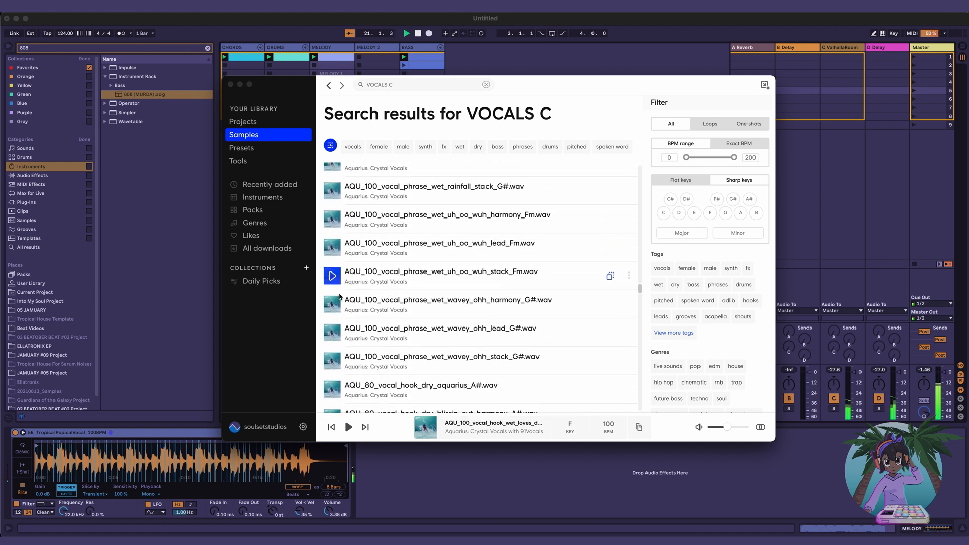
pyautogui.scroll(-1, 339, 297)
pyautogui.scroll(-15, 340, 297)
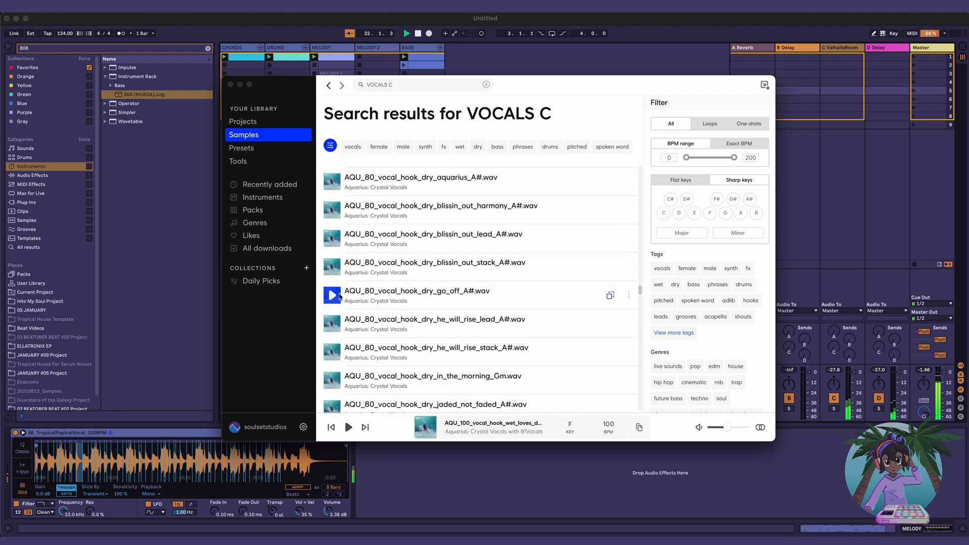
pyautogui.scroll(-1, 340, 297)
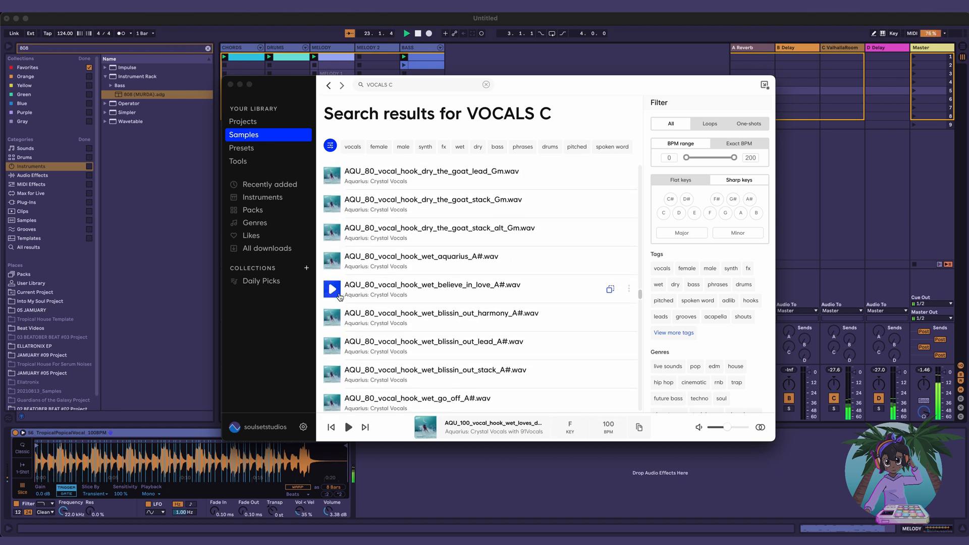
pyautogui.scroll(-2, 340, 297)
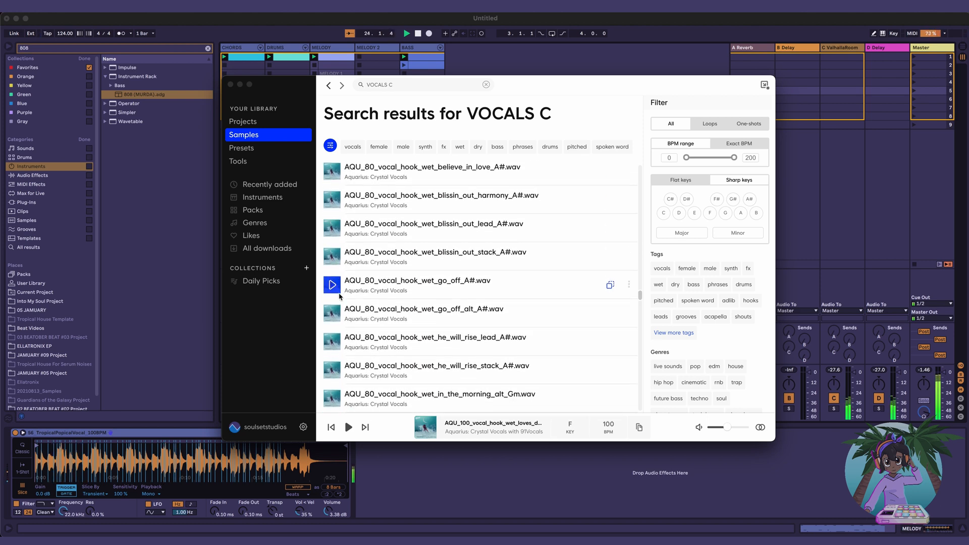
pyautogui.scroll(-15, 339, 297)
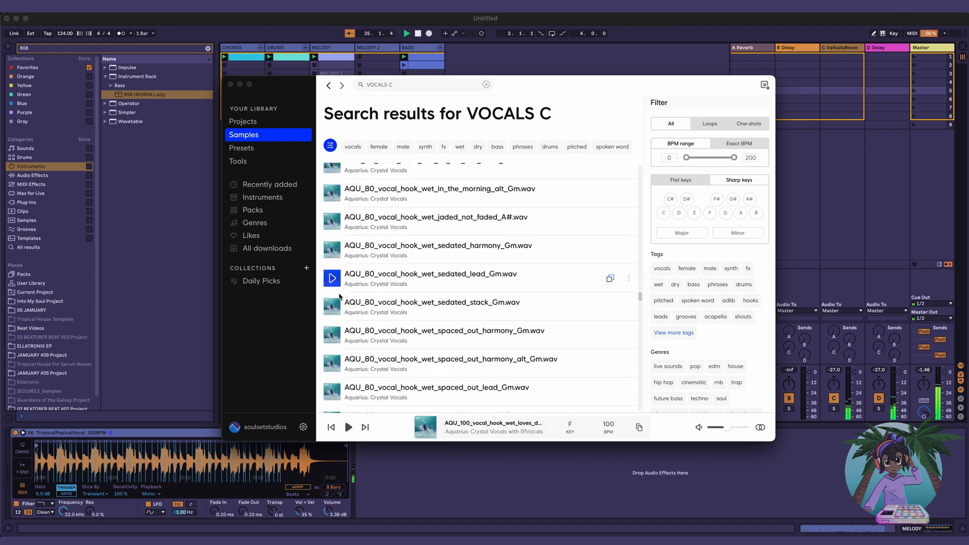
pyautogui.scroll(-15, 339, 297)
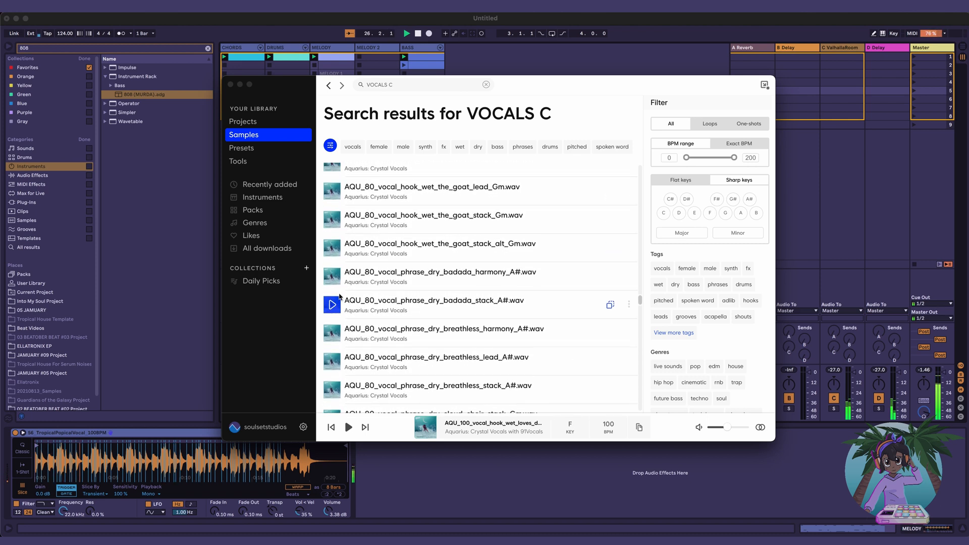
pyautogui.scroll(-2, 340, 298)
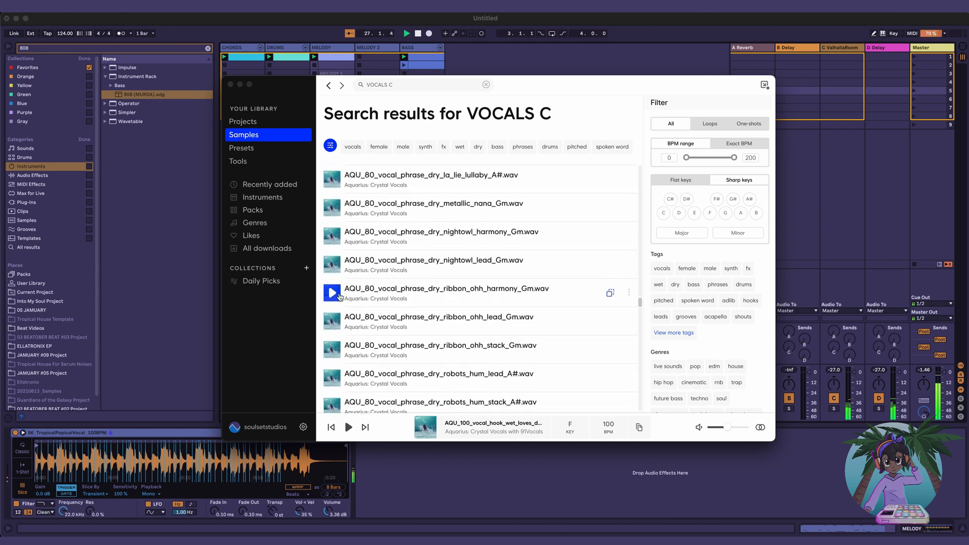
pyautogui.scroll(-15, 340, 297)
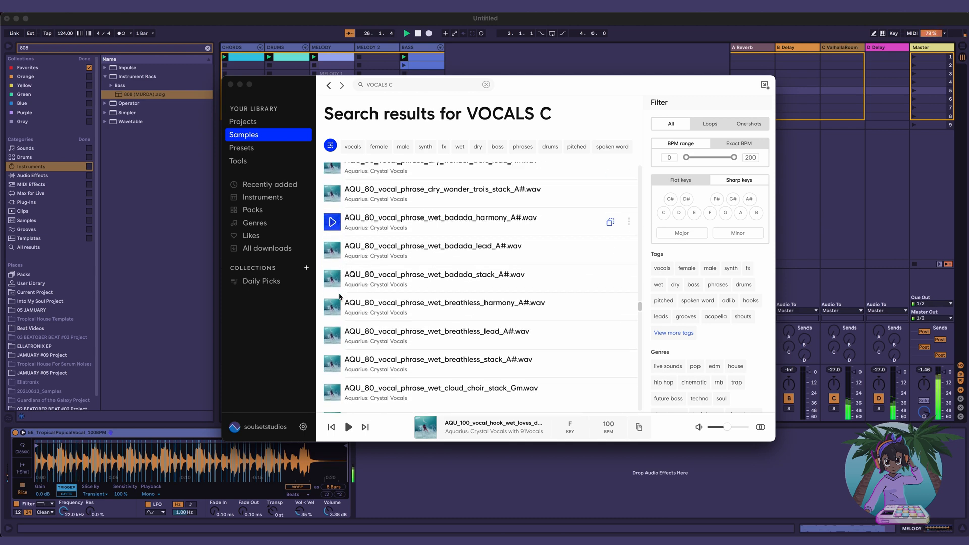
pyautogui.scroll(-15, 339, 297)
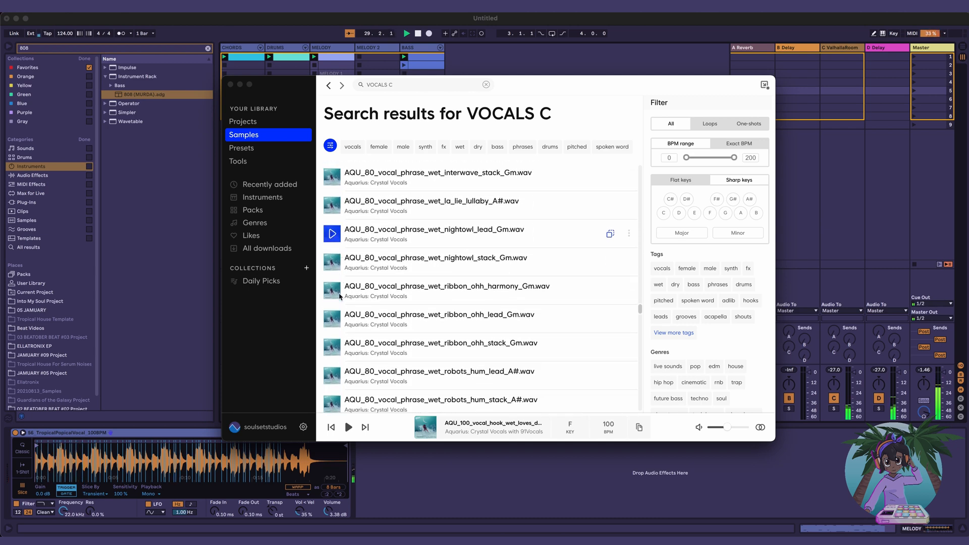
pyautogui.scroll(-5, 340, 298)
pyautogui.scroll(-10, 340, 297)
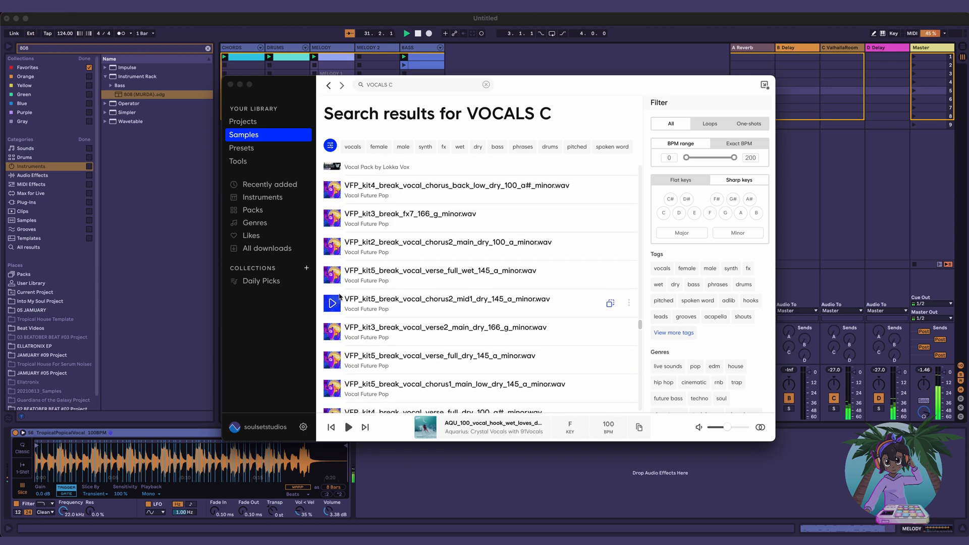
# Step: Audition VFP_kit3_break_vocal_verse2_main_dry_166_g_minor.wav and look on through the samples down to the Vocal Hooks: Mint Label entries
pyautogui.click(333, 334)
pyautogui.scroll(-4, 428, 357)
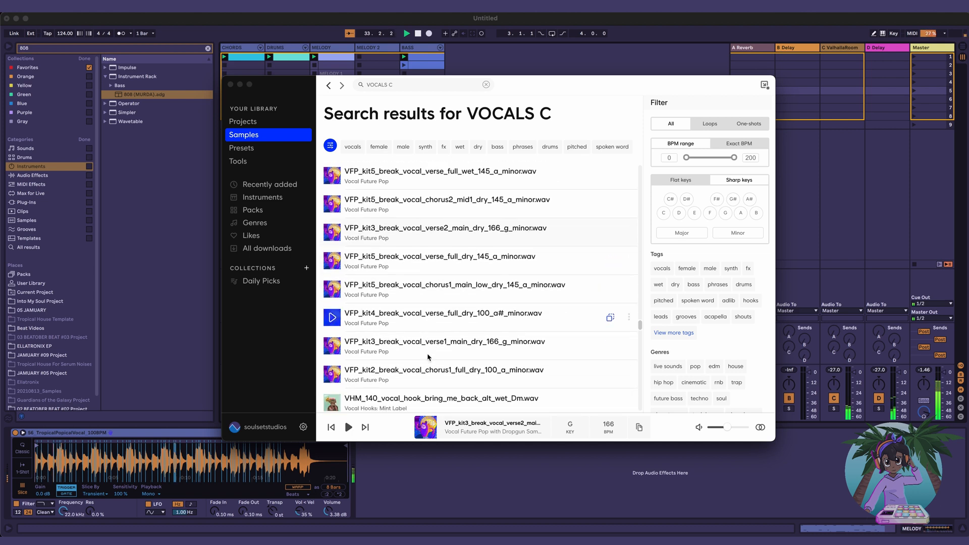
pyautogui.scroll(-5, 428, 358)
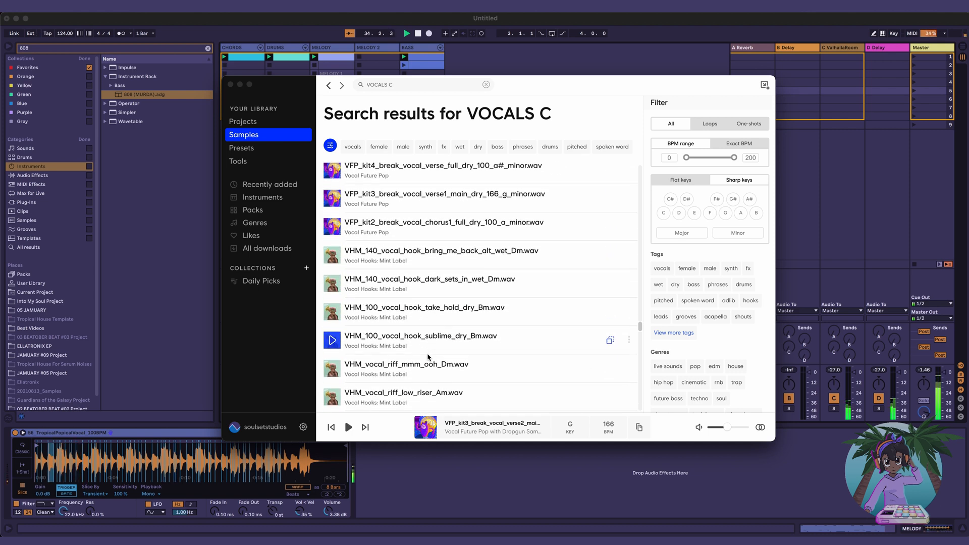
# Step: Audition VHM_140_vocal_hook_dark_sets_in_wet_Dm.wav and VHM_100_vocal_hook_take_hold_dry_Bm.wav, and look on through the Vocal Hooks: Mint Label samples
pyautogui.click(333, 283)
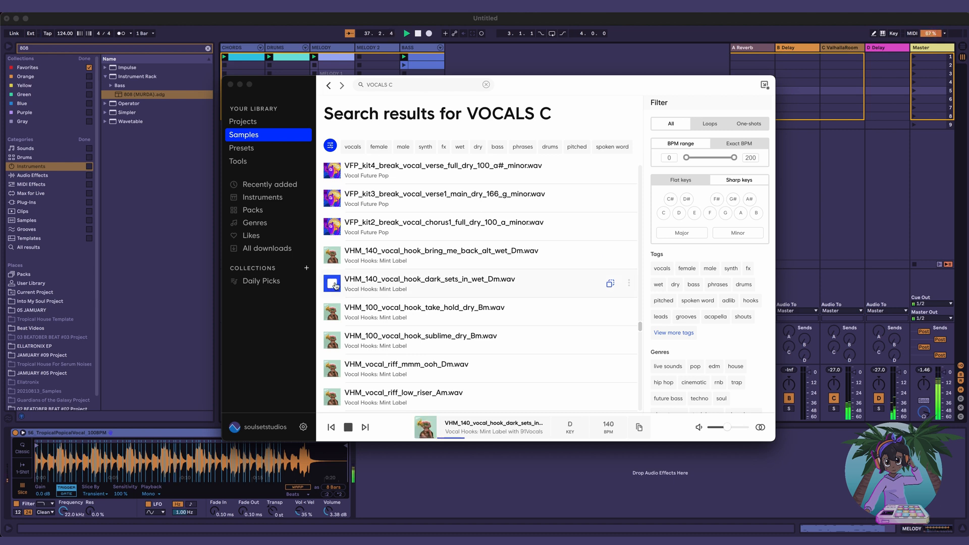
pyautogui.click(333, 312)
pyautogui.scroll(-3, 375, 327)
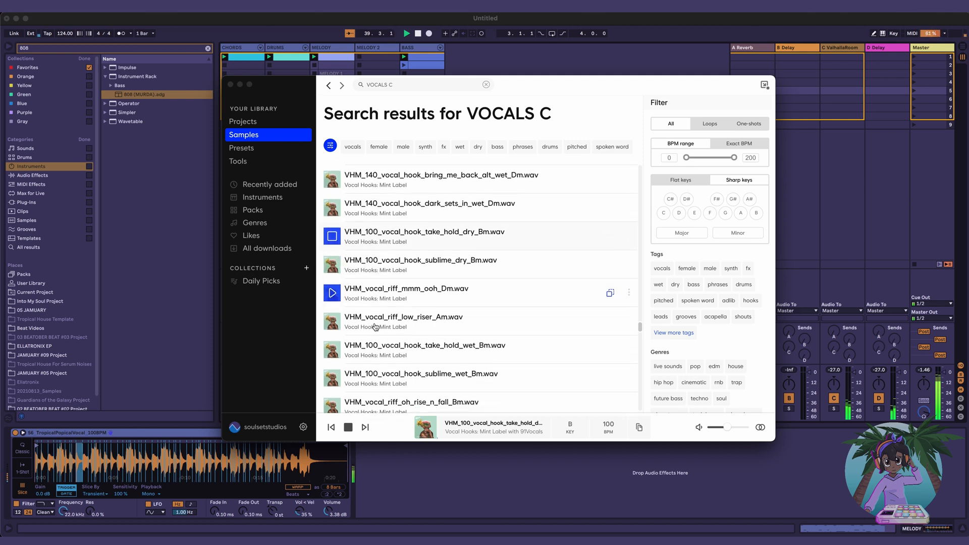
pyautogui.scroll(-10, 374, 322)
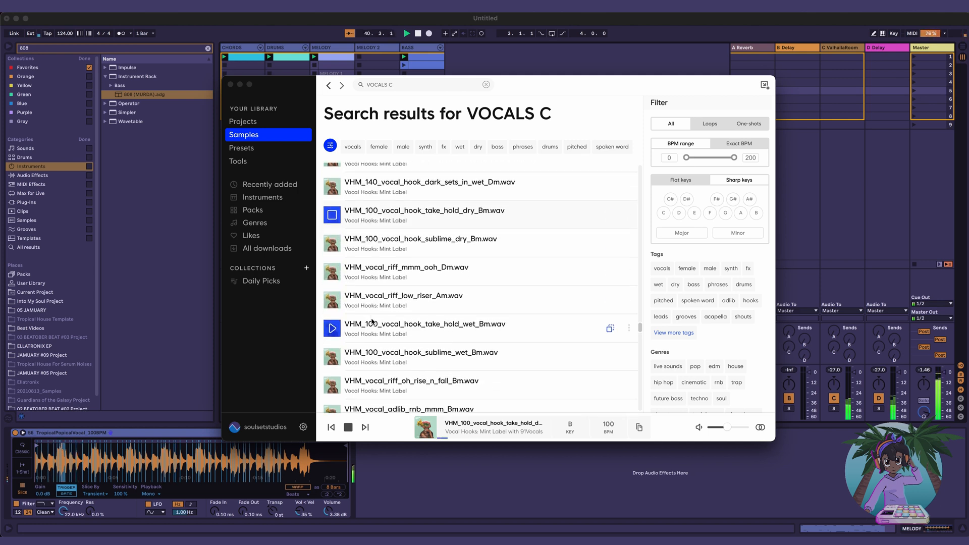
pyautogui.scroll(-10, 372, 321)
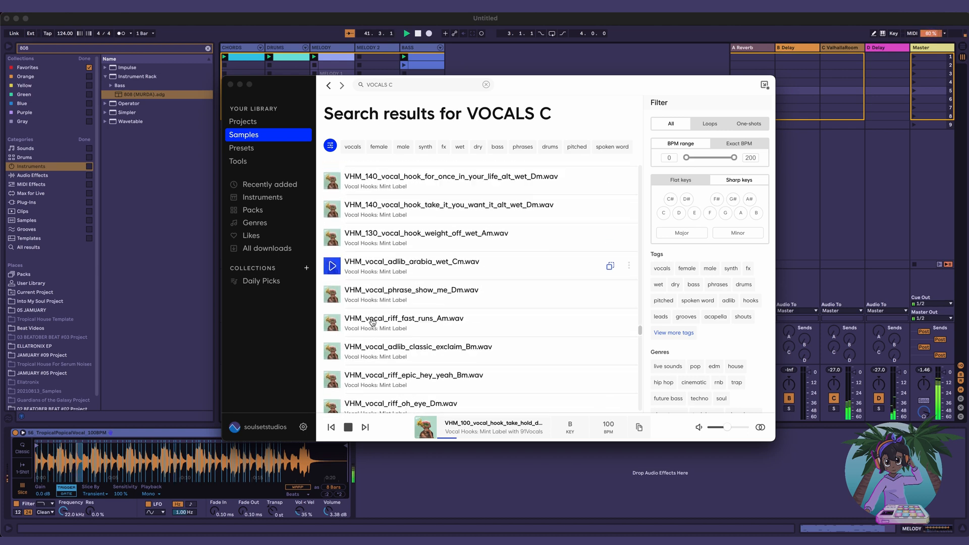
# Step: Audition HEATHER_vocal_adlib_wet_hwaoh_105_C.wav over the beat and again with the Ableton Live playback stopped
pyautogui.click(332, 309)
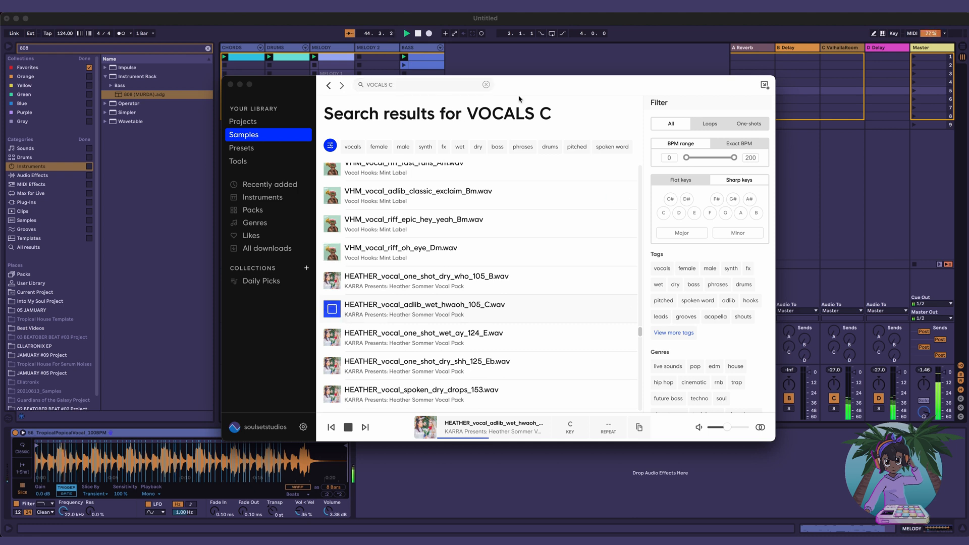
pyautogui.click(334, 309)
pyautogui.click(602, 18)
pyautogui.press('space')
pyautogui.press('super+Tab')
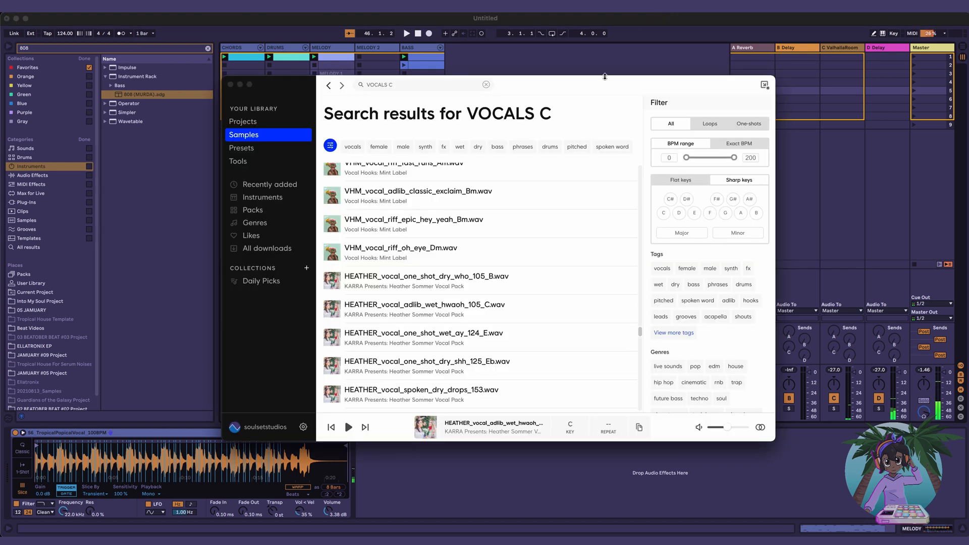
pyautogui.click(334, 309)
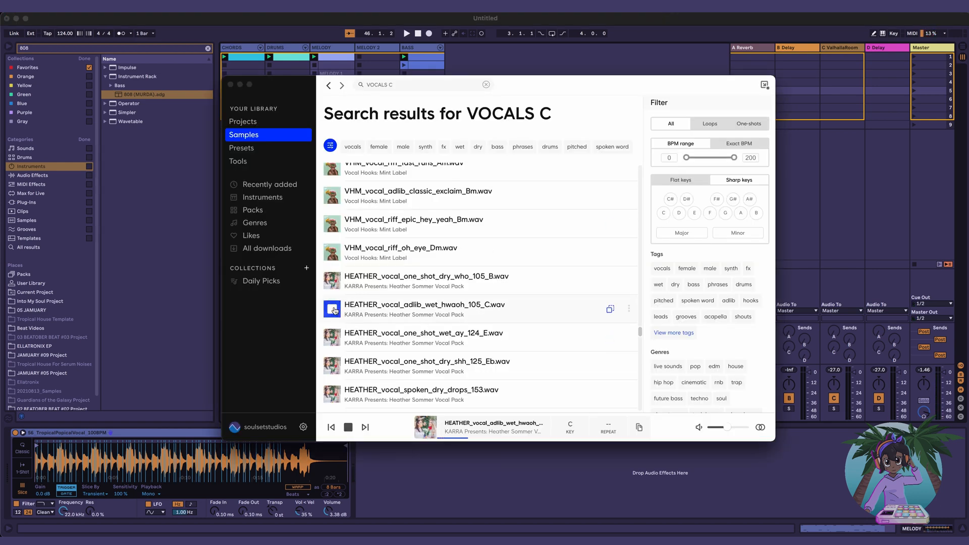
# Step: Audition the Heather Sommer one-shots wet_ay_124_E and dry_shh_125_Eb, the adlib dry_ohh_145_E and the chant wet_hey_hey_100_Eb
pyautogui.click(333, 338)
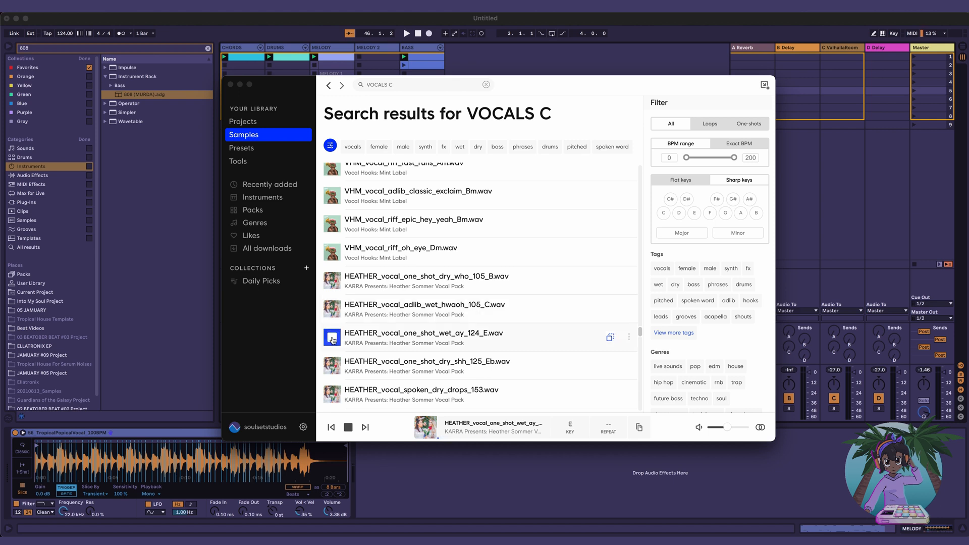
pyautogui.click(334, 367)
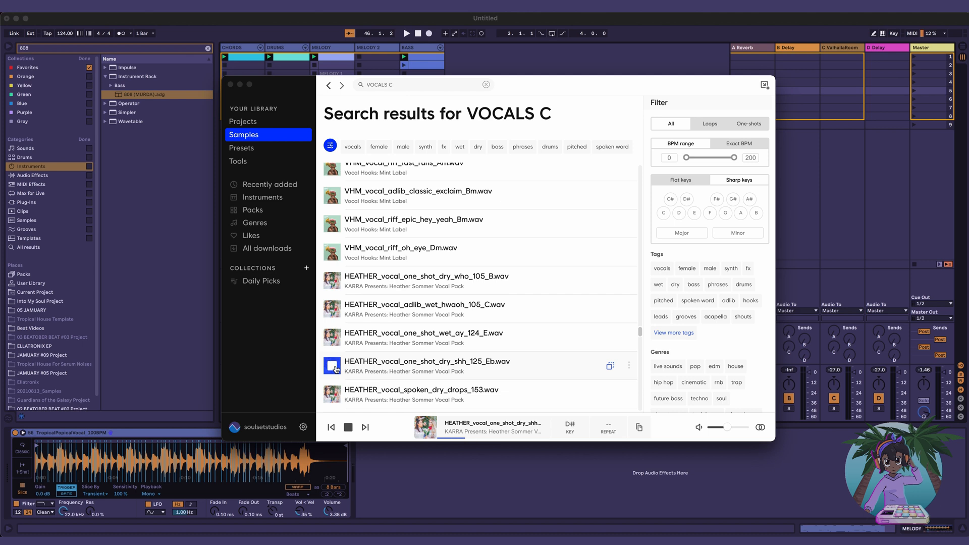
pyautogui.scroll(-3, 333, 367)
pyautogui.click(332, 331)
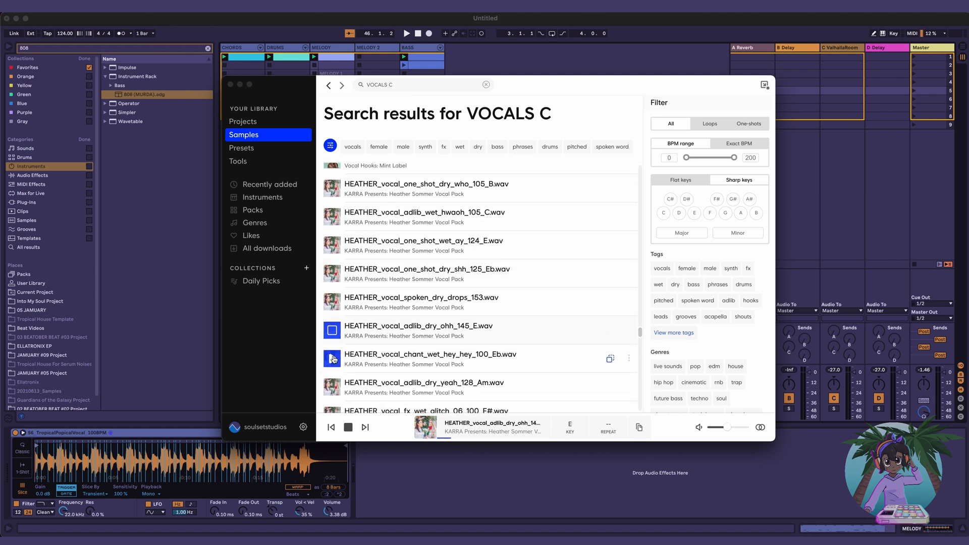
pyautogui.click(332, 358)
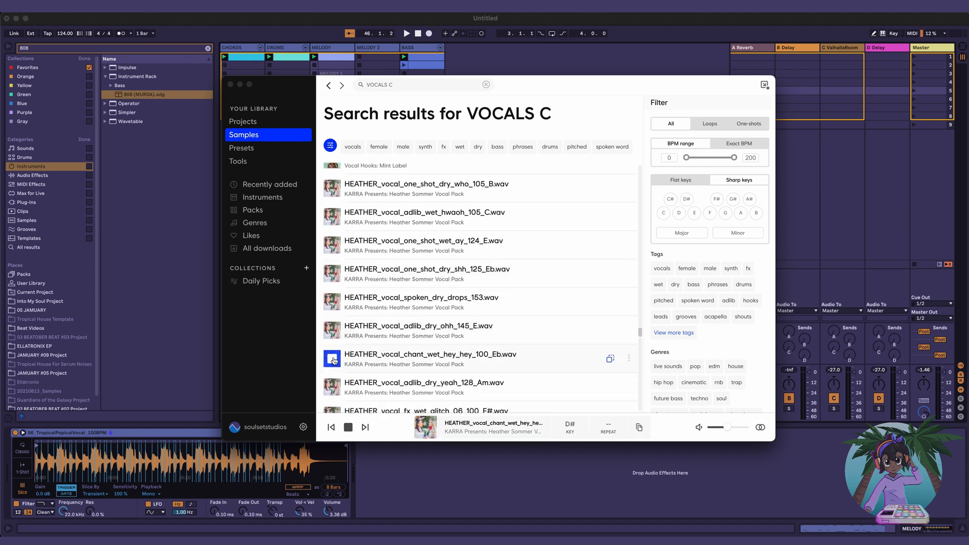
# Step: Audition Vocal_Shot__2_.wav from Female Vocal Cuts and VRB_Vocal_Shot_13_Dry_E.wav from Vocal RnB
pyautogui.scroll(-3, 333, 360)
pyautogui.scroll(-10, 333, 361)
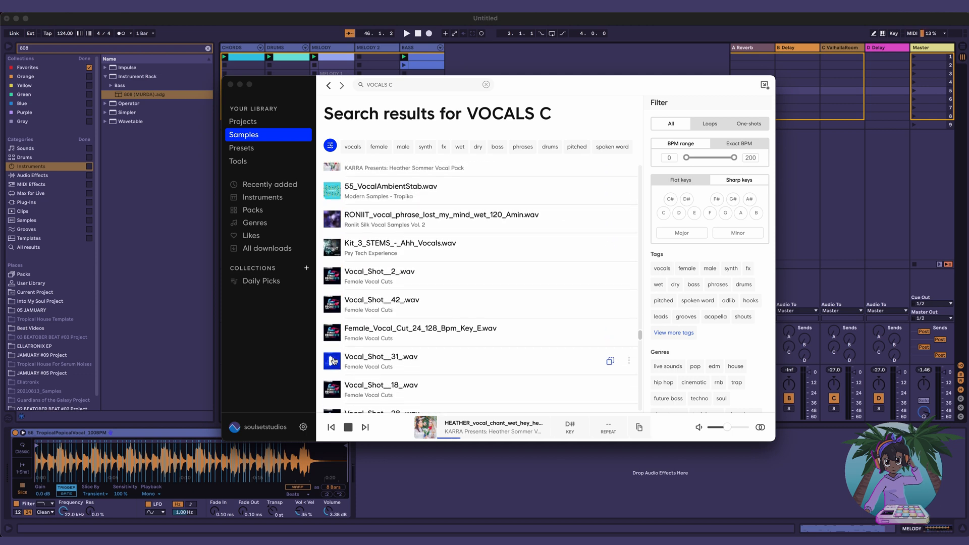
pyautogui.click(332, 267)
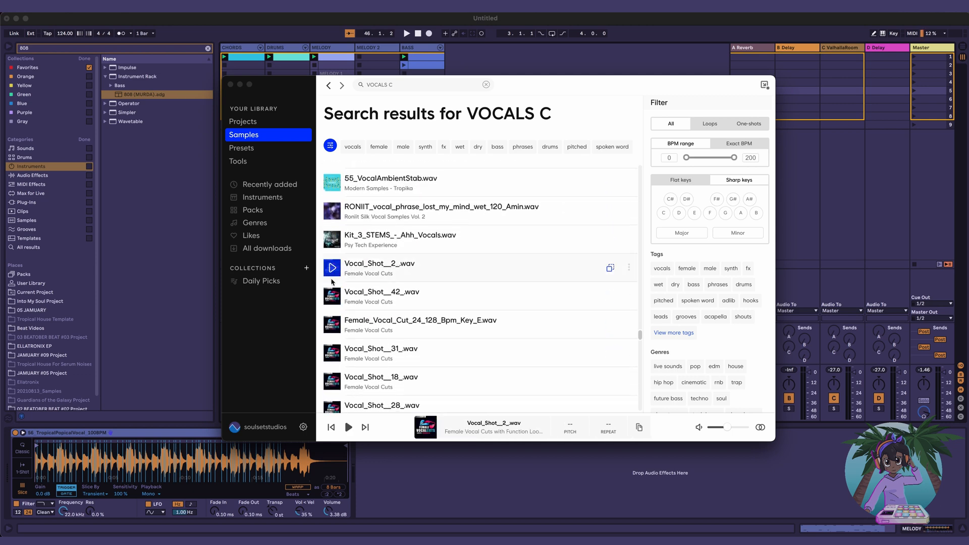
pyautogui.scroll(-8, 333, 303)
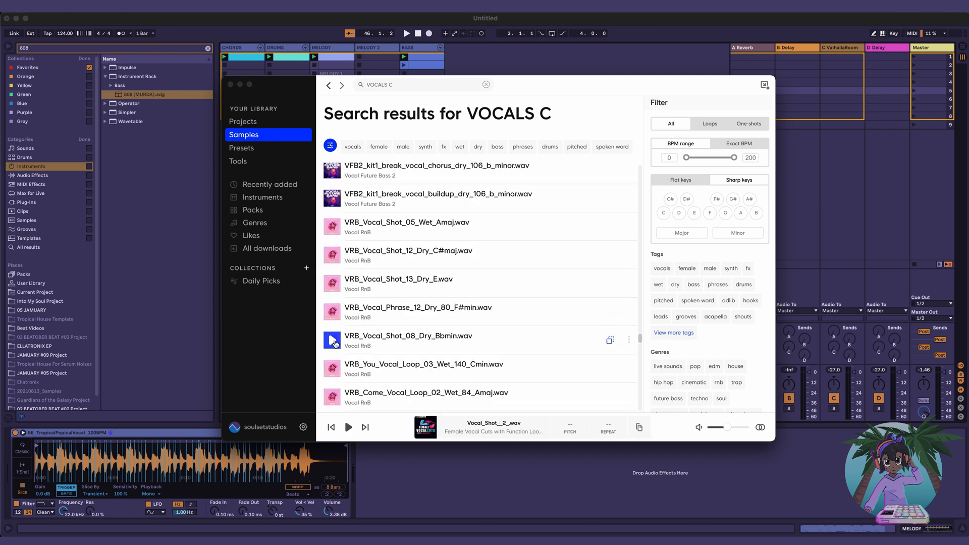
pyautogui.click(331, 284)
# Step: Audition ARCANDO_kit4_break_vocalshot_D__Maj.wav and look on through the Girl Crush K-Pop Vocals down to the Vocal RnB Vol. 2 samples
pyautogui.scroll(-3, 338, 317)
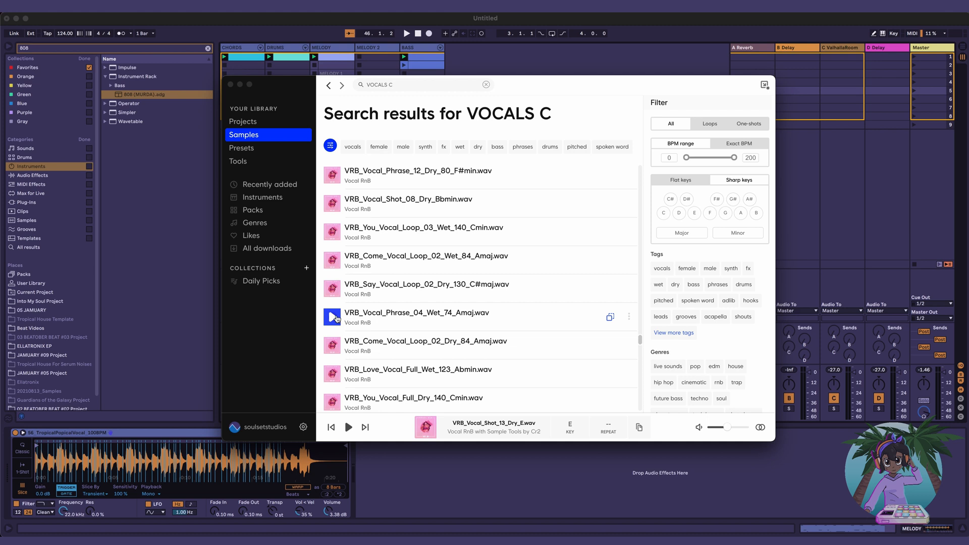
pyautogui.scroll(-10, 336, 318)
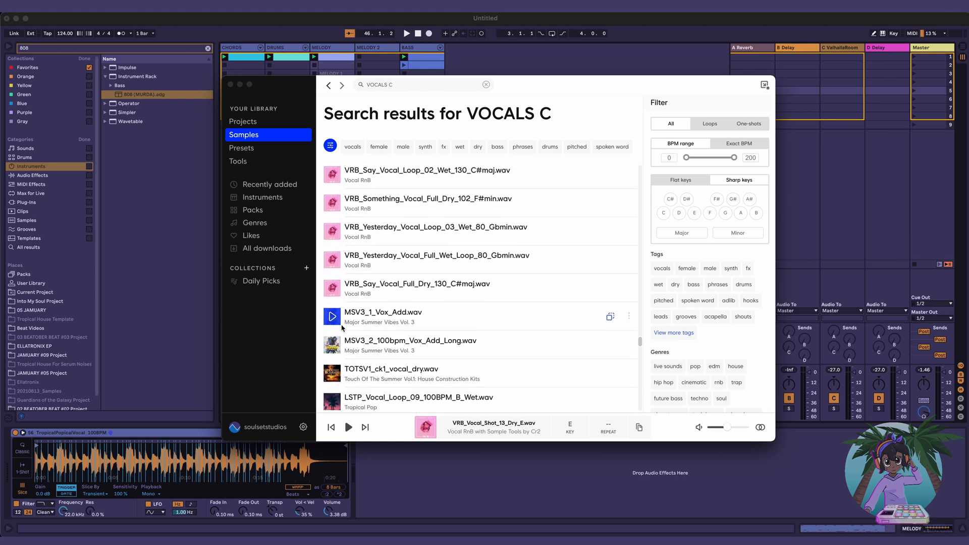
pyautogui.scroll(-5, 342, 327)
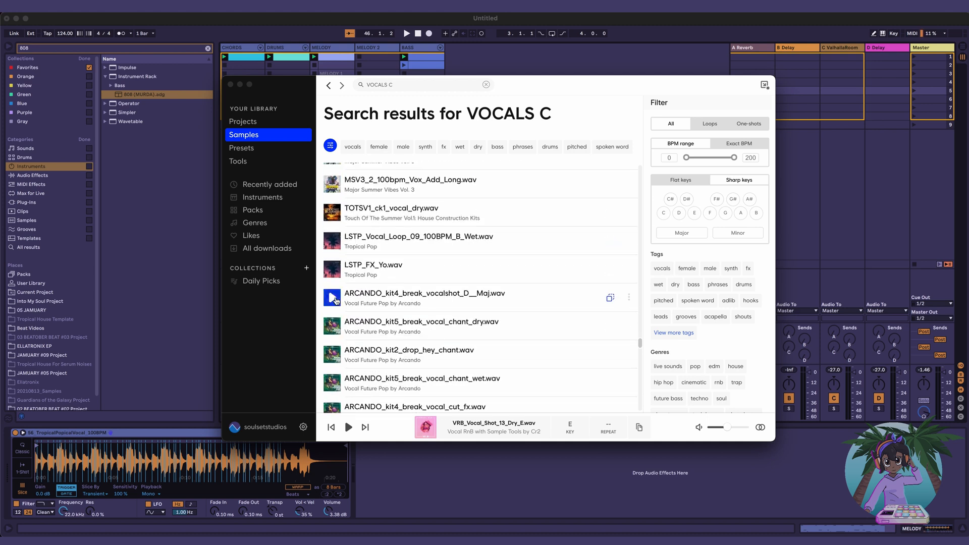
pyautogui.click(333, 298)
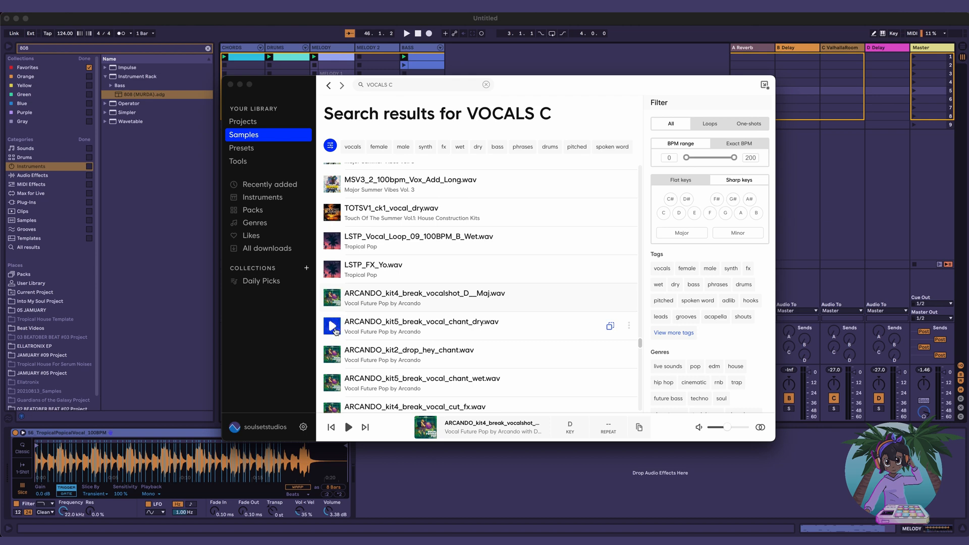
pyautogui.scroll(-10, 336, 327)
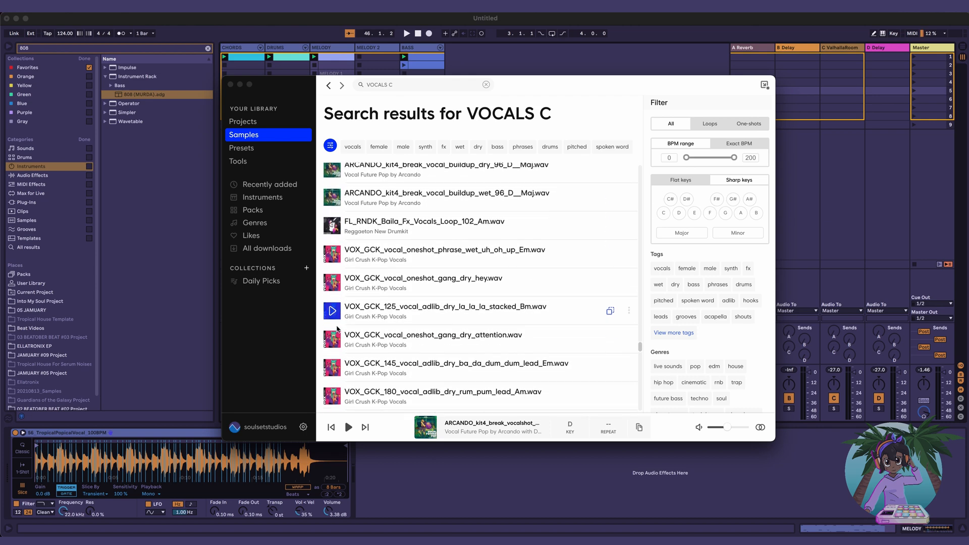
pyautogui.scroll(-3, 336, 328)
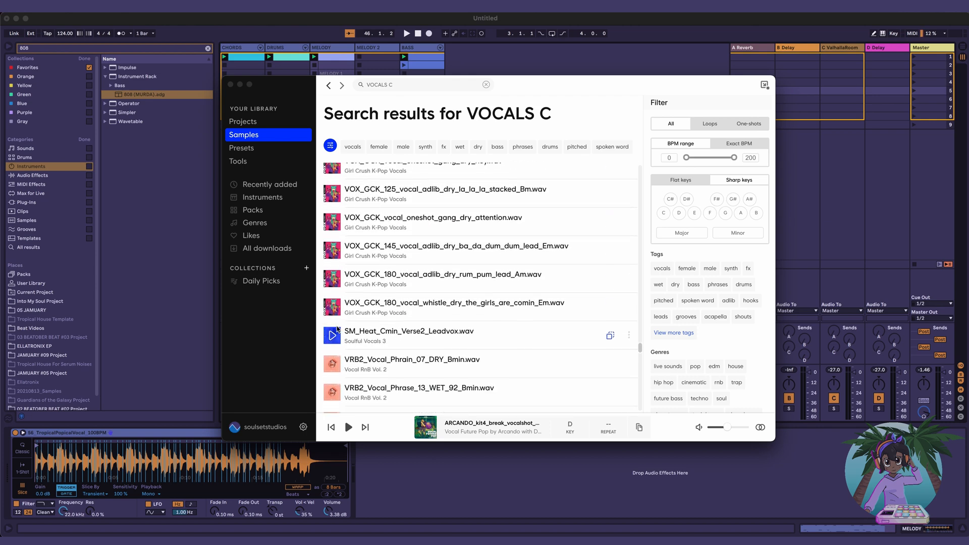
# Step: Return to the Heather Sommer Vocal Pack samples and replay HEATHER_vocal_adlib_wet_hwaoh_105_C.wav
pyautogui.scroll(-20, 337, 329)
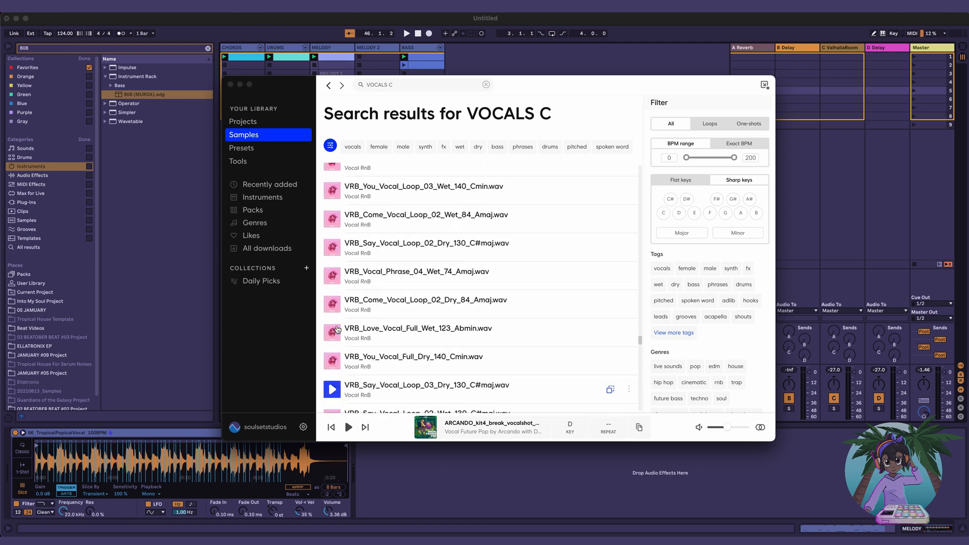
pyautogui.scroll(-20, 337, 329)
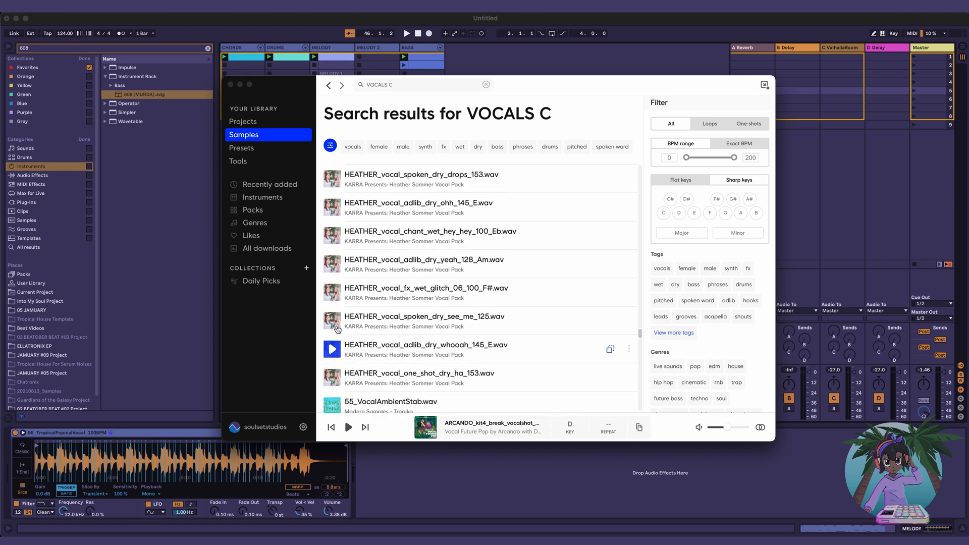
pyautogui.scroll(4, 363, 268)
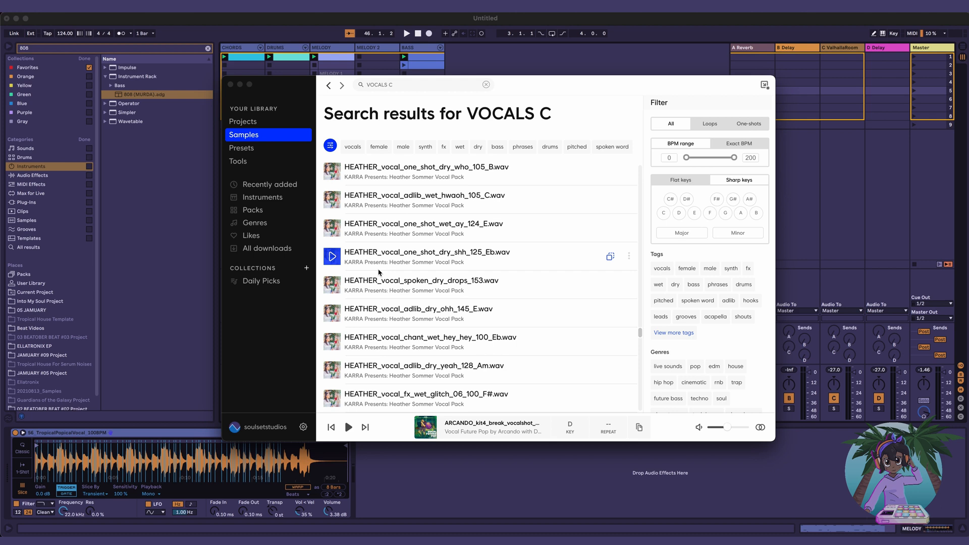
pyautogui.click(332, 260)
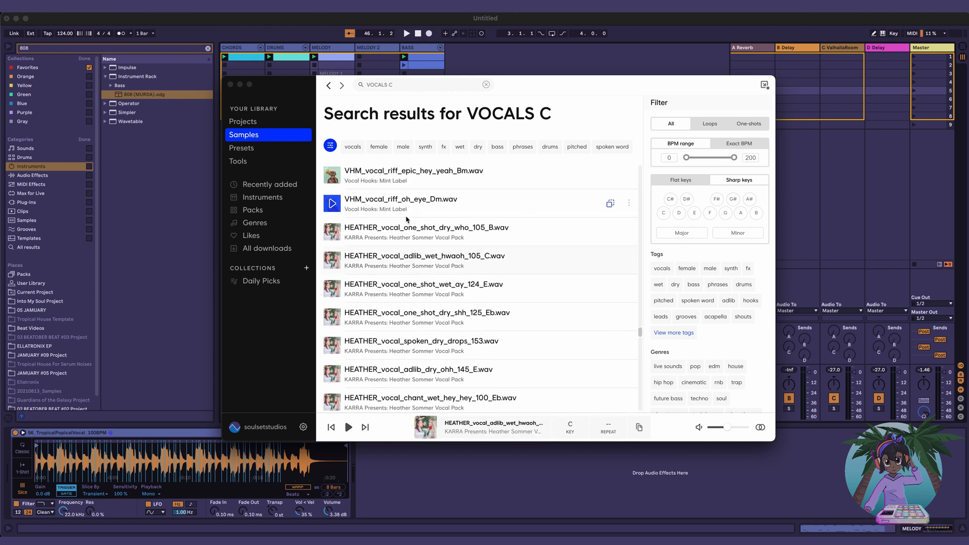
# Step: Try HEATHER_vocal_adlib_wet_hwaoh_105_C.wav in 1-Shot mode in the MELODY track's Simpler, and undo the mode change and sample replacement
pyautogui.moveTo(461, 259); pyautogui.dragTo(152, 468)
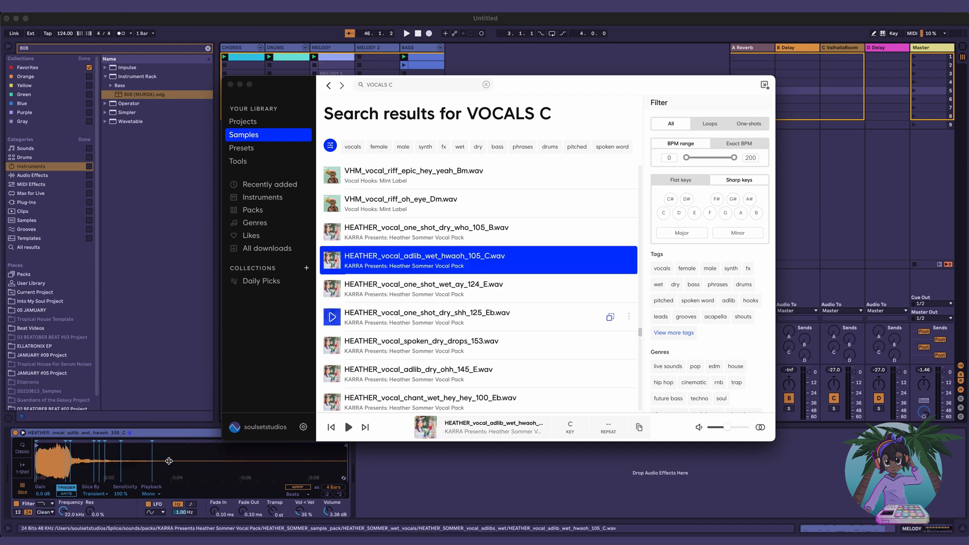
pyautogui.click(169, 462)
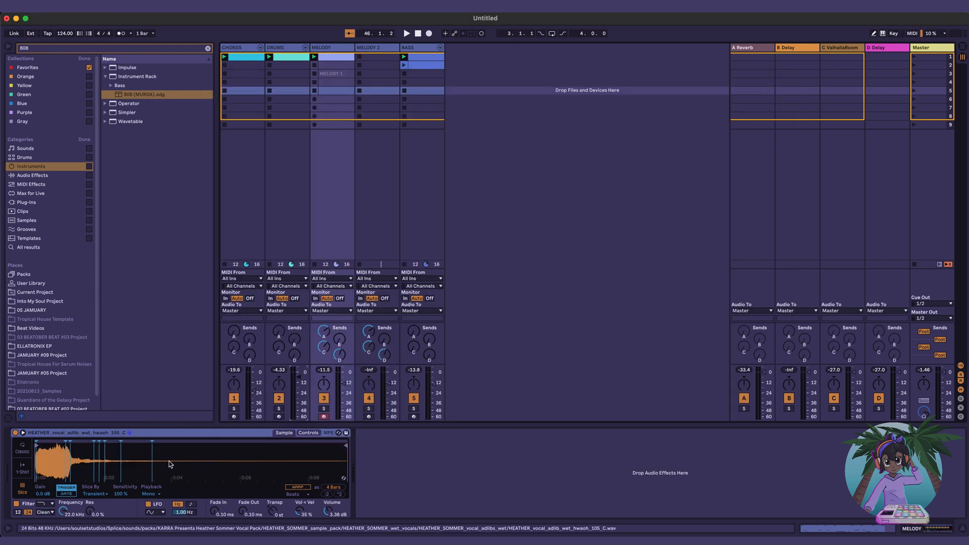
pyautogui.click(22, 468)
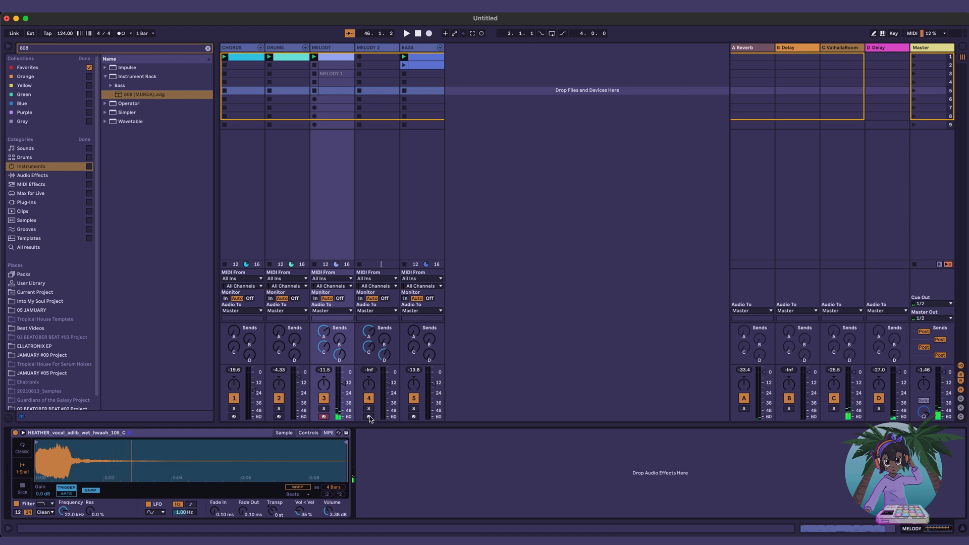
pyautogui.press('space')
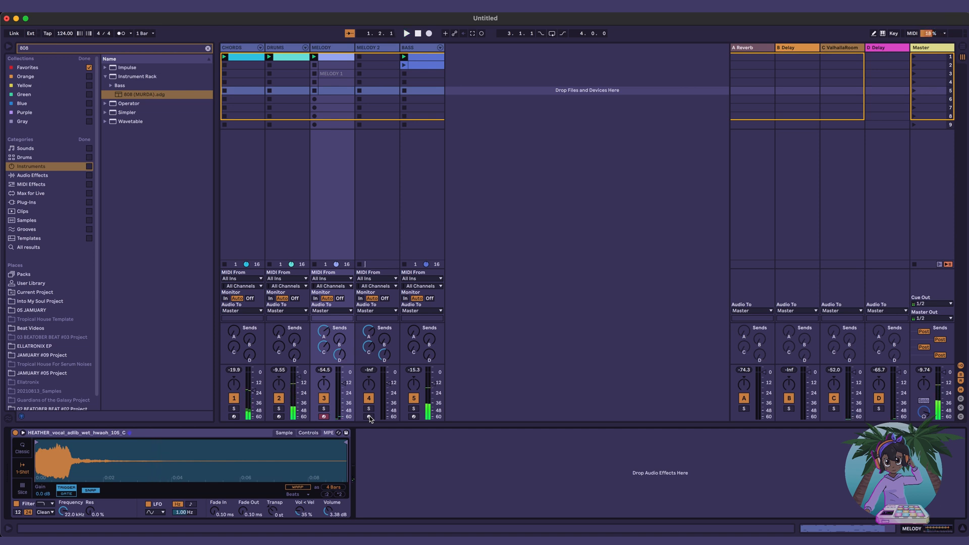
pyautogui.press('super+z')
pyautogui.press('super+z')
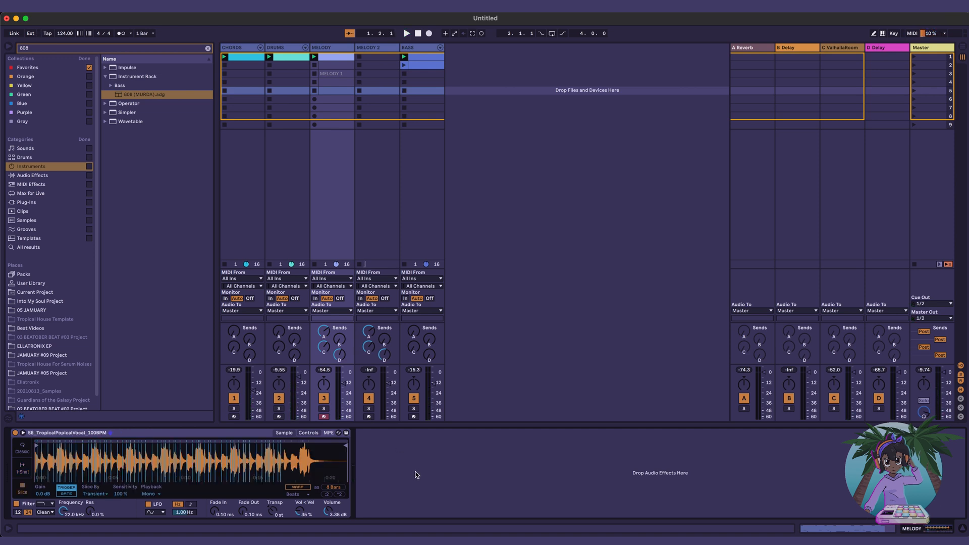
# Step: Load HEATHER_vocal_adlib_wet_hwaoh_105_C.wav from Splice into the MELODY 2 track's Simpler and play it with the beat
pyautogui.click(378, 48)
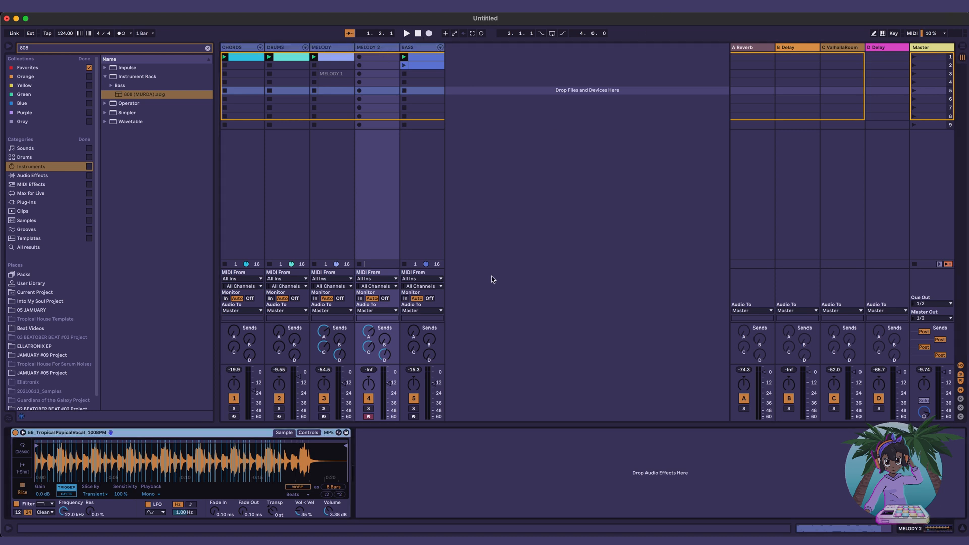
pyautogui.click(508, 290)
pyautogui.click(372, 47)
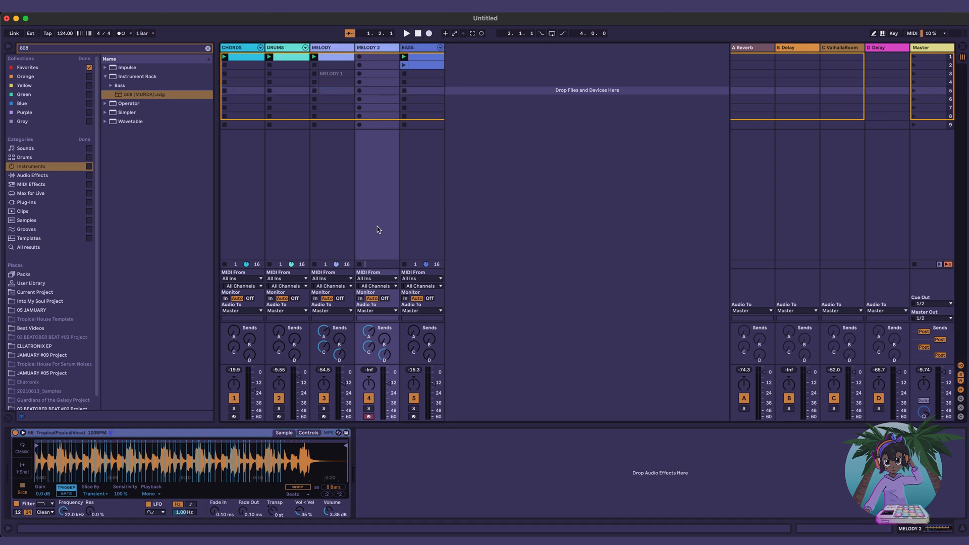
pyautogui.click(379, 48)
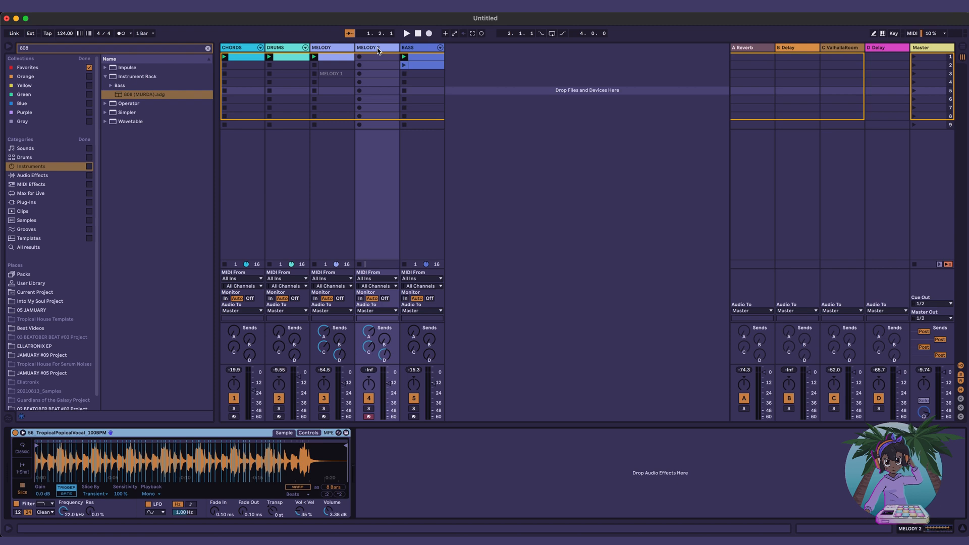
pyautogui.press('super+Tab')
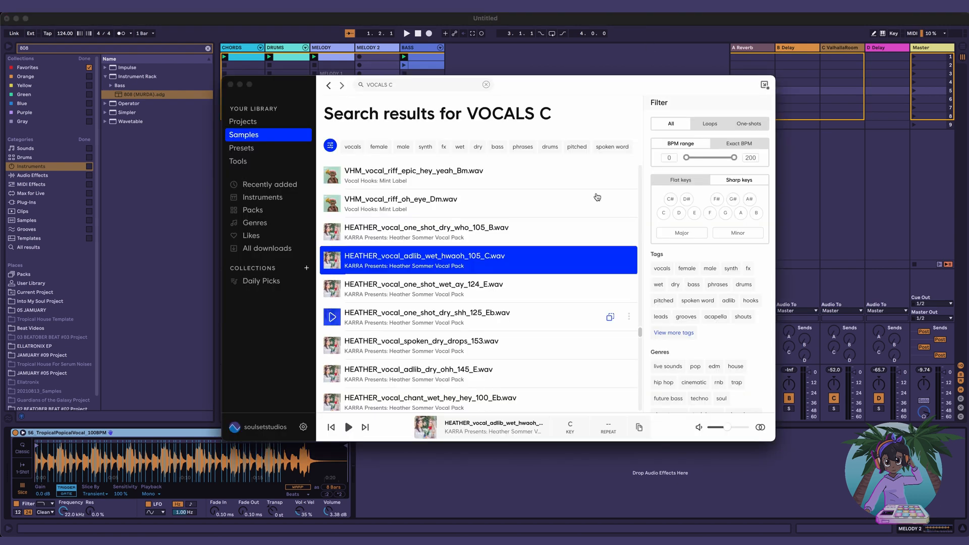
pyautogui.moveTo(438, 260); pyautogui.dragTo(199, 470)
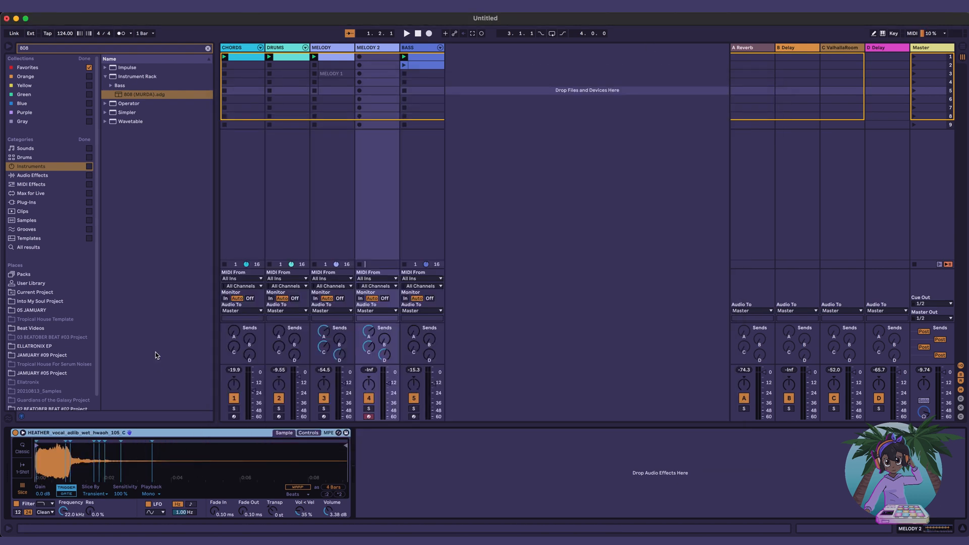
pyautogui.click(155, 355)
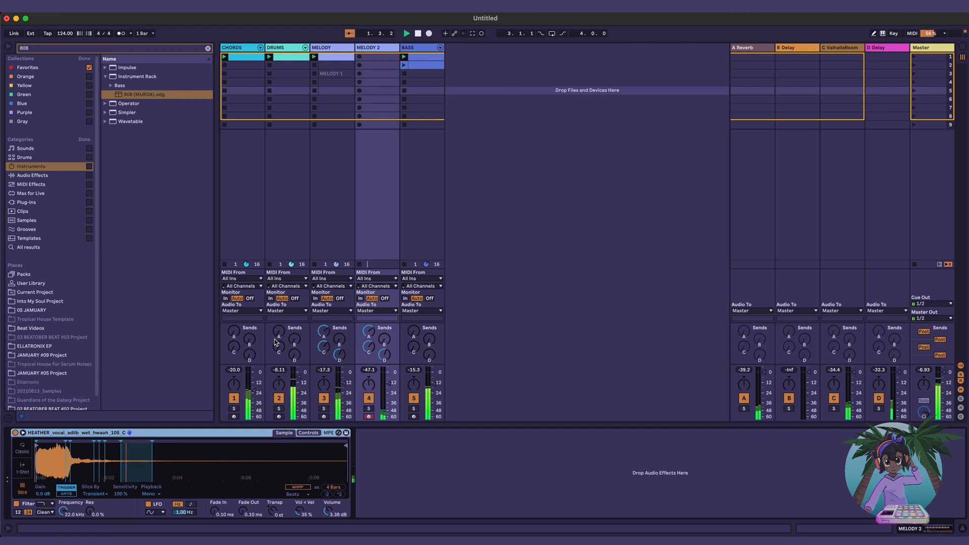
# Step: Try HEATHER_vocal_adlib_wet_hwaoh_105_C in 1-Shot mode in MELODY 2's Simpler over the beat and stop playback
pyautogui.click(23, 470)
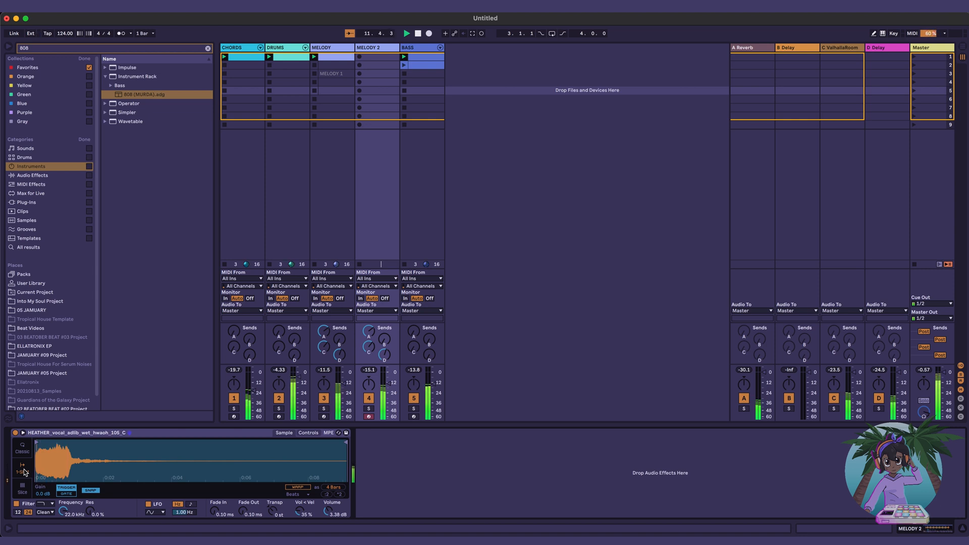
pyautogui.press('space')
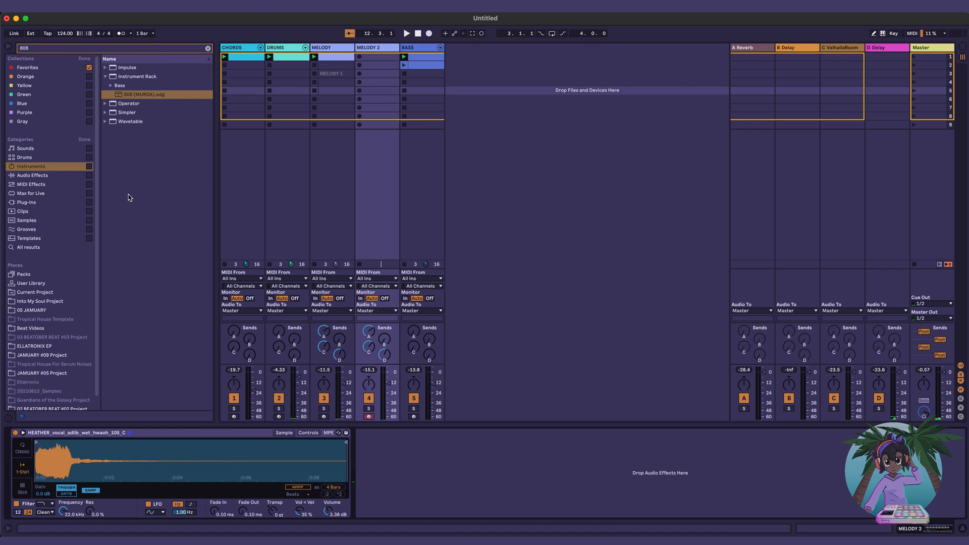
# Step: Clear the instrument search, try Tropical Flute.adg on the MELODY 2 track, and replace it with Whistle Flute.adg
pyautogui.click(207, 48)
pyautogui.scroll(-10, 174, 237)
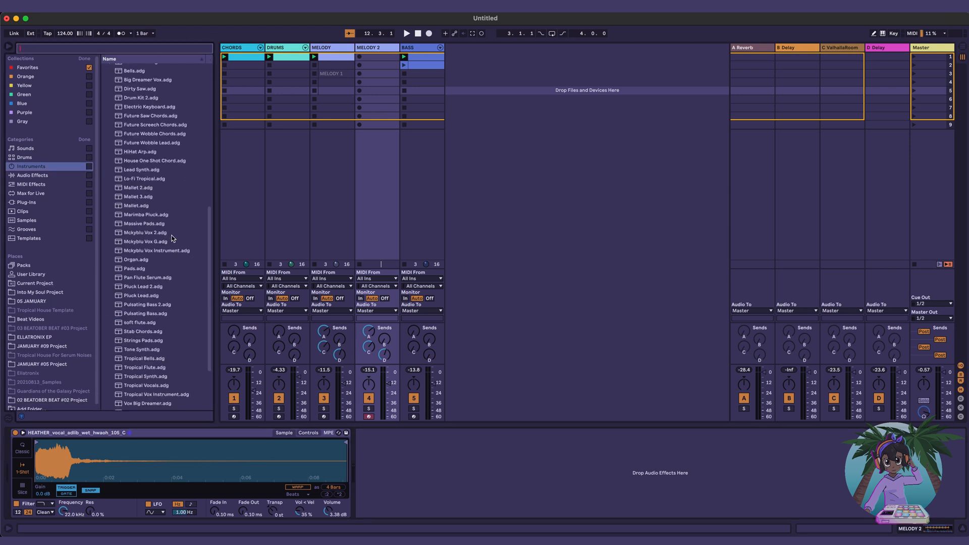
pyautogui.scroll(-3, 173, 239)
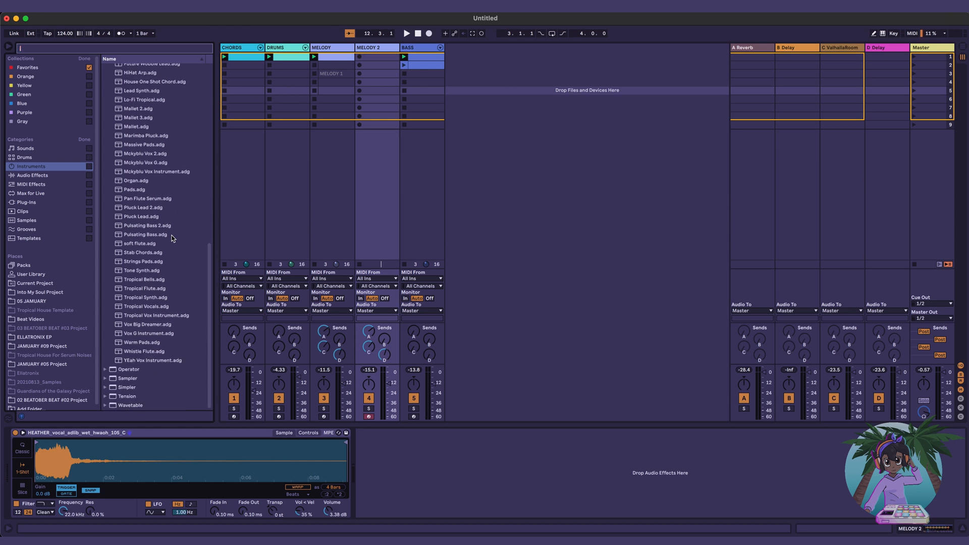
pyautogui.doubleClick(141, 288)
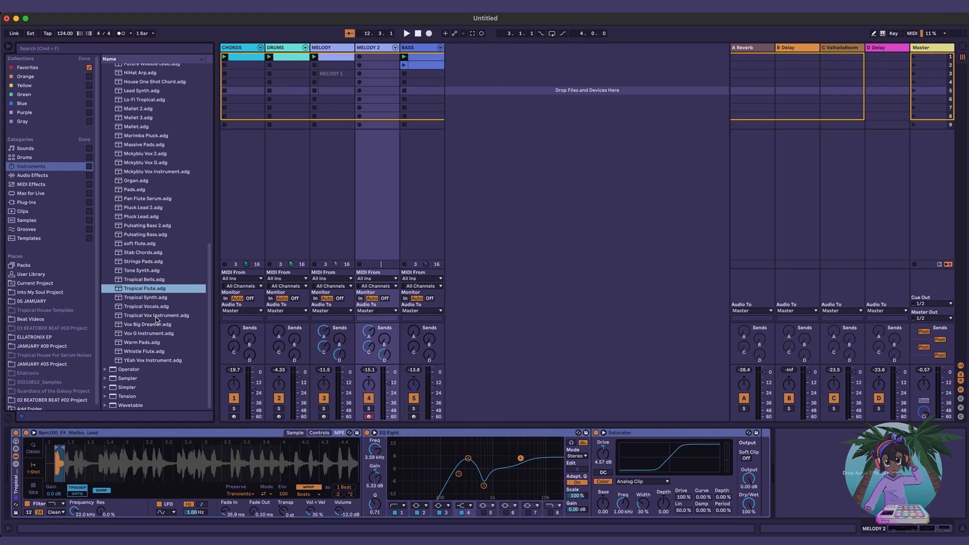
pyautogui.click(153, 351)
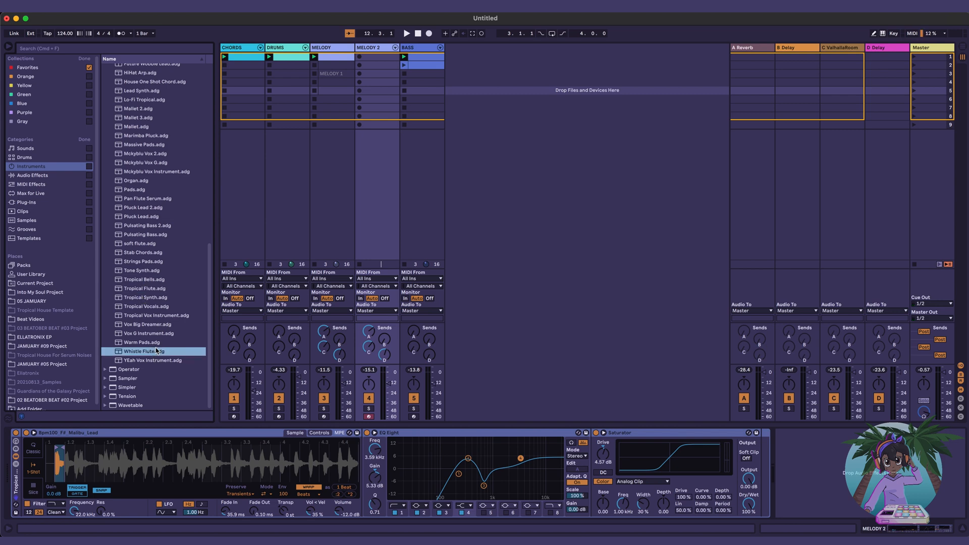
pyautogui.doubleClick(153, 351)
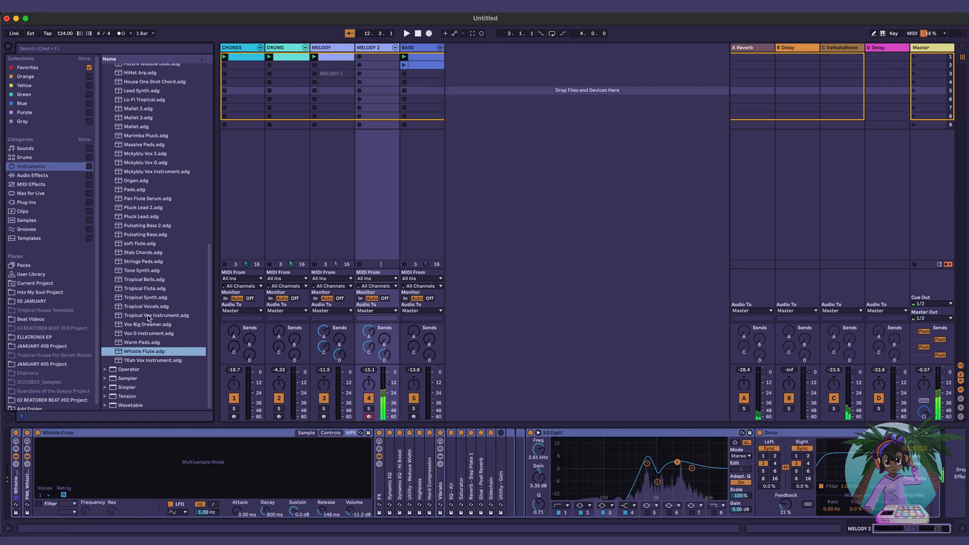
# Step: Play the Whistle Flute over the beat and check MELODY 2's send levels to the reverb and delay returns
pyautogui.press('space')
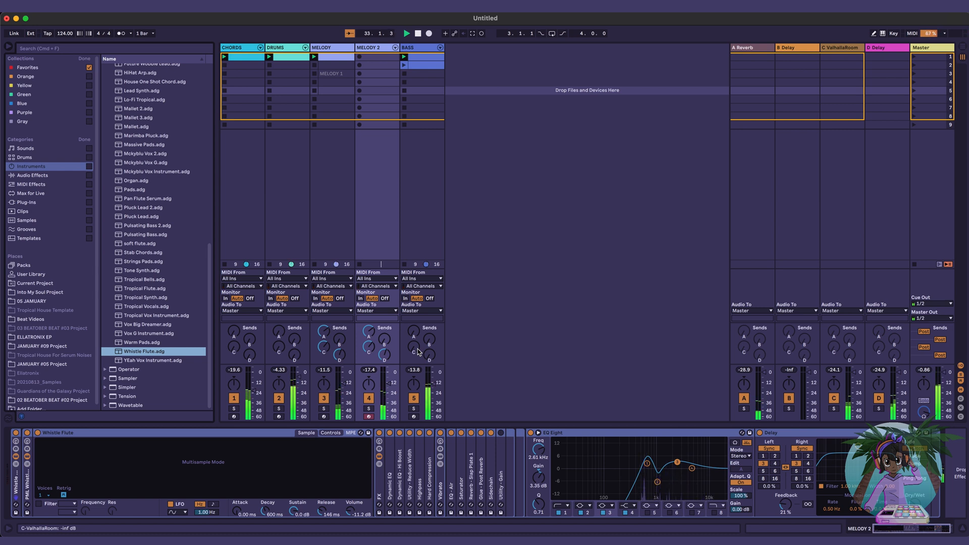
pyautogui.click(434, 388)
pyautogui.moveTo(434, 385); pyautogui.dragTo(389, 377)
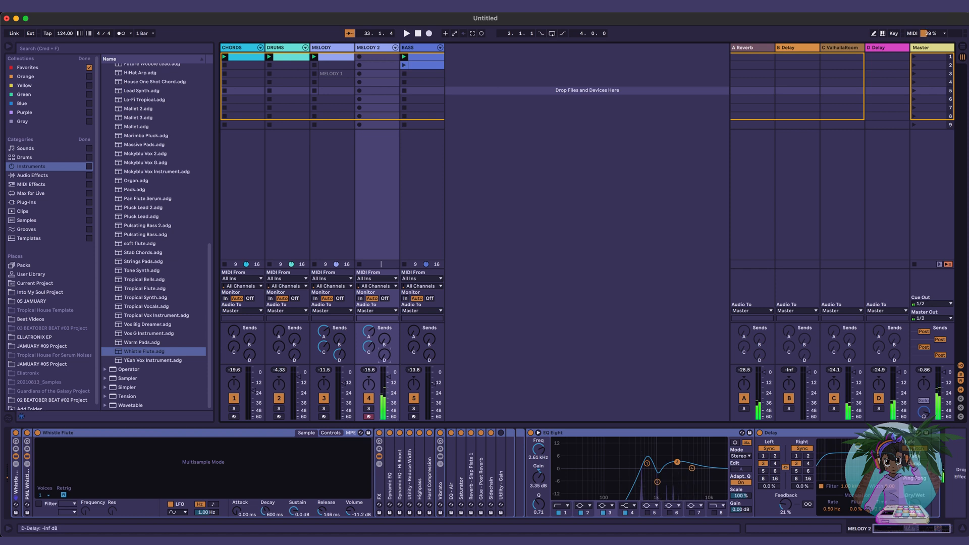
pyautogui.moveTo(385, 355); pyautogui.dragTo(385, 343)
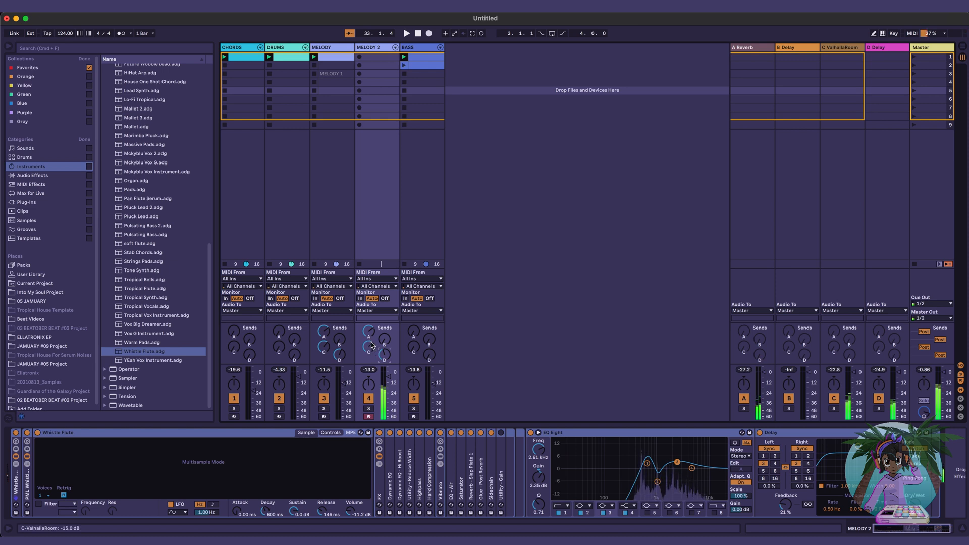
# Step: Play a Whistle Flute melody over the beat and capture the performance as a MIDI clip on MELODY 2
pyautogui.press('space')
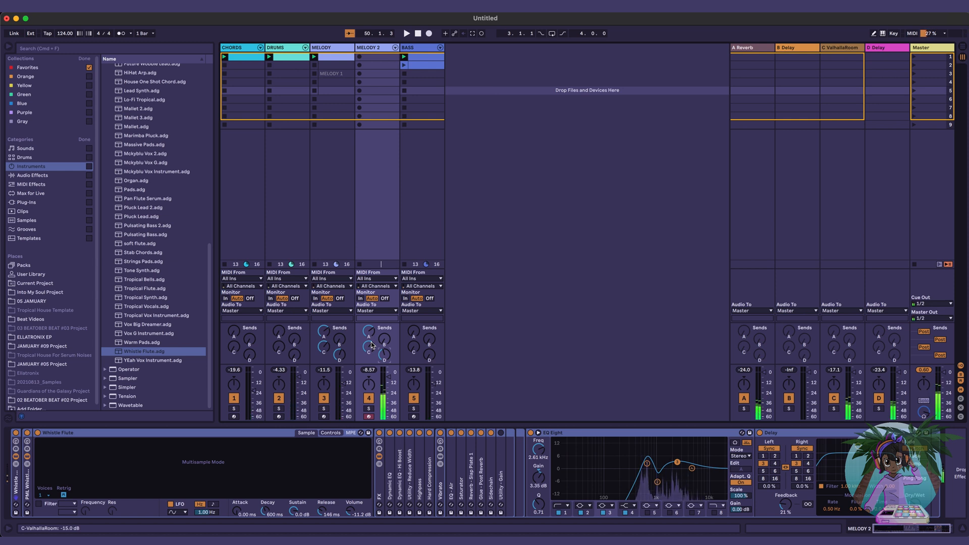
pyautogui.press('space')
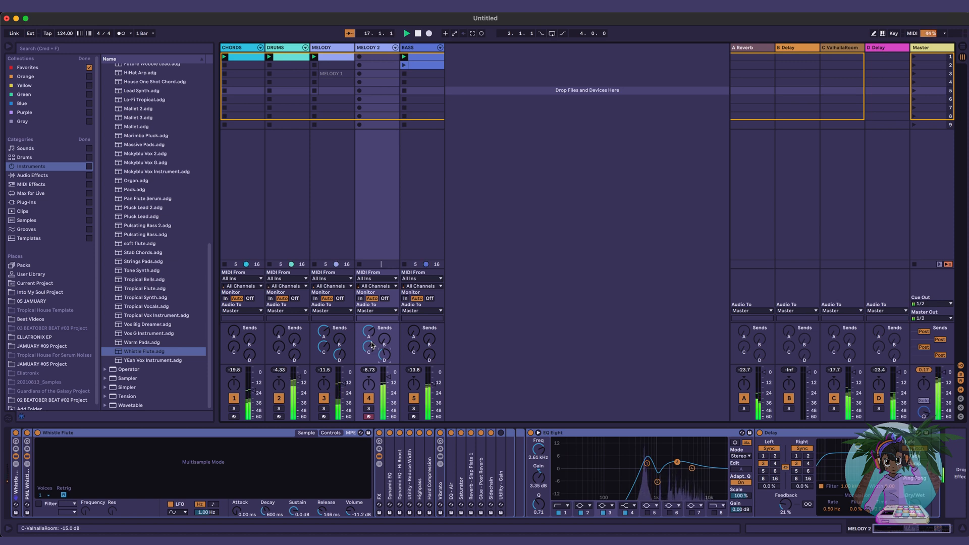
pyautogui.click(473, 34)
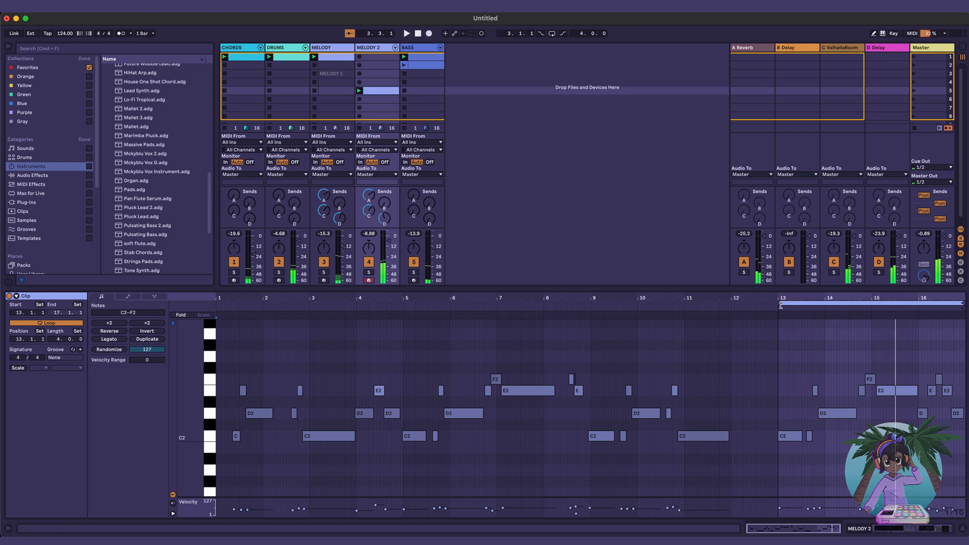
# Step: Extend the captured clip's loop to eight bars starting at bar 9 and play it with the beat
pyautogui.moveTo(779, 324)
pyautogui.mouseDown()
pyautogui.moveTo(567, 325)
pyautogui.moveTo(592, 324)
pyautogui.mouseUp()
pyautogui.press('space')
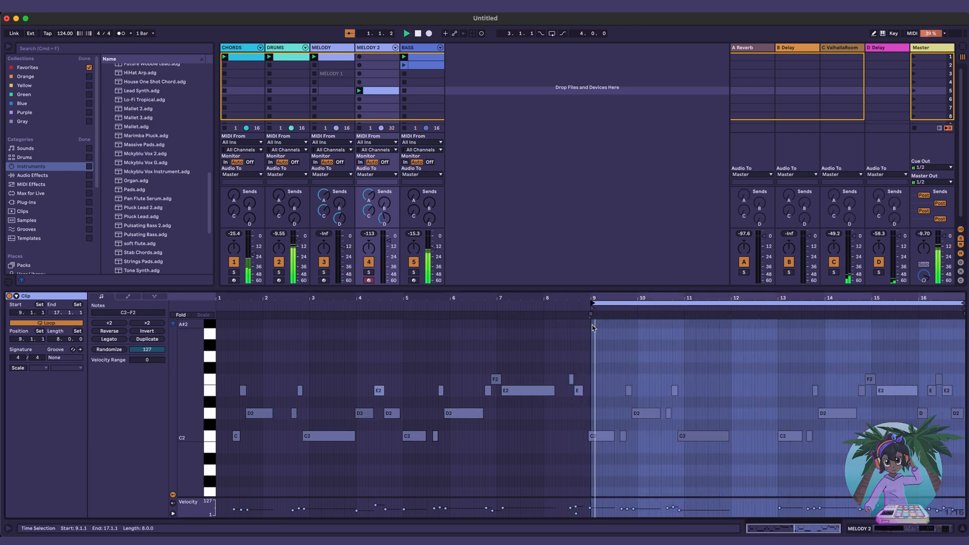
# Step: Quantize all notes of the captured melody and shift the C2 note near bar 9 to start at 9.1.1
pyautogui.click(622, 358)
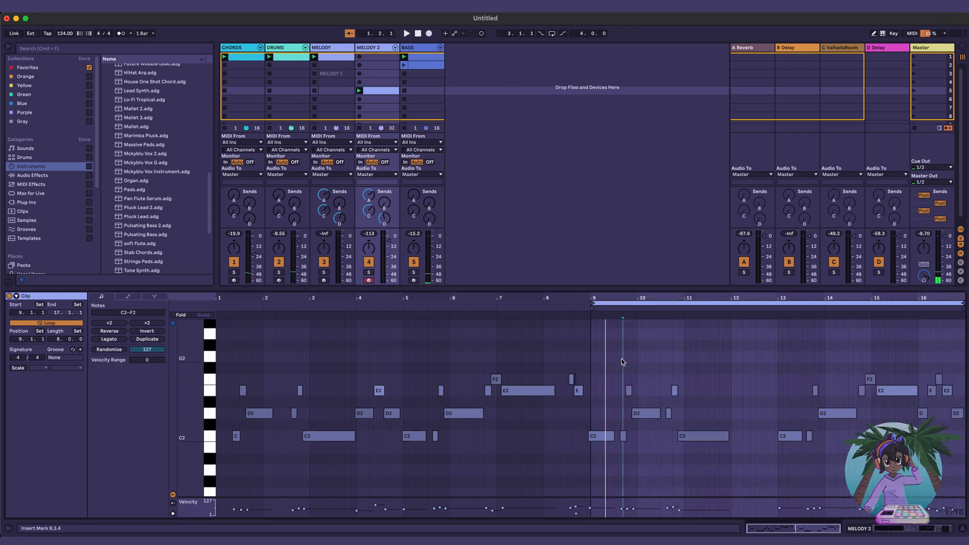
pyautogui.press('super+a')
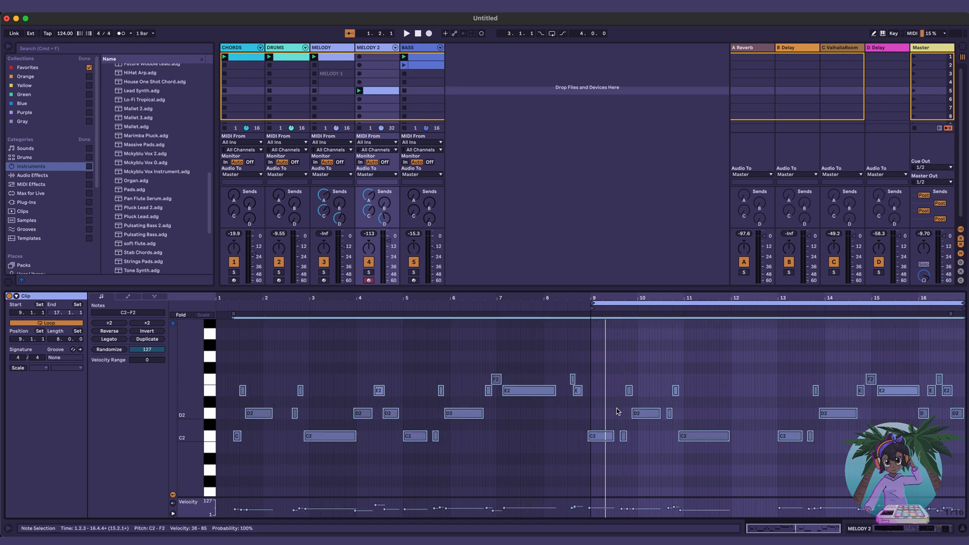
pyautogui.click(602, 436)
pyautogui.press('Right')
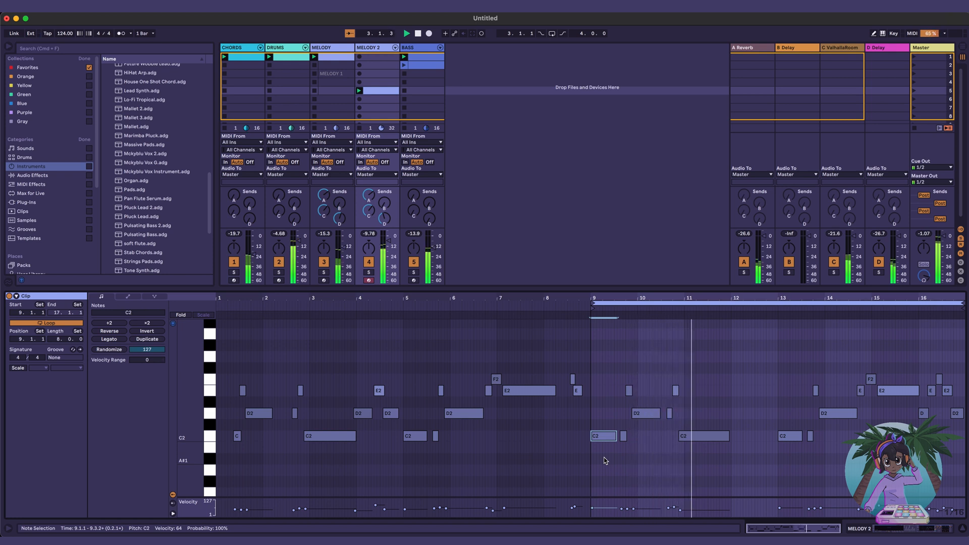
# Step: Copy all notes of the captured clip and insert an empty MIDI clip in MELODY 2's first slot
pyautogui.press('super+a')
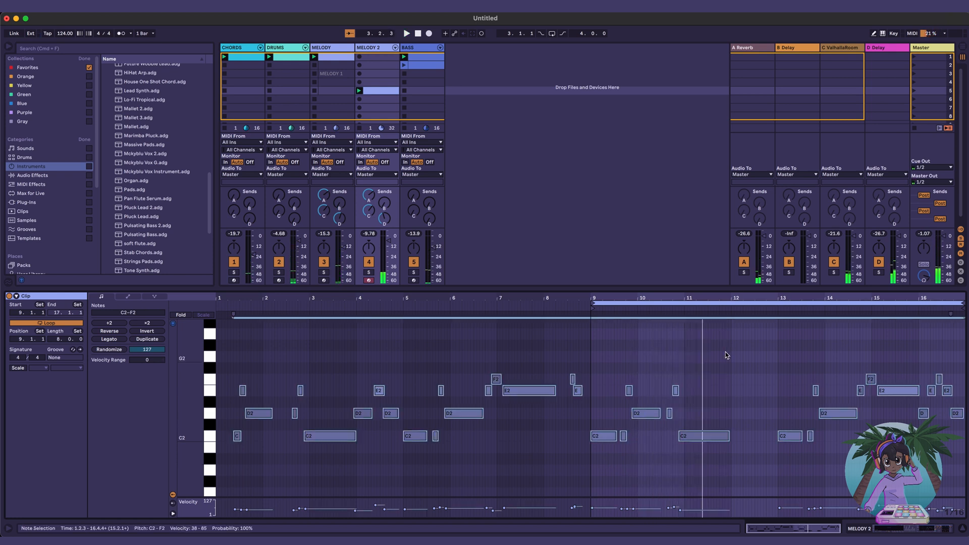
pyautogui.click(375, 60)
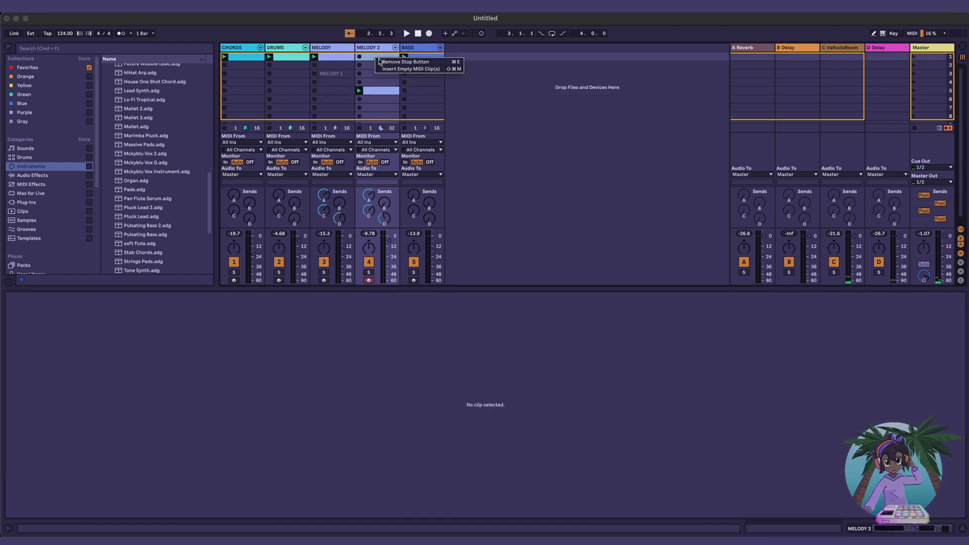
pyautogui.doubleClick(375, 61)
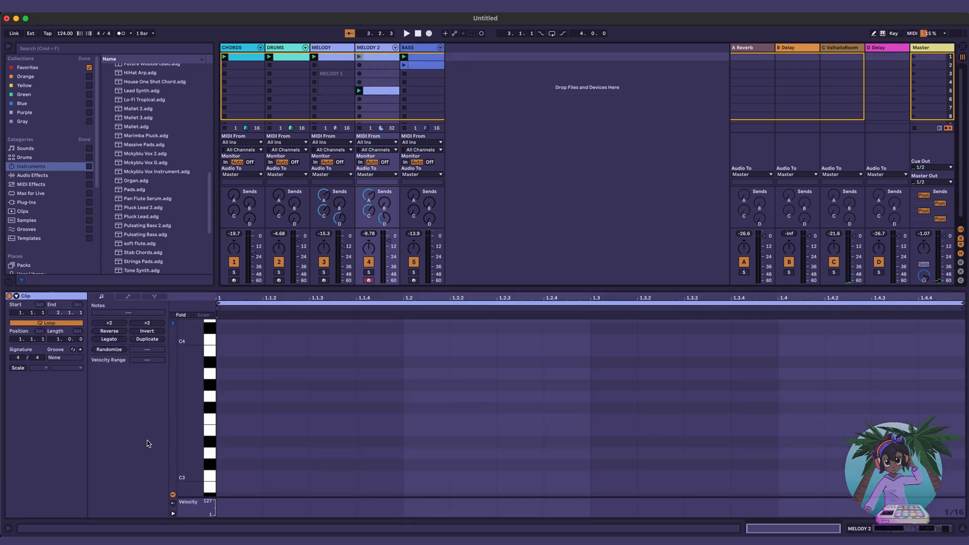
# Step: Try a loop length of 4 bars in the new clip, paste the copied melody at its start, and delete the notes
pyautogui.click(59, 341)
pyautogui.write('4')
pyautogui.press('Return')
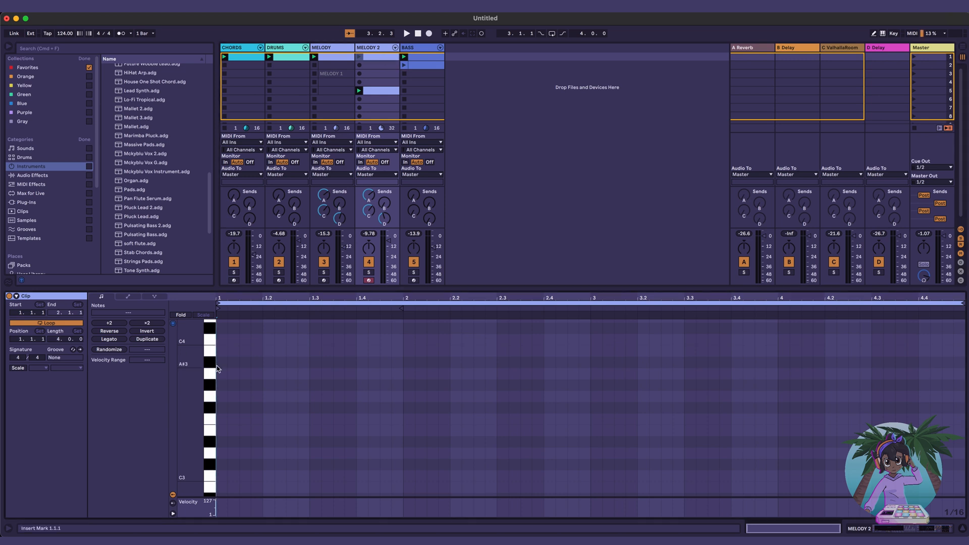
pyautogui.press('b')
pyautogui.press('b')
pyautogui.press('super+v')
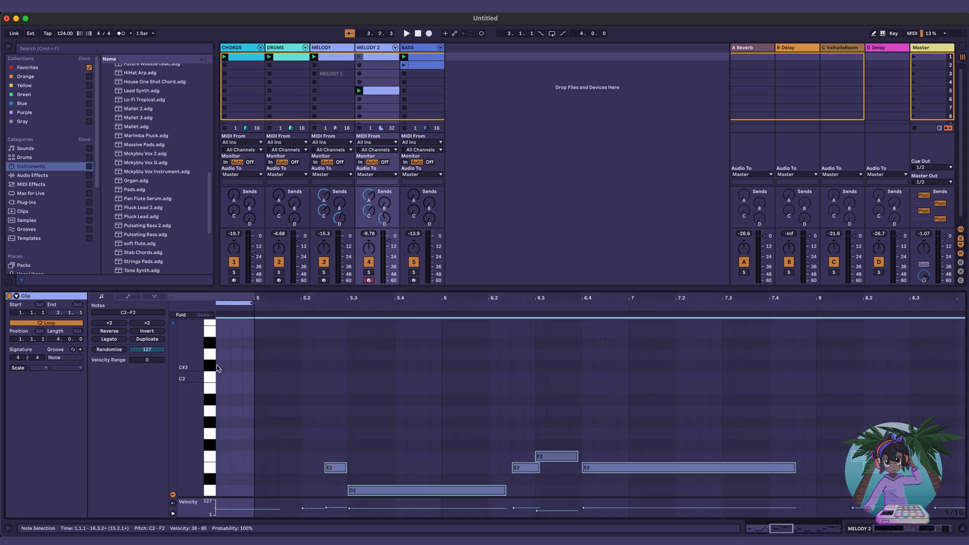
pyautogui.hscroll(-10, 298, 389)
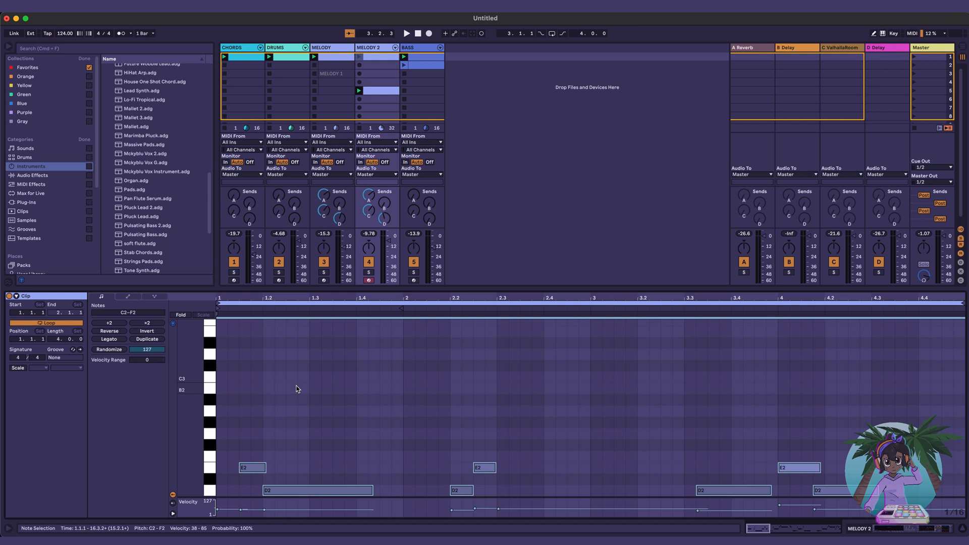
pyautogui.press('Delete')
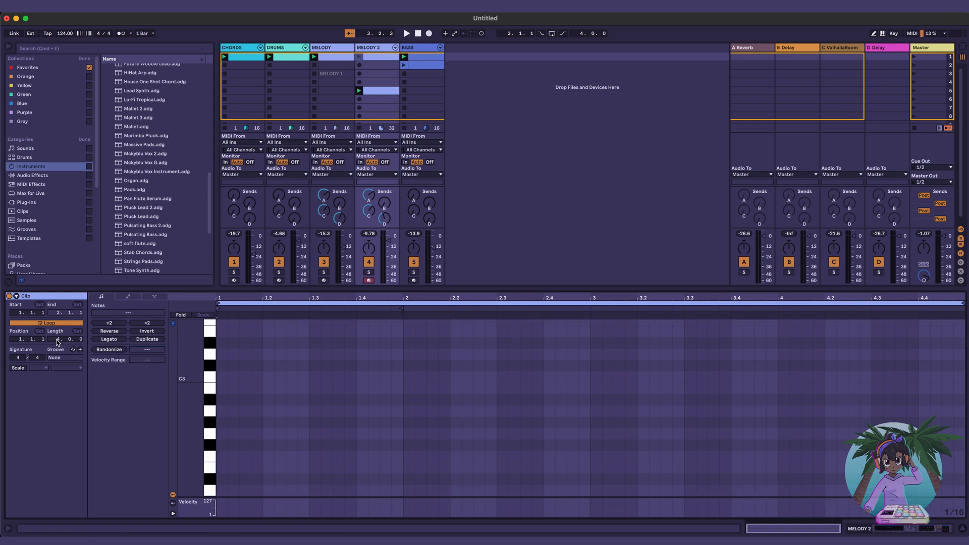
# Step: Set the new clip's loop length to 8 bars and paste the copied melody notes at its start
pyautogui.press('Return')
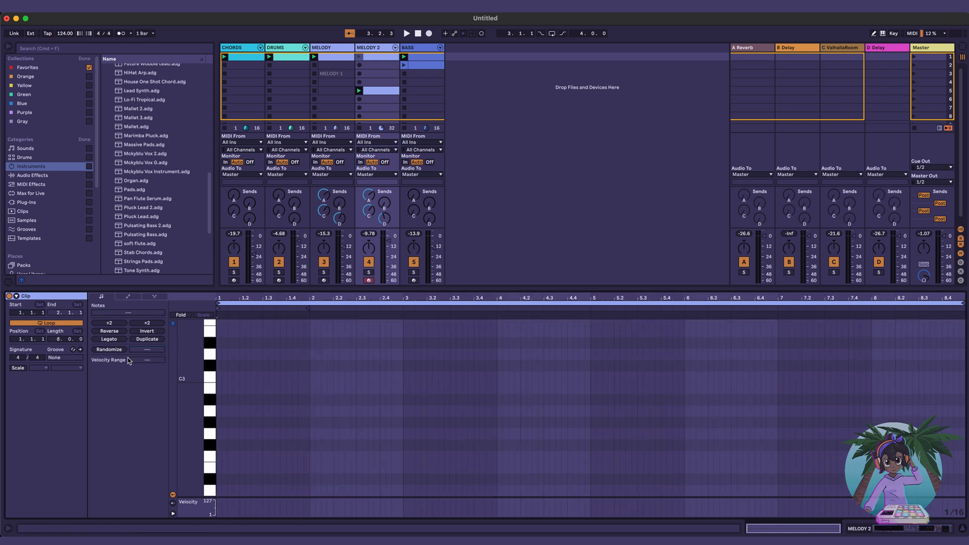
pyautogui.click(217, 371)
pyautogui.press('super+v')
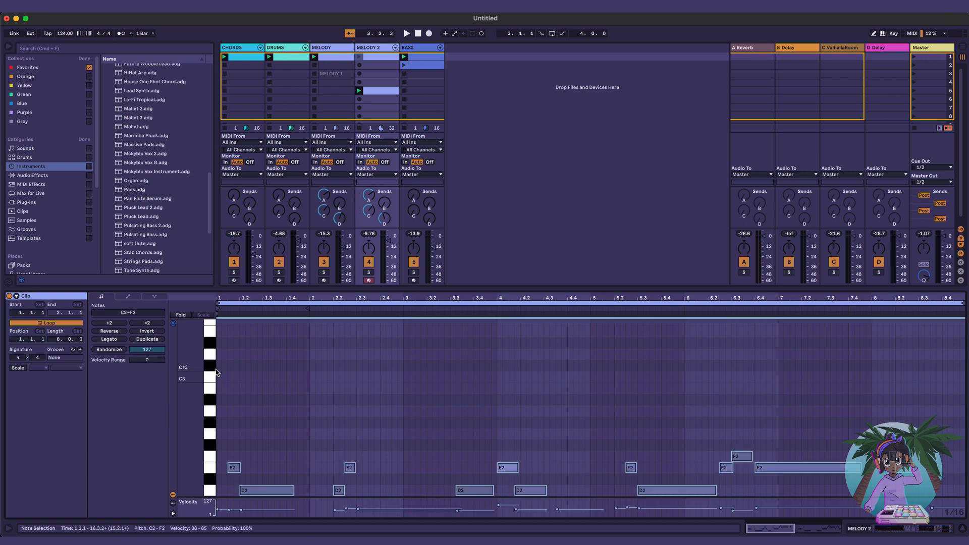
# Step: Play the beat and check the pasted melody notes against the new clip's eight-bar loop
pyautogui.press('space')
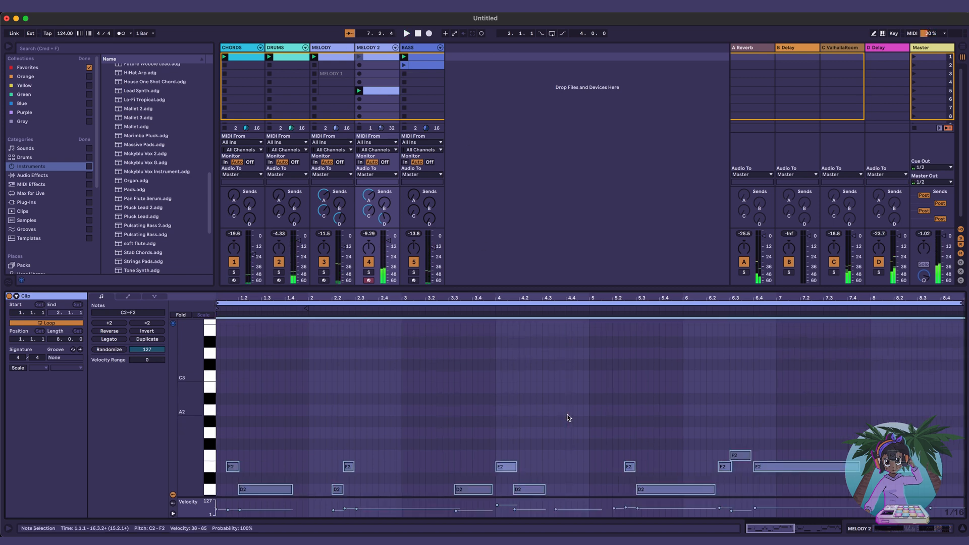
pyautogui.scroll(-5, 568, 414)
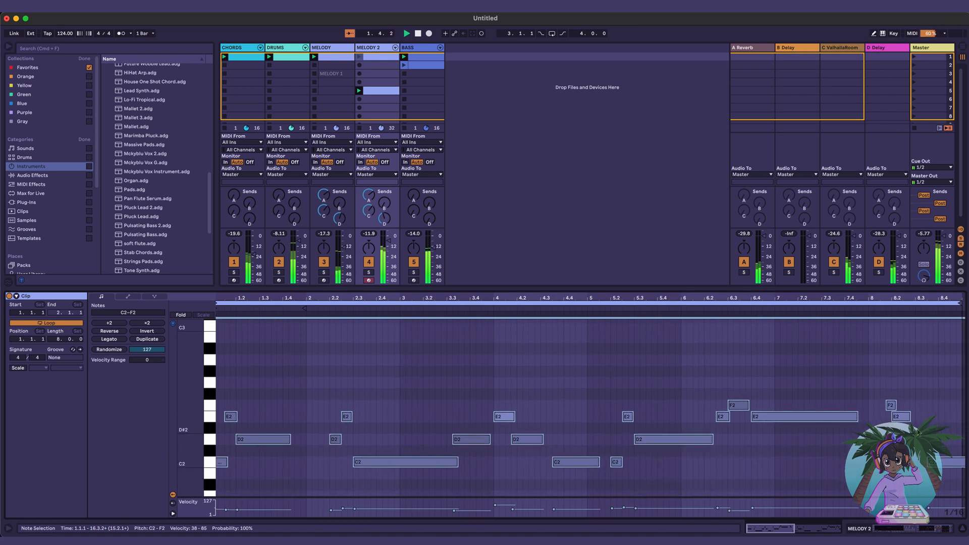
pyautogui.hscroll(1, 919, 432)
pyautogui.press('space')
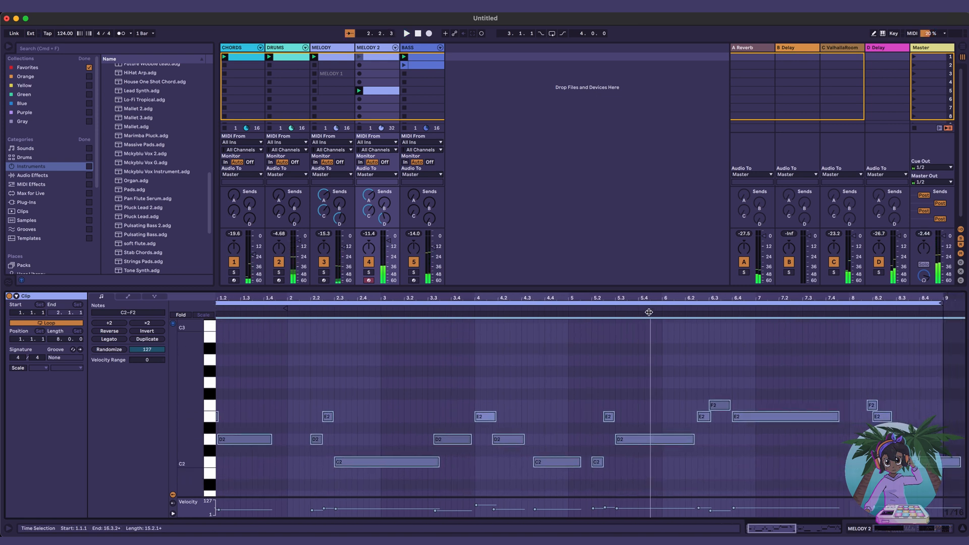
pyautogui.click(685, 310)
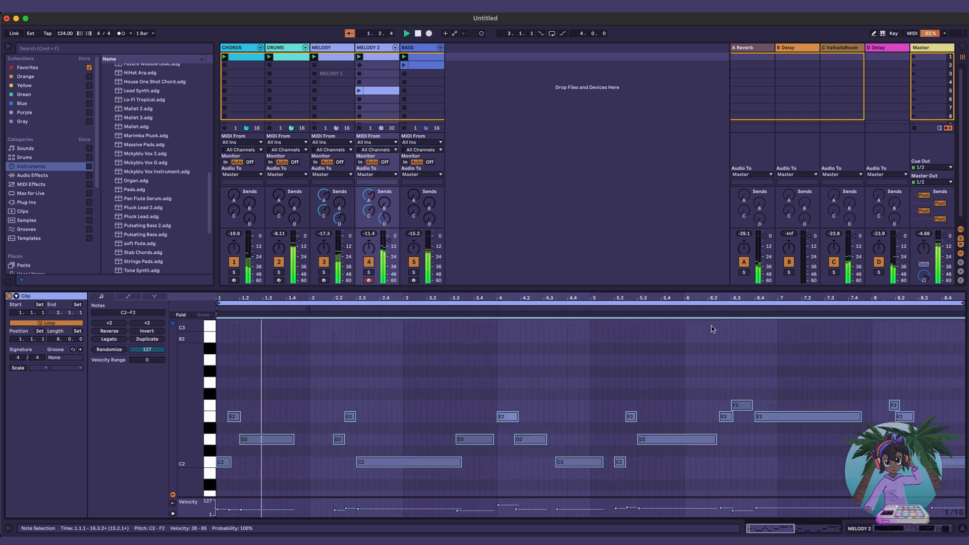
pyautogui.moveTo(692, 297); pyautogui.dragTo(693, 256)
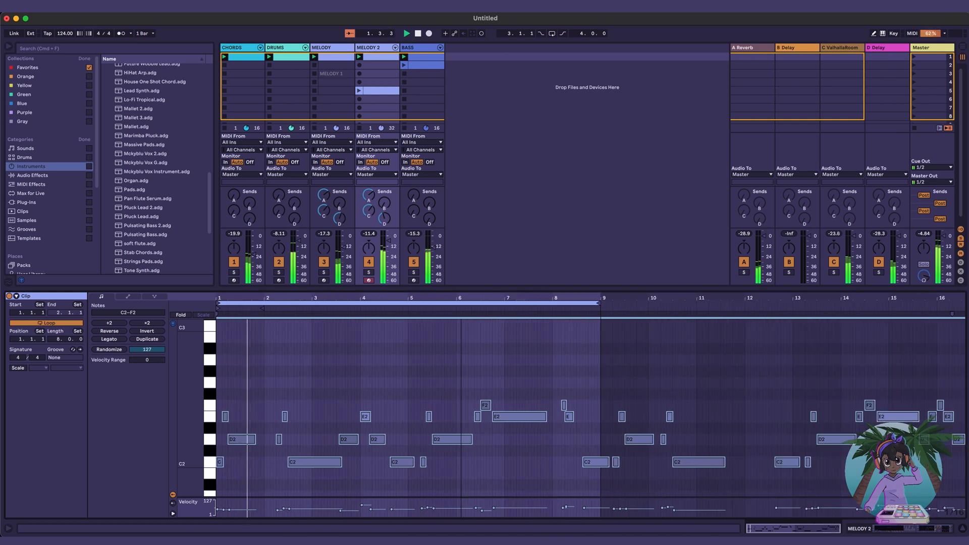
pyautogui.press('space')
# Step: Select the eight-bar loop, launch the clip in MELODY 2's first slot, and replay it with all notes selected
pyautogui.click(369, 304)
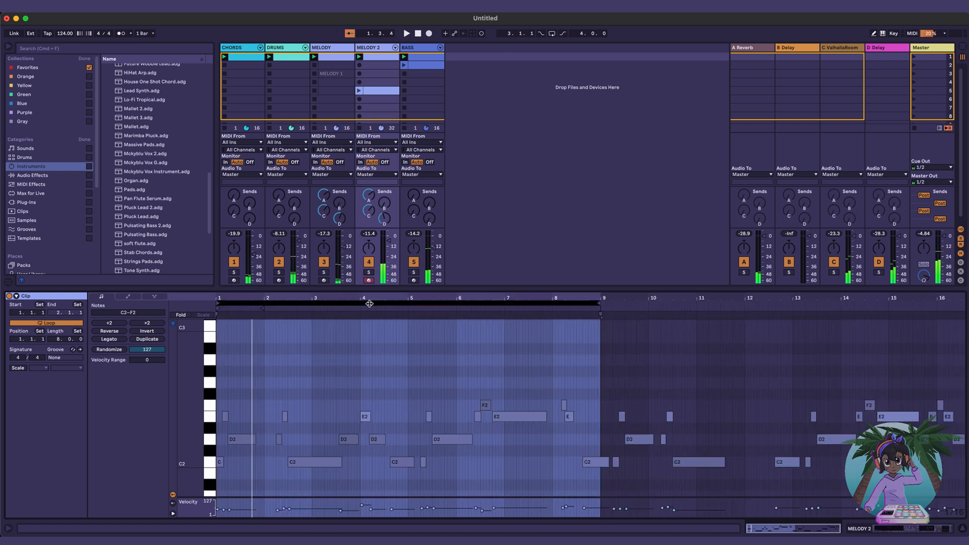
pyautogui.click(359, 57)
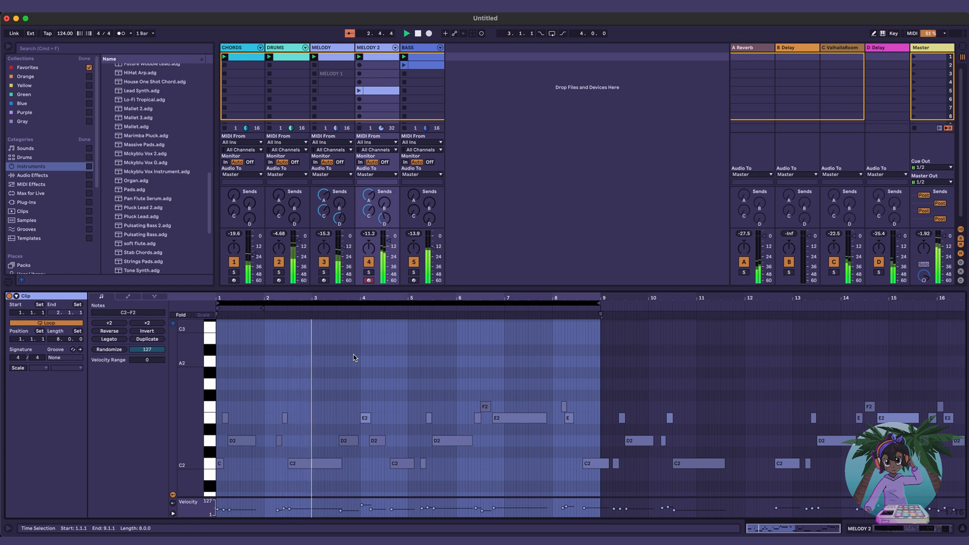
pyautogui.press('space')
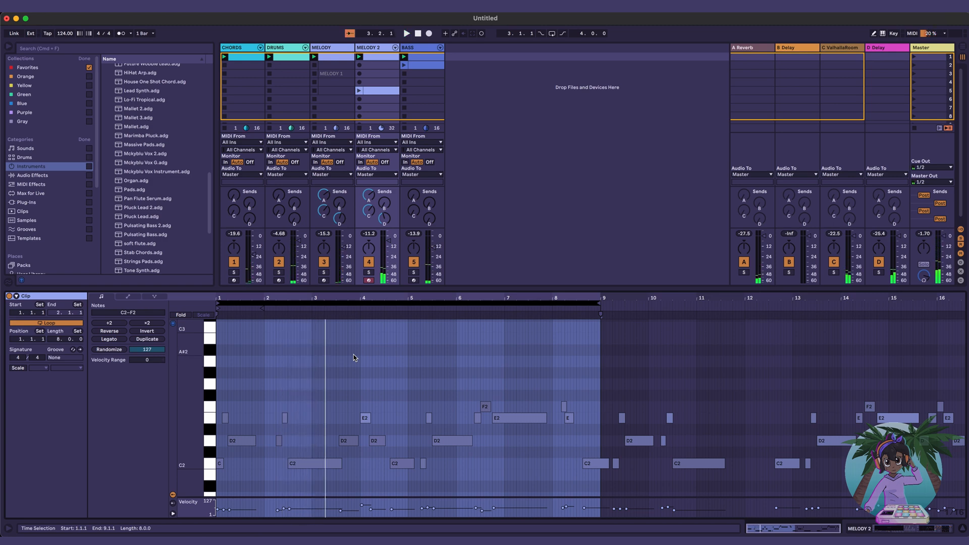
pyautogui.press('super+a')
pyautogui.press('space')
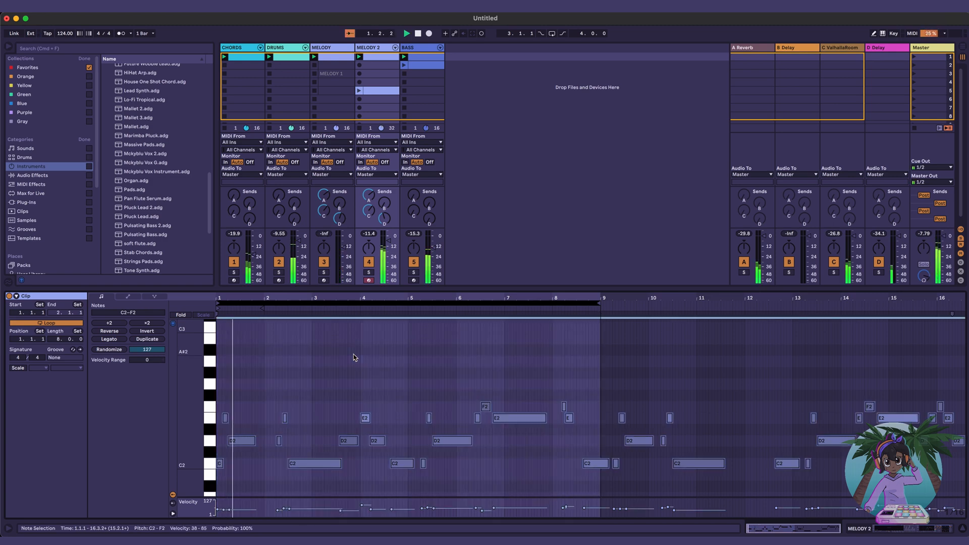
# Step: Delete the clip's notes, try putting the same melody back at bar 1, and replay the beat
pyautogui.press('Delete')
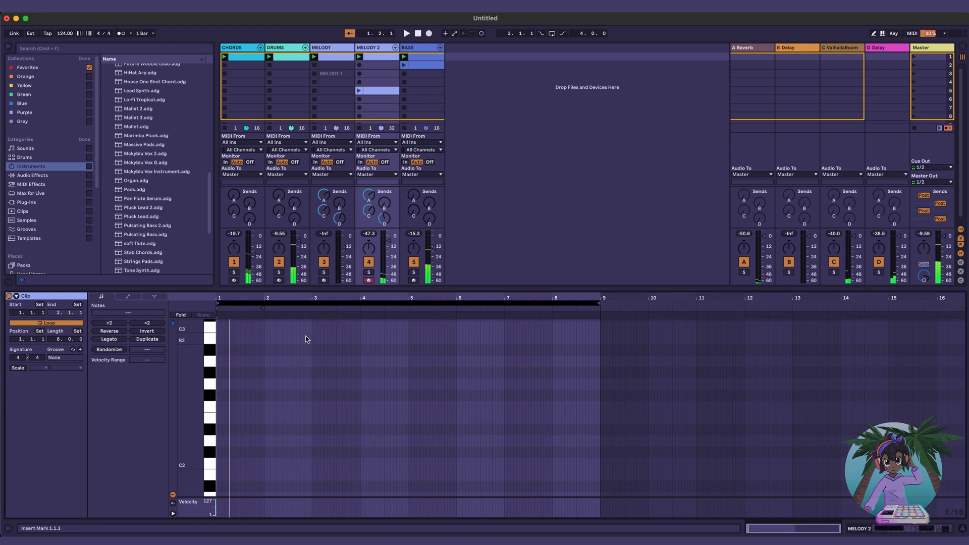
pyautogui.click(219, 334)
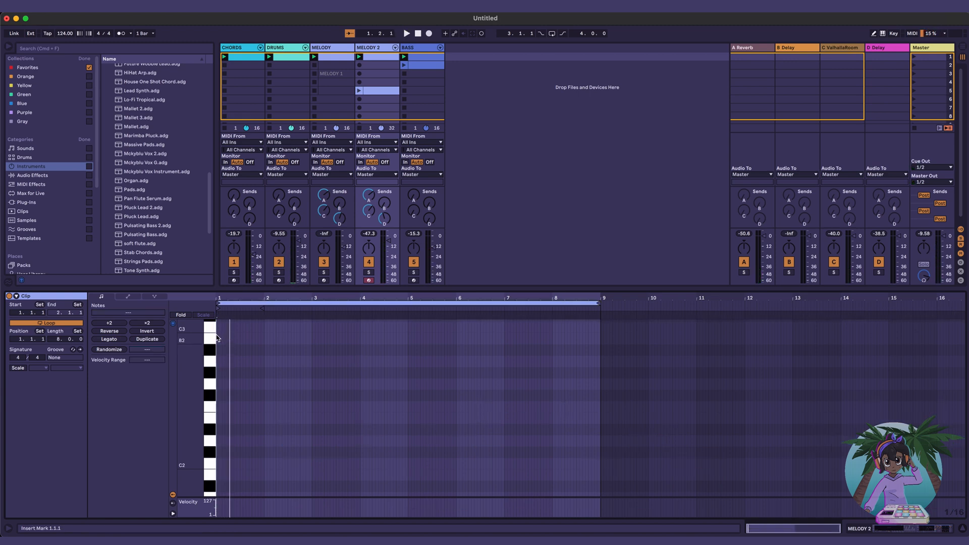
pyautogui.press('super+z')
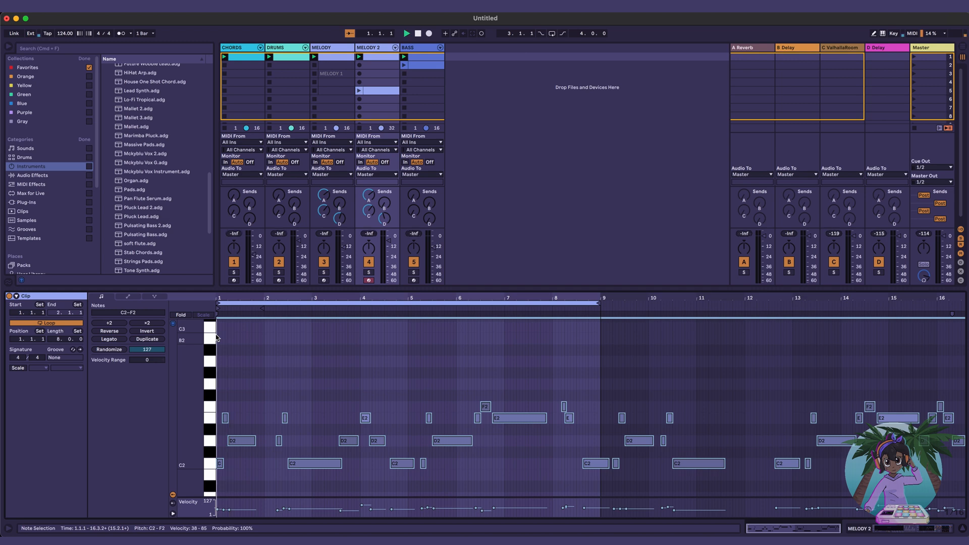
pyautogui.press('space')
pyautogui.press('space')
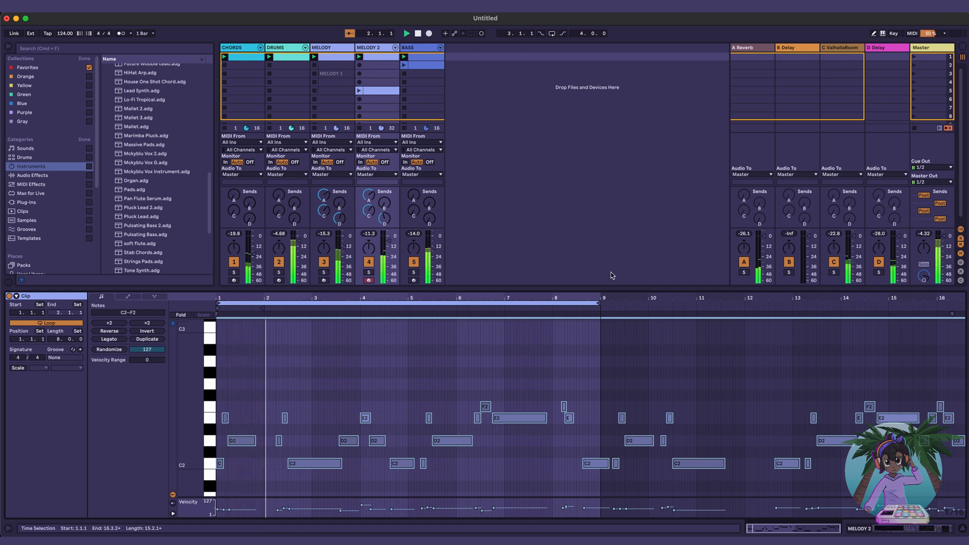
# Step: Copy the notes from bar 9 onward in the captured MELODY 2 clip and replace all notes in its first-slot clip with them
pyautogui.click(376, 91)
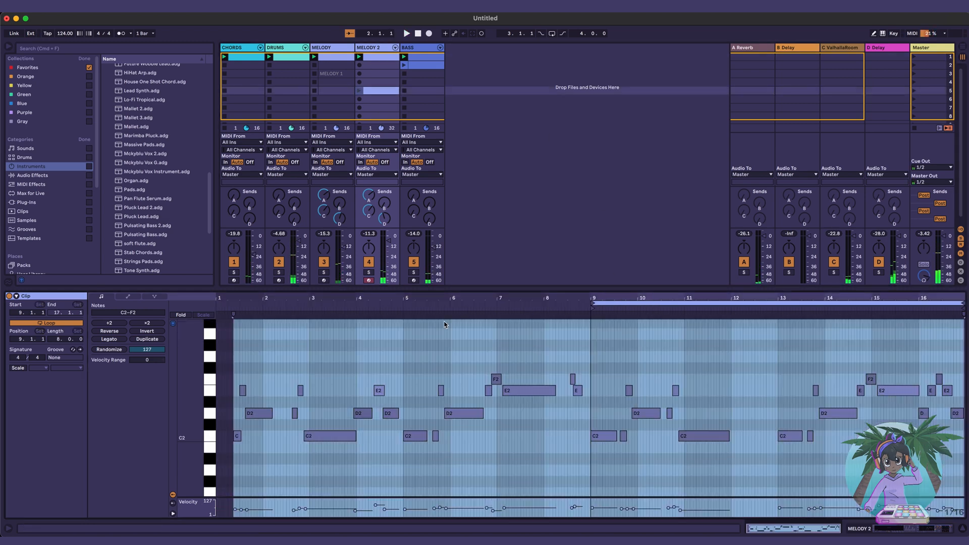
pyautogui.click(607, 360)
pyautogui.moveTo(608, 328)
pyautogui.mouseDown()
pyautogui.moveTo(674, 432)
pyautogui.moveTo(940, 487)
pyautogui.mouseUp()
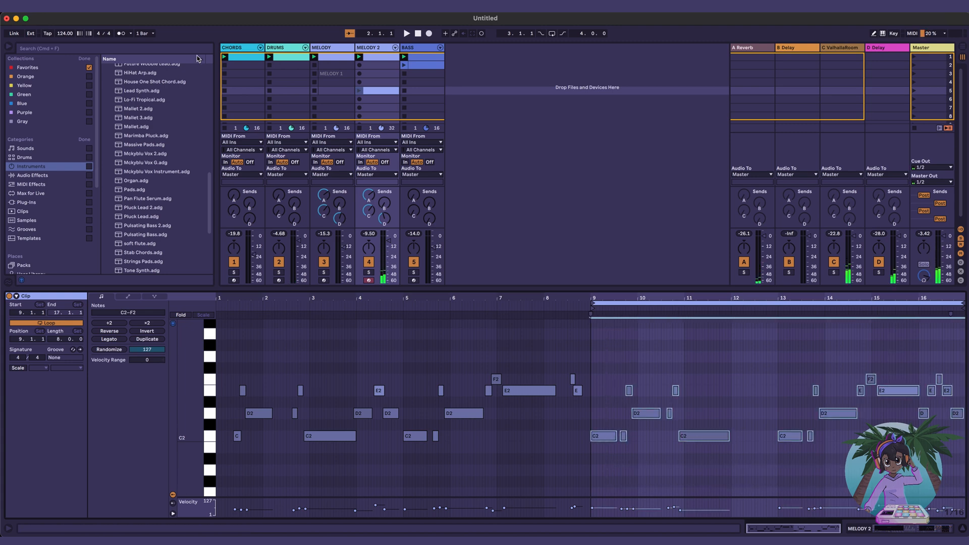
pyautogui.click(378, 57)
pyautogui.click(318, 340)
pyautogui.press('super+a')
pyautogui.press('Delete')
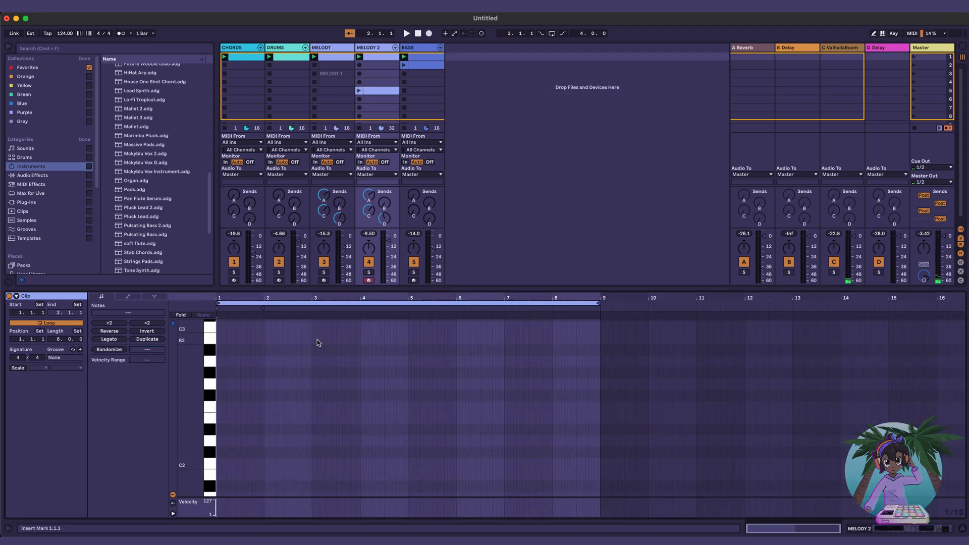
pyautogui.press('super+z')
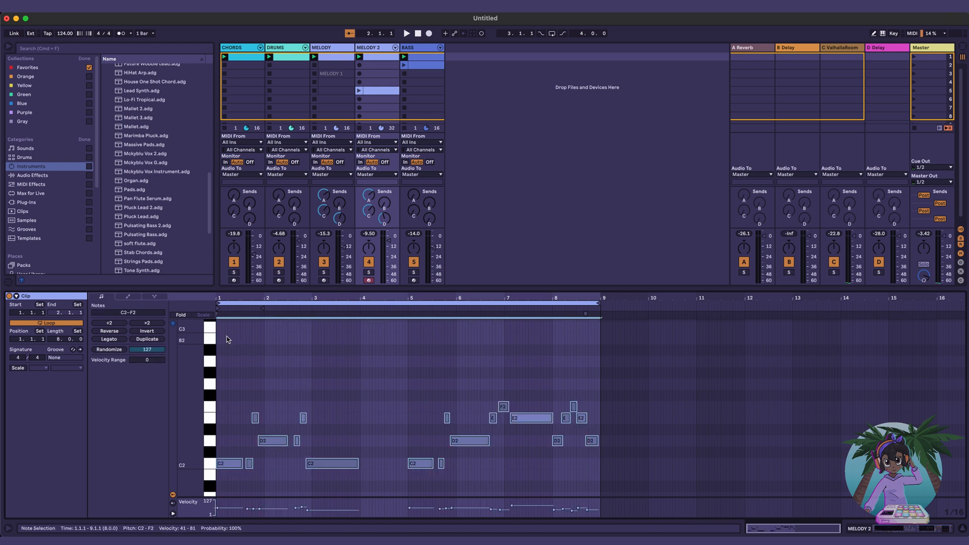
# Step: Play the beat with the replaced melody and raise the BASS track's volume slightly
pyautogui.press('space')
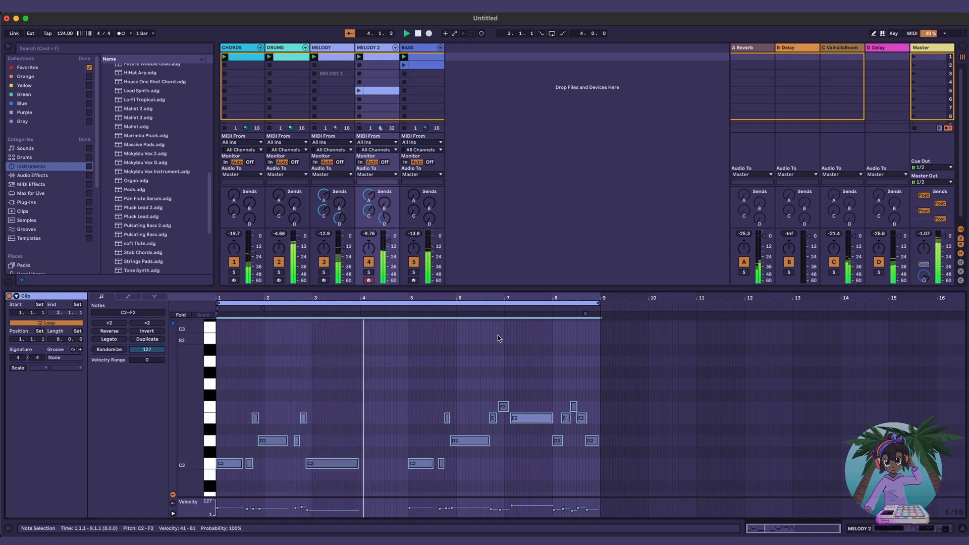
pyautogui.moveTo(434, 245); pyautogui.dragTo(434, 243)
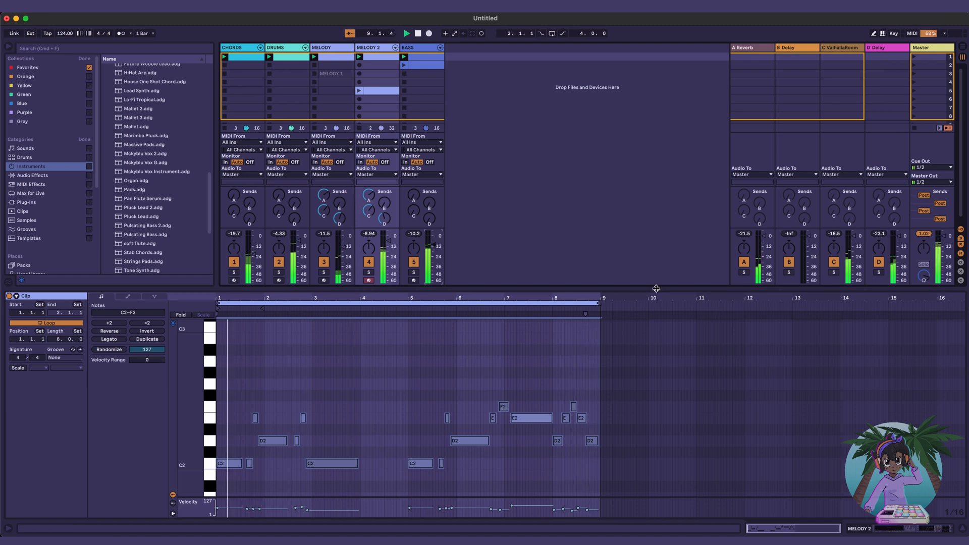
# Step: Try moving the long E2 note near bar 7 earlier to 7.1.1, play it back, and undo the moves
pyautogui.click(531, 396)
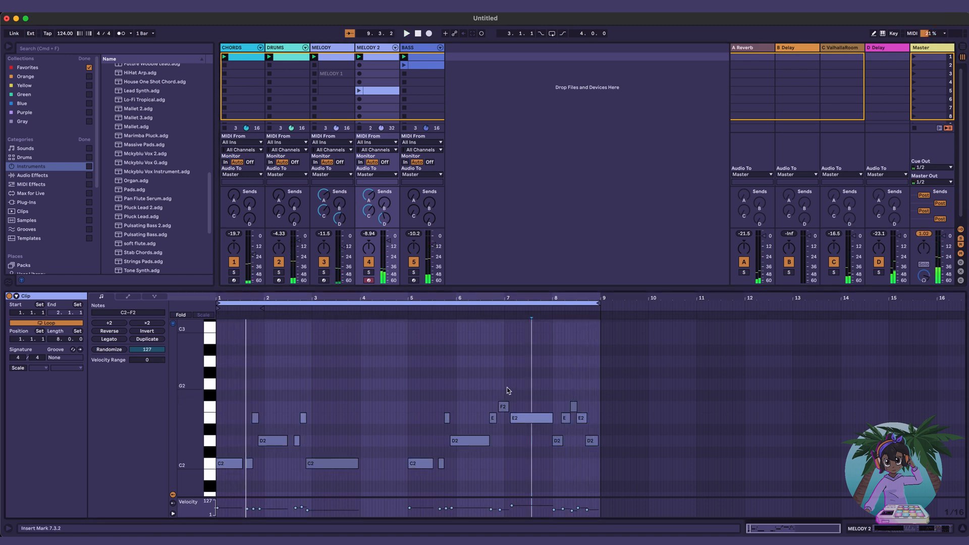
pyautogui.moveTo(507, 403); pyautogui.dragTo(525, 443)
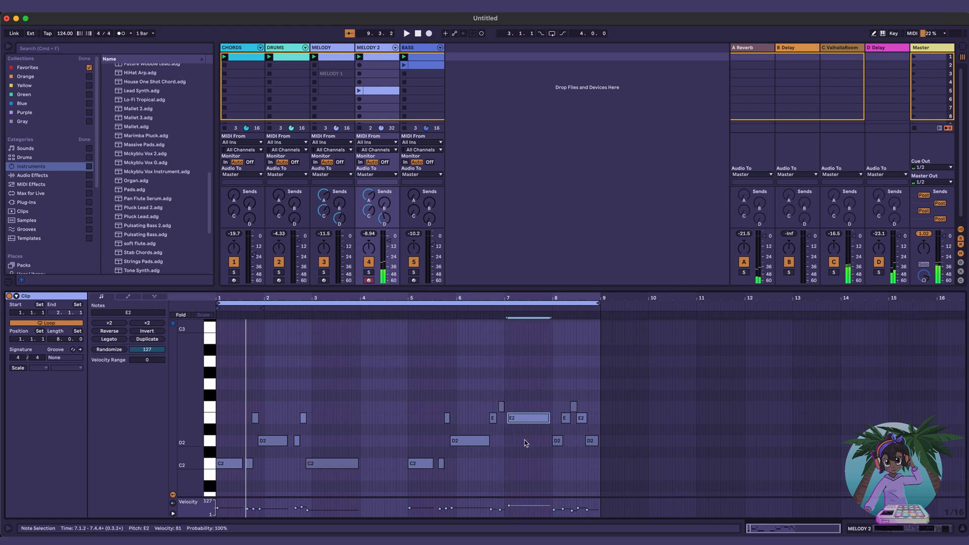
pyautogui.press('Left')
pyautogui.press('space')
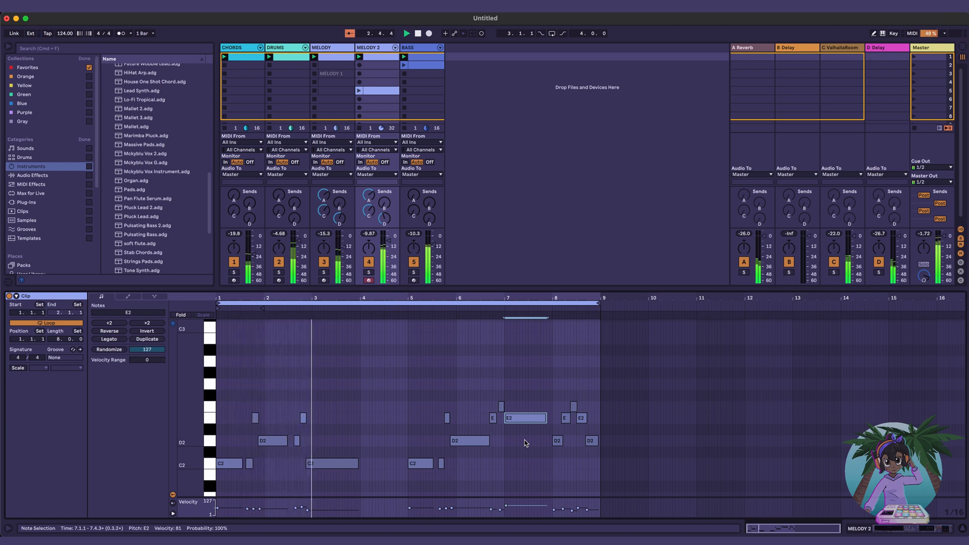
pyautogui.scroll(-1, 441, 452)
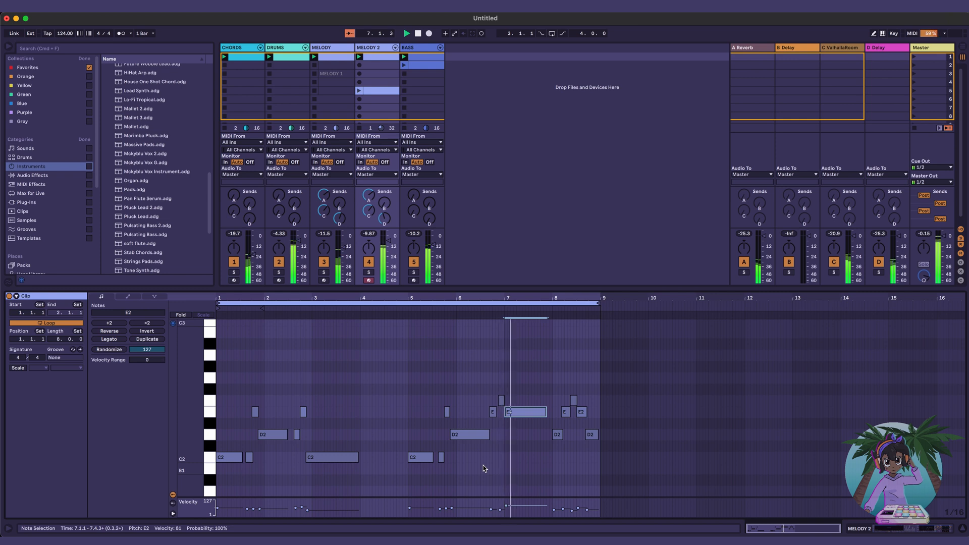
pyautogui.press('super+z')
pyautogui.press('super+z')
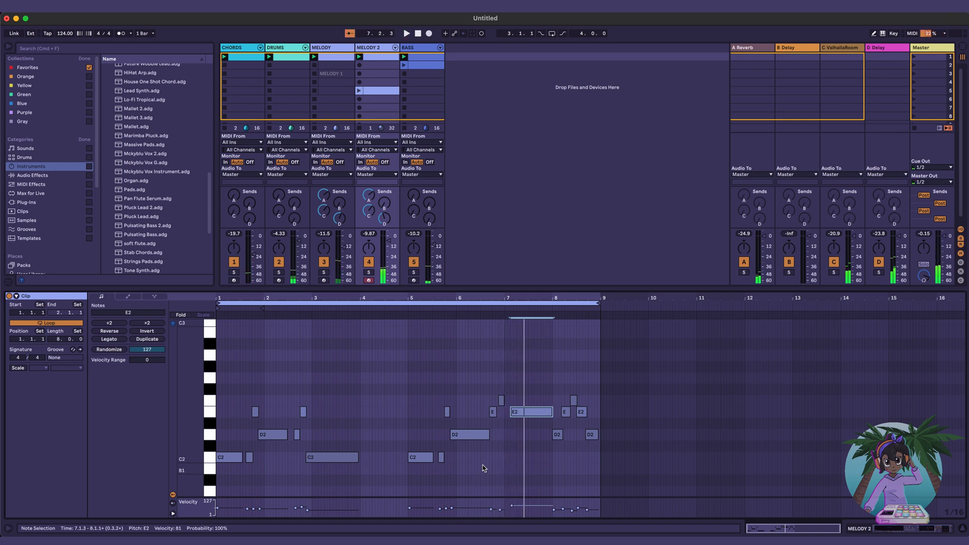
# Step: Listen to the loop, move the long E2 note near bar 7 earlier to 7.1.2, and play the beat again
pyautogui.press('space')
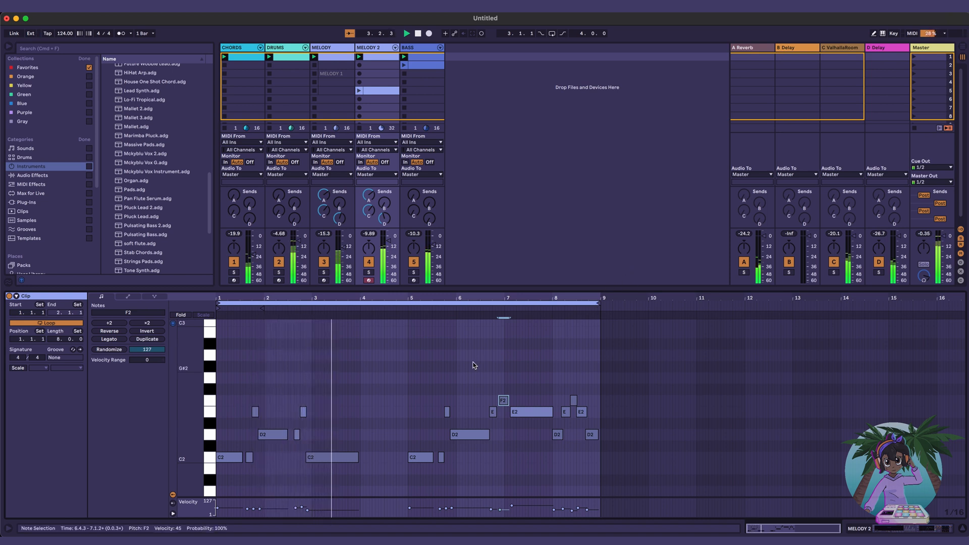
pyautogui.scroll(-3, 474, 362)
pyautogui.scroll(3, 474, 362)
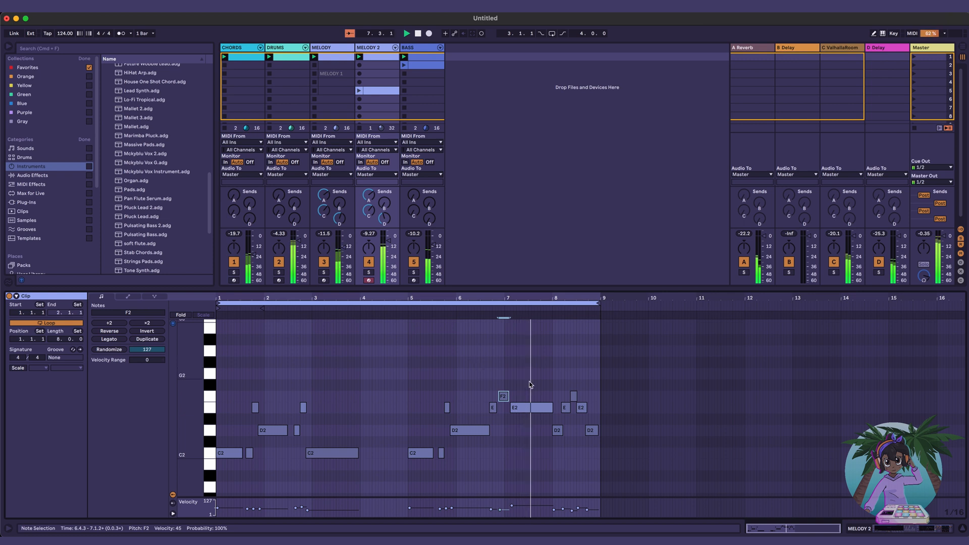
pyautogui.click(522, 409)
pyautogui.moveTo(522, 410); pyautogui.dragTo(519, 410)
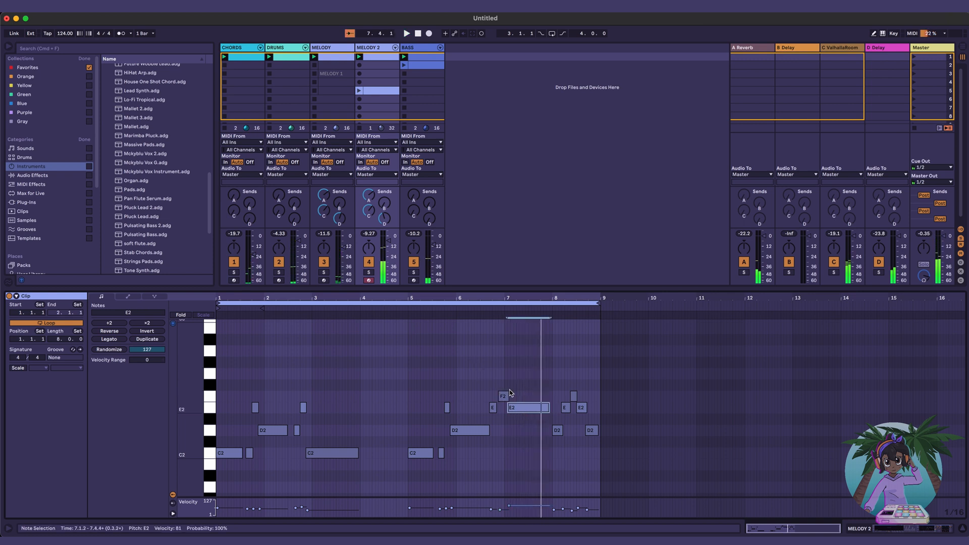
pyautogui.click(462, 309)
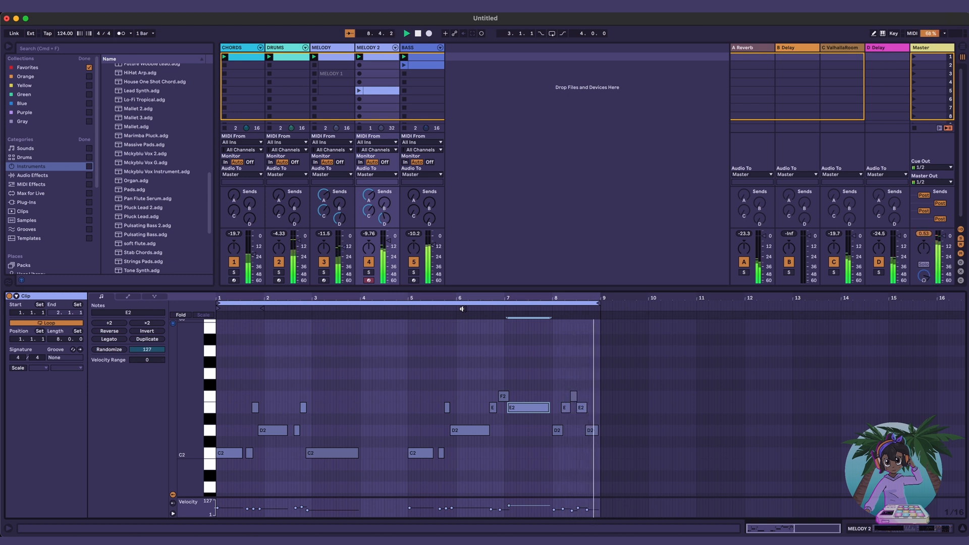
# Step: Nudge the F2 note just before bar 7 slightly earlier and replay the beat with the whole loop in view
pyautogui.scroll(10, 492, 342)
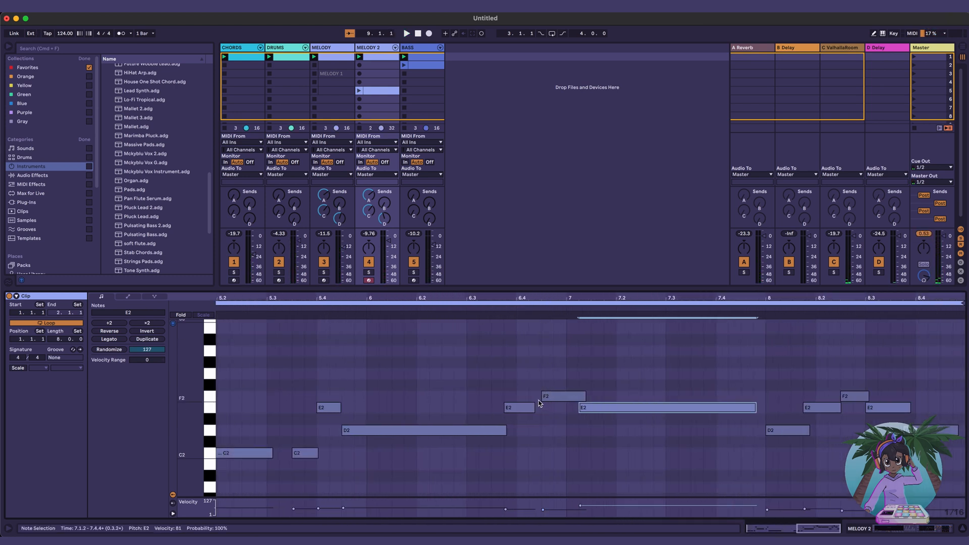
pyautogui.moveTo(526, 369); pyautogui.dragTo(573, 400)
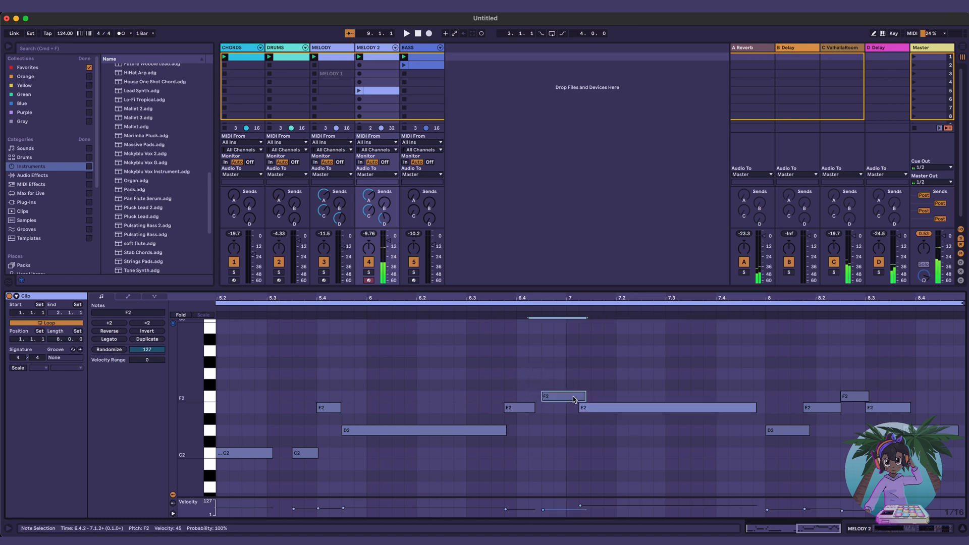
pyautogui.press('space')
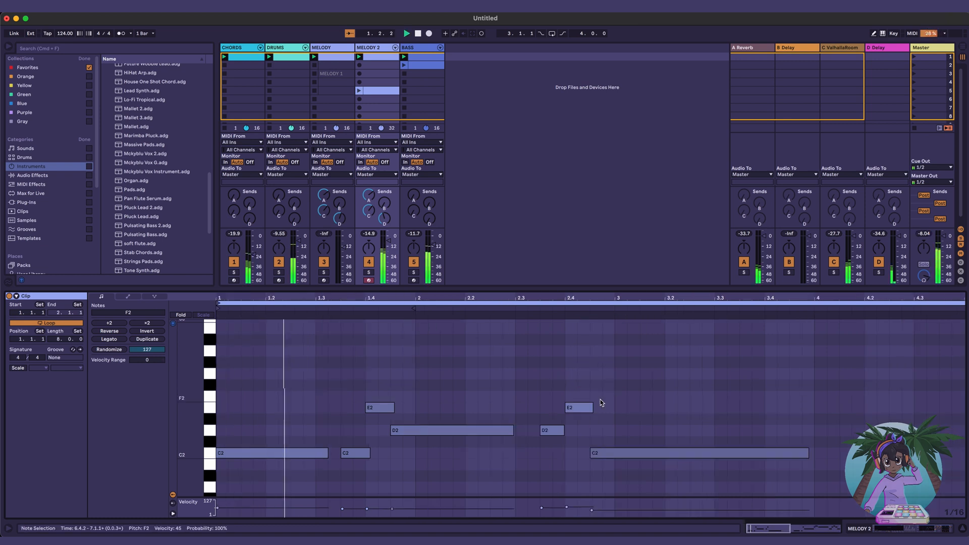
pyautogui.doubleClick(621, 298)
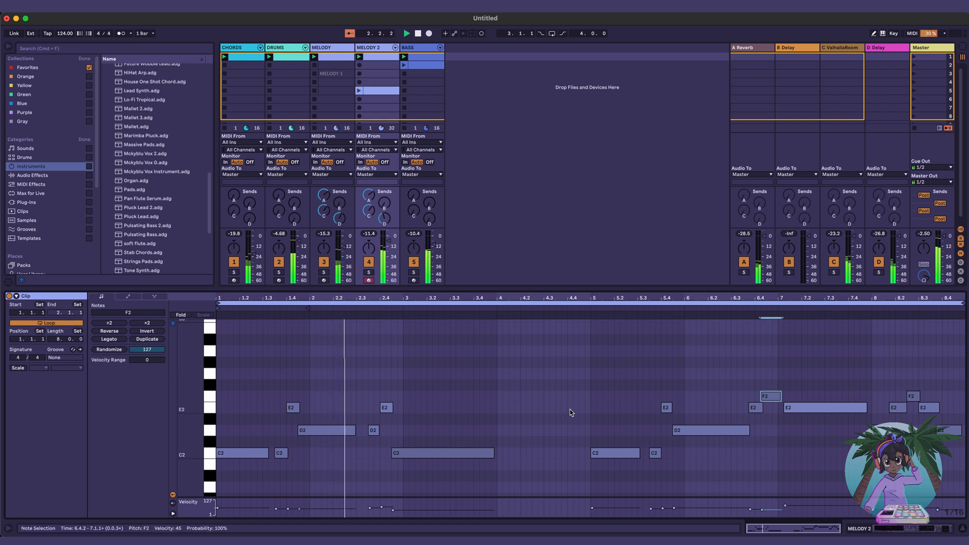
# Step: Move the long E2 note to 7.1.1, nudge the short E2 and F2 notes before it slightly later, and replay
pyautogui.moveTo(802, 368); pyautogui.dragTo(820, 435)
pyautogui.press('Left')
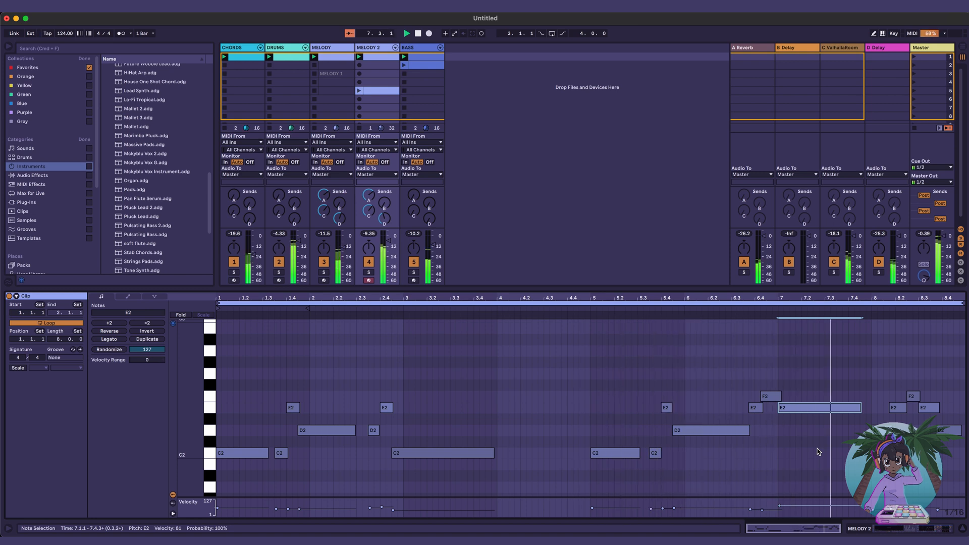
pyautogui.moveTo(746, 367); pyautogui.dragTo(768, 415)
pyautogui.press('space')
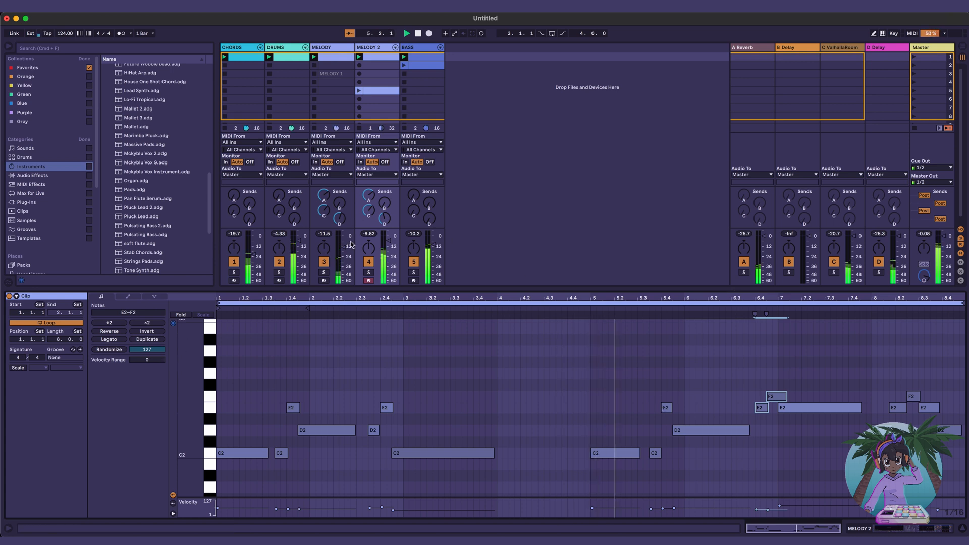
# Step: Set the MELODY track's volume to -11.0 dB and replay the beat
pyautogui.moveTo(343, 248); pyautogui.dragTo(343, 245)
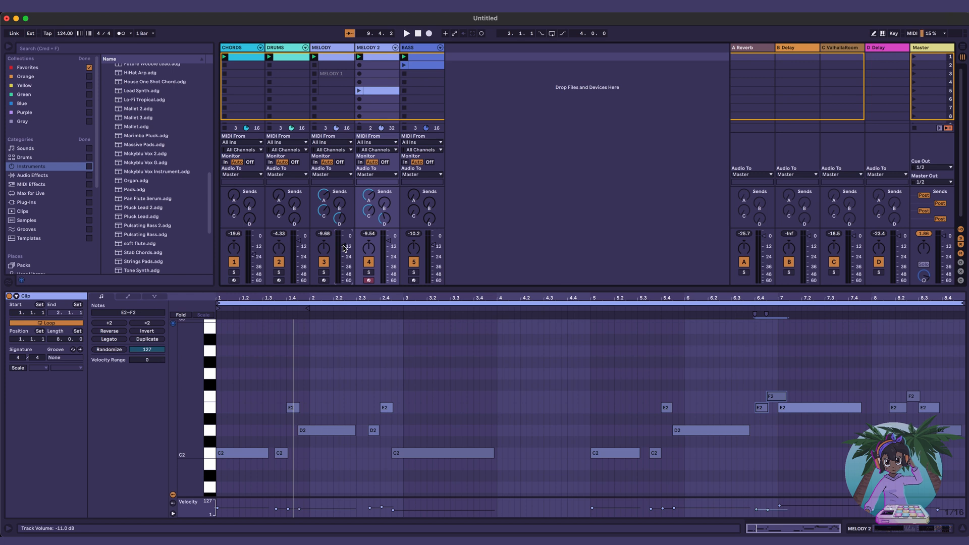
pyautogui.press('space')
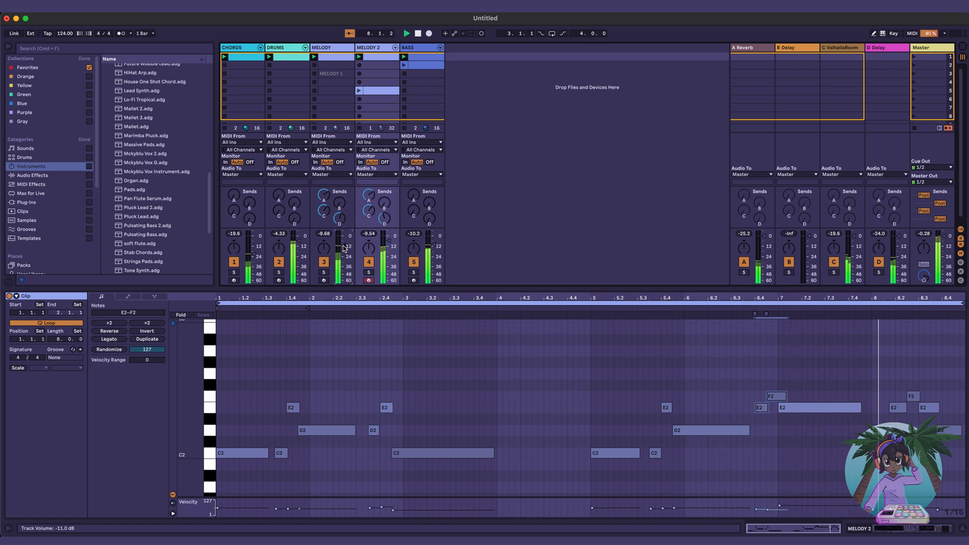
# Step: Lengthen the D2 note that starts at 5.4.3 so it ends at 6.4.2, and replay the beat
pyautogui.moveTo(747, 429); pyautogui.dragTo(759, 429)
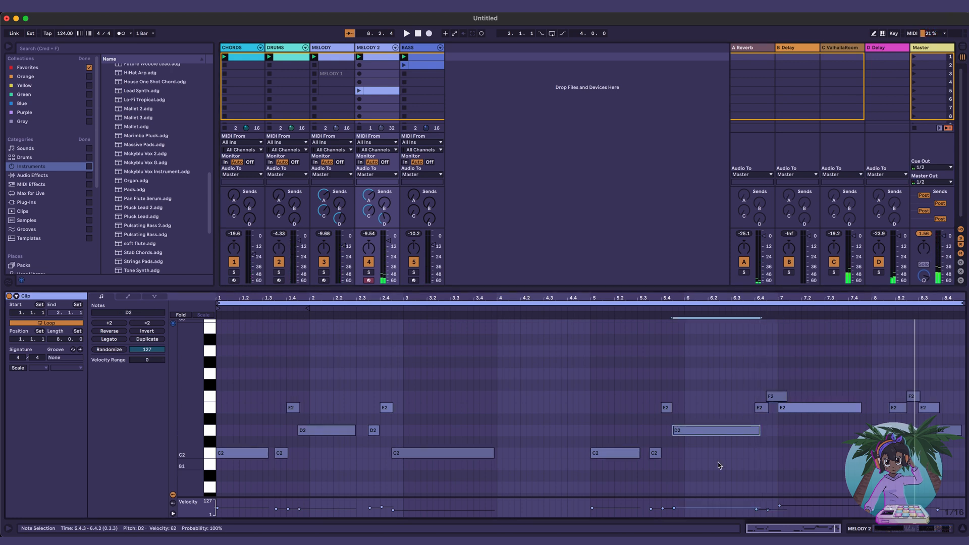
pyautogui.press('space')
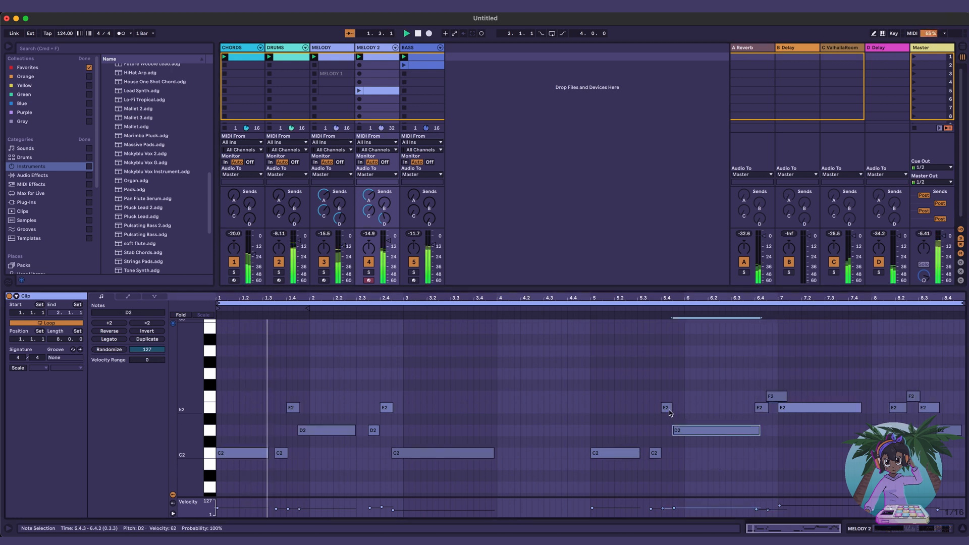
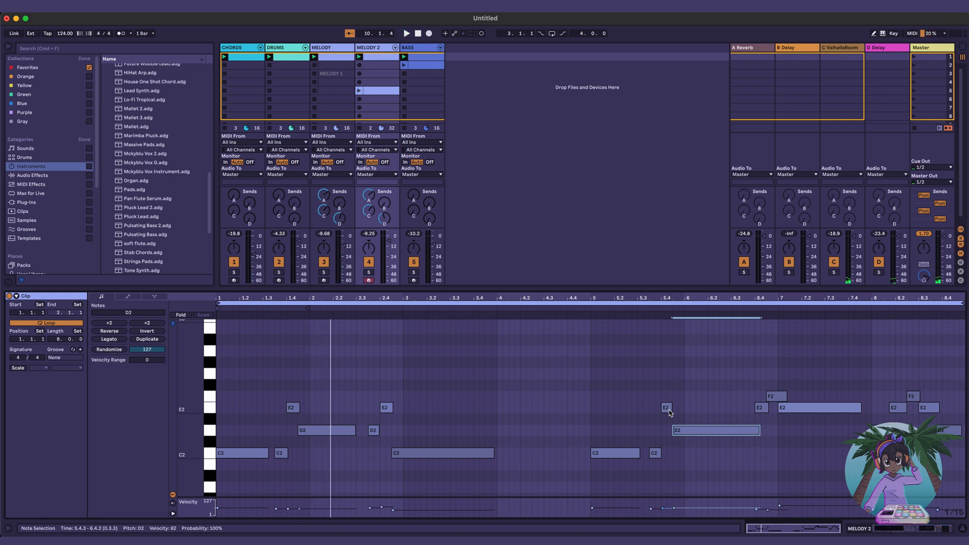
# Step: Insert a new MIDI track after MELODY 2 and load the Vox Big Dreamer.adg instrument on it
pyautogui.click(378, 48)
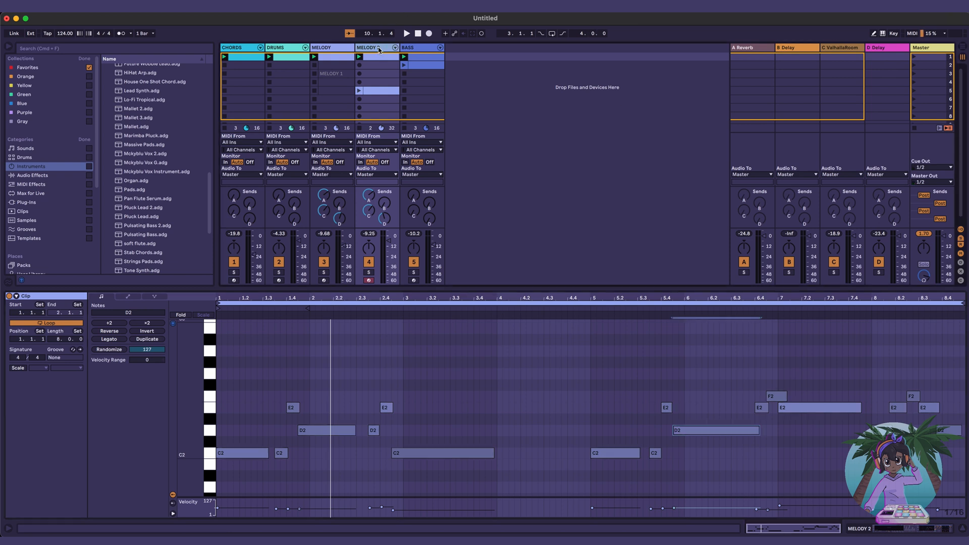
pyautogui.press('super+shift+t')
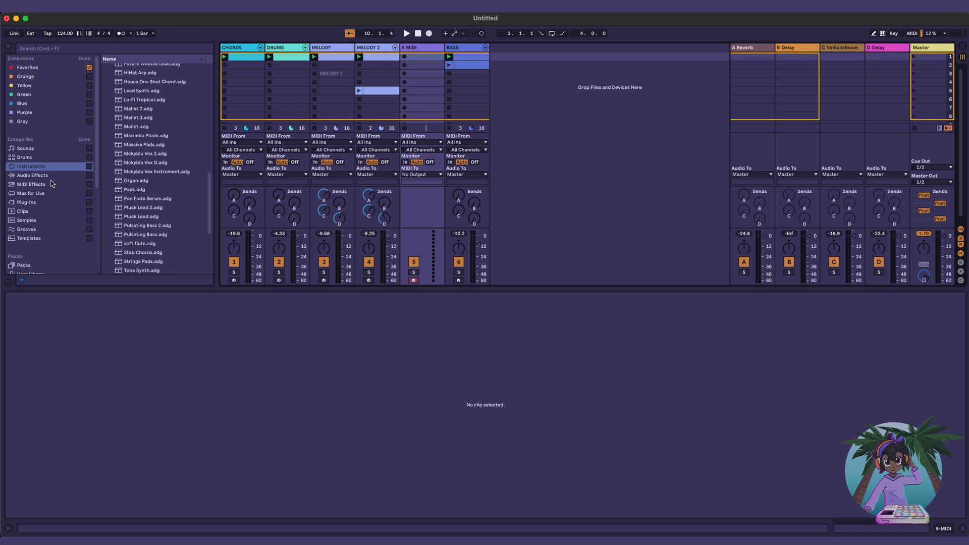
pyautogui.scroll(-5, 152, 212)
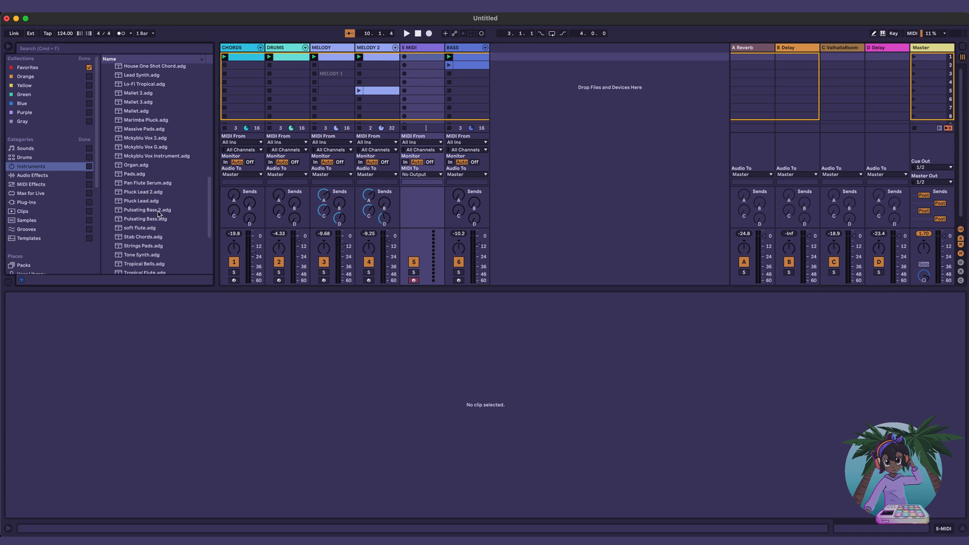
pyautogui.click(158, 215)
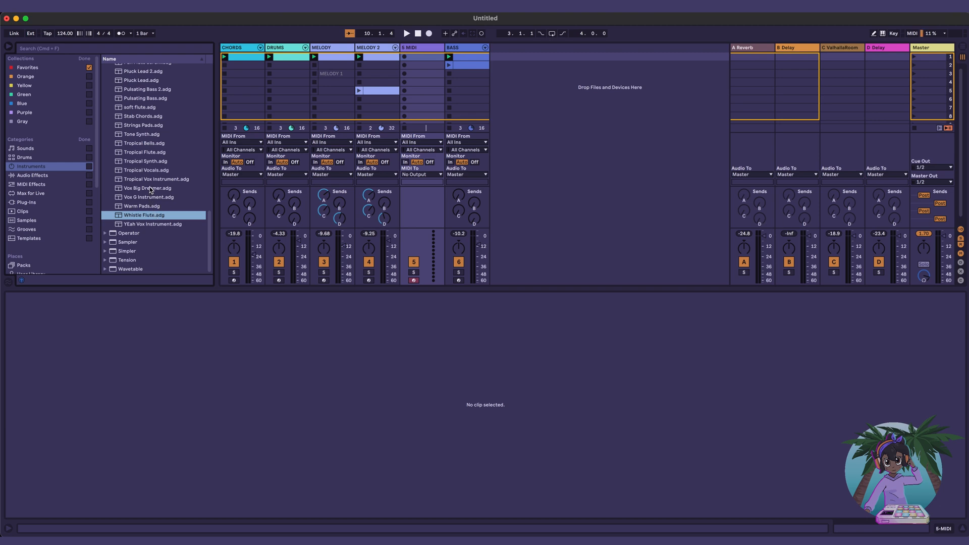
pyautogui.click(149, 188)
pyautogui.doubleClick(149, 188)
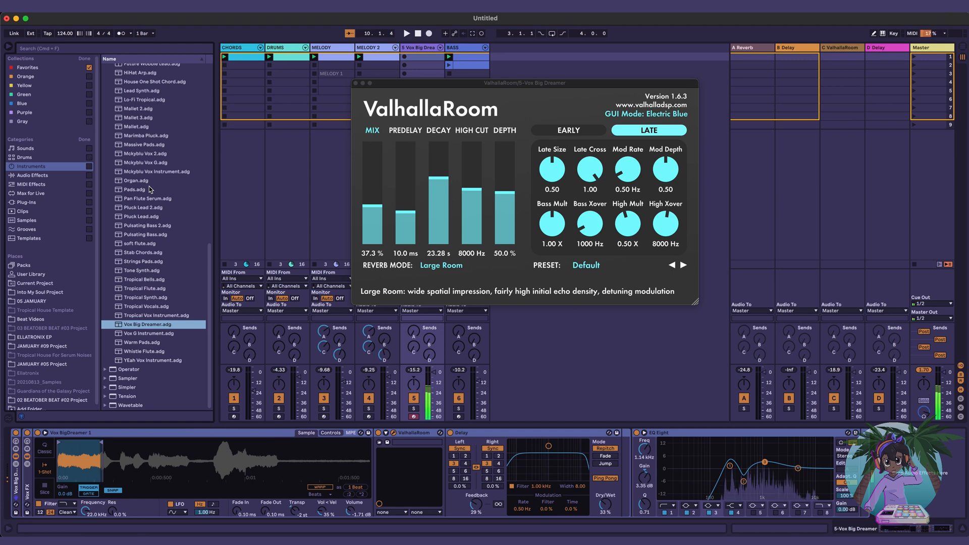
# Step: Try the Vox G Instrument.adg and Mckyblu Vox 2.adg instruments on the new vocal track and play the beat
pyautogui.click(150, 334)
pyautogui.doubleClick(150, 334)
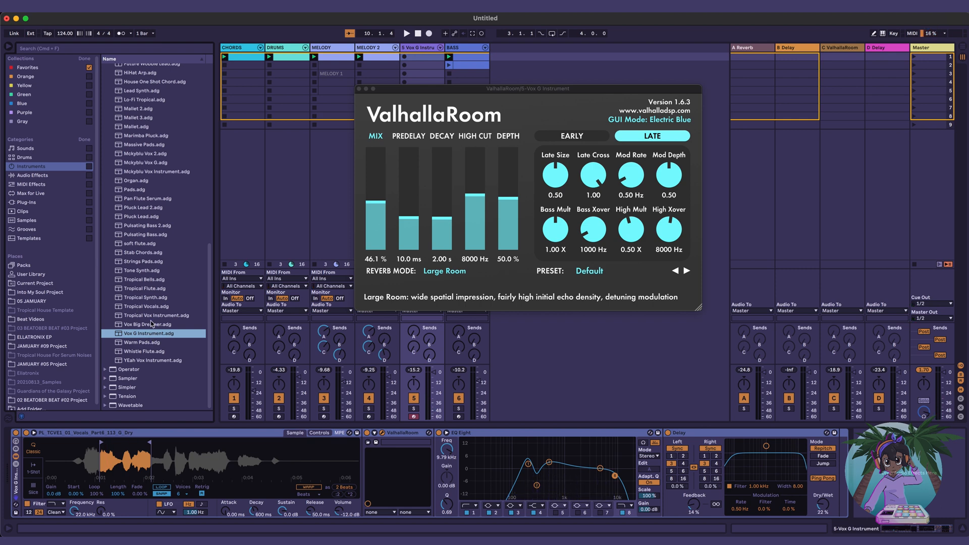
pyautogui.scroll(5, 150, 320)
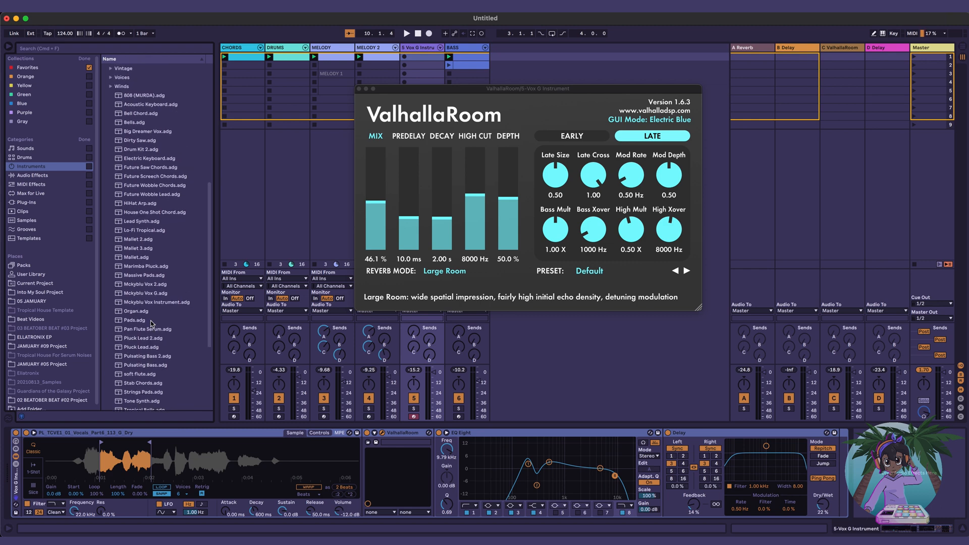
pyautogui.scroll(-5, 150, 323)
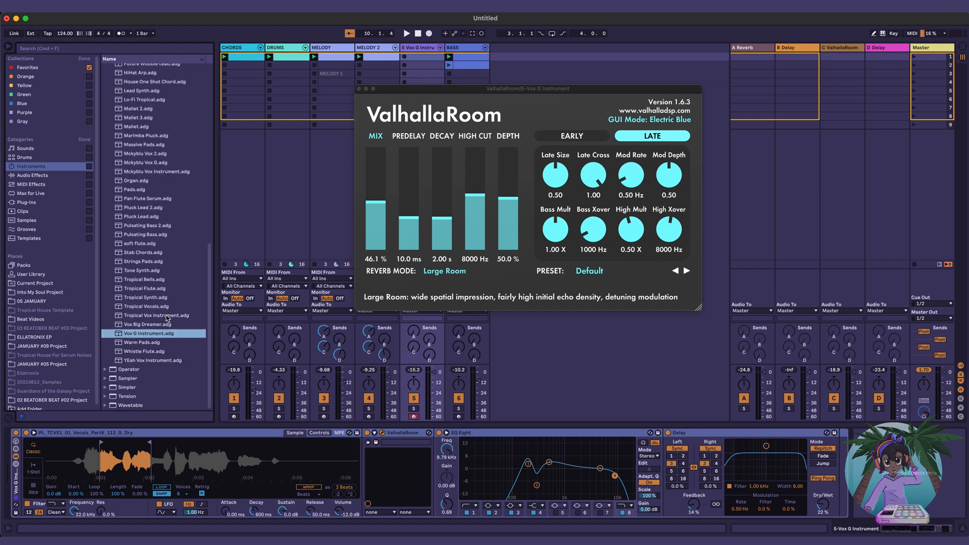
pyautogui.doubleClick(150, 156)
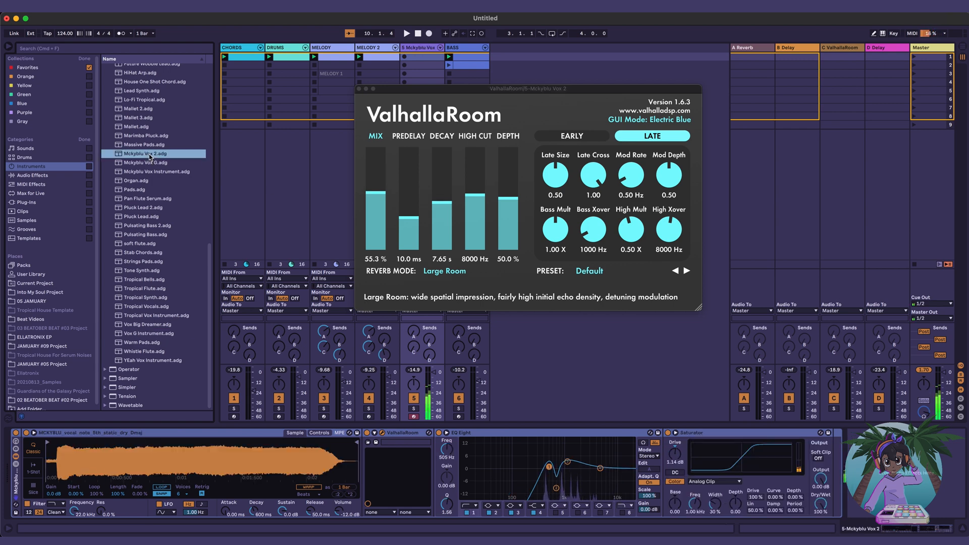
pyautogui.press('space')
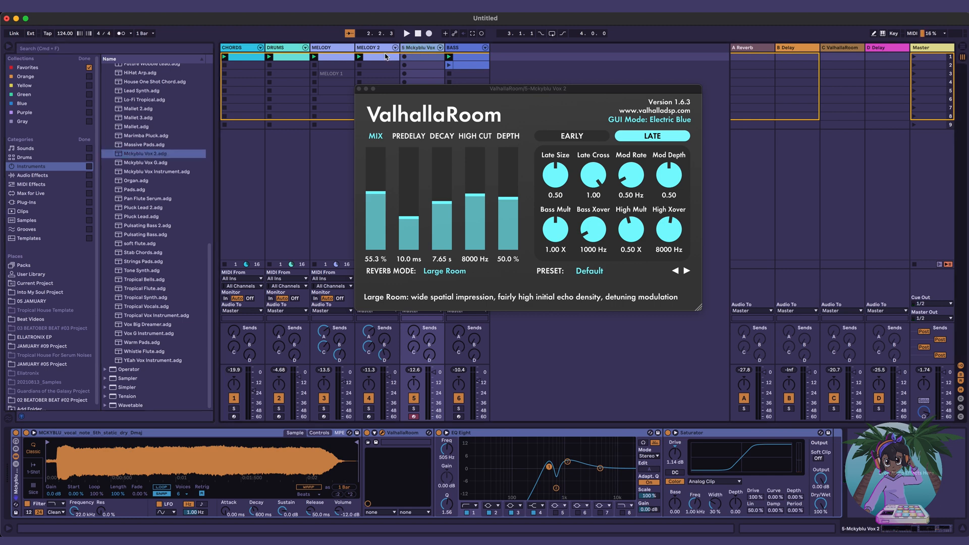
# Step: Delete the Mckyblu Vox 2 track and duplicate the MELODY track
pyautogui.press('Delete')
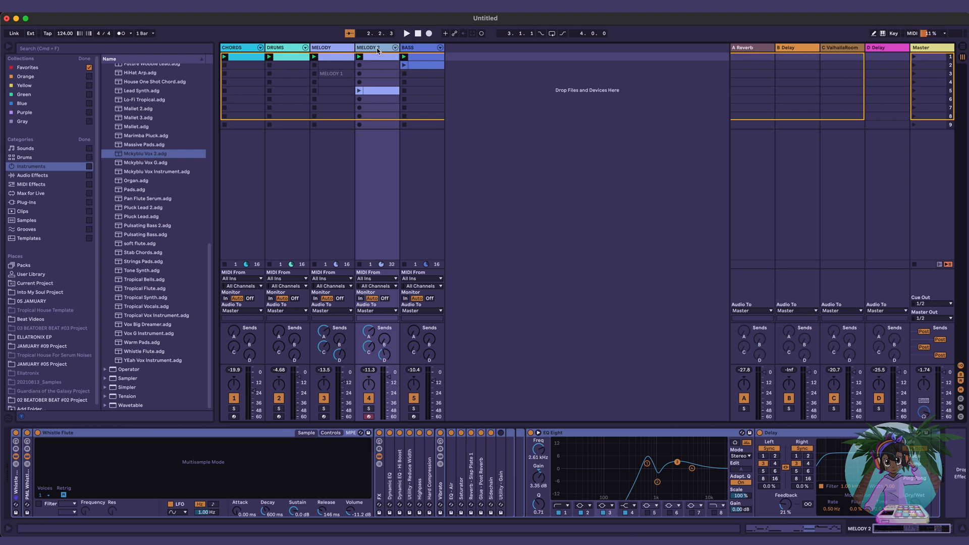
pyautogui.press('super+shift+t')
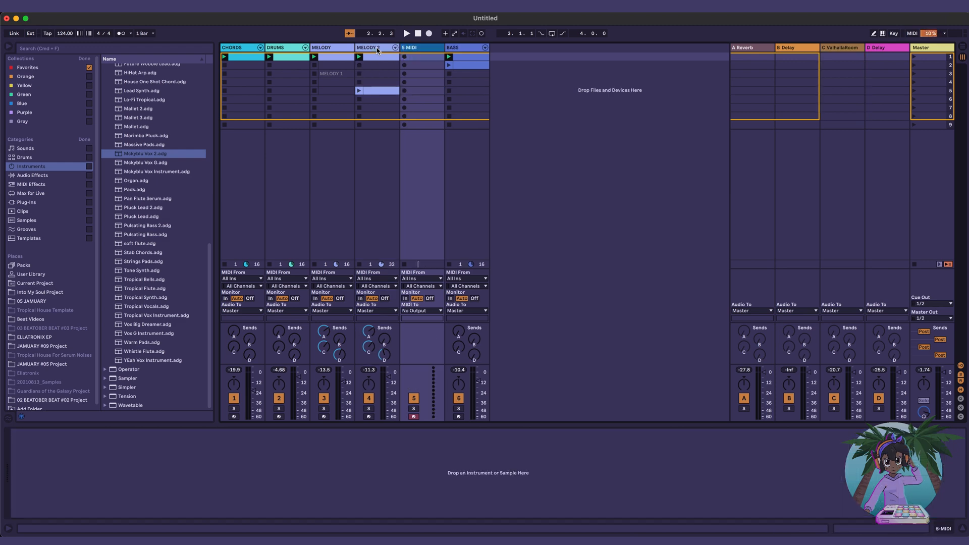
pyautogui.press('Delete')
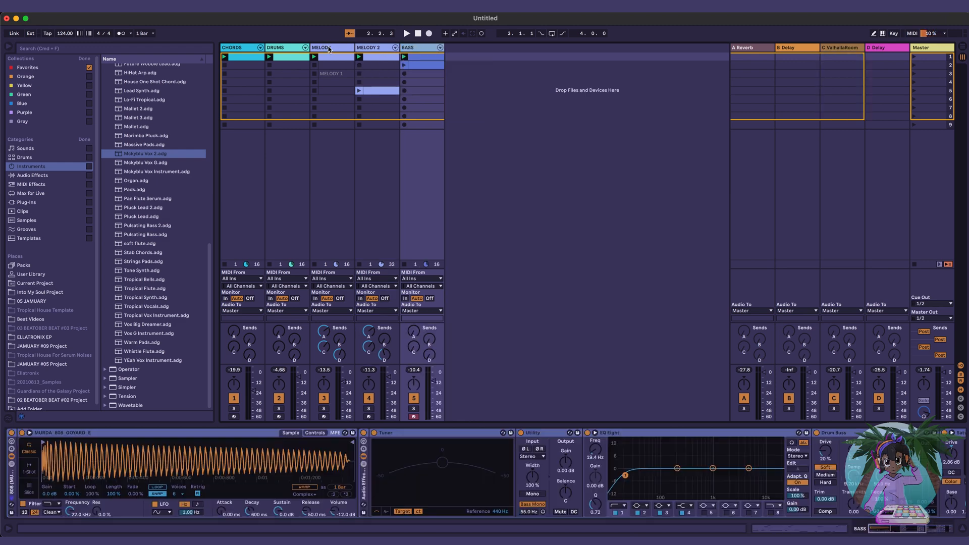
pyautogui.click(330, 49)
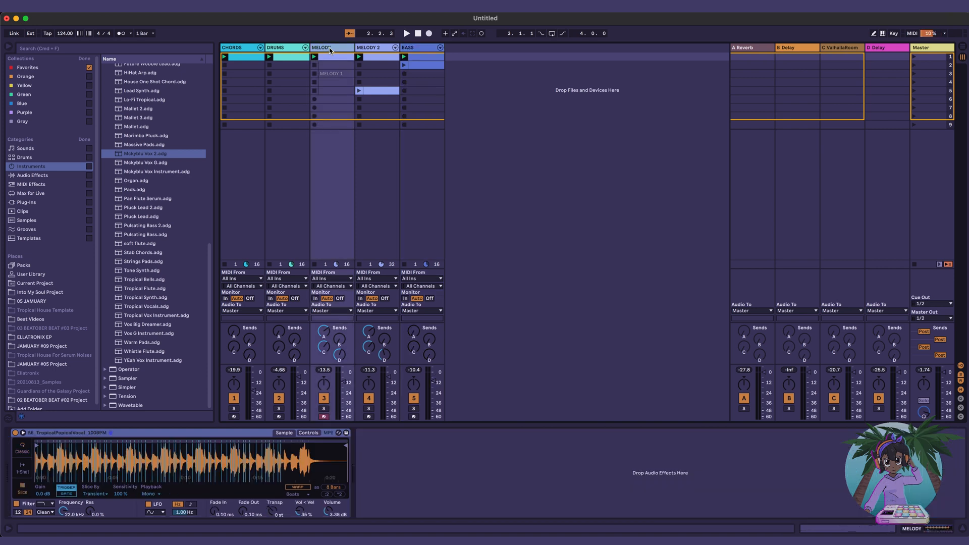
pyautogui.press('super+d')
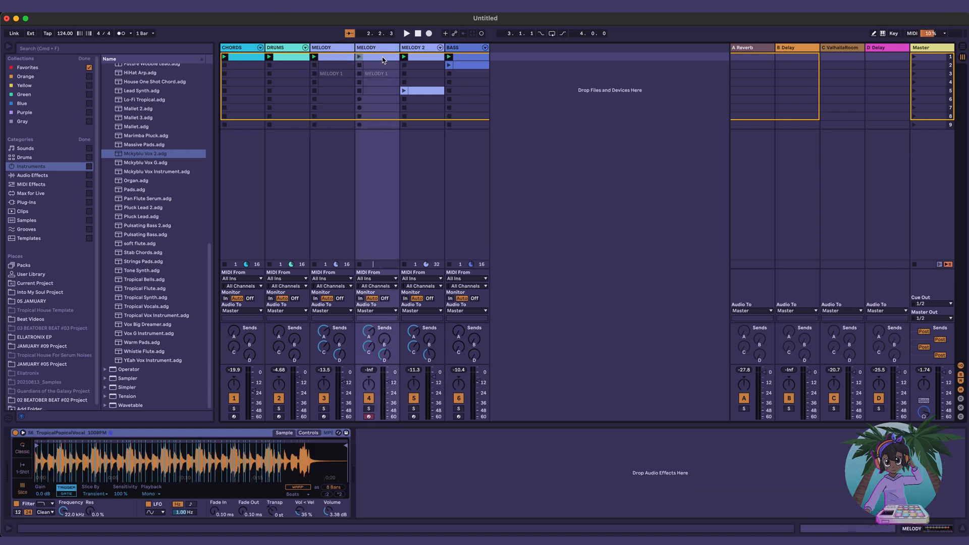
# Step: Activate the clips in the first five slots of the duplicate MELODY track and delete the one in the first slot
pyautogui.keyDown('shift'); pyautogui.click(385, 92); pyautogui.keyUp('shift')
pyautogui.press('super+v')
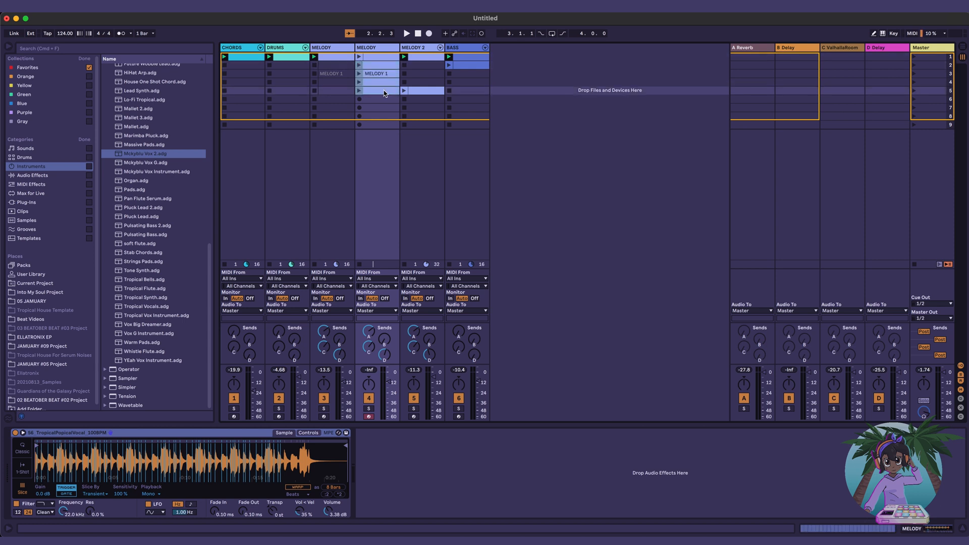
pyautogui.click(369, 57)
pyautogui.press('Delete')
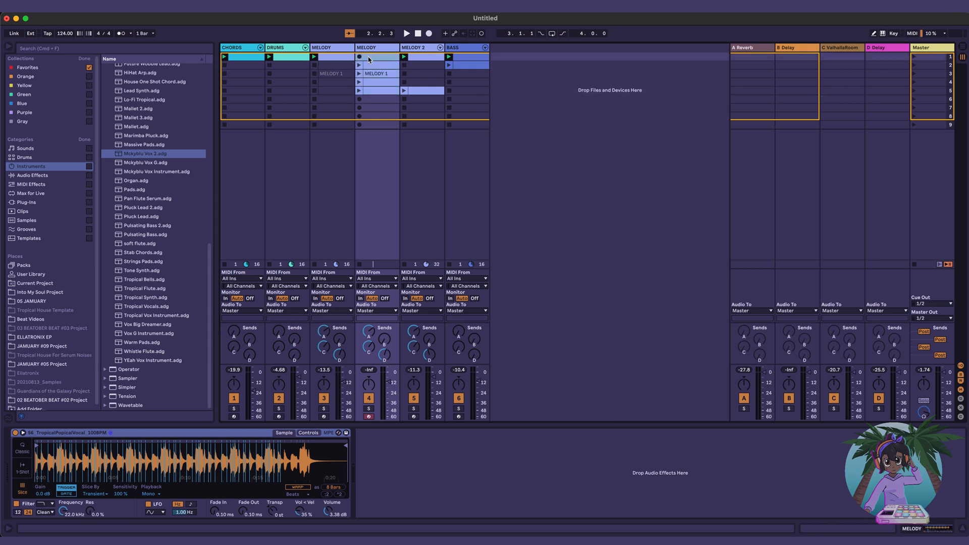
# Step: Audition the duplicate MELODY track's clips in the second, fourth and fifth slots with the beat, and stop playback
pyautogui.click(359, 66)
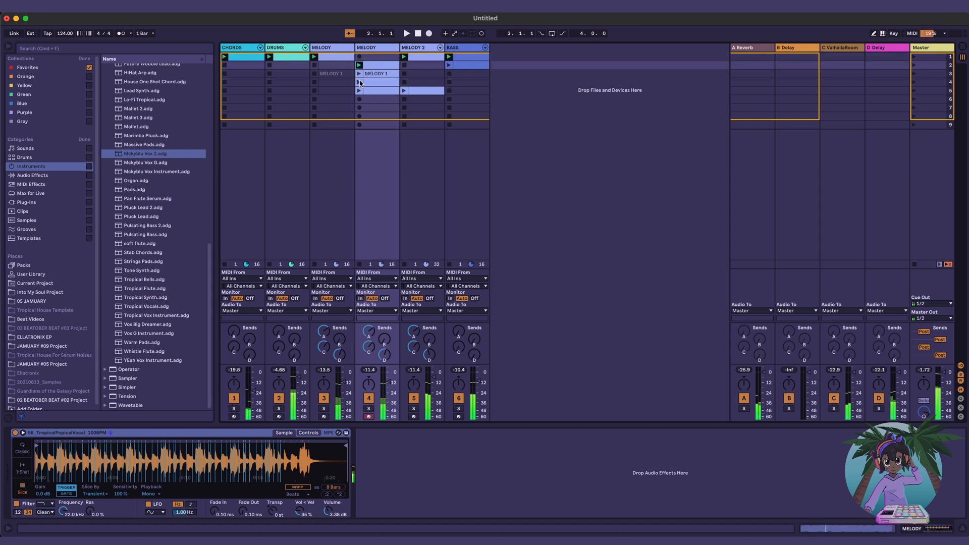
pyautogui.click(360, 82)
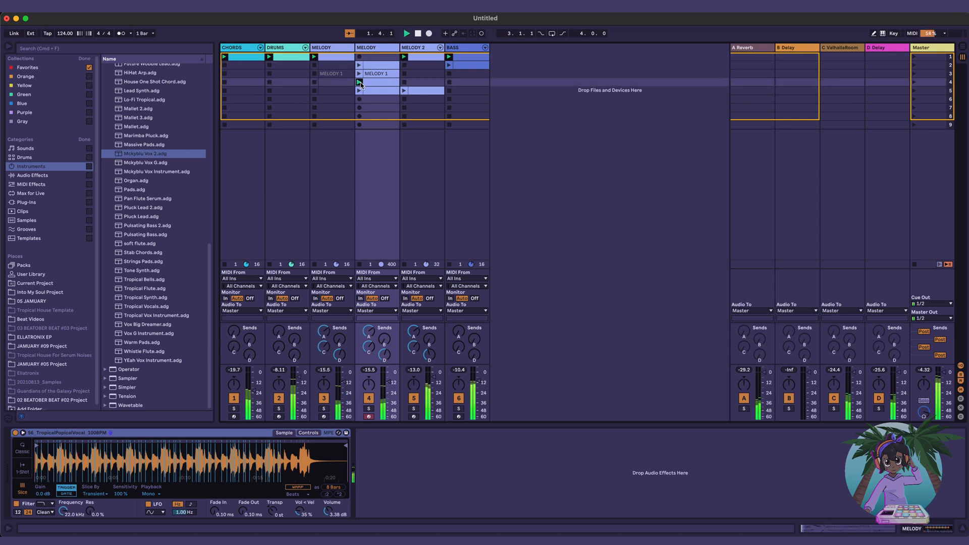
pyautogui.click(360, 91)
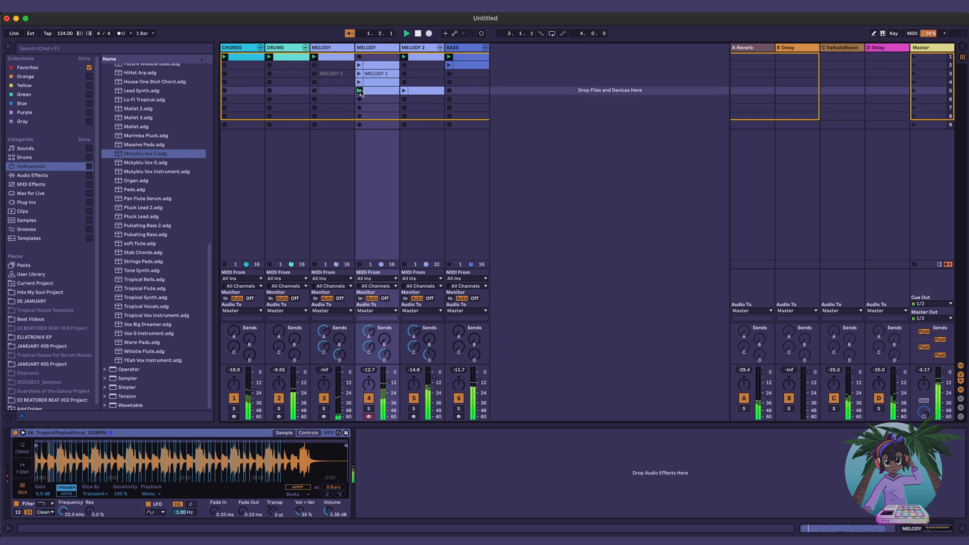
pyautogui.press('space')
# Step: Delete all remaining clips from the duplicate MELODY track and replay the beat
pyautogui.moveTo(386, 100); pyautogui.dragTo(369, 55)
pyautogui.press('Delete')
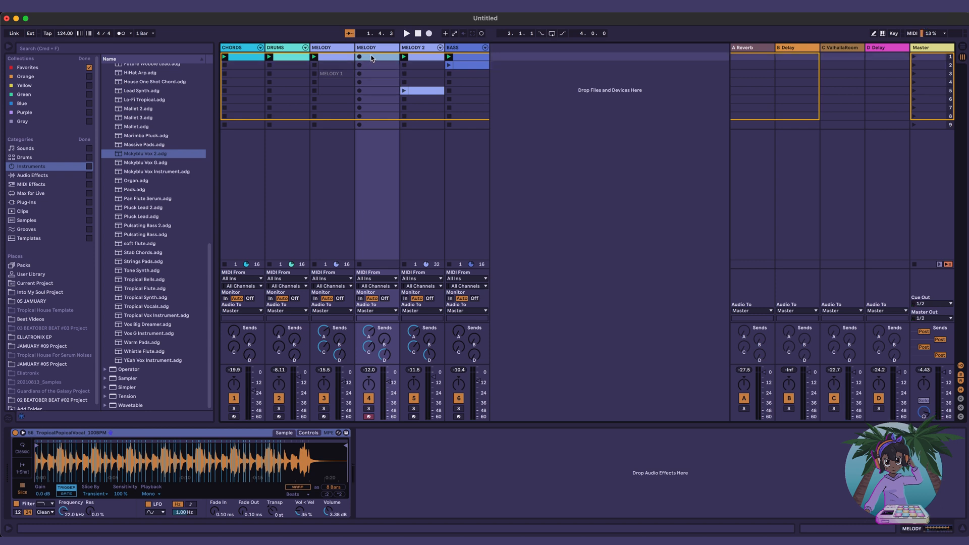
pyautogui.press('space')
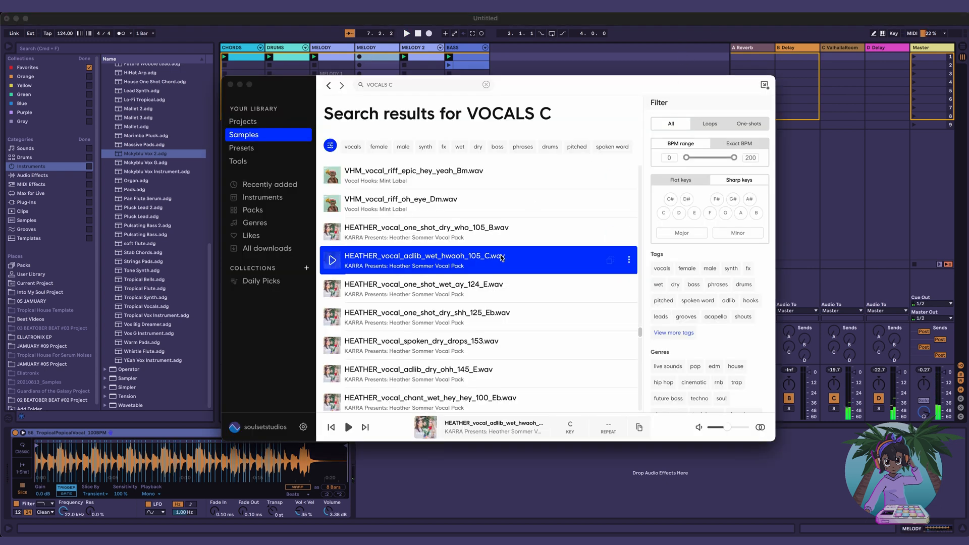
# Step: Change the search in the sample library app to VOCALS
pyautogui.scroll(-15, 501, 258)
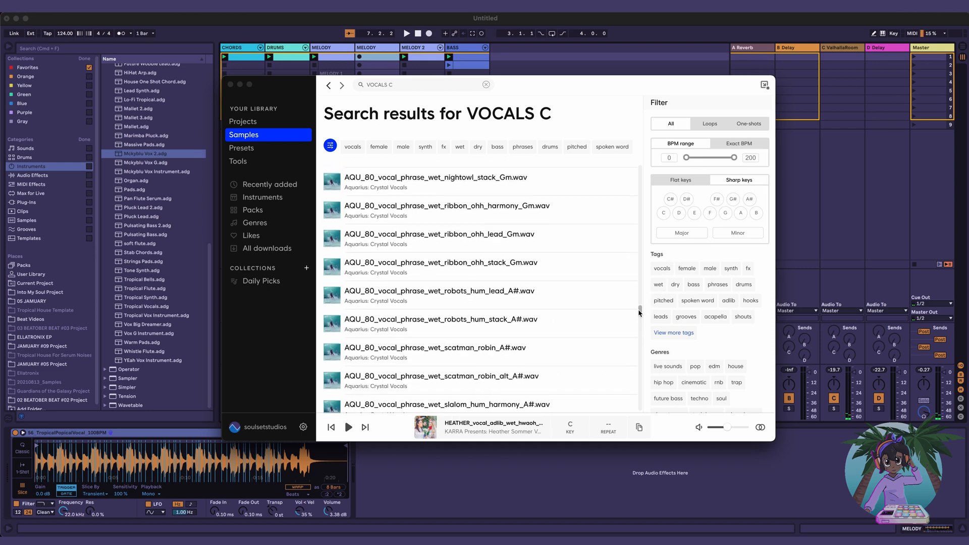
pyautogui.moveTo(646, 309); pyautogui.dragTo(656, 101)
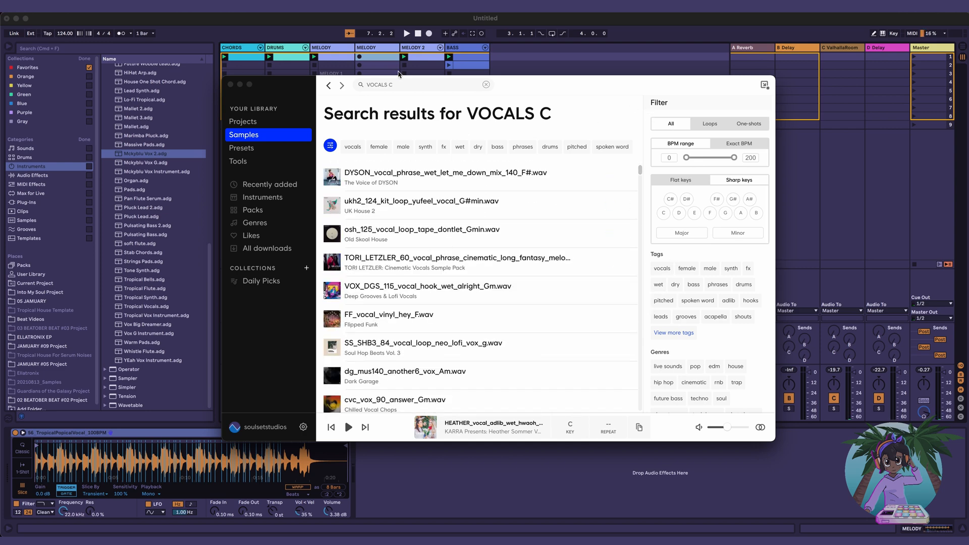
pyautogui.click(410, 88)
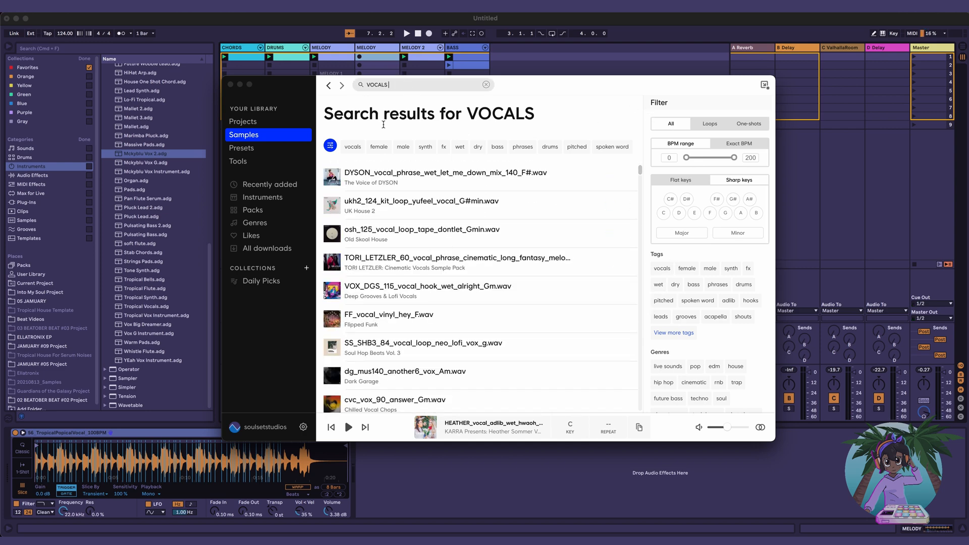
# Step: Browse the VOCALS search results for vocal samples that could suit the beat
pyautogui.scroll(-6, 368, 289)
pyautogui.scroll(3, 368, 289)
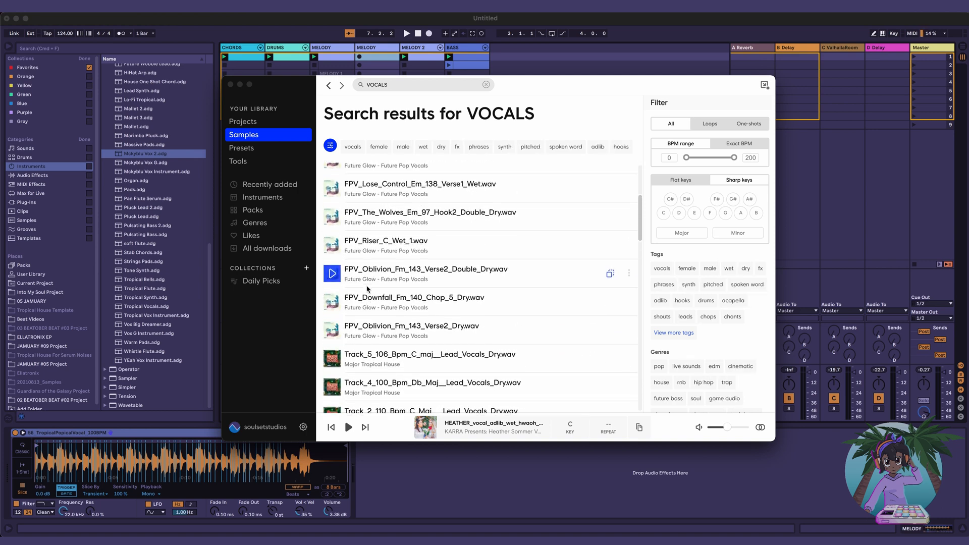
pyautogui.scroll(5, 368, 289)
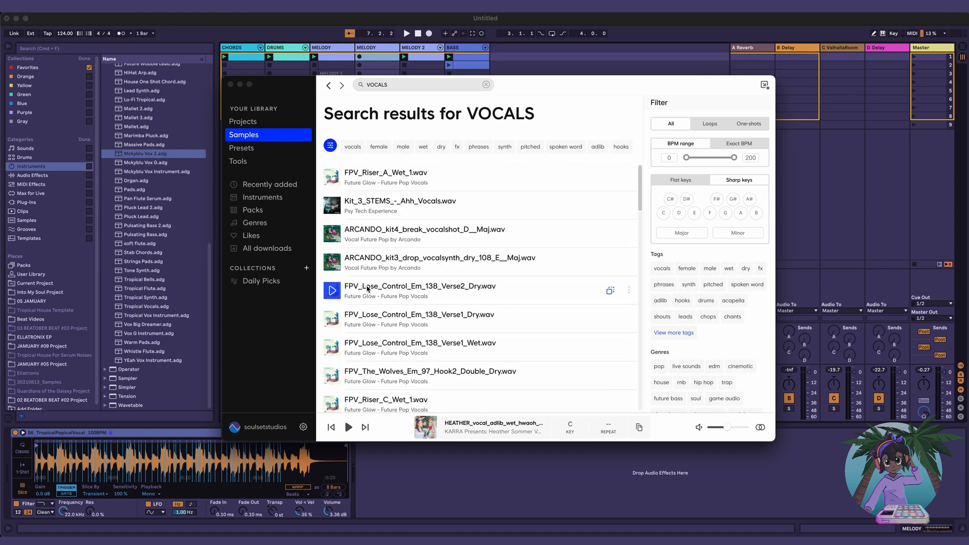
pyautogui.scroll(-15, 368, 289)
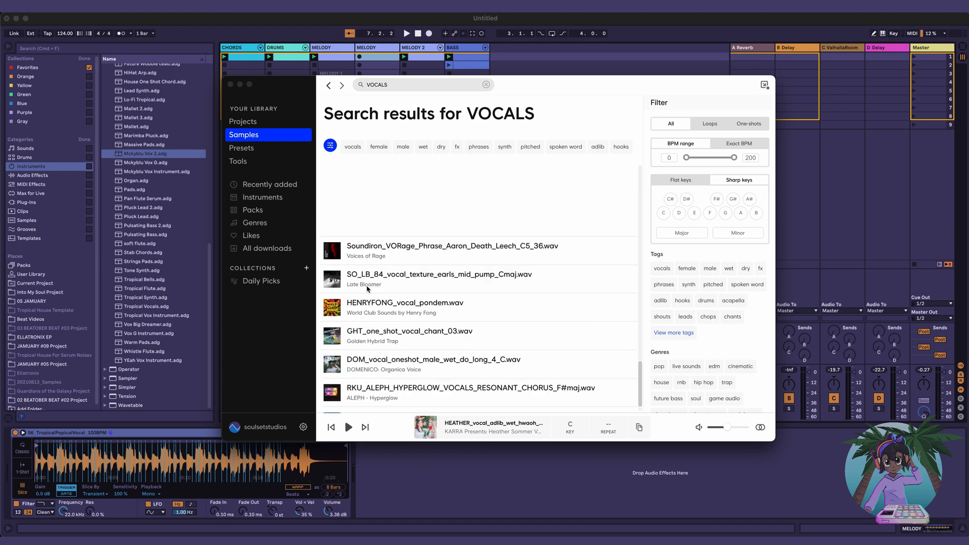
pyautogui.scroll(15, 368, 286)
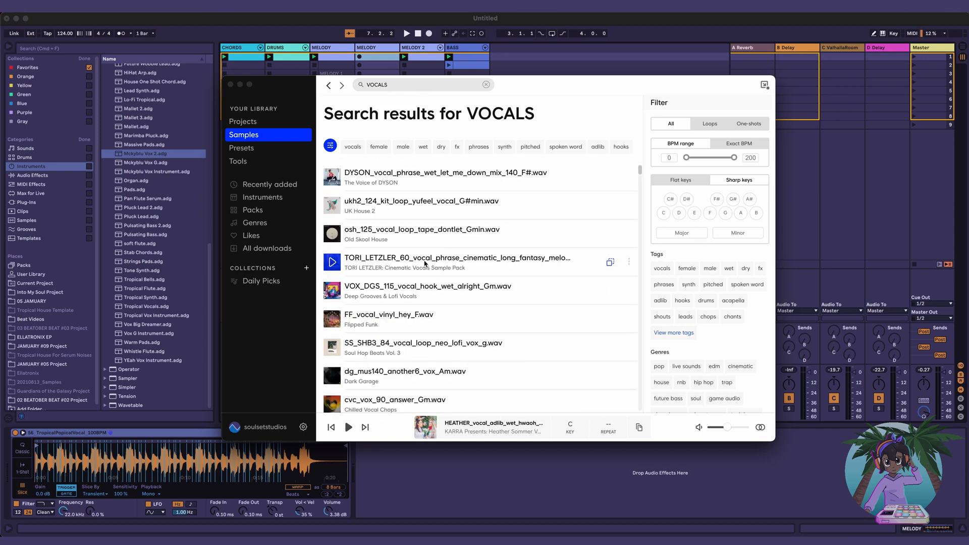
pyautogui.scroll(-15, 426, 264)
pyautogui.scroll(15, 459, 225)
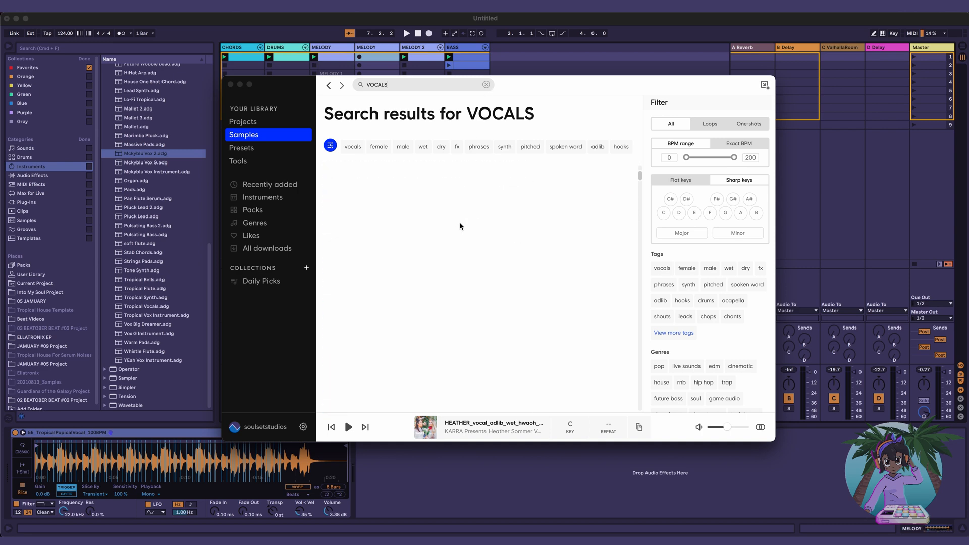
pyautogui.scroll(-3, 460, 226)
pyautogui.scroll(-5, 461, 226)
pyautogui.scroll(2, 461, 225)
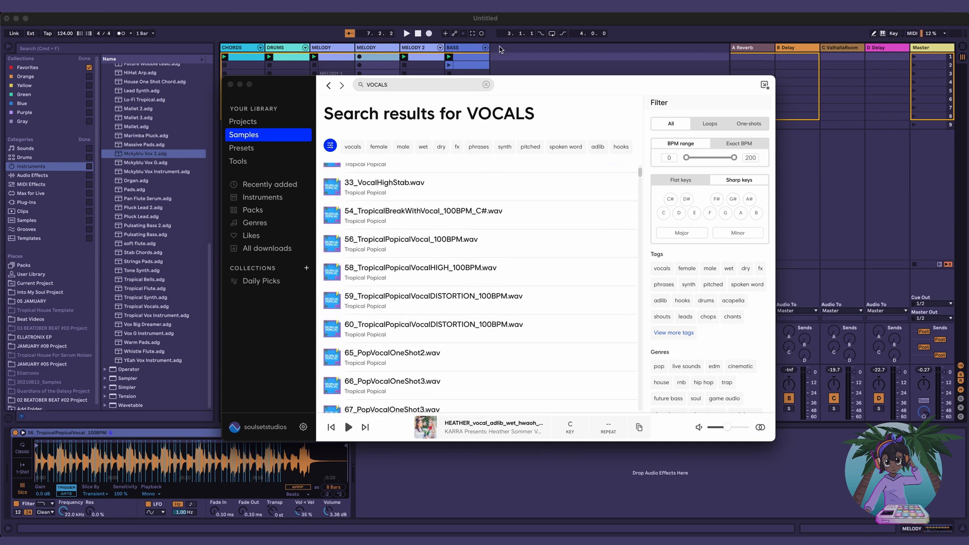
# Step: Play the beat and audition 60_TropicalPopicalVocalDISTORTION_100BPM.wav, 58_TropicalPopicalVocalHIGH_100BPM.wav and 65_PopVocalOneShot2.wav over it
pyautogui.click(503, 19)
pyautogui.press('space')
pyautogui.press('super+Tab')
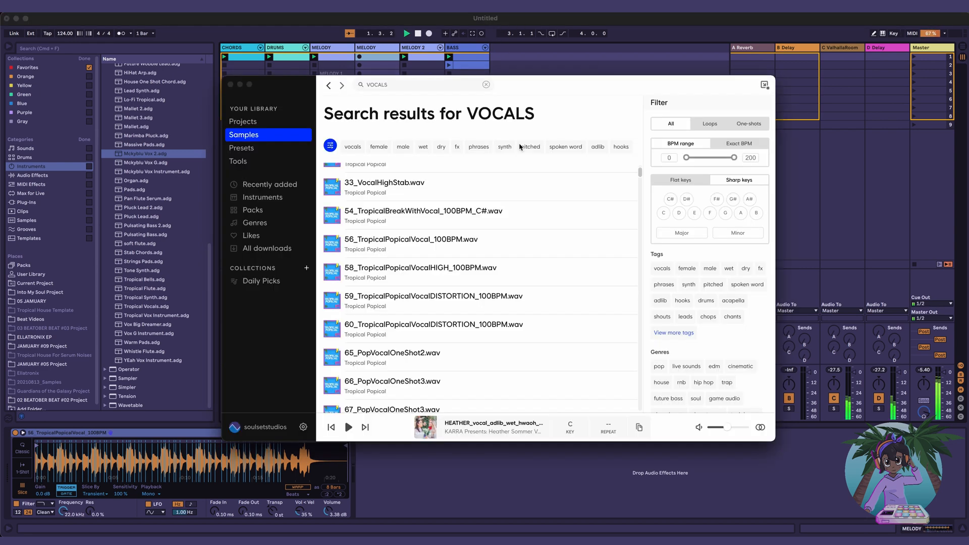
pyautogui.click(332, 329)
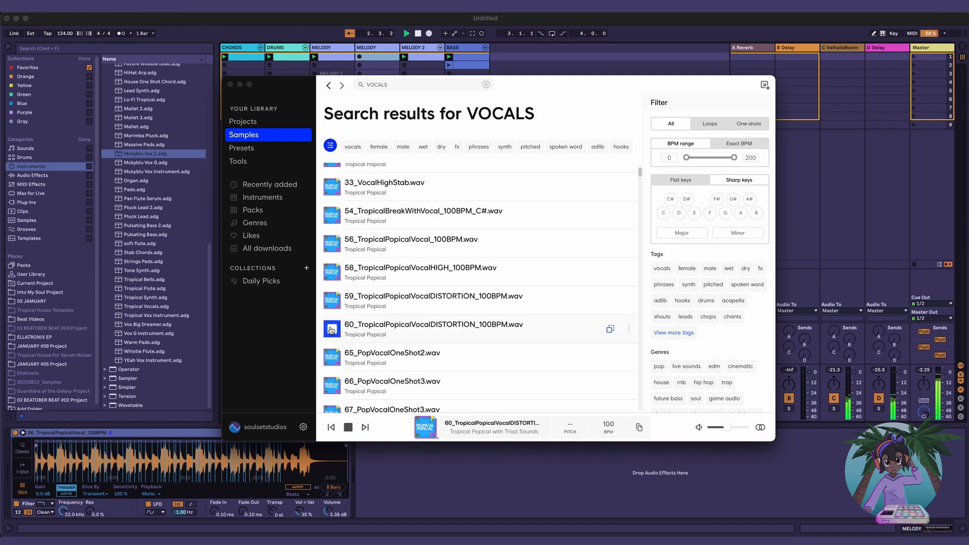
pyautogui.scroll(-1, 335, 277)
pyautogui.click(333, 270)
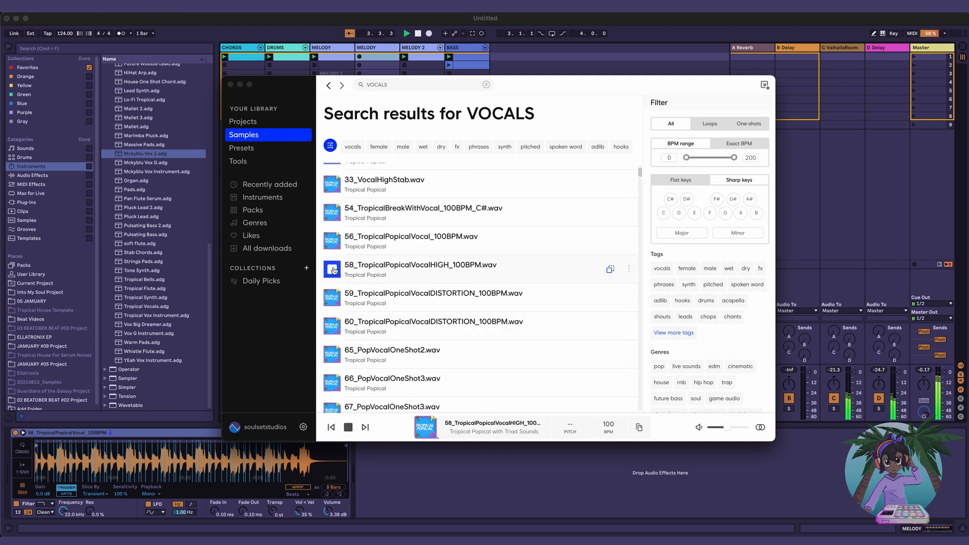
pyautogui.click(333, 355)
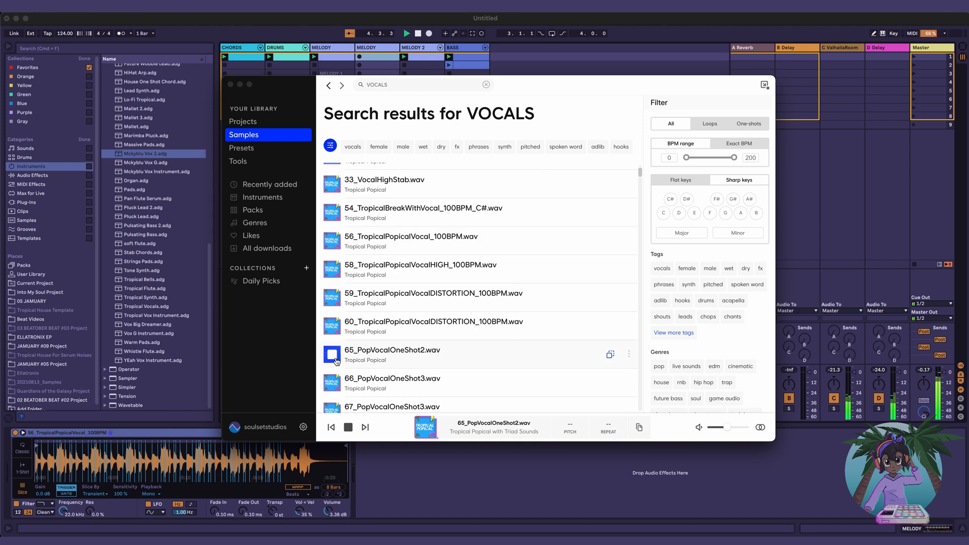
# Step: Audition the 66_PopVocalOneShot3.wav and 84_VocalLow_100BPM.wav samples over the playing beat
pyautogui.scroll(-1, 337, 362)
pyautogui.scroll(-2, 337, 362)
pyautogui.click(332, 326)
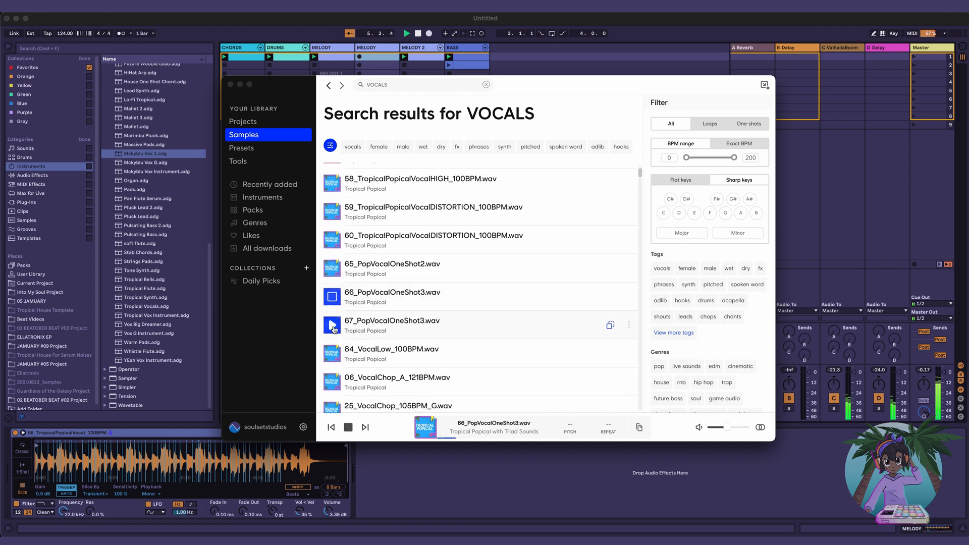
pyautogui.scroll(-1, 350, 363)
pyautogui.click(332, 332)
# Step: Audition and compare the 06_VocalChop_A_121BPM.wav and 25_VocalChop_105BPM_G.wav vocal chops over the playing beat
pyautogui.scroll(-1, 333, 333)
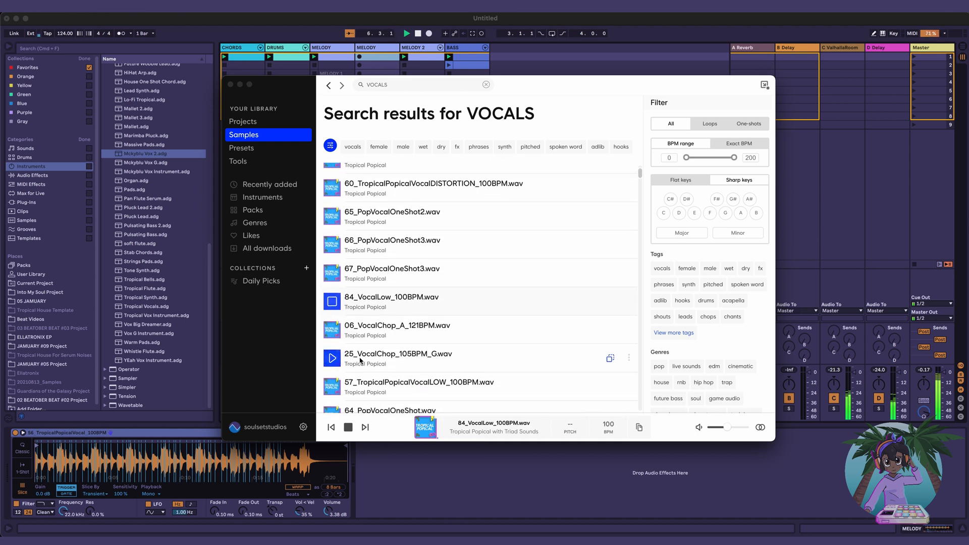
pyautogui.click(332, 329)
pyautogui.scroll(-1, 332, 329)
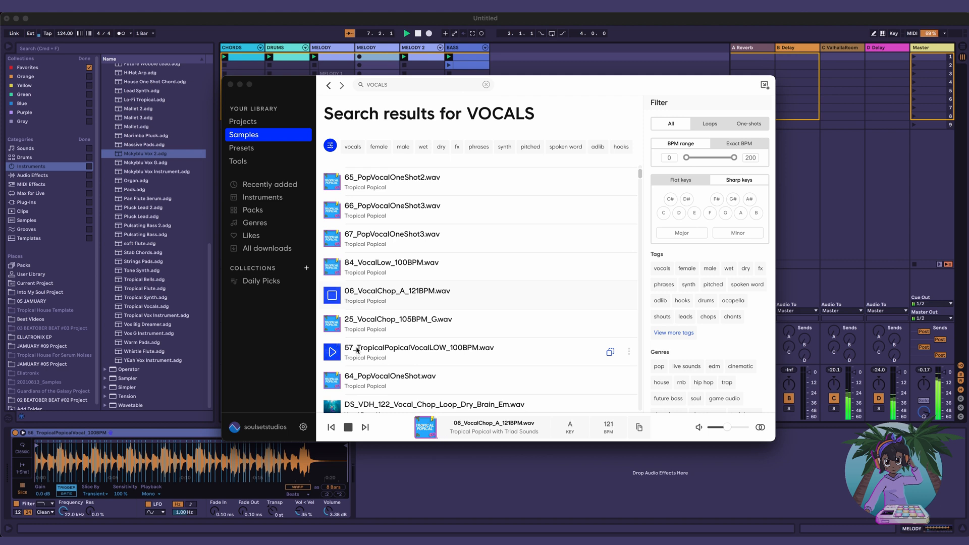
pyautogui.click(329, 325)
pyautogui.click(336, 294)
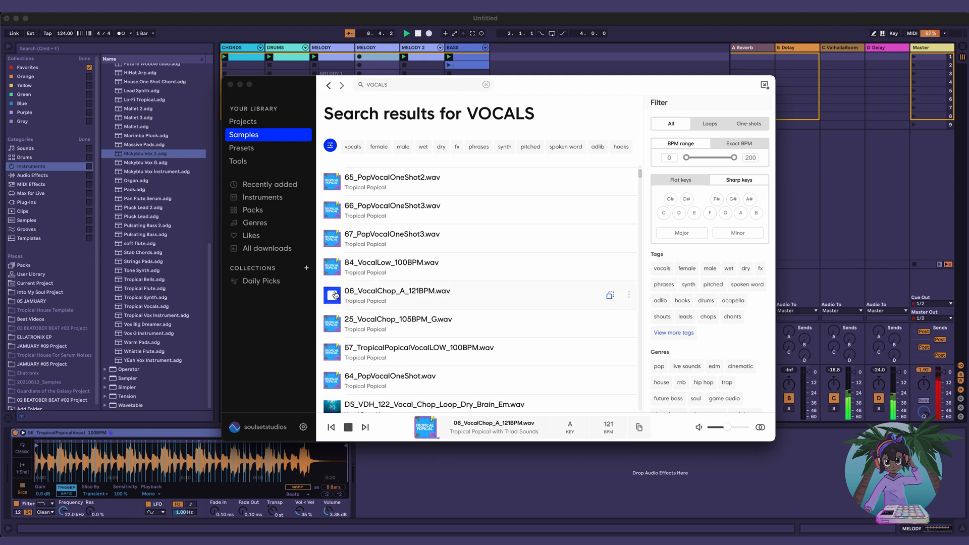
pyautogui.click(332, 323)
pyautogui.scroll(-2, 332, 308)
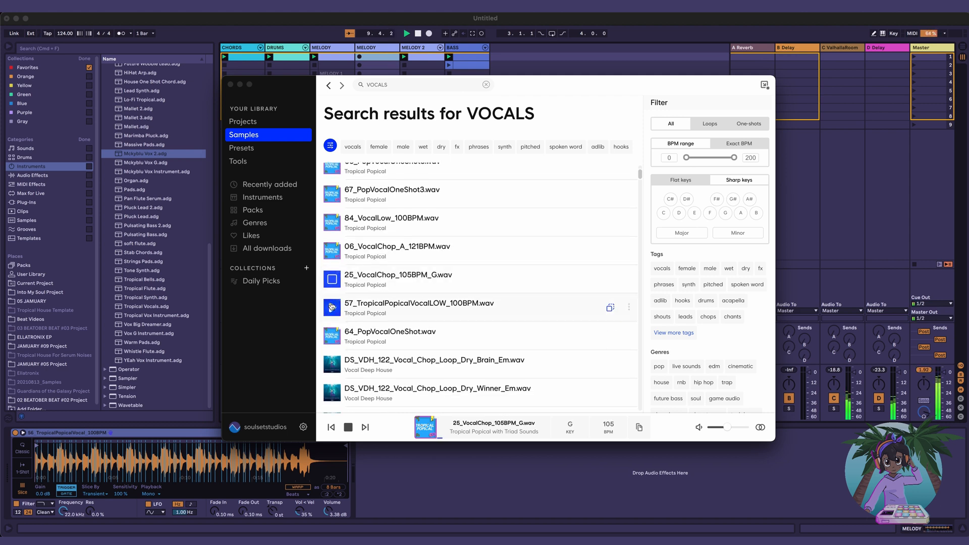
# Step: Audition 57_TropicalPopicalVocalLOW_100BPM.wav and 64_PopVocalOneShot.wav over the playing beat
pyautogui.click(332, 307)
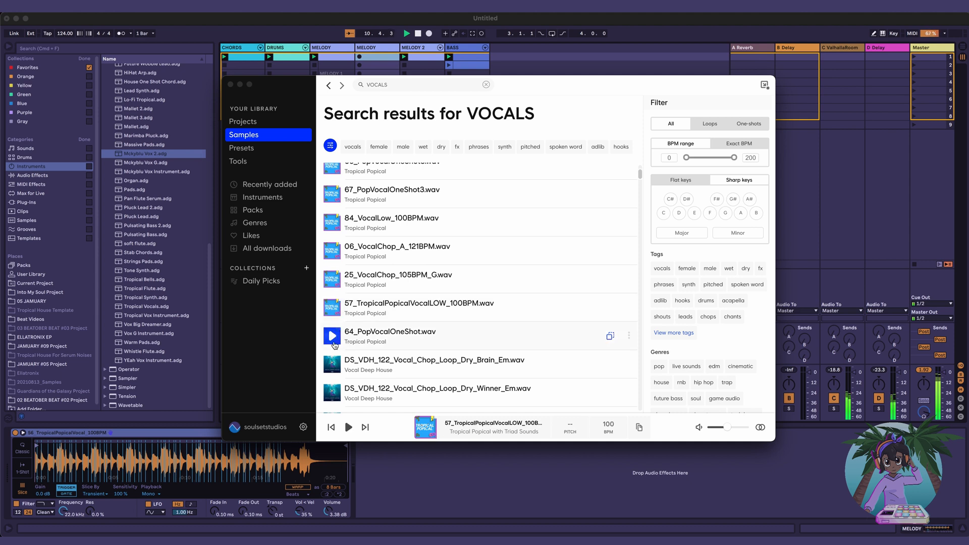
pyautogui.click(333, 342)
pyautogui.scroll(-2, 333, 339)
# Step: Audition the Dry_Brain_Em, Dry_Winner_Em, Wet_Brain_Em and Wet_Winner_Em loops of the DS_VDH_122 vocal chops over the beat
pyautogui.click(332, 324)
pyautogui.scroll(-2, 333, 320)
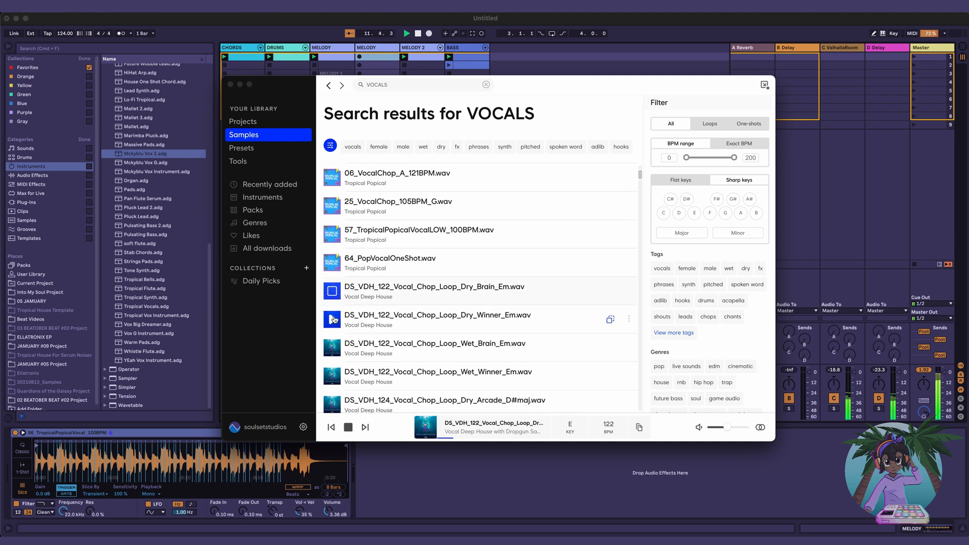
pyautogui.click(333, 319)
pyautogui.scroll(-2, 332, 313)
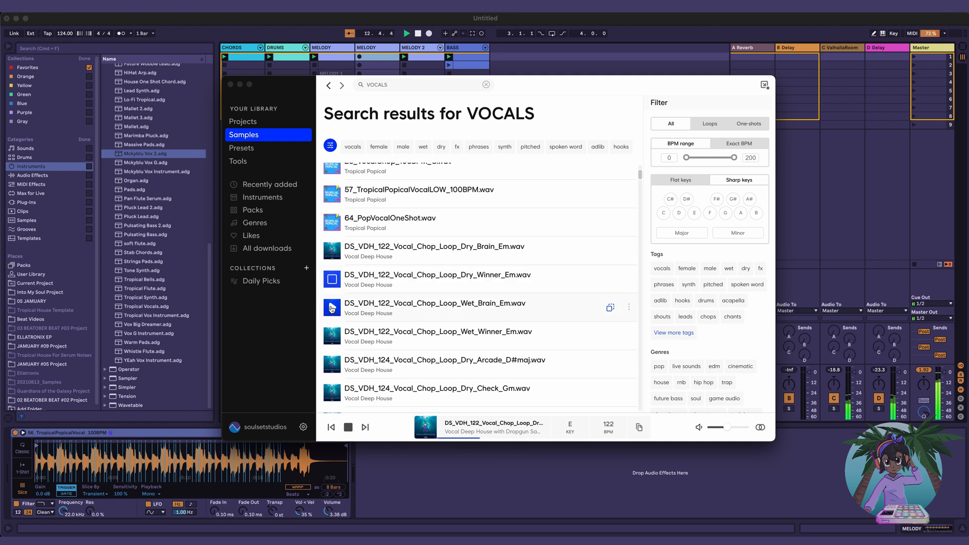
pyautogui.click(332, 308)
pyautogui.scroll(-2, 337, 343)
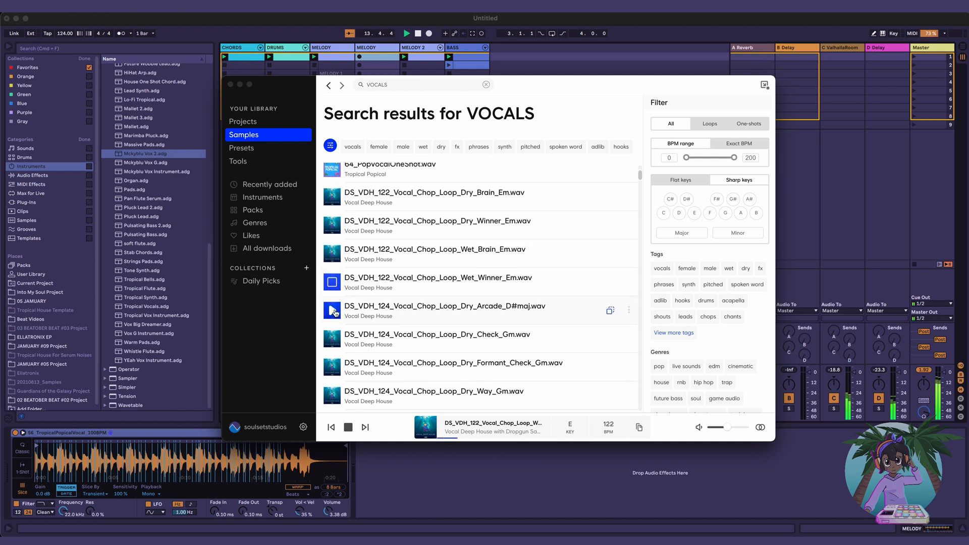
# Step: Audition the DS_VDH_124 vocal chop loops over the beat, including Dry_Check_Gm, Dry_You_Dm and Wet_Check_Gm
pyautogui.click(332, 337)
pyautogui.scroll(-2, 332, 318)
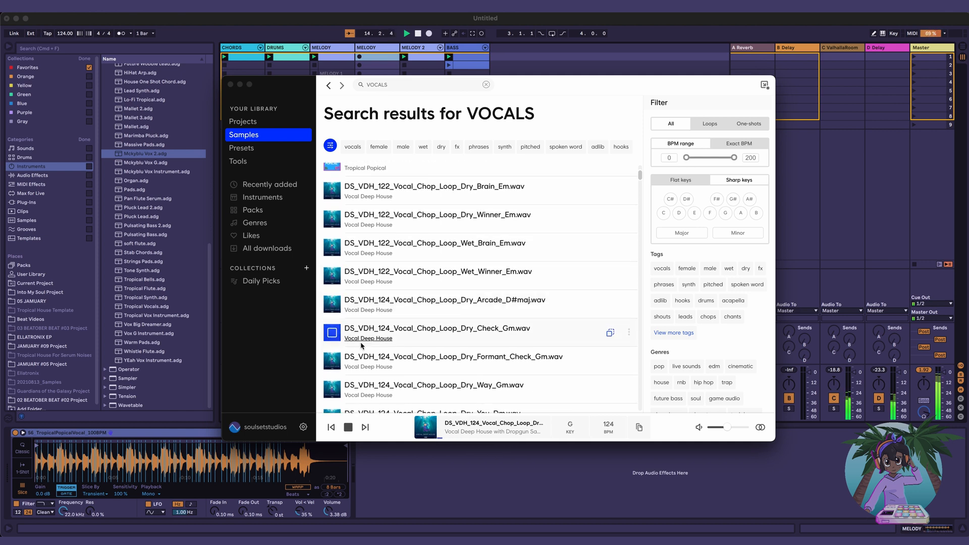
pyautogui.click(335, 309)
pyautogui.click(332, 358)
pyautogui.scroll(-2, 333, 348)
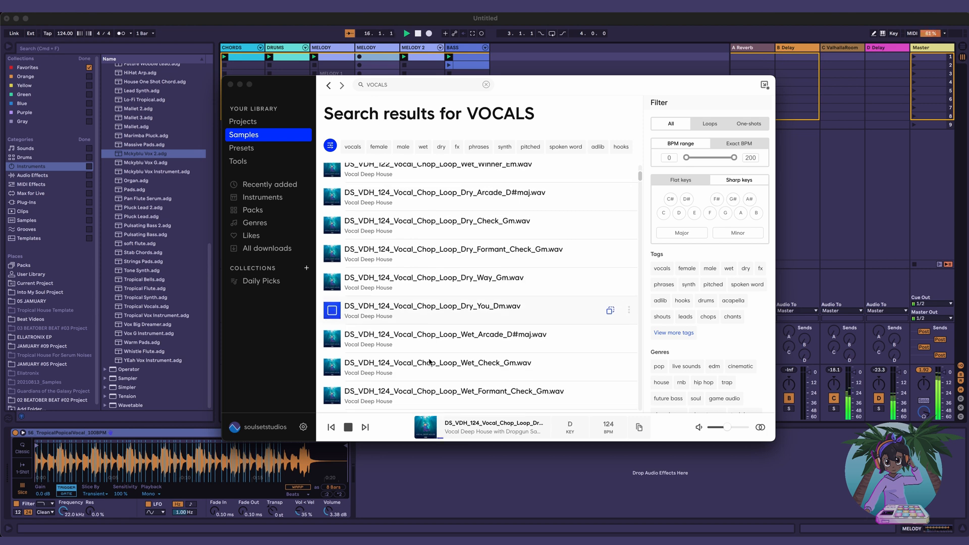
pyautogui.click(332, 354)
pyautogui.scroll(-2, 332, 349)
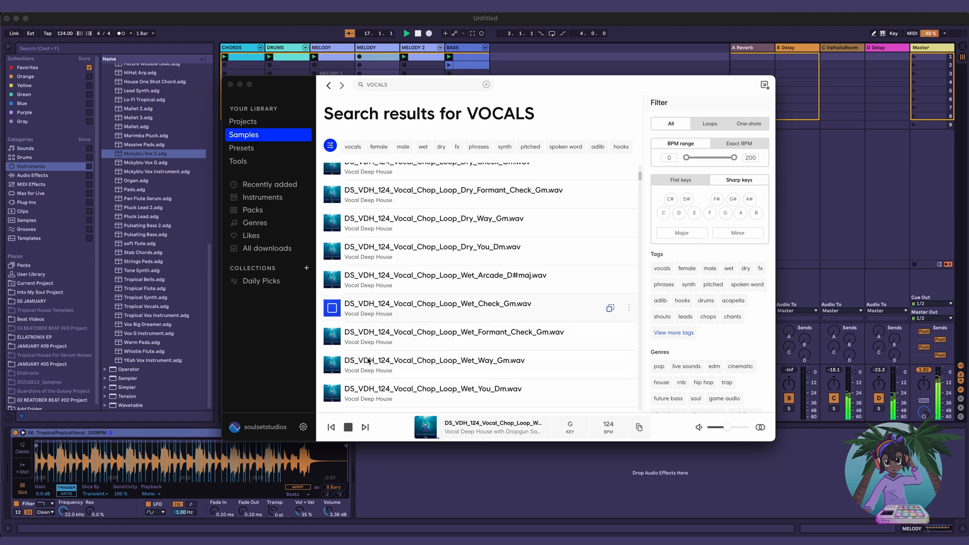
pyautogui.click(333, 305)
pyautogui.scroll(-8, 335, 324)
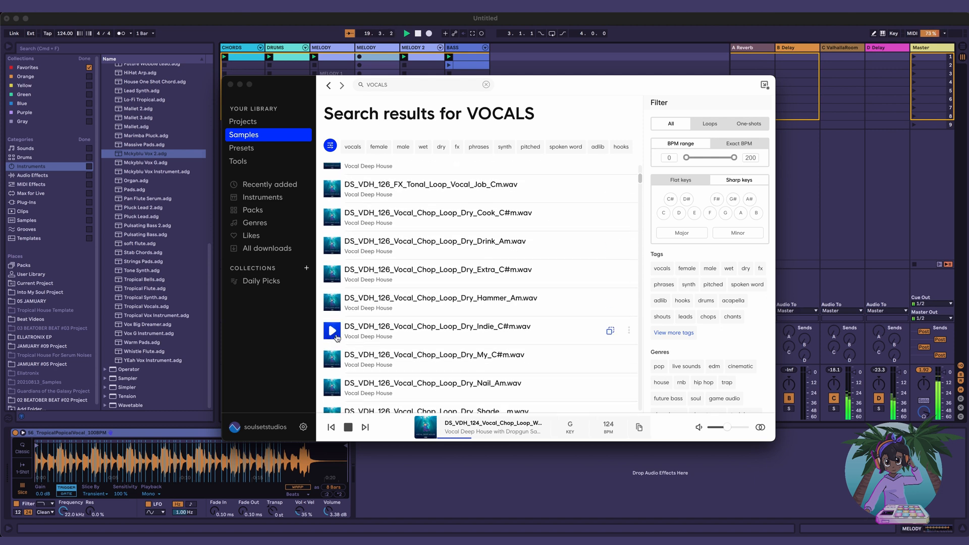
# Step: Audition the DS_VDH_126 vocal chop loops over the beat, including Dry_Smoke_Am, Full_Dry_Bath_Am and Full_Wet_Bath_Am
pyautogui.click(332, 246)
pyautogui.scroll(-2, 340, 323)
pyautogui.scroll(-1, 341, 336)
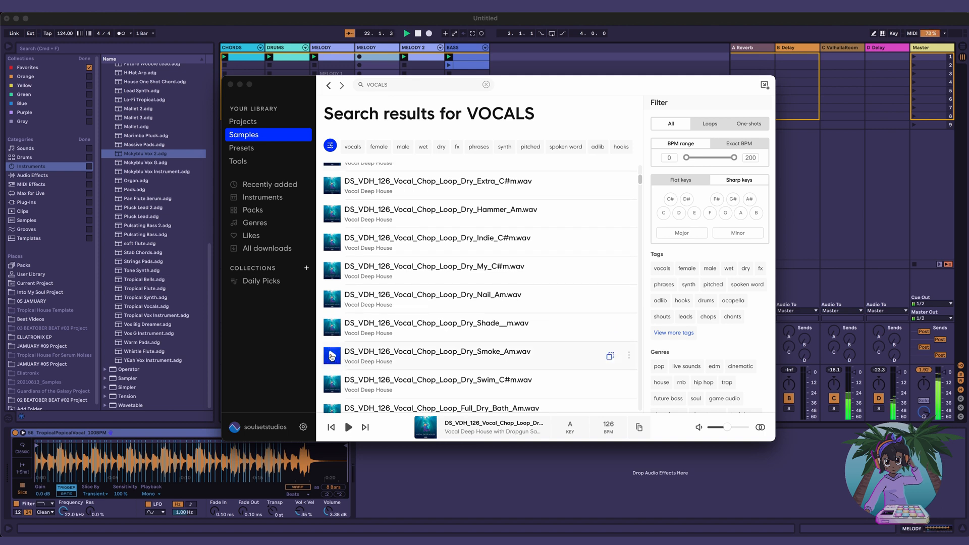
pyautogui.scroll(-1, 332, 359)
pyautogui.click(332, 366)
pyautogui.scroll(-3, 338, 371)
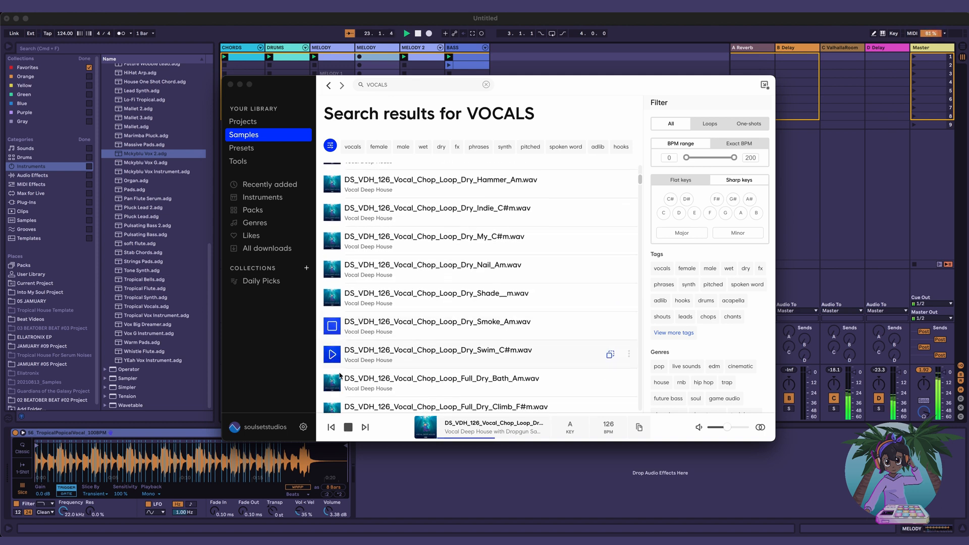
pyautogui.scroll(-1, 341, 377)
pyautogui.click(332, 350)
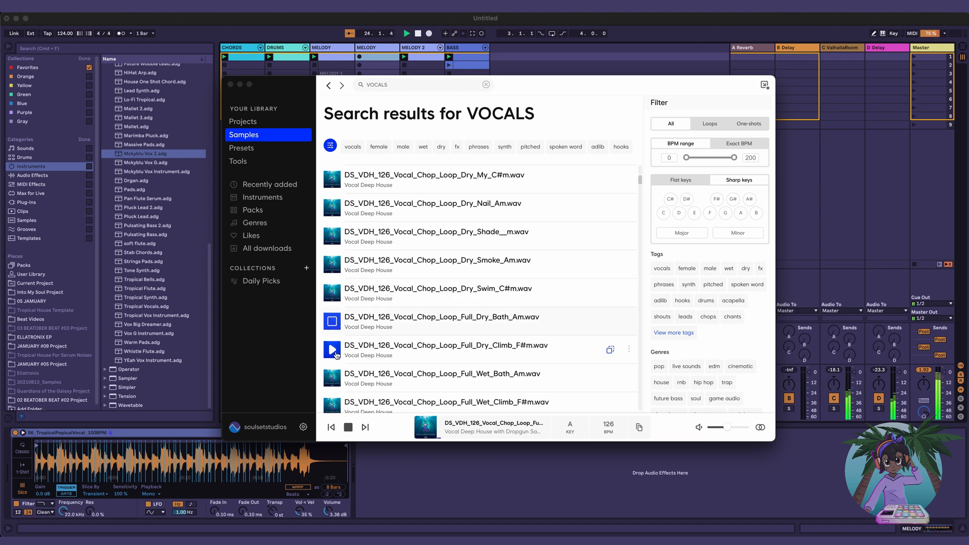
pyautogui.scroll(-2, 336, 333)
pyautogui.click(332, 327)
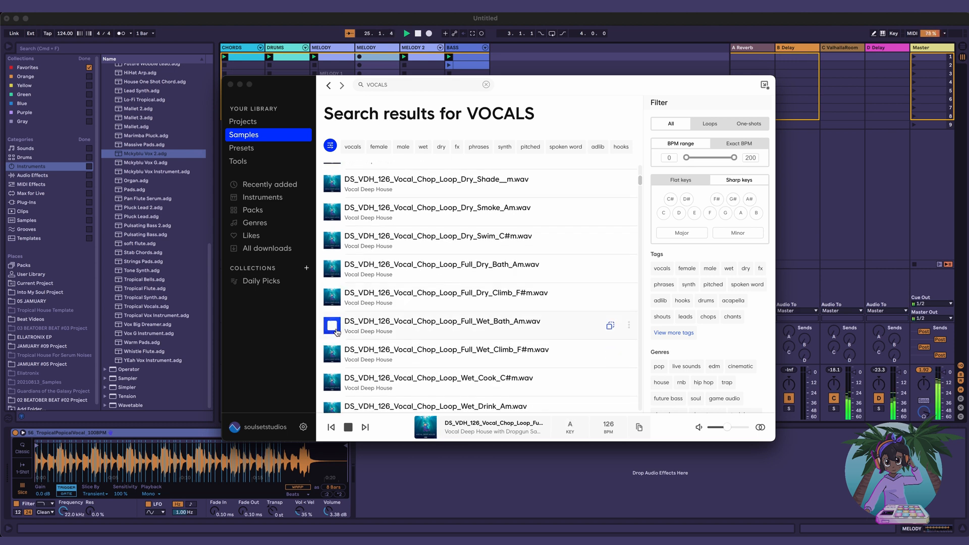
# Step: Audition the DS_VDH_126 loops Full_Wet_Climb_F#m, Wet_Drink_Am, Wet_Hammer_Am and Wet_Indie_C#m over the beat, ending with the preview stopped
pyautogui.click(332, 355)
pyautogui.scroll(-3, 336, 356)
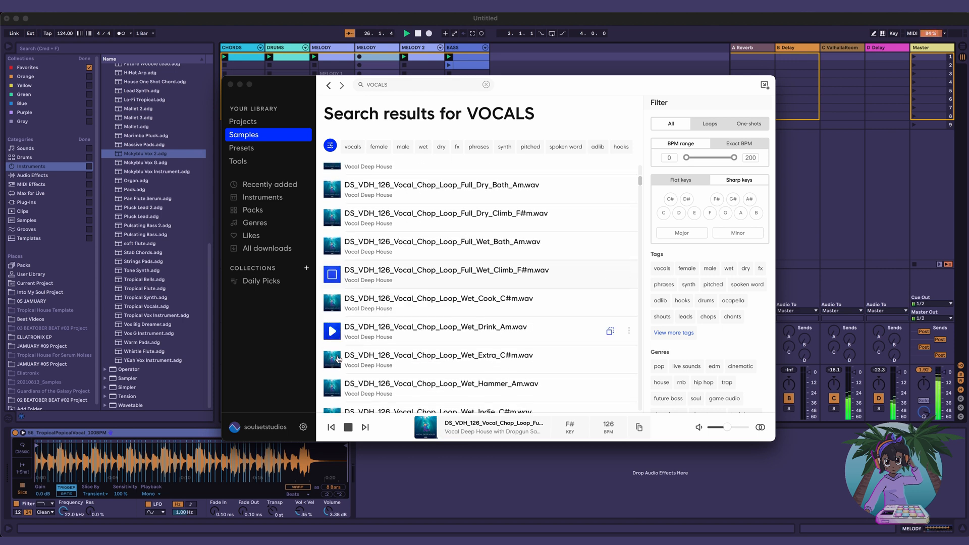
pyautogui.click(333, 332)
pyautogui.scroll(-2, 338, 334)
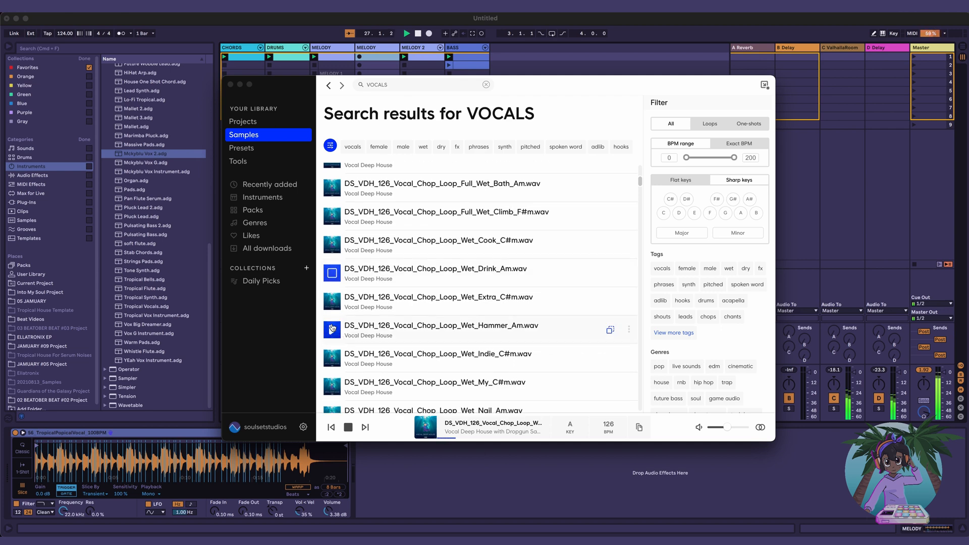
pyautogui.click(333, 330)
pyautogui.scroll(-1, 341, 354)
pyautogui.scroll(-1, 341, 357)
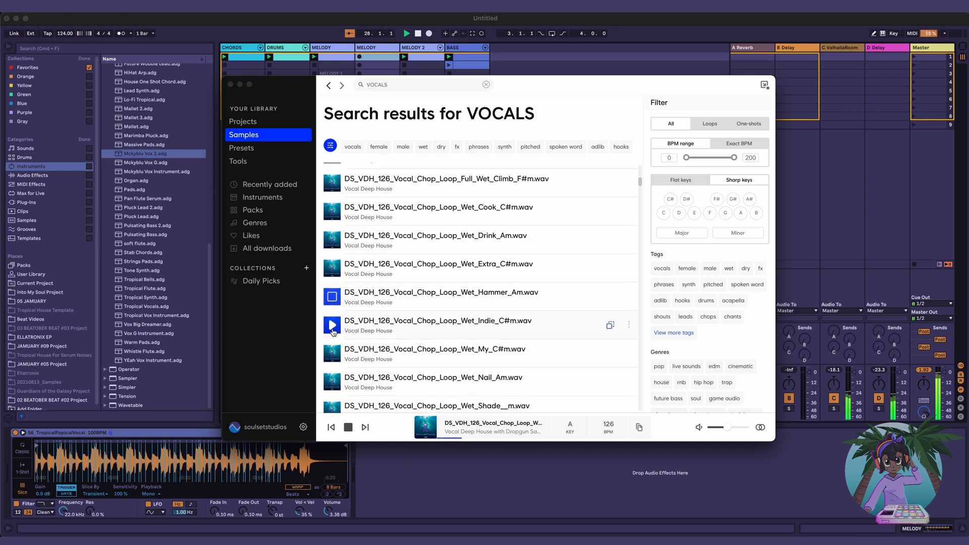
pyautogui.click(333, 325)
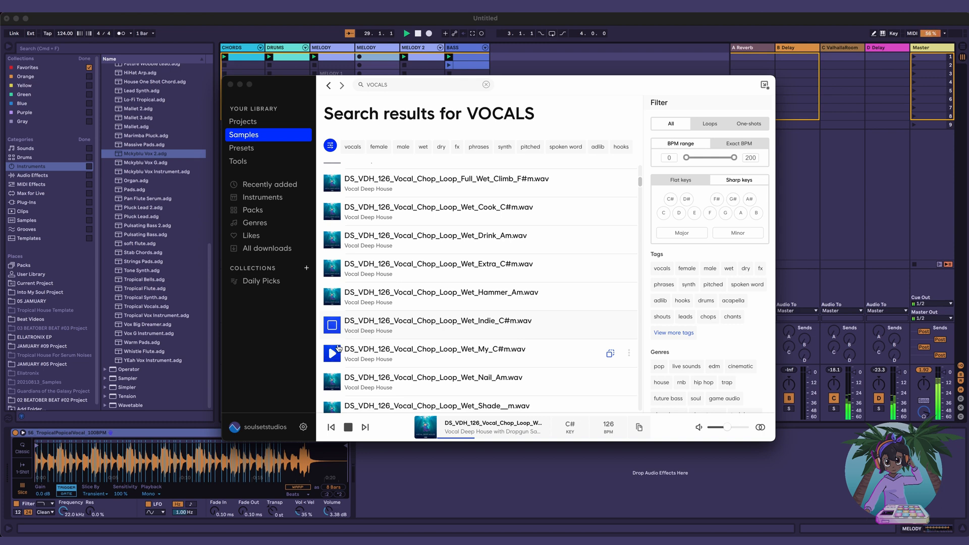
pyautogui.click(332, 325)
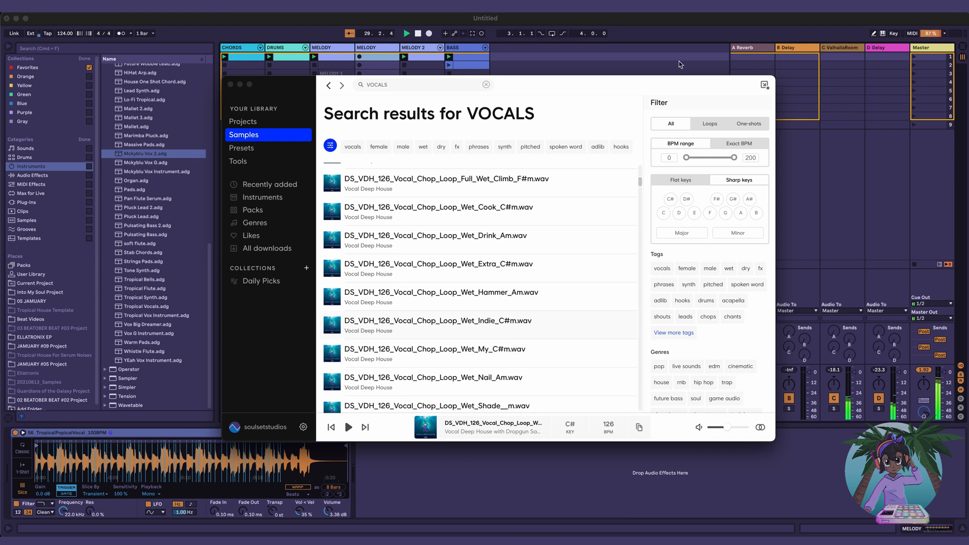
# Step: Return to Ableton Live, stop the beat, and quit Spotify and the background app beside it
pyautogui.click(806, 23)
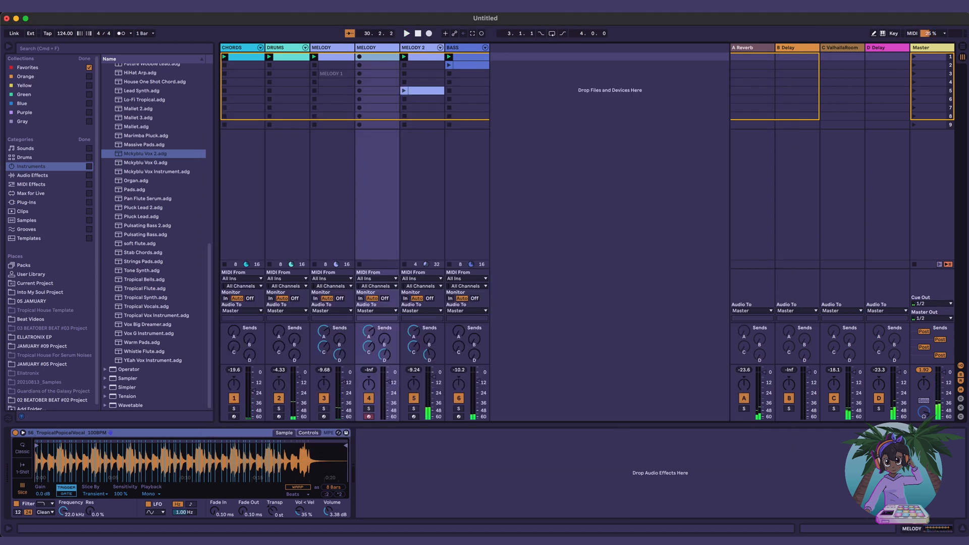
pyautogui.moveTo(511, 526)
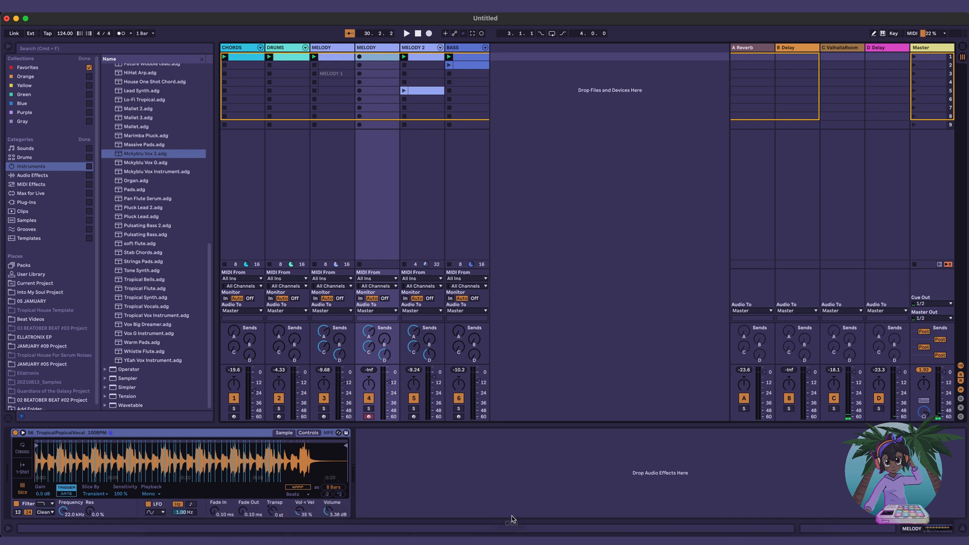
pyautogui.rightClick(382, 526)
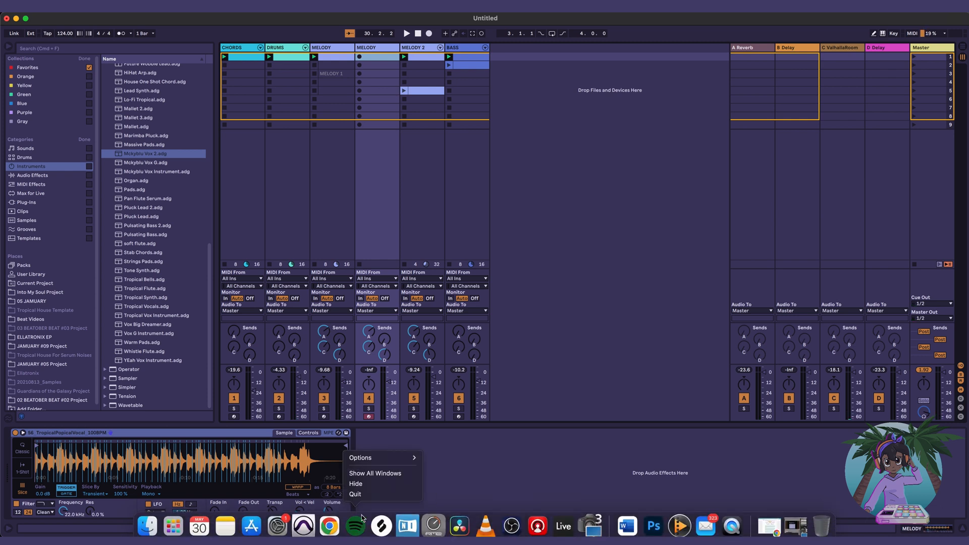
pyautogui.click(364, 497)
pyautogui.rightClick(380, 529)
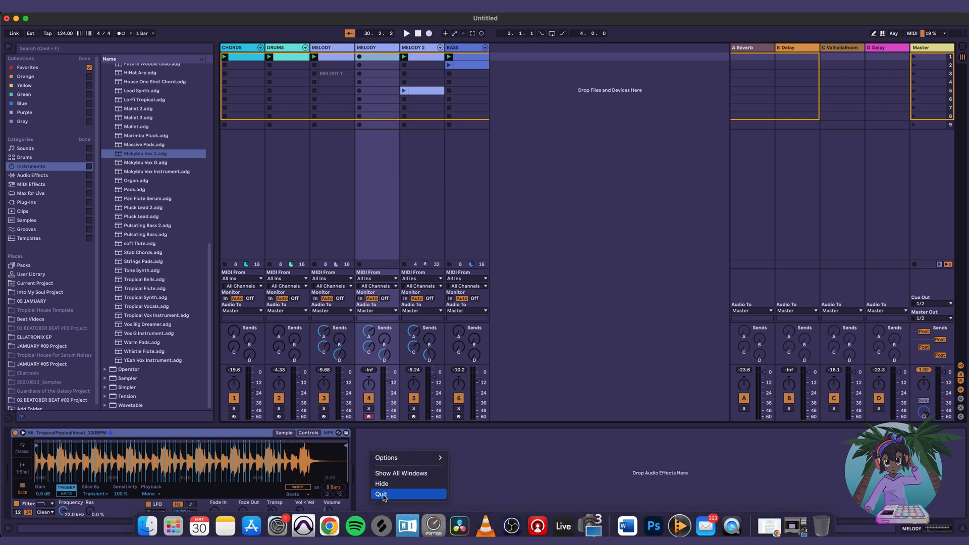
pyautogui.click(383, 494)
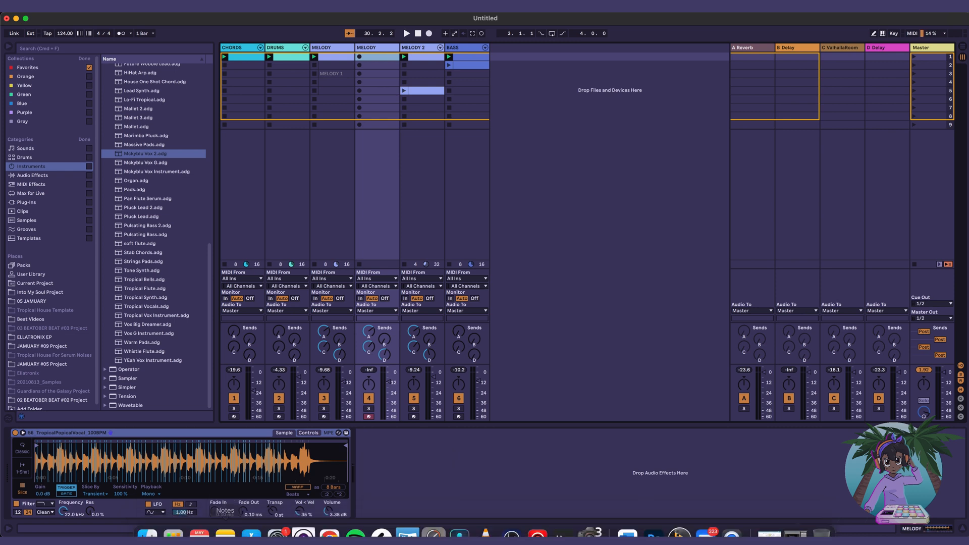
# Step: Quit the Notes, Word and Photoshop apps and the media player running in the background
pyautogui.rightClick(231, 533)
pyautogui.click(234, 498)
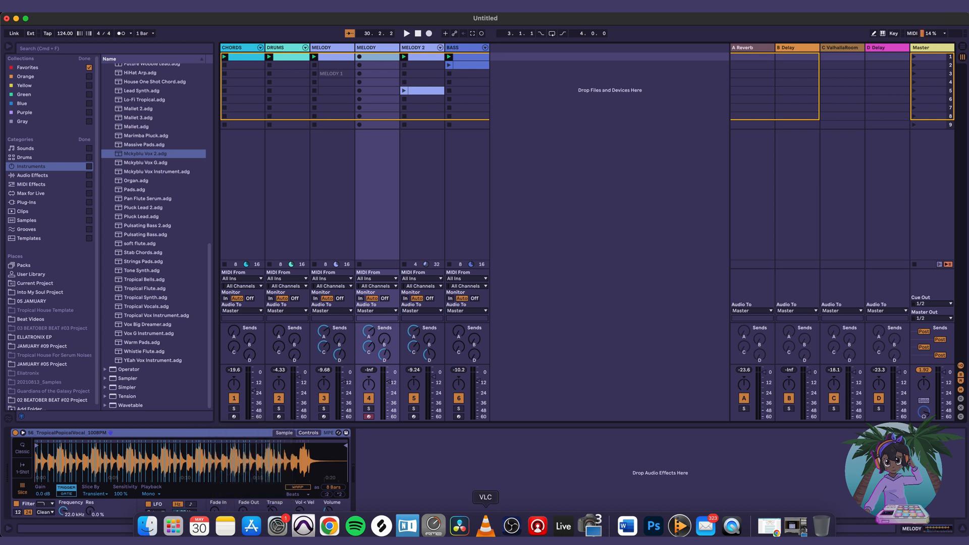
pyautogui.rightClick(628, 525)
pyautogui.click(628, 494)
pyautogui.rightClick(654, 527)
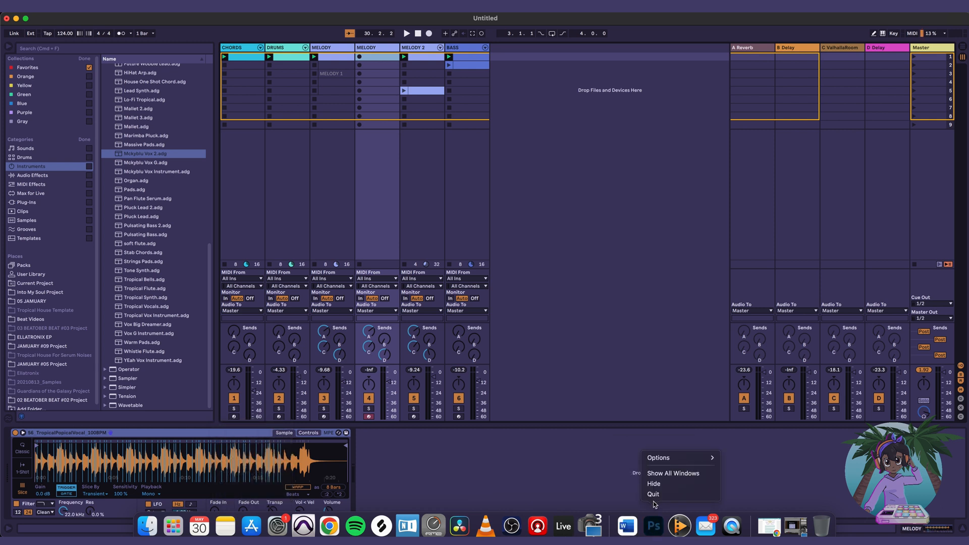
pyautogui.click(662, 496)
pyautogui.rightClick(680, 526)
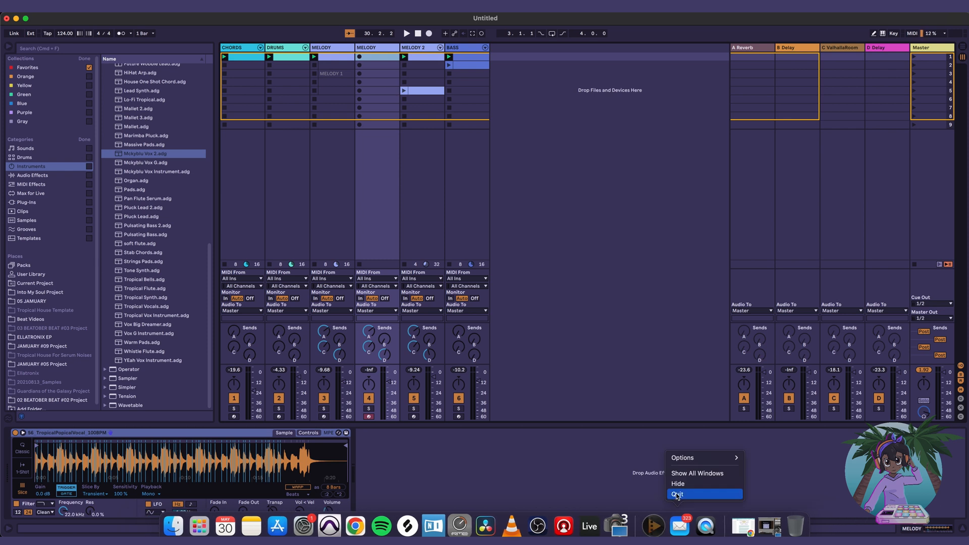
pyautogui.click(680, 494)
pyautogui.rightClick(679, 527)
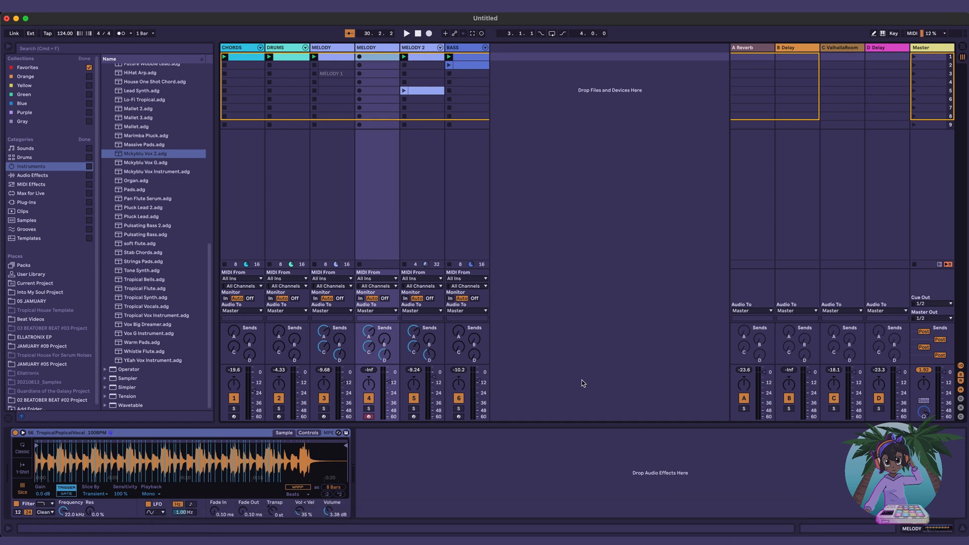
# Step: Restart the beat and audition DS_VDH_126_Vocal_Chop_Loop_Wet_My_C#m.wav and DS_VDH_126_Vocal_Chop_Loop_Wet_Nail_Am.wav over it
pyautogui.press('super+Tab')
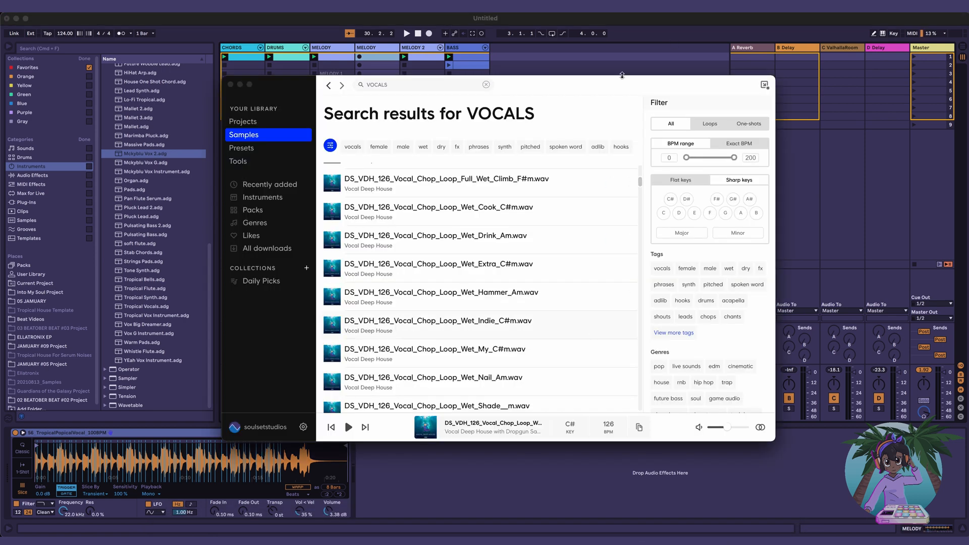
pyautogui.click(601, 21)
pyautogui.press('space')
pyautogui.press('super+Tab')
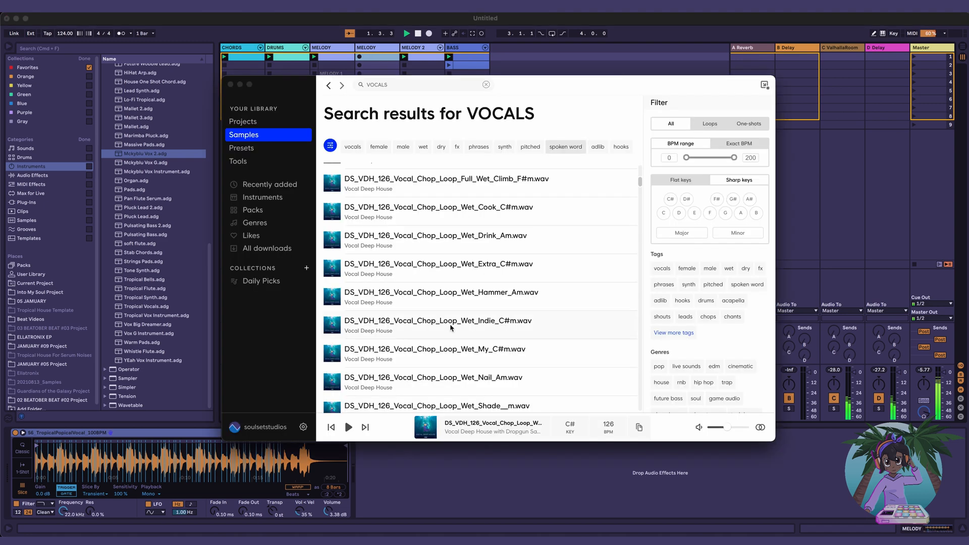
pyautogui.click(331, 352)
pyautogui.scroll(-2, 329, 349)
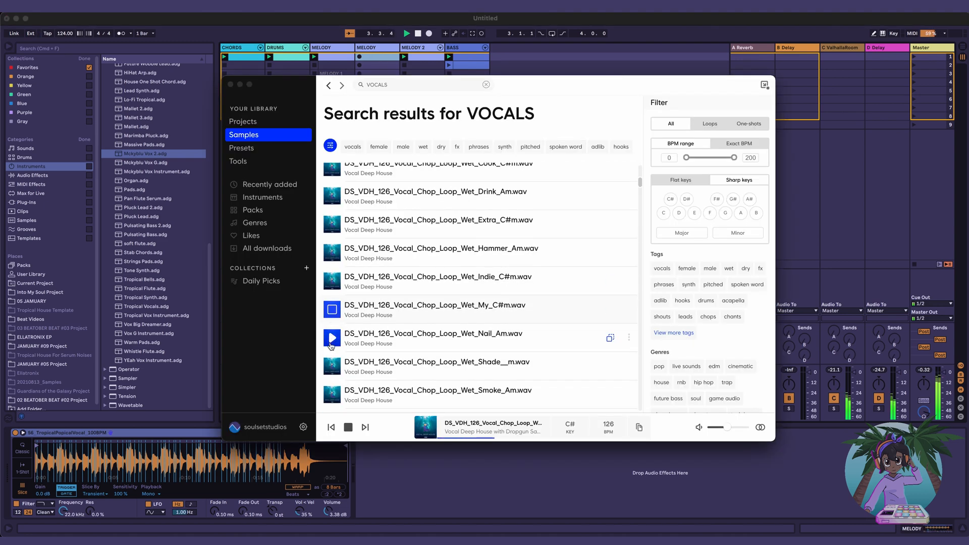
pyautogui.click(332, 337)
pyautogui.scroll(-2, 333, 313)
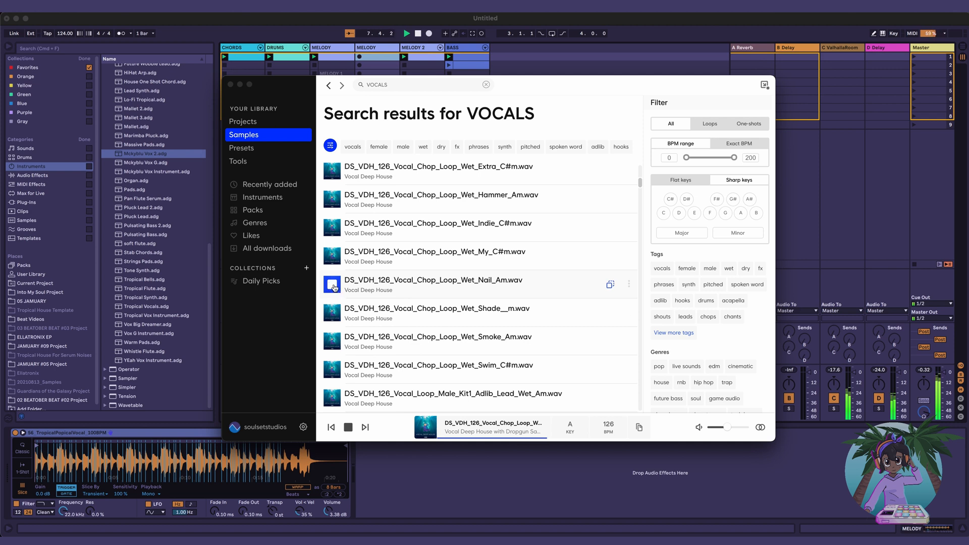
pyautogui.click(334, 286)
# Step: Move the sample library window clear of the session tracks and stop the beat
pyautogui.moveTo(349, 88); pyautogui.dragTo(621, 71)
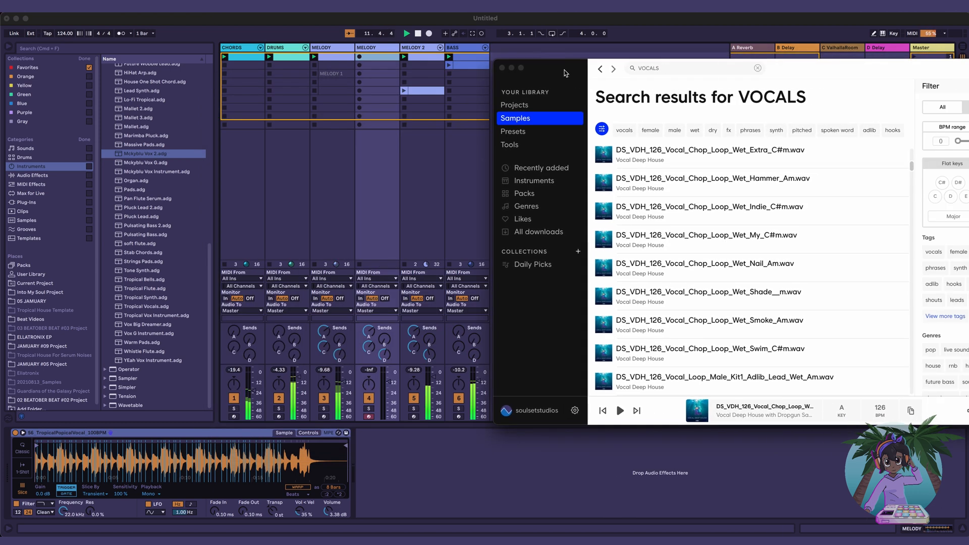
pyautogui.click(438, 19)
pyautogui.press('space')
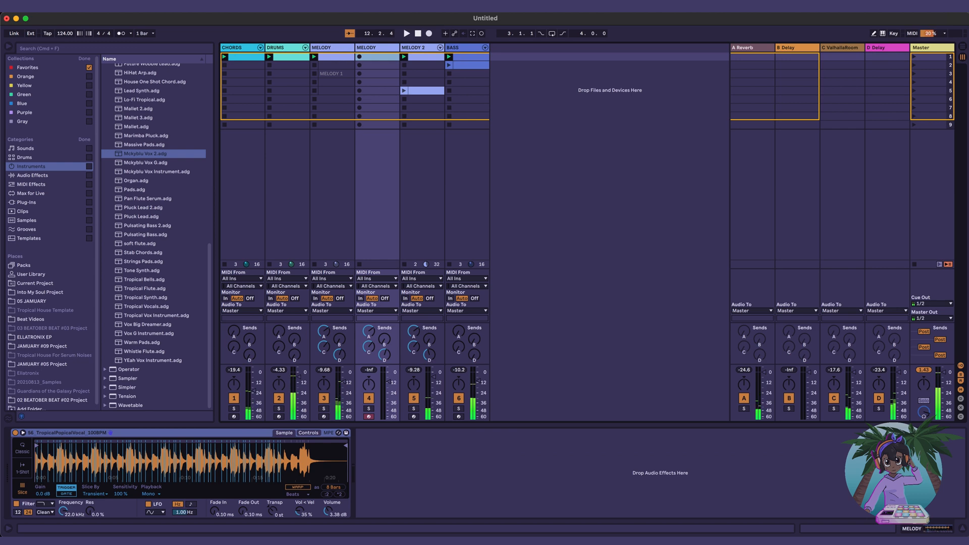
# Step: Preview DS_VDH_126_Vocal_Chop_Loop_Wet_Nail_Am.wav on its own and load it into the empty MELODY track's Simpler, replacing the current sample
pyautogui.click(664, 12)
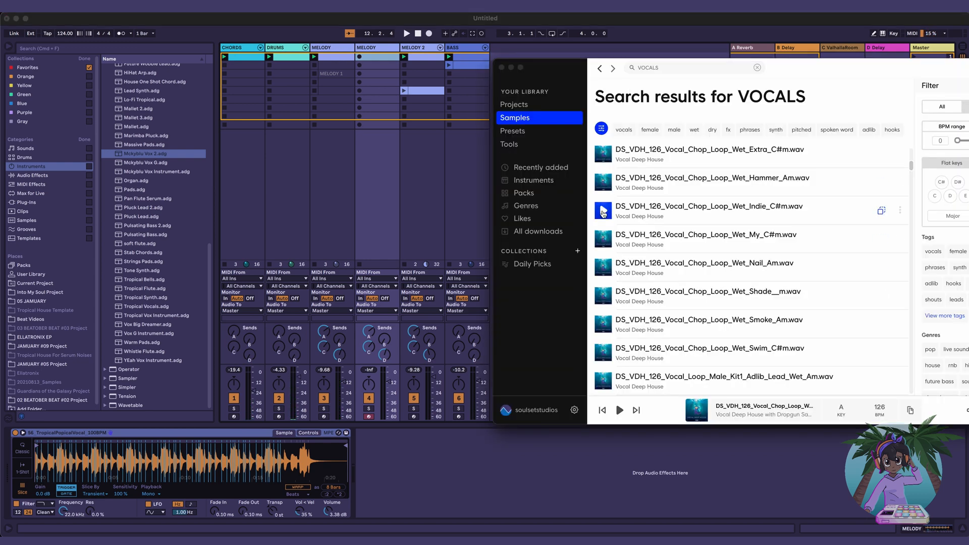
pyautogui.click(602, 269)
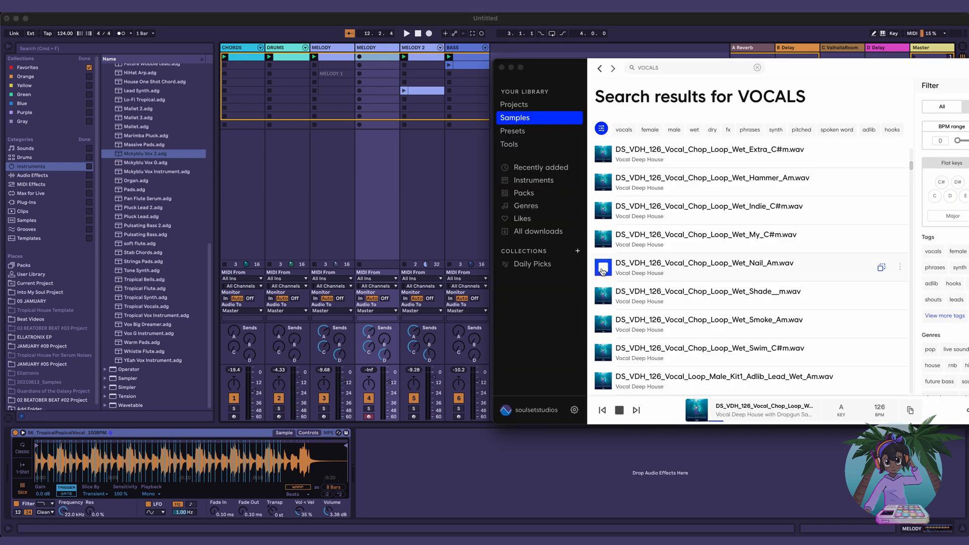
pyautogui.moveTo(601, 271); pyautogui.dragTo(250, 449)
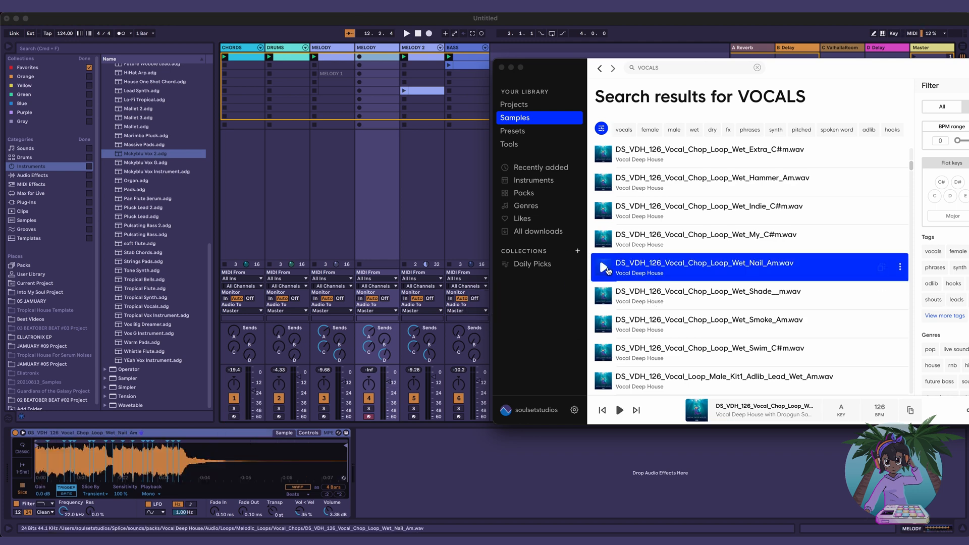
pyautogui.click(421, 62)
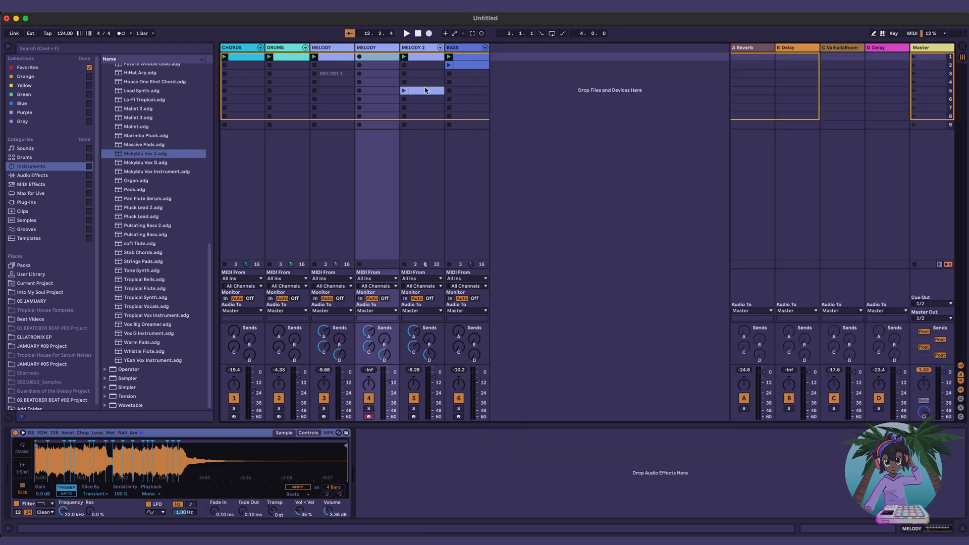
pyautogui.click(426, 92)
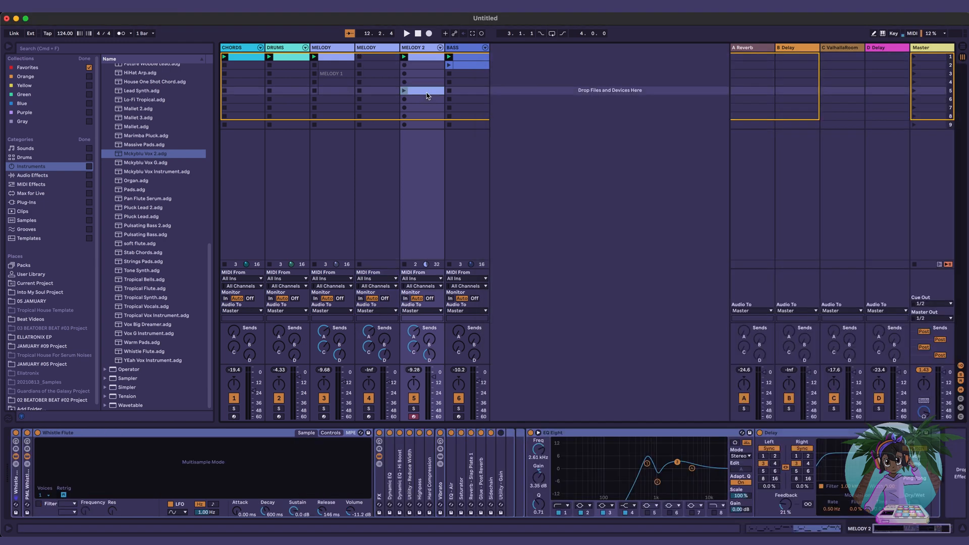
pyautogui.click(421, 47)
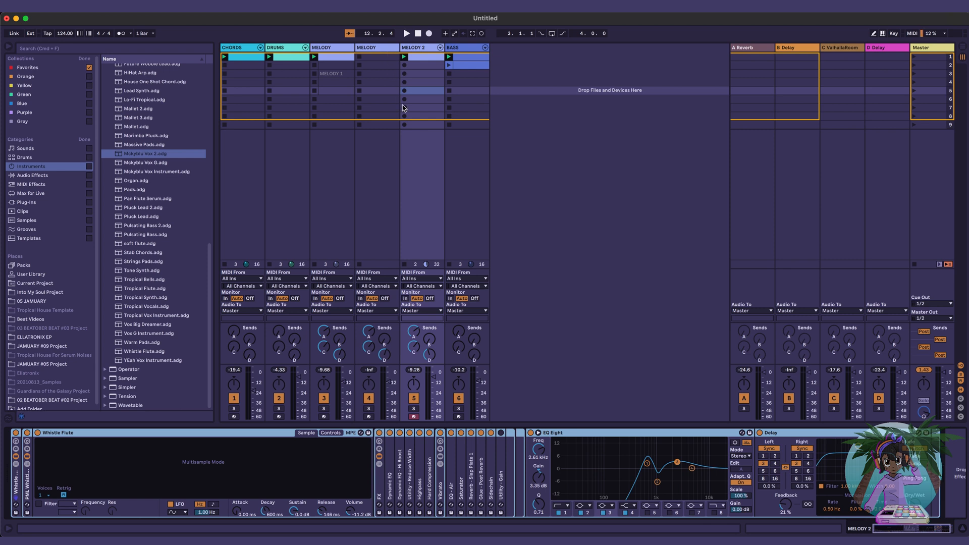
pyautogui.press('super+v')
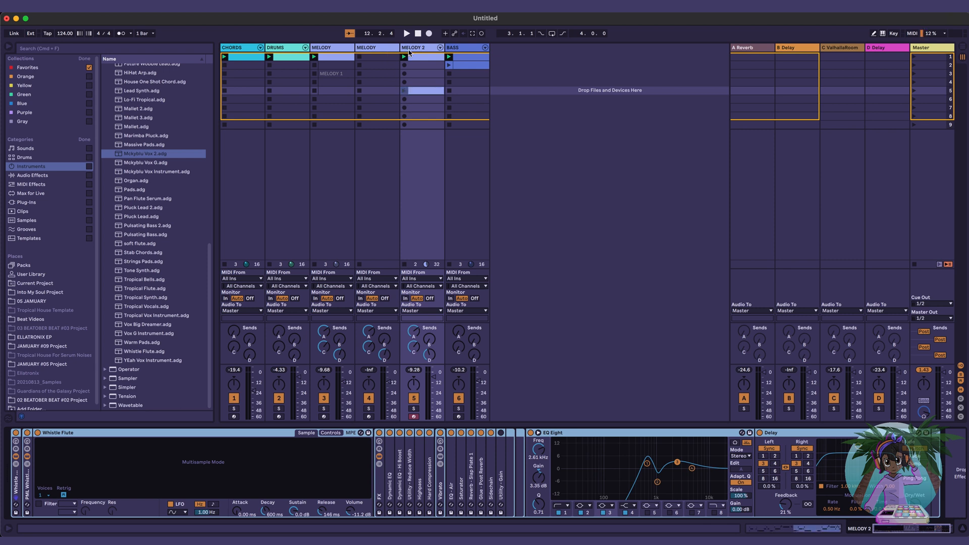
pyautogui.press('space')
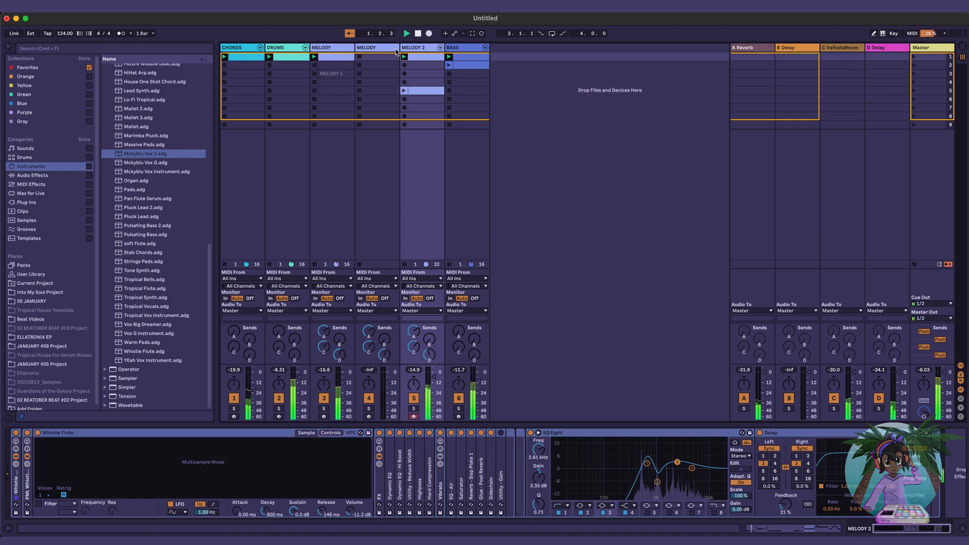
# Step: Reload DS_VDH_126_Vocal_Chop_Loop_Wet_Nail_Am.wav from the sample library into the second MELODY track's Simpler
pyautogui.click(396, 51)
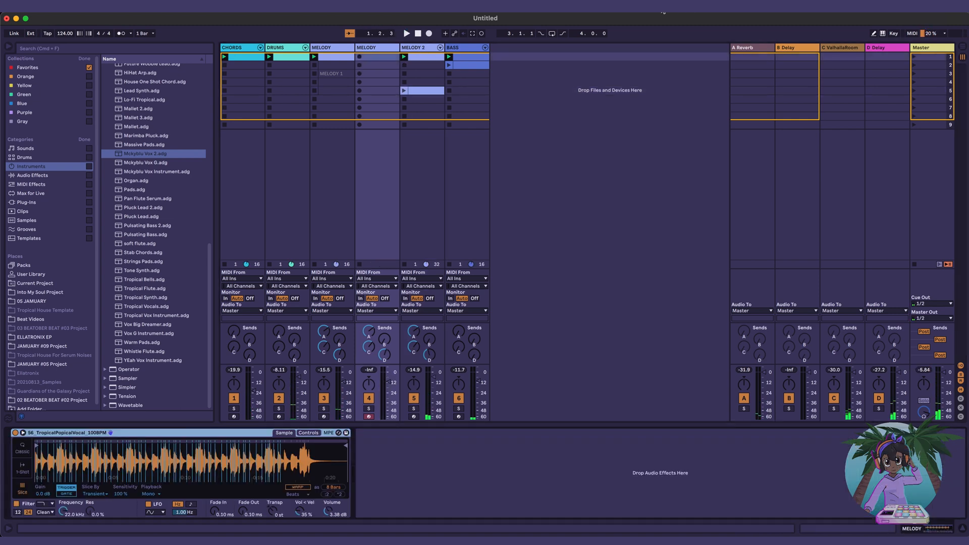
pyautogui.click(661, 7)
pyautogui.moveTo(668, 265); pyautogui.dragTo(288, 454)
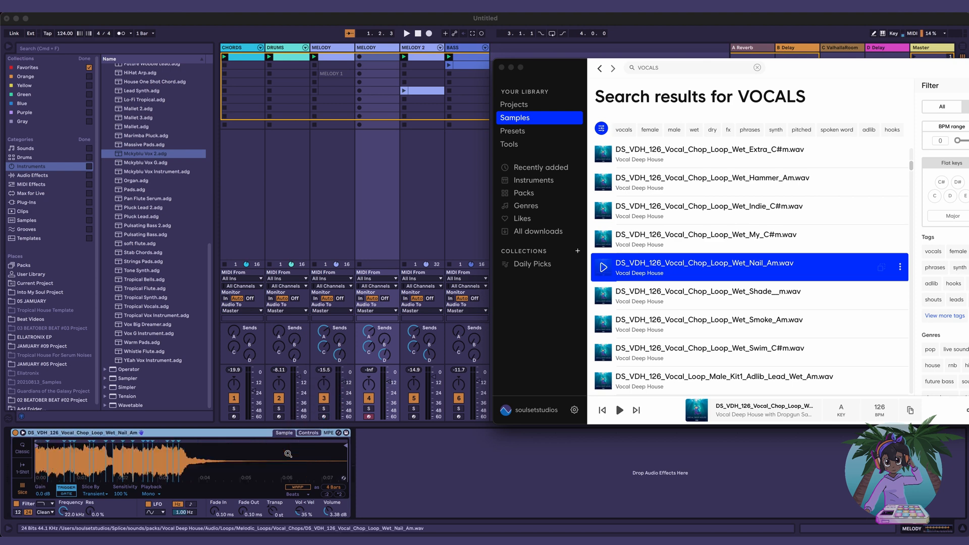
# Step: Play the sliced vocal chops over the running beat and raise the second MELODY track's volume
pyautogui.click(386, 51)
pyautogui.press('space')
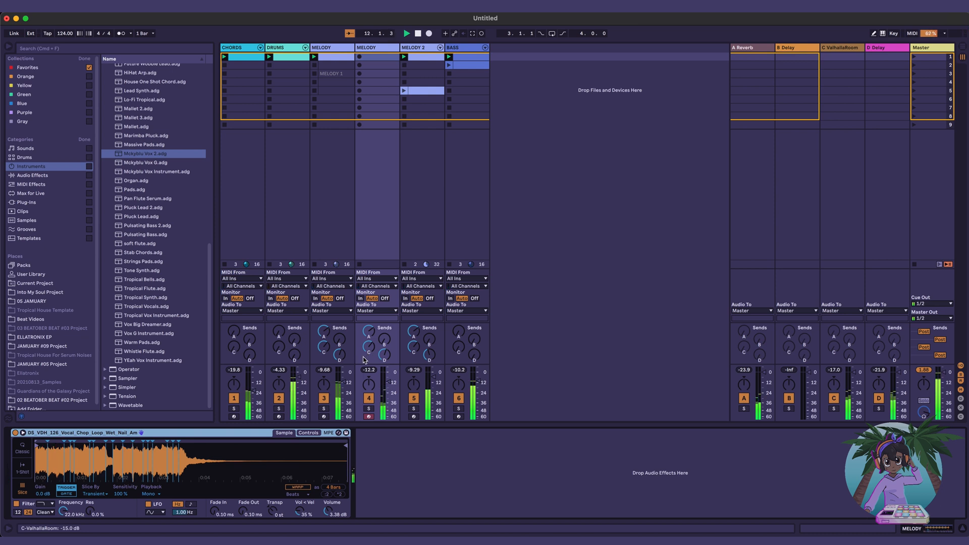
pyautogui.moveTo(387, 382); pyautogui.dragTo(392, 378)
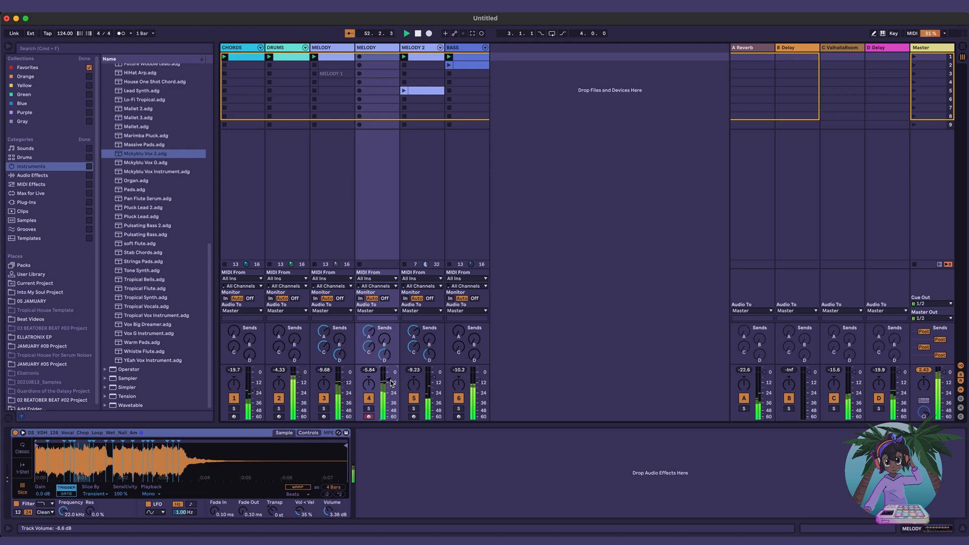
pyautogui.press('space')
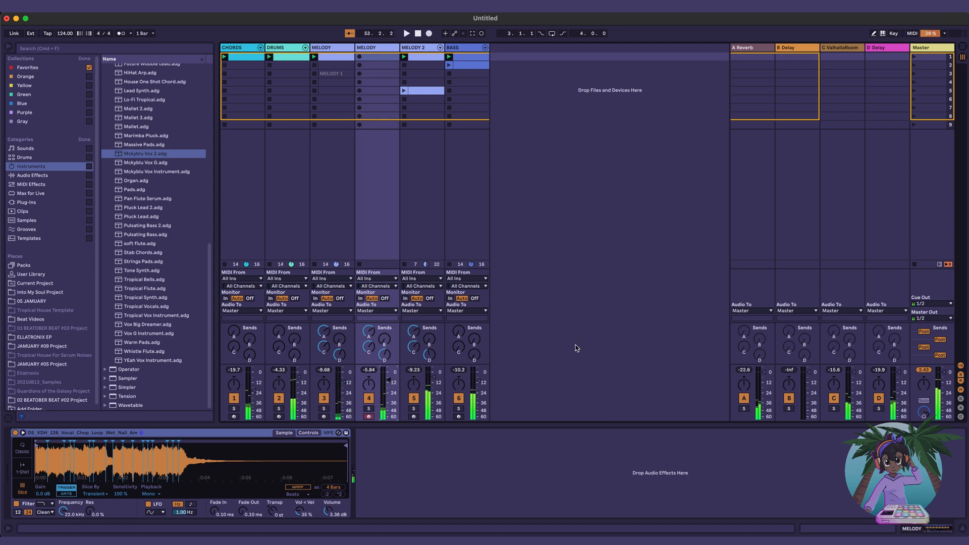
# Step: Capture the played vocal chops as a clip on the second MELODY track, audition it and delete it
pyautogui.click(470, 34)
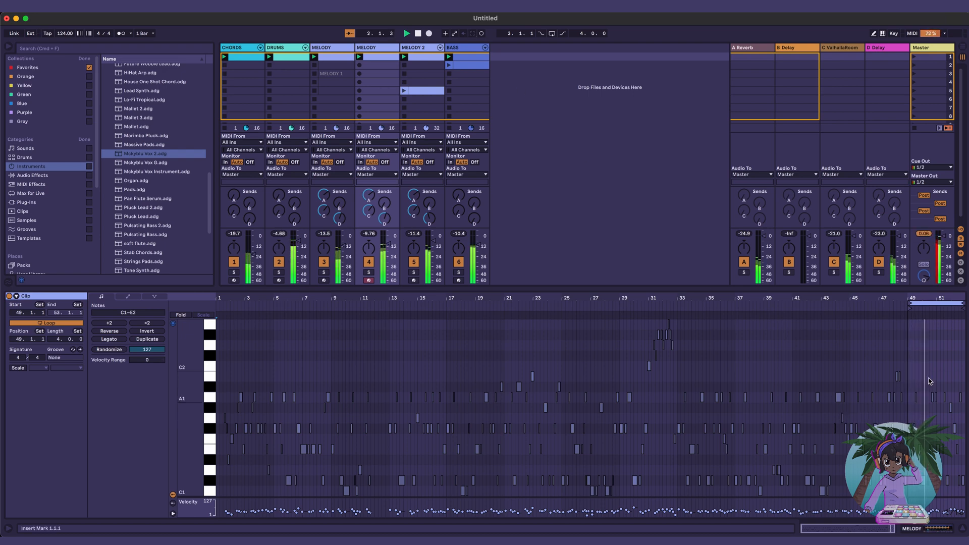
pyautogui.press('space')
pyautogui.press('space')
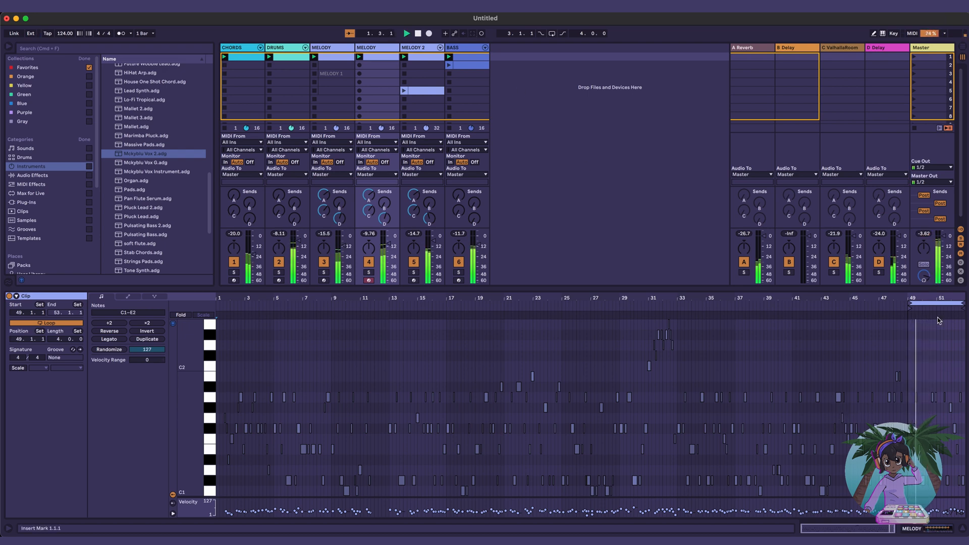
pyautogui.press('space')
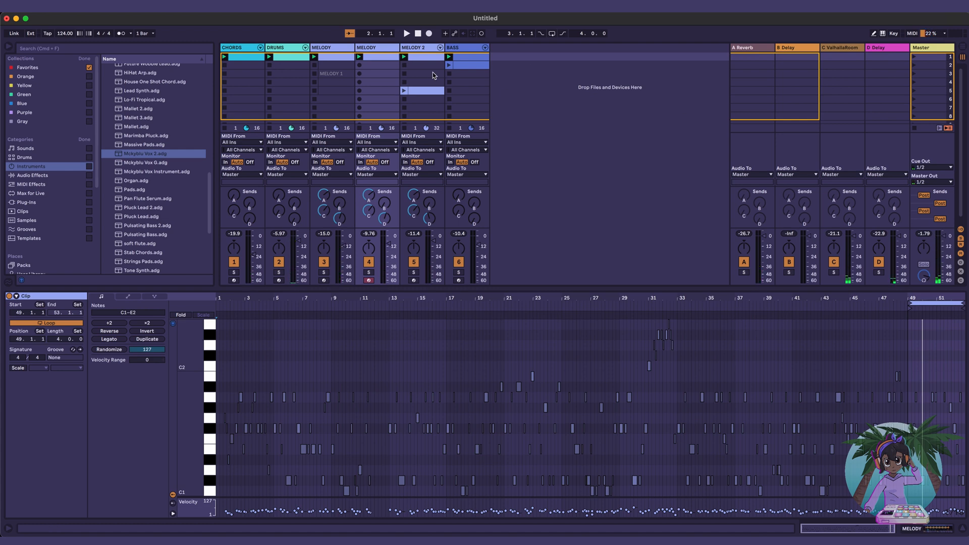
pyautogui.press('space')
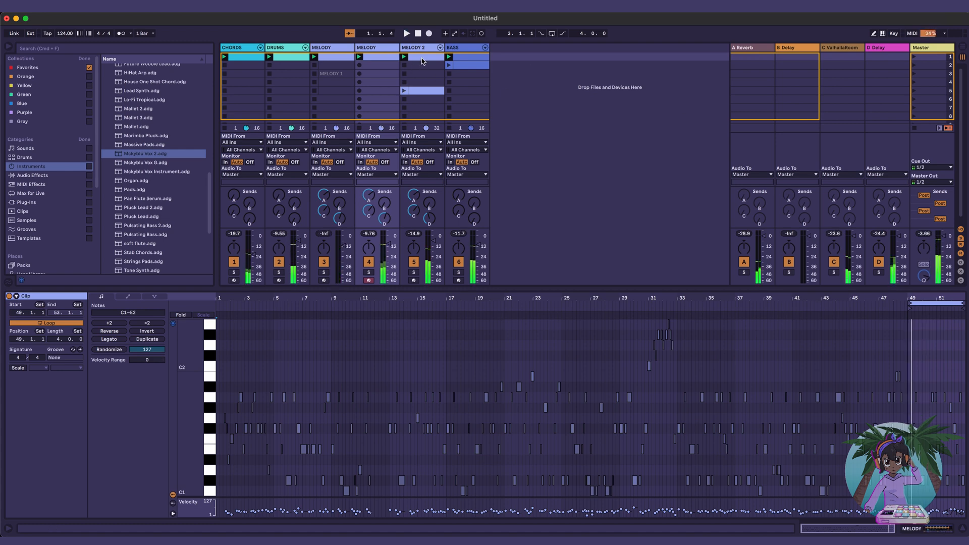
pyautogui.press('Delete')
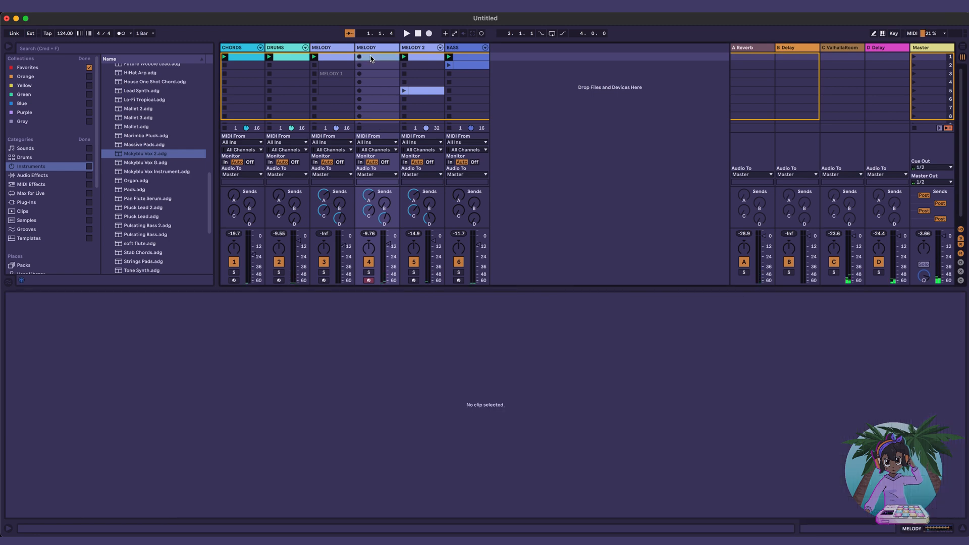
# Step: Perform the vocal chops over the beat again, capture them as a new MELODY clip and quantize all its notes
pyautogui.press('space')
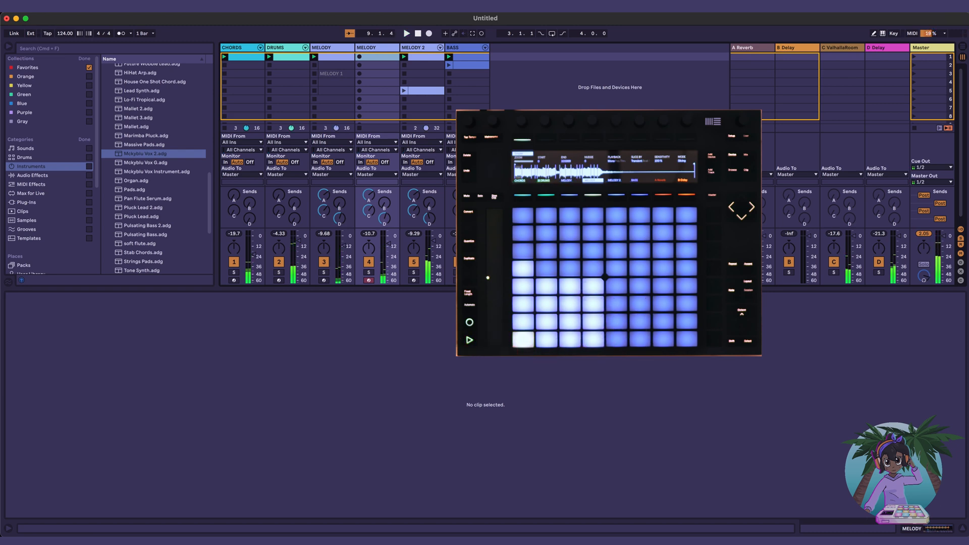
pyautogui.click(473, 35)
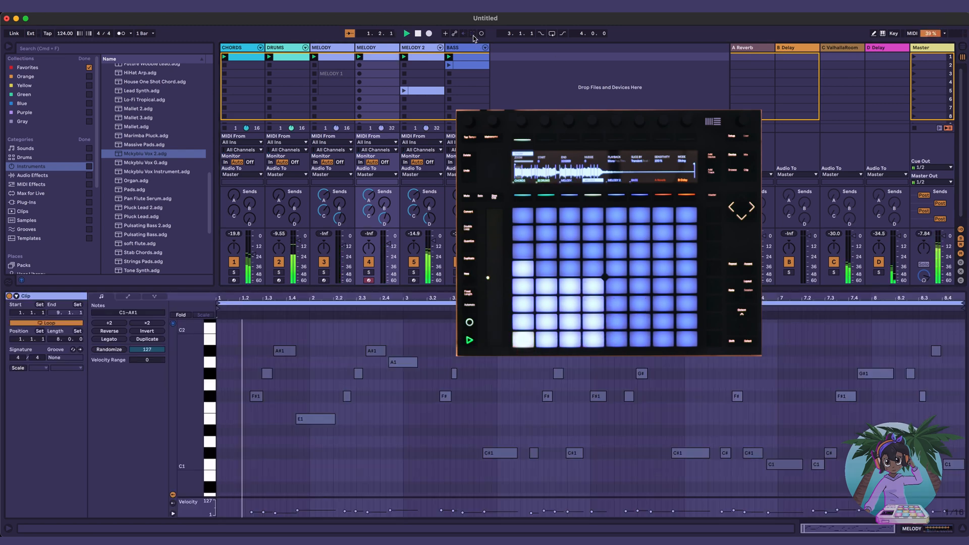
pyautogui.click(521, 362)
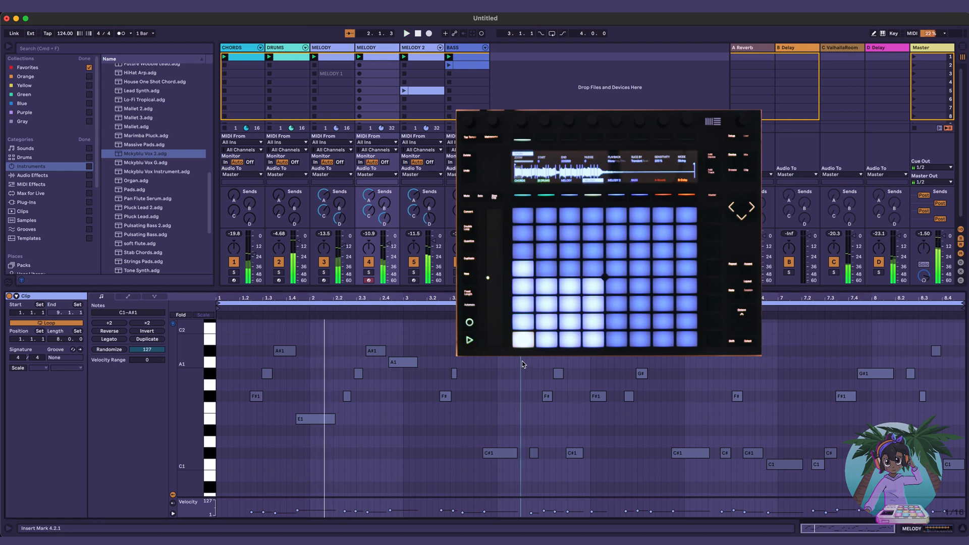
pyautogui.press('super+a')
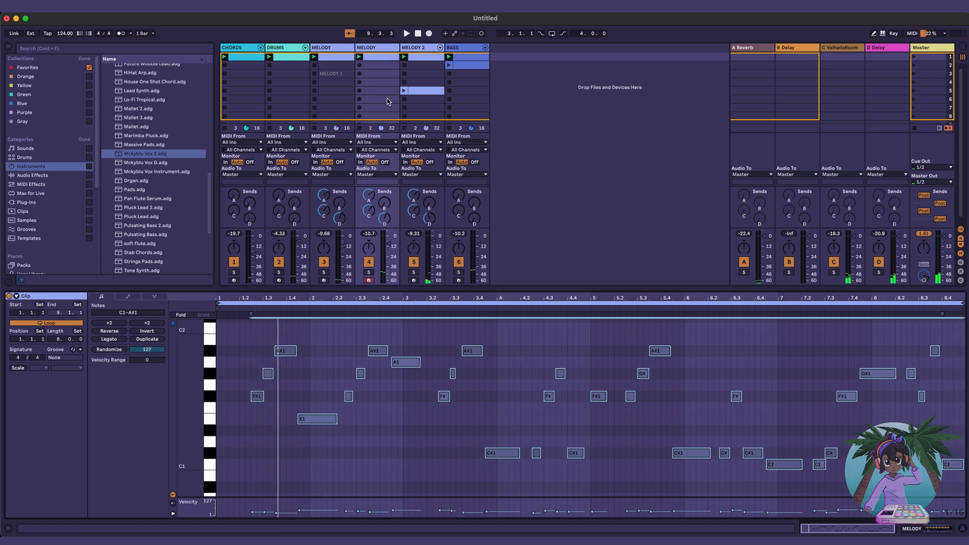
# Step: Set the vocal chop track's A Reverb send to -3.5 dB and try stronger D Delay and B Delay sends over the beat
pyautogui.click(387, 54)
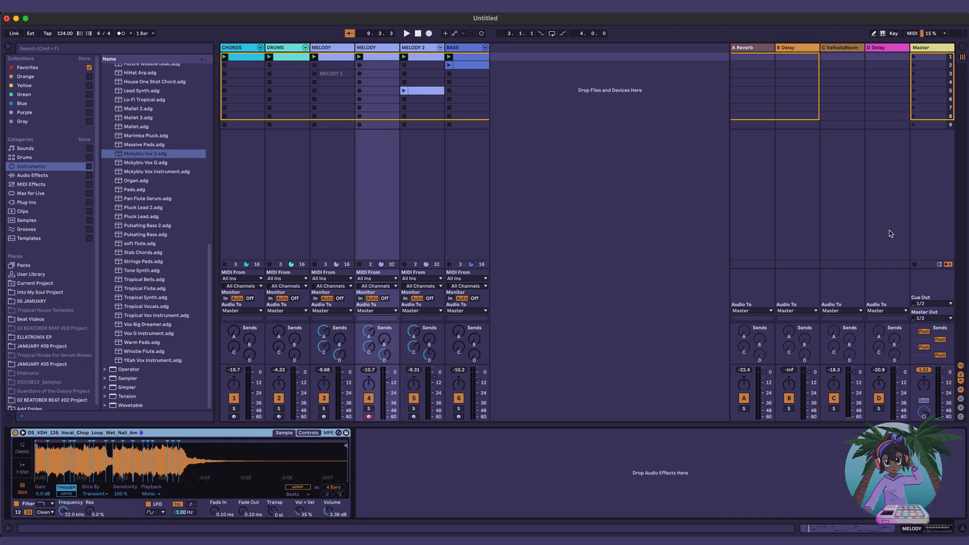
pyautogui.click(381, 59)
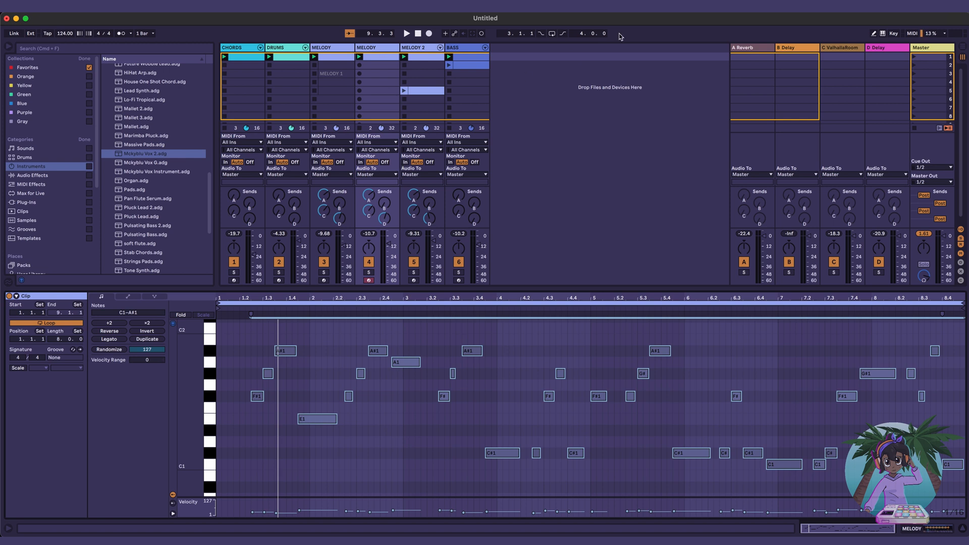
pyautogui.moveTo(371, 204); pyautogui.dragTo(371, 192)
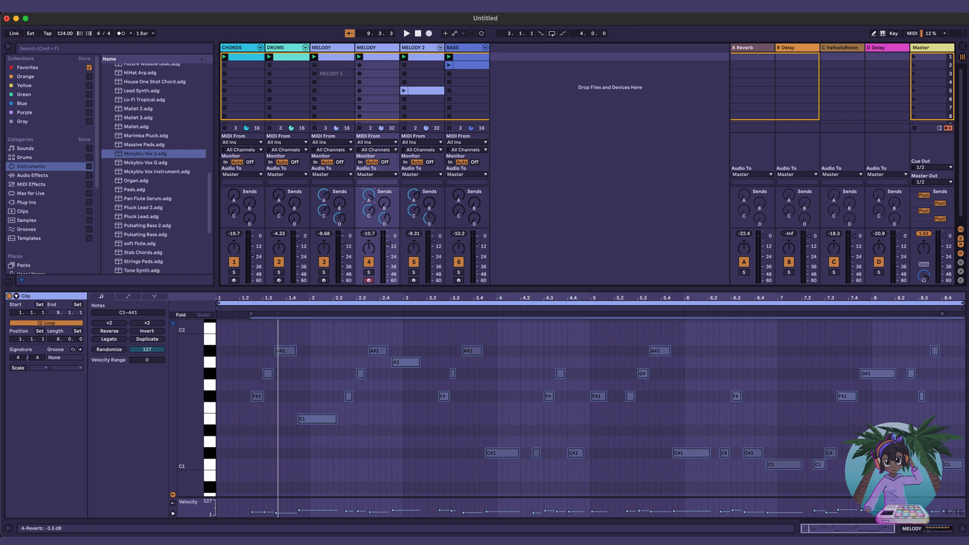
pyautogui.press('space')
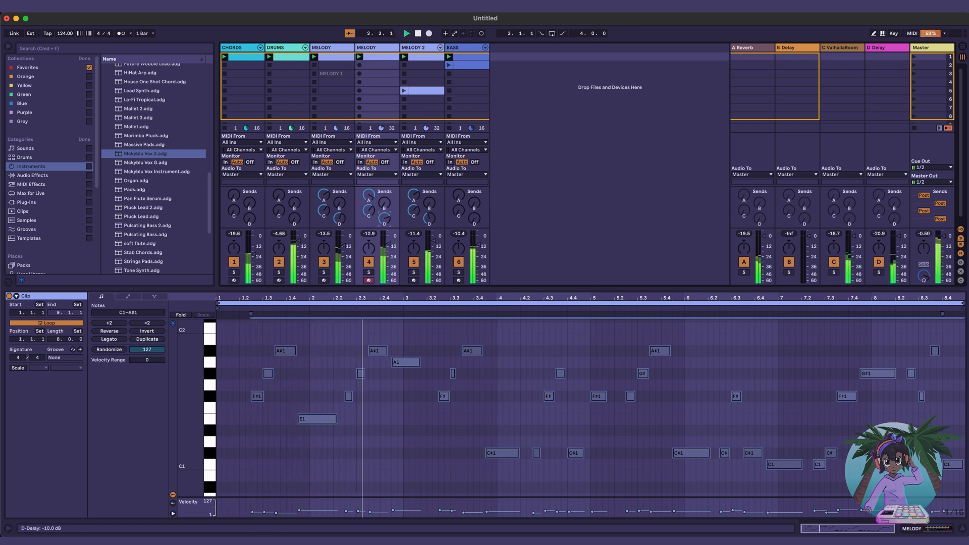
pyautogui.moveTo(384, 219); pyautogui.dragTo(385, 221)
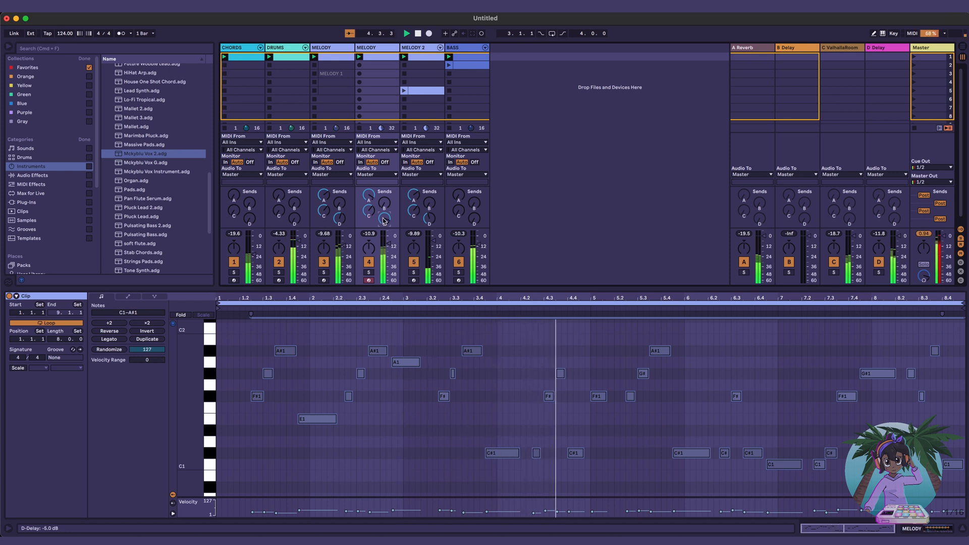
pyautogui.moveTo(389, 219); pyautogui.dragTo(385, 197)
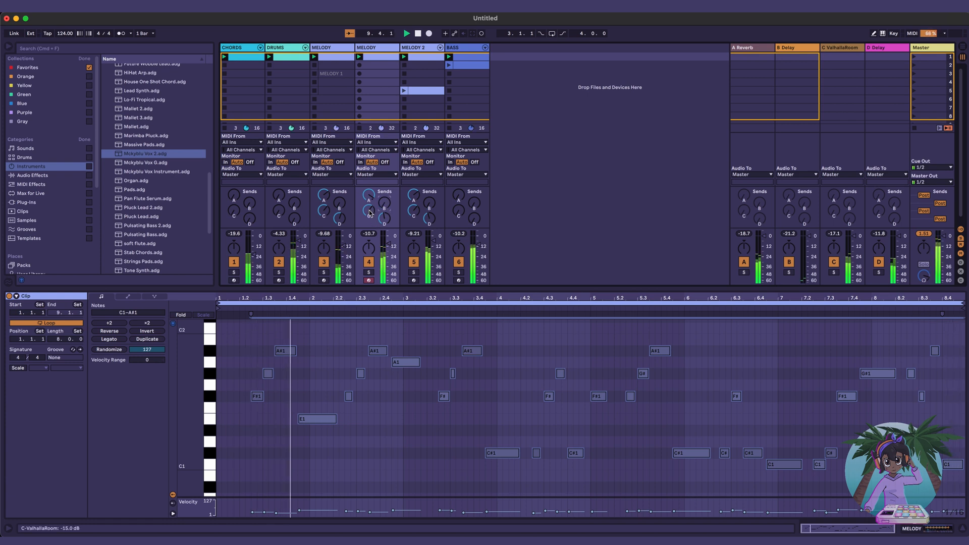
# Step: Set the vocal chop track's C ValhallaRoom send to -11.4 dB and its volume to -11 dB during playback
pyautogui.moveTo(370, 212); pyautogui.dragTo(370, 200)
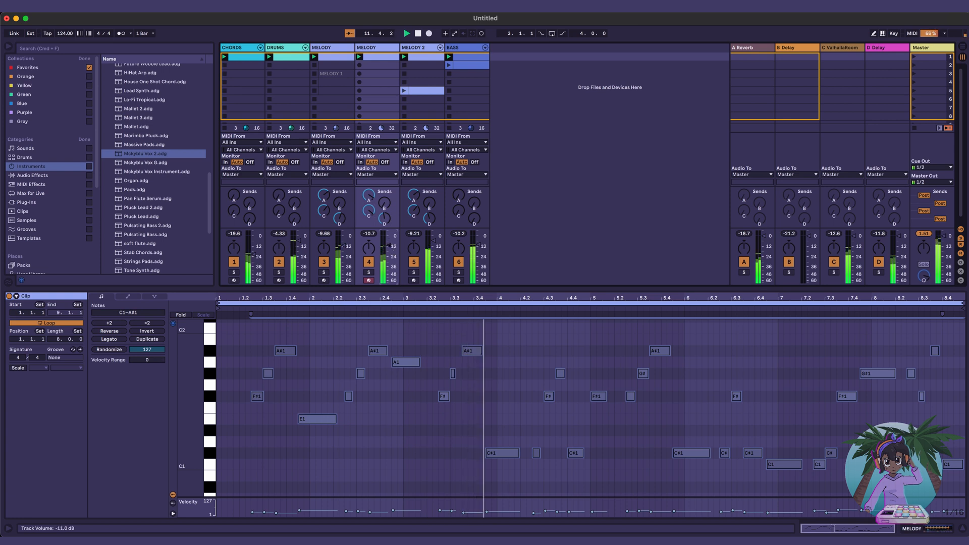
pyautogui.moveTo(390, 243); pyautogui.dragTo(391, 247)
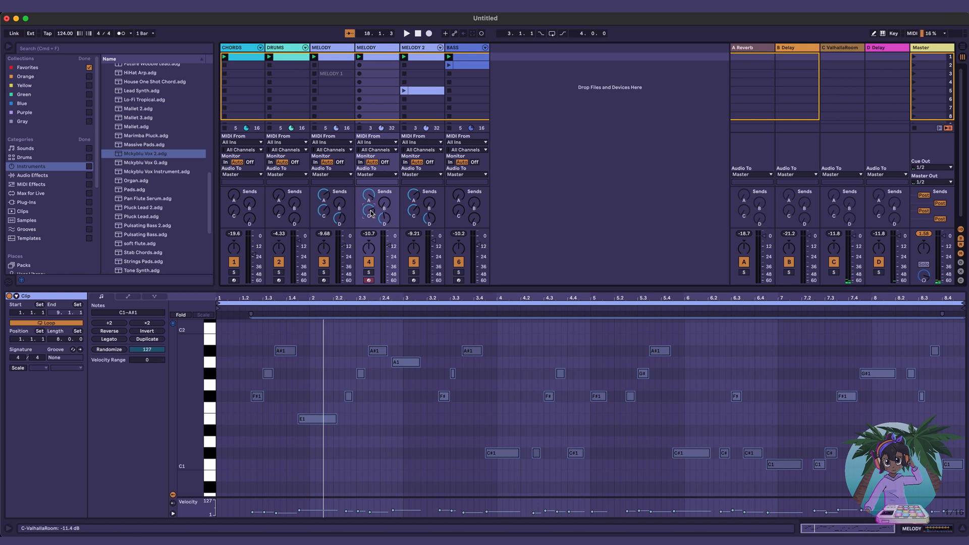
pyautogui.press('space')
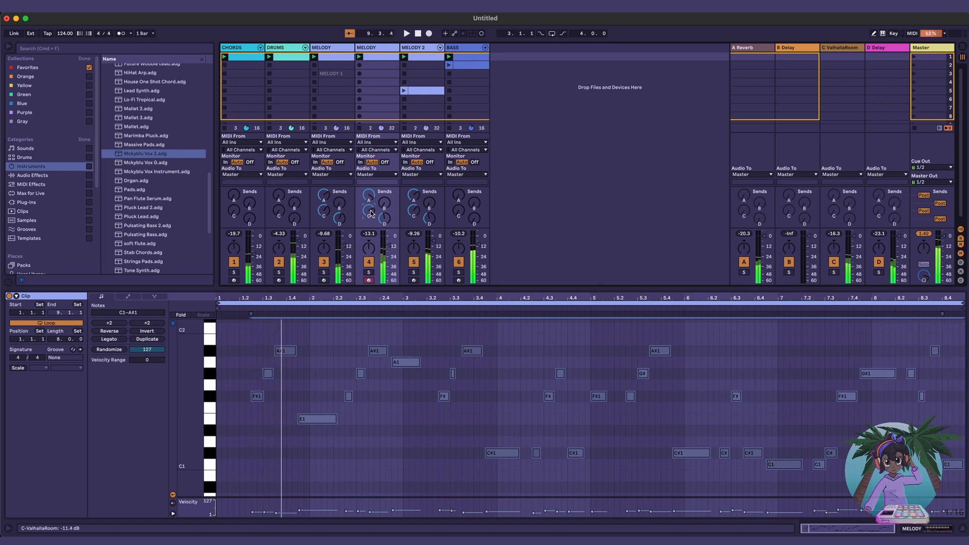
# Step: Select all six tracks from CHORDS to BASS and lower their volumes together
pyautogui.click(242, 48)
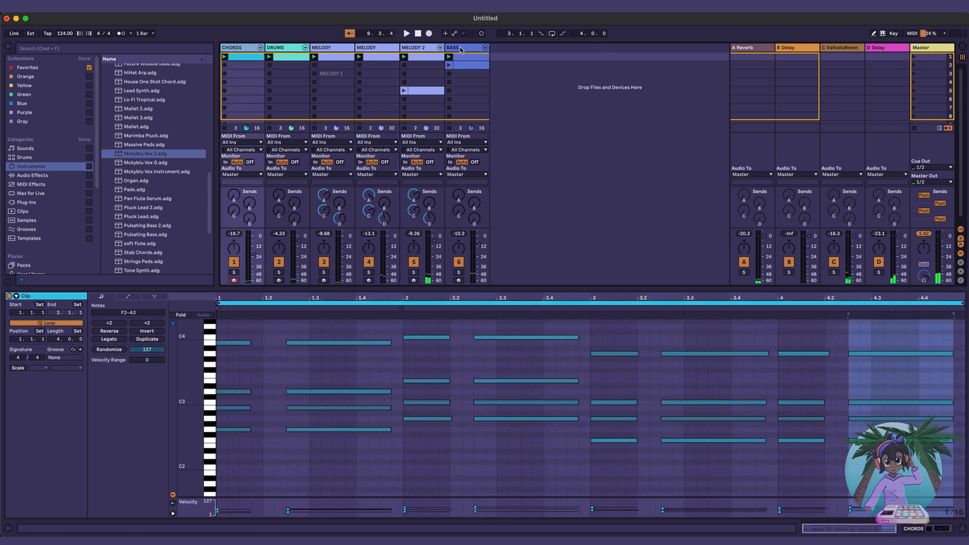
pyautogui.keyDown('shift'); pyautogui.click(459, 49); pyautogui.keyUp('shift')
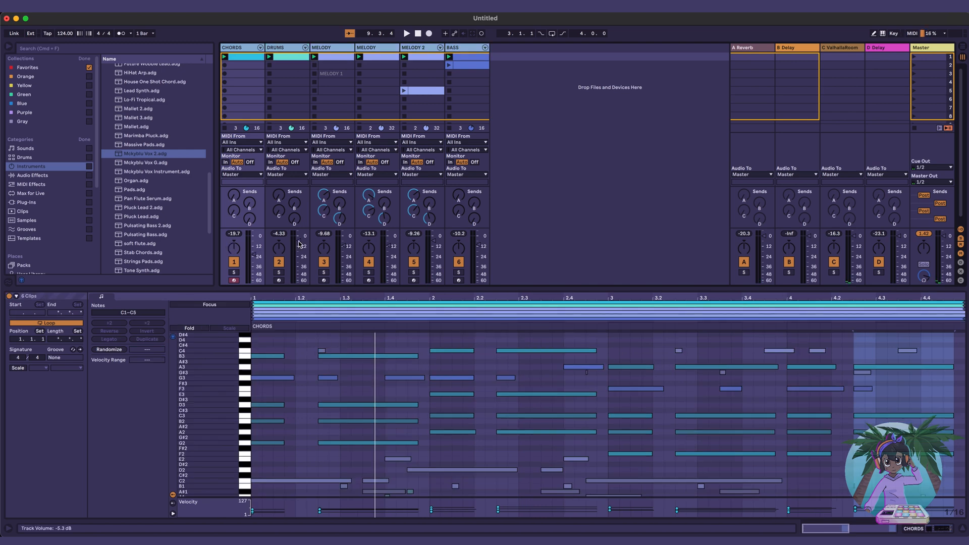
pyautogui.moveTo(299, 242); pyautogui.dragTo(299, 244)
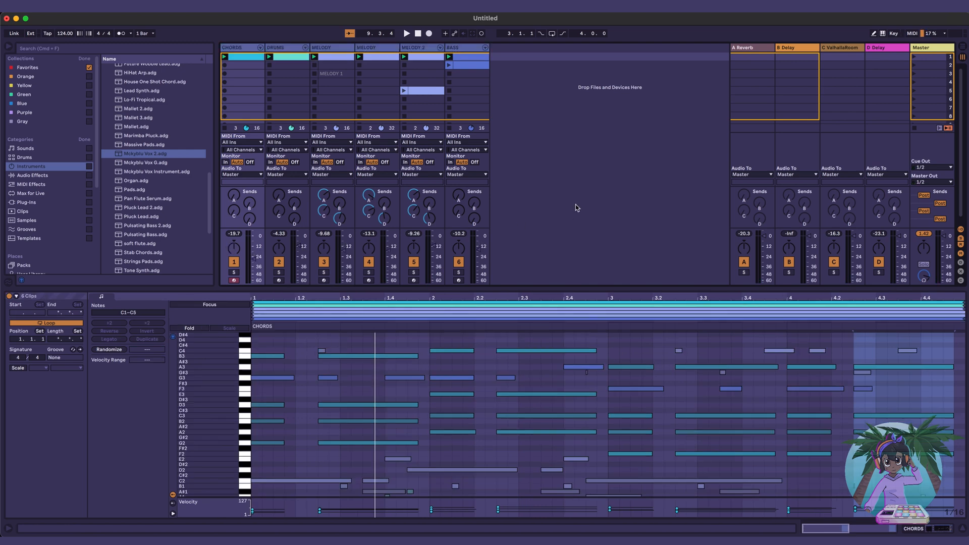
# Step: Raise the CHORDS track's volume and play the beat briefly to check the new balance
pyautogui.click(240, 58)
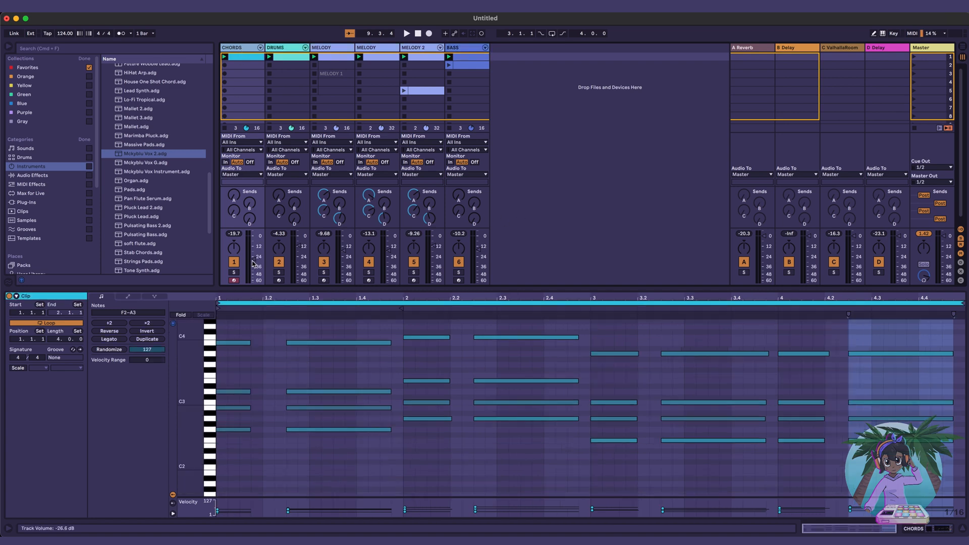
pyautogui.press('space')
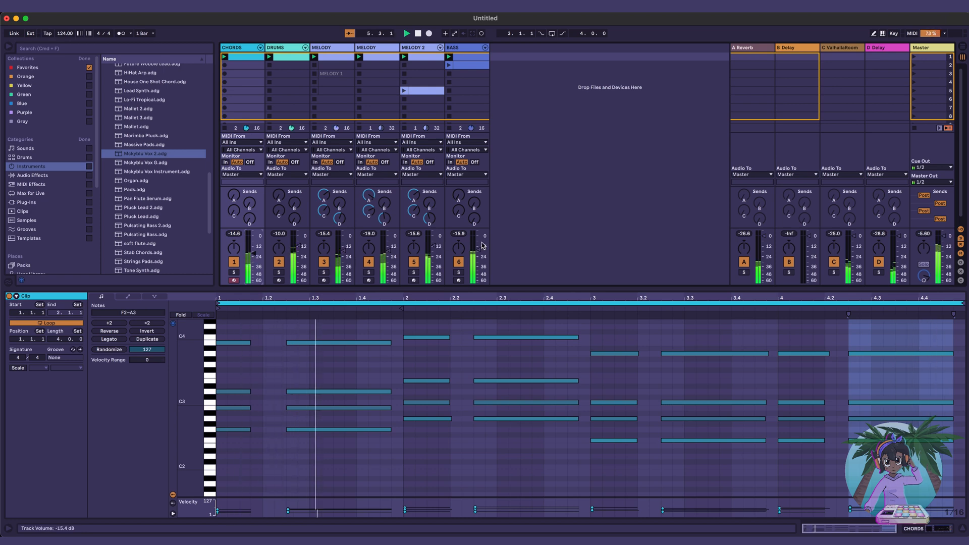
pyautogui.press('space')
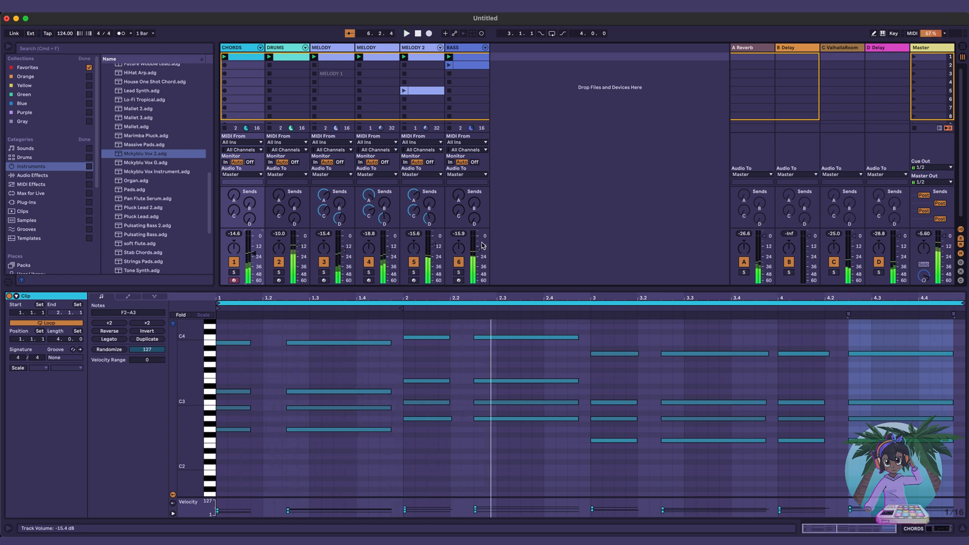
pyautogui.moveTo(563, 526)
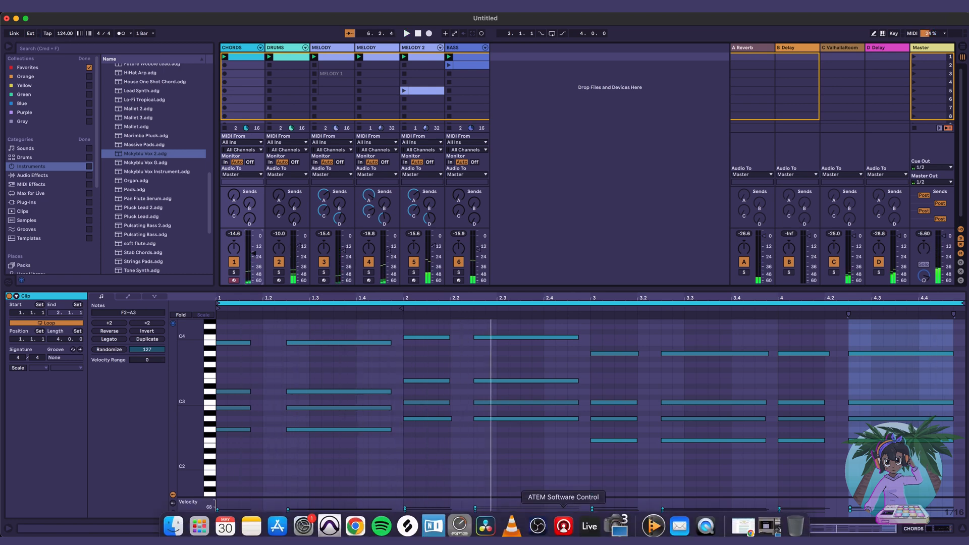
# Step: Switch to TotalMix FX, set the Main output to -8.0 dB, check the playback level, and return to the Live set
pyautogui.click(460, 526)
pyautogui.moveTo(717, 483); pyautogui.dragTo(719, 472)
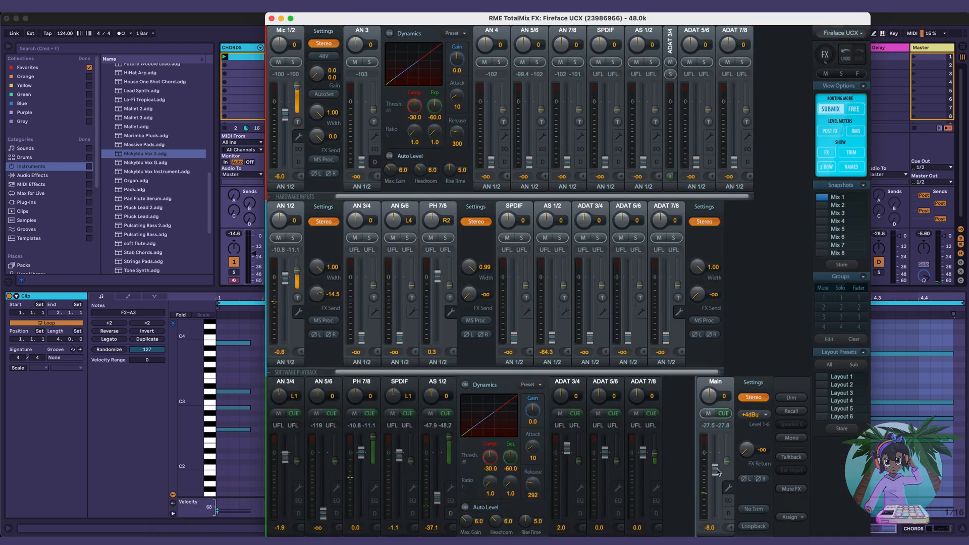
pyautogui.click(894, 318)
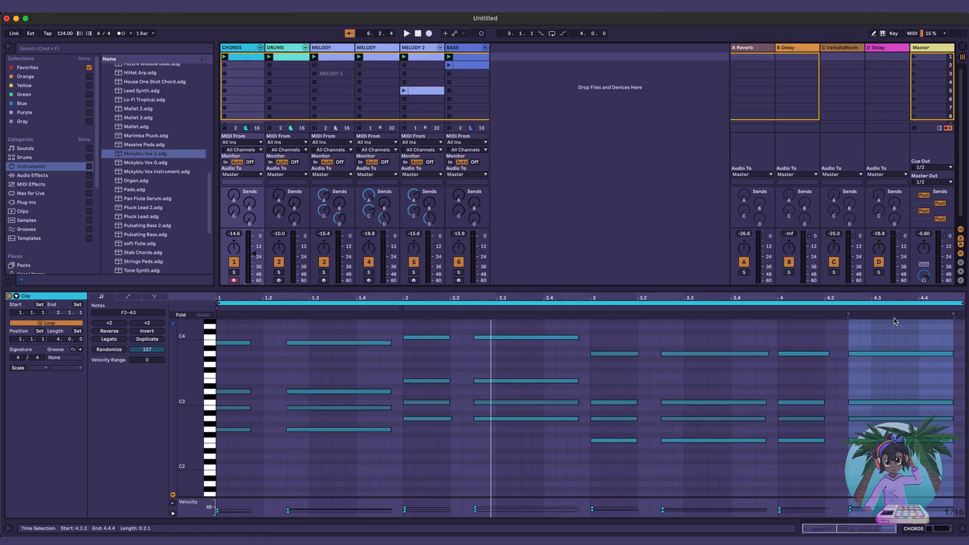
pyautogui.press('space')
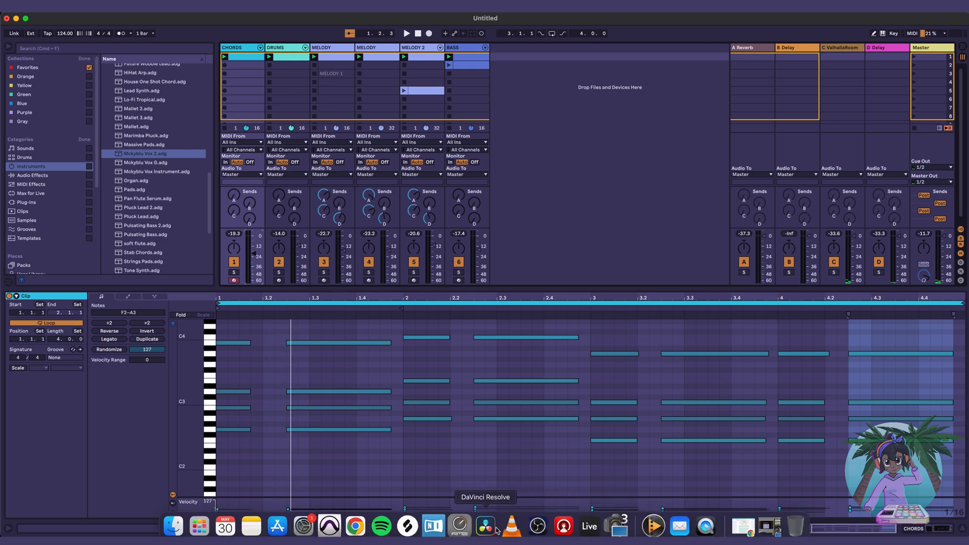
pyautogui.click(457, 528)
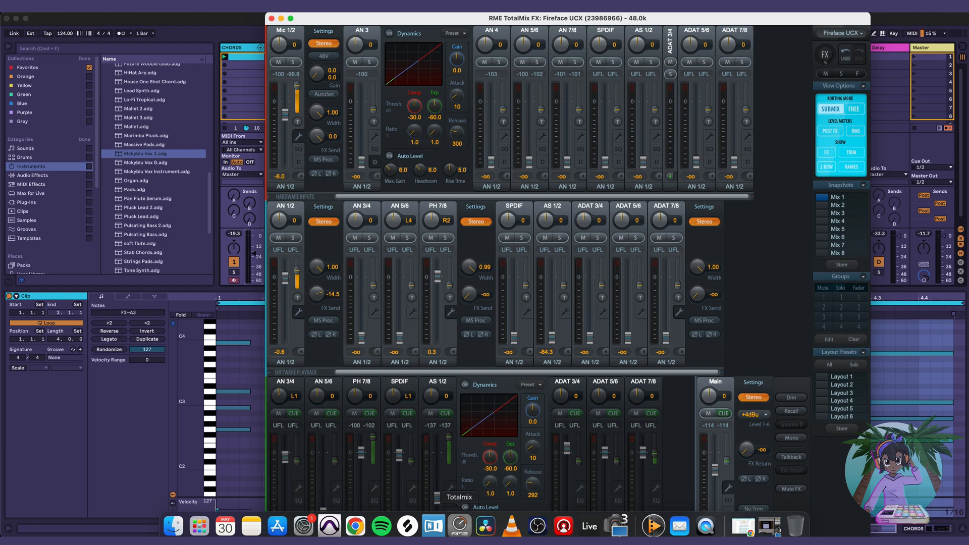
pyautogui.click(281, 19)
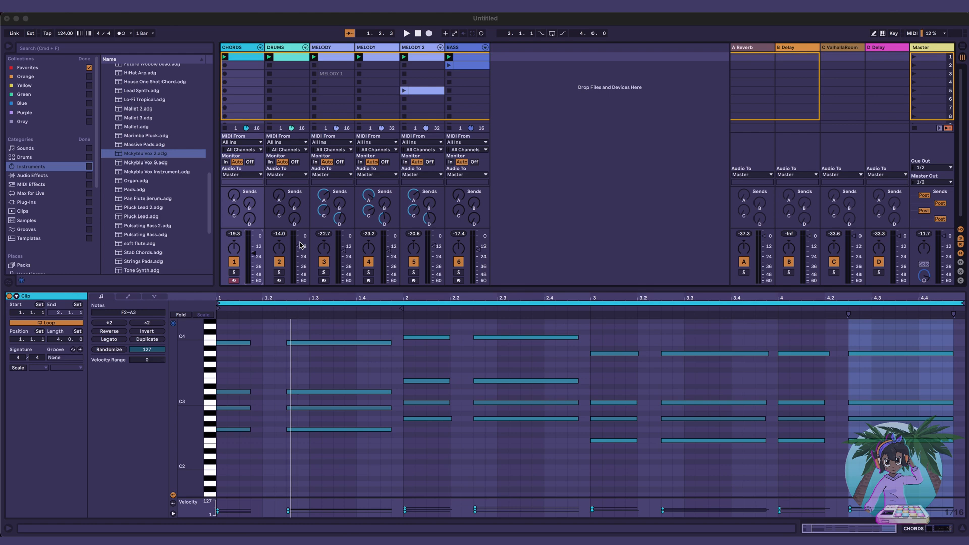
pyautogui.click(676, 177)
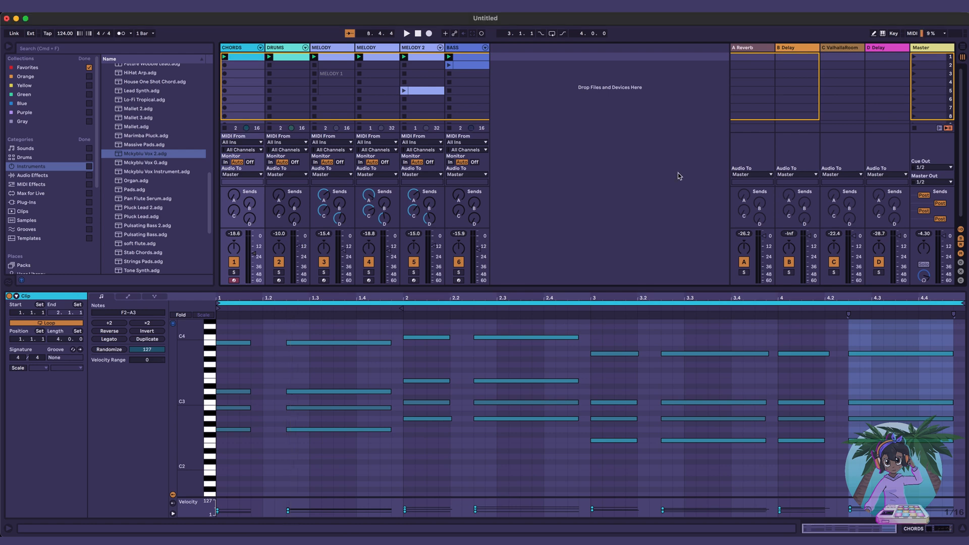
# Step: Raise the volumes of the DRUMS, BASS and both MELODY tracks while the beat plays
pyautogui.press('space')
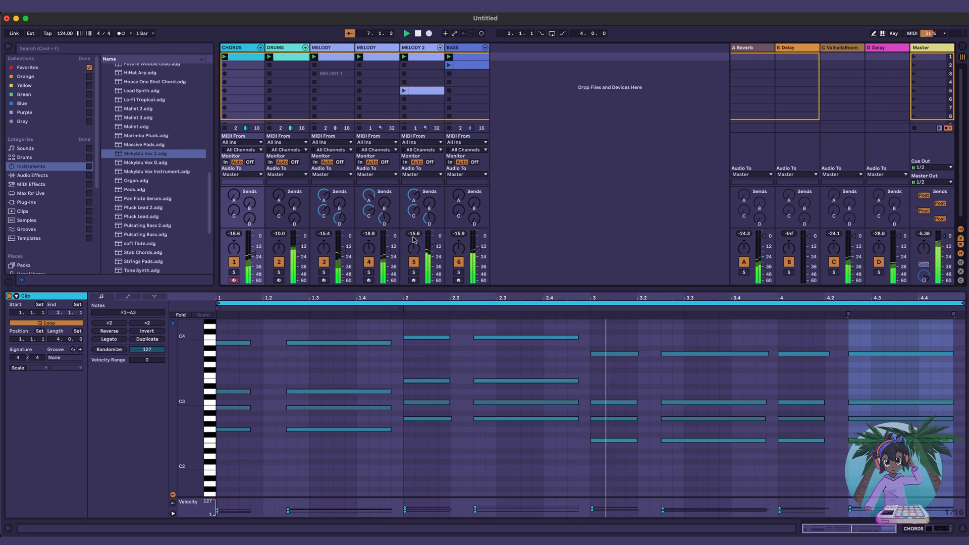
pyautogui.moveTo(300, 246); pyautogui.dragTo(301, 244)
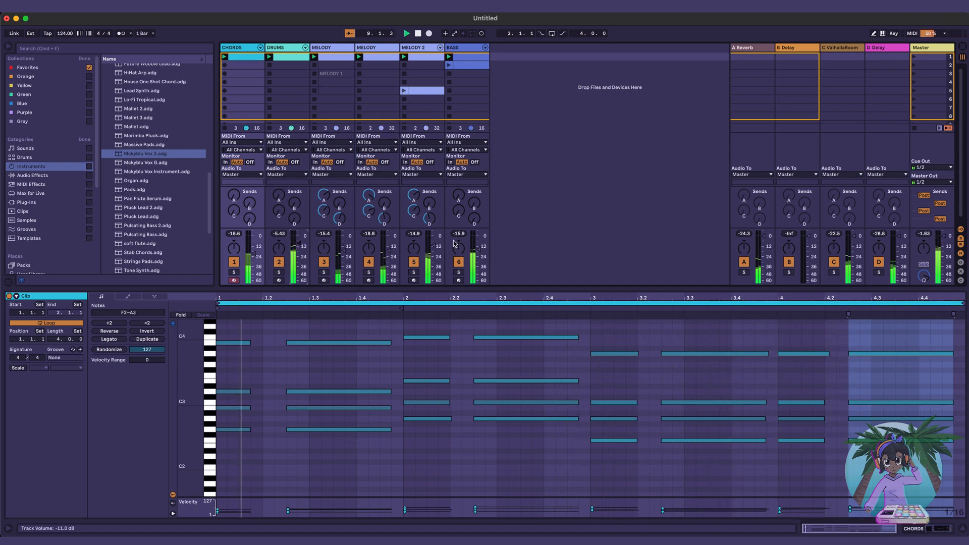
pyautogui.moveTo(480, 250); pyautogui.dragTo(479, 246)
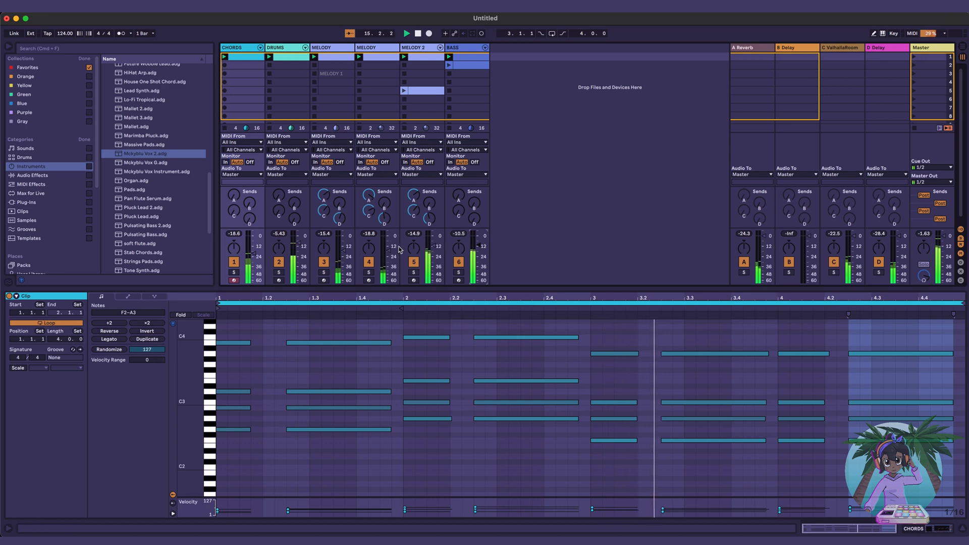
pyautogui.click(388, 251)
pyautogui.moveTo(388, 251); pyautogui.dragTo(388, 247)
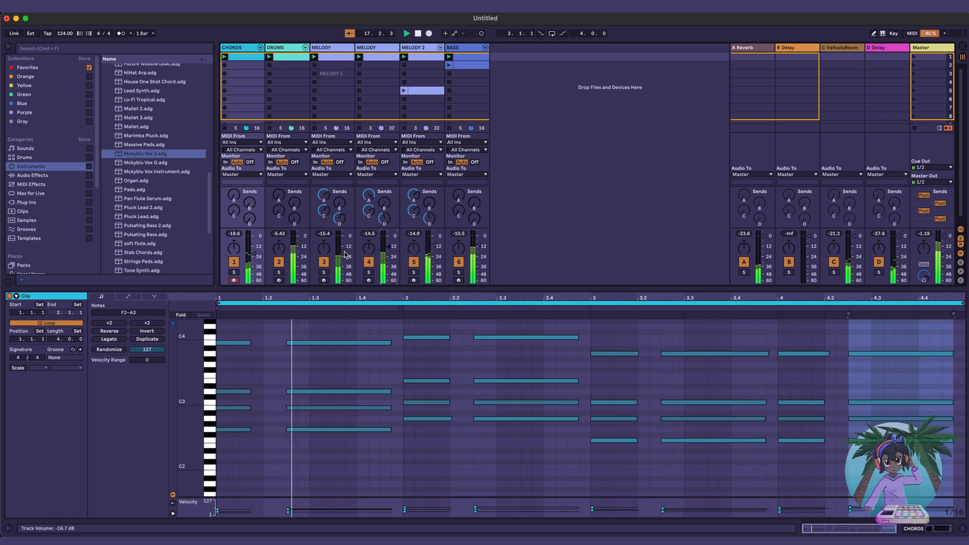
pyautogui.moveTo(344, 251); pyautogui.dragTo(344, 248)
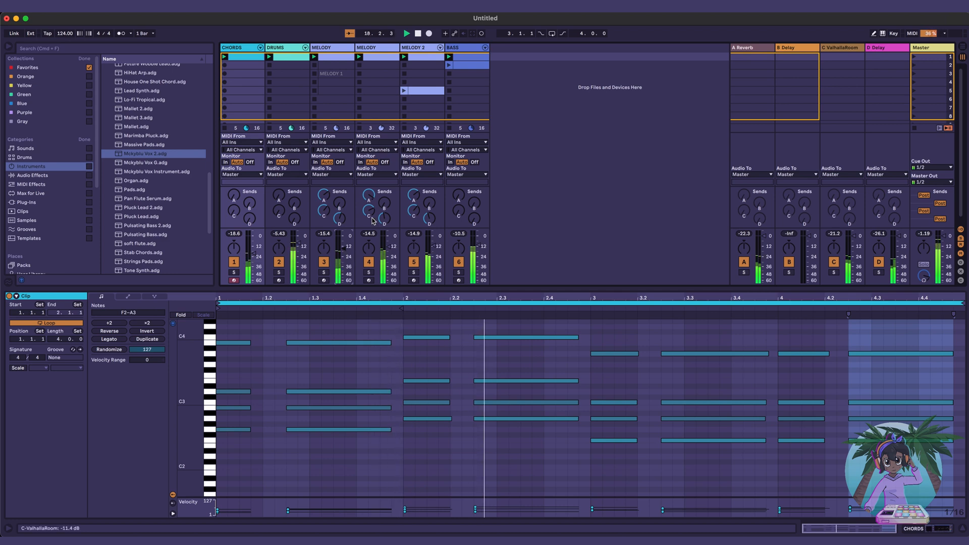
# Step: Lower all six track volumes together, bringing CHORDS to -25.3 dB, and play the beat briefly to check the mix
pyautogui.keyDown('shift'); pyautogui.click(468, 50); pyautogui.keyUp('shift')
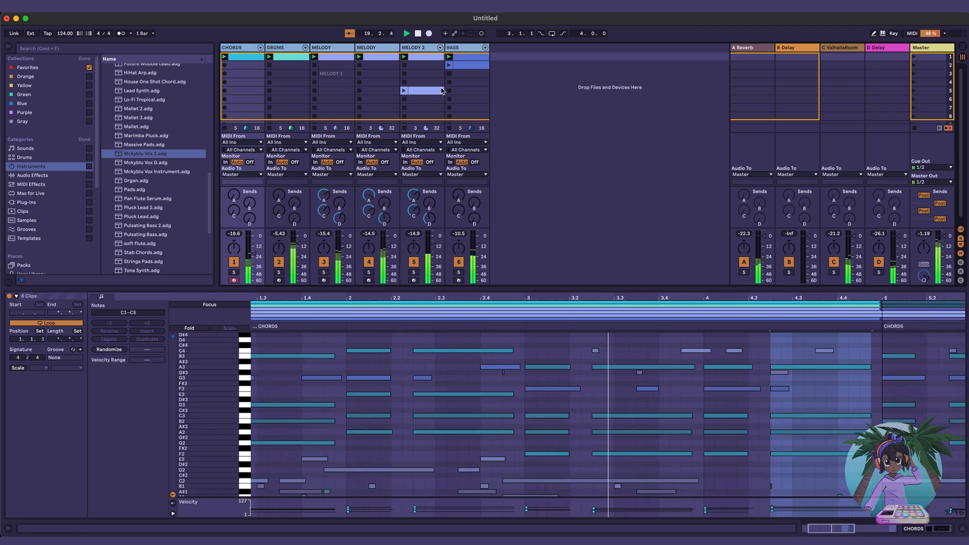
pyautogui.moveTo(254, 254); pyautogui.dragTo(254, 258)
pyautogui.press('space')
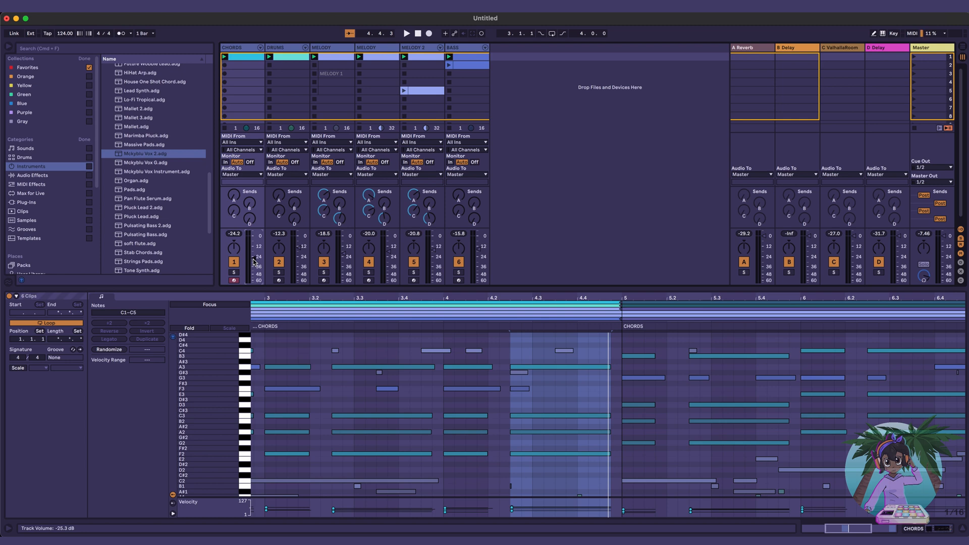
pyautogui.click(243, 49)
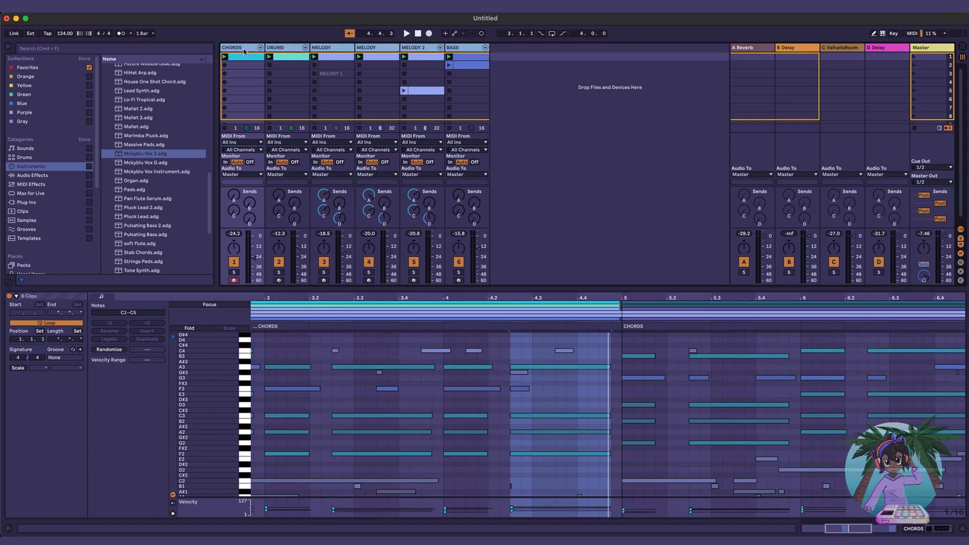
pyautogui.click(241, 49)
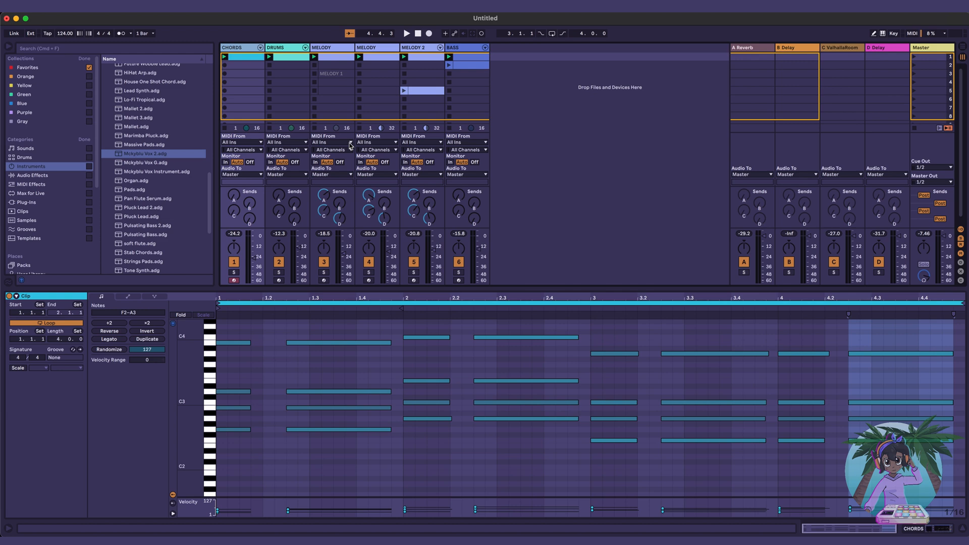
pyautogui.press('space')
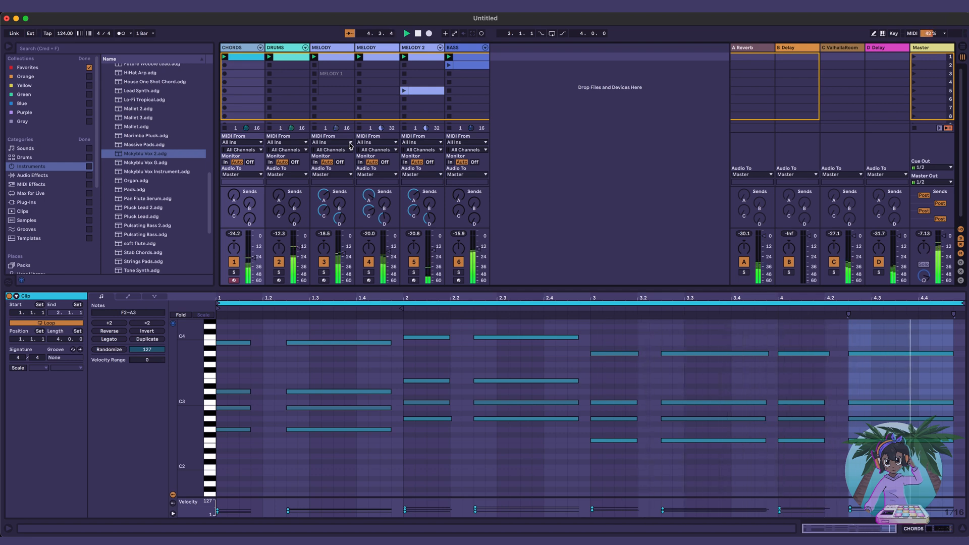
pyautogui.press('space')
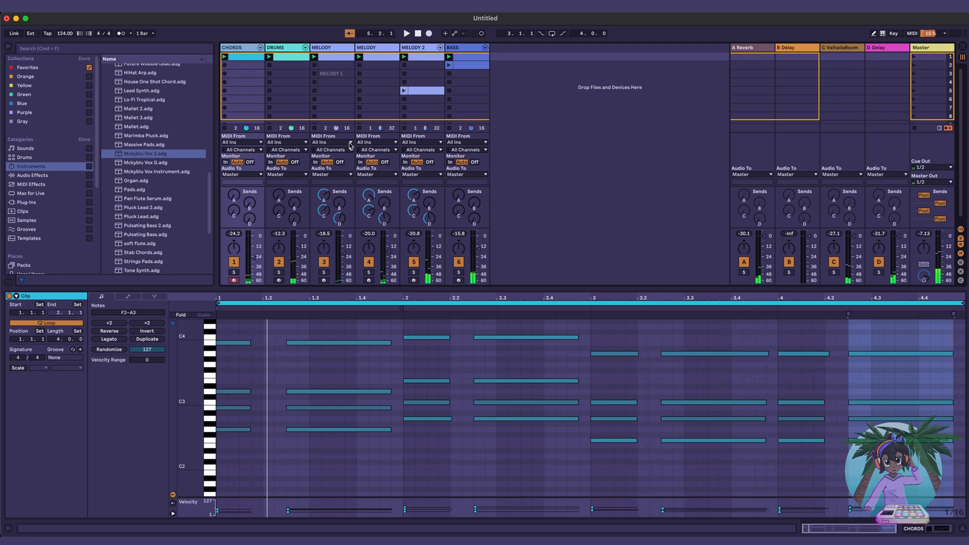
# Step: Rename the fourth track, the second one called MELODY, as MELODY 2
pyautogui.rightClick(381, 50)
pyautogui.click(410, 84)
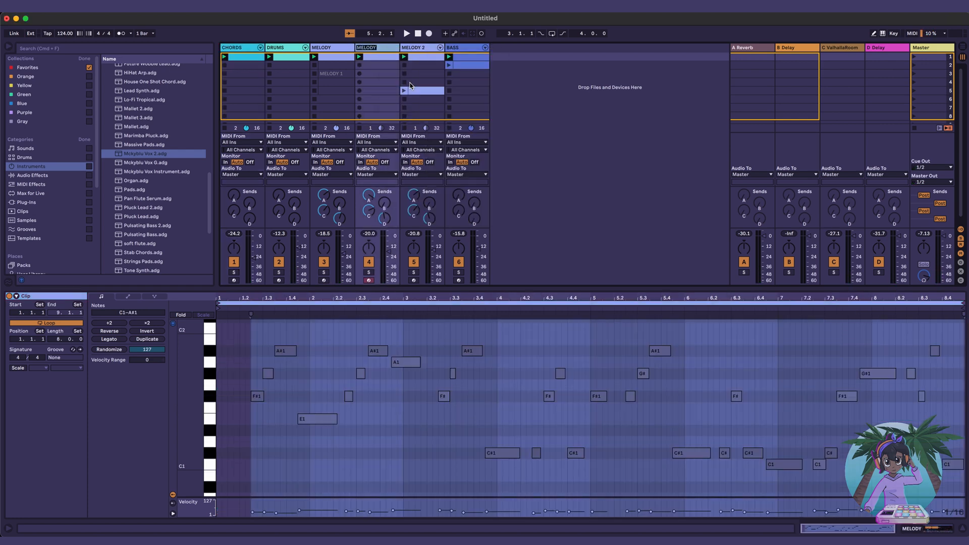
pyautogui.press('Right')
pyautogui.write('2')
pyautogui.press('Return')
# Step: Rename the third track, MELODY, as VOX MELODY 1
pyautogui.rightClick(332, 50)
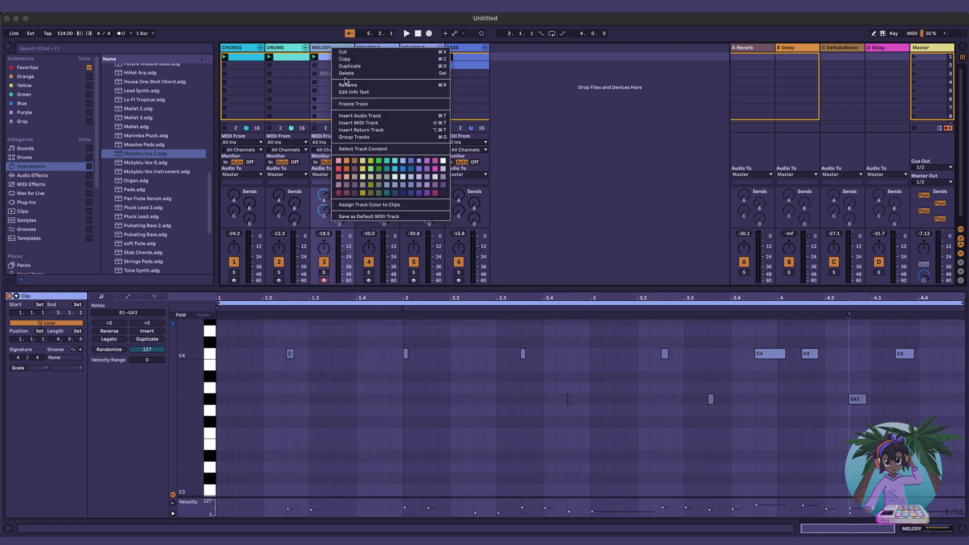
pyautogui.click(345, 83)
pyautogui.press('Left')
pyautogui.write('VOX')
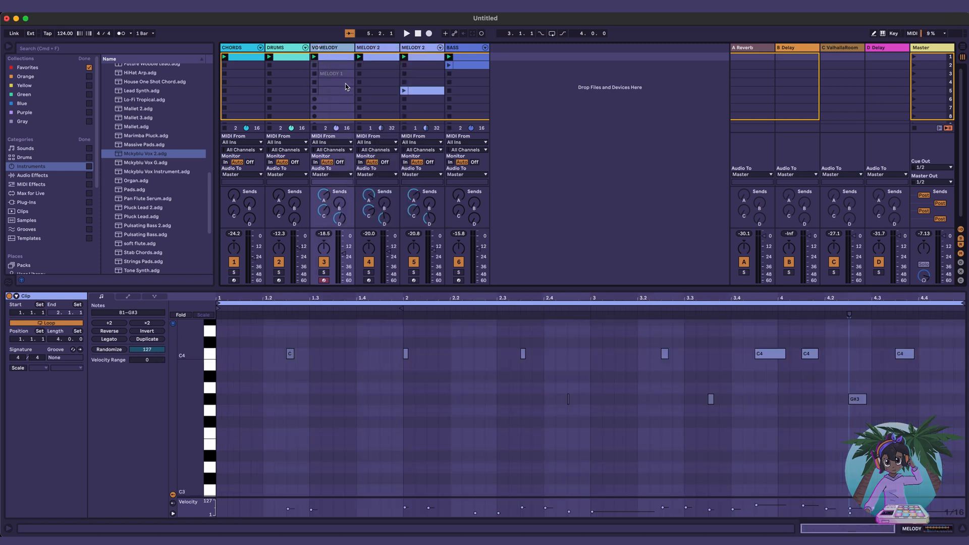
pyautogui.press('Return')
# Step: Add the VOX prefix to the fourth track's name so it reads VOX MELODY 2
pyautogui.rightClick(359, 51)
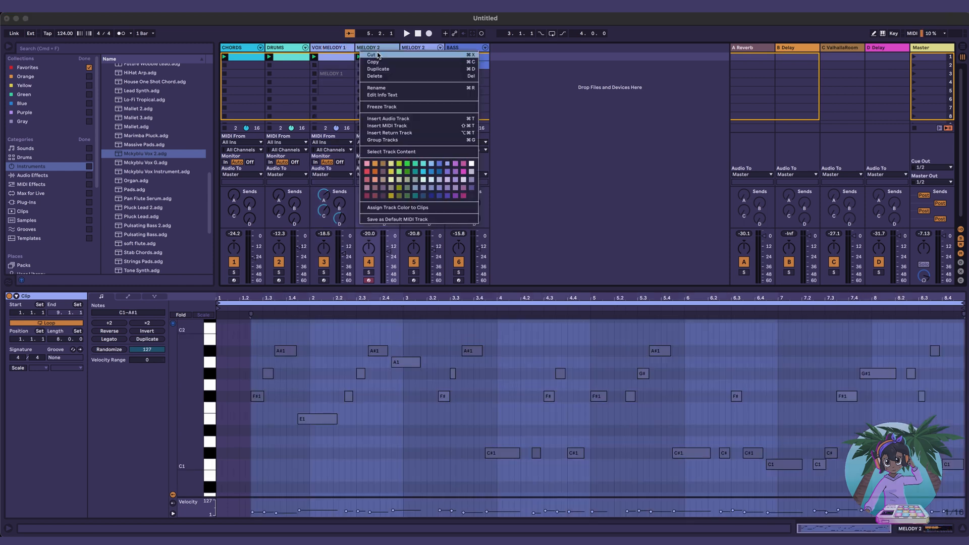
pyautogui.click(376, 87)
pyautogui.press('Left')
pyautogui.write('VOX')
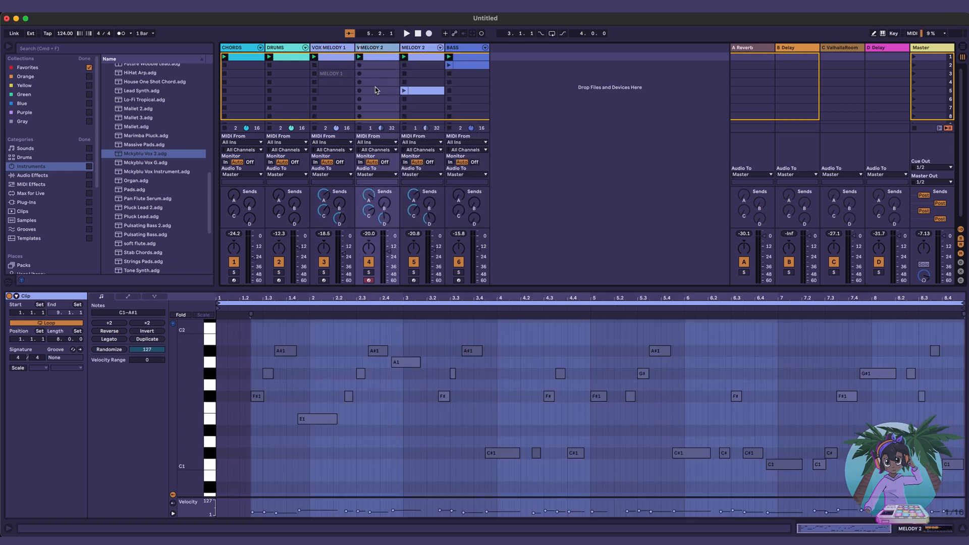
# Step: Rename the fifth track, MELODY 2, as FLUTE MELODY
pyautogui.click(418, 49)
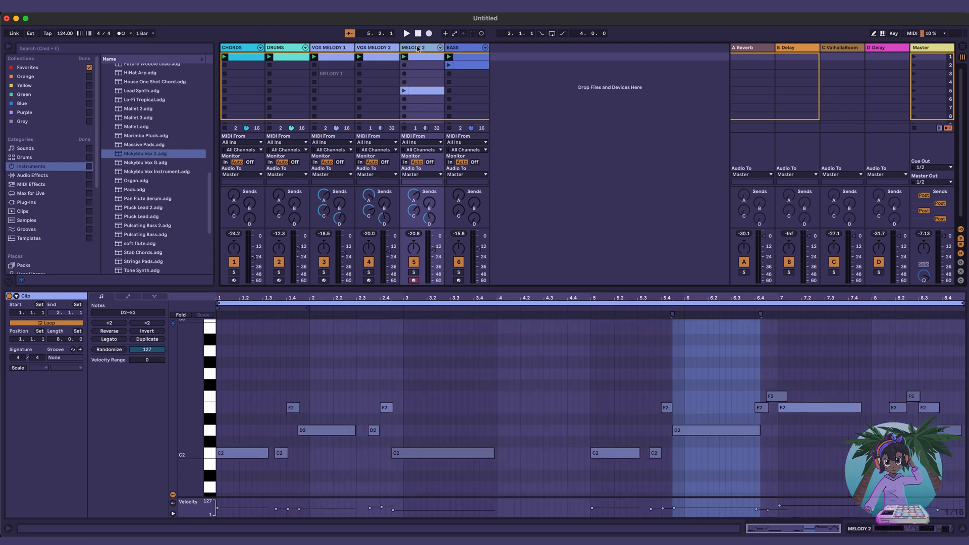
pyautogui.rightClick(418, 49)
pyautogui.click(434, 85)
pyautogui.press('Left')
pyautogui.write('FLUTE')
pyautogui.press('Right')
pyautogui.press('Right')
pyautogui.press('Right')
pyautogui.press('Right')
pyautogui.press('Right')
pyautogui.press('Right')
pyautogui.press('Right')
pyautogui.press('Right')
pyautogui.press('Return')
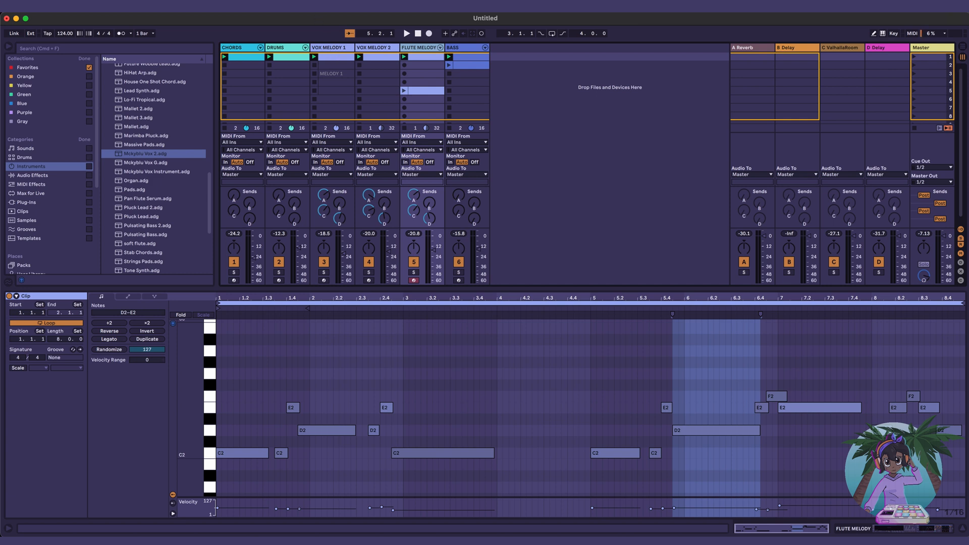
# Step: Start Collect All and Save, copying files from elsewhere, other Projects and the User Library but not Factory Packs
pyautogui.click(56, 7)
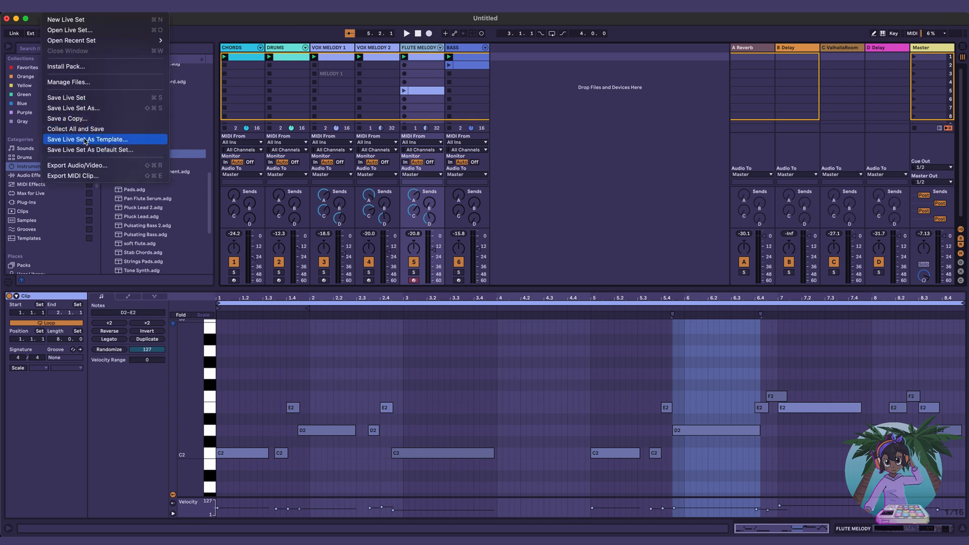
pyautogui.click(83, 131)
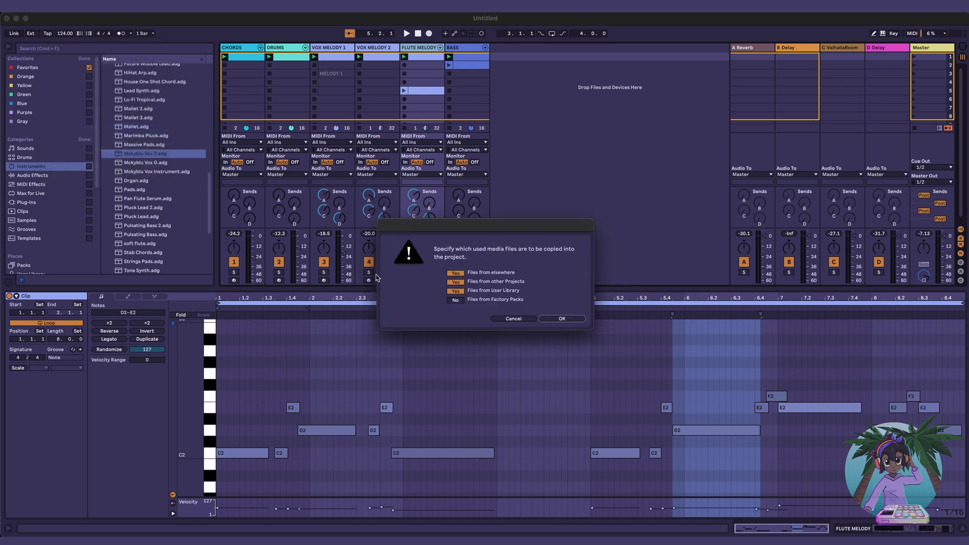
pyautogui.click(557, 319)
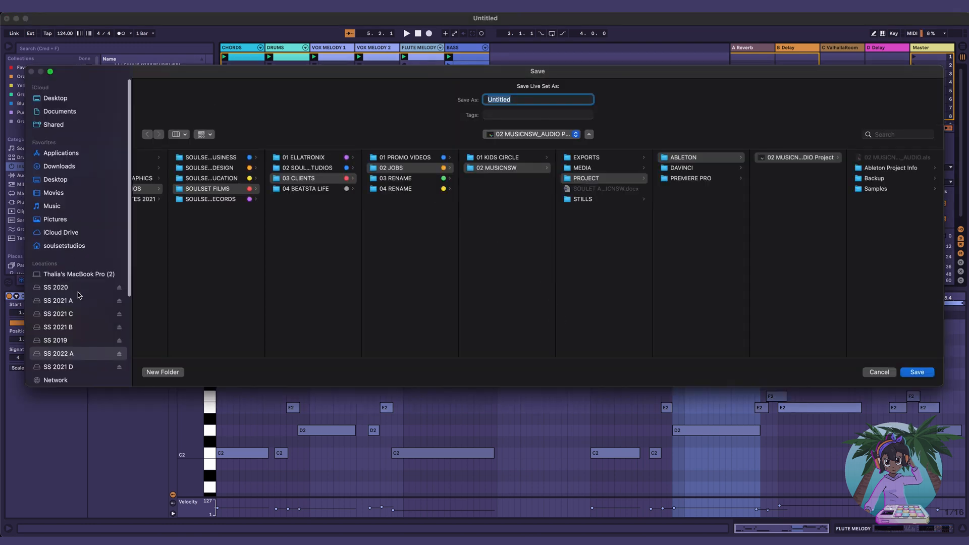
# Step: Browse the SS 2022 A drive through SOULSET STUDIOS, SOULSET RECORDS and 01 ELLATRONIX to the 01 BEATS folder
pyautogui.scroll(-3, 79, 296)
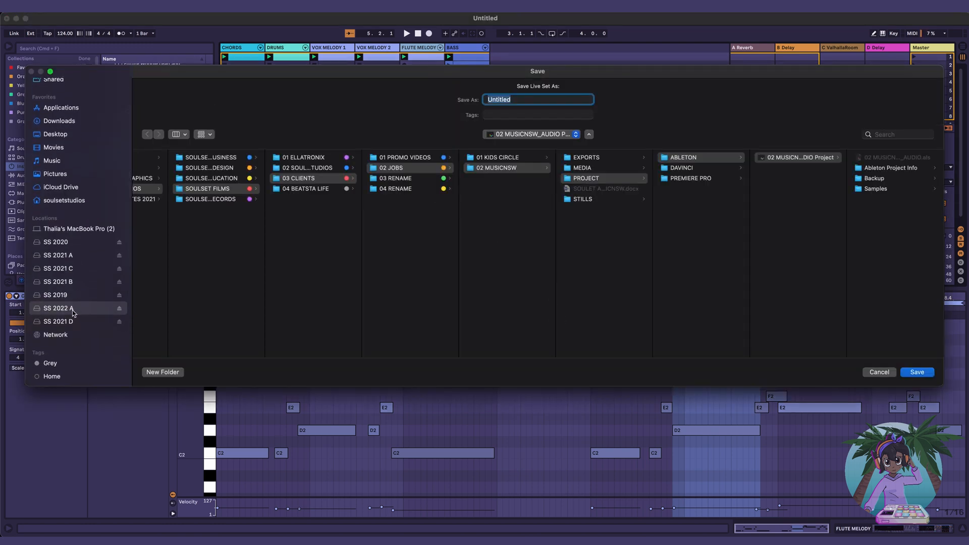
pyautogui.click(73, 312)
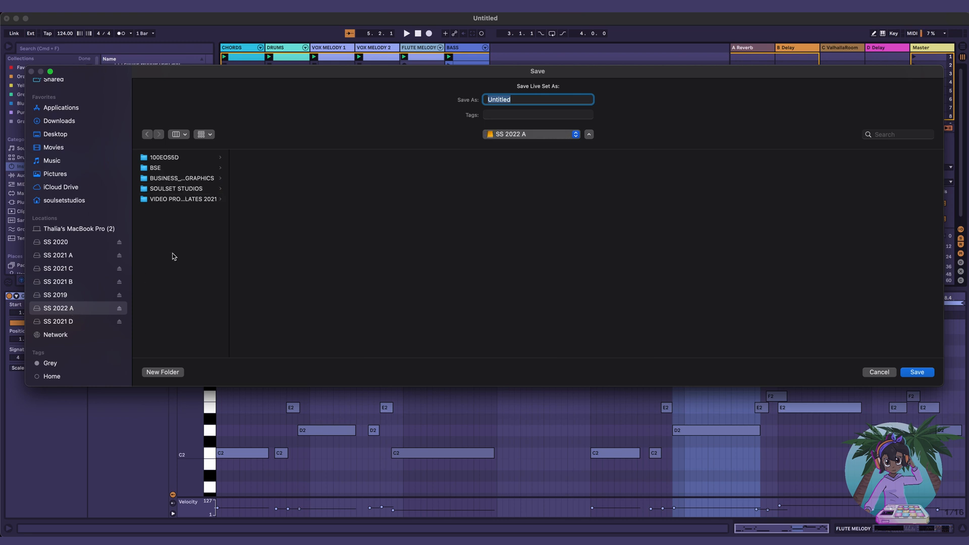
pyautogui.click(196, 190)
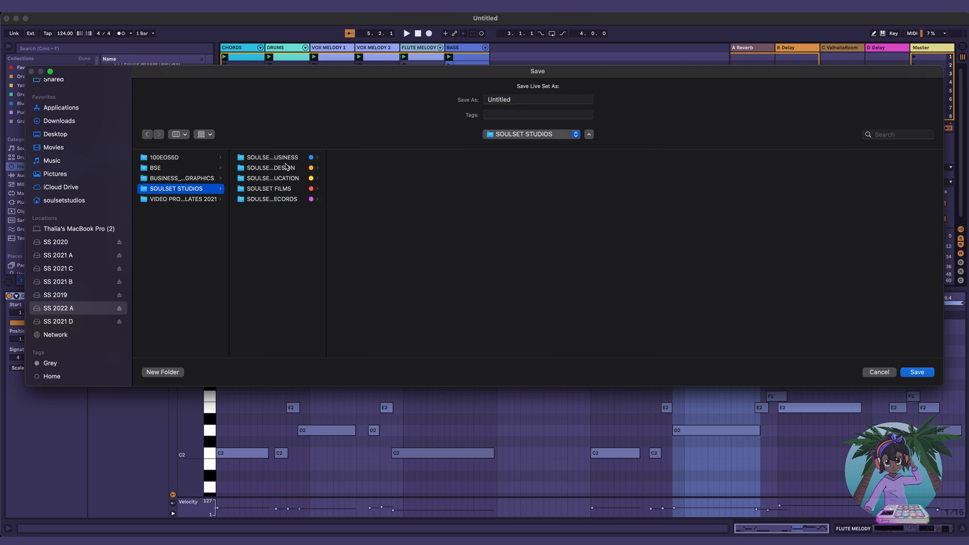
pyautogui.click(291, 200)
pyautogui.click(374, 158)
pyautogui.click(470, 158)
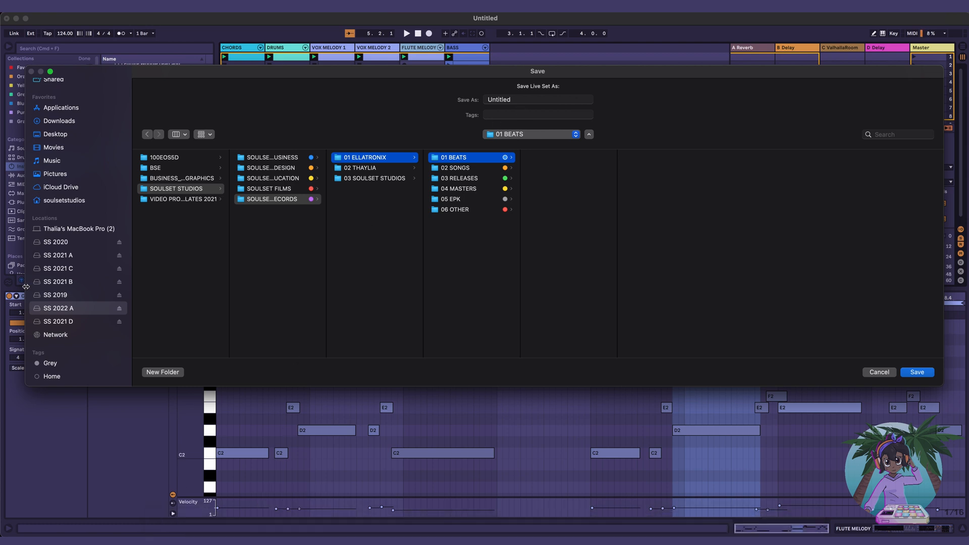
# Step: Browse the SS 2021 D drive through SOULSET STUDIOS, SOULSET RECORDS and 01 ELLATRONIX to examine its 01 BEATS folder
pyautogui.click(58, 322)
pyautogui.click(176, 179)
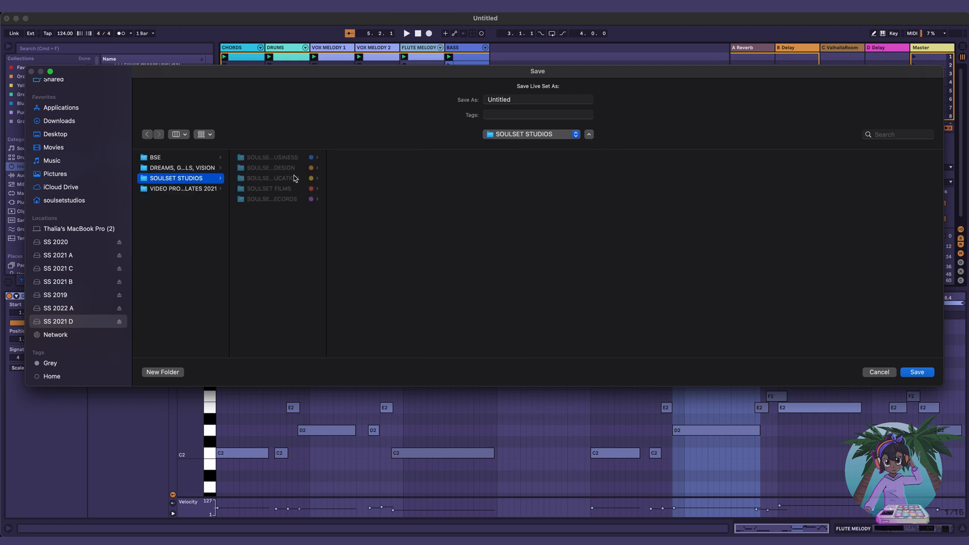
pyautogui.click(279, 189)
pyautogui.click(282, 200)
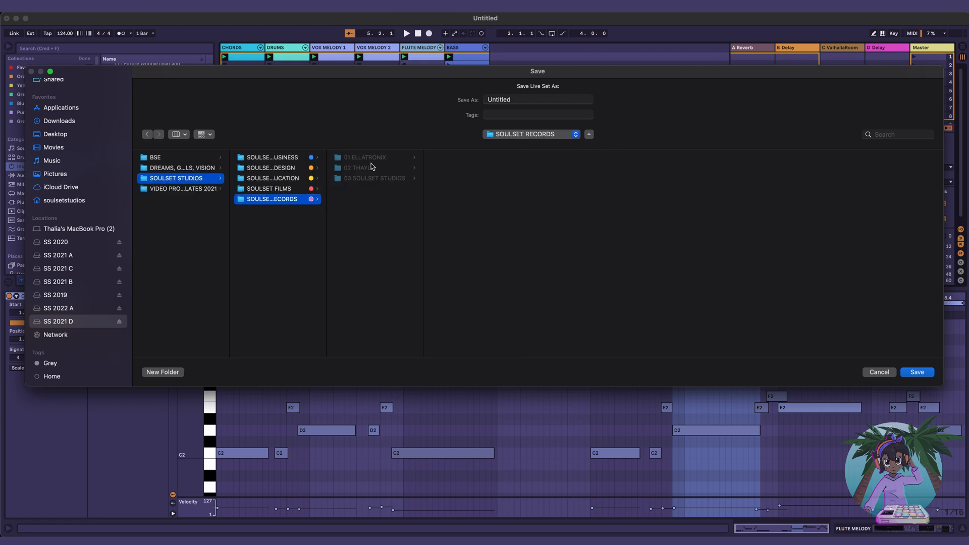
pyautogui.click(372, 158)
pyautogui.click(450, 158)
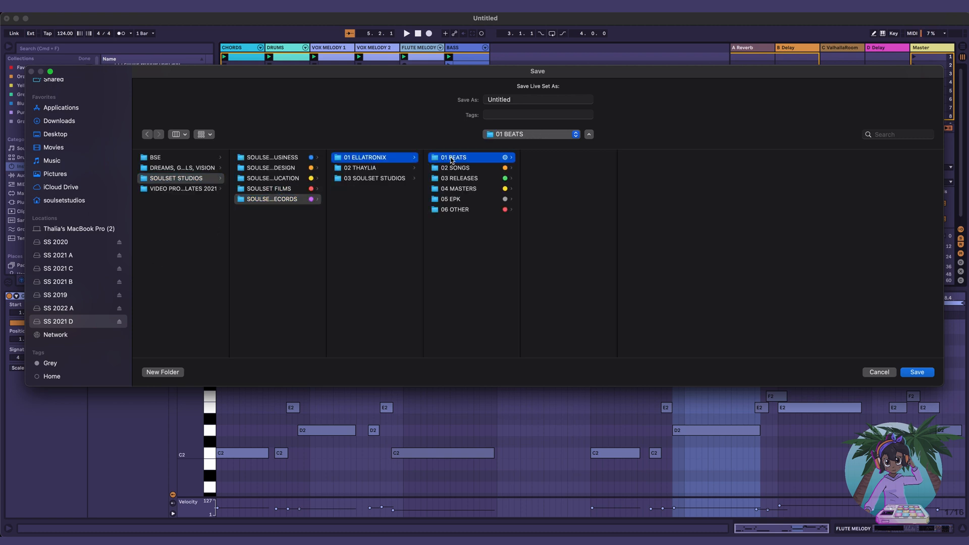
# Step: Browse SS 2021 C through SOULSET STUDIOS, Soulset Films and 01 ELLATRONIX to 01 BEAT VIDEOS, and widen the column to read its folder names
pyautogui.click(54, 296)
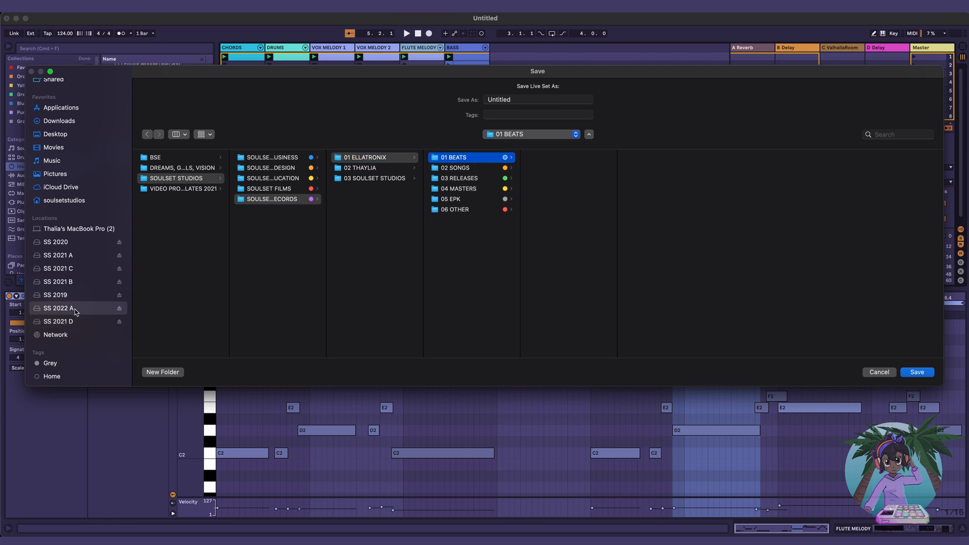
pyautogui.click(76, 268)
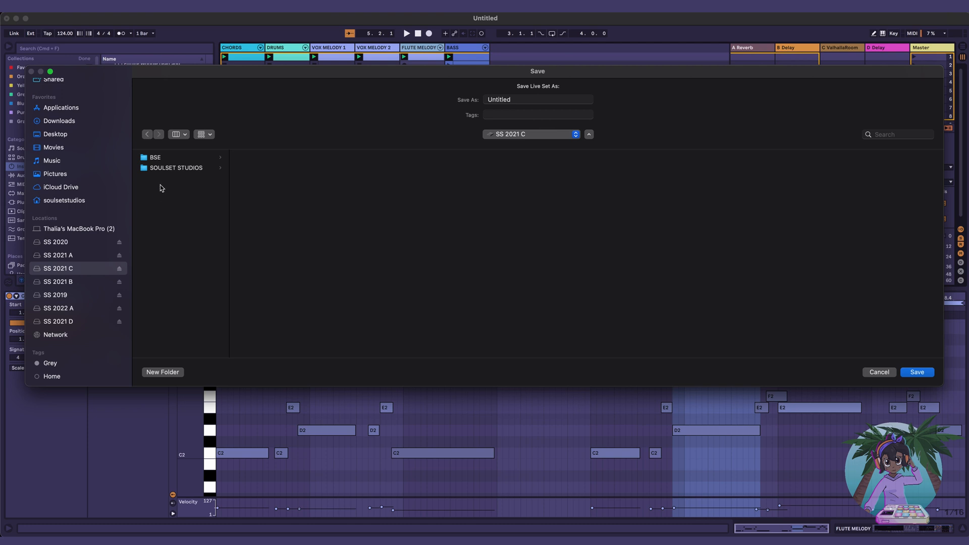
pyautogui.click(174, 168)
pyautogui.click(274, 188)
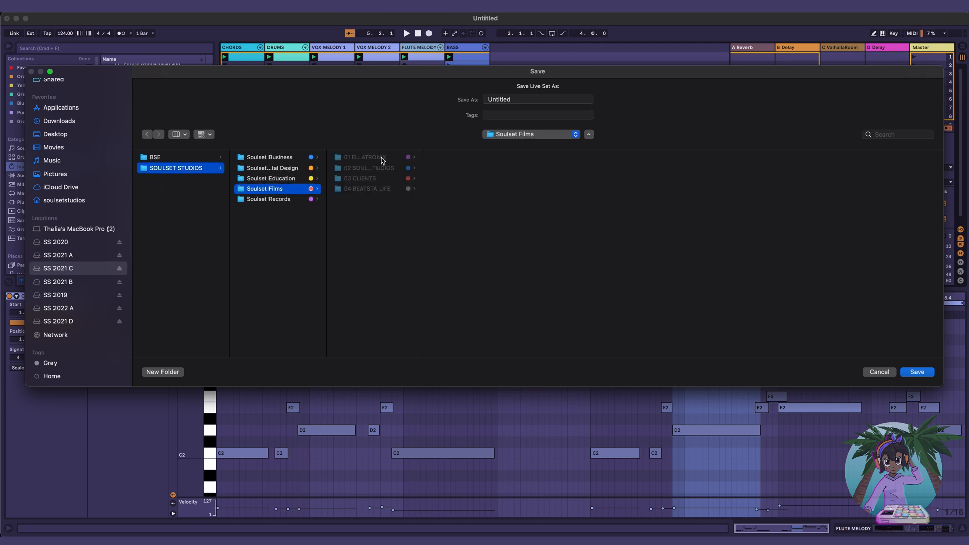
pyautogui.click(374, 158)
pyautogui.click(473, 158)
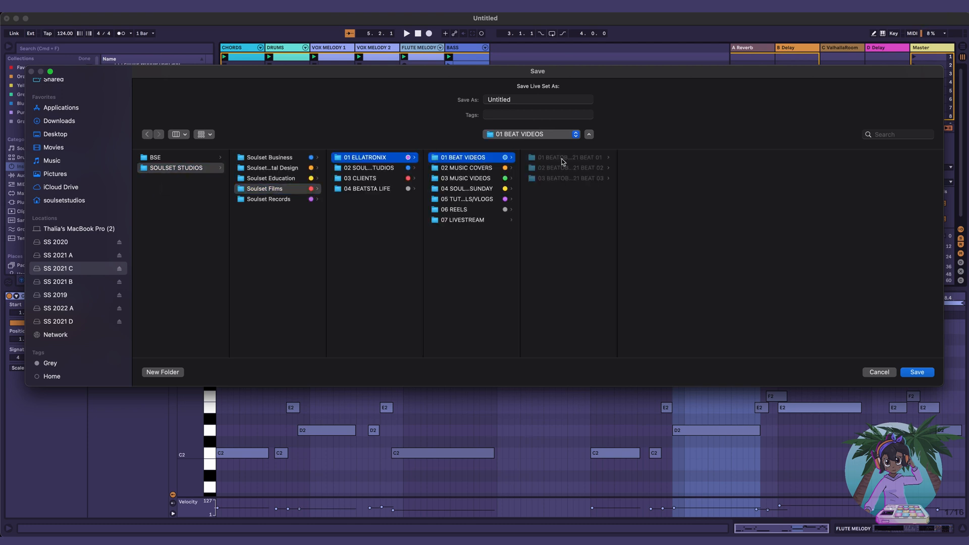
pyautogui.moveTo(617, 187); pyautogui.dragTo(644, 194)
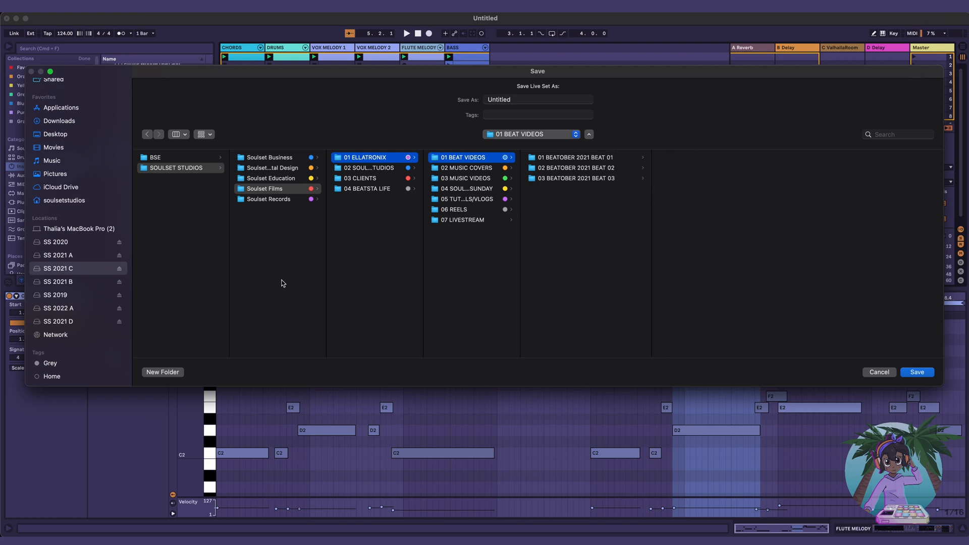
# Step: Choose the 01 BEATS folder on SS 2022 A as save location, under SOULSET STUDIOS, SOULSET RECORDS and 01 ELLATRONIX
pyautogui.click(96, 308)
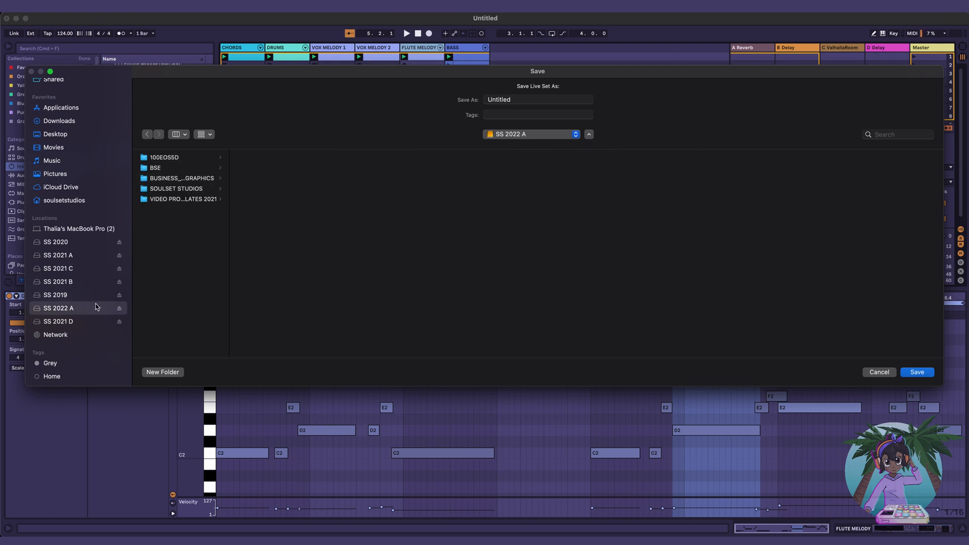
pyautogui.click(202, 189)
pyautogui.click(292, 189)
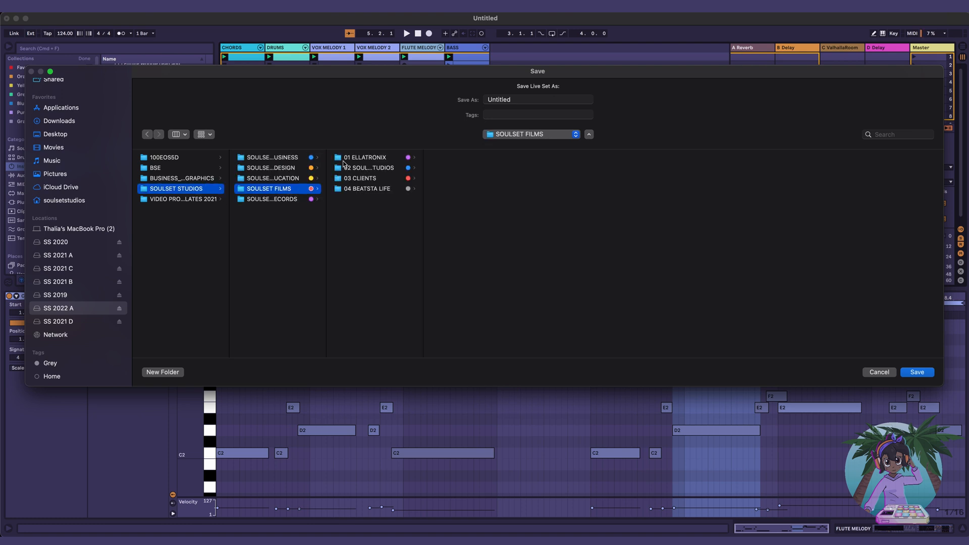
pyautogui.click(285, 200)
pyautogui.click(368, 157)
pyautogui.click(480, 157)
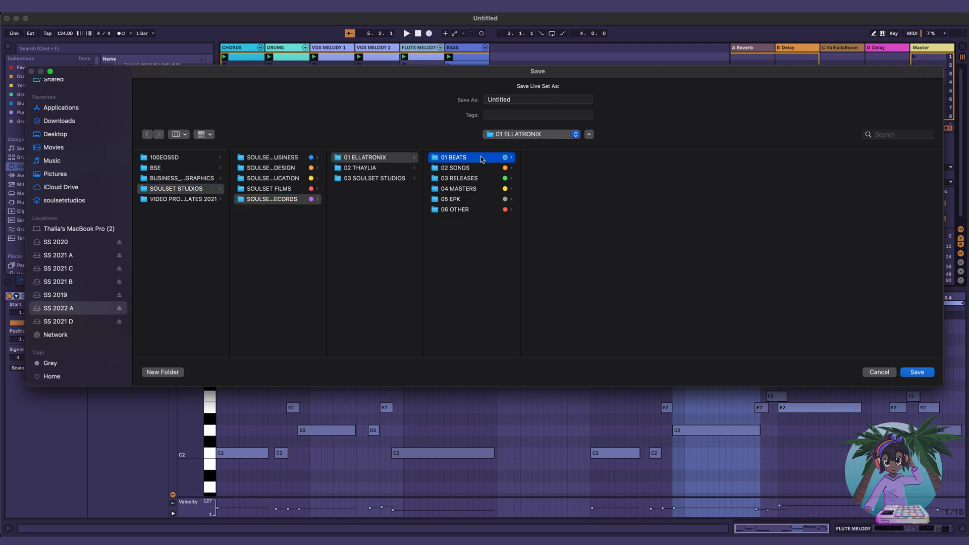
# Step: Name the Live set 01 BEAT #01 and save it in the chosen folder
pyautogui.doubleClick(523, 100)
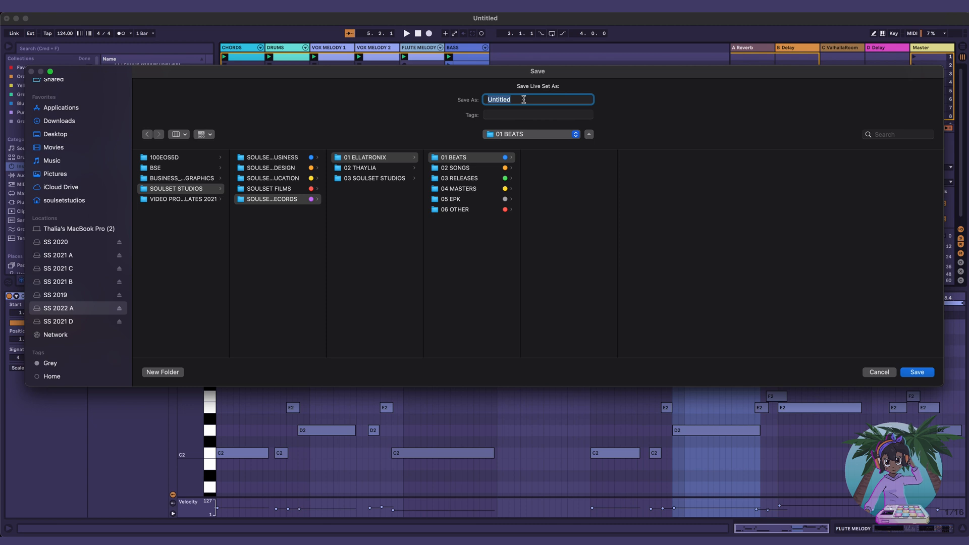
pyautogui.write('01 BEAT #01')
pyautogui.press('Return')
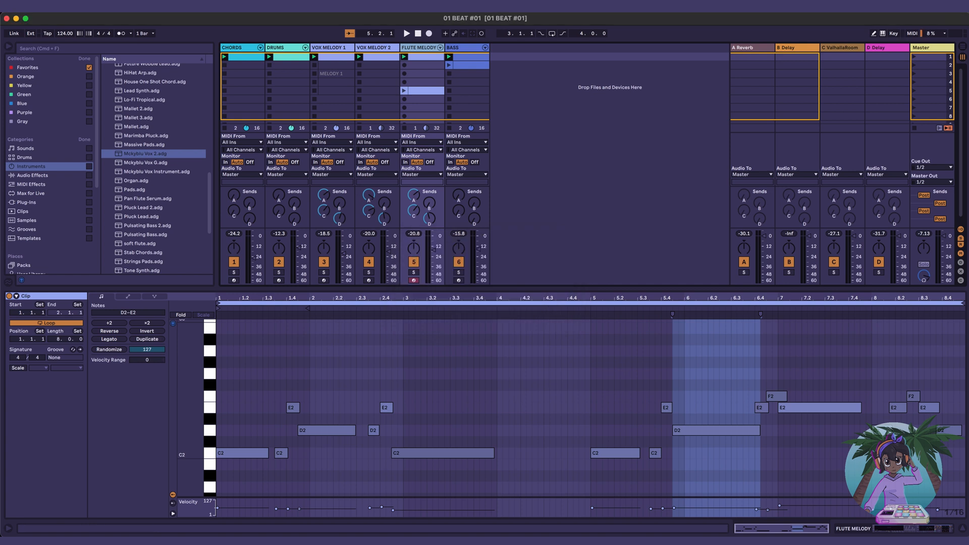
# Step: Move the FLUTE MELODY track's clip from the fifth slot up to the second slot and deactivate it
pyautogui.click(426, 91)
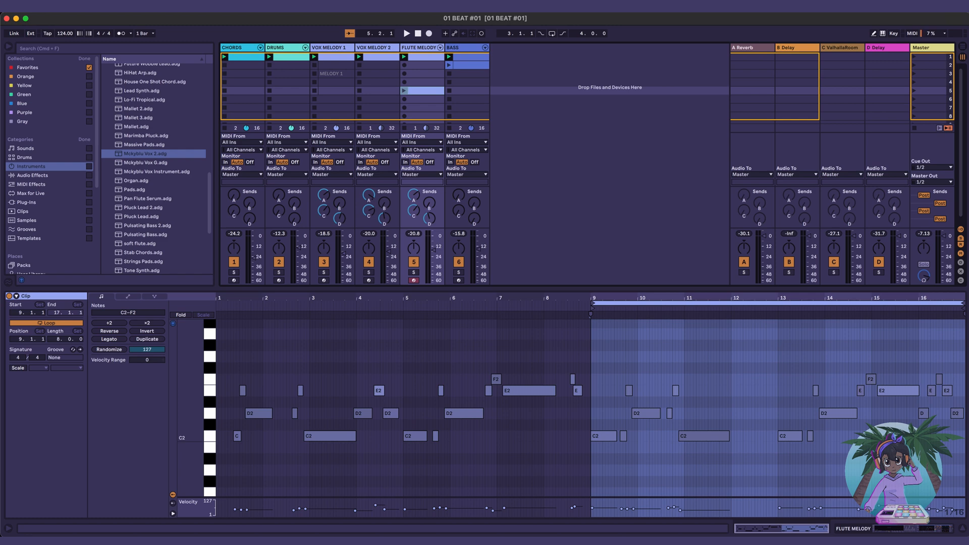
pyautogui.moveTo(426, 90); pyautogui.dragTo(426, 65)
pyautogui.press('0')
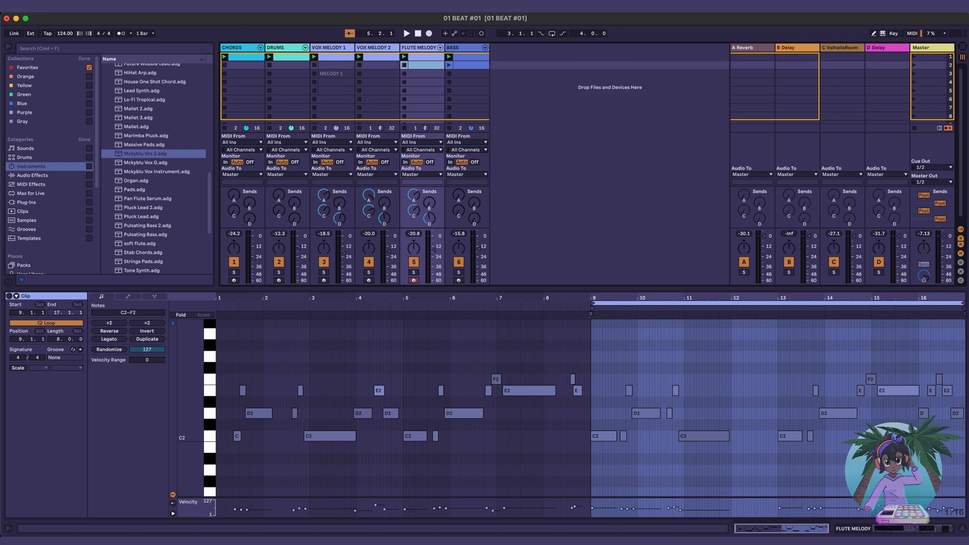